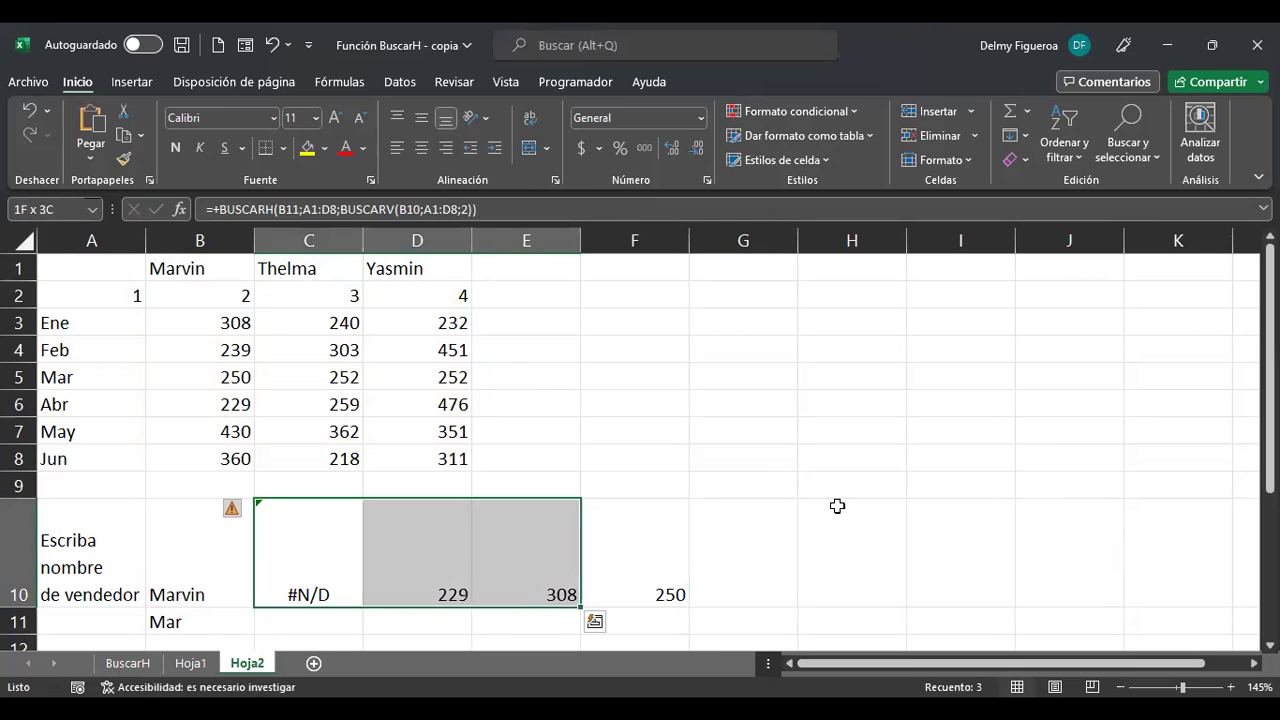
Step: Clear cells C10:E10 and enter the formula =+BUSCARV(B11;A3:D8;BUSCARH(B10;A1:D2;2;FALSO);FALSO) in C10
{"action": "key", "text": "shift+Left"}
{"action": "key", "text": "shift+Left"}
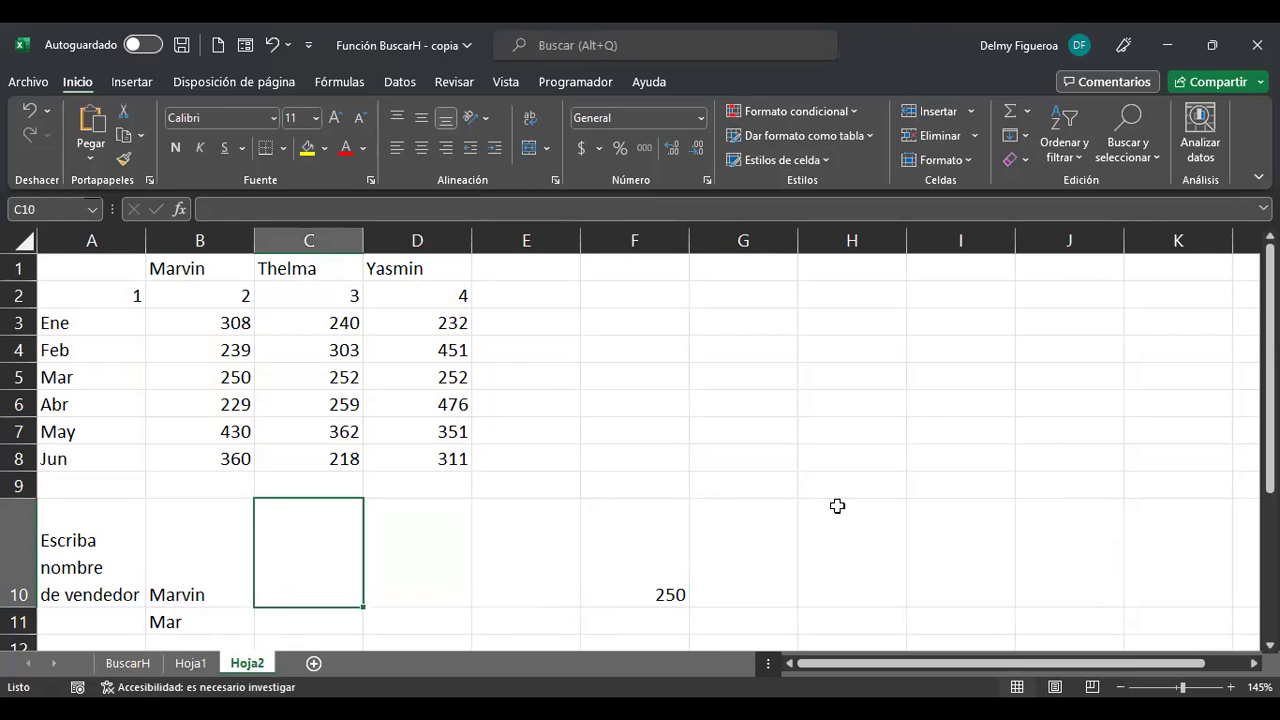
{"action": "key", "text": "F2"}
{"action": "type", "text": "=+BUSCARV(B11;A3:D8;BUSCARH(B10;A1:D2;2;FALSO);FALSO)"}
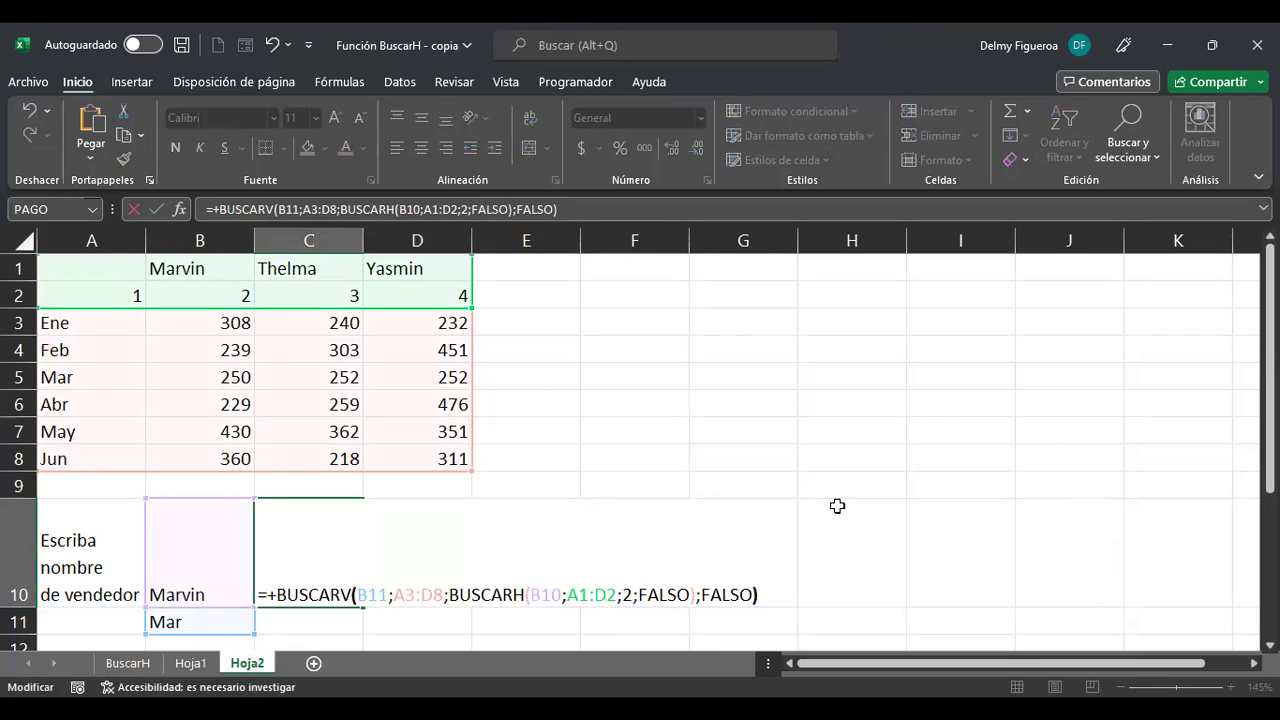
Step: Remove the FALSO match argument and its separator from the nested BUSCARH in the C10 formula
{"action": "key", "text": "Left"}
{"action": "key", "text": "Left"}
{"action": "key", "text": "Left"}
{"action": "key", "text": "Left"}
{"action": "key", "text": "Left"}
{"action": "key", "text": "Left"}
{"action": "key", "text": "Left"}
{"action": "key", "text": "Left"}
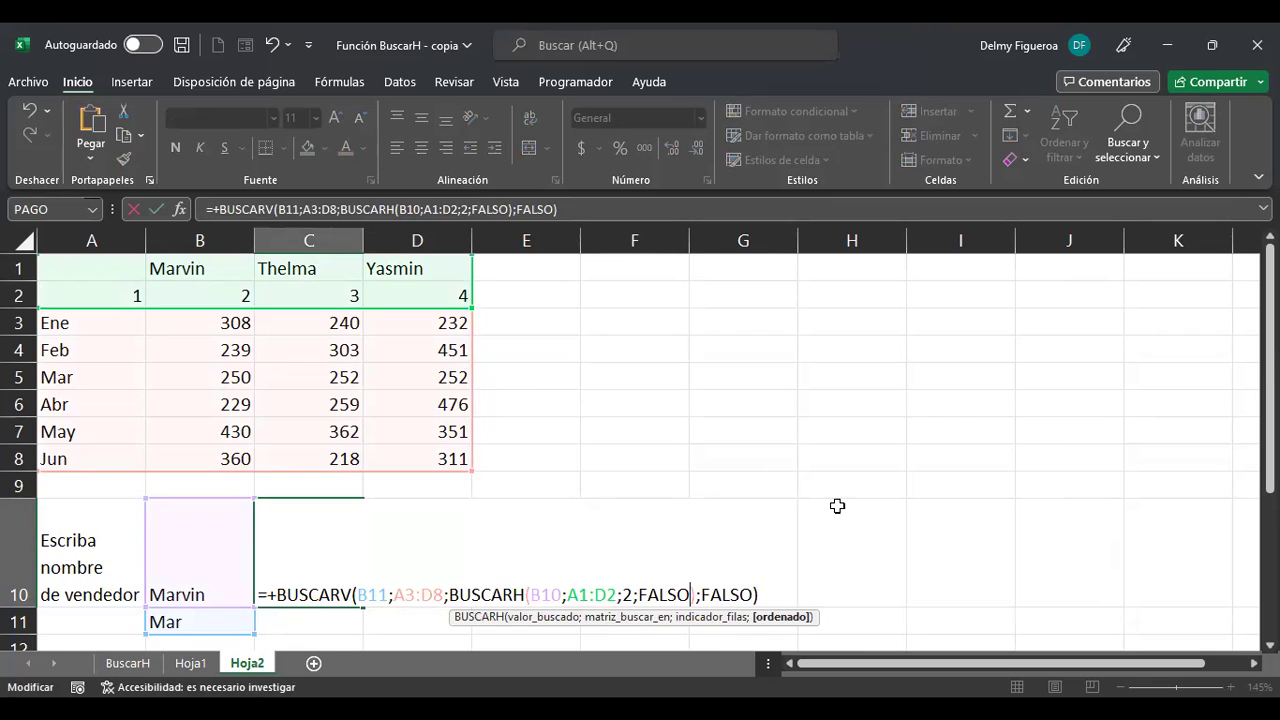
{"action": "key", "text": "BackSpace"}
{"action": "key", "text": "BackSpace"}
{"action": "key", "text": "BackSpace"}
{"action": "key", "text": "BackSpace"}
{"action": "key", "text": "BackSpace"}
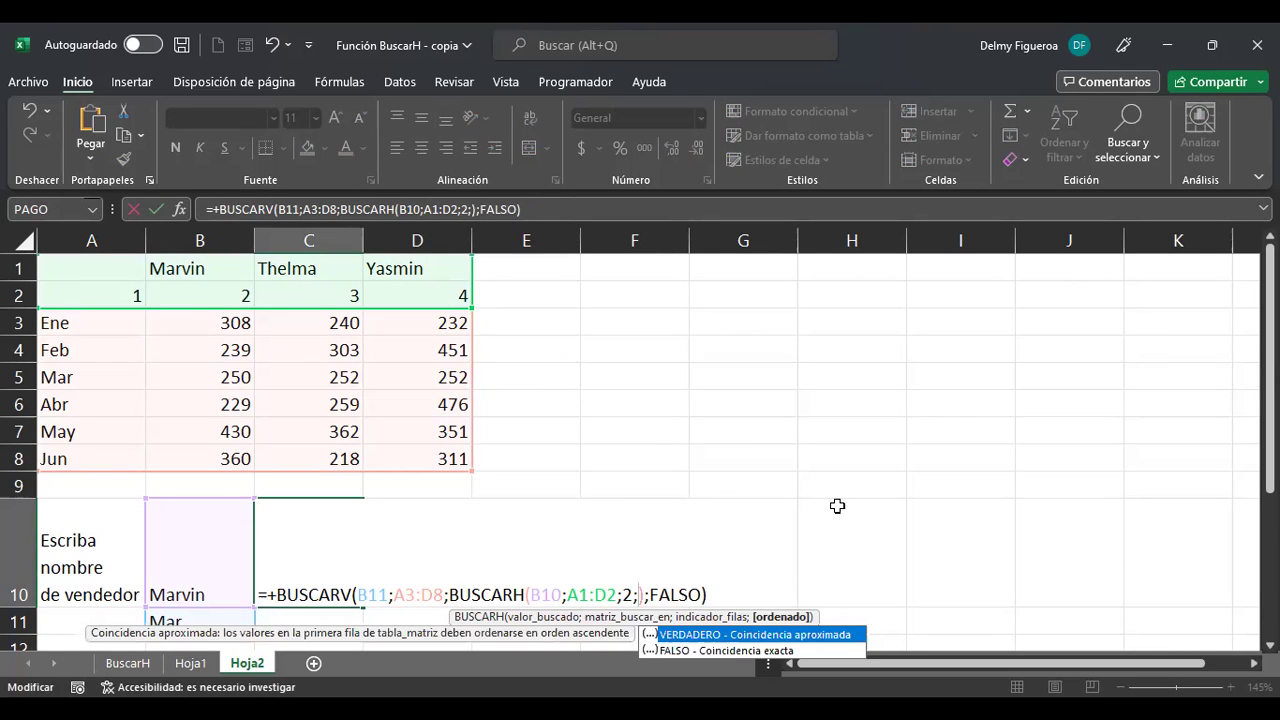
{"action": "key", "text": "BackSpace"}
Step: Remove the outer BUSCARV's FALSO argument so C10 holds =+BUSCARV(B11;A3:D8;BUSCARH(B10;A1:D2;2))
{"action": "key", "text": "Right"}
{"action": "key", "text": "Right"}
{"action": "key", "text": "Delete"}
{"action": "key", "text": "Delete"}
{"action": "key", "text": "Delete"}
{"action": "key", "text": "Delete"}
{"action": "key", "text": "Delete"}
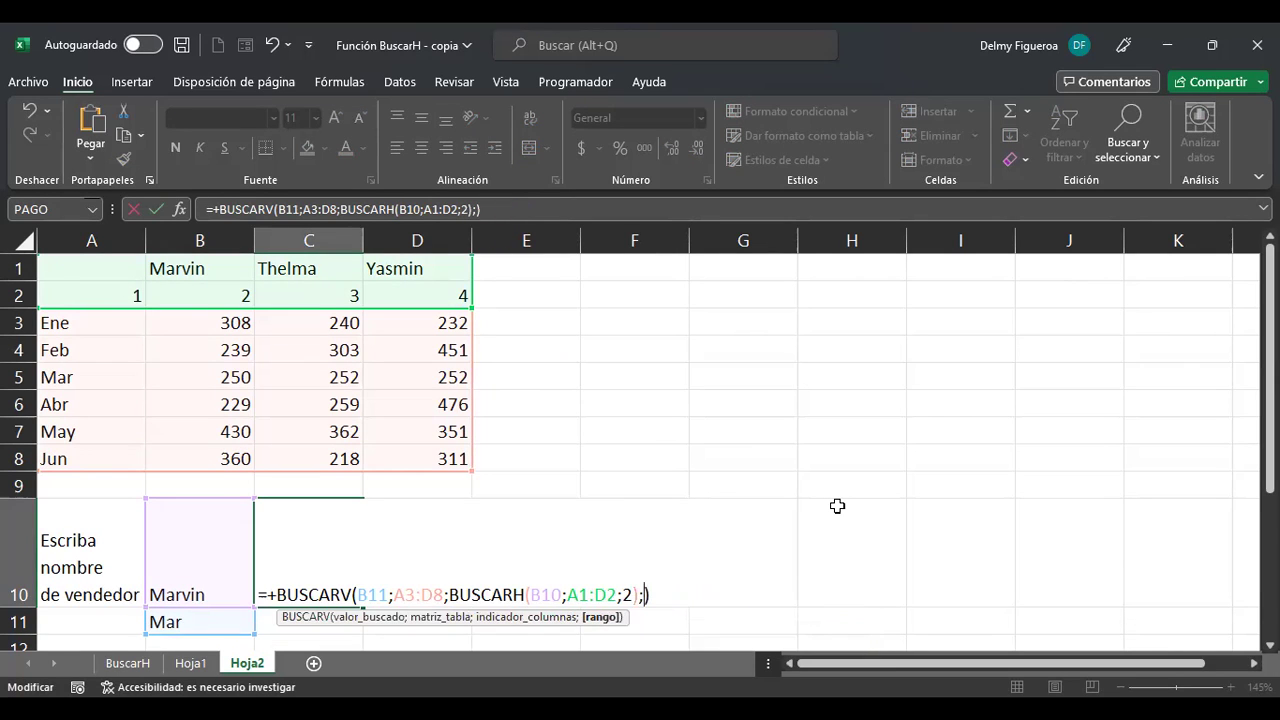
{"action": "key", "text": "Return"}
Step: Clear the leftover value in cell F10 and return to the formula cell C10
{"action": "key", "text": "Up"}
{"action": "key", "text": "Right"}
{"action": "key", "text": "Right"}
{"action": "key", "text": "Right"}
{"action": "key", "text": "Delete"}
{"action": "key", "text": "Left"}
{"action": "key", "text": "Left"}
{"action": "key", "text": "Left"}
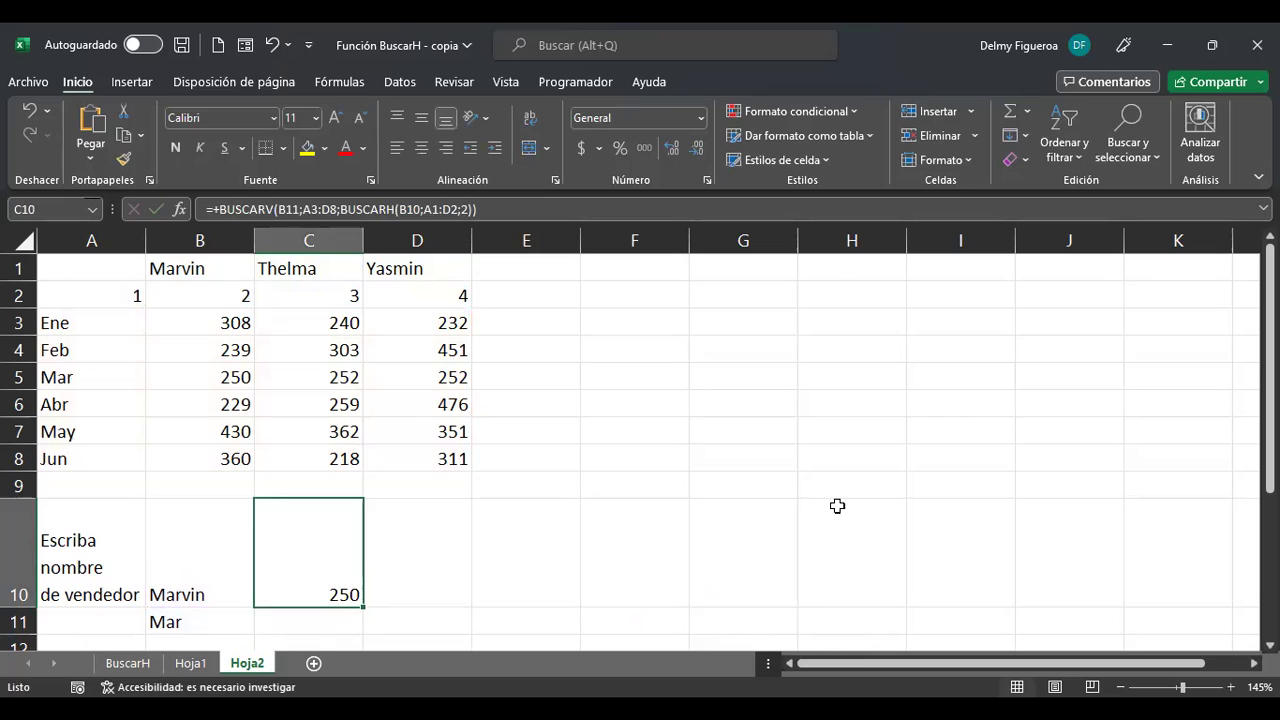
Step: Change the seller name in B10 to the name heading column C
{"action": "key", "text": "Left"}
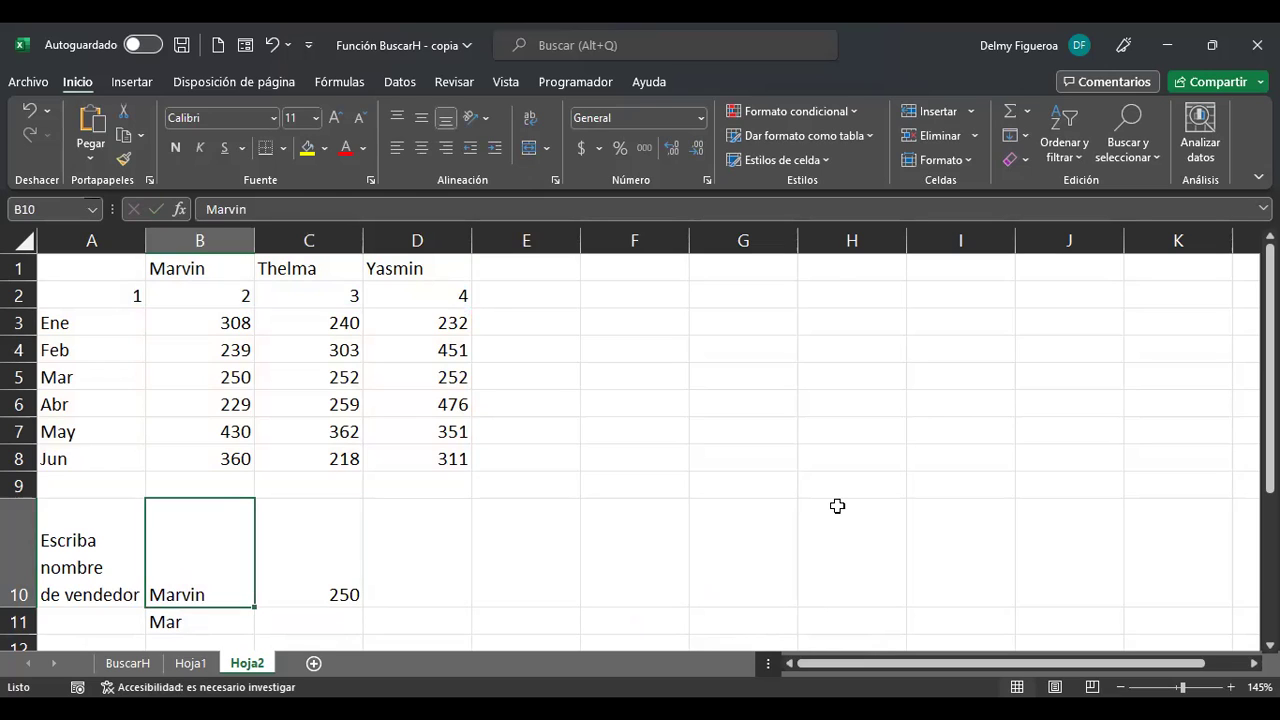
{"action": "key", "text": "Right"}
{"action": "key", "text": "Left"}
{"action": "key", "text": "Right"}
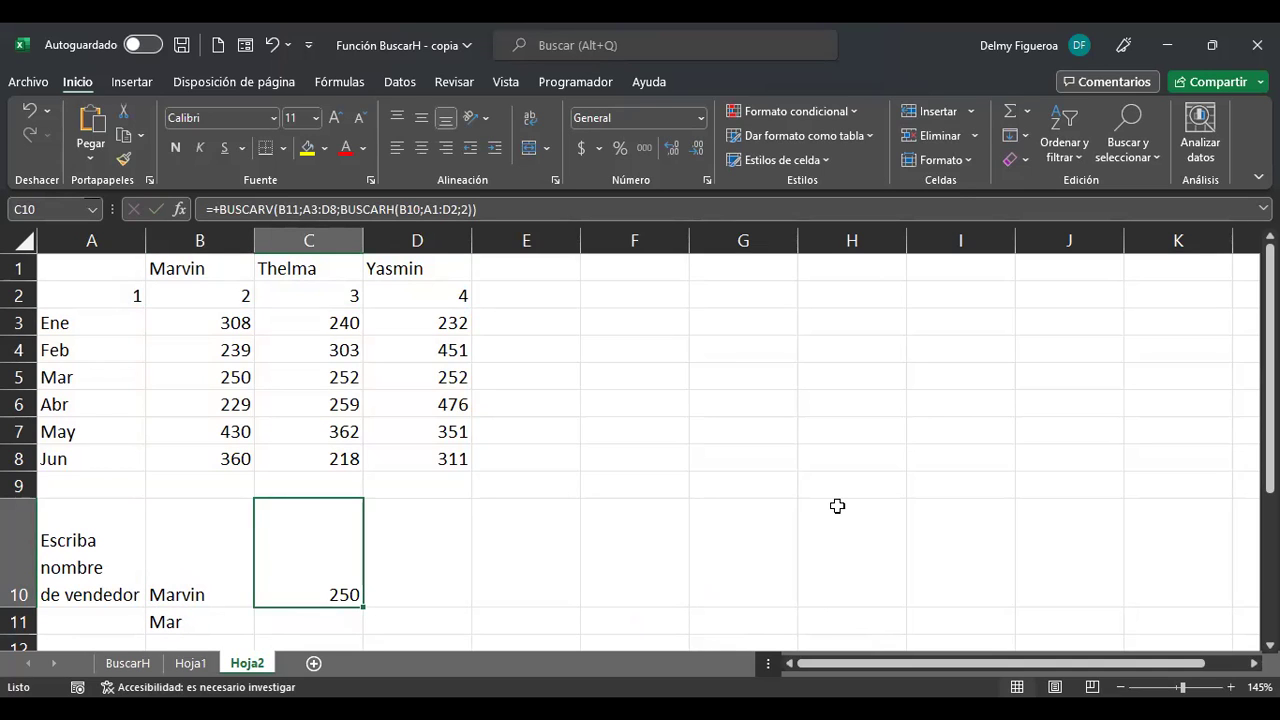
{"action": "key", "text": "Left"}
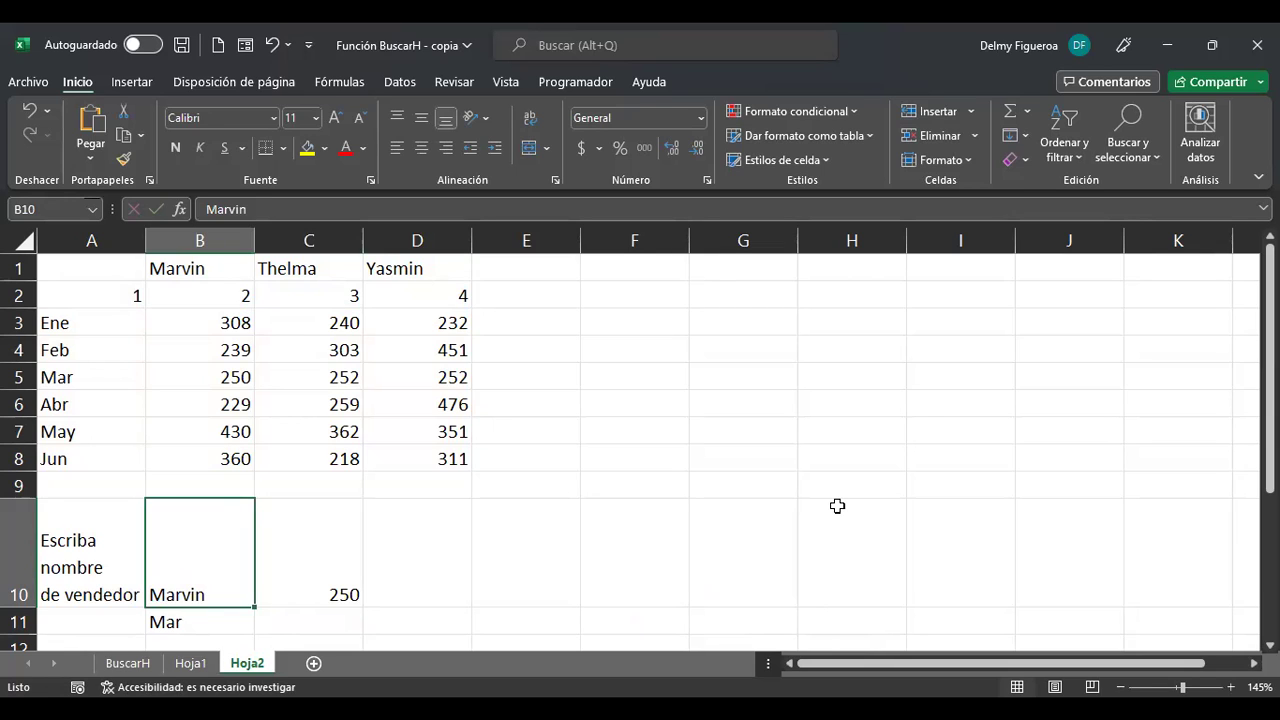
{"action": "type", "text": "Thelma"}
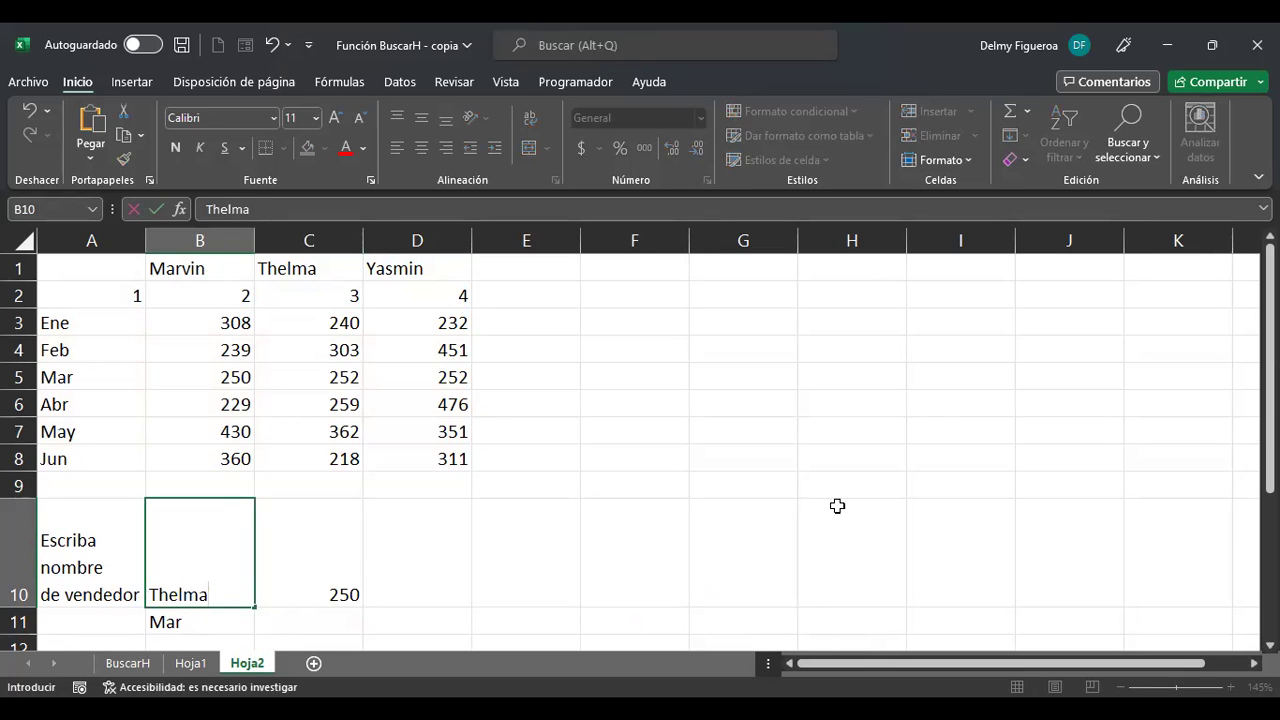
{"action": "key", "text": "Return"}
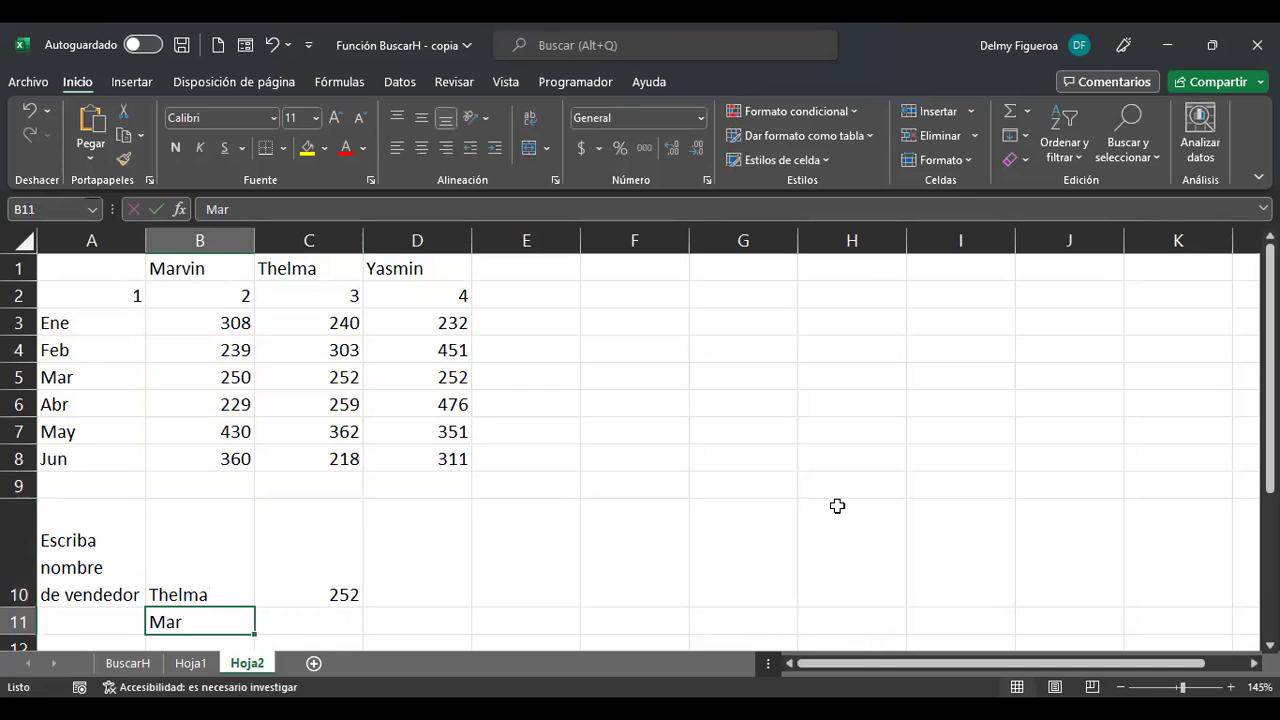
Step: Highlight the Mar row and column C together to check the lookup result in C10 against their intersection
{"action": "key", "text": "Up"}
{"action": "key", "text": "Up"}
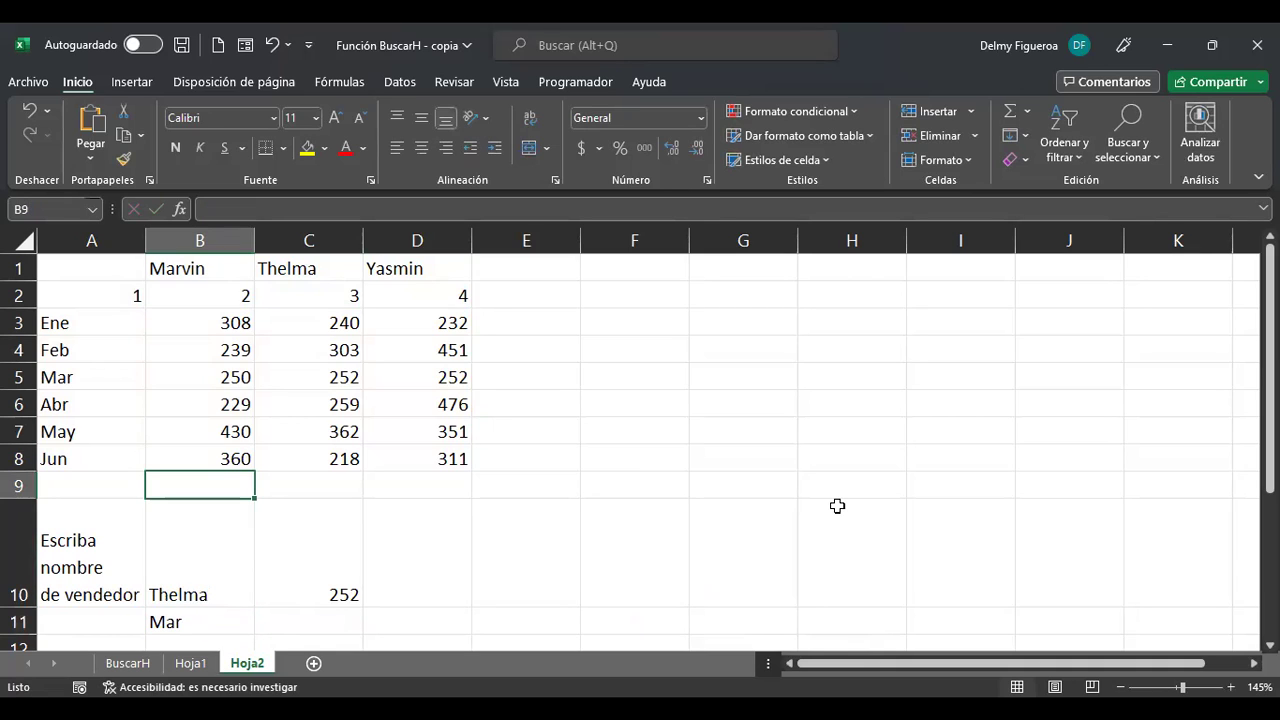
{"action": "left_click", "coordinate": [26, 377]}
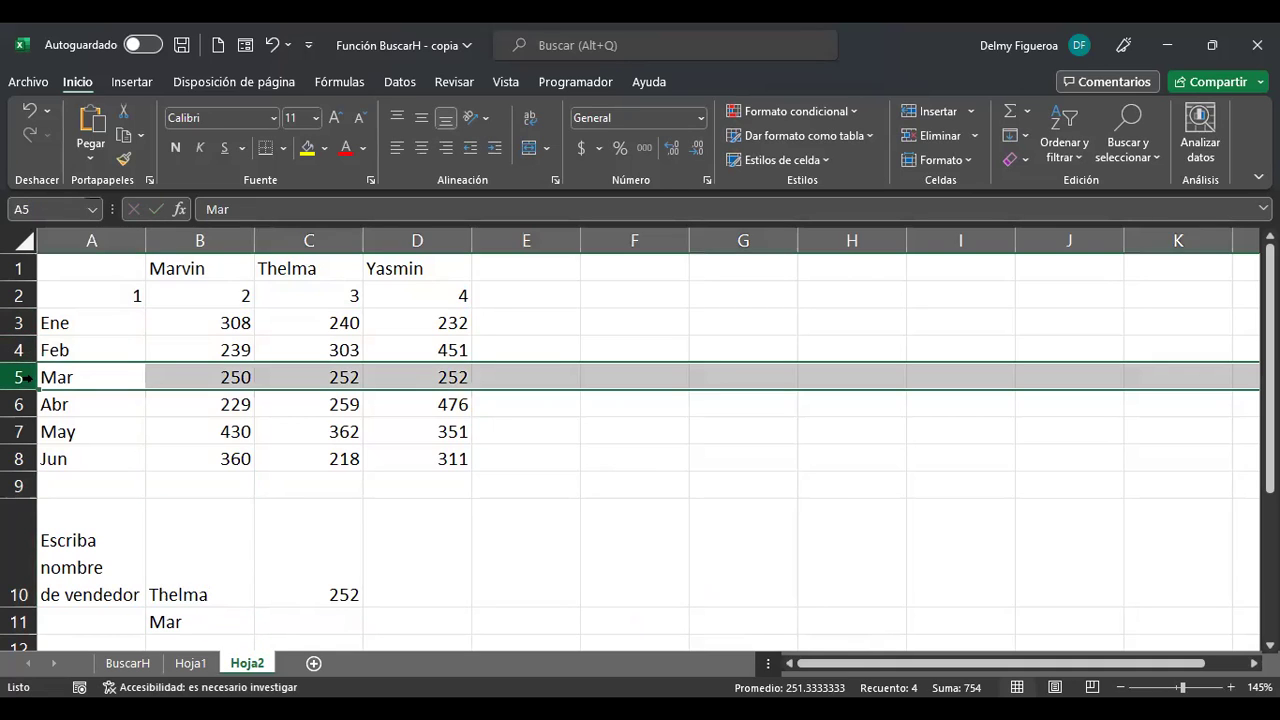
{"action": "left_click", "coordinate": [289, 241]}
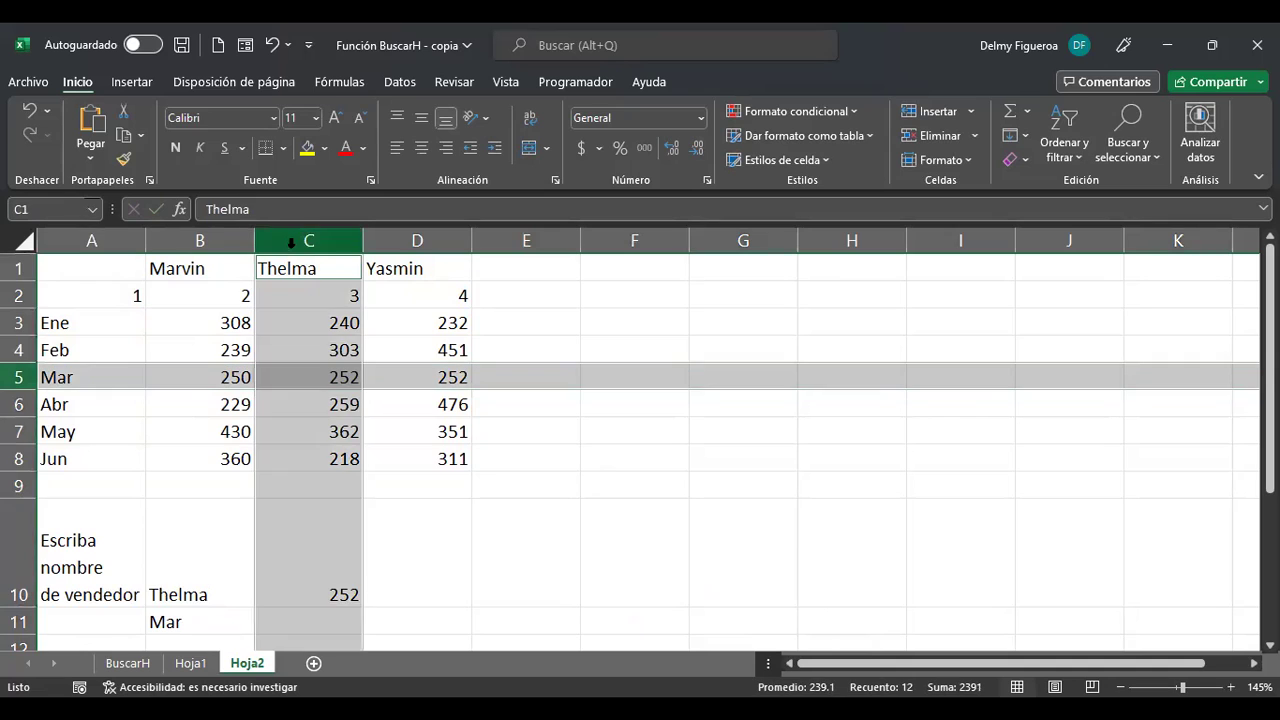
{"action": "left_click", "coordinate": [322, 574]}
Step: Change the lookup month in cell B11 to Jun
{"action": "left_click", "coordinate": [190, 616]}
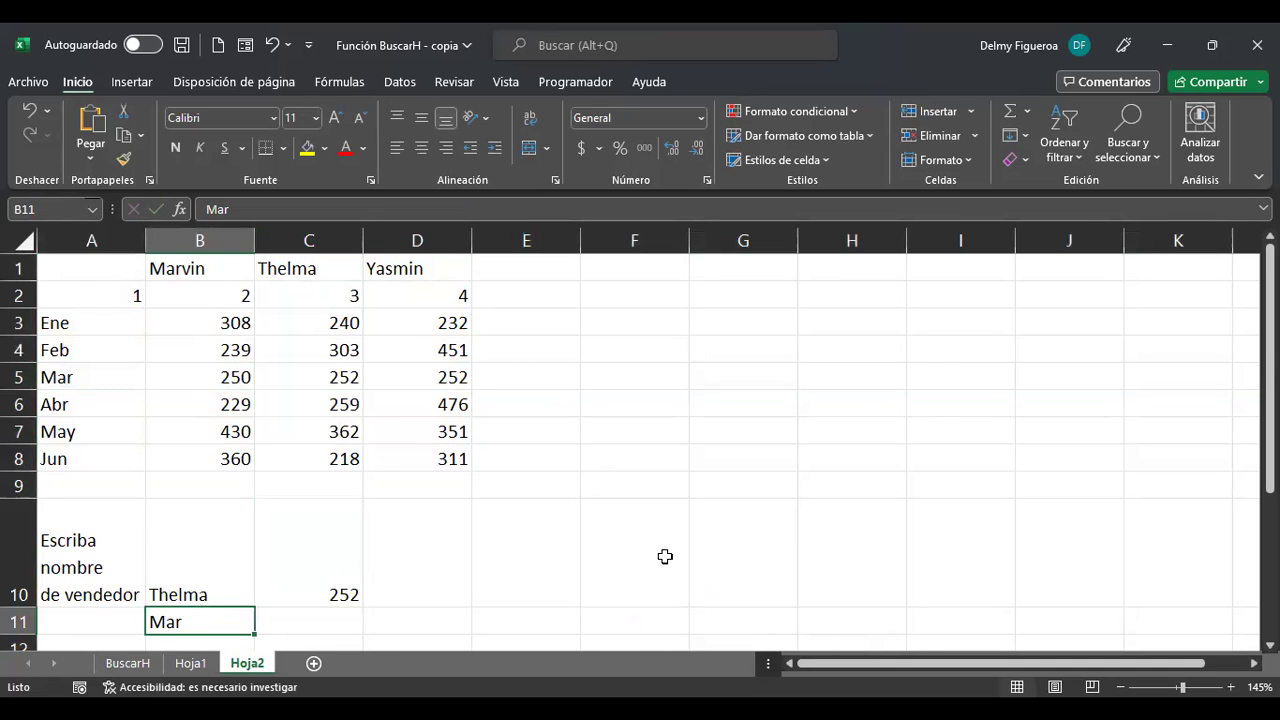
{"action": "type", "text": "Jun"}
{"action": "key", "text": "Return"}
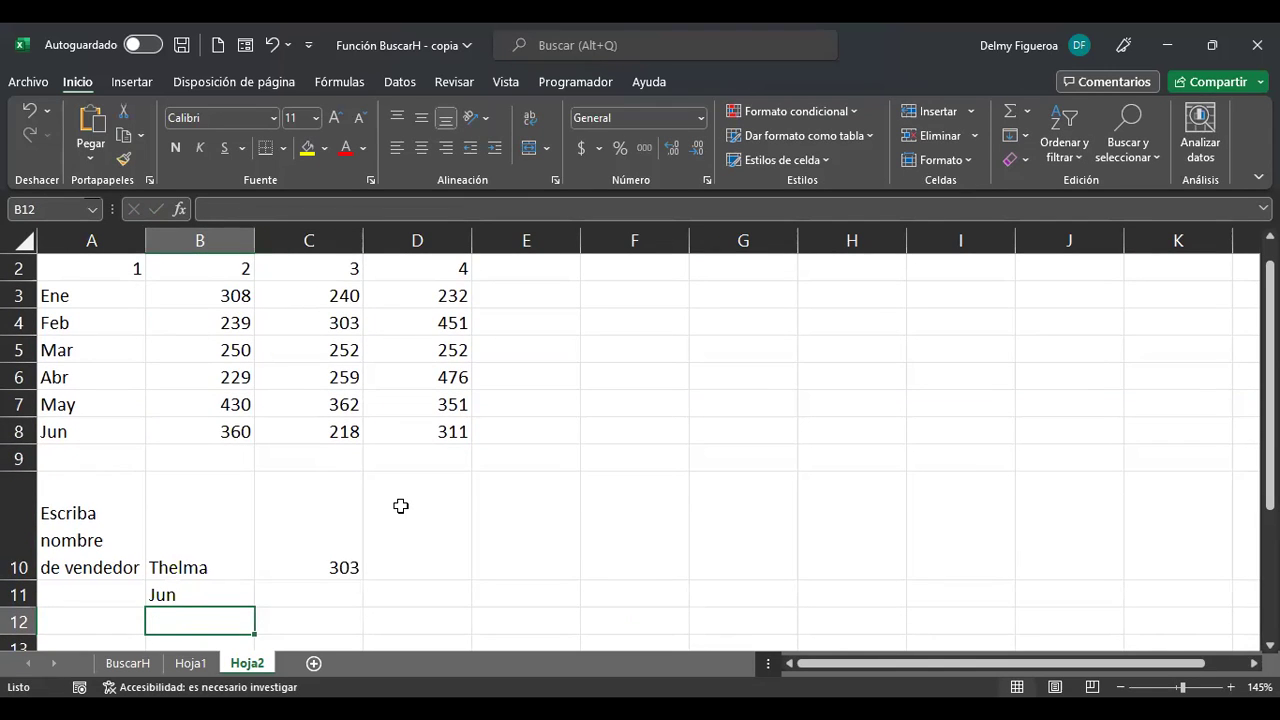
{"action": "scroll", "coordinate": [400, 506], "scroll_direction": "up", "scroll_amount": 1}
Step: Highlight column C and the Jun row together to compare their intersection with the result in C10
{"action": "left_click", "coordinate": [185, 577]}
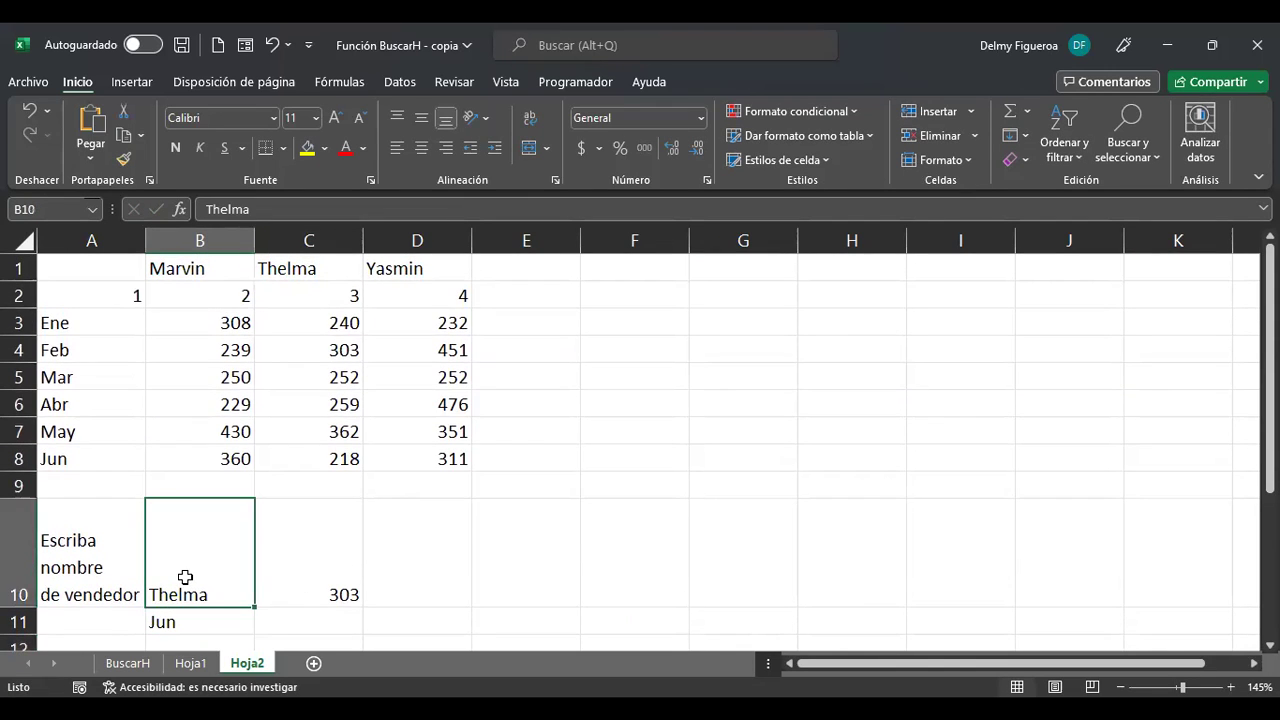
{"action": "left_click", "coordinate": [292, 565]}
{"action": "left_click", "coordinate": [213, 556]}
{"action": "left_click", "coordinate": [321, 232]}
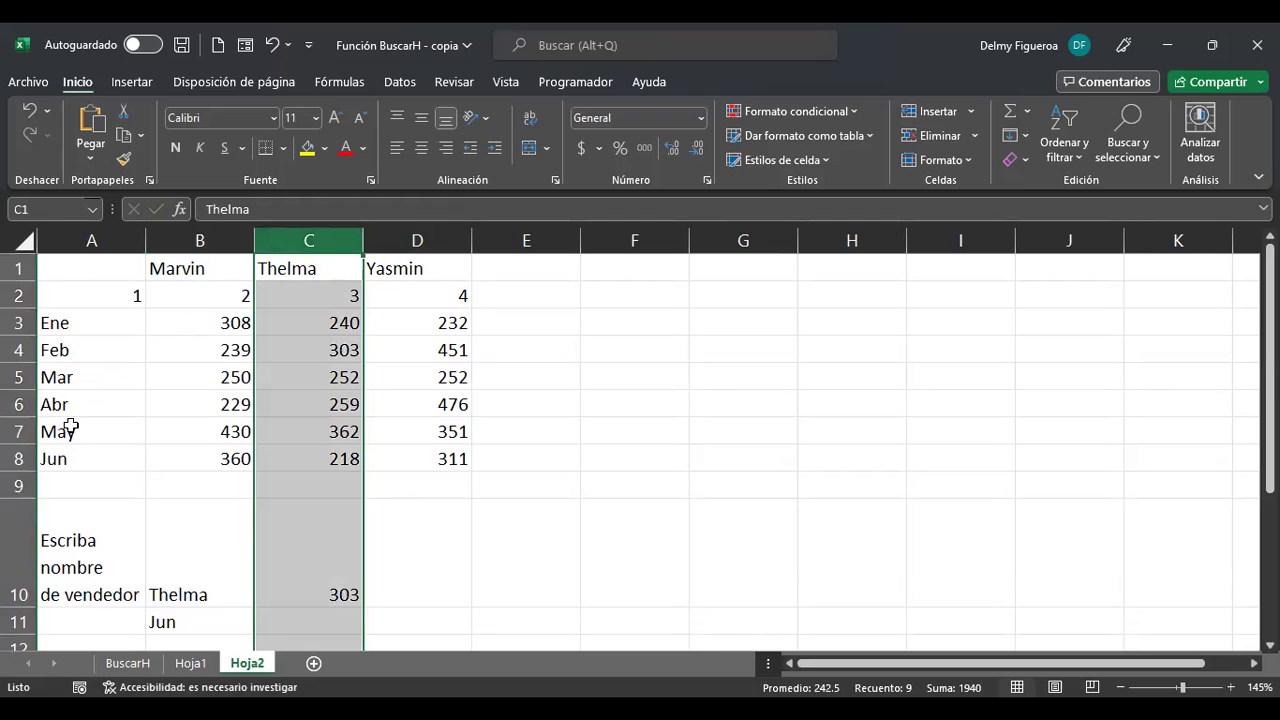
{"action": "left_click", "coordinate": [18, 458], "text": "ctrl"}
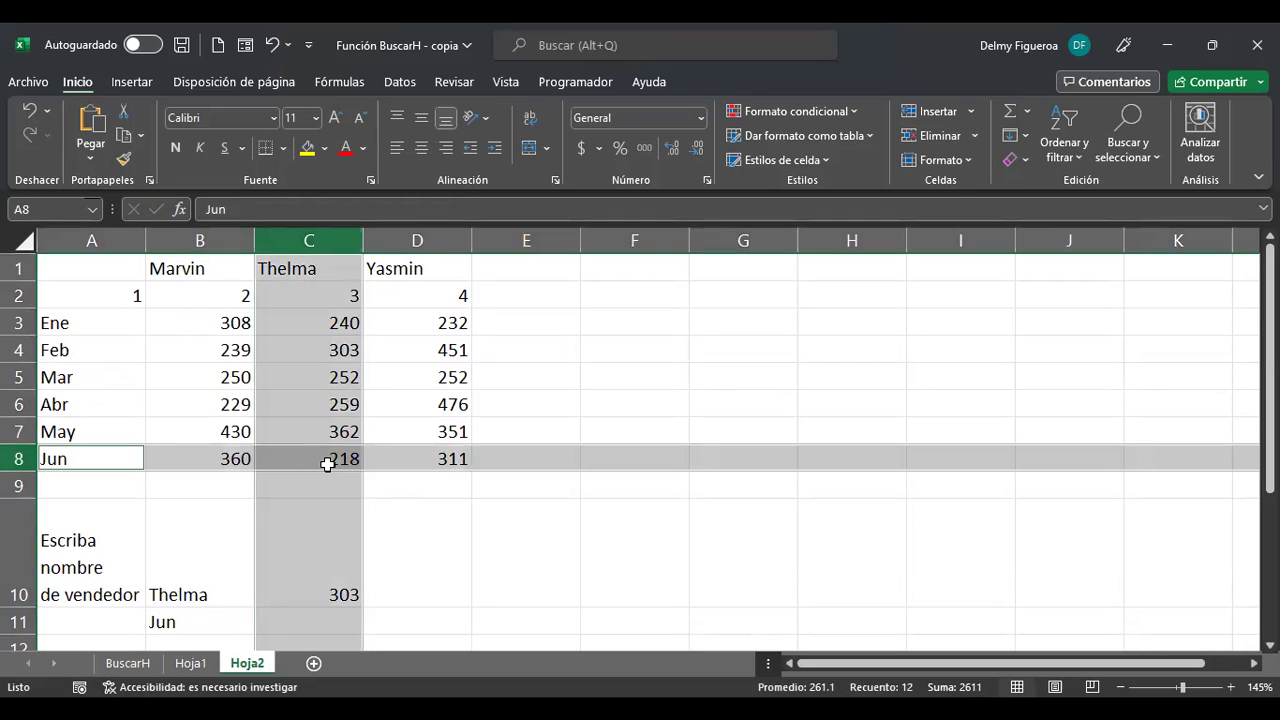
Step: Open the C10 formula for editing and examine BUSCARV's lookup value, table range and column index arguments
{"action": "left_click", "coordinate": [331, 590]}
{"action": "key", "text": "F2"}
{"action": "key", "text": "F2"}
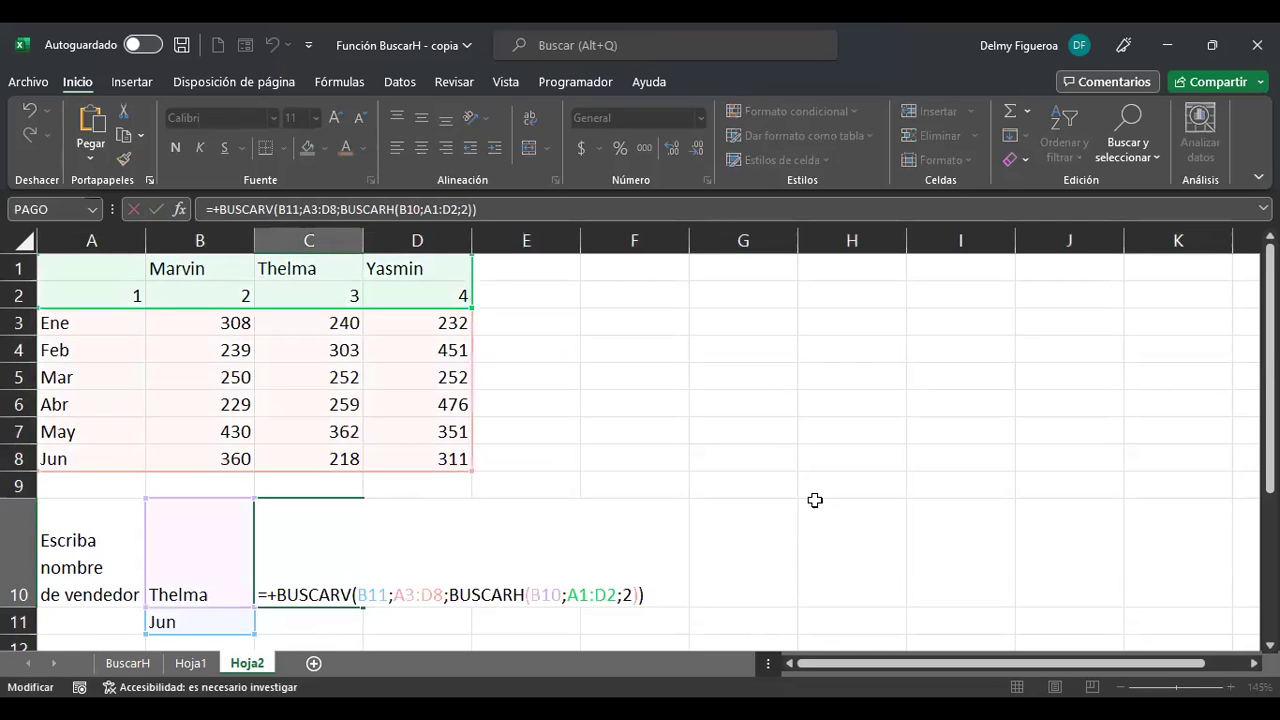
{"action": "left_click", "coordinate": [377, 594]}
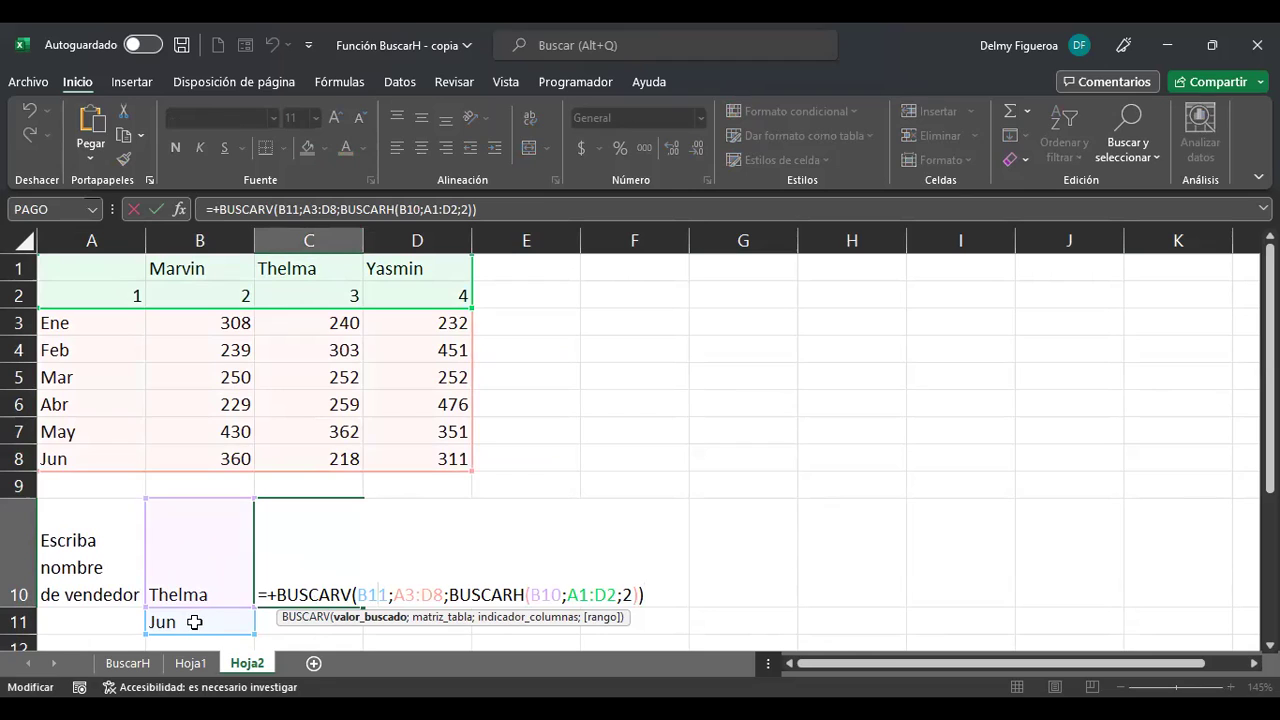
{"action": "left_click", "coordinate": [414, 594]}
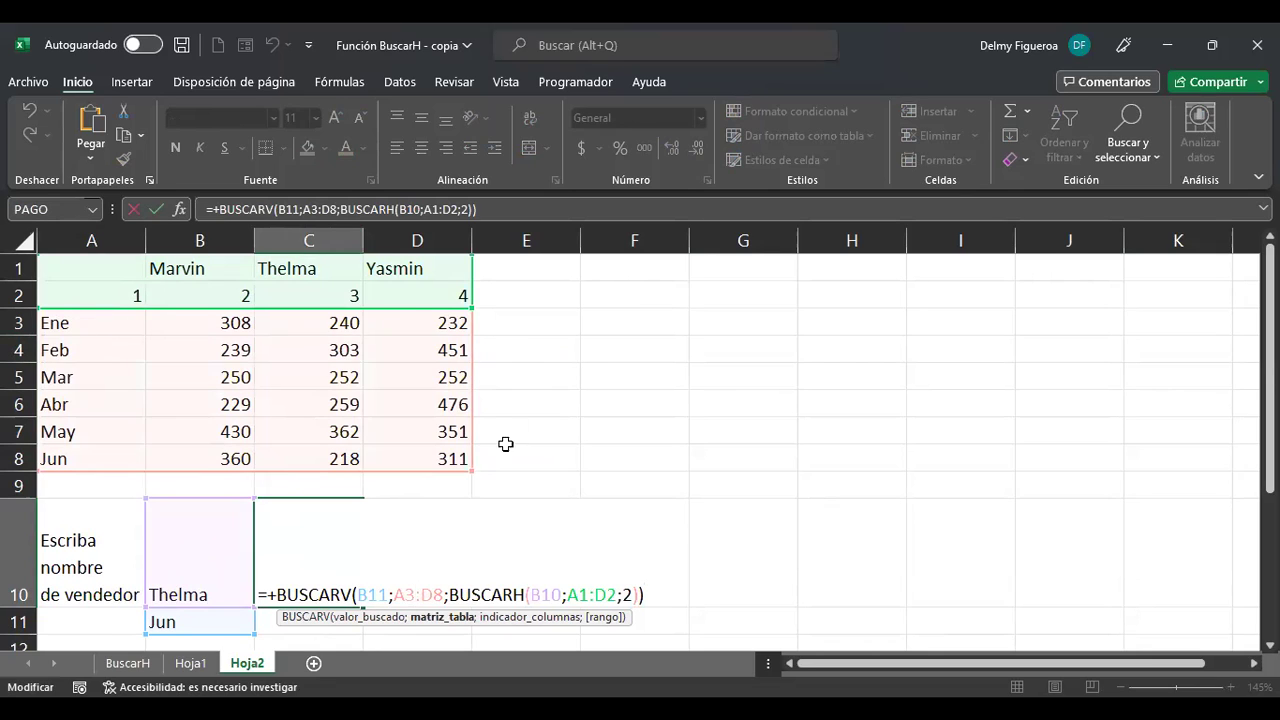
{"action": "left_click", "coordinate": [474, 594]}
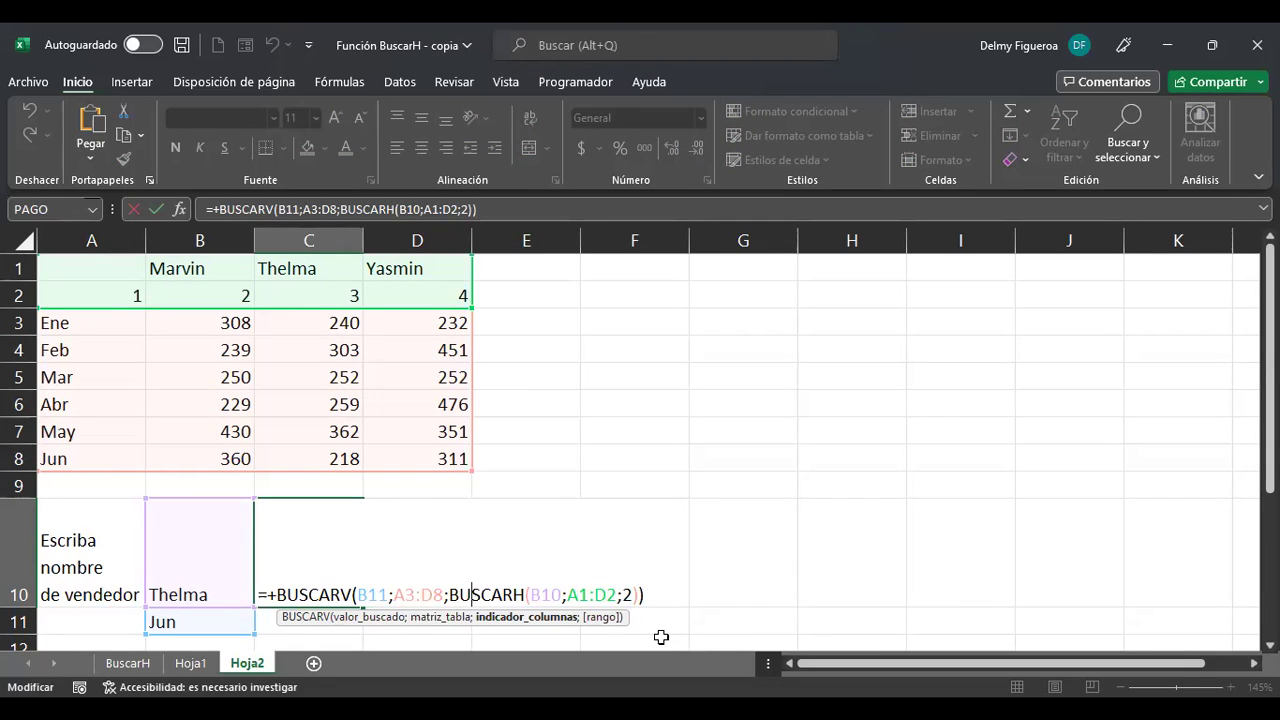
Step: Examine the nested BUSCARH arguments in C10: lookup value B10, range A1:D2 and row index 2
{"action": "left_click", "coordinate": [554, 596]}
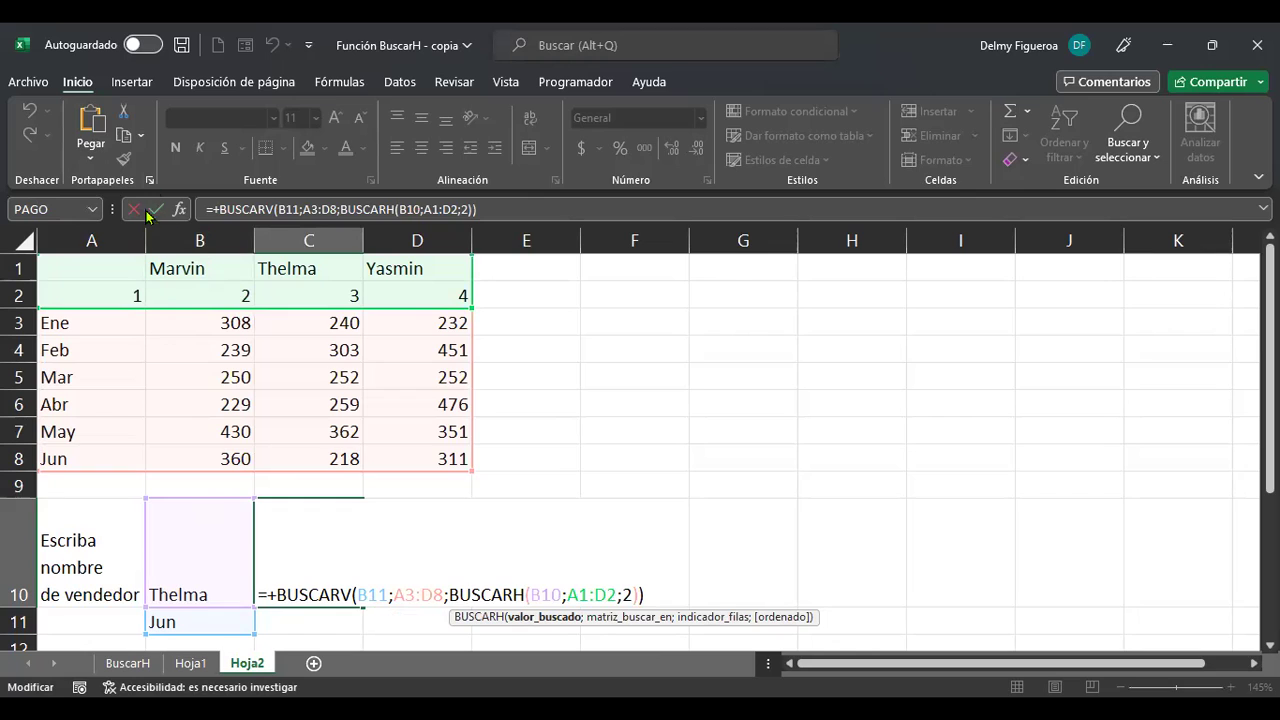
{"action": "left_click", "coordinate": [594, 594]}
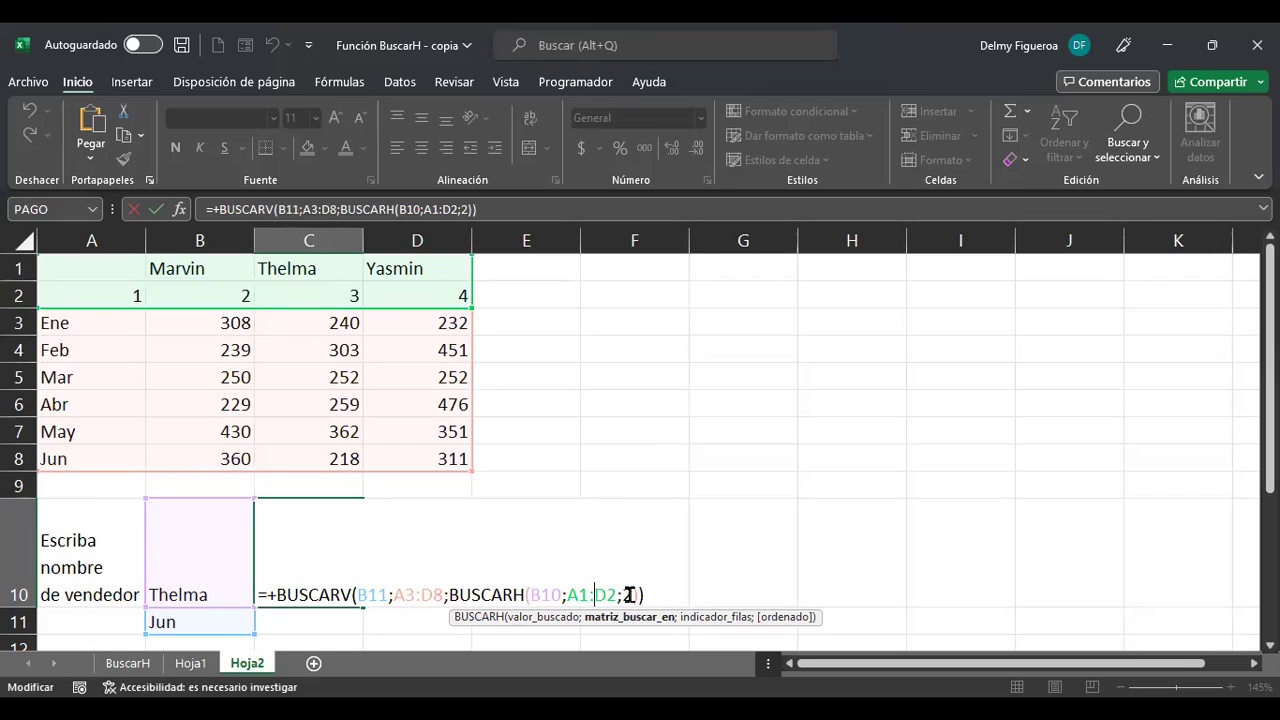
{"action": "key", "text": "Right"}
{"action": "key", "text": "Right"}
{"action": "key", "text": "Right"}
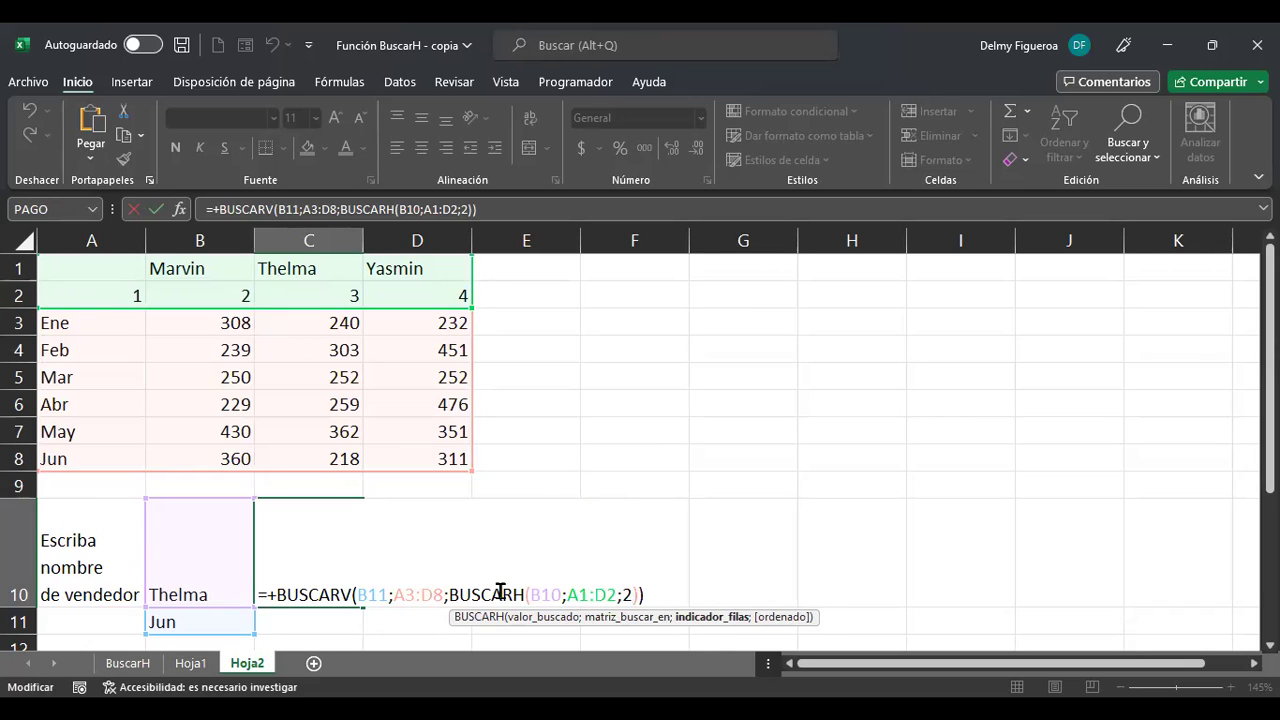
{"action": "left_click", "coordinate": [549, 595]}
{"action": "left_click", "coordinate": [549, 595]}
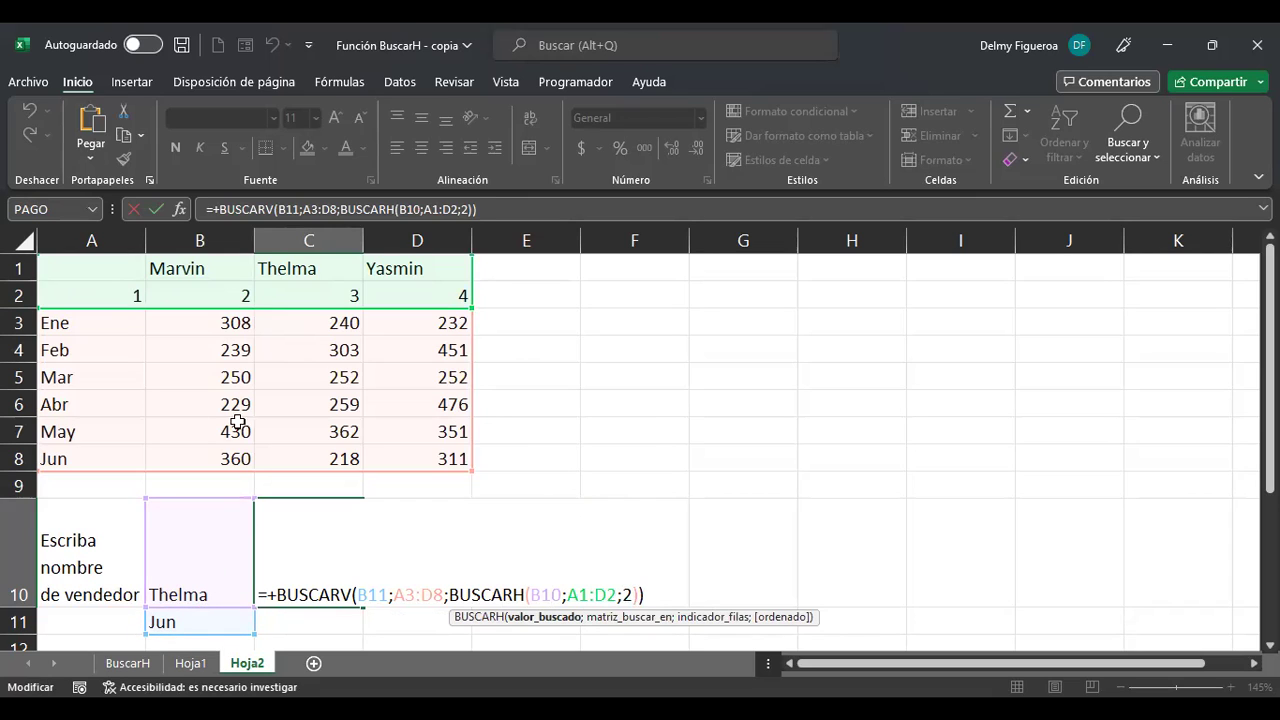
{"action": "left_click", "coordinate": [585, 595]}
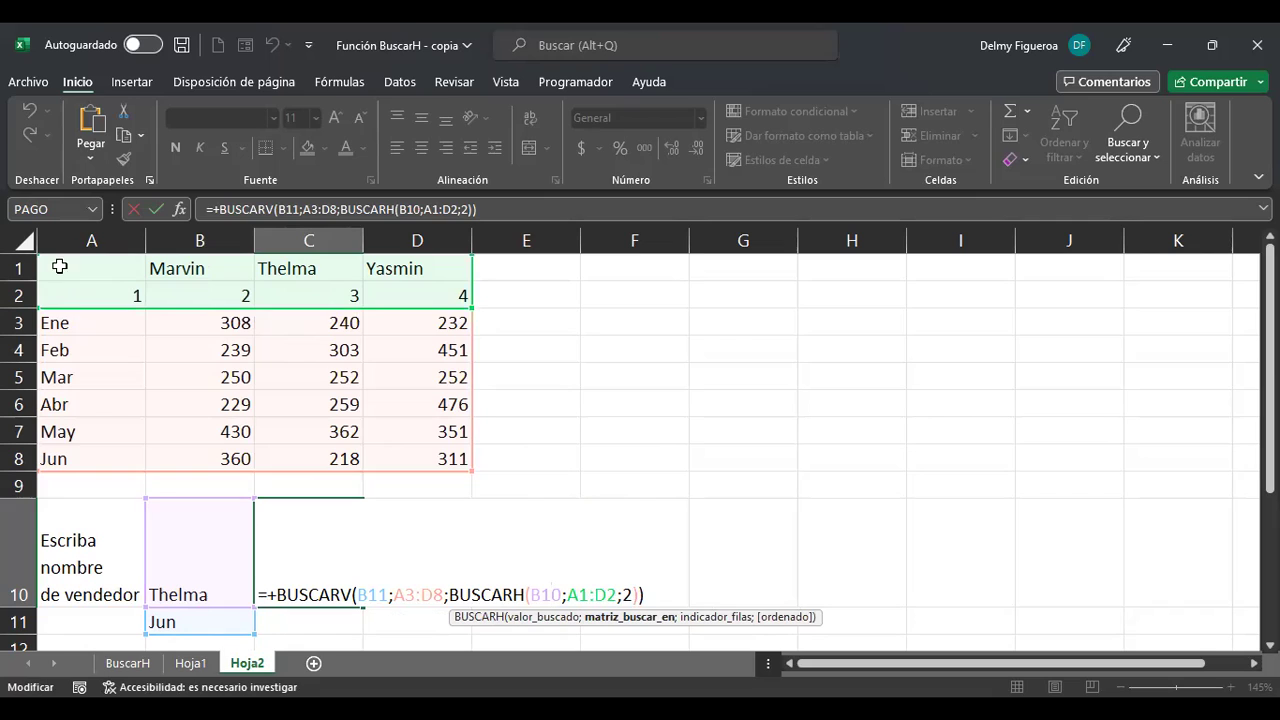
{"action": "left_click", "coordinate": [624, 594]}
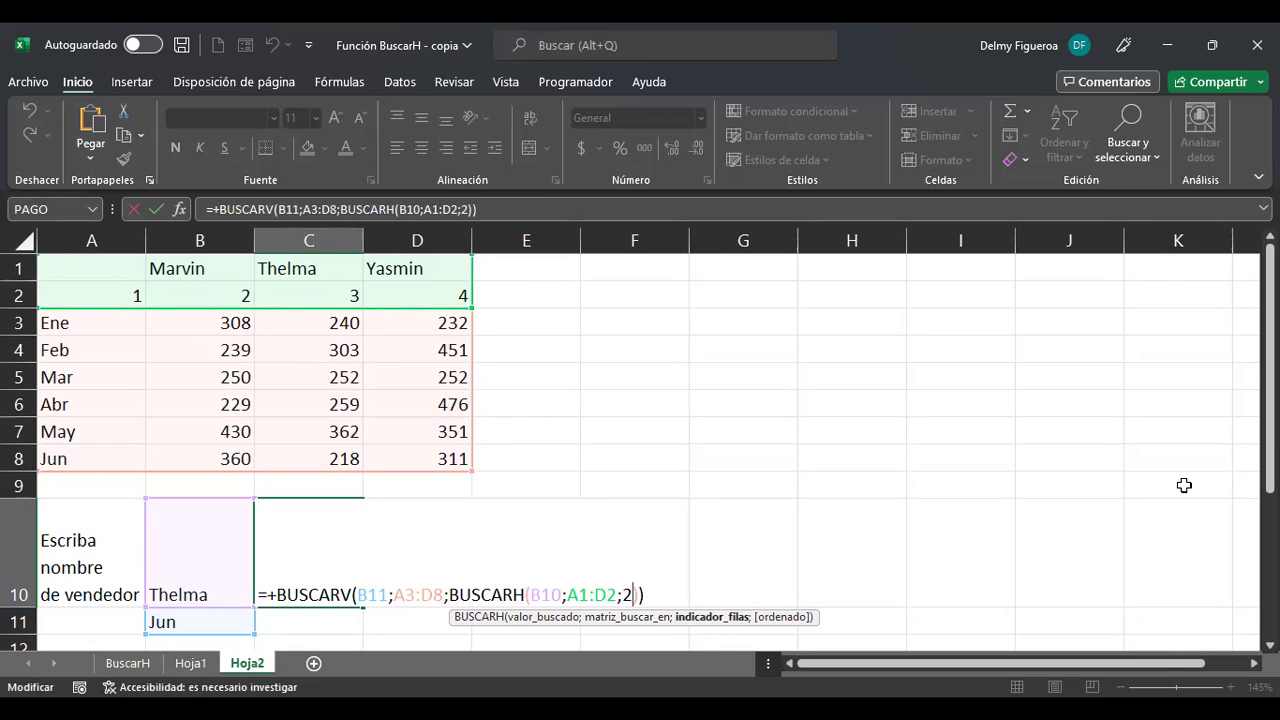
Step: Add FALSO (exact match) as the last argument of the nested BUSCARH in the C10 formula
{"action": "key", "text": "Right"}
{"action": "key", "text": "Left"}
{"action": "type", "text": ";"}
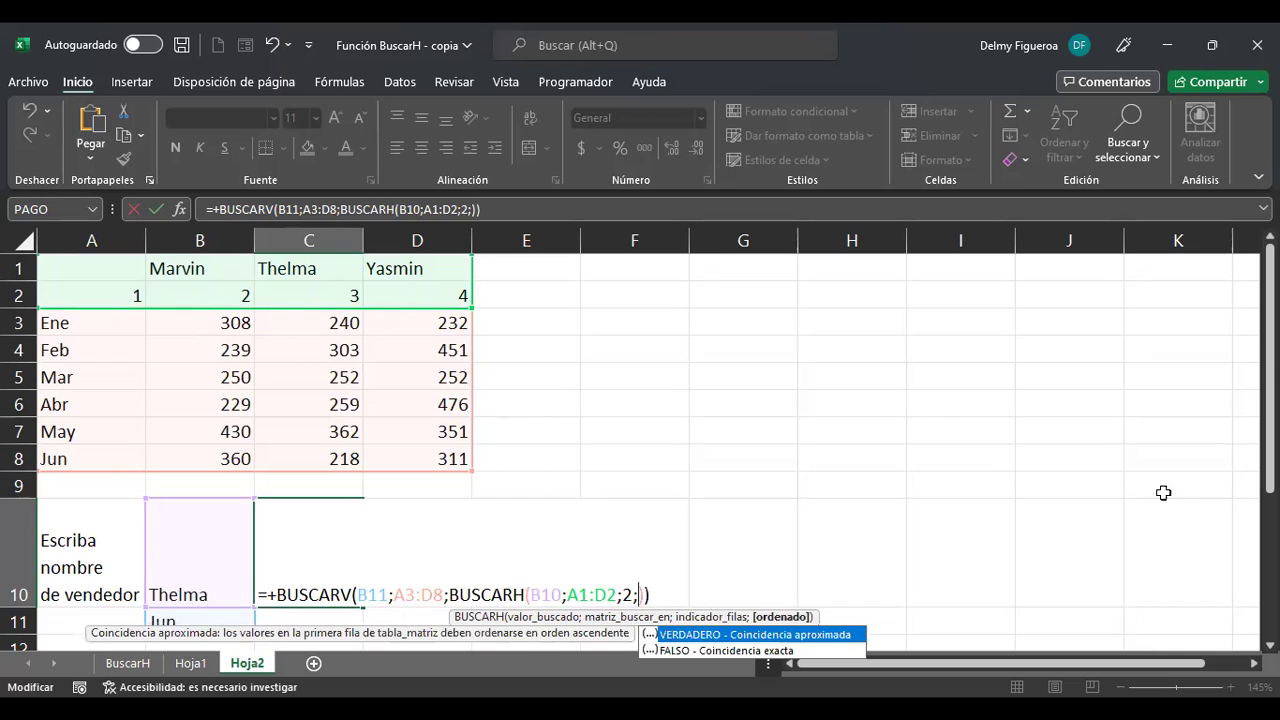
{"action": "double_click", "coordinate": [787, 652]}
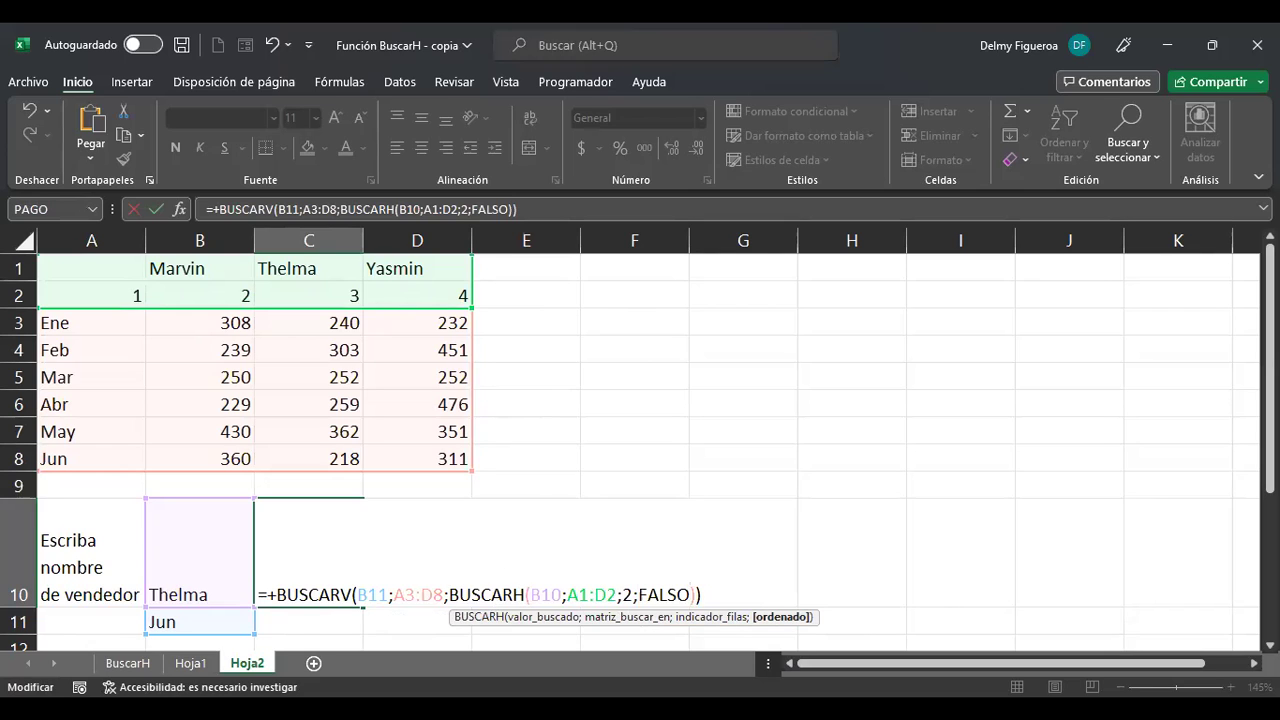
Step: Add FALSO as the last argument of the outer BUSCARV in C10 and commit the formula
{"action": "key", "text": "Right"}
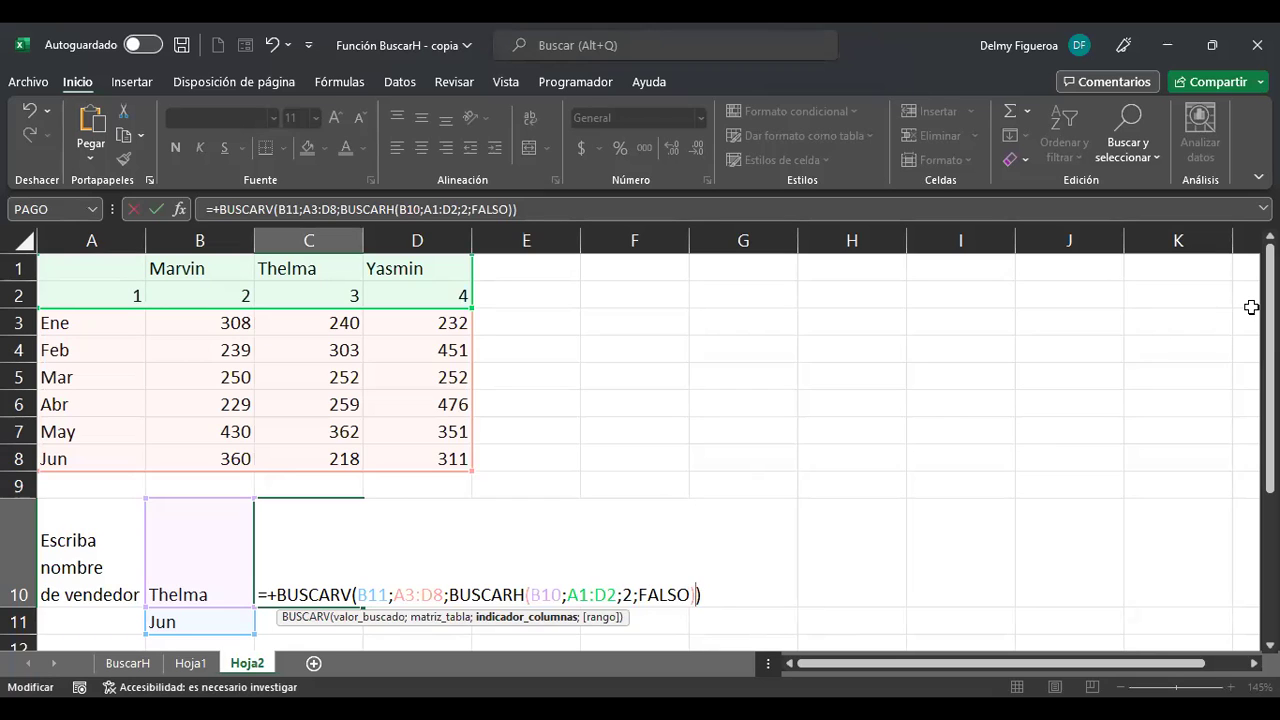
{"action": "type", "text": ";"}
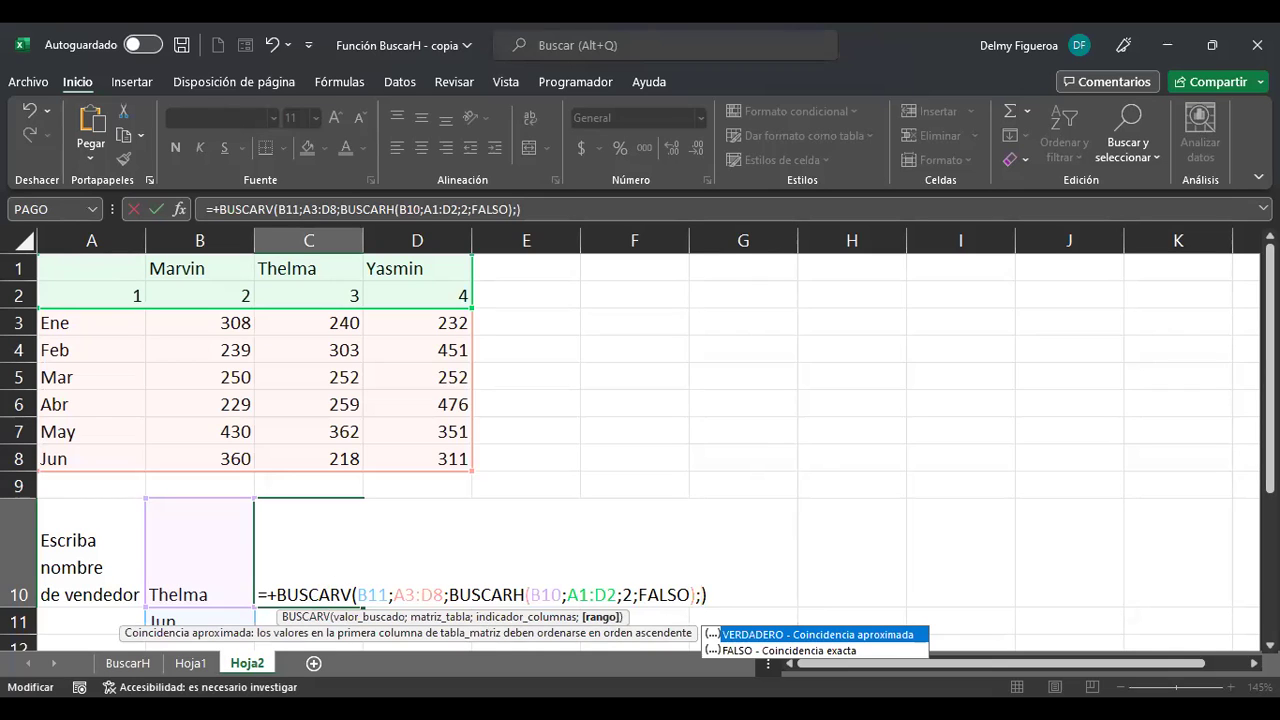
{"action": "type", "text": "FALSO"}
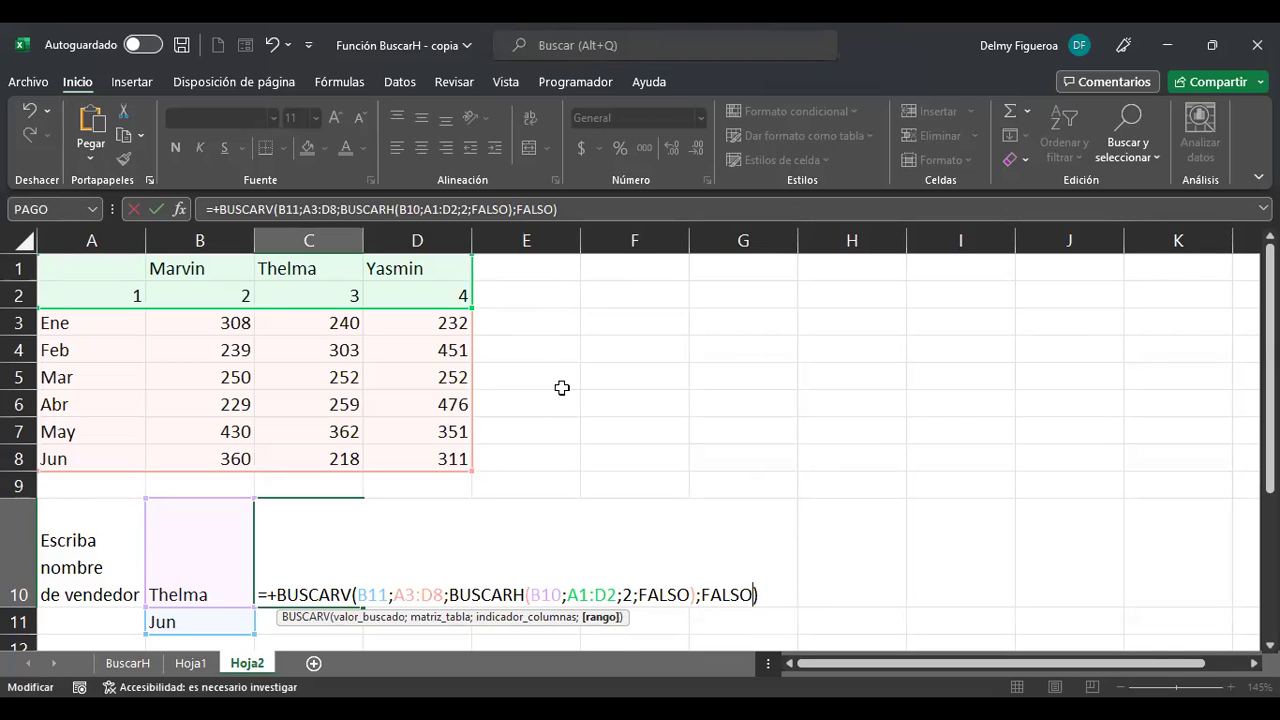
{"action": "key", "text": "Return"}
{"action": "key", "text": "Up"}
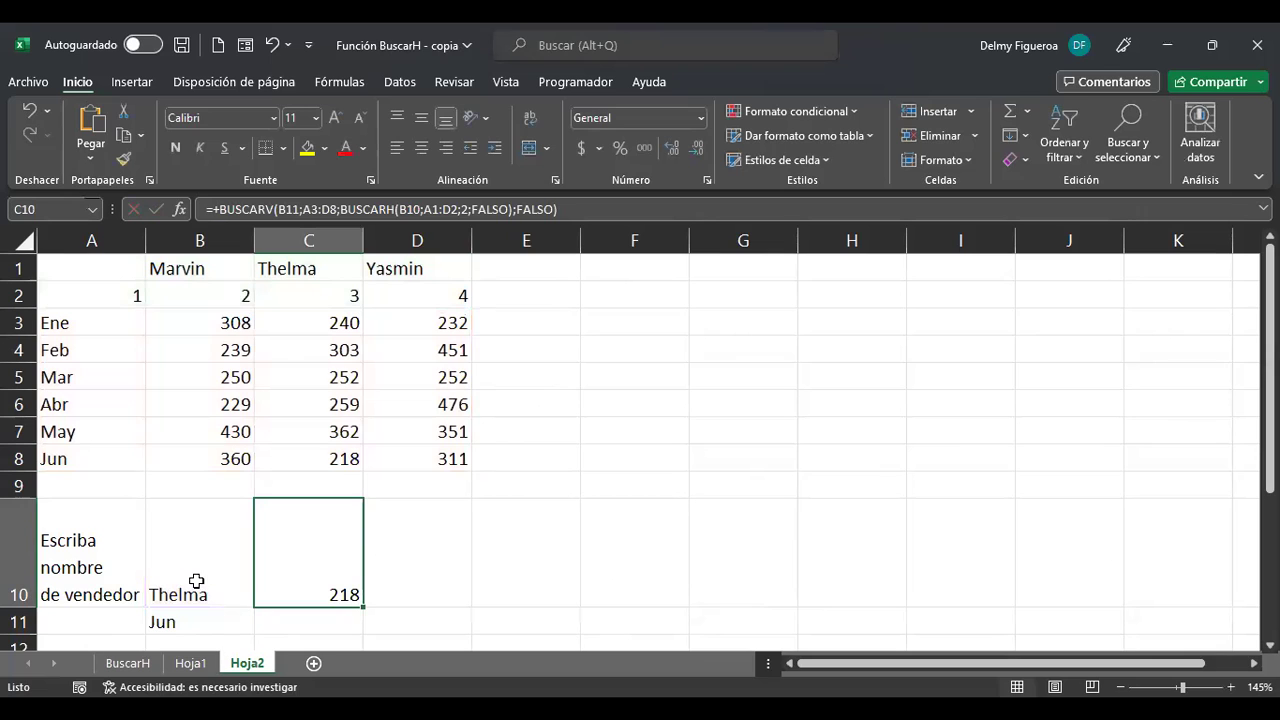
Step: Highlight column C together with row 8 to check the C10 result at their intersection
{"action": "left_click", "coordinate": [305, 240]}
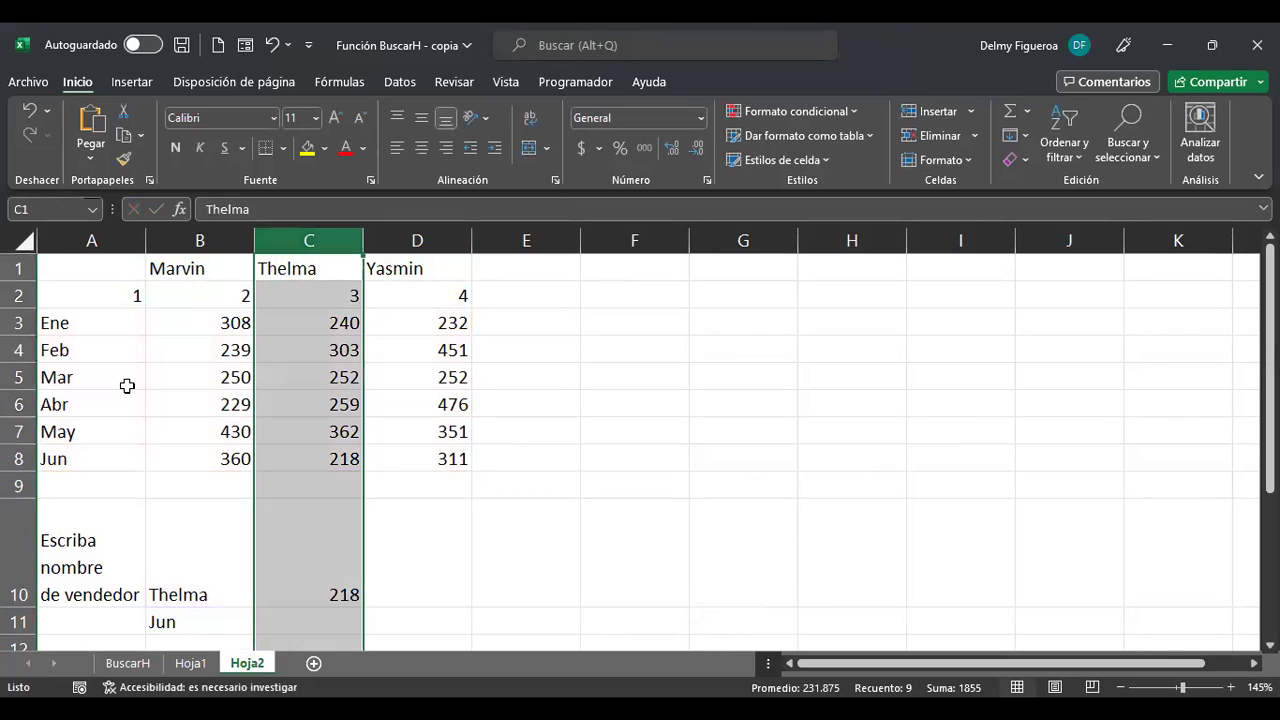
{"action": "left_click", "coordinate": [18, 458], "text": "ctrl"}
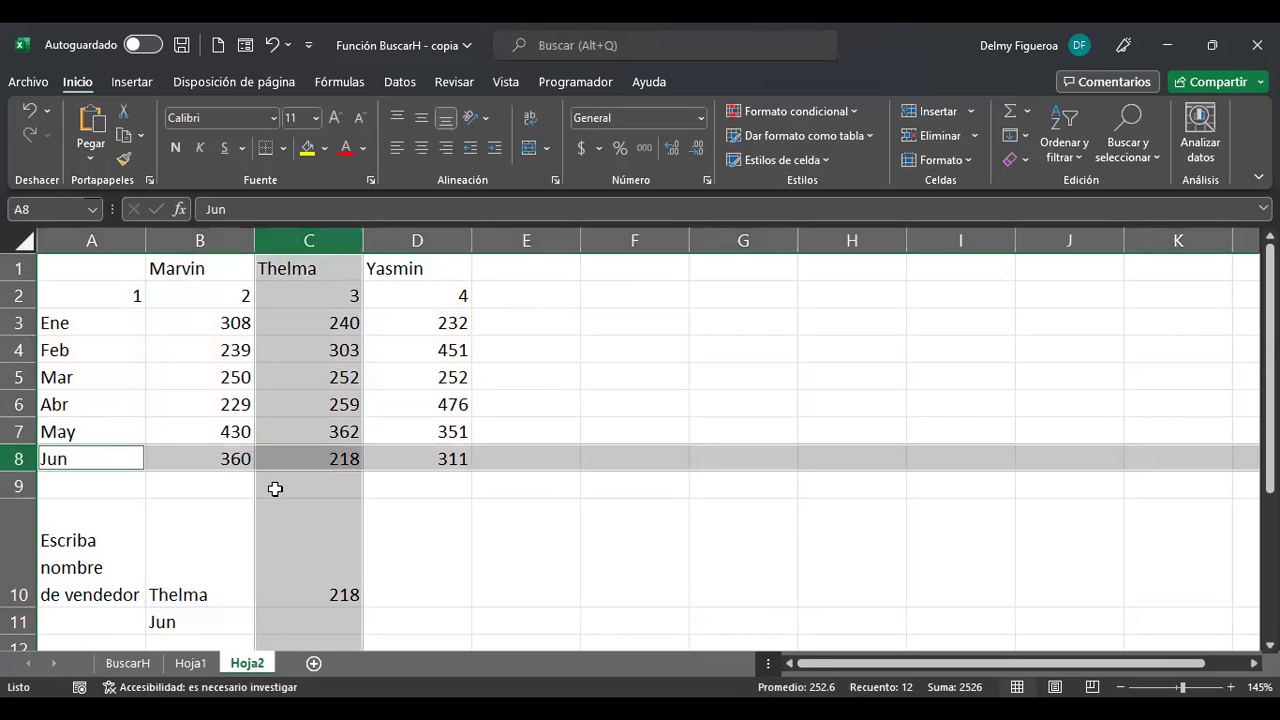
Step: Open the C10 formula for editing and examine the exact-match argument of the nested BUSCARH
{"action": "left_click", "coordinate": [275, 500]}
{"action": "key", "text": "F2"}
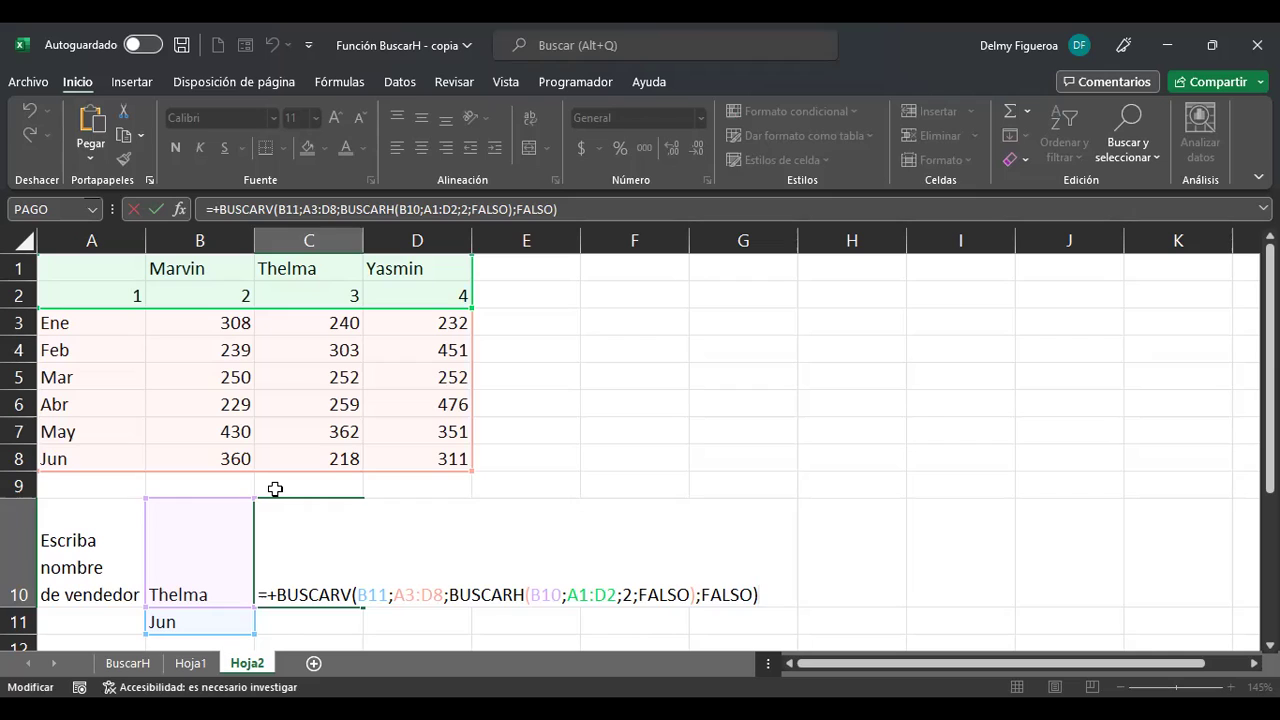
{"action": "key", "text": "Left"}
{"action": "key", "text": "Left"}
{"action": "key", "text": "Left"}
{"action": "key", "text": "Left"}
{"action": "key", "text": "Left"}
{"action": "key", "text": "Left"}
{"action": "key", "text": "Left"}
{"action": "key", "text": "Left"}
{"action": "key", "text": "Left"}
{"action": "key", "text": "Left"}
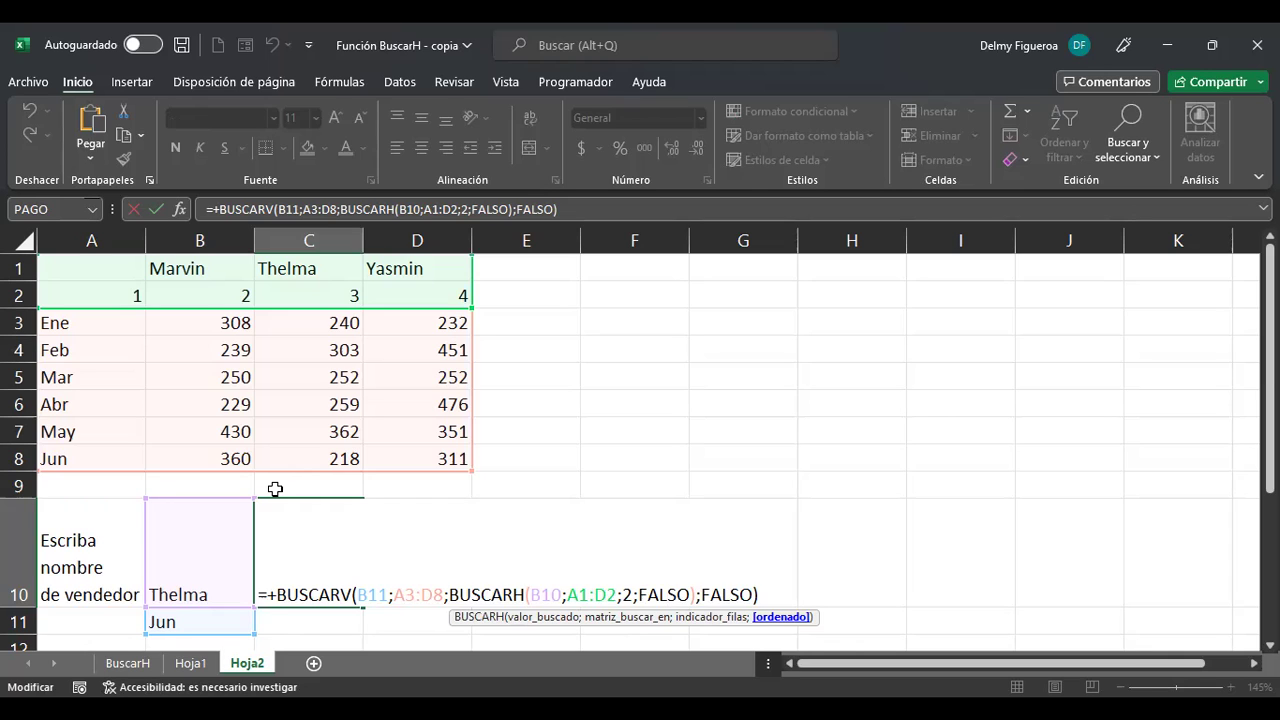
{"action": "key", "text": "Return"}
Step: Change the seller in B10 to the one heading column D and check the result against column D and row 8
{"action": "left_click", "coordinate": [200, 558]}
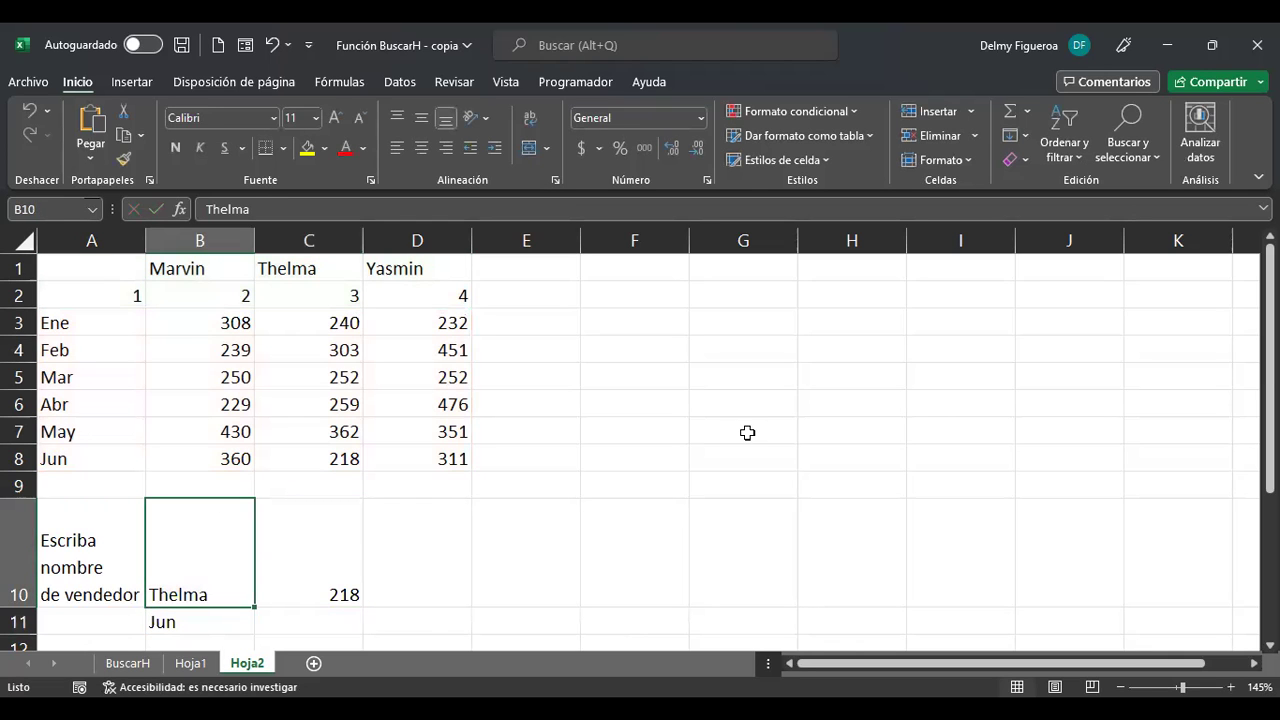
{"action": "type", "text": "Yasmin"}
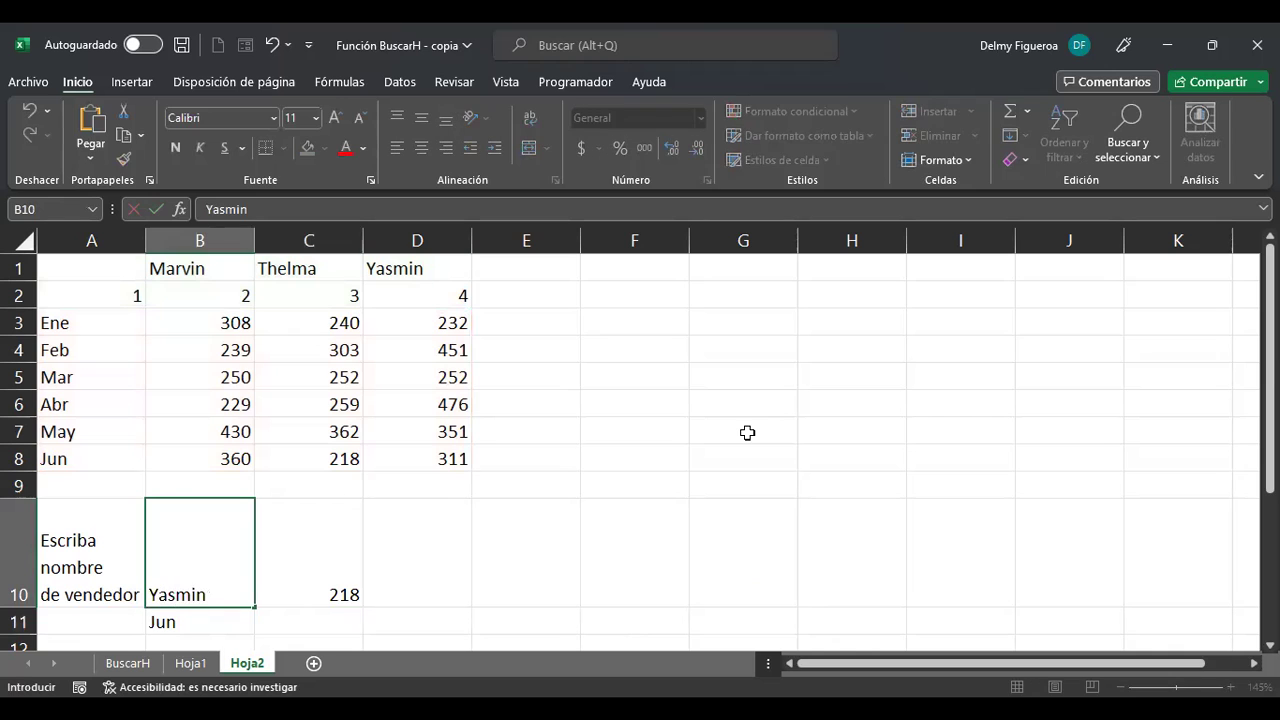
{"action": "key", "text": "Return"}
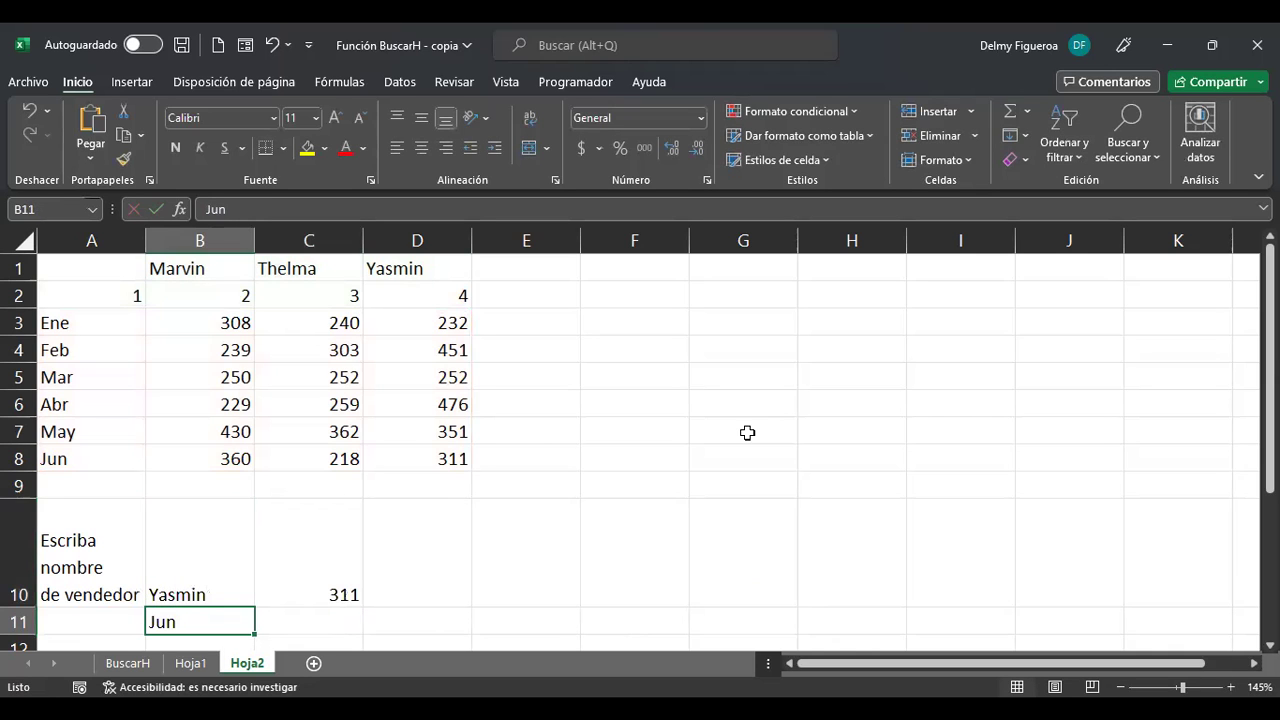
{"action": "left_click", "coordinate": [430, 242]}
{"action": "left_click", "coordinate": [22, 458], "text": "ctrl"}
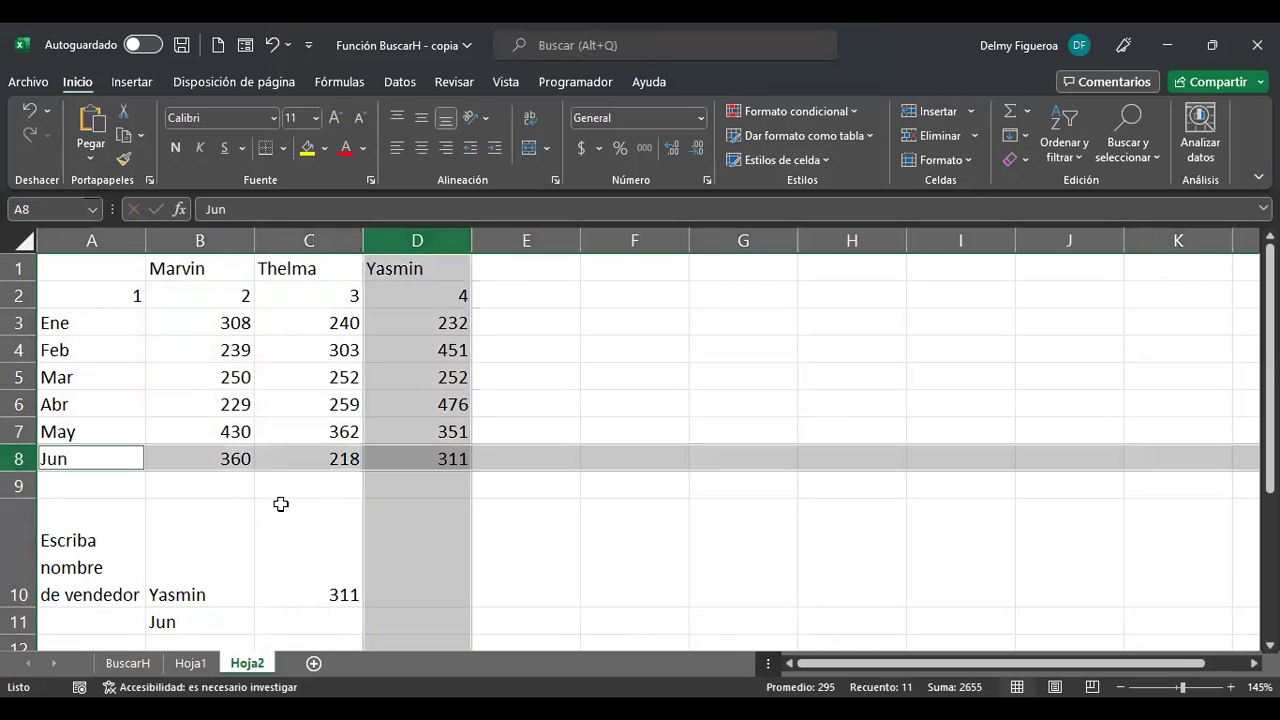
Step: Set the month in B11 to Abr and check the C10 result against cell D6
{"action": "left_click", "coordinate": [236, 615]}
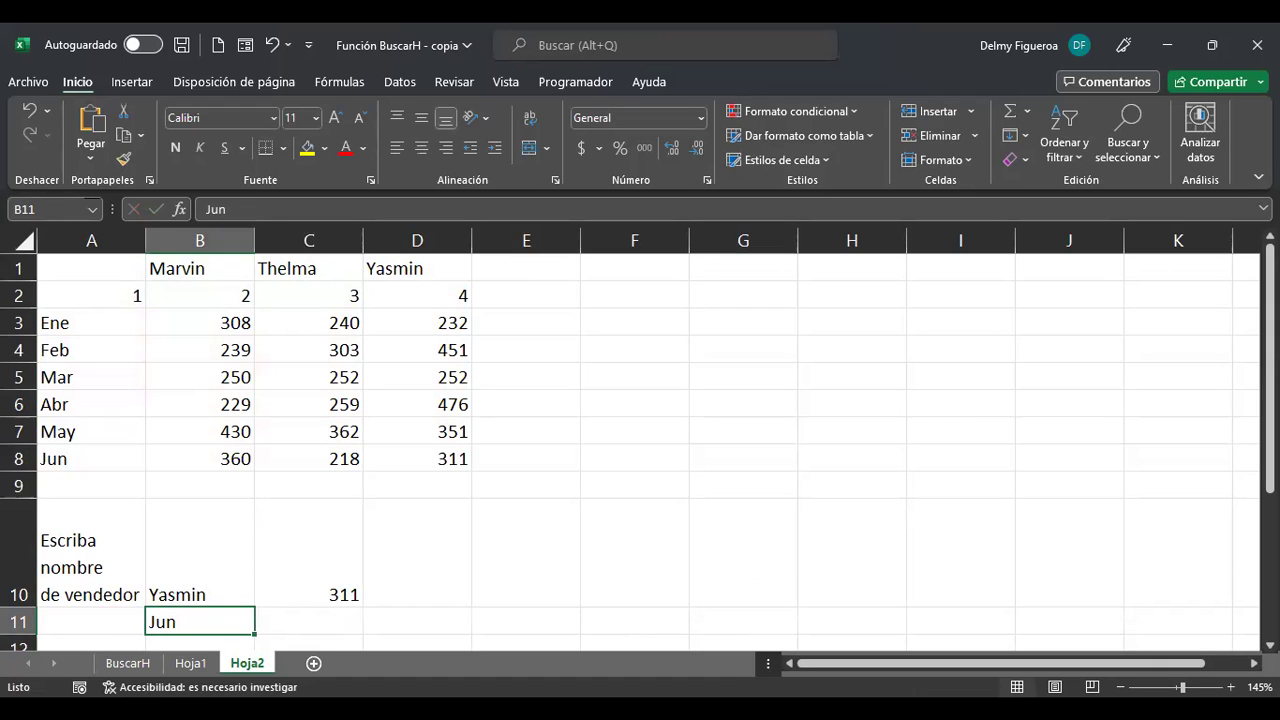
{"action": "type", "text": "Abr"}
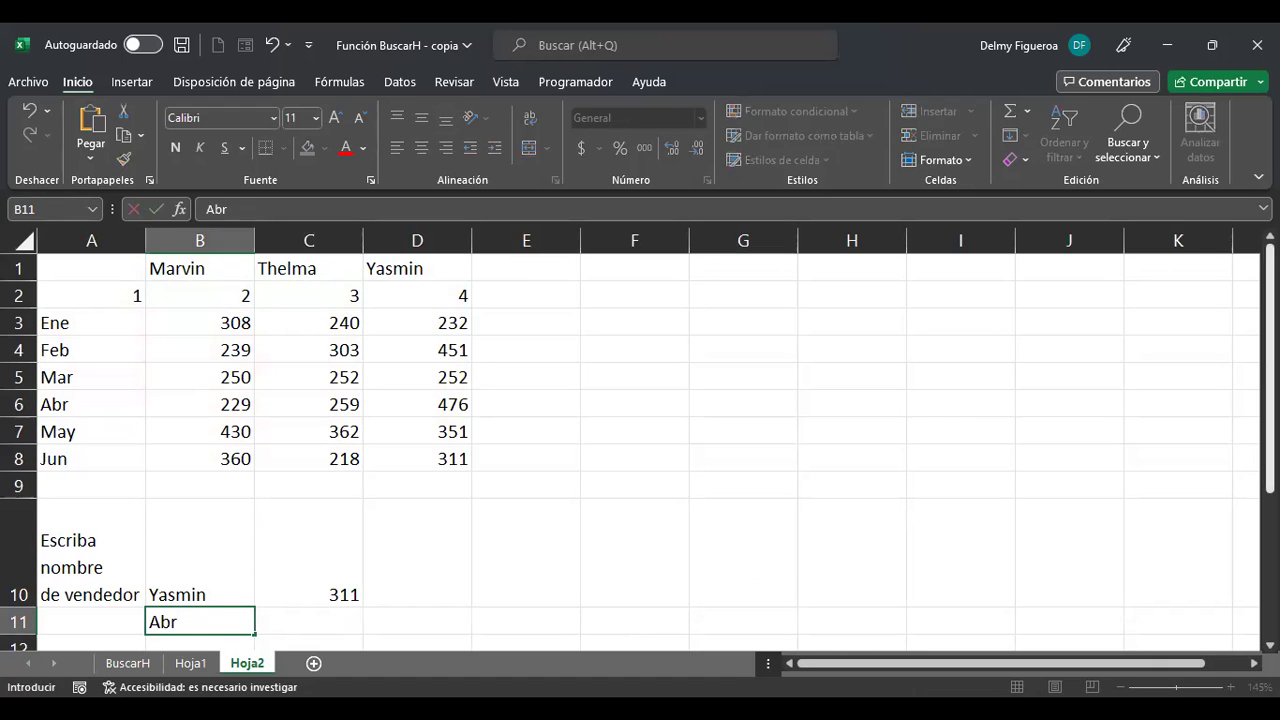
{"action": "key", "text": "Return"}
{"action": "left_click", "coordinate": [463, 376]}
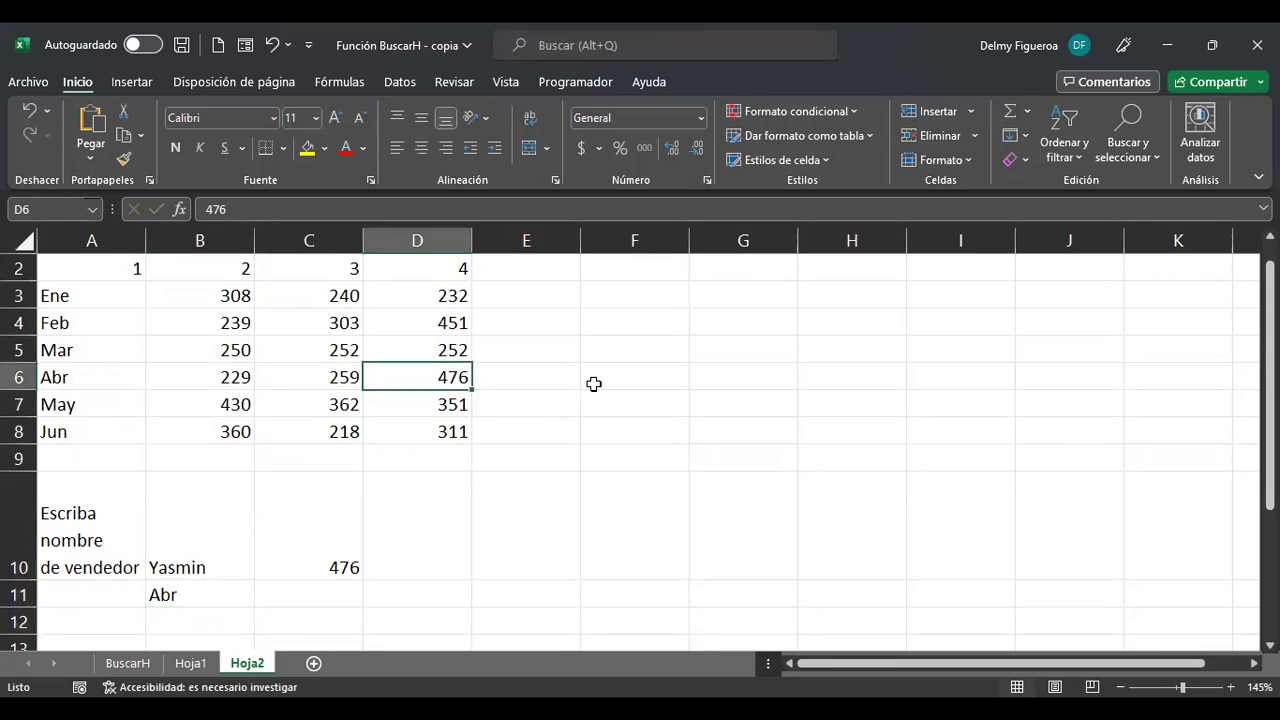
{"action": "scroll", "coordinate": [597, 383], "scroll_direction": "up", "scroll_amount": 1}
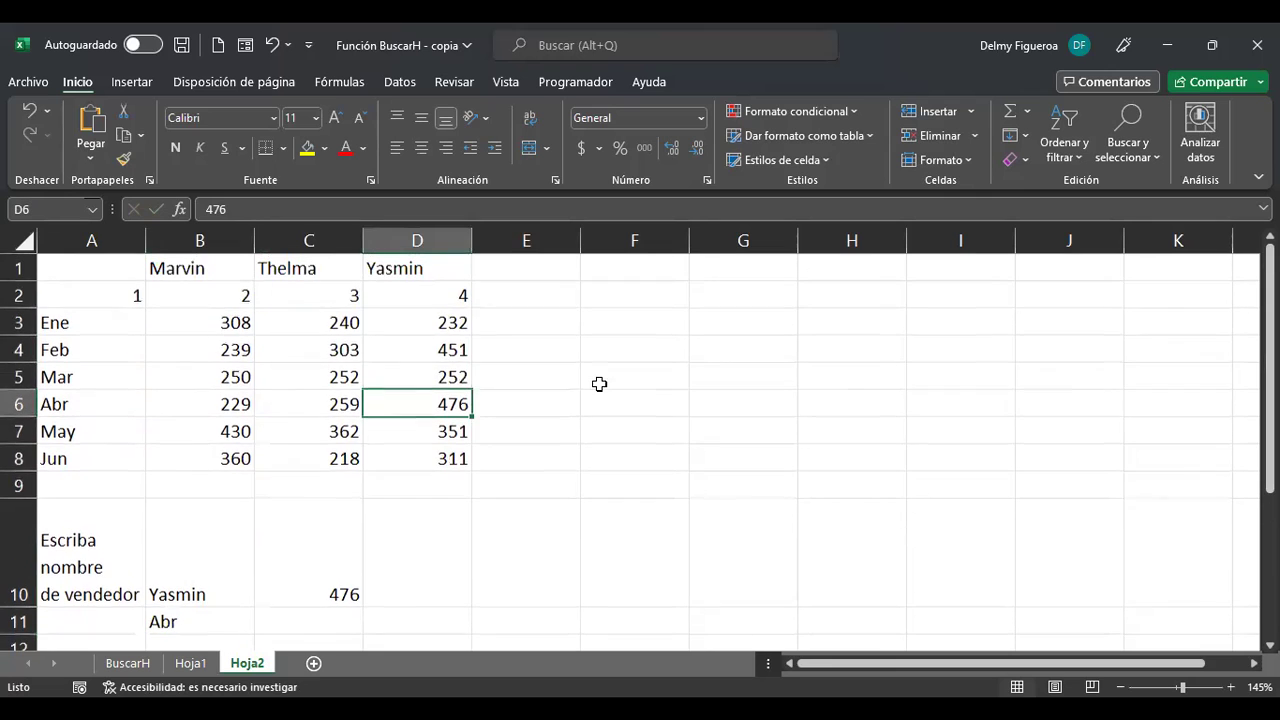
Step: Set the seller in B10 to the one heading column B and the month in B11 to Feb
{"action": "left_click", "coordinate": [215, 575]}
{"action": "type", "text": "Marvin"}
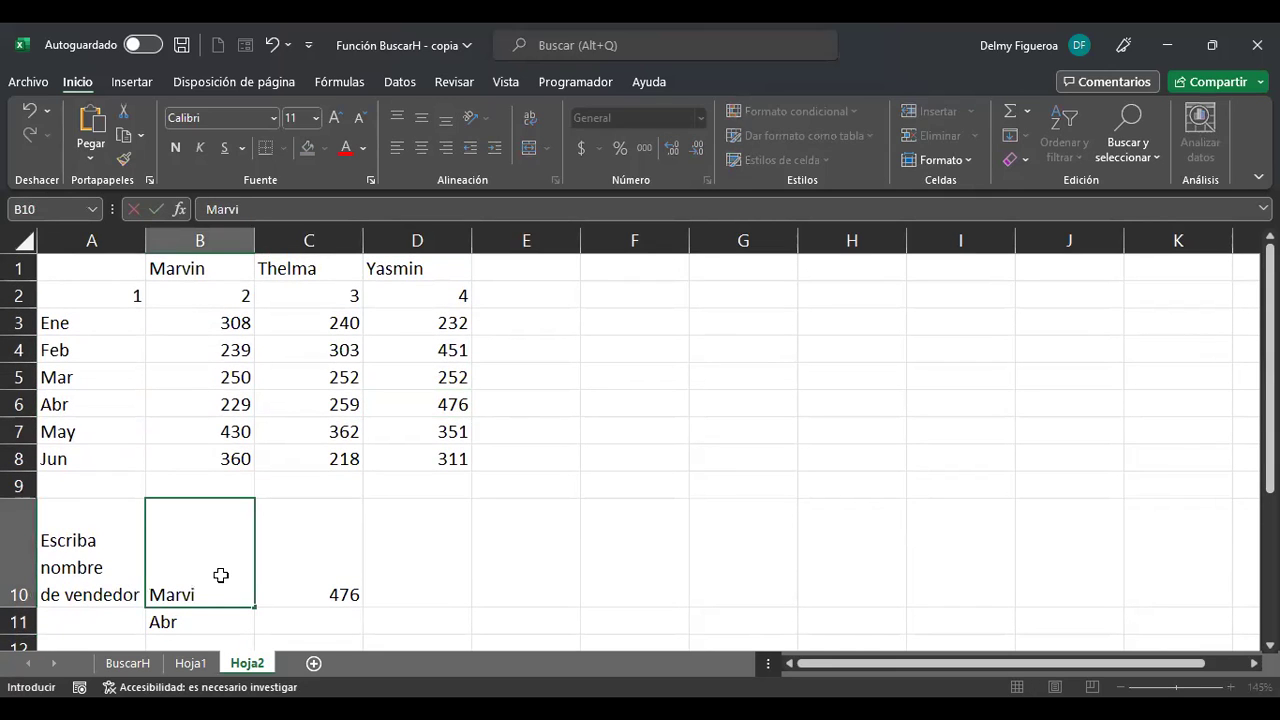
{"action": "key", "text": "Return"}
{"action": "type", "text": "Feb"}
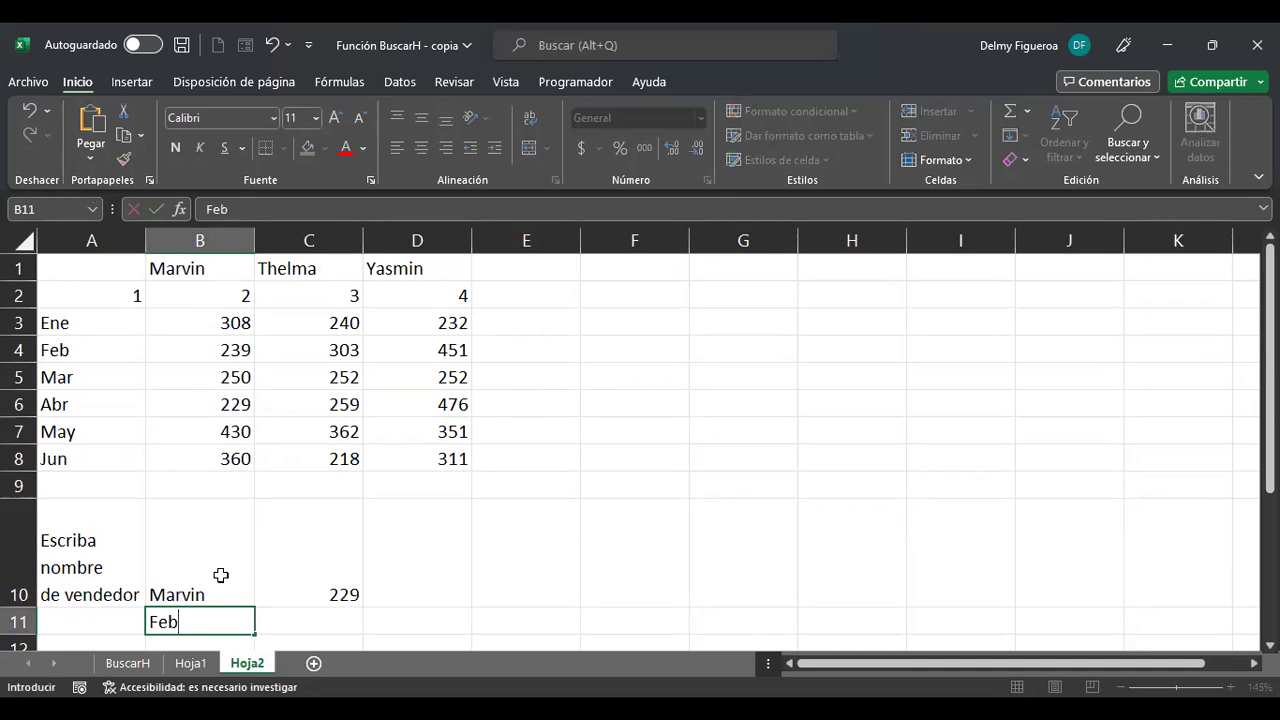
{"action": "key", "text": "Return"}
{"action": "scroll", "coordinate": [186, 355], "scroll_direction": "up", "scroll_amount": 1}
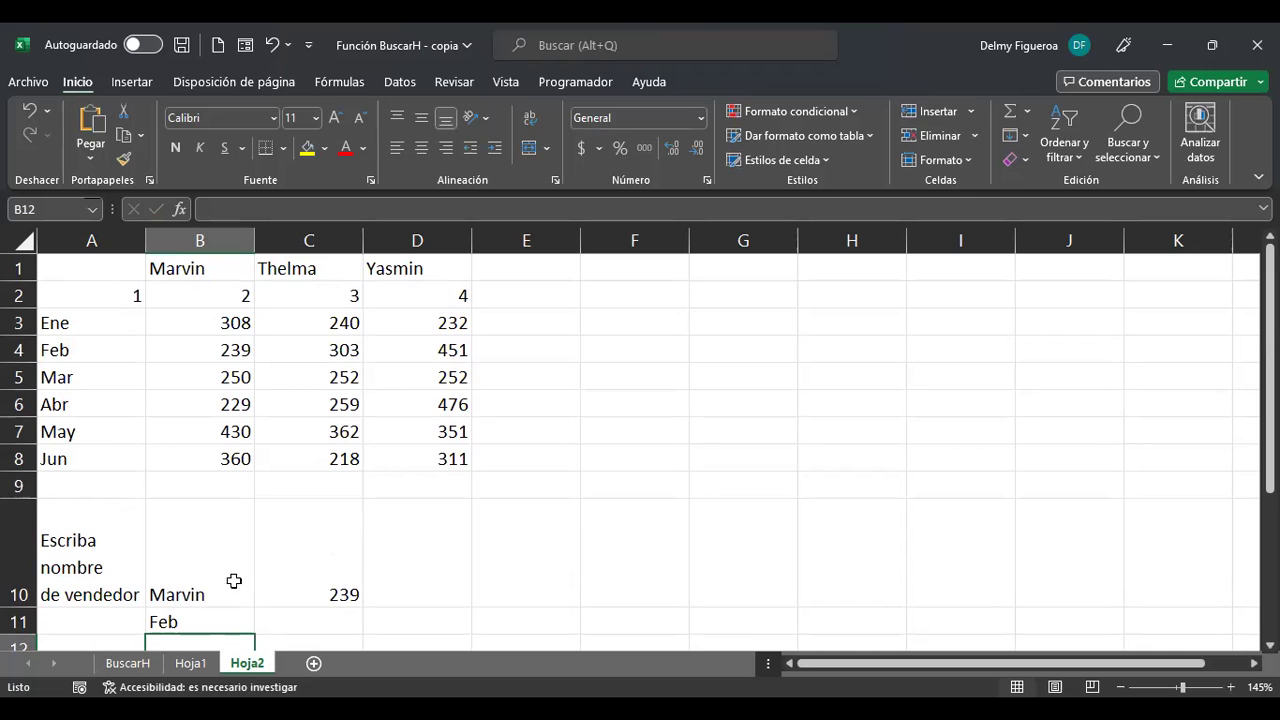
Step: Reopen the C10 formula and examine the FALSO that closes the nested BUSCARH
{"action": "key", "text": "Up"}
{"action": "key", "text": "Up"}
{"action": "key", "text": "Right"}
{"action": "key", "text": "F2"}
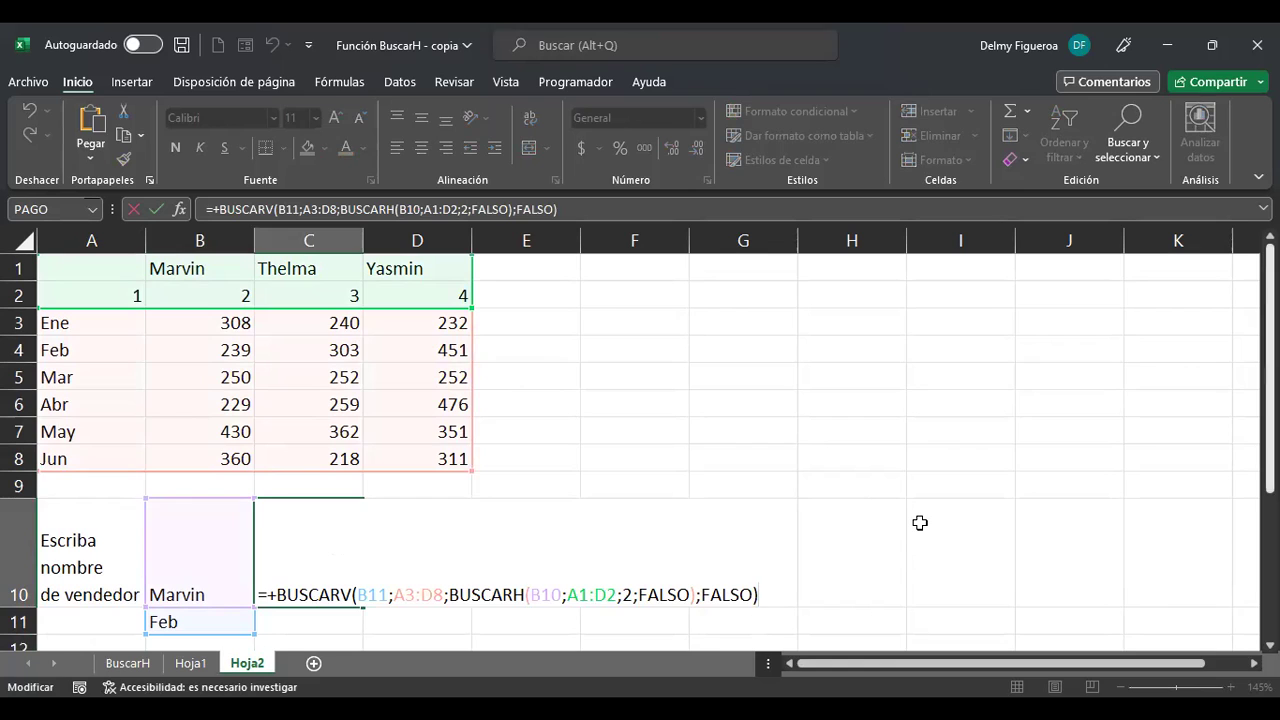
{"action": "key", "text": "Left"}
{"action": "key", "text": "Left"}
{"action": "key", "text": "Left"}
{"action": "key", "text": "Left"}
{"action": "key", "text": "Left"}
{"action": "key", "text": "Left"}
{"action": "key", "text": "Left"}
{"action": "key", "text": "Left"}
{"action": "key", "text": "Left"}
{"action": "key", "text": "Left"}
{"action": "key", "text": "Left"}
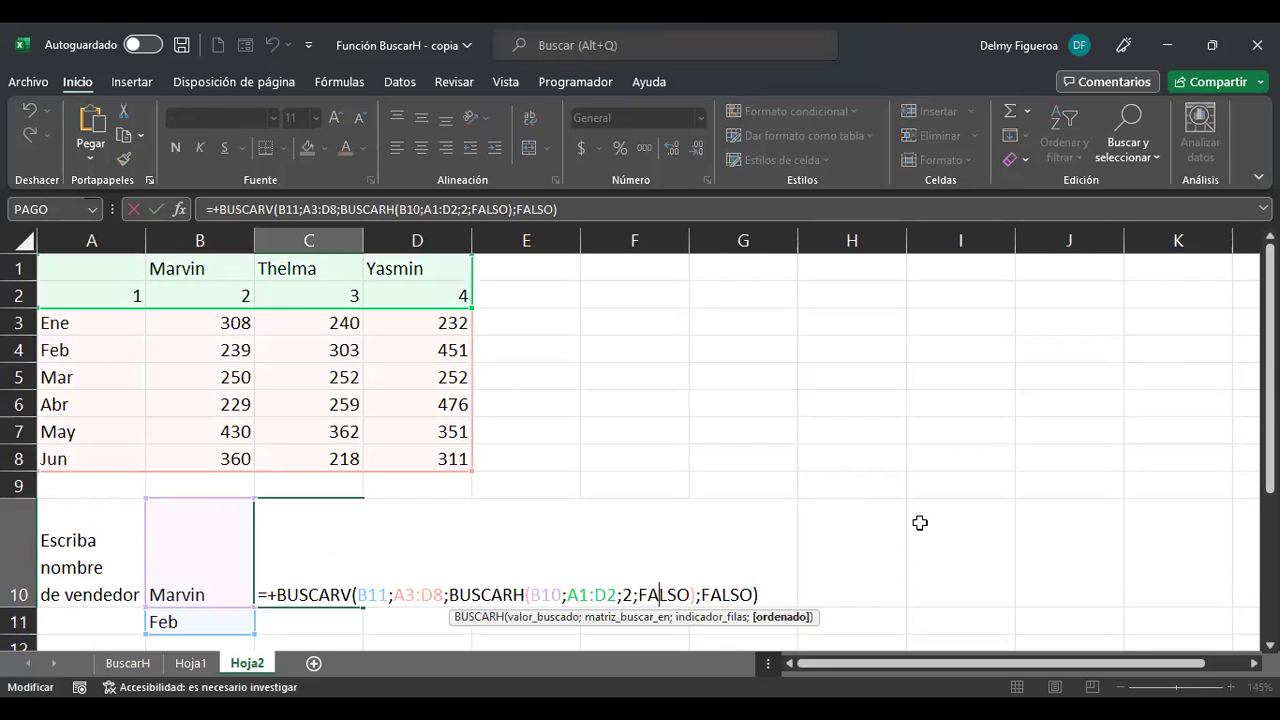
Step: Examine the FALSO in the outer BUSCARV's rango argument of C10 and leave the formula as it is
{"action": "key", "text": "Right"}
{"action": "key", "text": "Right"}
{"action": "key", "text": "Right"}
{"action": "key", "text": "Right"}
{"action": "key", "text": "Right"}
{"action": "key", "text": "Right"}
{"action": "key", "text": "Right"}
{"action": "key", "text": "Right"}
{"action": "key", "text": "Right"}
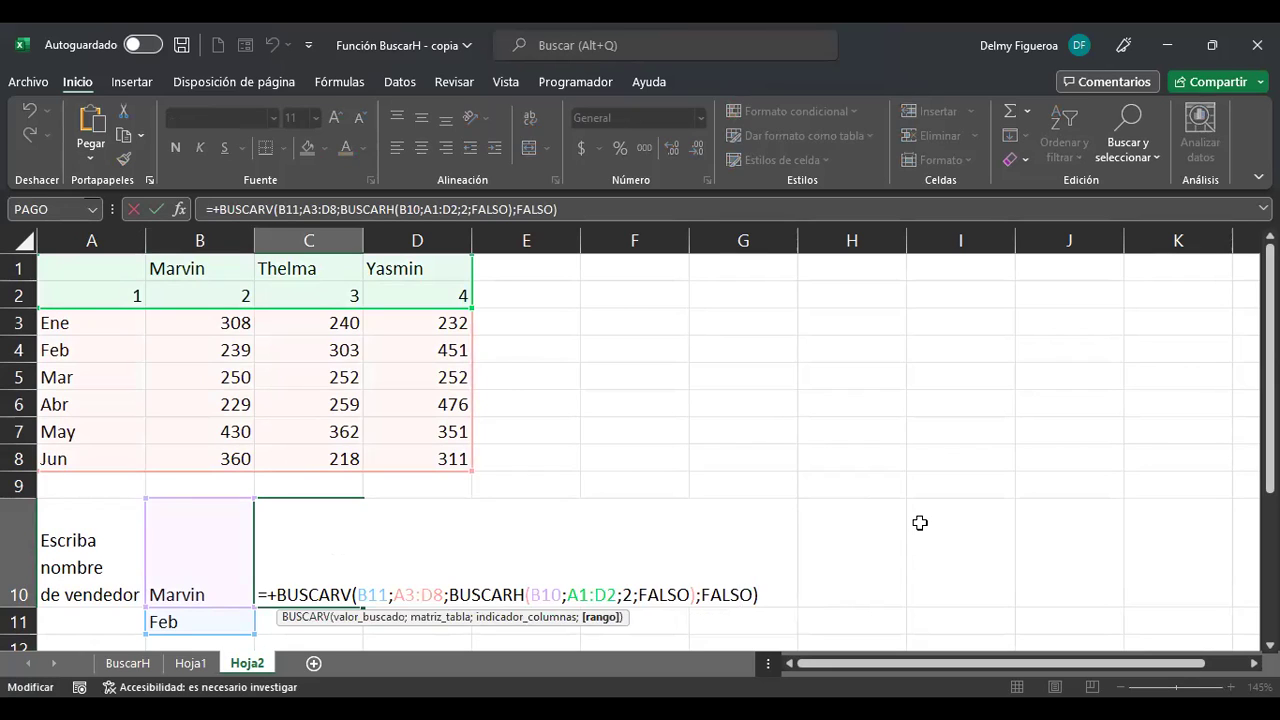
{"action": "key", "text": "Right"}
{"action": "key", "text": "Right"}
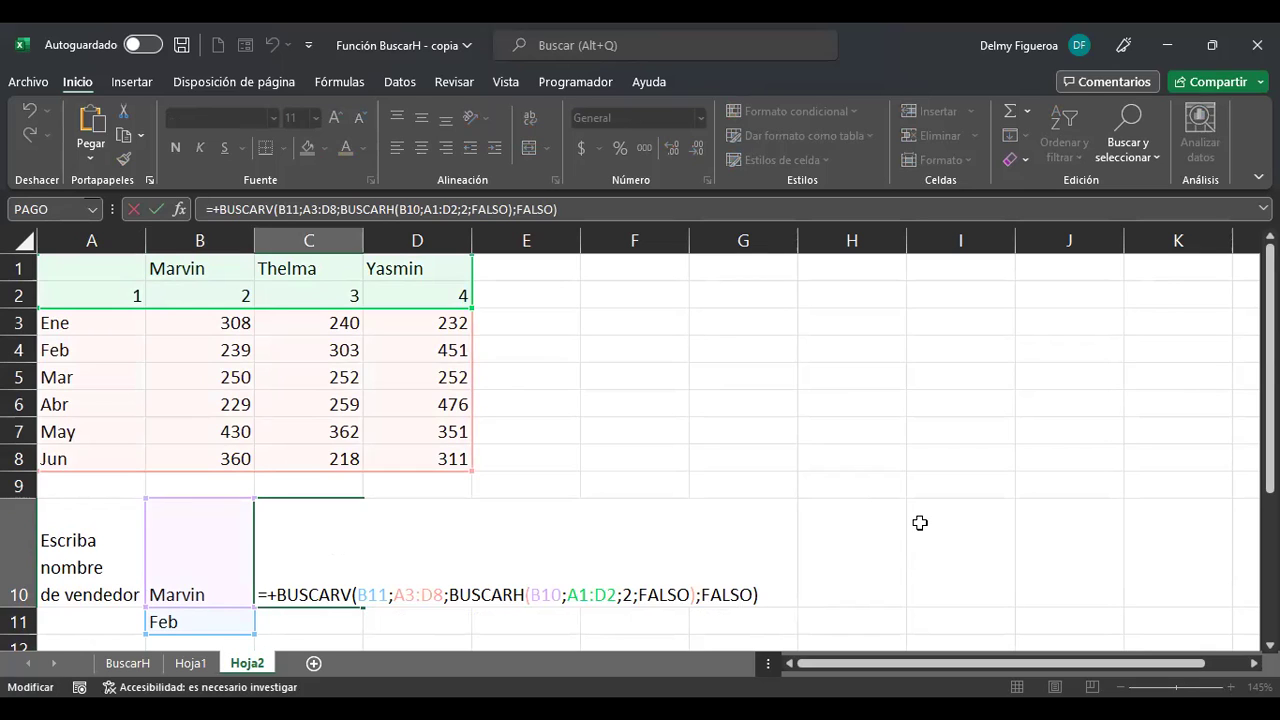
{"action": "key", "text": "Return"}
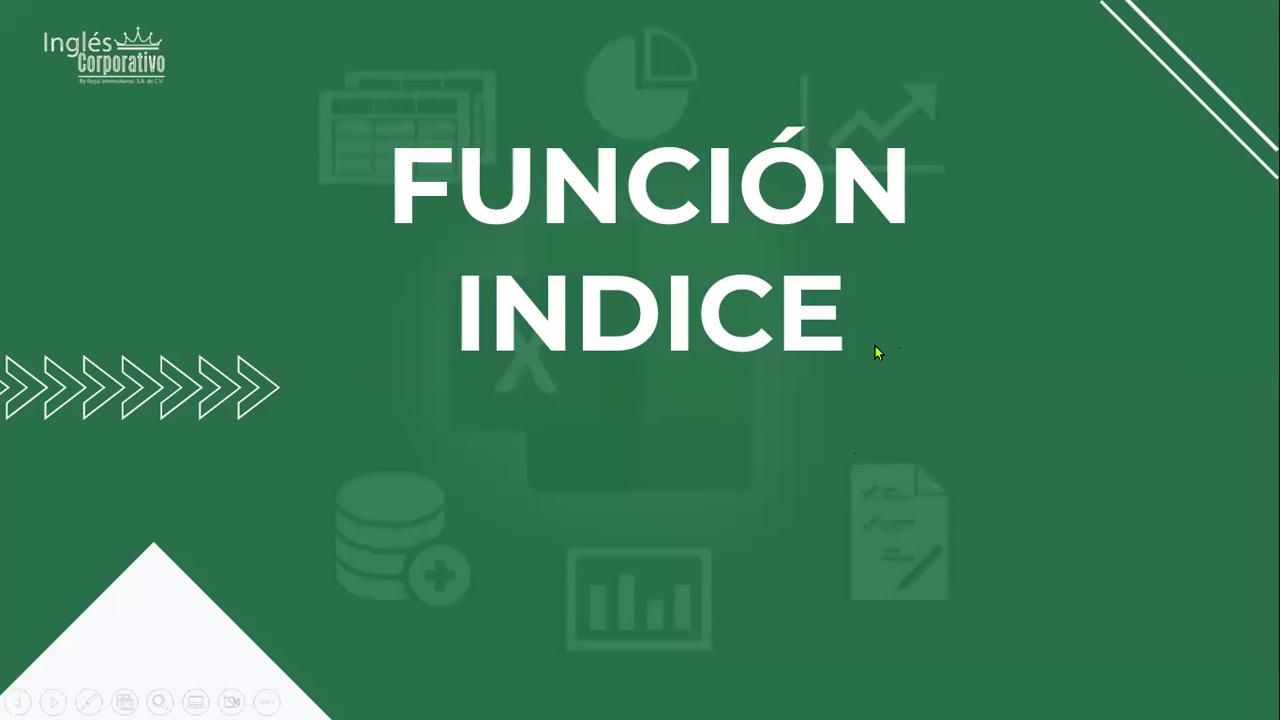
{"action": "left_click", "coordinate": [734, 389]}
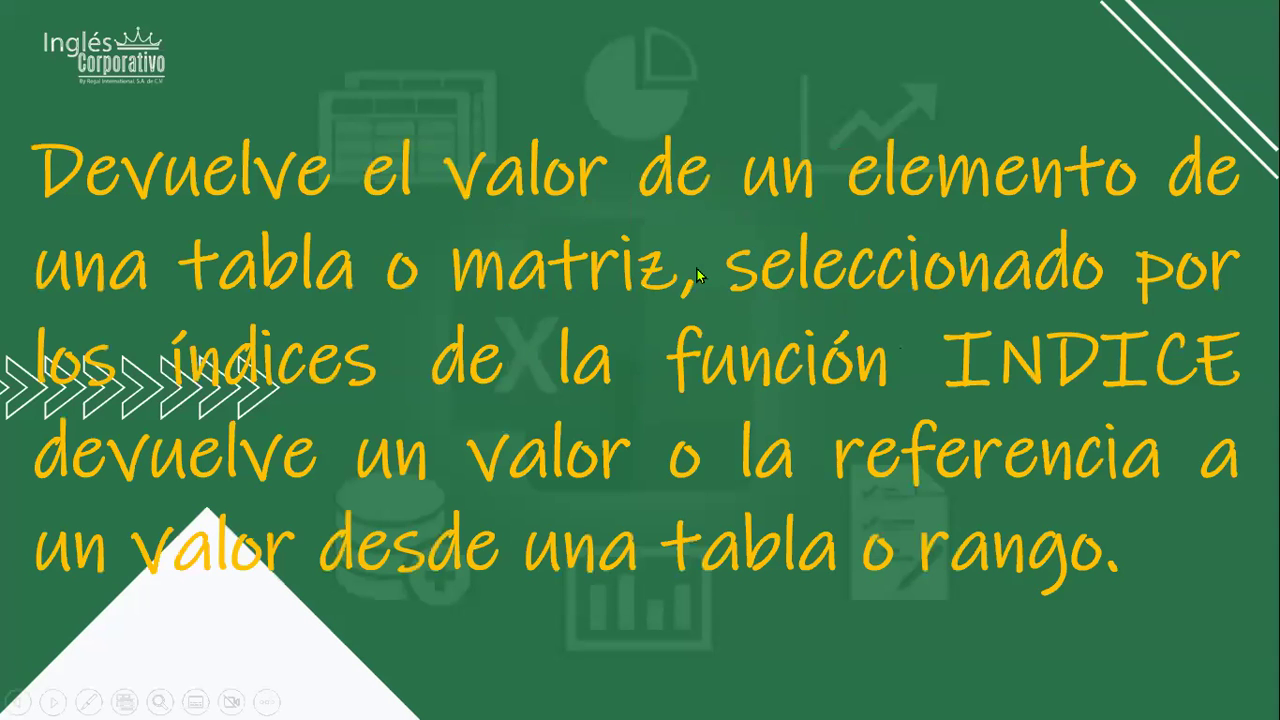
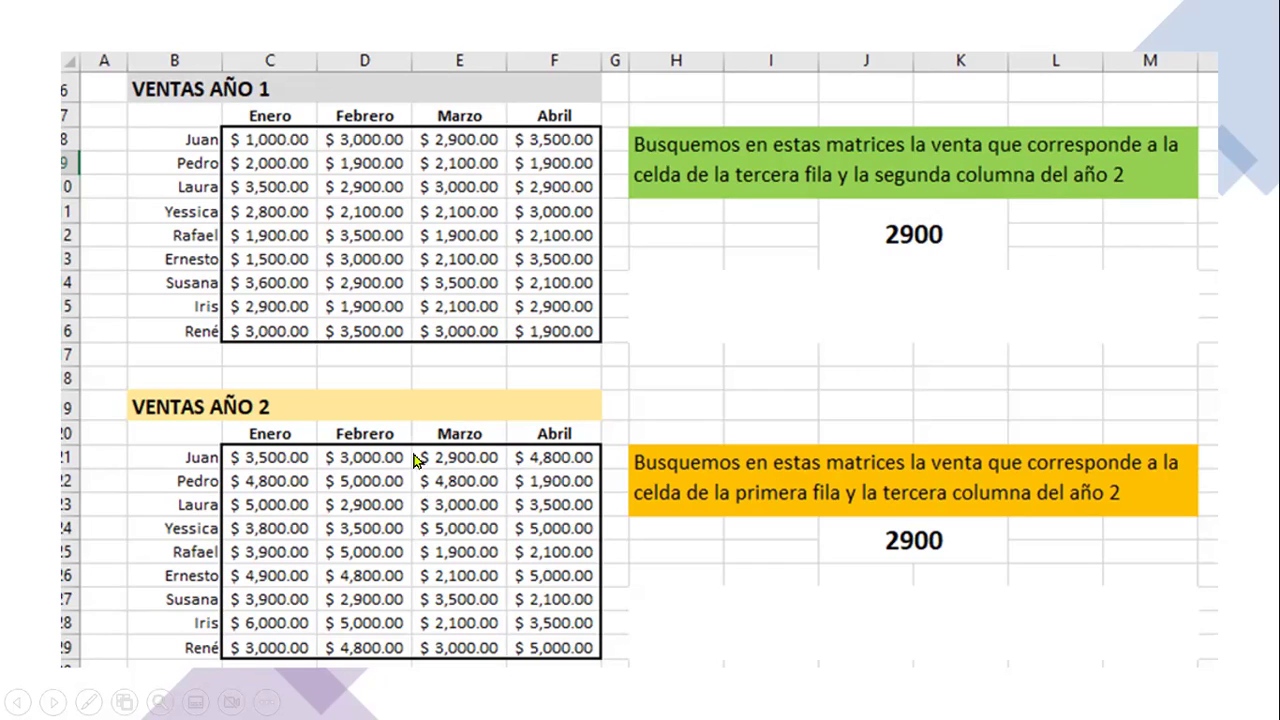
{"action": "left_click", "coordinate": [792, 358]}
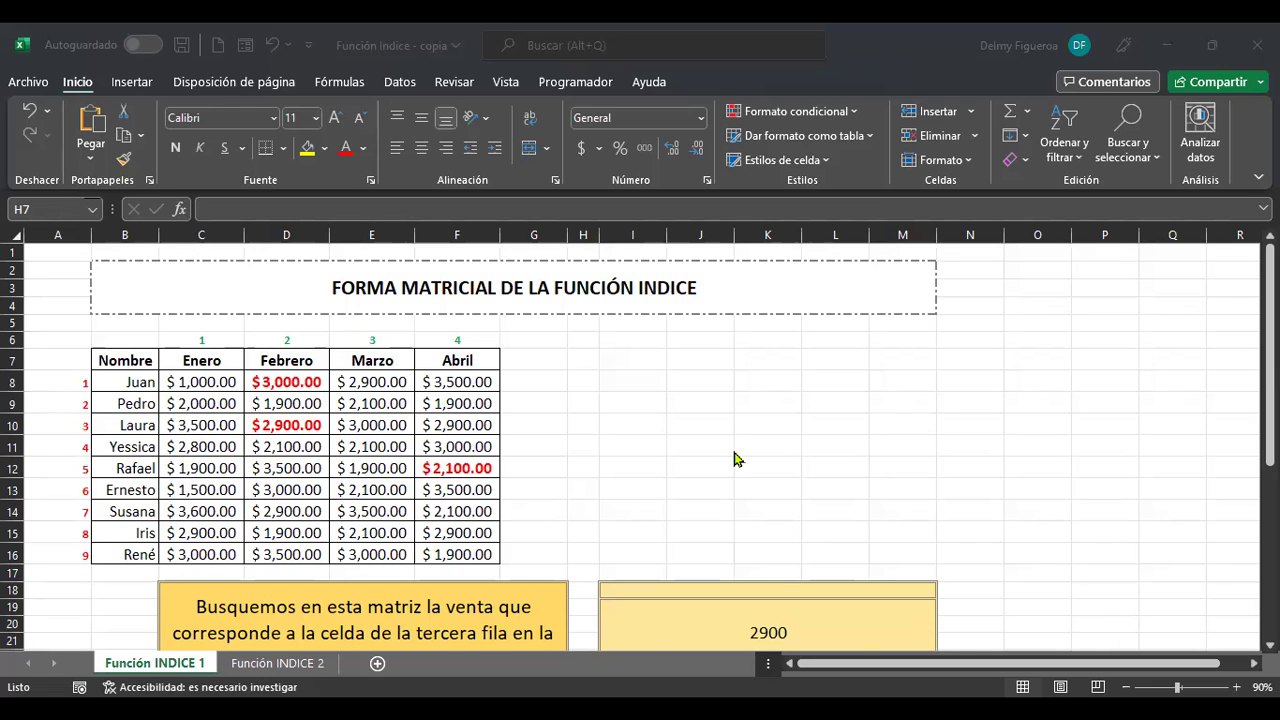
Step: Read the first exercise on sheet Función INDICE 1 and highlight row 10 and column D to locate the third row and second column
{"action": "scroll", "coordinate": [734, 459], "scroll_direction": "up", "scroll_amount": 2}
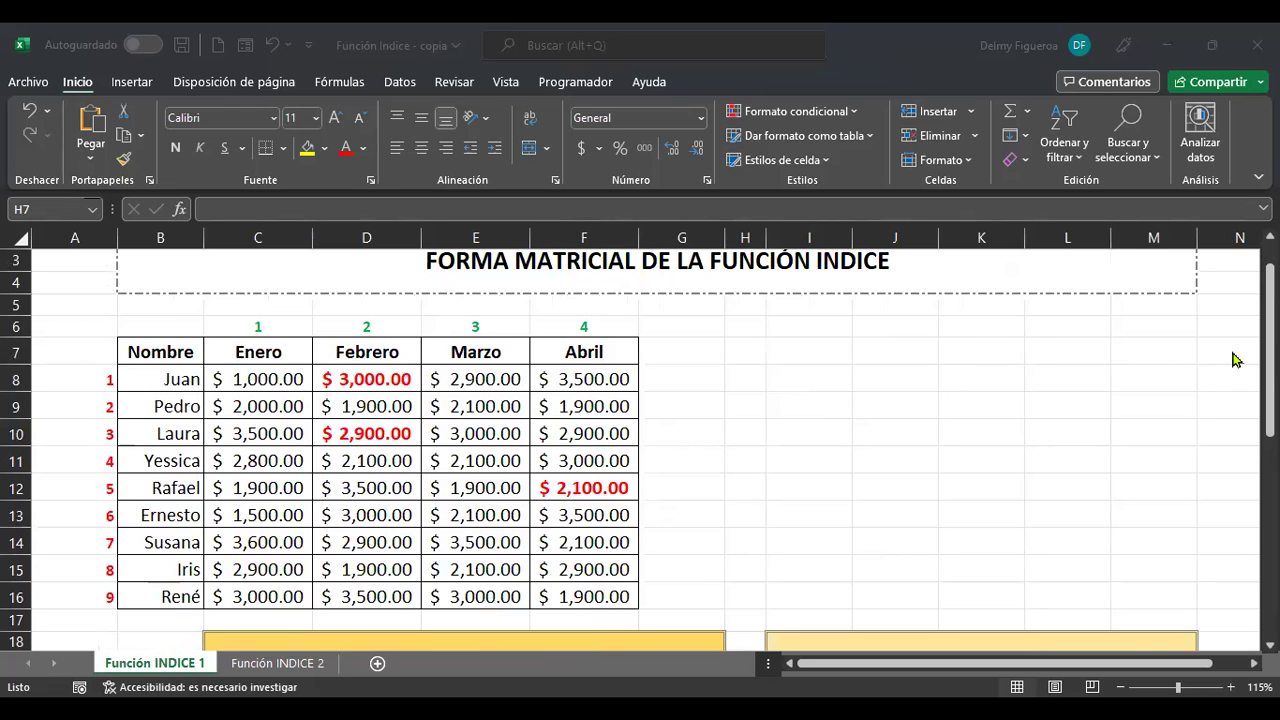
{"action": "key", "text": "ctrl+Home"}
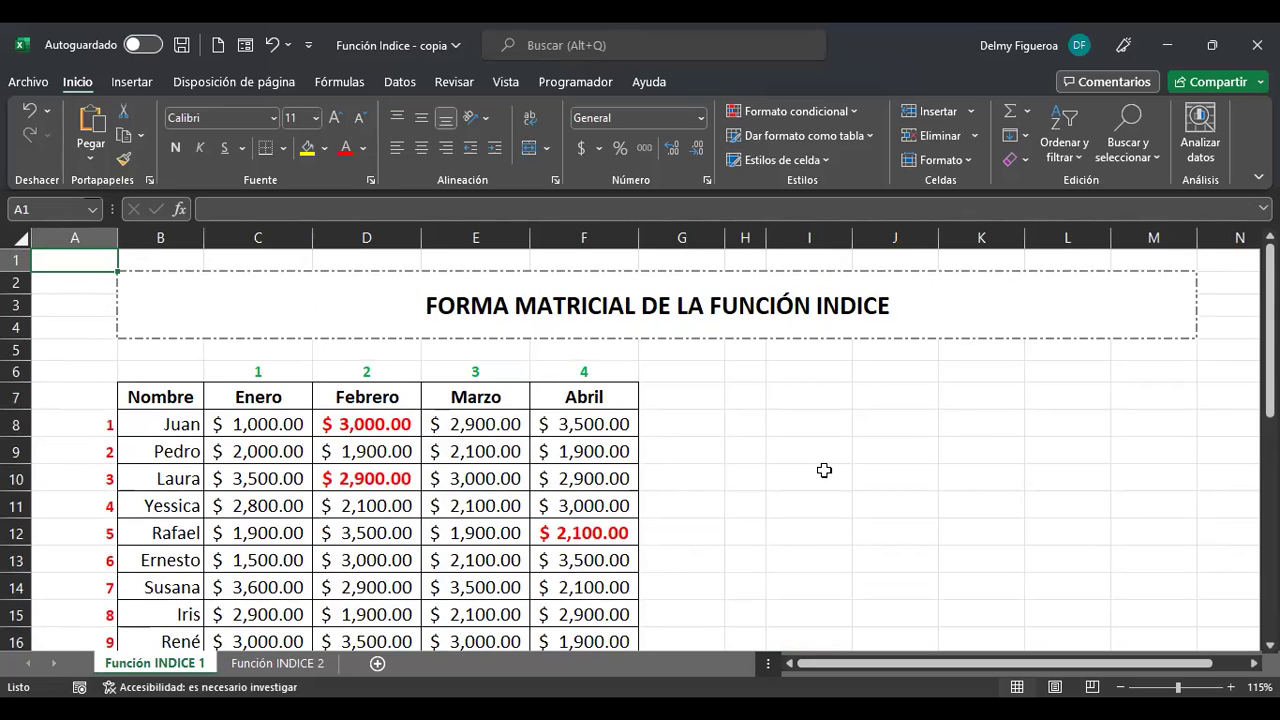
{"action": "scroll", "coordinate": [824, 470], "scroll_direction": "down", "scroll_amount": 2}
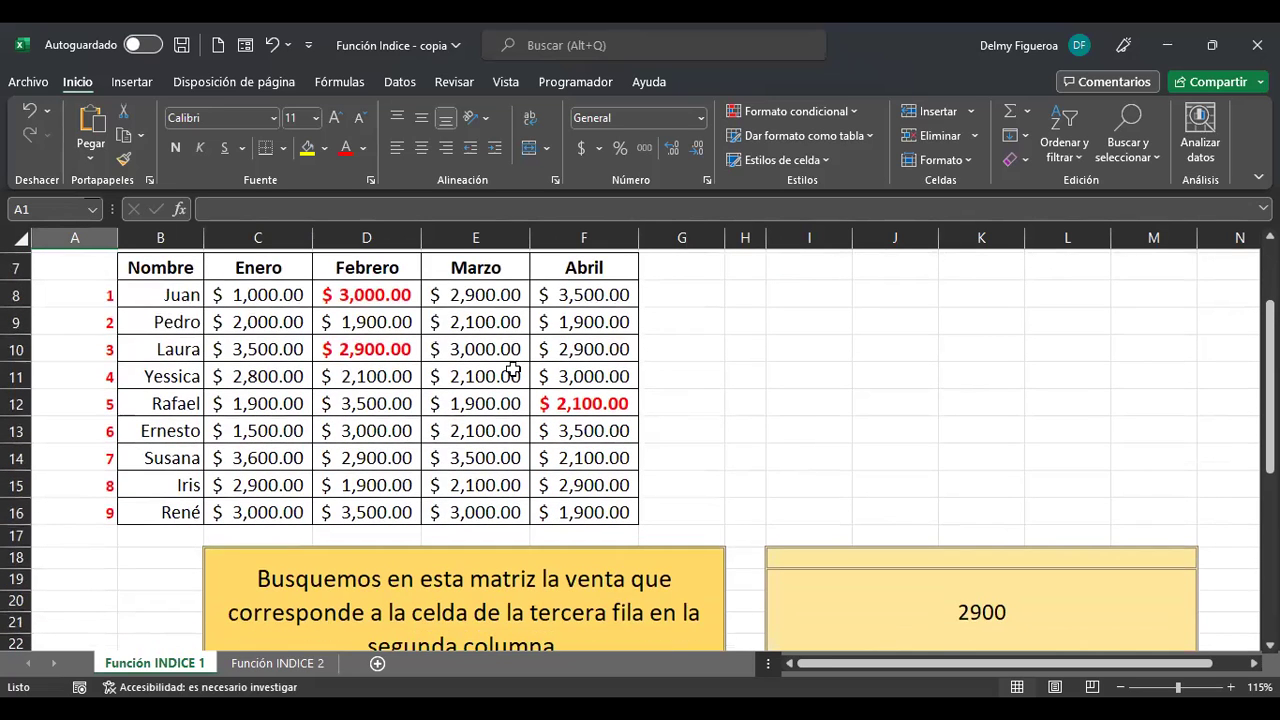
{"action": "scroll", "coordinate": [427, 345], "scroll_direction": "down", "scroll_amount": 1}
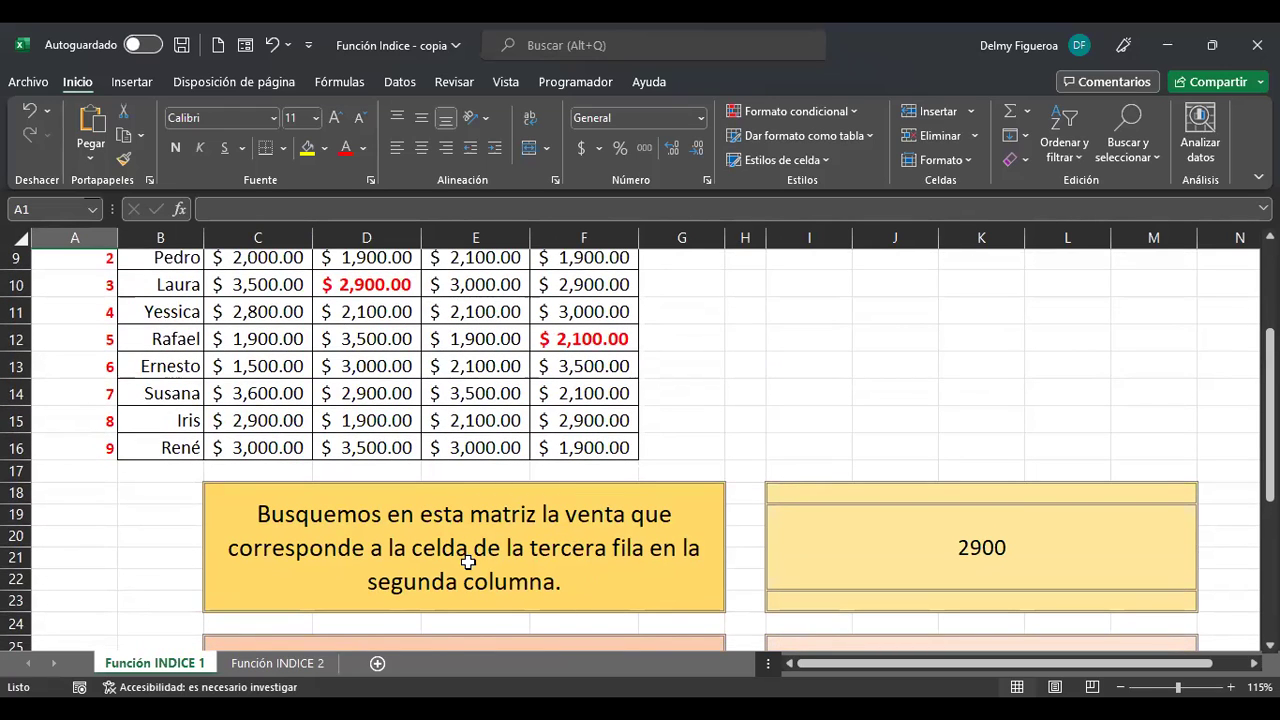
{"action": "scroll", "coordinate": [588, 579], "scroll_direction": "up", "scroll_amount": 2}
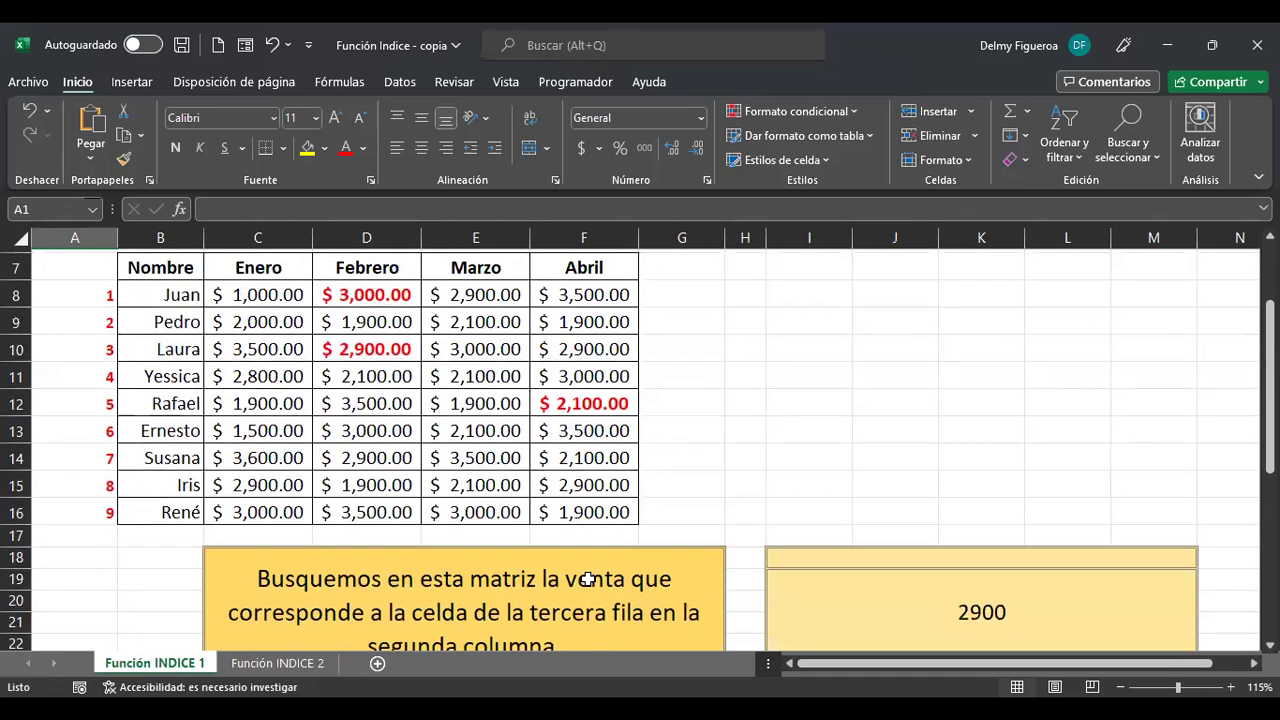
{"action": "left_click", "coordinate": [14, 410]}
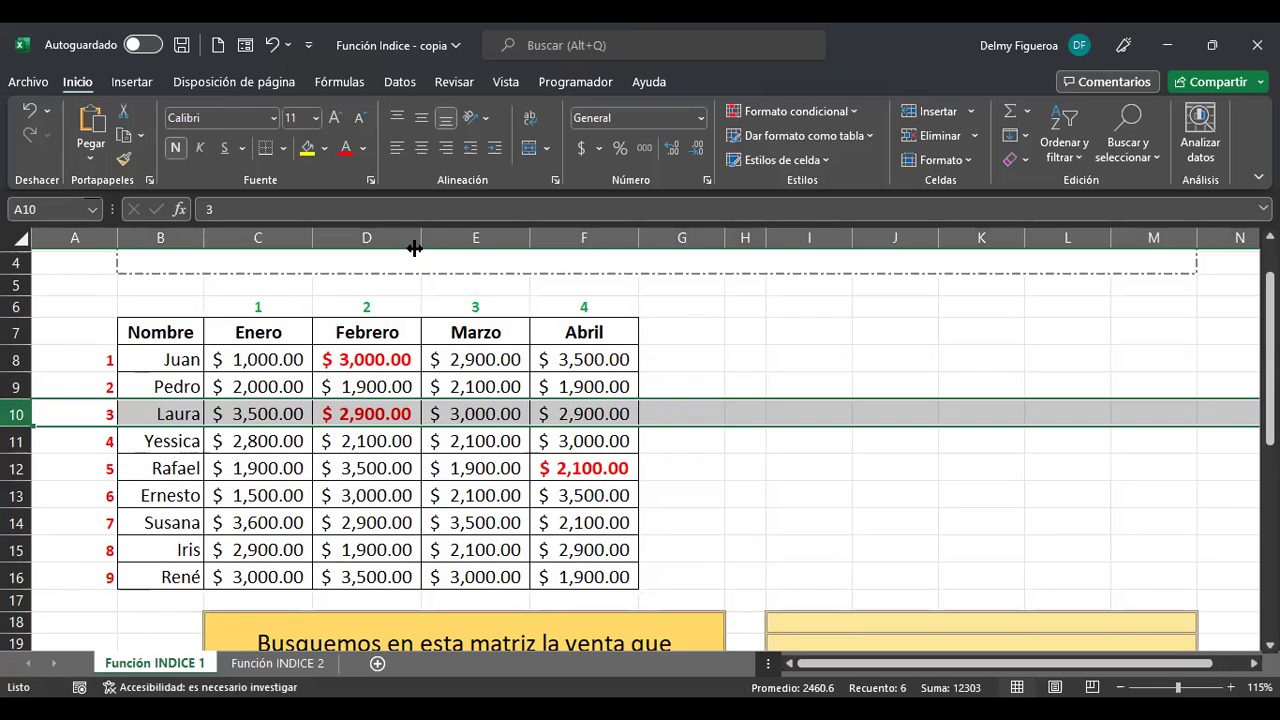
{"action": "left_click", "coordinate": [368, 238]}
{"action": "scroll", "coordinate": [368, 240], "scroll_direction": "up", "scroll_amount": 1}
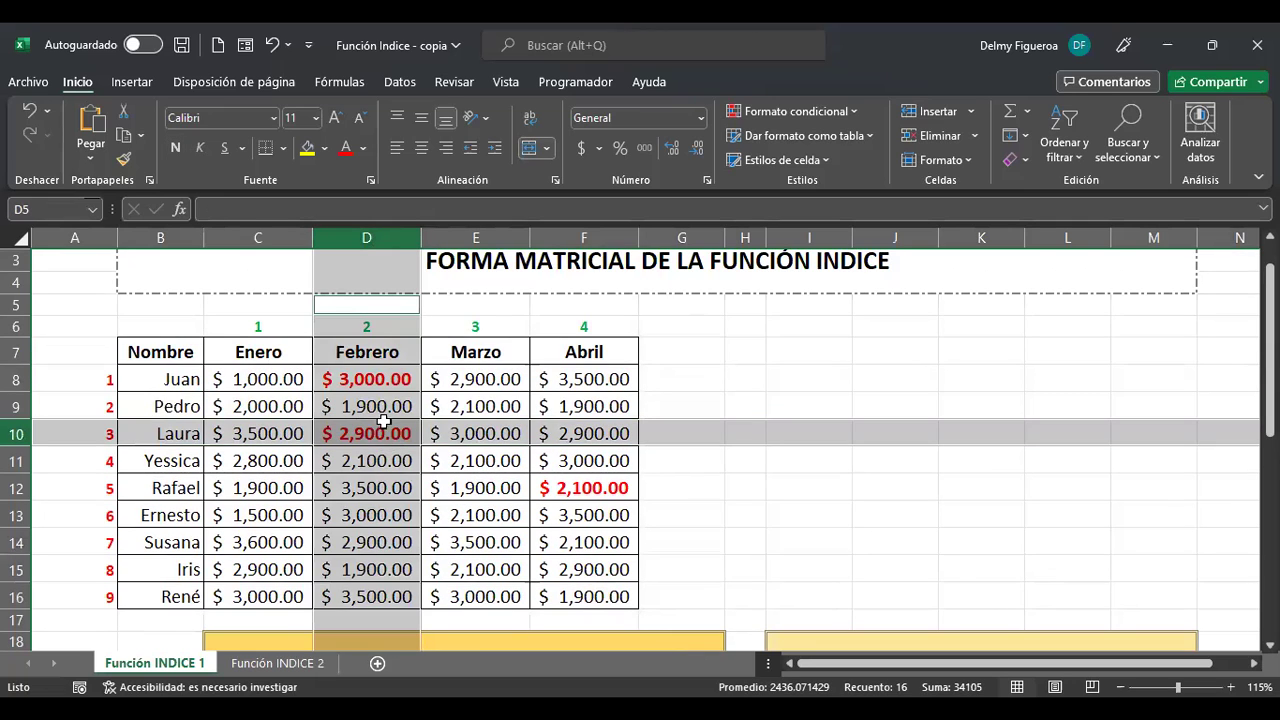
Step: Open the INDICE formula in I19 and examine its matriz, núm_fila and núm_columna arguments, leaving the formula as it is
{"action": "scroll", "coordinate": [901, 413], "scroll_direction": "down", "scroll_amount": 5}
{"action": "left_click", "coordinate": [977, 545]}
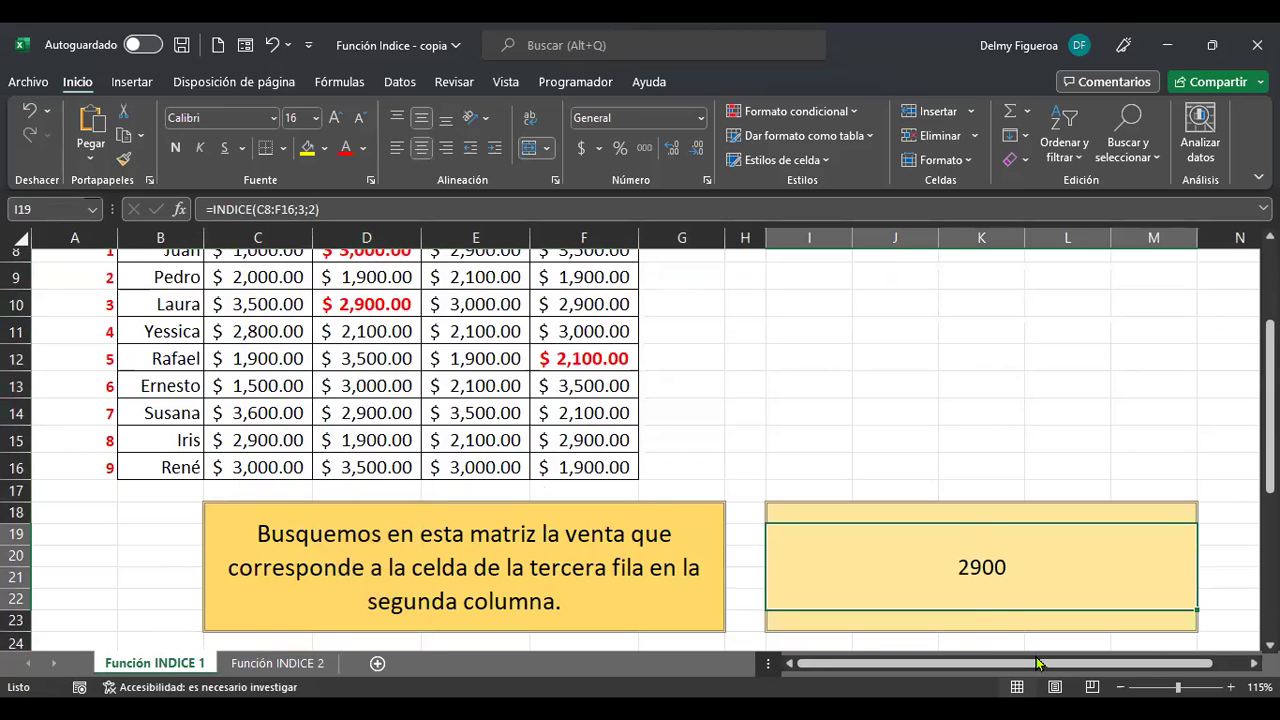
{"action": "key", "text": "F2"}
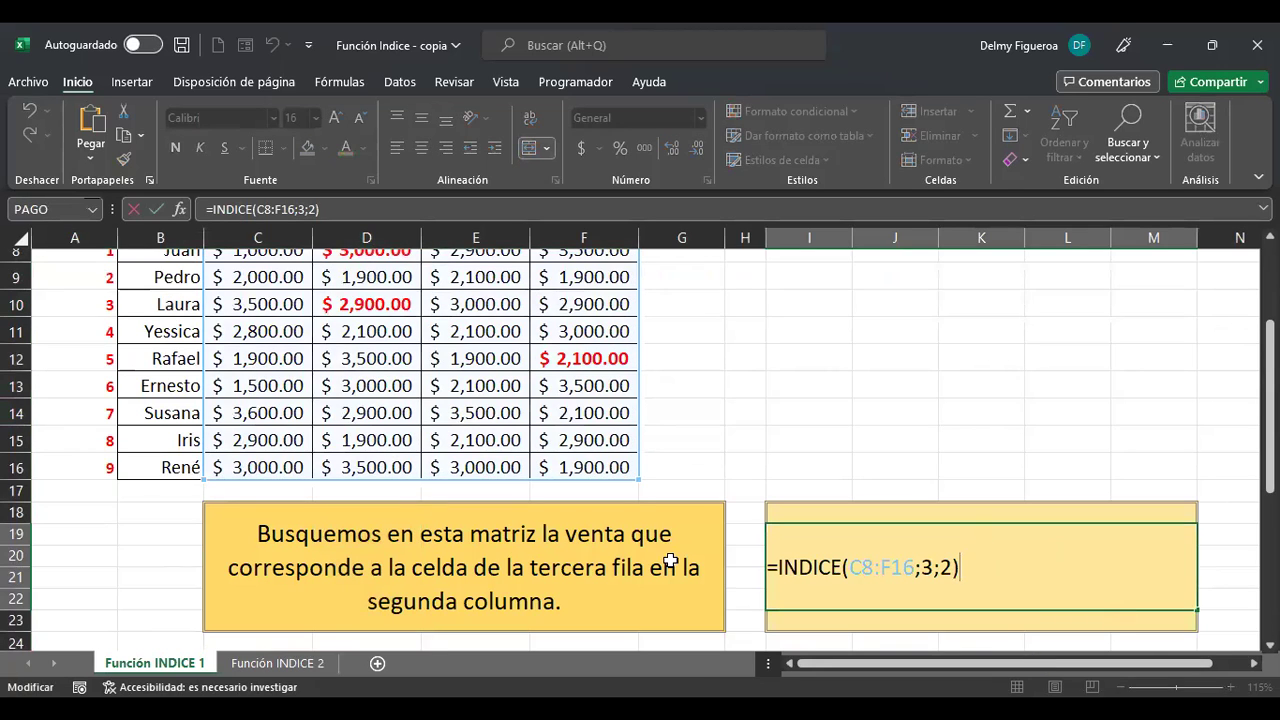
{"action": "left_click", "coordinate": [856, 567]}
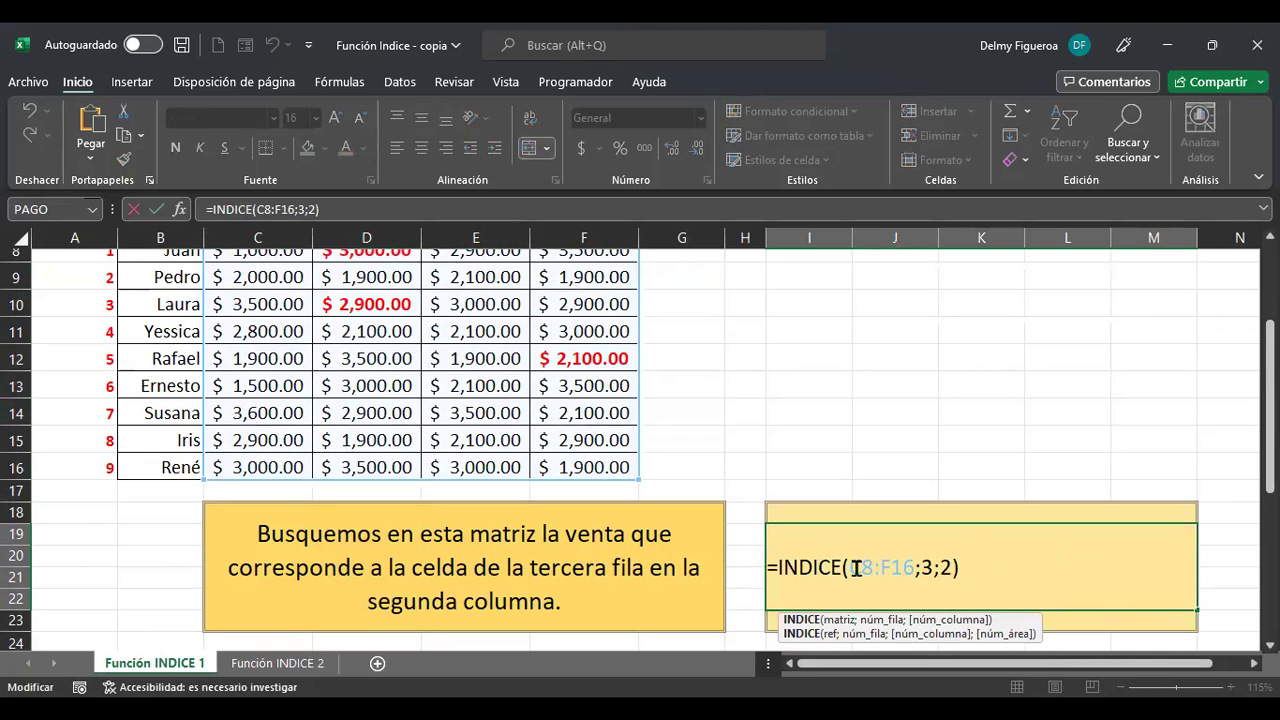
{"action": "scroll", "coordinate": [999, 583], "scroll_direction": "up", "scroll_amount": 1}
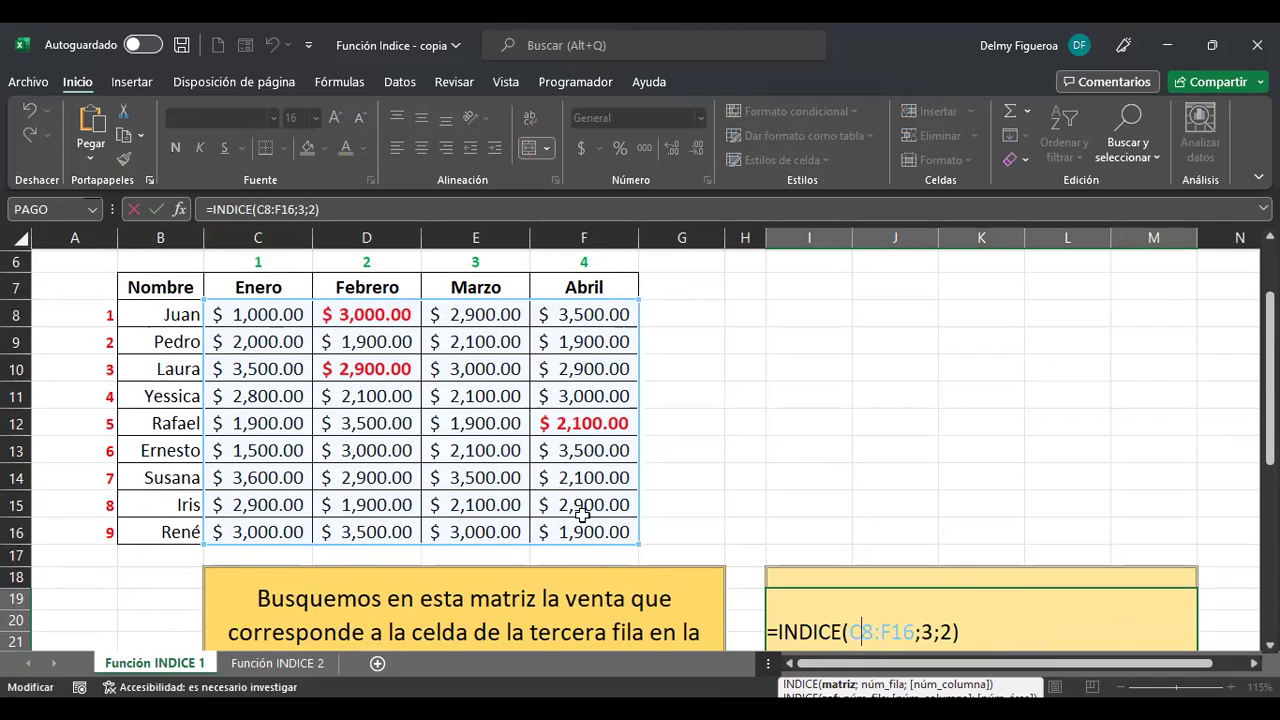
{"action": "left_click", "coordinate": [929, 633]}
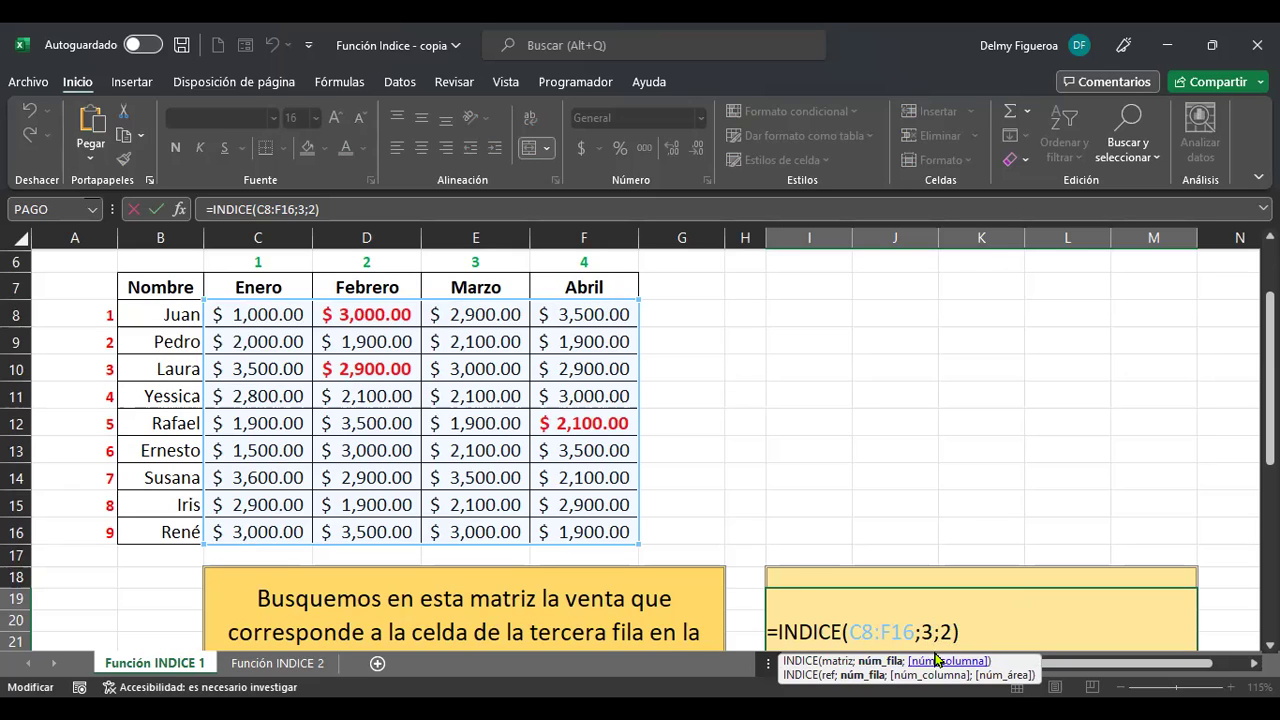
{"action": "left_click", "coordinate": [948, 624]}
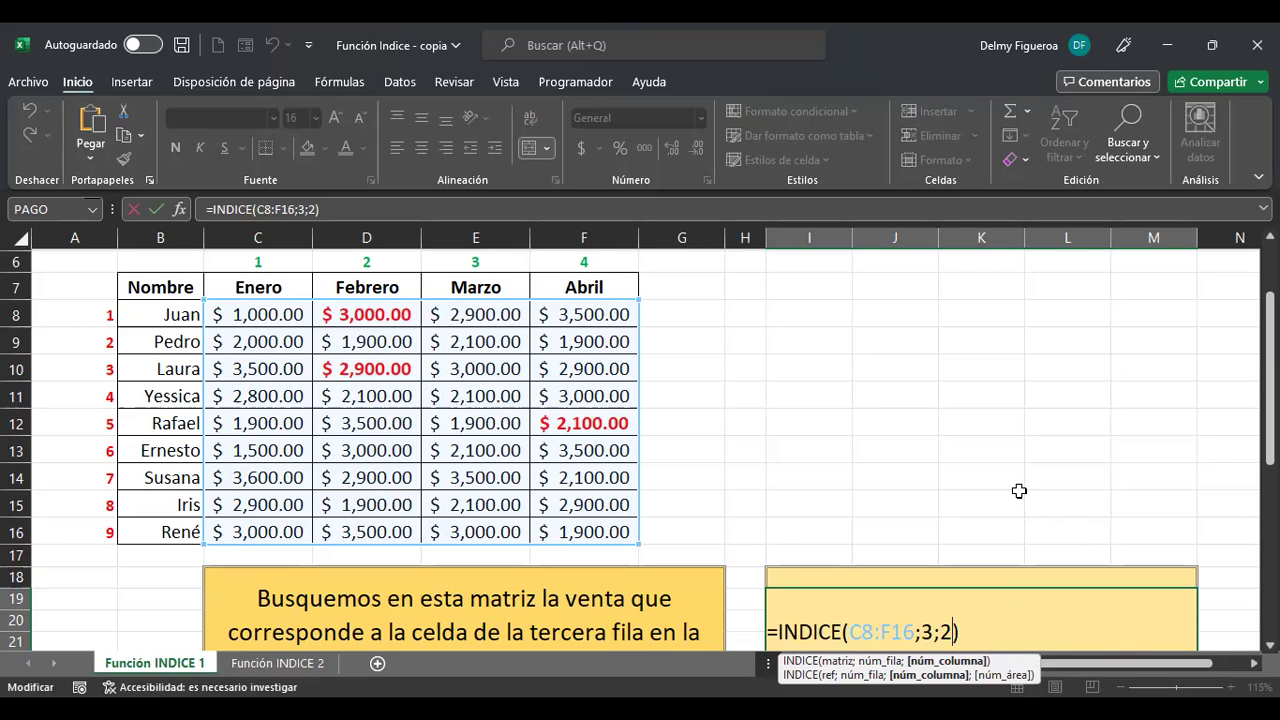
{"action": "key", "text": "Return"}
{"action": "scroll", "coordinate": [922, 528], "scroll_direction": "down", "scroll_amount": 3}
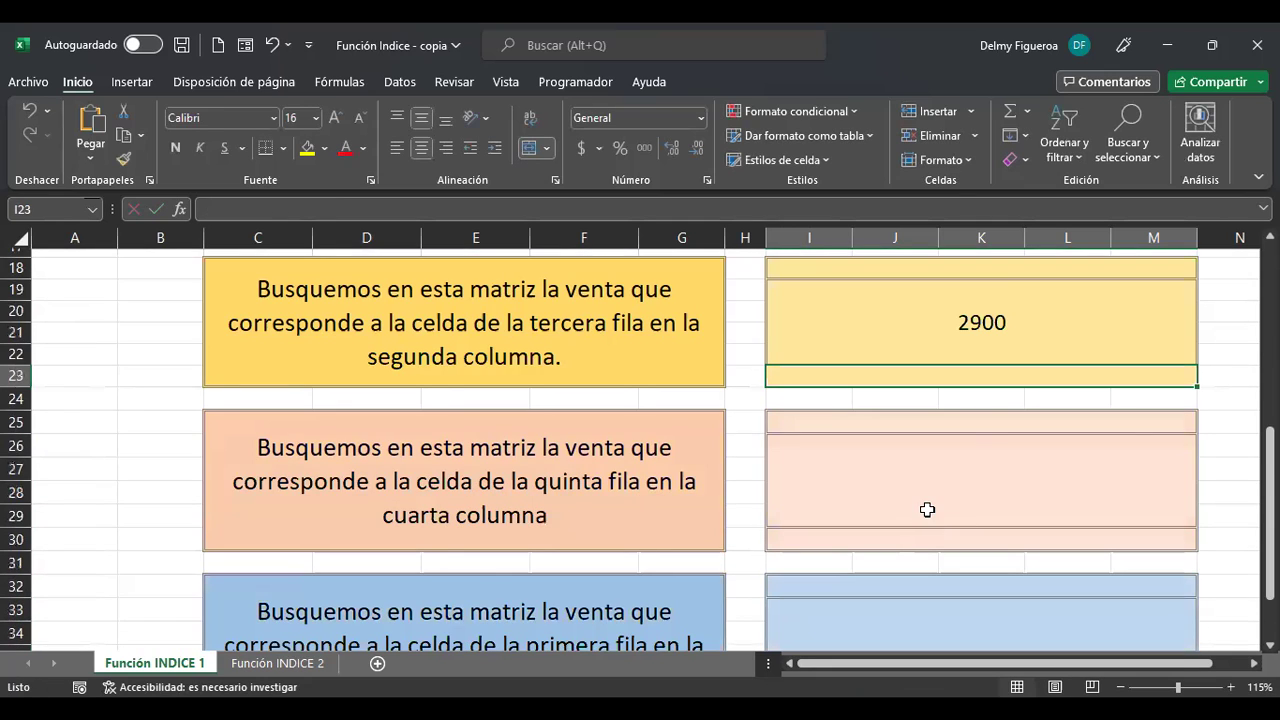
{"action": "left_click", "coordinate": [1018, 324]}
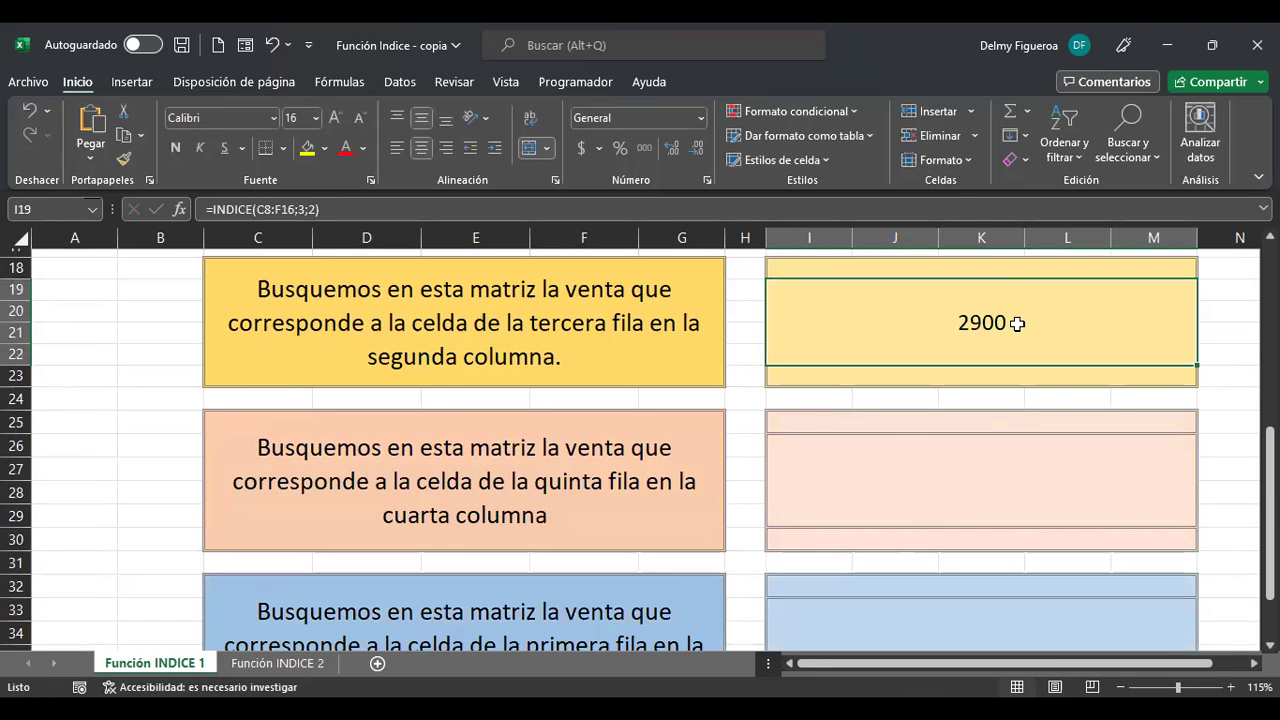
Step: Read the second exercise in C25 and highlight row 12 and column F to locate the matrix's fifth row and fourth column
{"action": "left_click", "coordinate": [425, 468]}
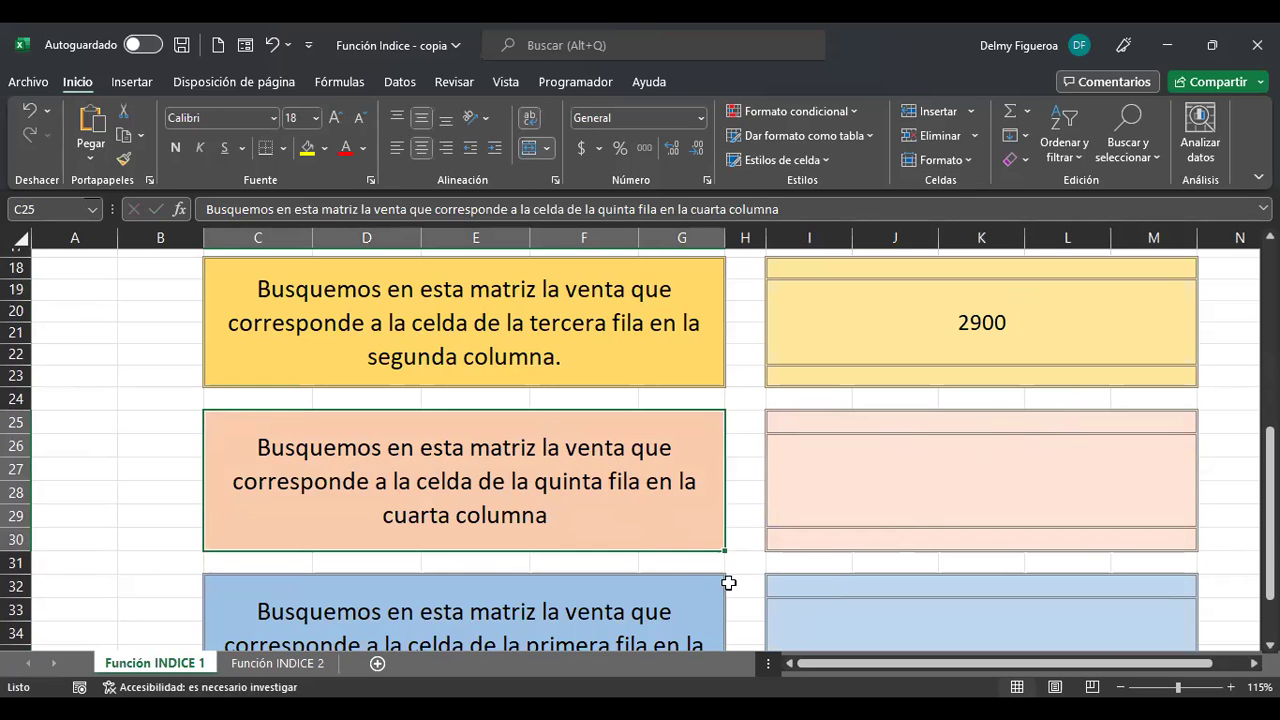
{"action": "scroll", "coordinate": [669, 424], "scroll_direction": "up", "scroll_amount": 6}
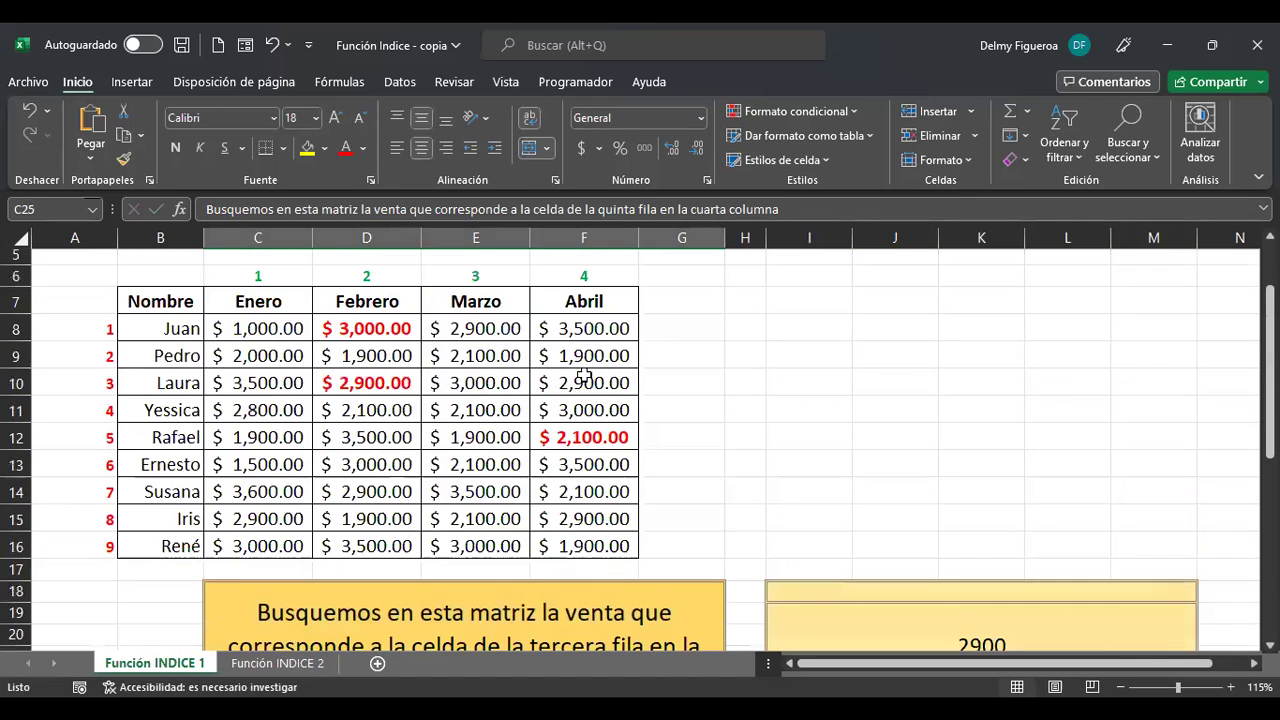
{"action": "scroll", "coordinate": [423, 377], "scroll_direction": "down", "scroll_amount": 8}
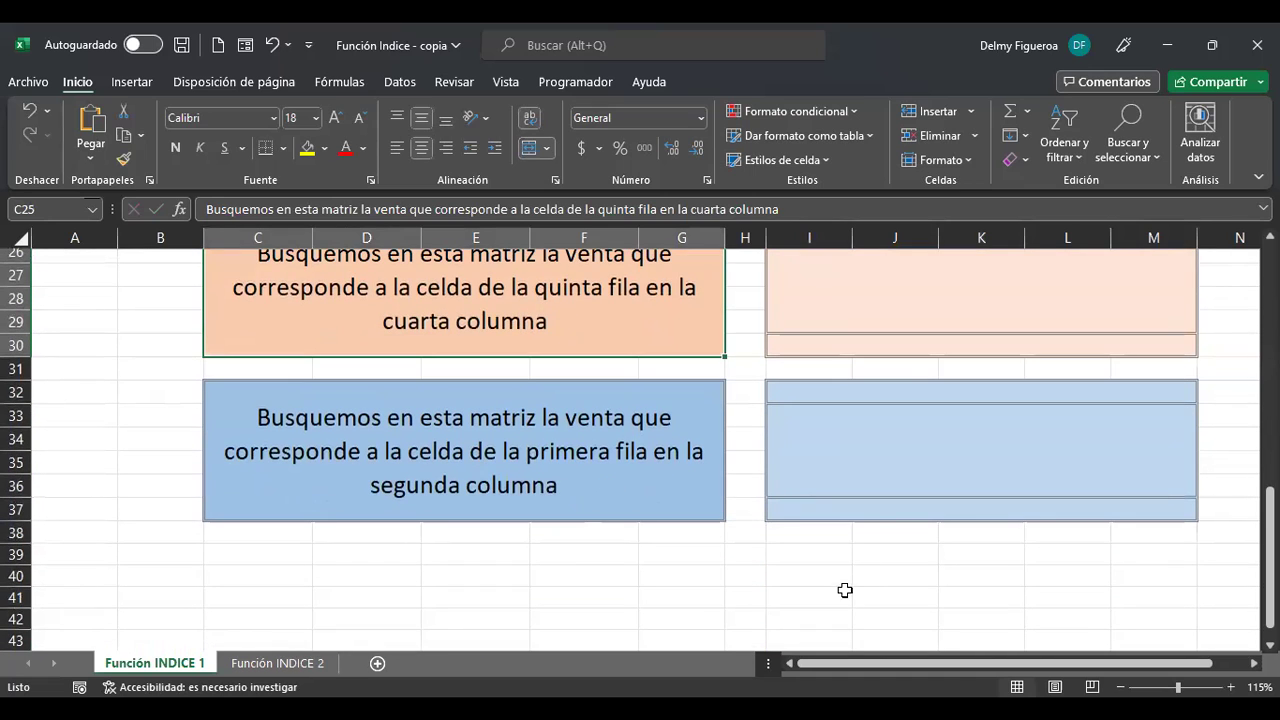
{"action": "scroll", "coordinate": [840, 571], "scroll_direction": "up", "scroll_amount": 2}
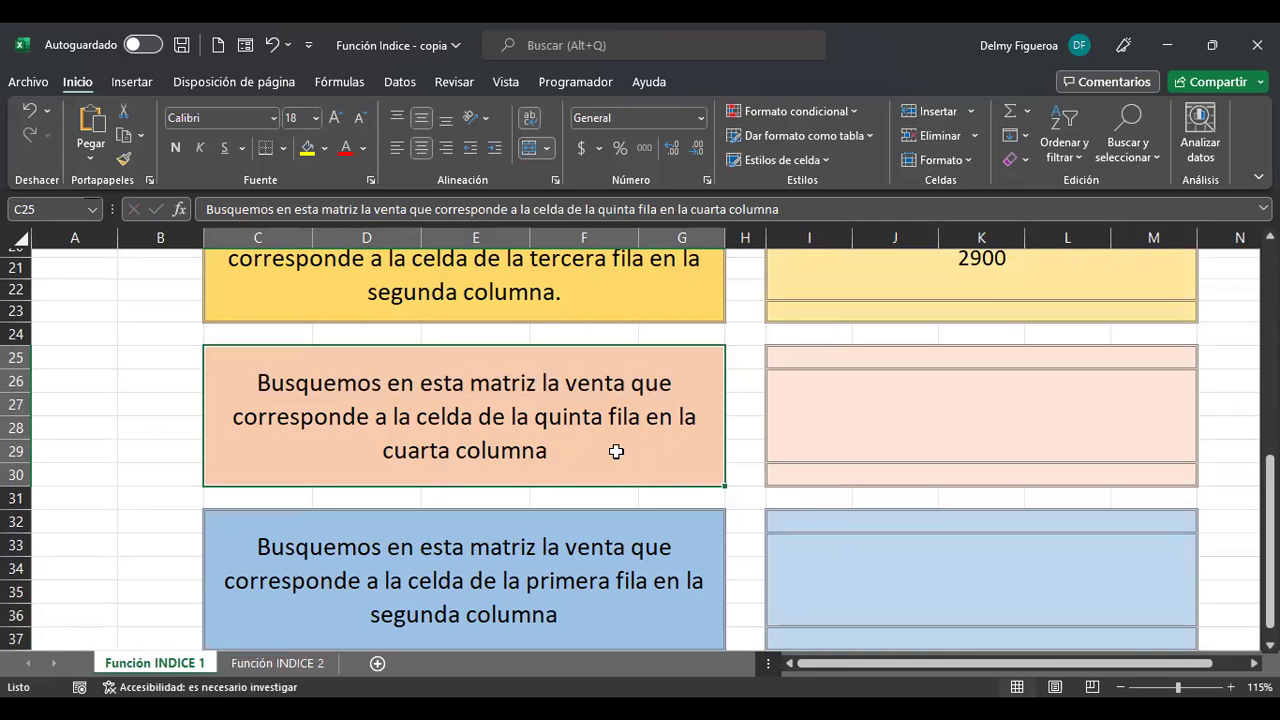
{"action": "scroll", "coordinate": [622, 452], "scroll_direction": "up", "scroll_amount": 5}
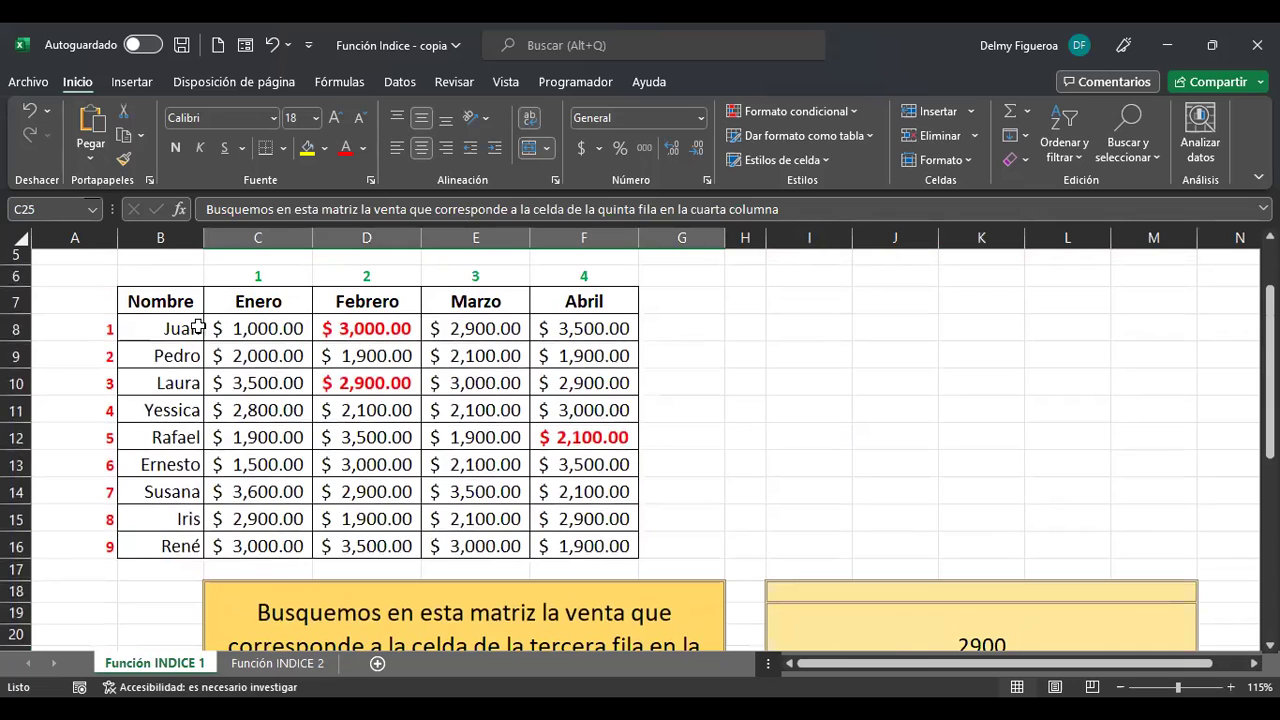
{"action": "left_click", "coordinate": [16, 437]}
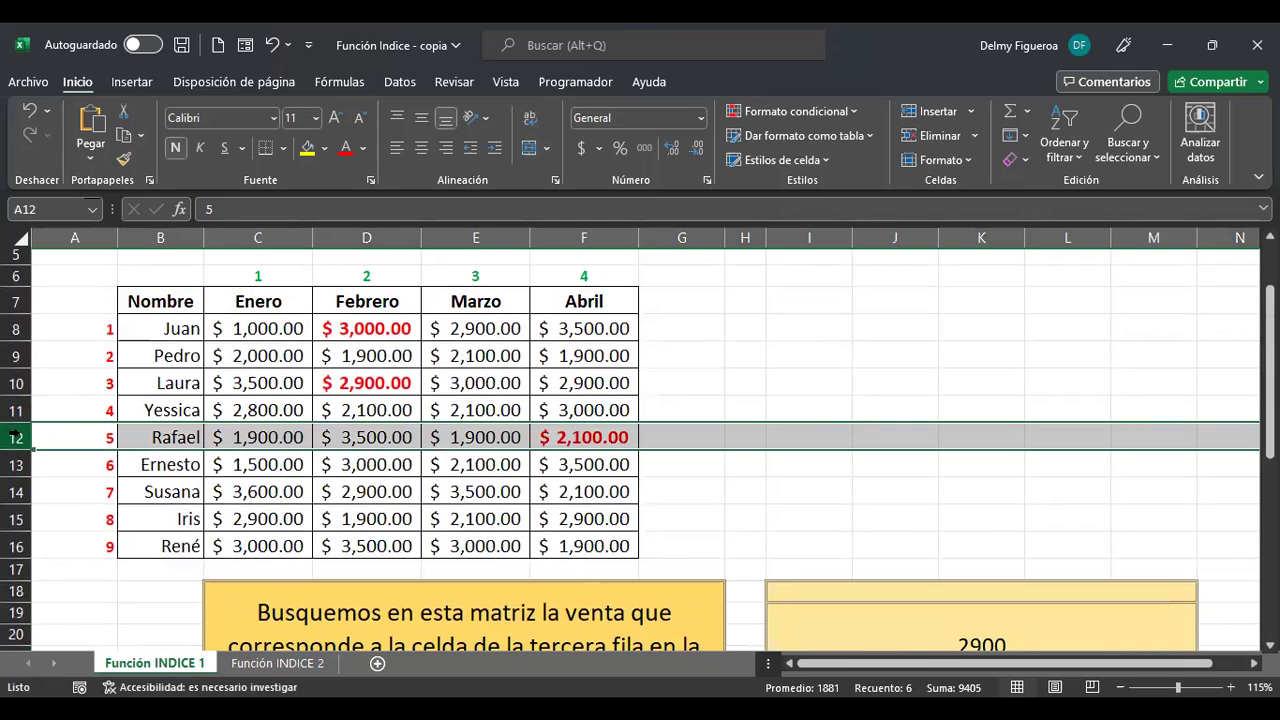
{"action": "left_click", "coordinate": [584, 238], "text": "ctrl"}
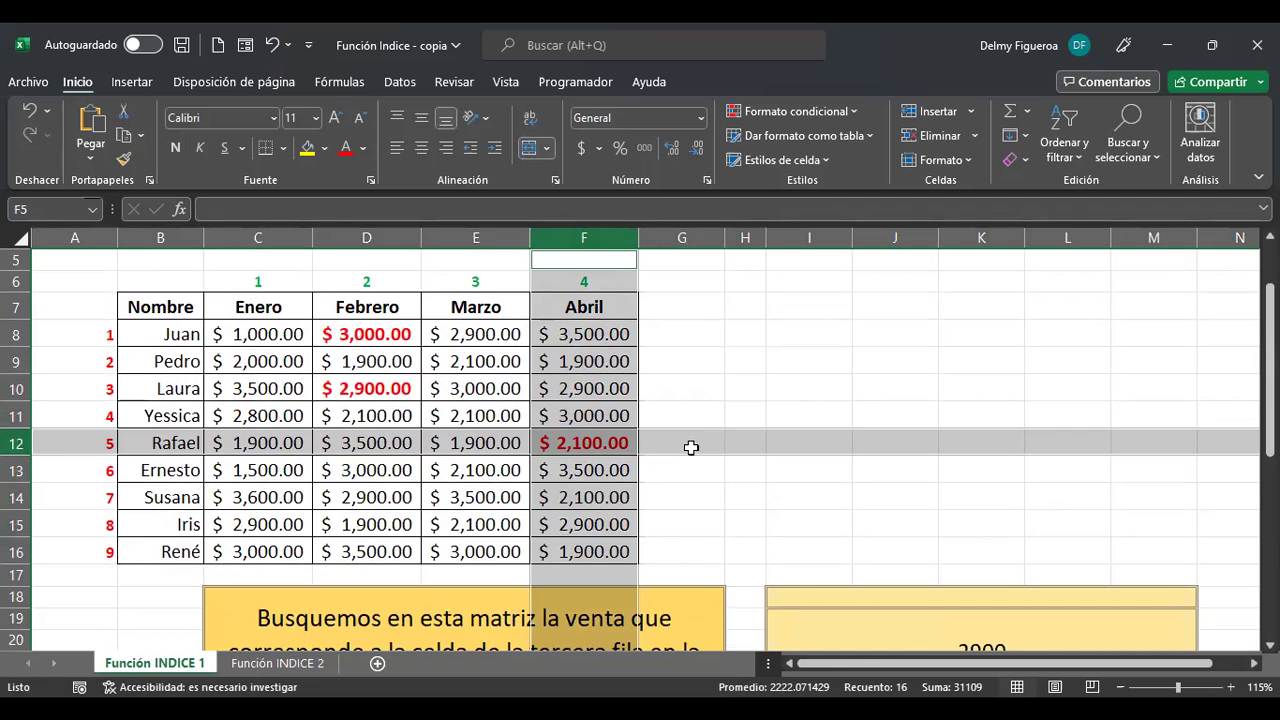
Step: Begin an INDICE formula in I26, the second exercise's answer cell, with C8:F16 as the matriz argument
{"action": "scroll", "coordinate": [832, 449], "scroll_direction": "down", "scroll_amount": 4}
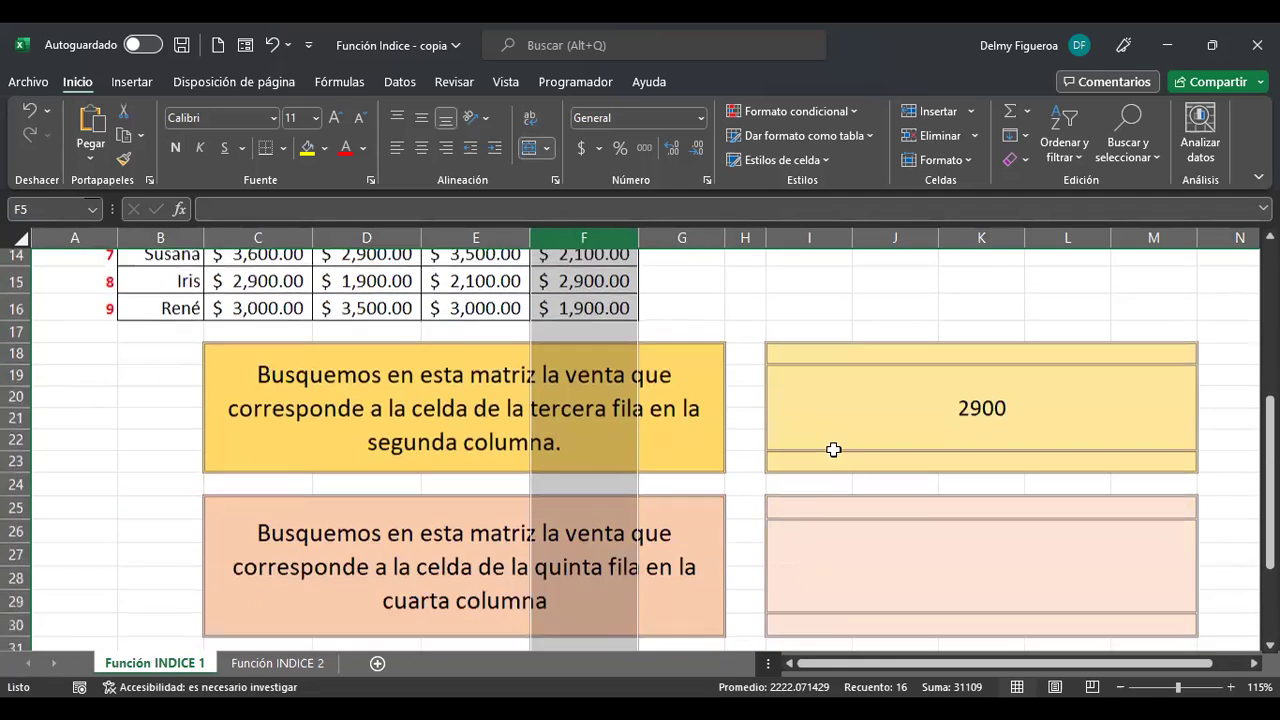
{"action": "left_click", "coordinate": [940, 502]}
{"action": "type", "text": "+"}
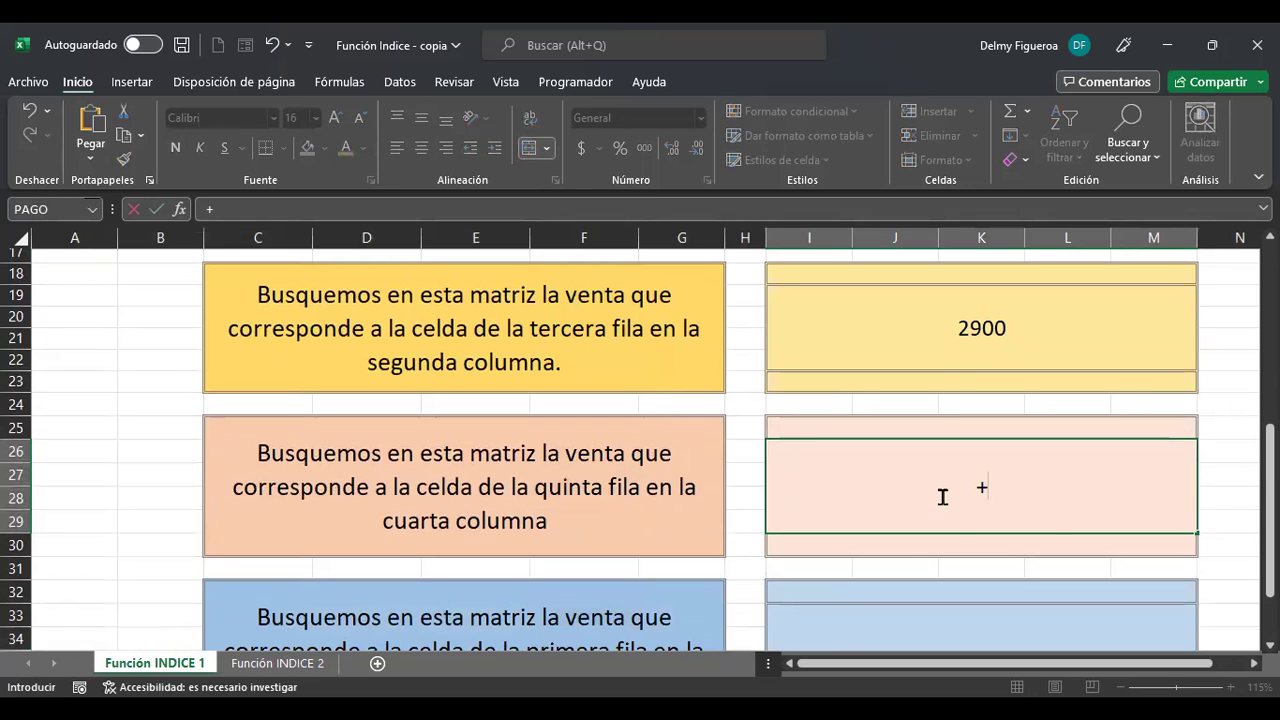
{"action": "type", "text": "indi"}
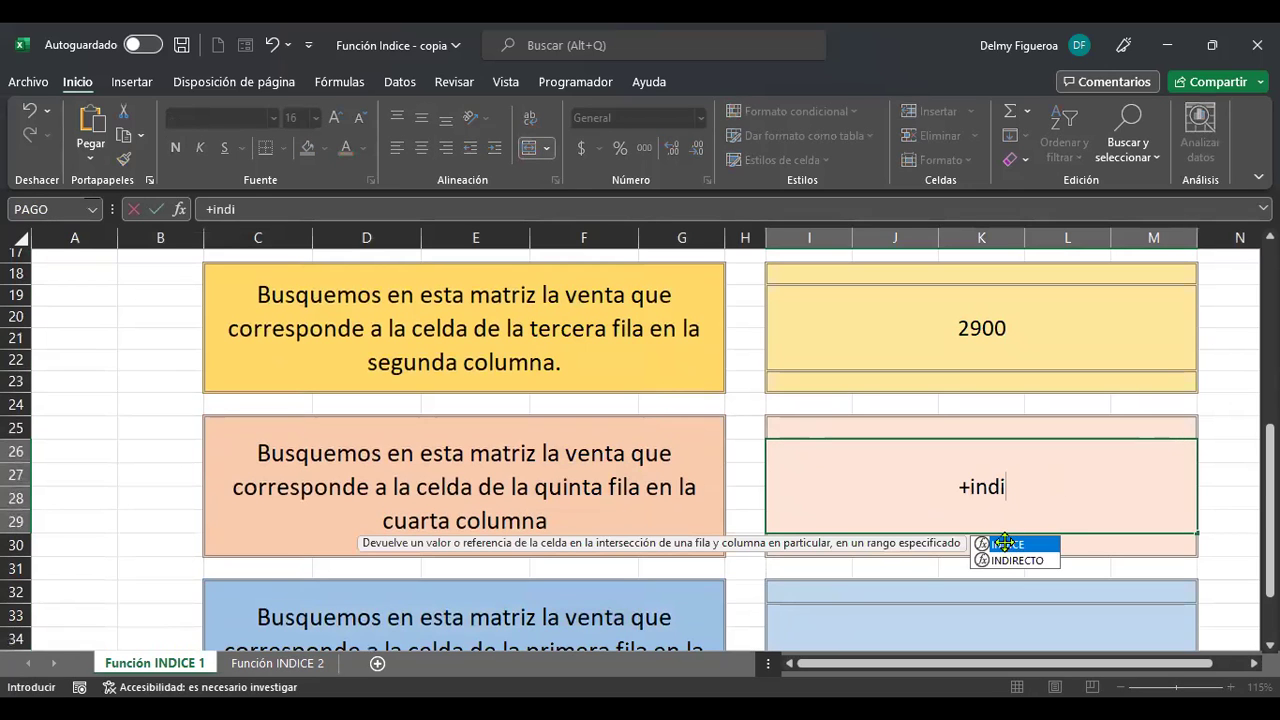
{"action": "key", "text": "Tab"}
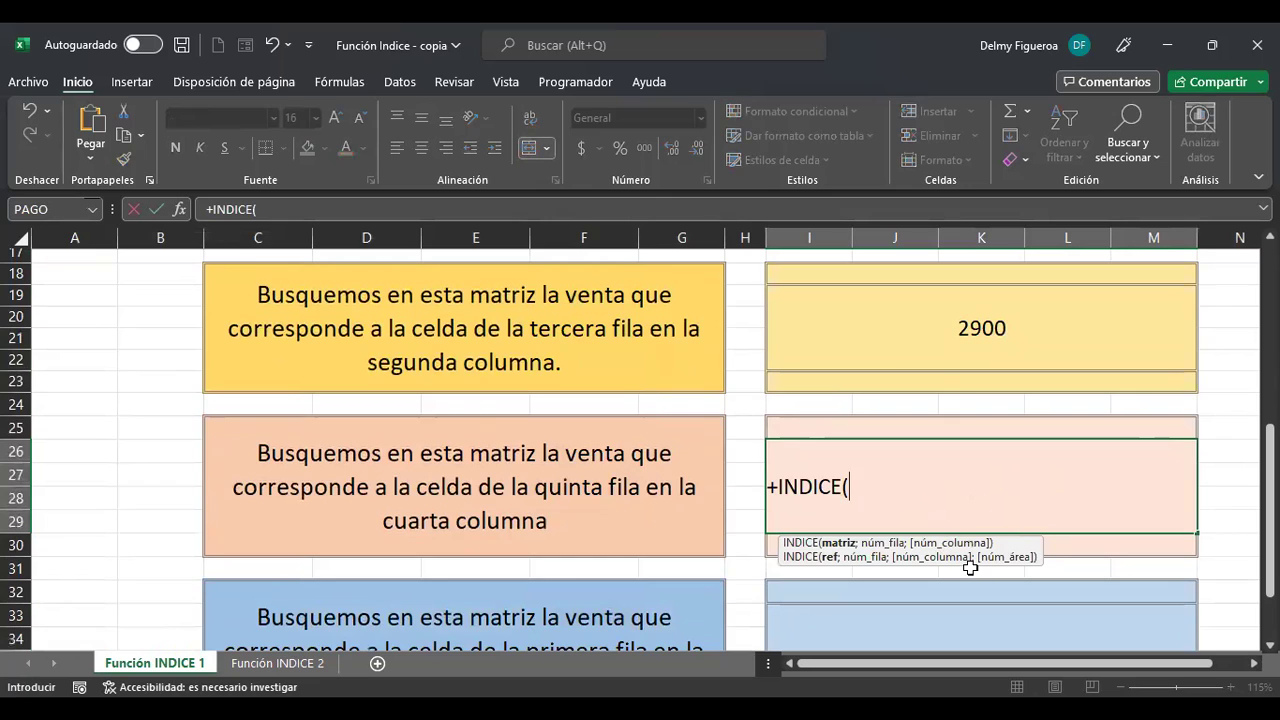
{"action": "scroll", "coordinate": [970, 567], "scroll_direction": "up", "scroll_amount": 4}
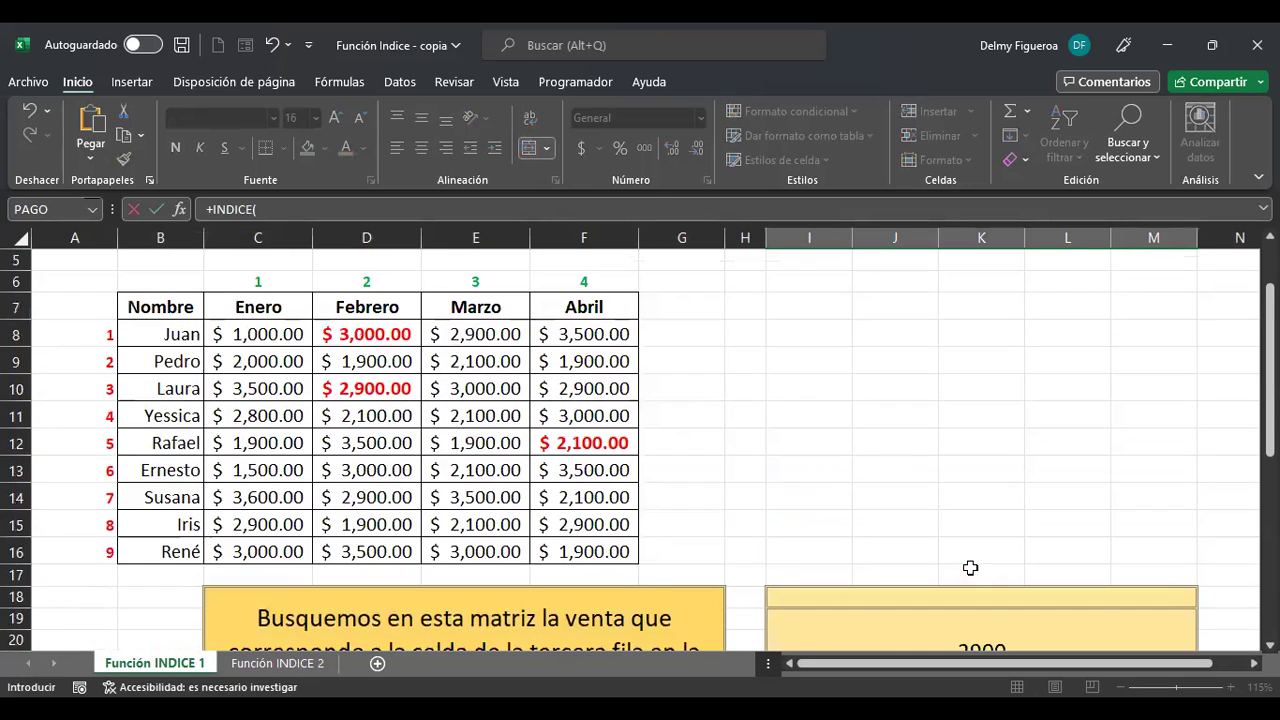
{"action": "left_click", "coordinate": [245, 330]}
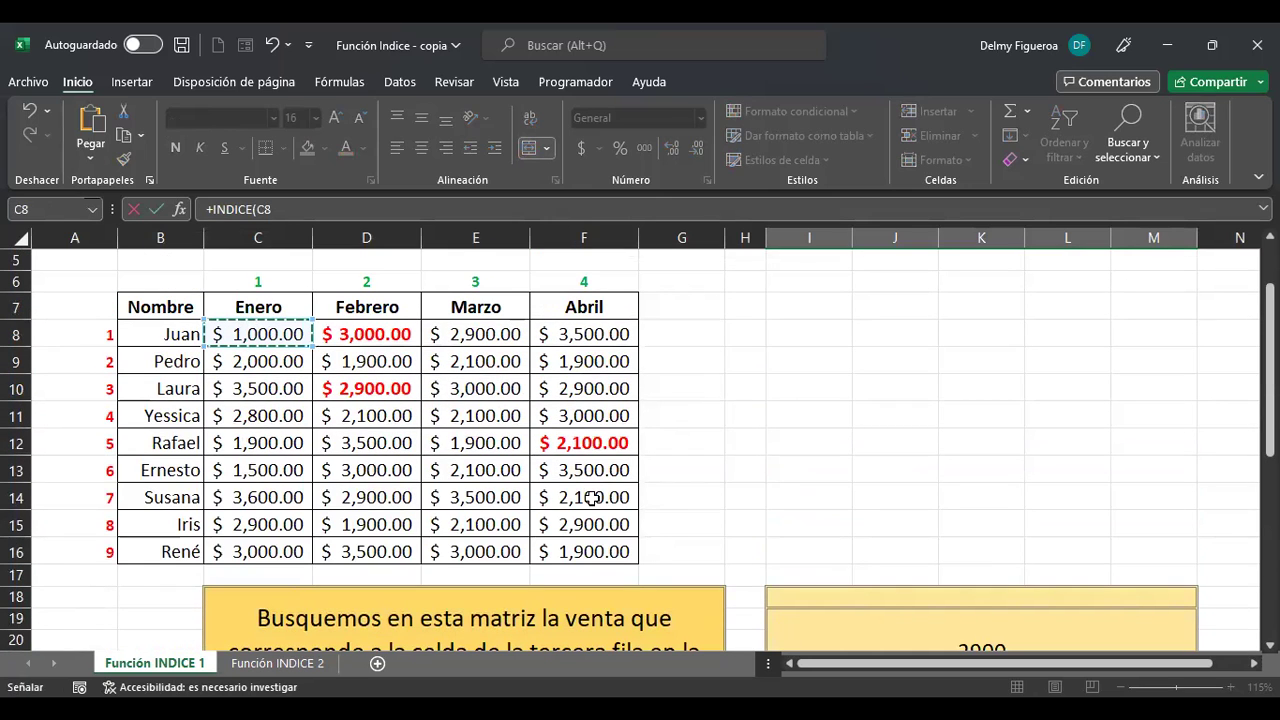
{"action": "key", "text": "ctrl+shift+Down"}
{"action": "key", "text": "ctrl+shift+Right"}
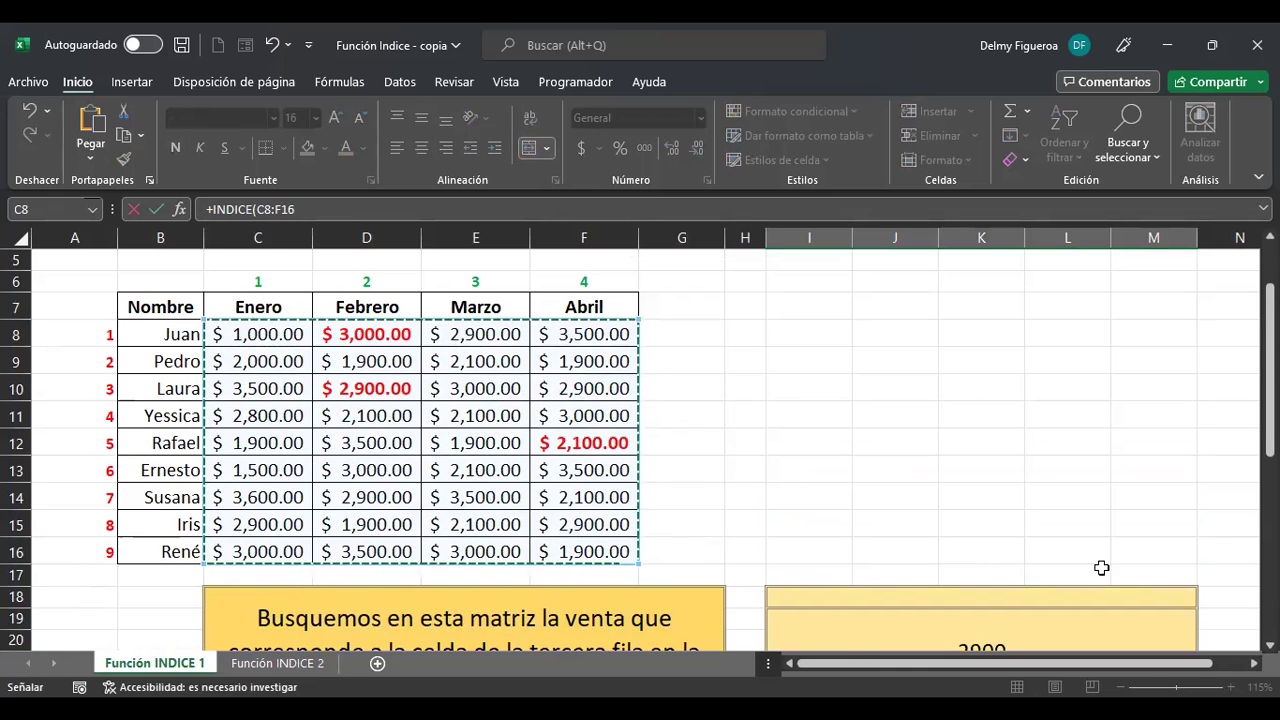
Step: Complete the I26 INDICE formula with row number 5 and column number 4
{"action": "scroll", "coordinate": [1100, 570], "scroll_direction": "down", "scroll_amount": 4}
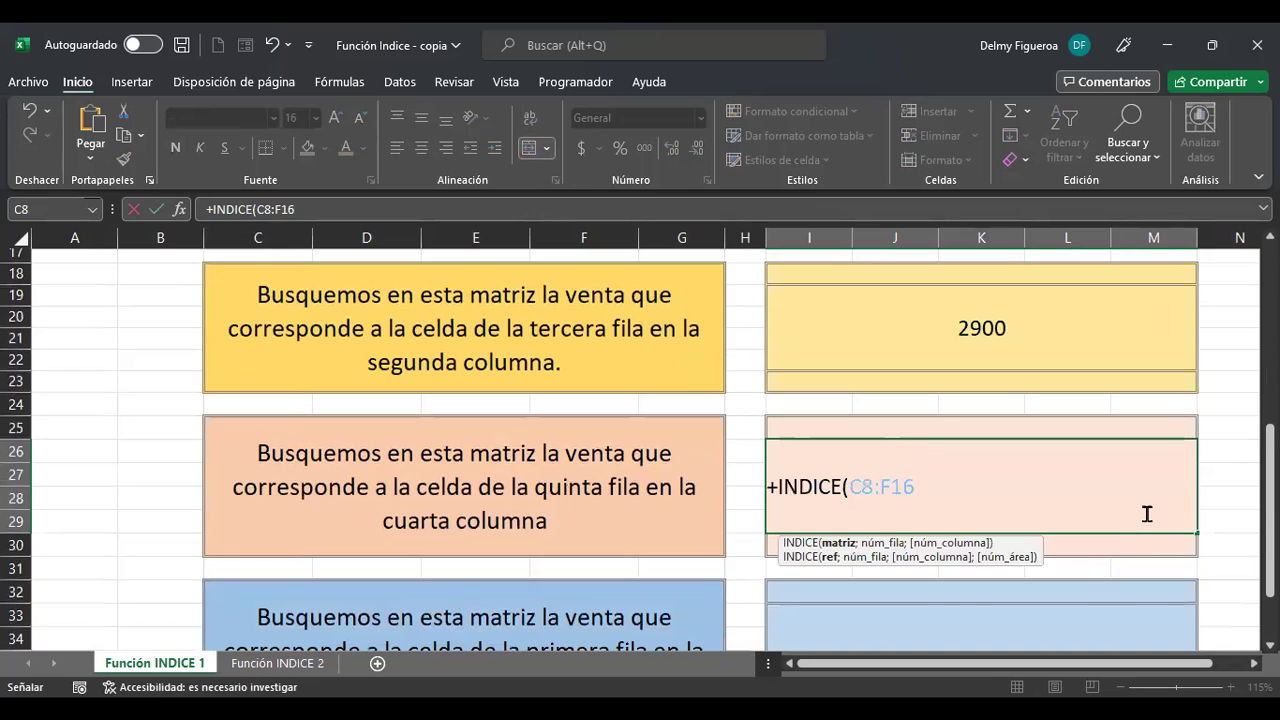
{"action": "type", "text": ";"}
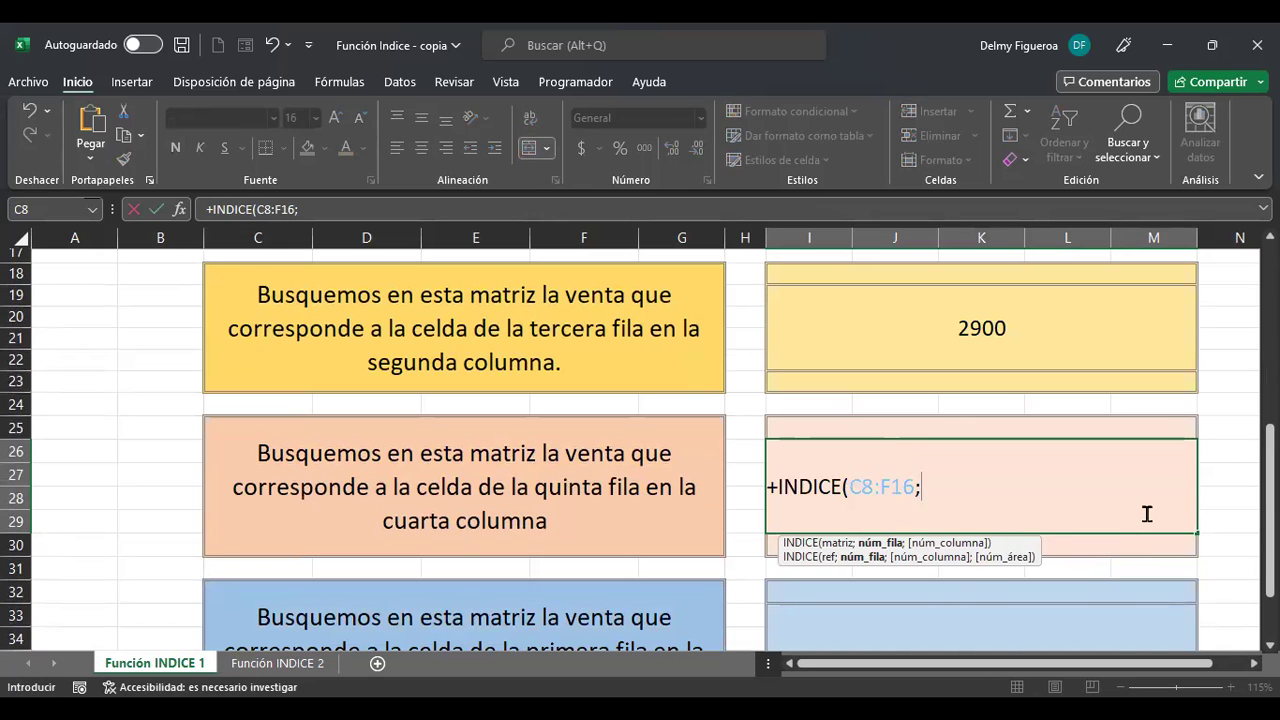
{"action": "type", "text": "5;4"}
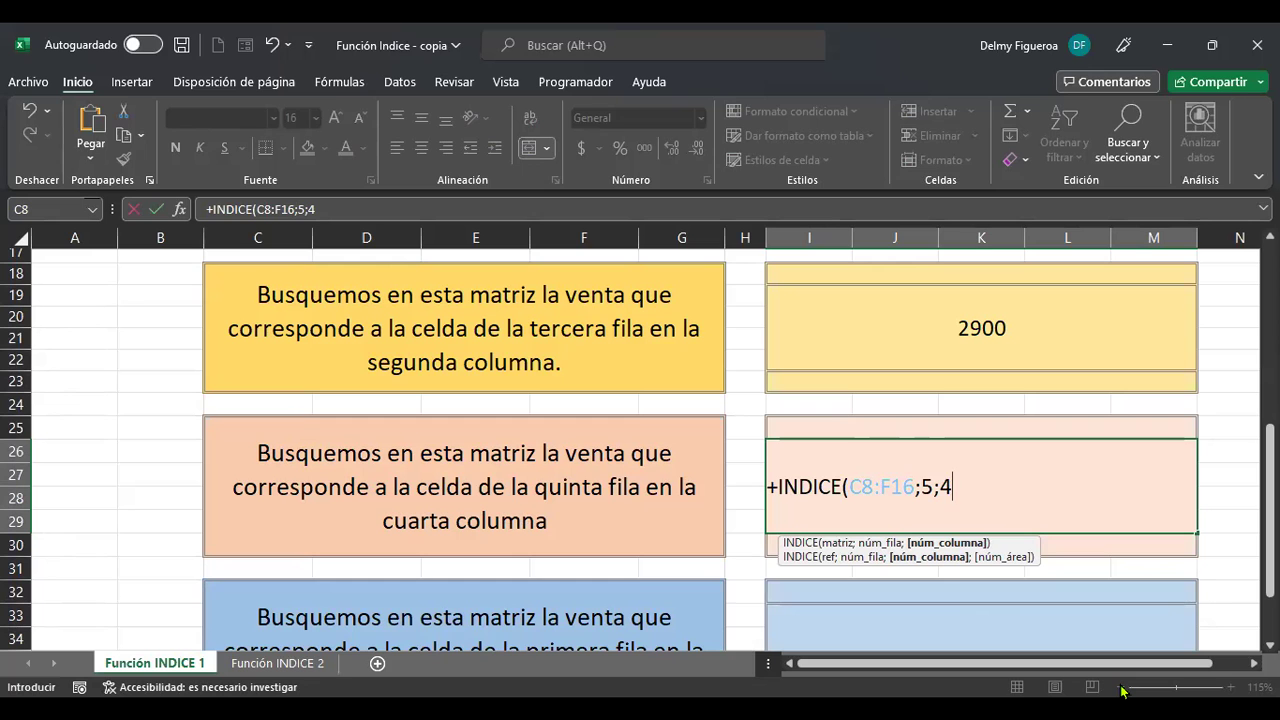
{"action": "type", "text": ")"}
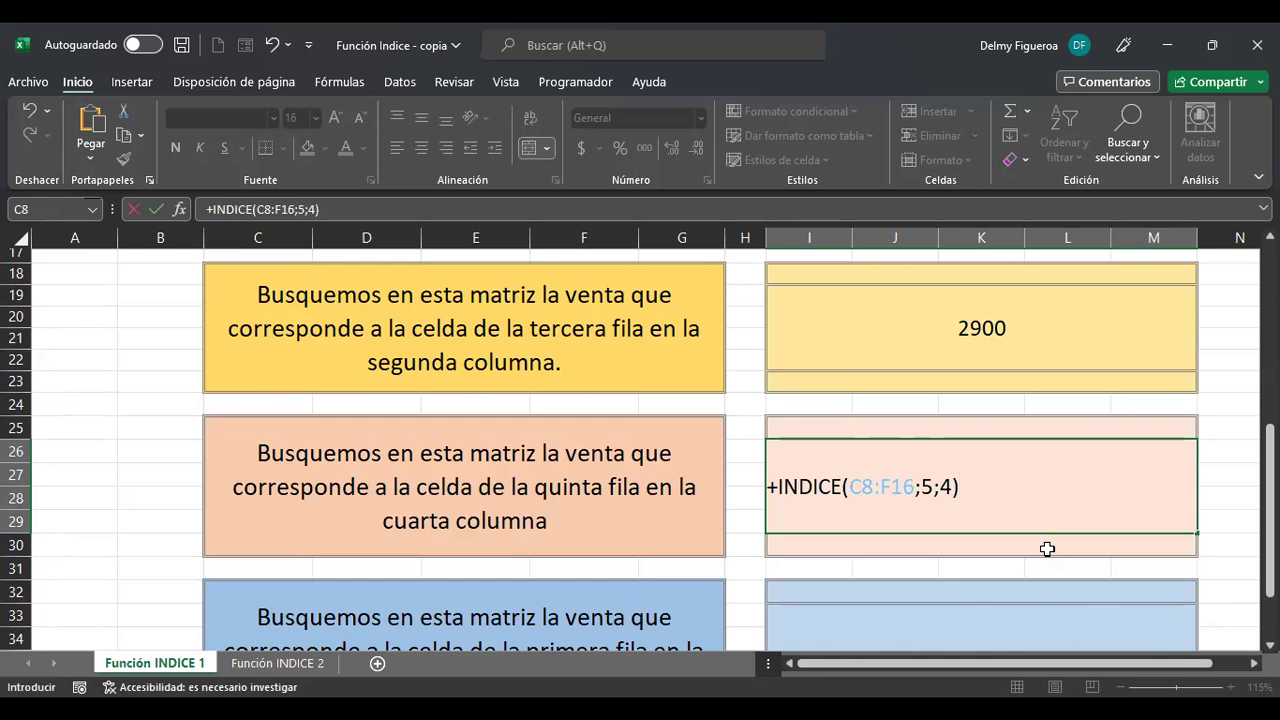
{"action": "scroll", "coordinate": [1000, 535], "scroll_direction": "up", "scroll_amount": 4}
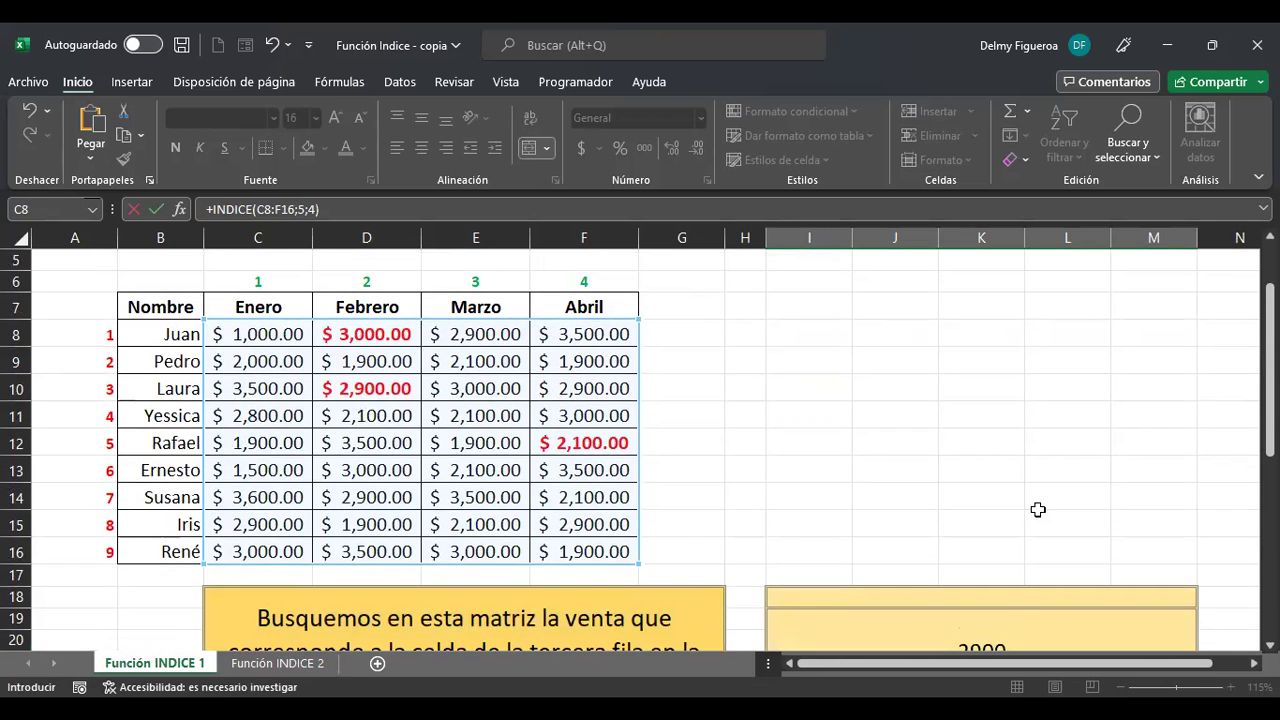
{"action": "scroll", "coordinate": [1038, 510], "scroll_direction": "down", "scroll_amount": 2}
{"action": "scroll", "coordinate": [1038, 510], "scroll_direction": "down", "scroll_amount": 2}
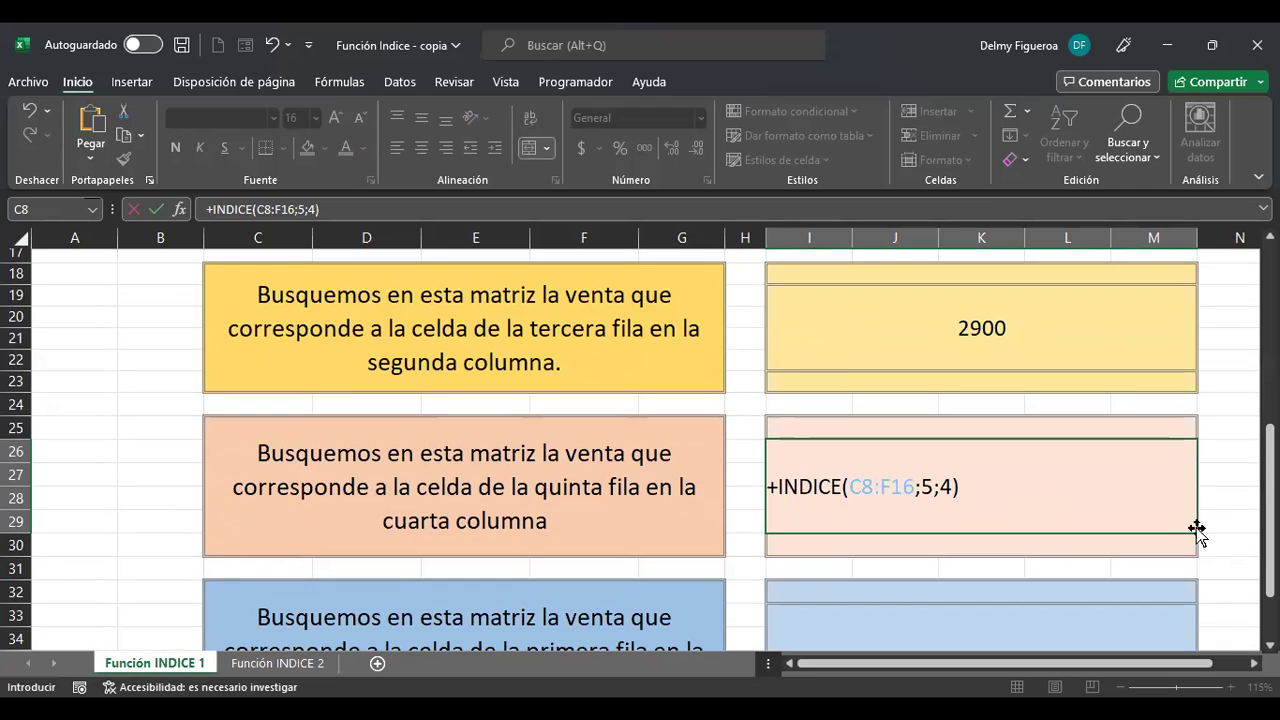
{"action": "key", "text": "Return"}
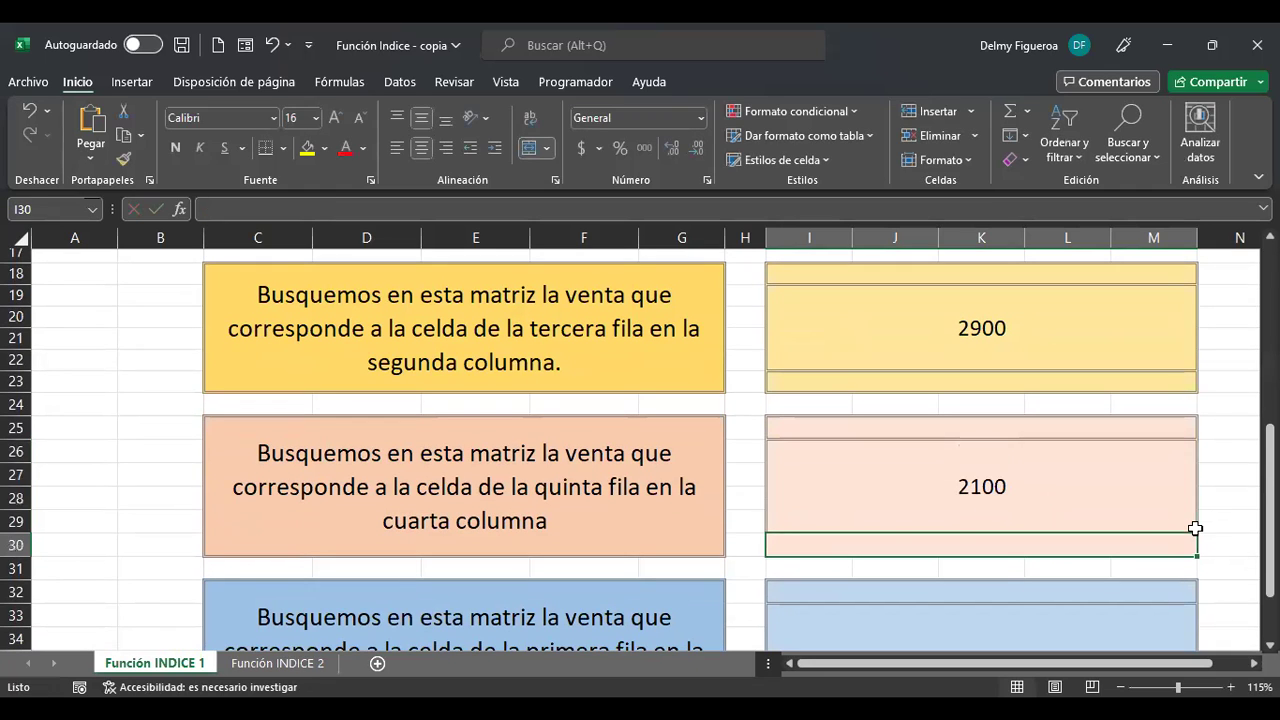
{"action": "left_click", "coordinate": [1195, 528]}
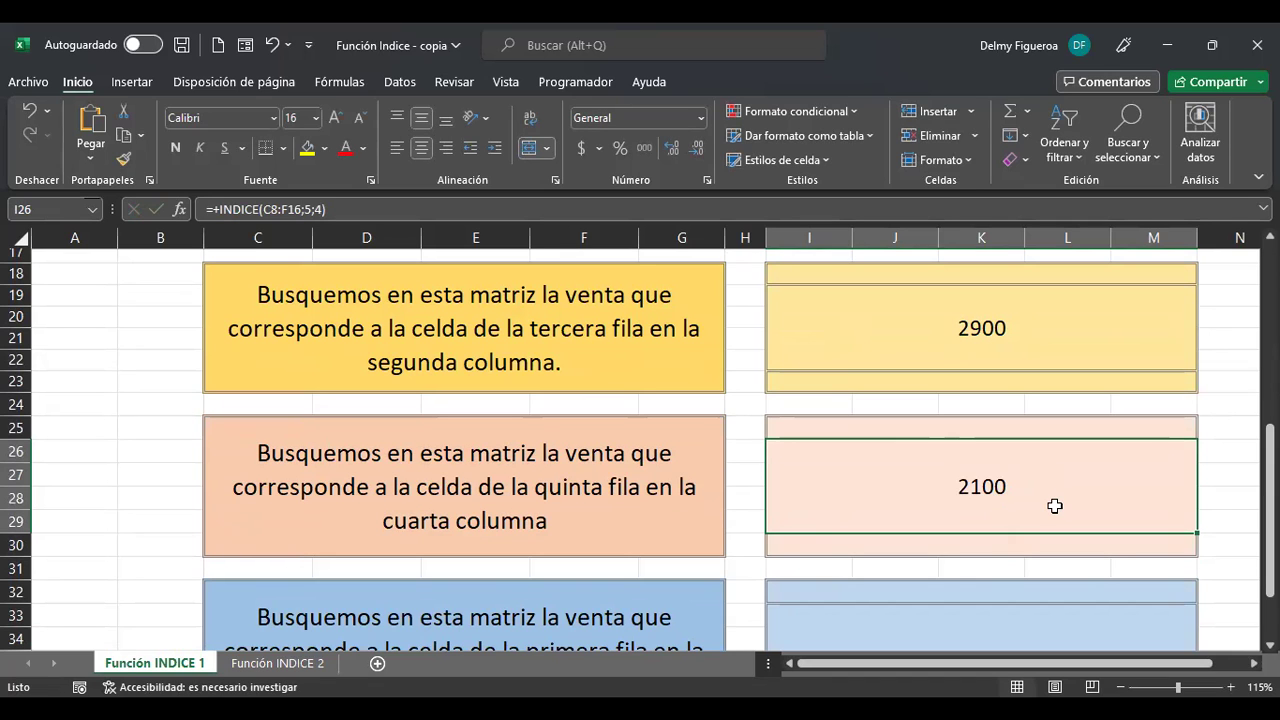
Step: Begin an INDICE formula in I33, the third exercise's answer cell, with C8:F16 as the matriz argument
{"action": "scroll", "coordinate": [1055, 506], "scroll_direction": "down", "scroll_amount": 3}
{"action": "left_click", "coordinate": [1038, 453]}
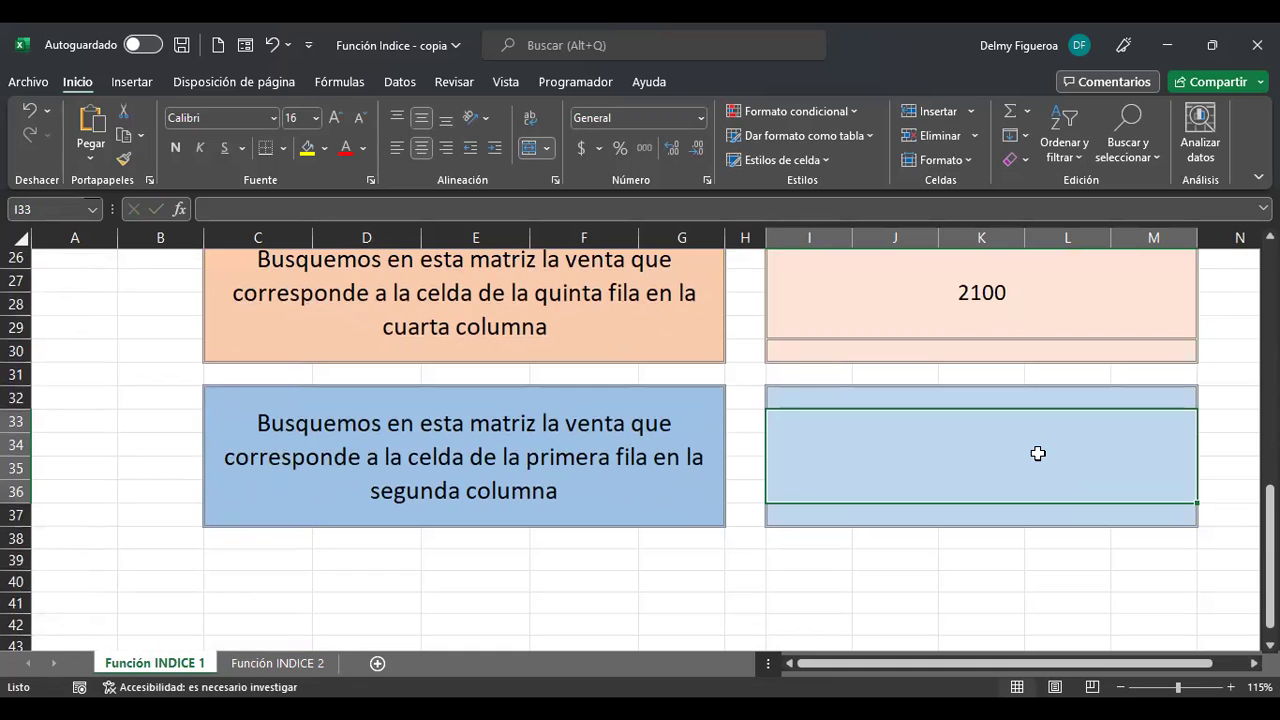
{"action": "type", "text": "+"}
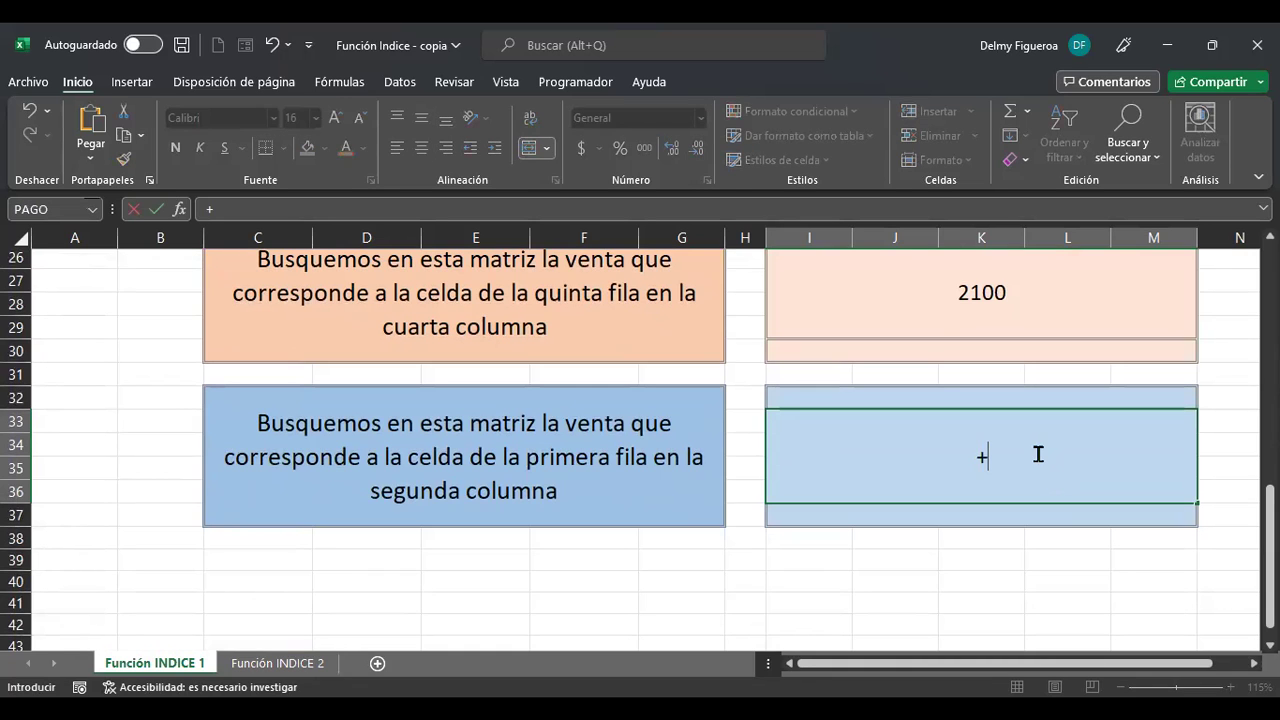
{"action": "type", "text": "indi"}
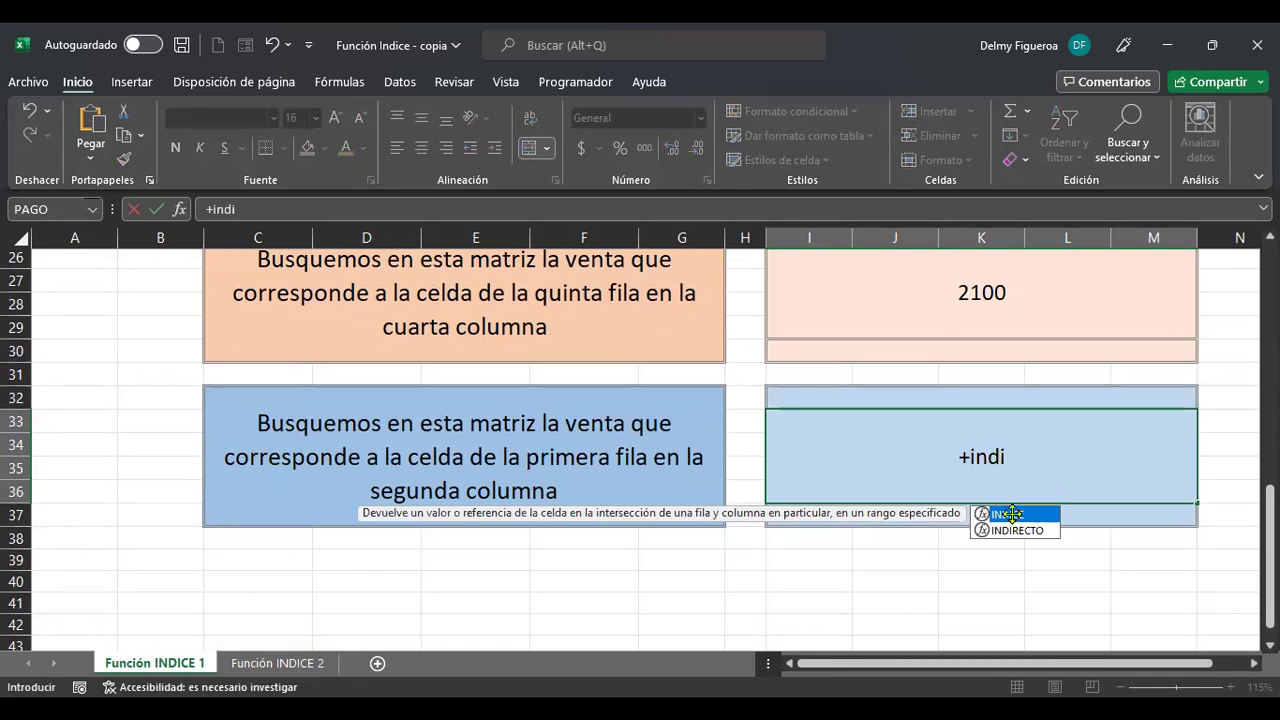
{"action": "key", "text": "Tab"}
{"action": "scroll", "coordinate": [803, 440], "scroll_direction": "up", "scroll_amount": 5}
{"action": "scroll", "coordinate": [483, 347], "scroll_direction": "up", "scroll_amount": 3}
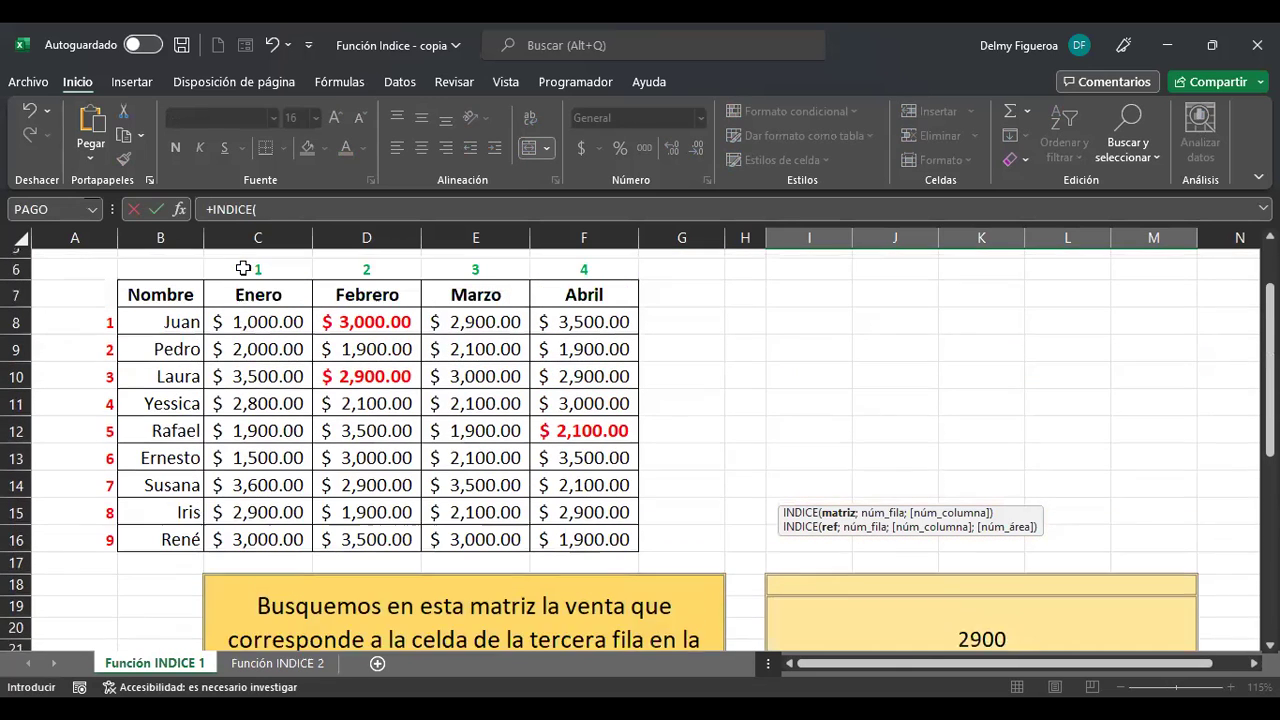
{"action": "left_click", "coordinate": [255, 336]}
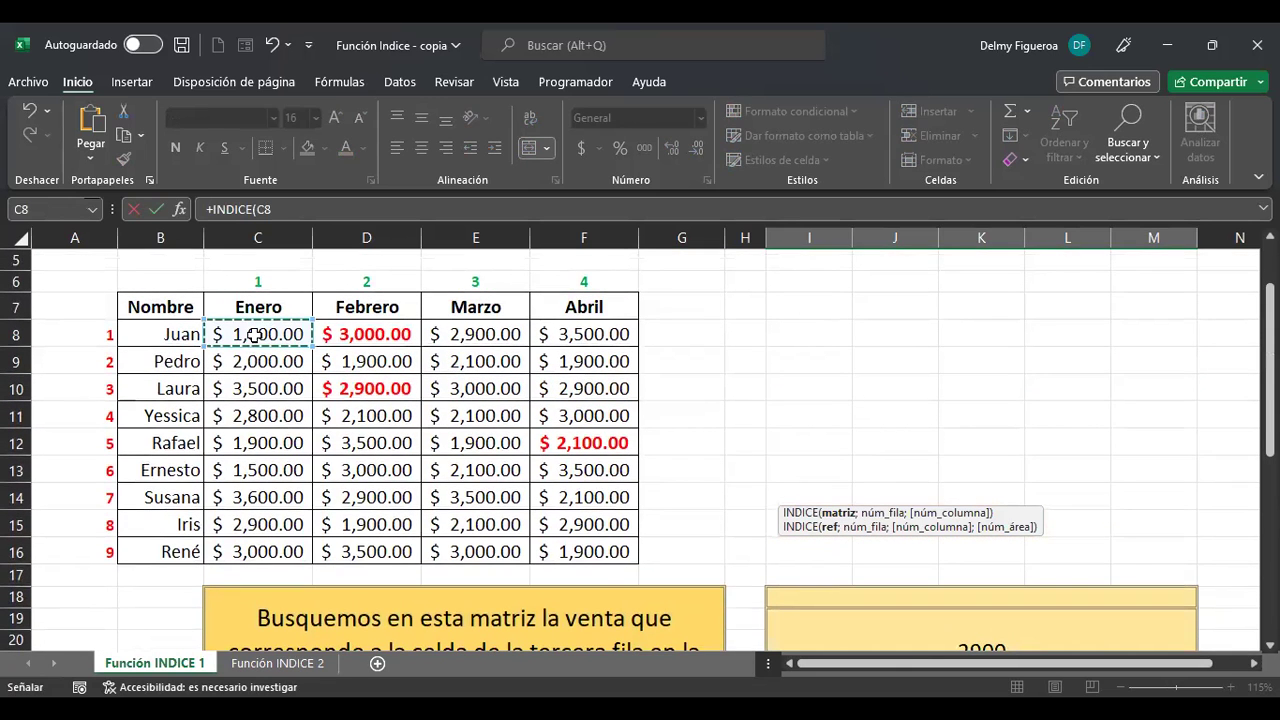
{"action": "left_click", "coordinate": [578, 548], "text": "shift"}
Step: Complete the I33 INDICE formula with row number 1 and column number 2, checking that position in the matrix
{"action": "scroll", "coordinate": [1244, 603], "scroll_direction": "down", "scroll_amount": 5}
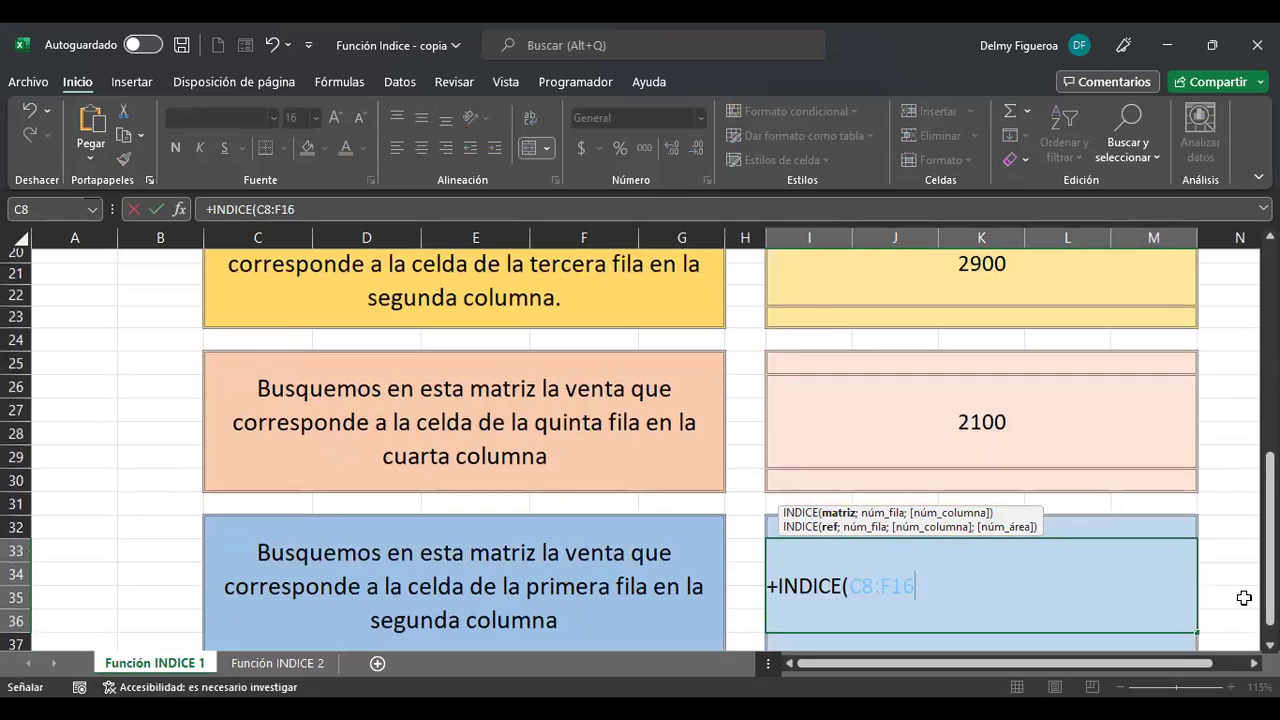
{"action": "scroll", "coordinate": [1244, 598], "scroll_direction": "down", "scroll_amount": 1}
{"action": "scroll", "coordinate": [1244, 598], "scroll_direction": "down", "scroll_amount": 1}
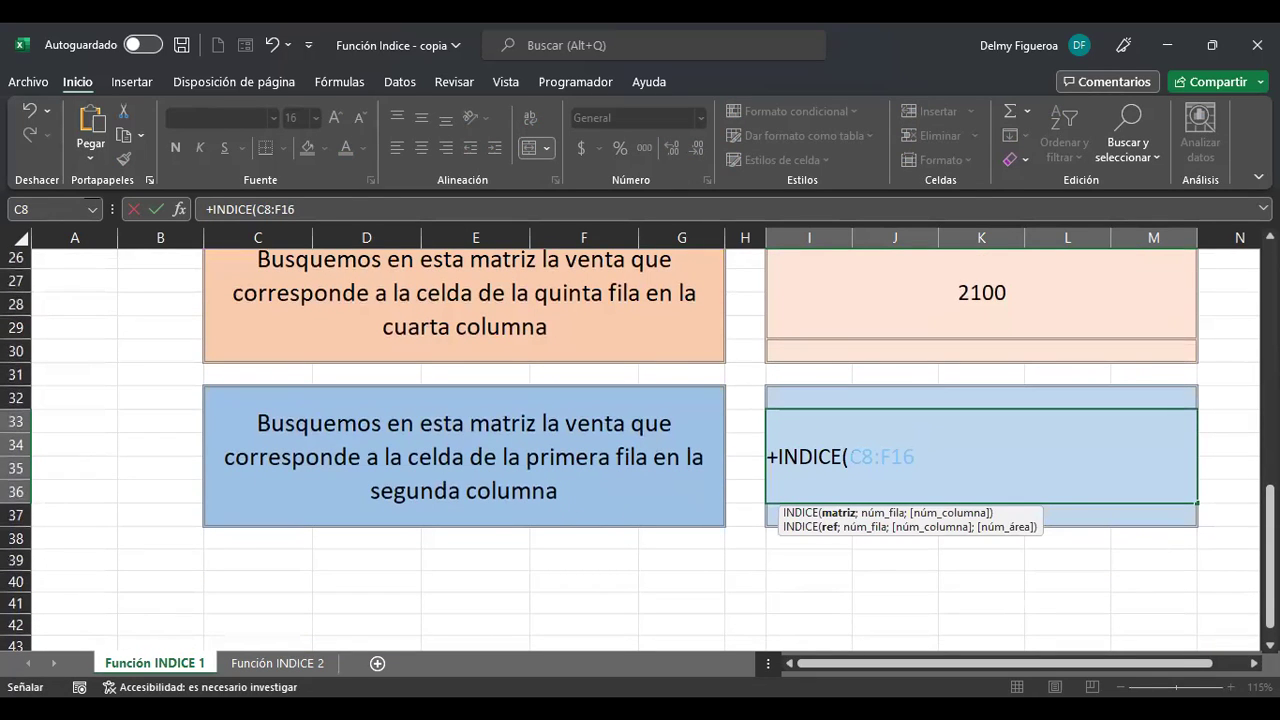
{"action": "type", "text": ";"}
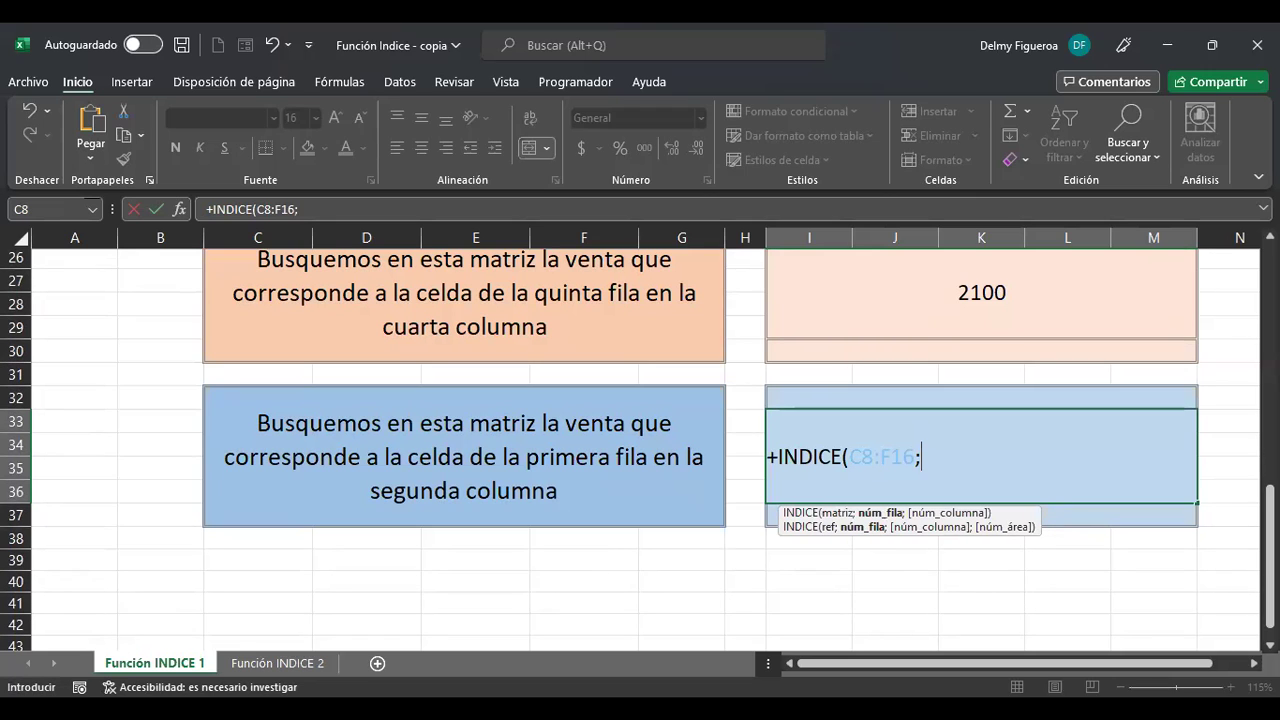
{"action": "type", "text": "1;2"}
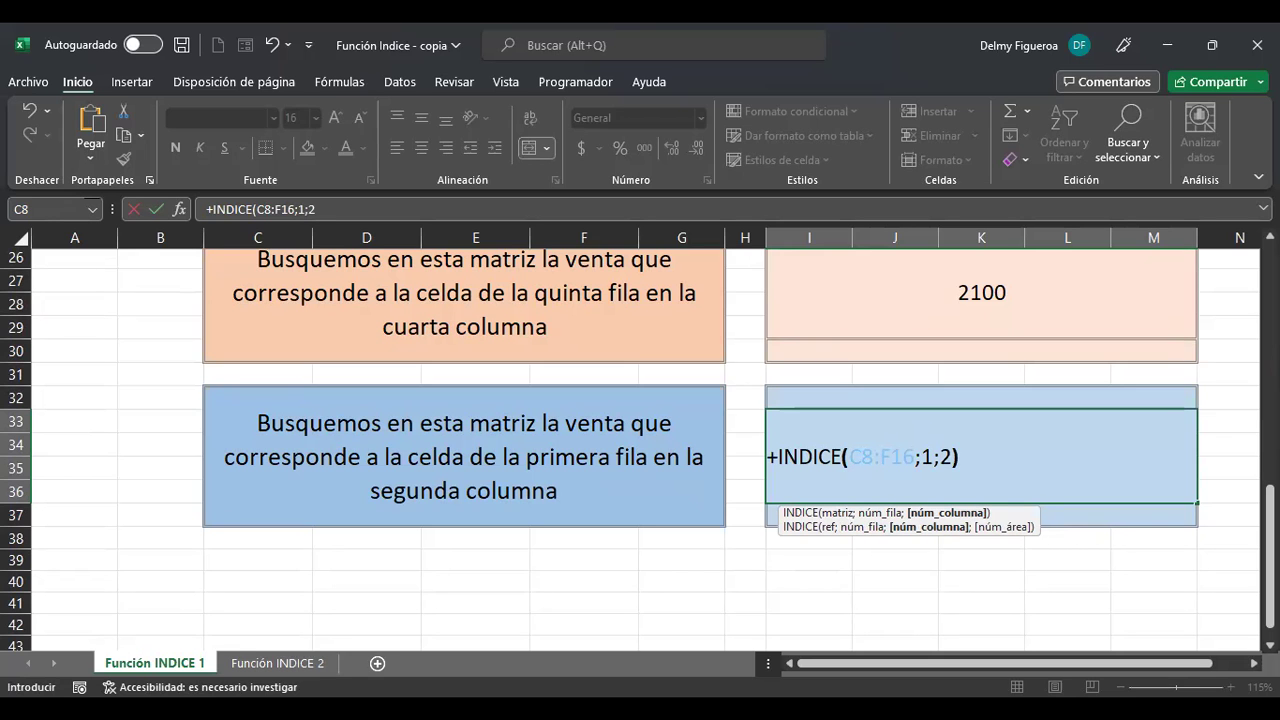
{"action": "scroll", "coordinate": [994, 538], "scroll_direction": "up", "scroll_amount": 7}
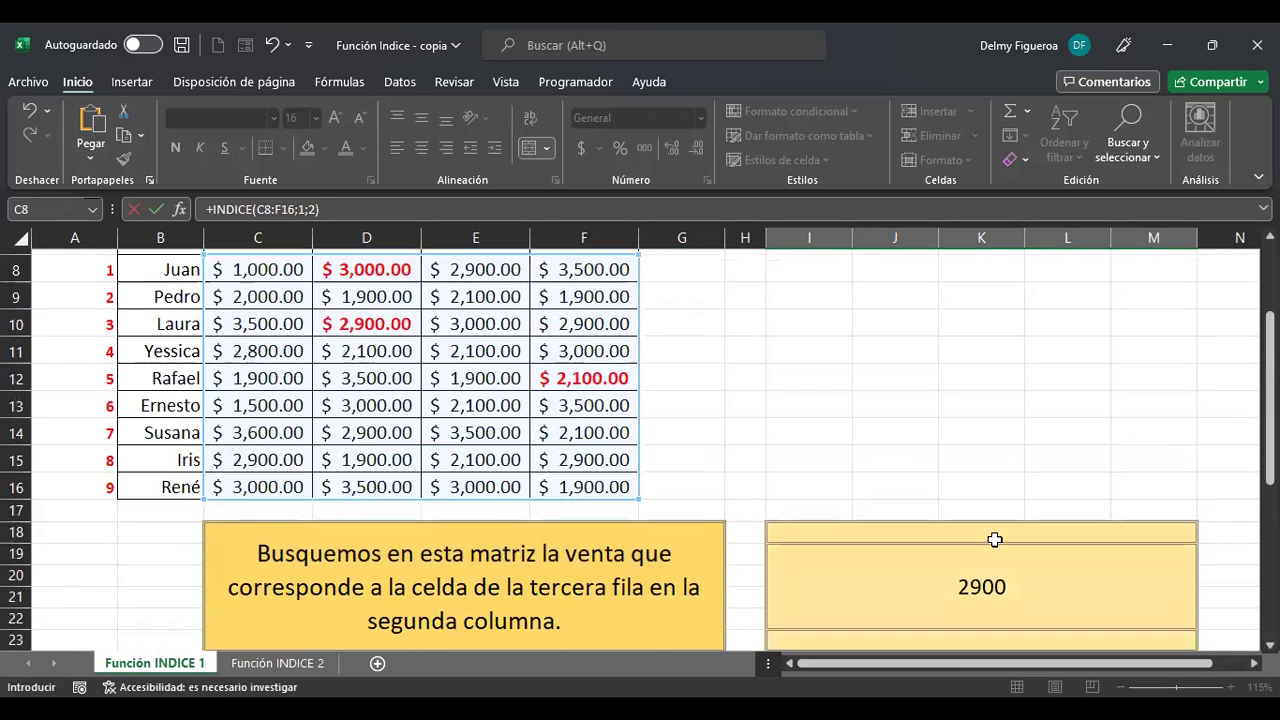
{"action": "scroll", "coordinate": [994, 538], "scroll_direction": "up", "scroll_amount": 1}
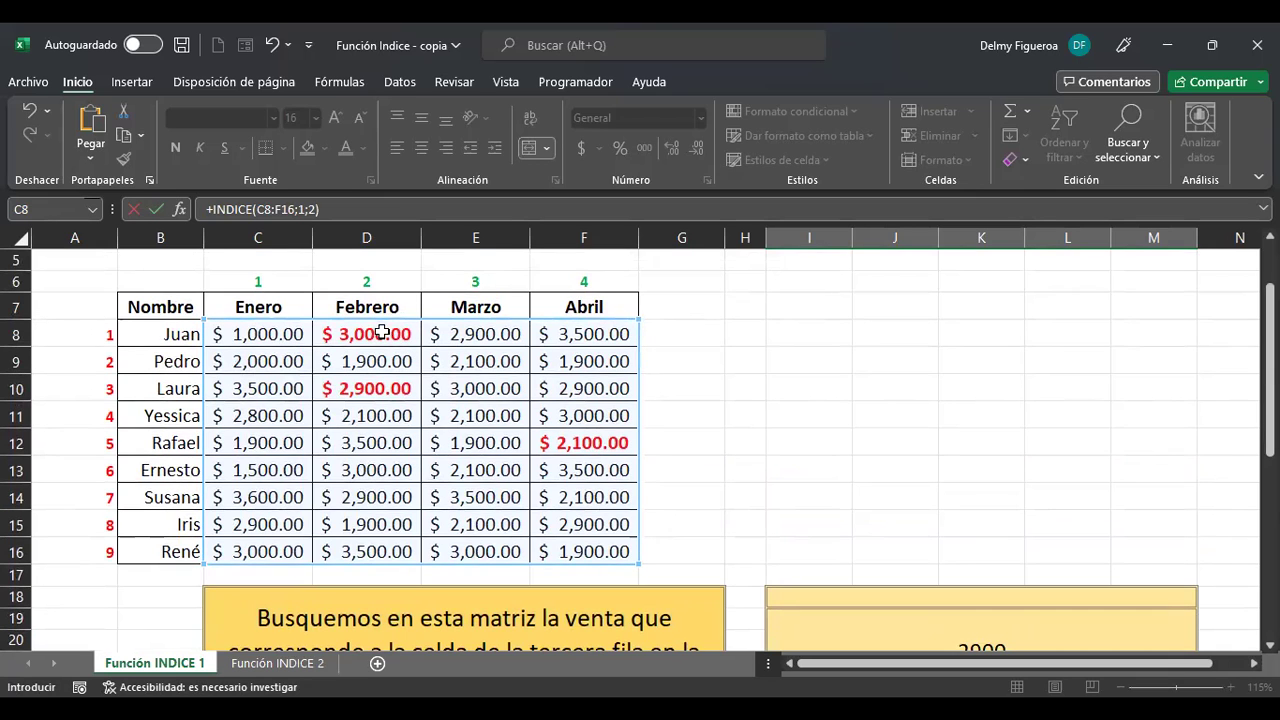
{"action": "scroll", "coordinate": [1091, 526], "scroll_direction": "down", "scroll_amount": 6}
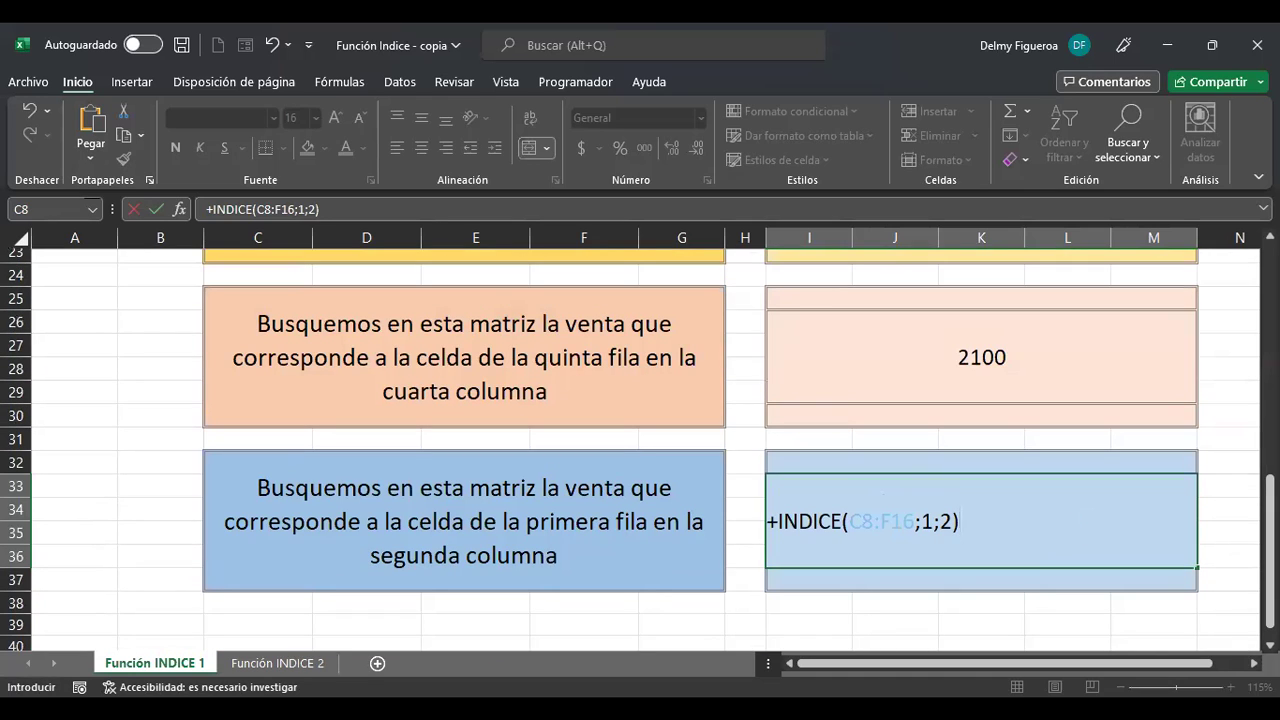
{"action": "key", "text": "ctrl+Return"}
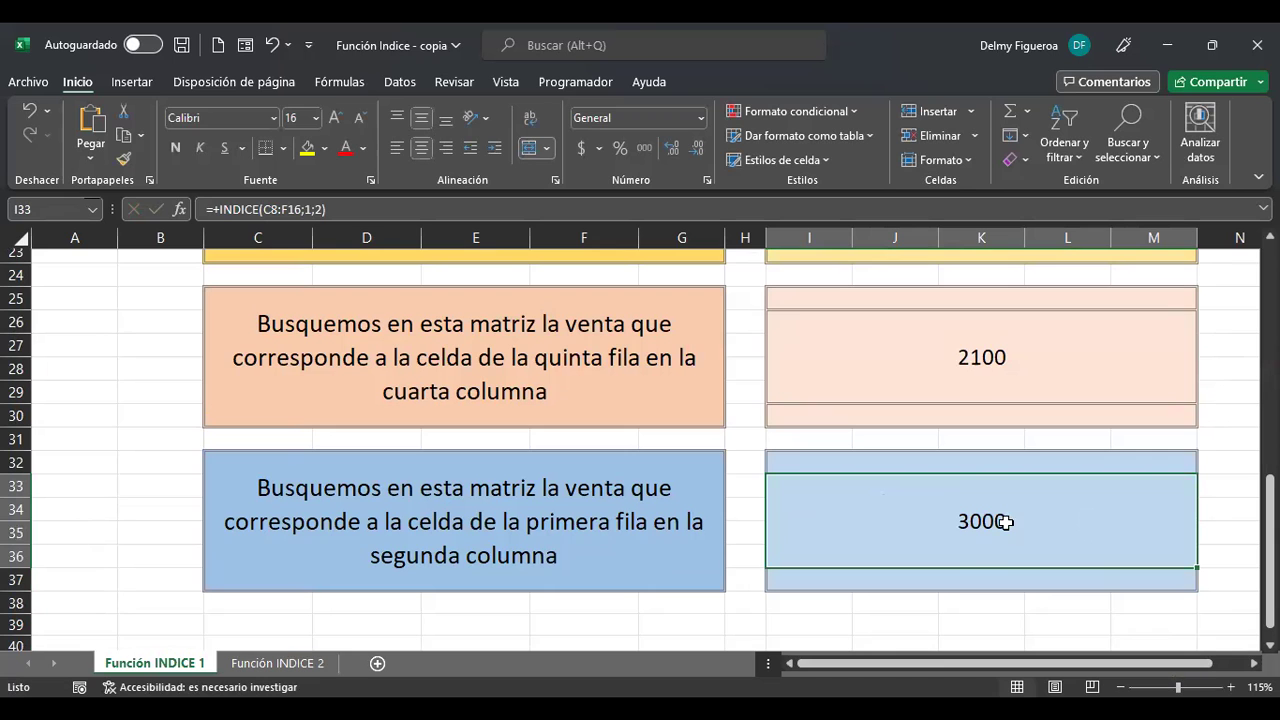
Step: Review the sales matrix and its row and column numbering against the exercise answers
{"action": "scroll", "coordinate": [1006, 521], "scroll_direction": "up", "scroll_amount": 2}
{"action": "scroll", "coordinate": [1006, 521], "scroll_direction": "up", "scroll_amount": 3}
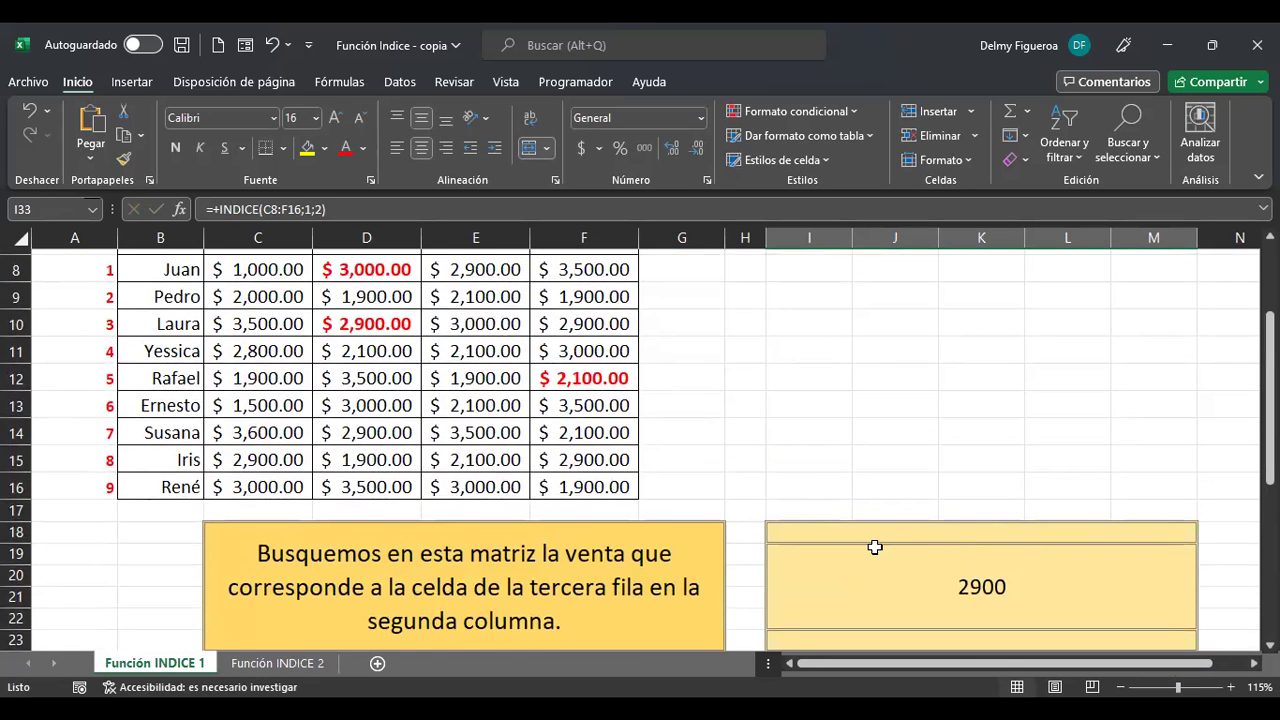
{"action": "scroll", "coordinate": [875, 547], "scroll_direction": "up", "scroll_amount": 2}
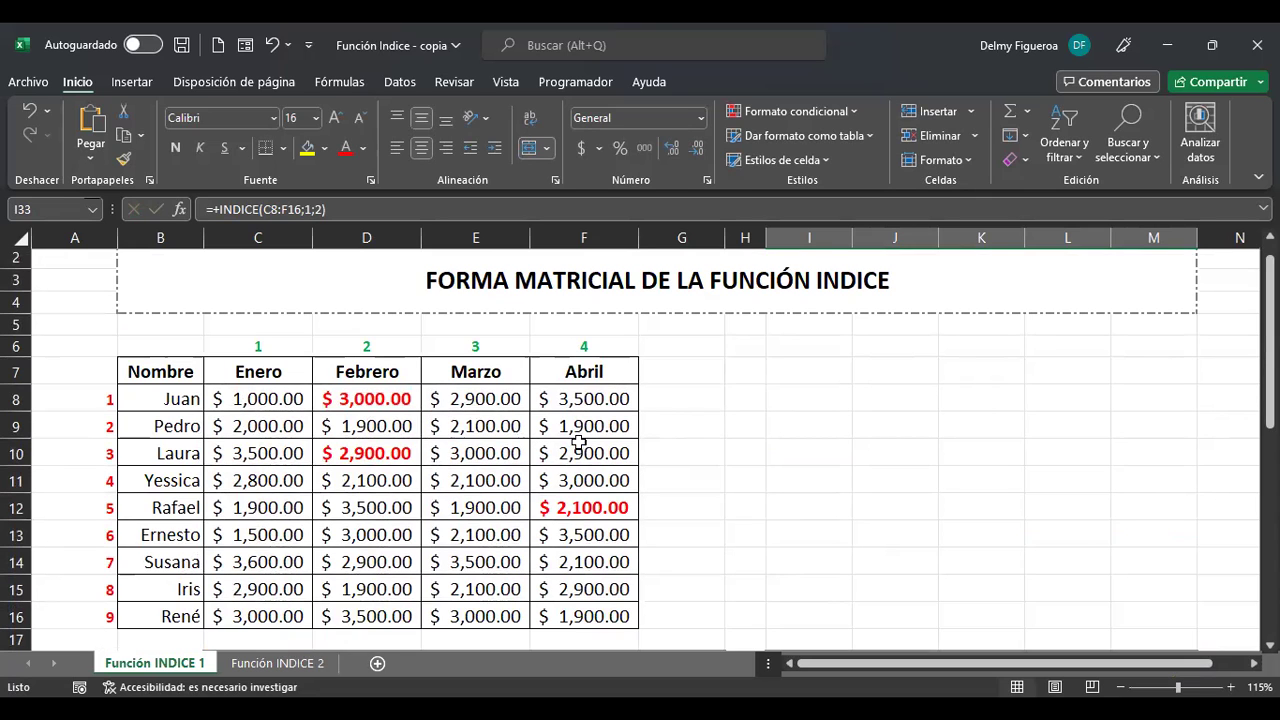
{"action": "scroll", "coordinate": [571, 449], "scroll_direction": "down", "scroll_amount": 2}
{"action": "scroll", "coordinate": [571, 449], "scroll_direction": "up", "scroll_amount": 1}
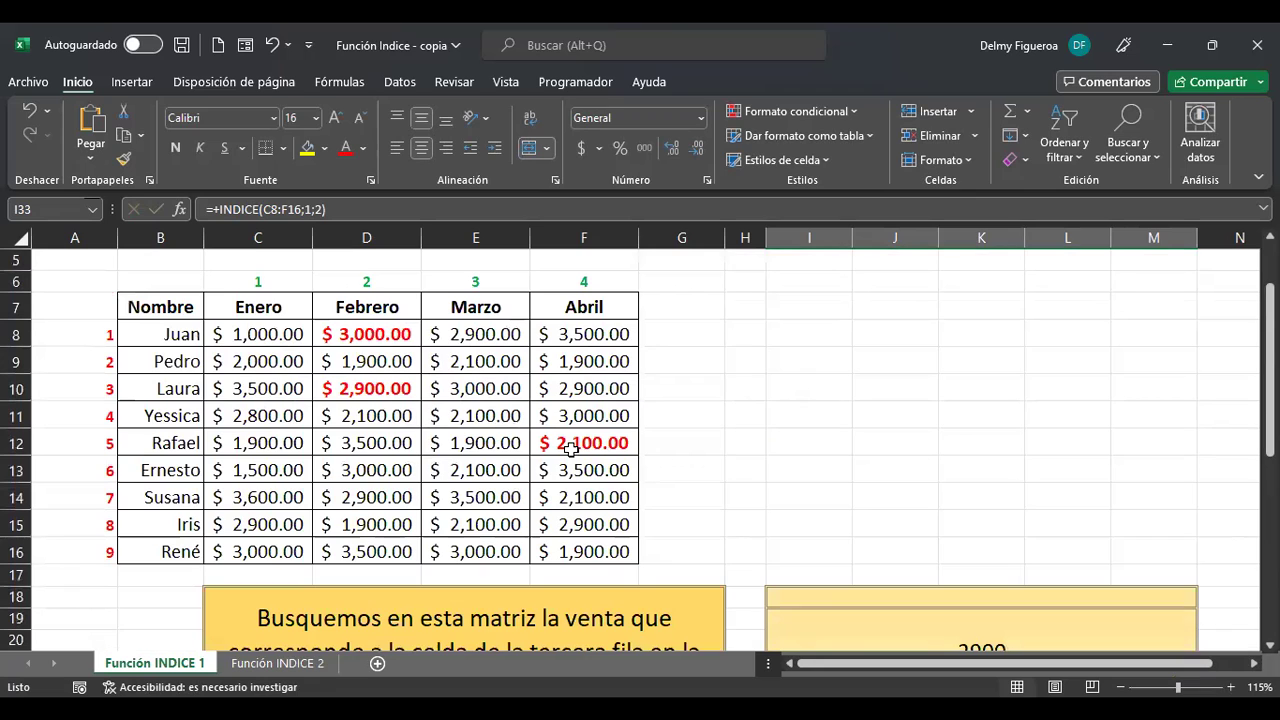
{"action": "left_click", "coordinate": [490, 468]}
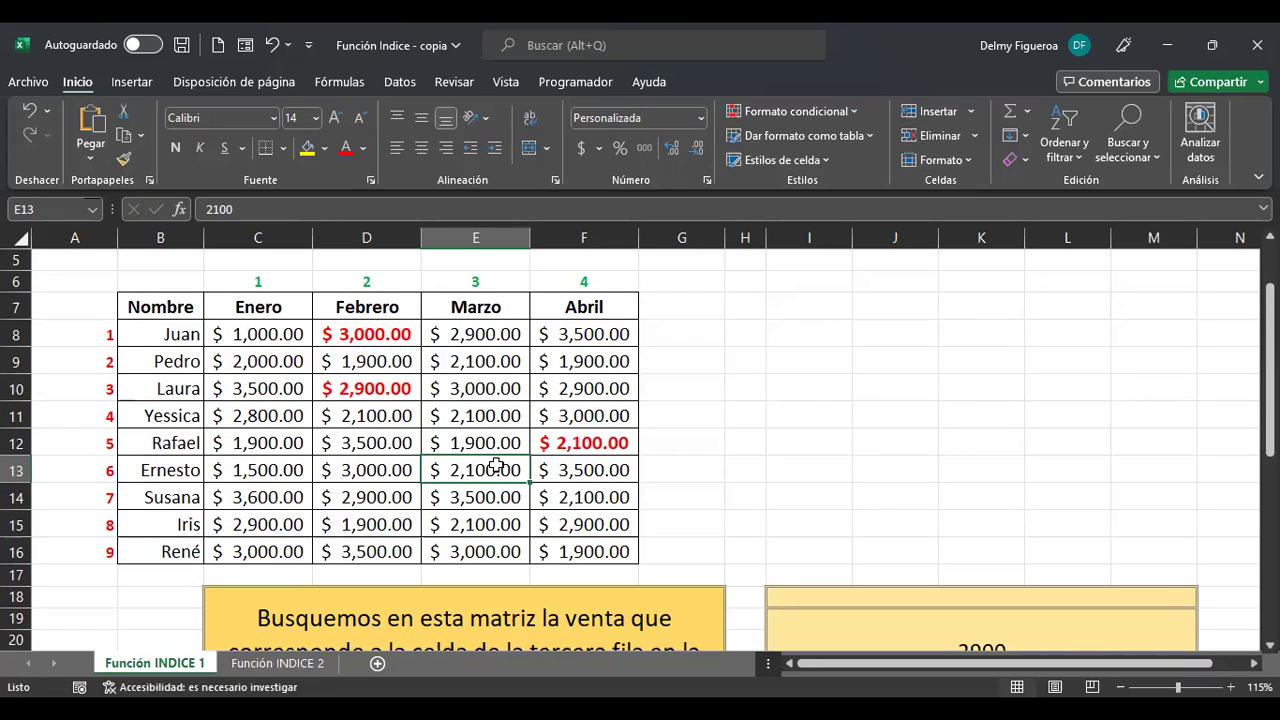
{"action": "scroll", "coordinate": [884, 526], "scroll_direction": "down", "scroll_amount": 2}
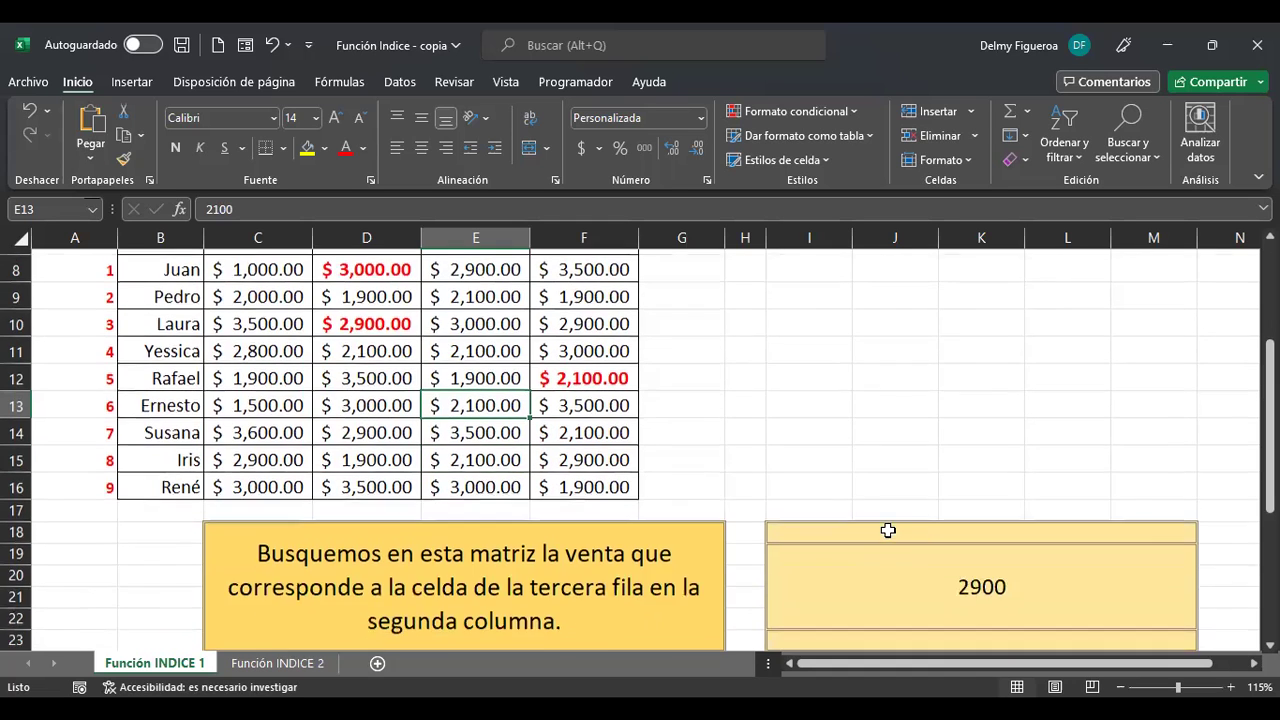
{"action": "scroll", "coordinate": [987, 502], "scroll_direction": "up", "scroll_amount": 2}
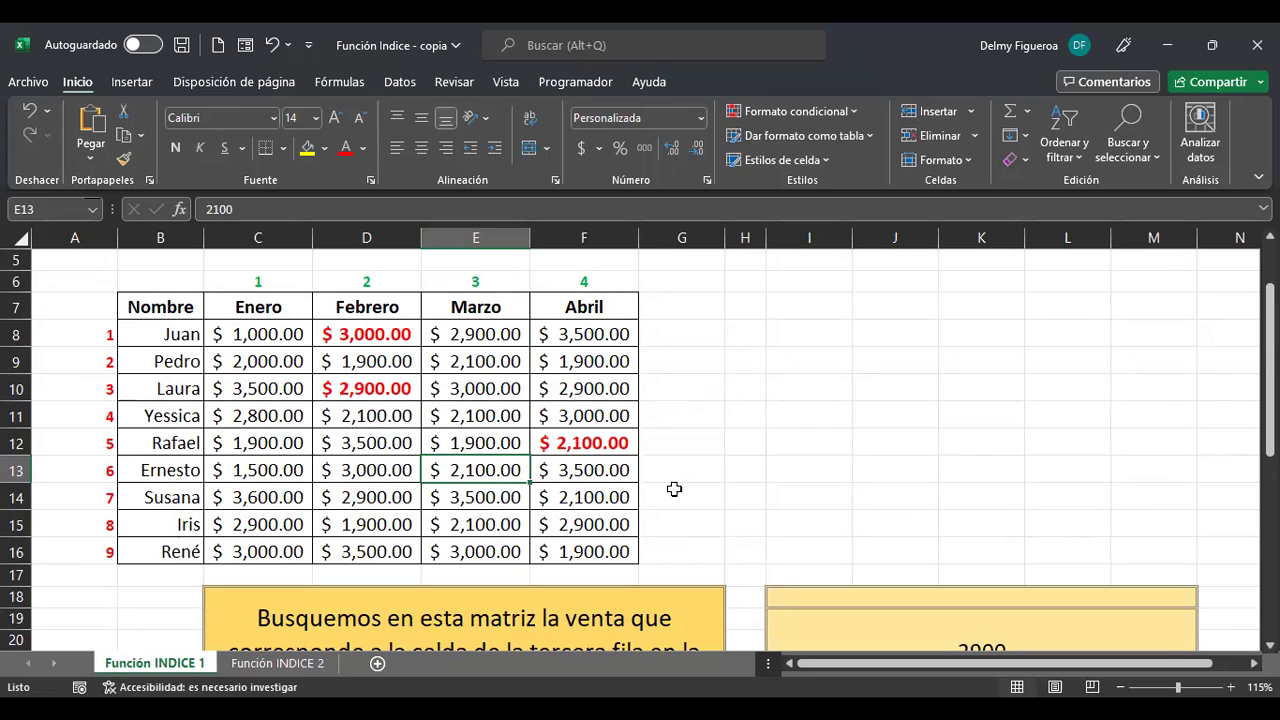
{"action": "left_click", "coordinate": [100, 337]}
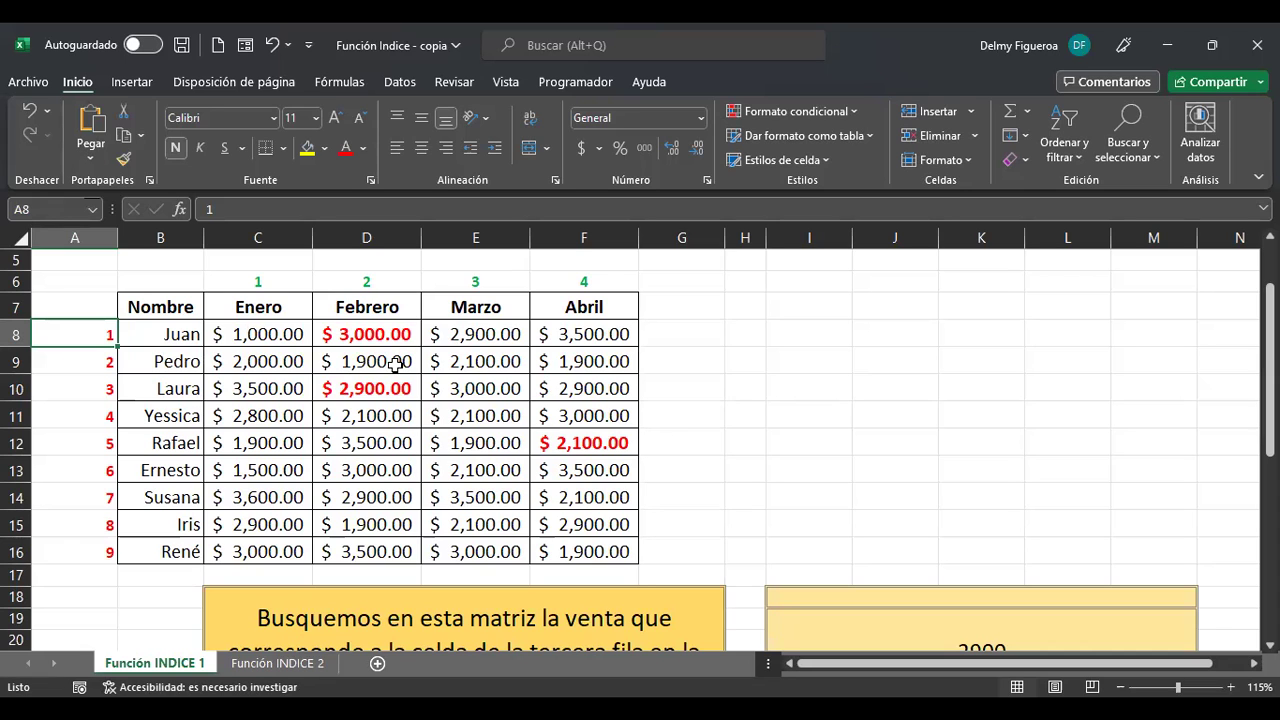
Step: Switch to the Función INDICE 2 sheet and examine the VENTAS AÑO 1 and VENTAS AÑO 2 tables and their exercises
{"action": "left_click", "coordinate": [321, 664]}
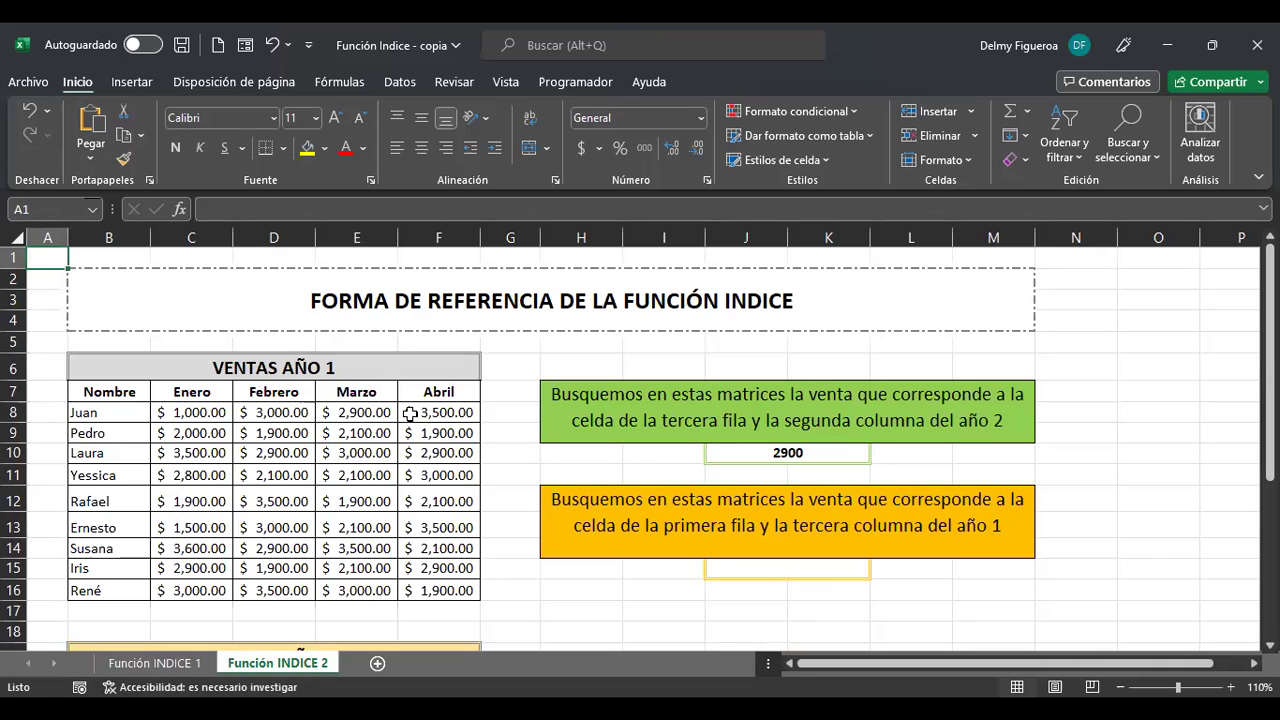
{"action": "scroll", "coordinate": [410, 413], "scroll_direction": "down", "scroll_amount": 1}
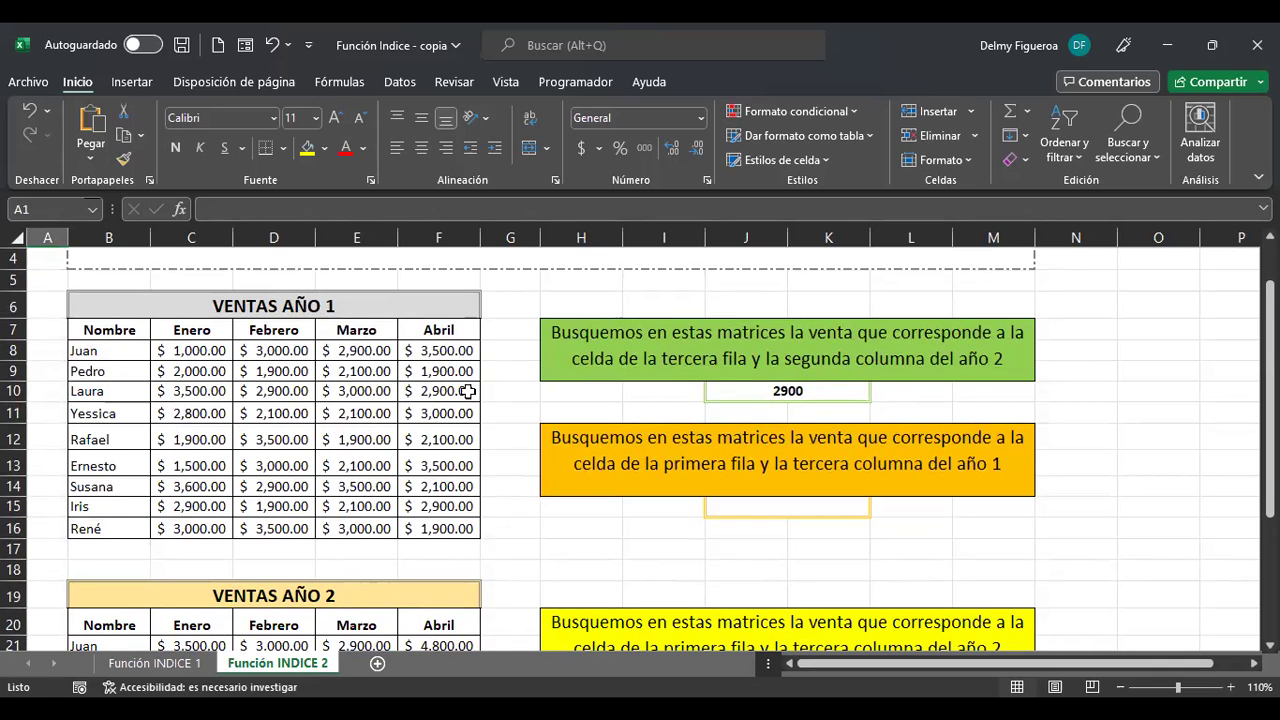
{"action": "scroll", "coordinate": [336, 543], "scroll_direction": "down", "scroll_amount": 2}
{"action": "scroll", "coordinate": [338, 535], "scroll_direction": "down", "scroll_amount": 2}
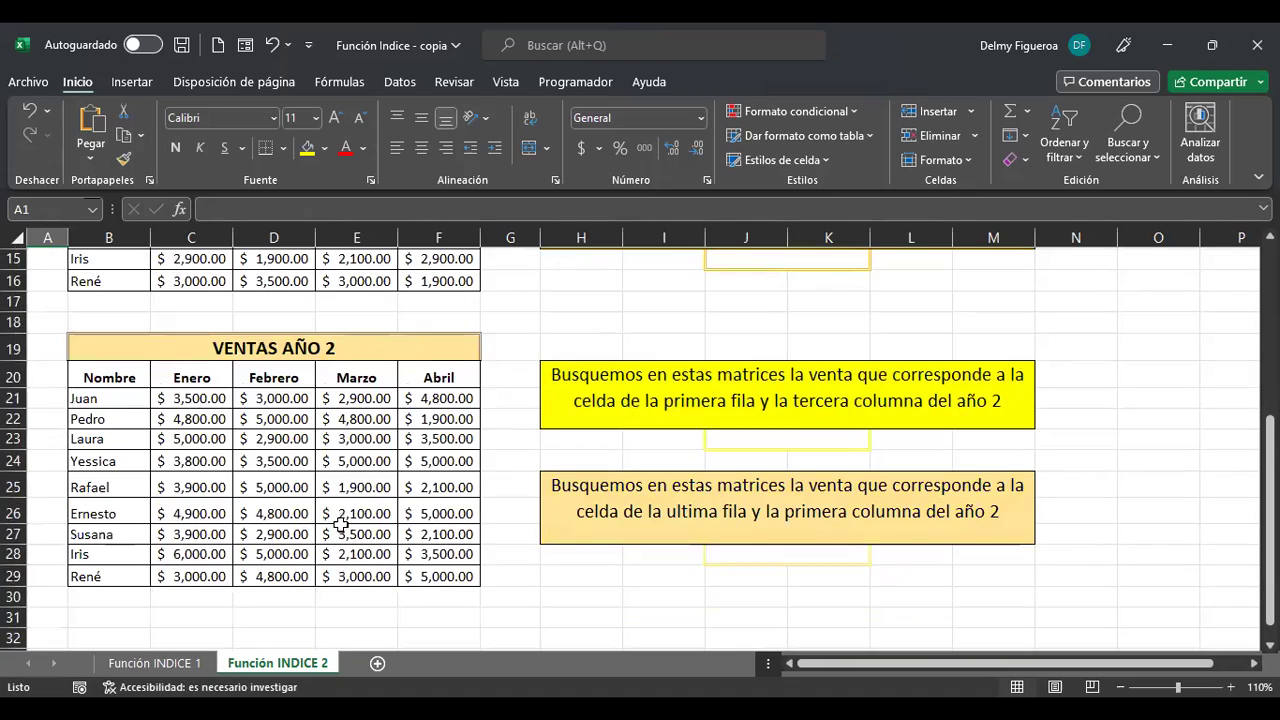
{"action": "scroll", "coordinate": [341, 527], "scroll_direction": "up", "scroll_amount": 4}
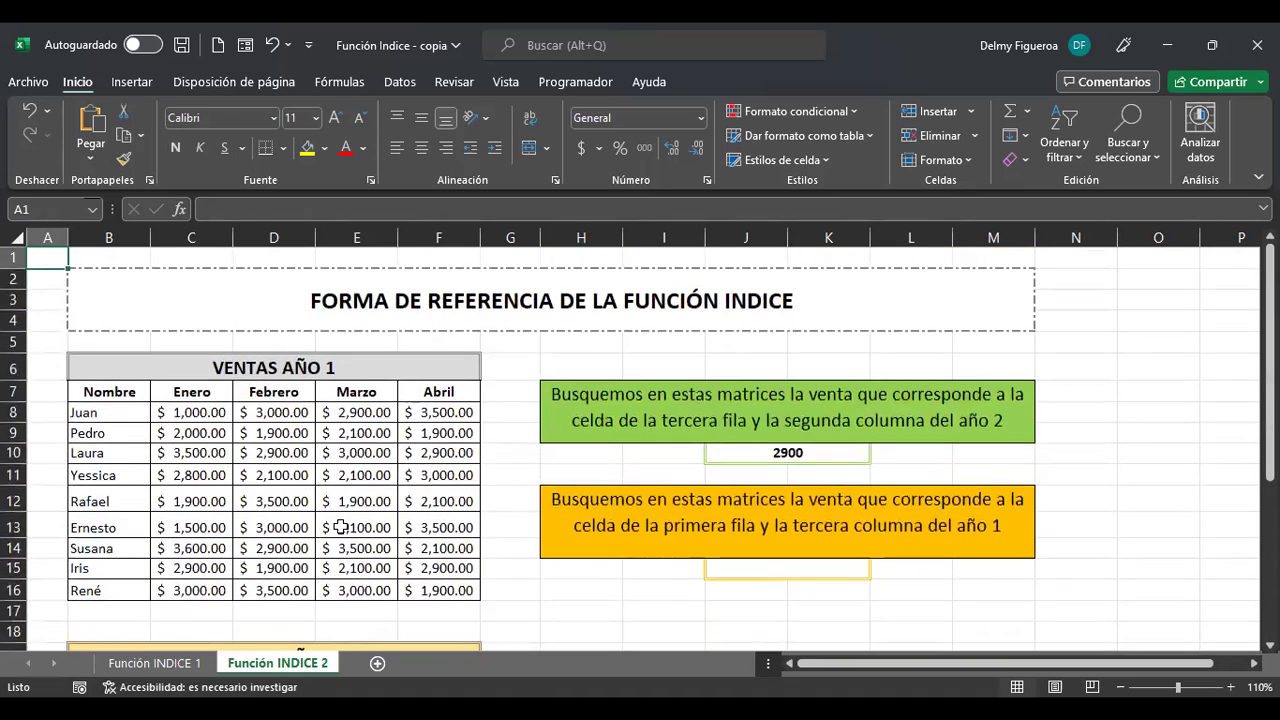
{"action": "scroll", "coordinate": [341, 527], "scroll_direction": "down", "scroll_amount": 4}
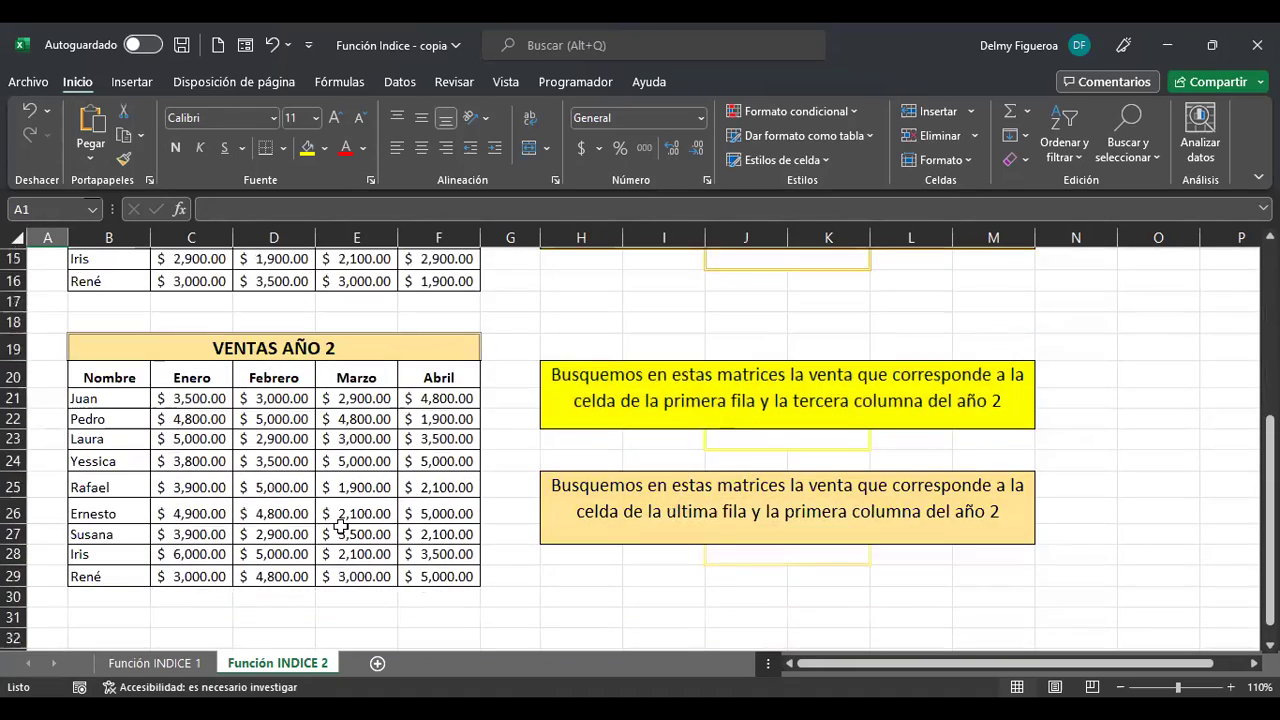
Step: Open the INDICE formula in J10 and examine its two reference ranges, C8:F16 and C21:F29, in the sales tables
{"action": "scroll", "coordinate": [341, 527], "scroll_direction": "up", "scroll_amount": 5}
{"action": "left_click", "coordinate": [836, 452]}
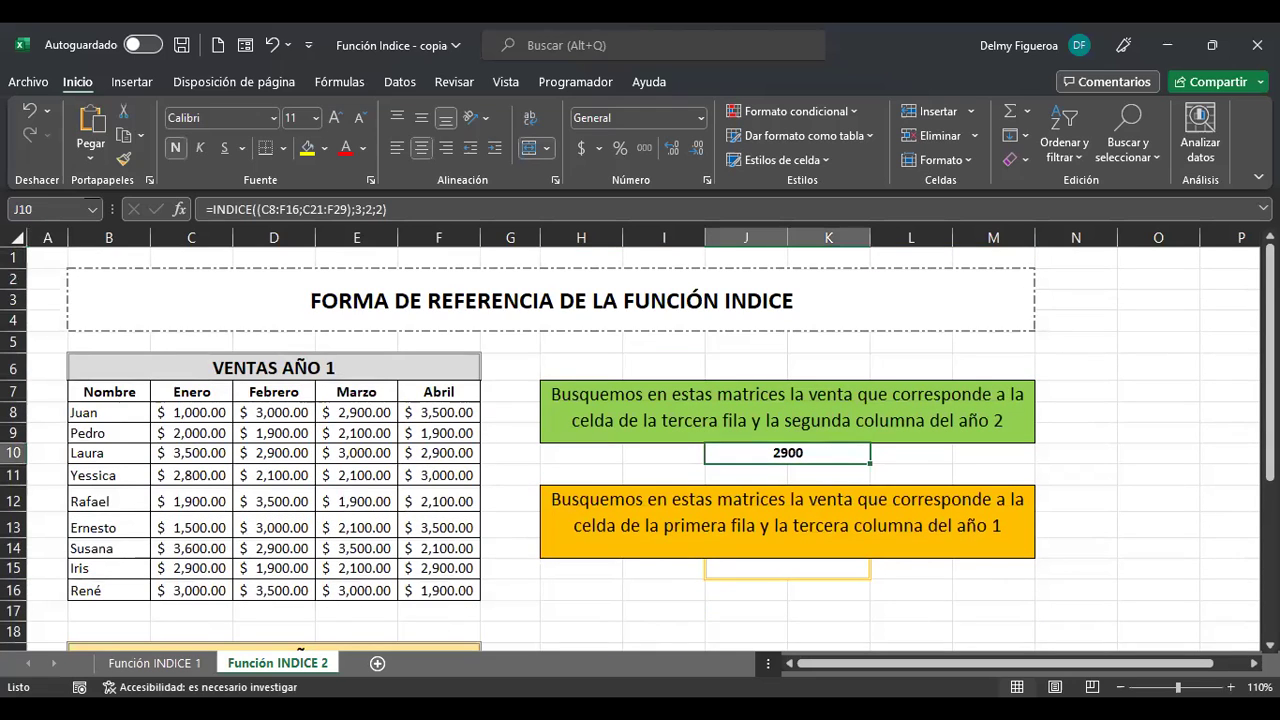
{"action": "key", "text": "F2"}
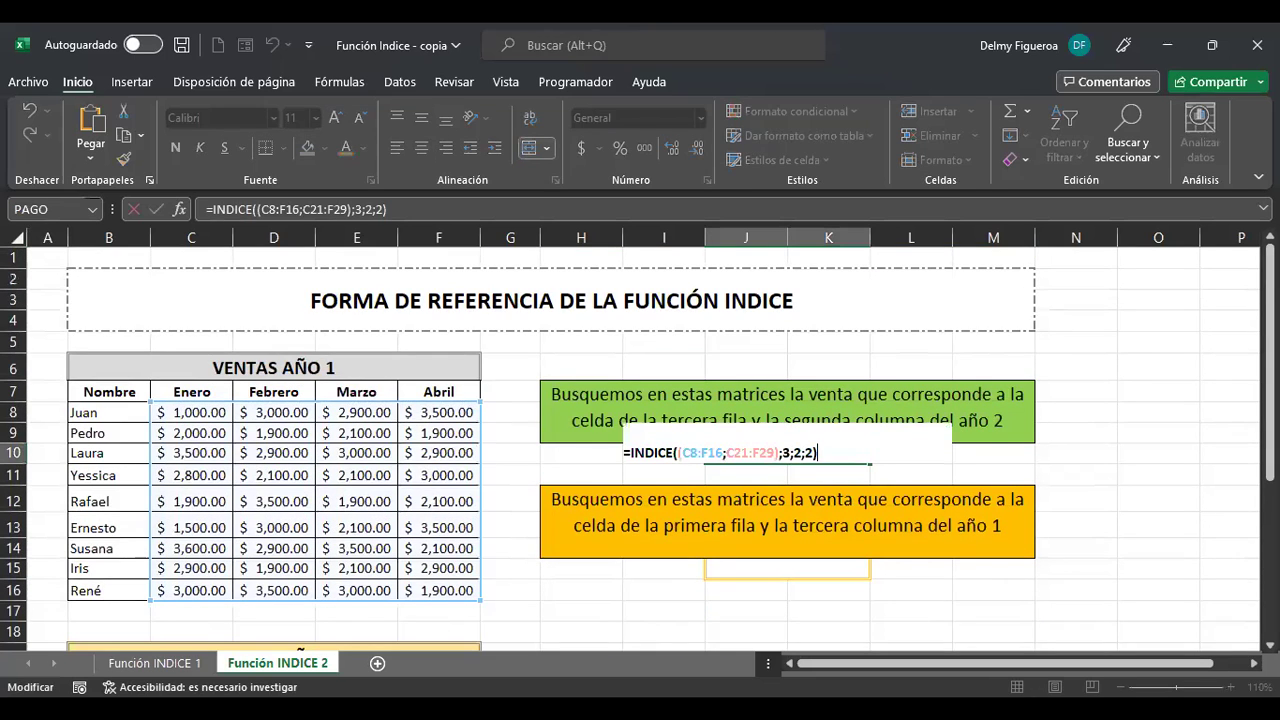
{"action": "left_click", "coordinate": [697, 453]}
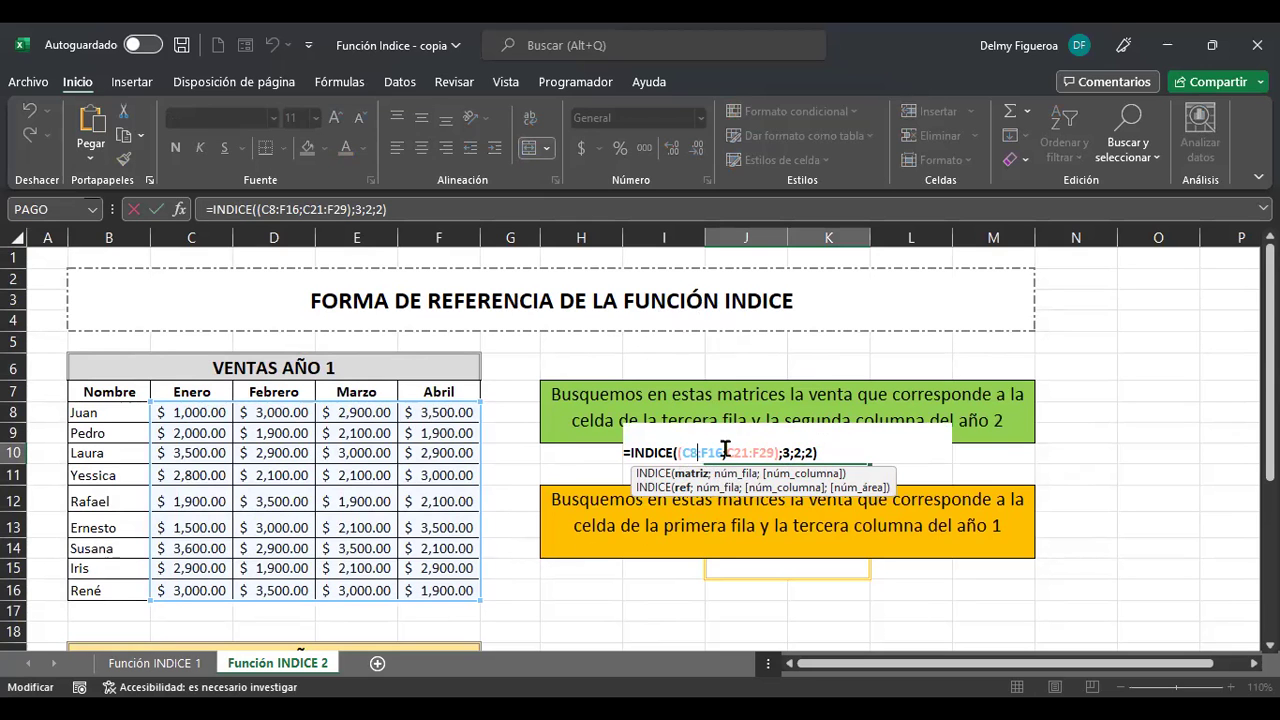
{"action": "scroll", "coordinate": [430, 520], "scroll_direction": "down", "scroll_amount": 3}
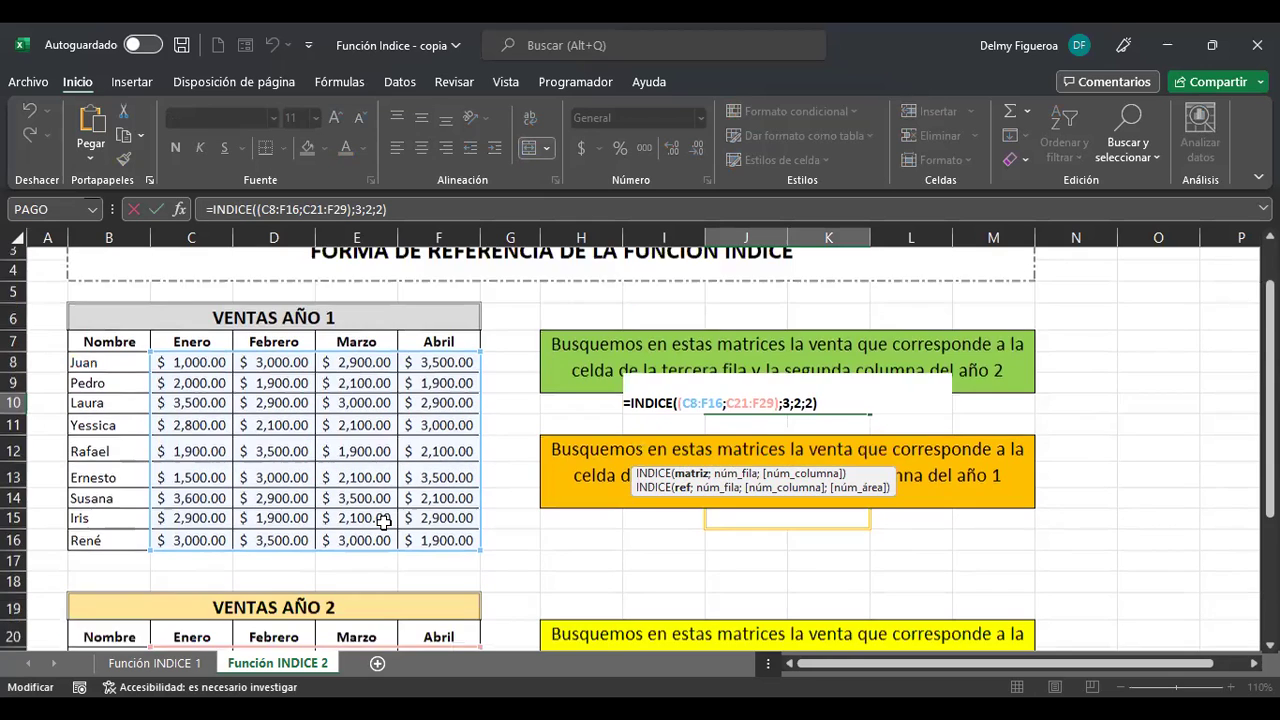
{"action": "scroll", "coordinate": [383, 521], "scroll_direction": "down", "scroll_amount": 1}
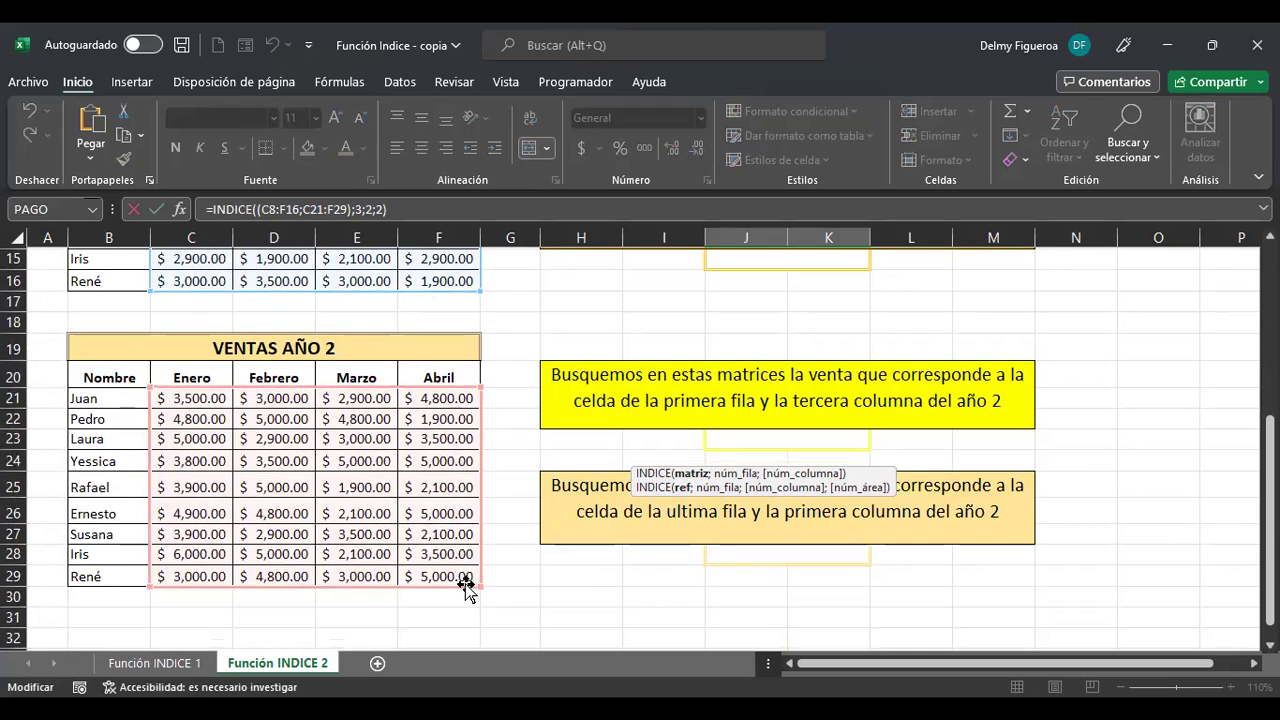
{"action": "scroll", "coordinate": [812, 462], "scroll_direction": "up", "scroll_amount": 2}
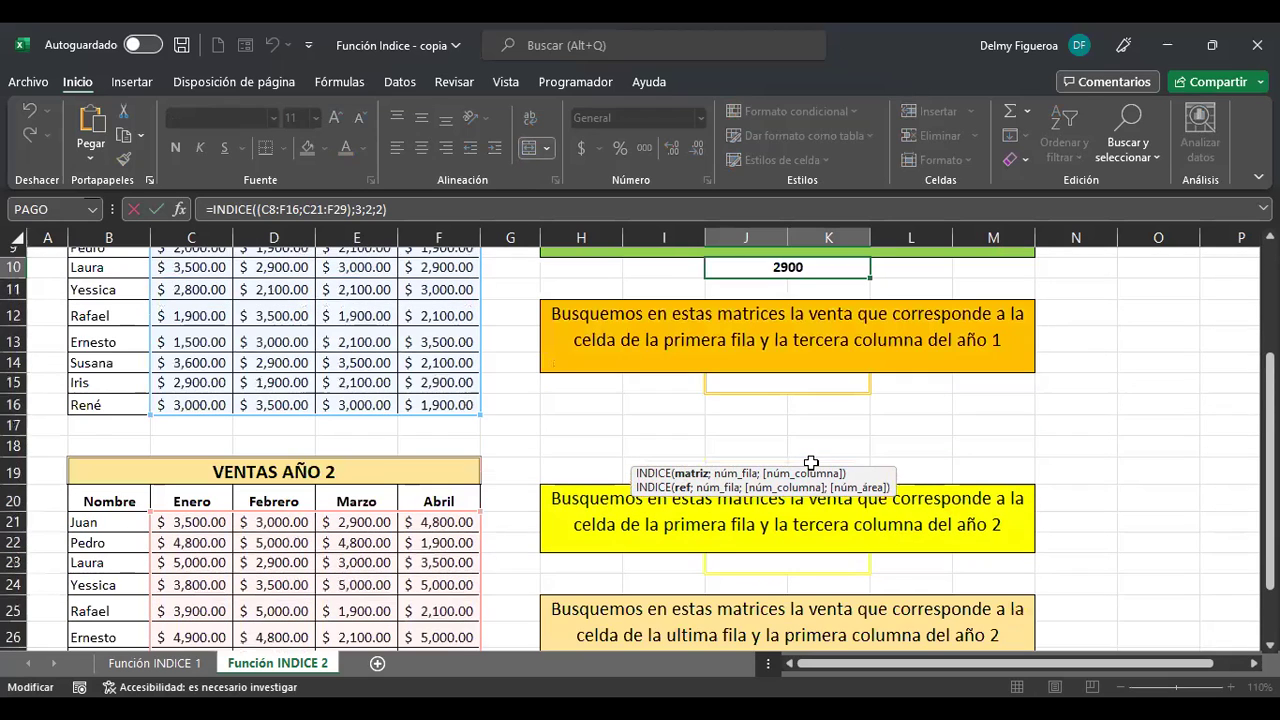
{"action": "scroll", "coordinate": [766, 454], "scroll_direction": "up", "scroll_amount": 3}
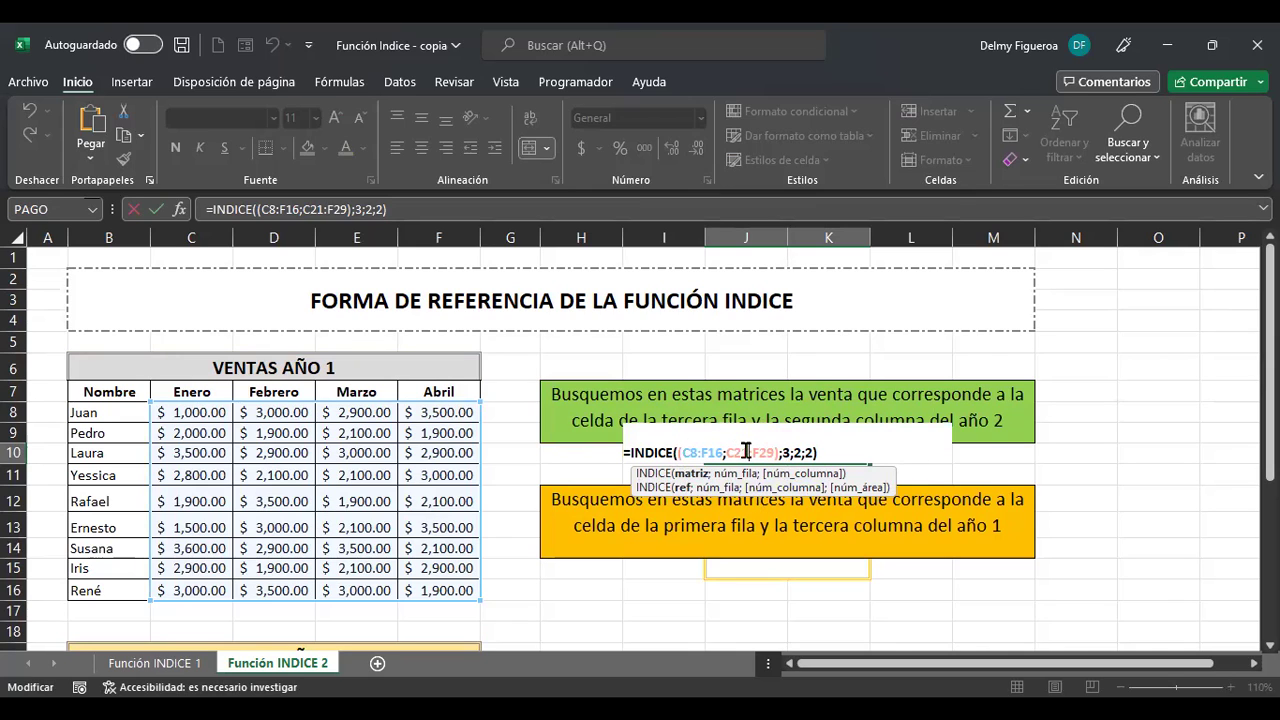
Step: Examine the núm_fila, núm_columna and núm_área arguments of the J10 INDICE formula one by one
{"action": "left_click", "coordinate": [783, 452]}
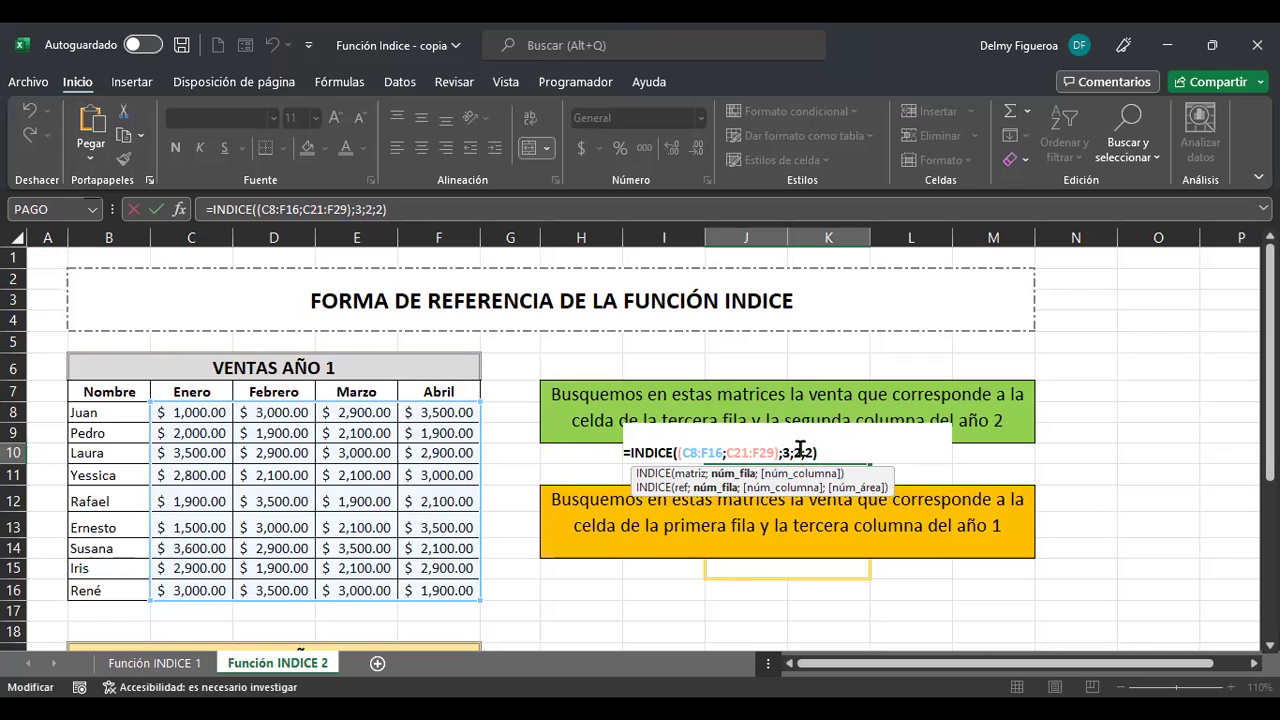
{"action": "key", "text": "Right"}
{"action": "key", "text": "Right"}
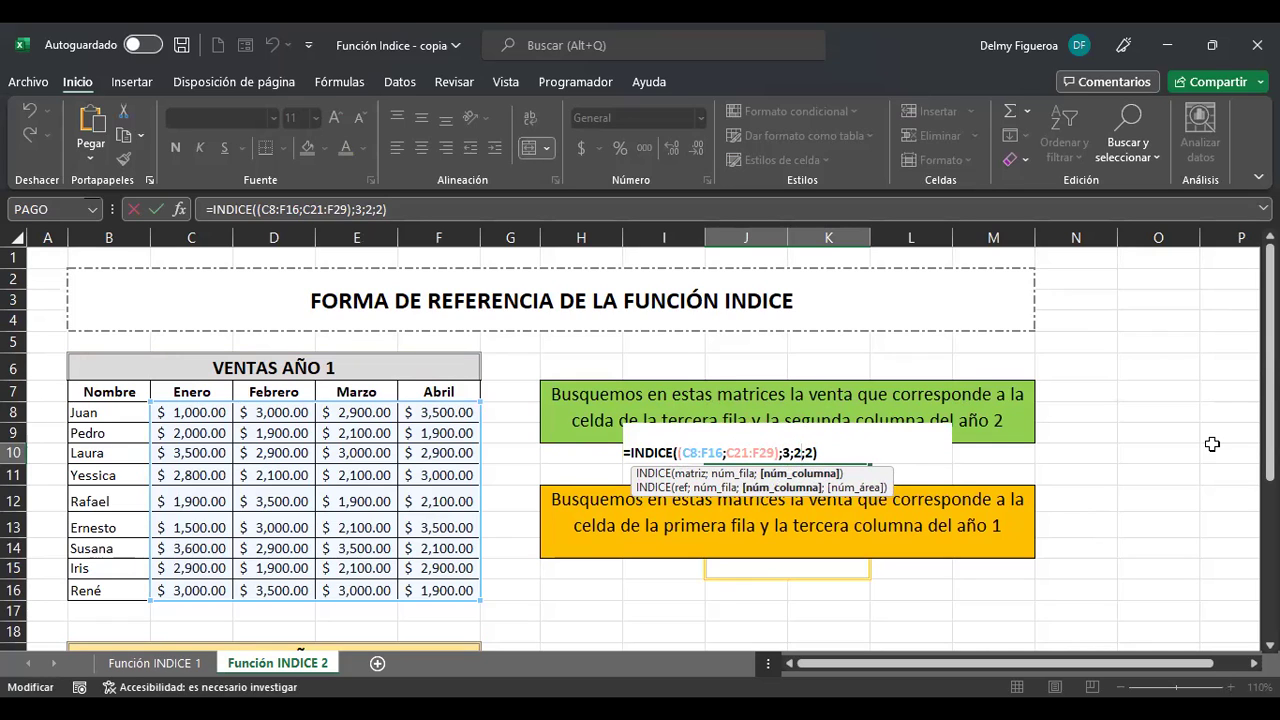
{"action": "key", "text": "Right"}
{"action": "key", "text": "Right"}
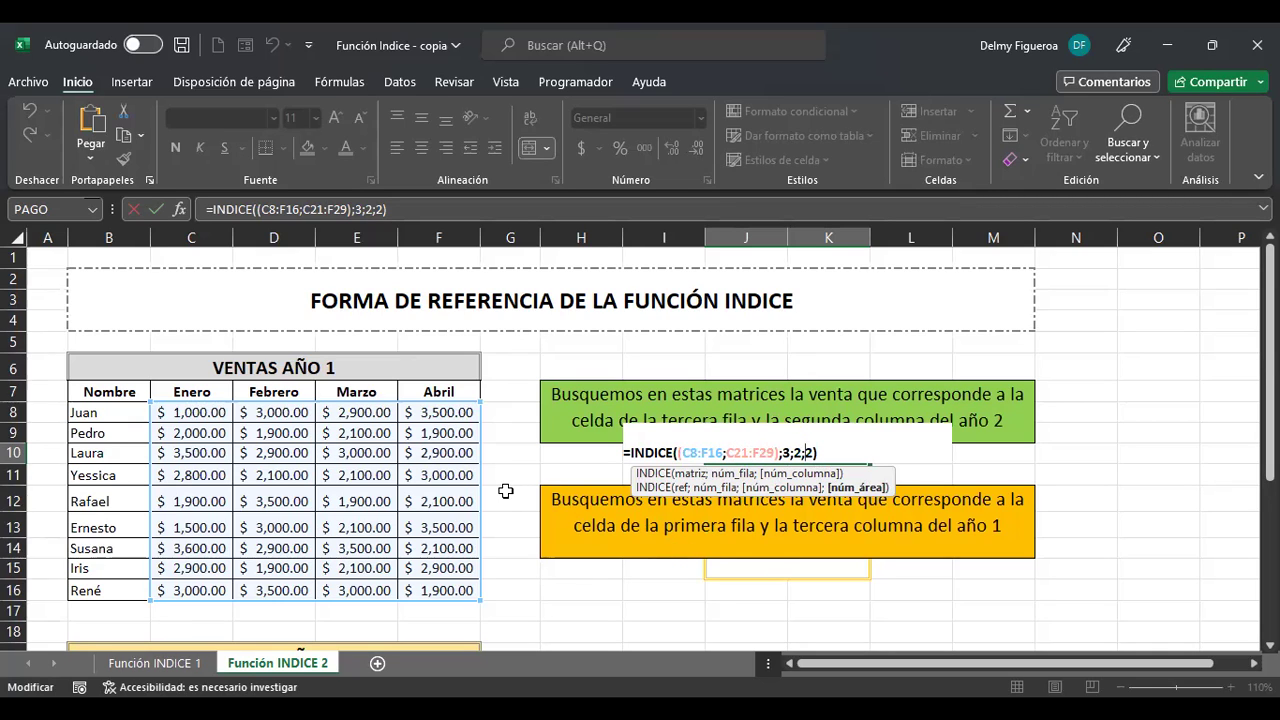
Step: Check the J10 INDICE formula against the third row and second column of the VENTAS AÑO 2 table, leaving the formula as is
{"action": "scroll", "coordinate": [506, 491], "scroll_direction": "down", "scroll_amount": 2}
{"action": "scroll", "coordinate": [506, 491], "scroll_direction": "down", "scroll_amount": 3}
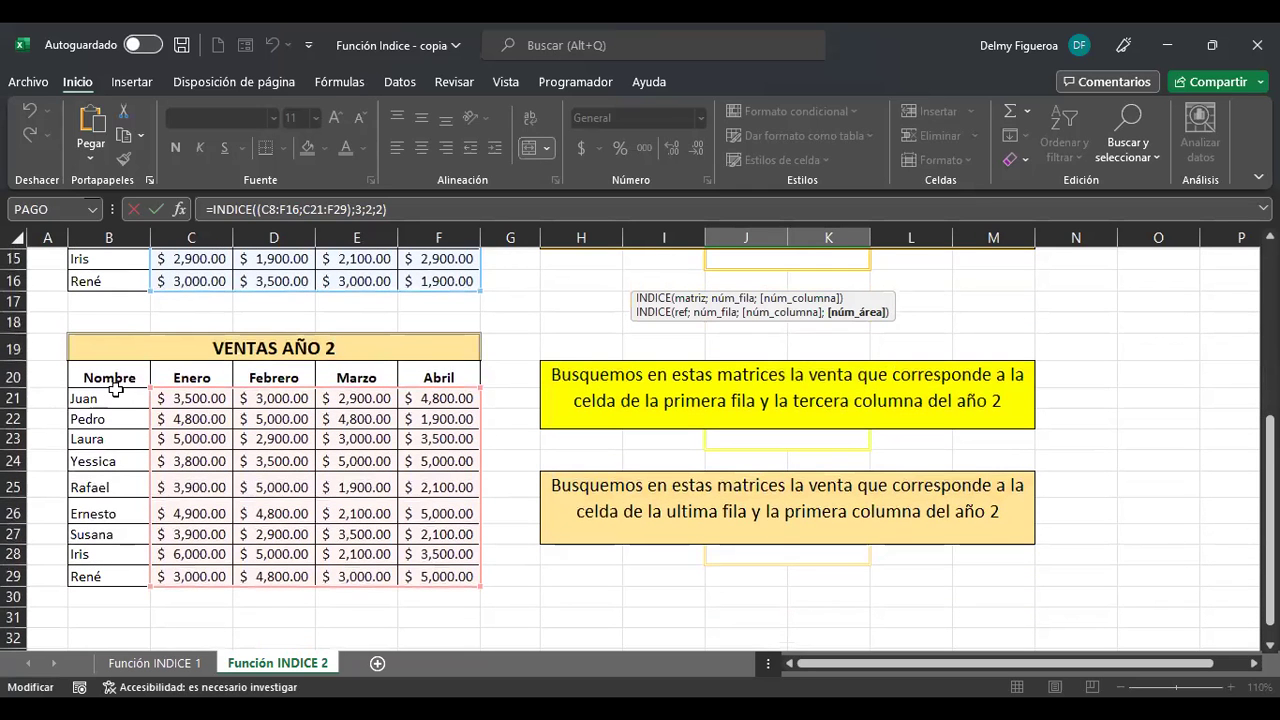
{"action": "left_click", "coordinate": [302, 438]}
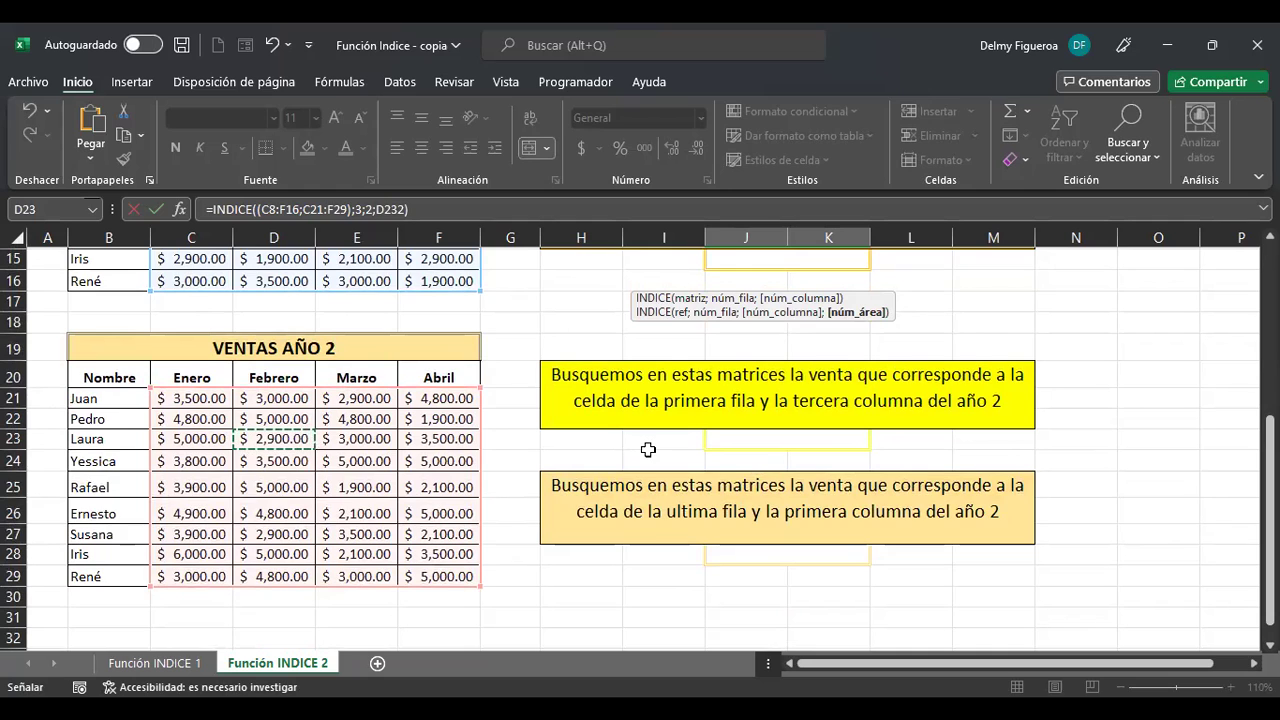
{"action": "key", "text": "Escape"}
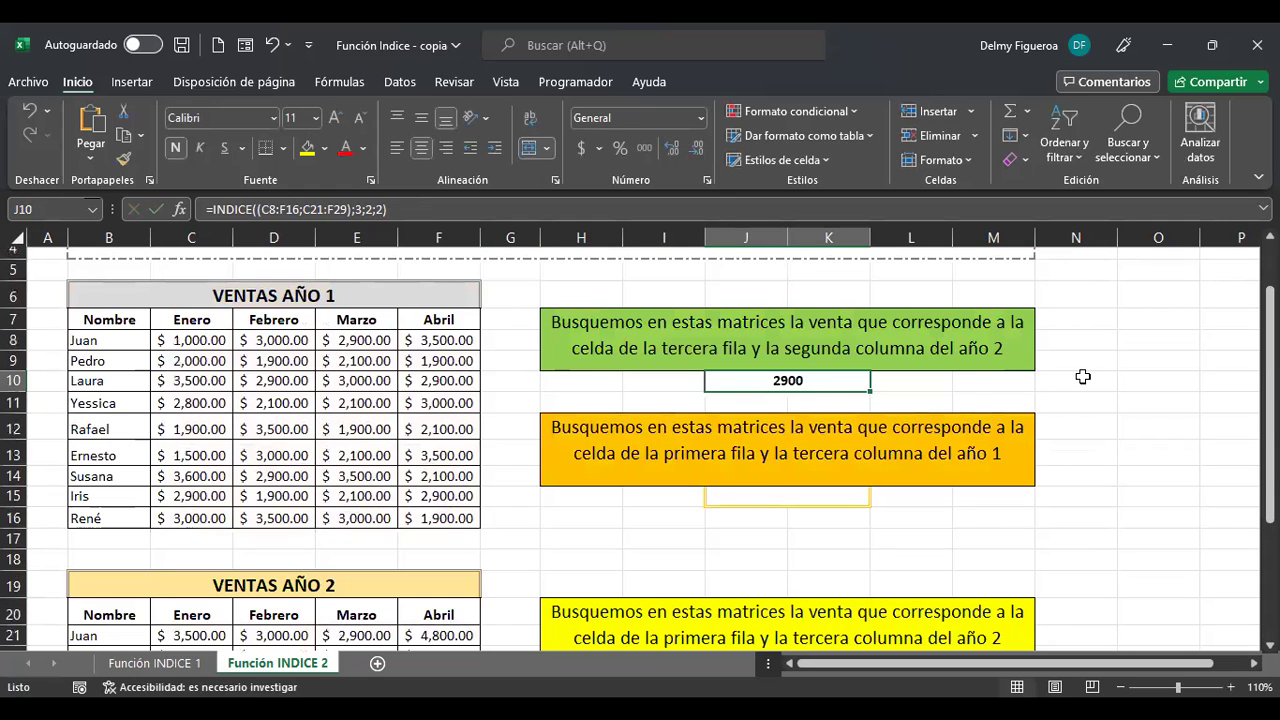
{"action": "key", "text": "F2"}
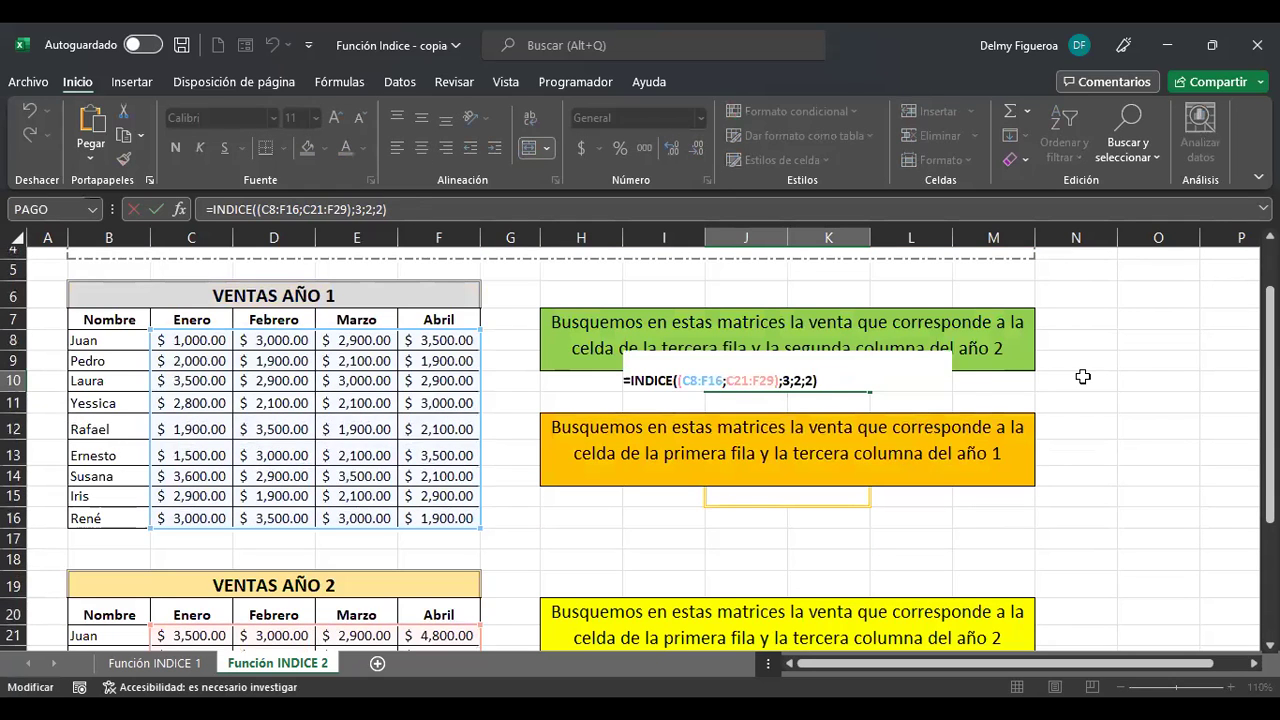
{"action": "key", "text": "Return"}
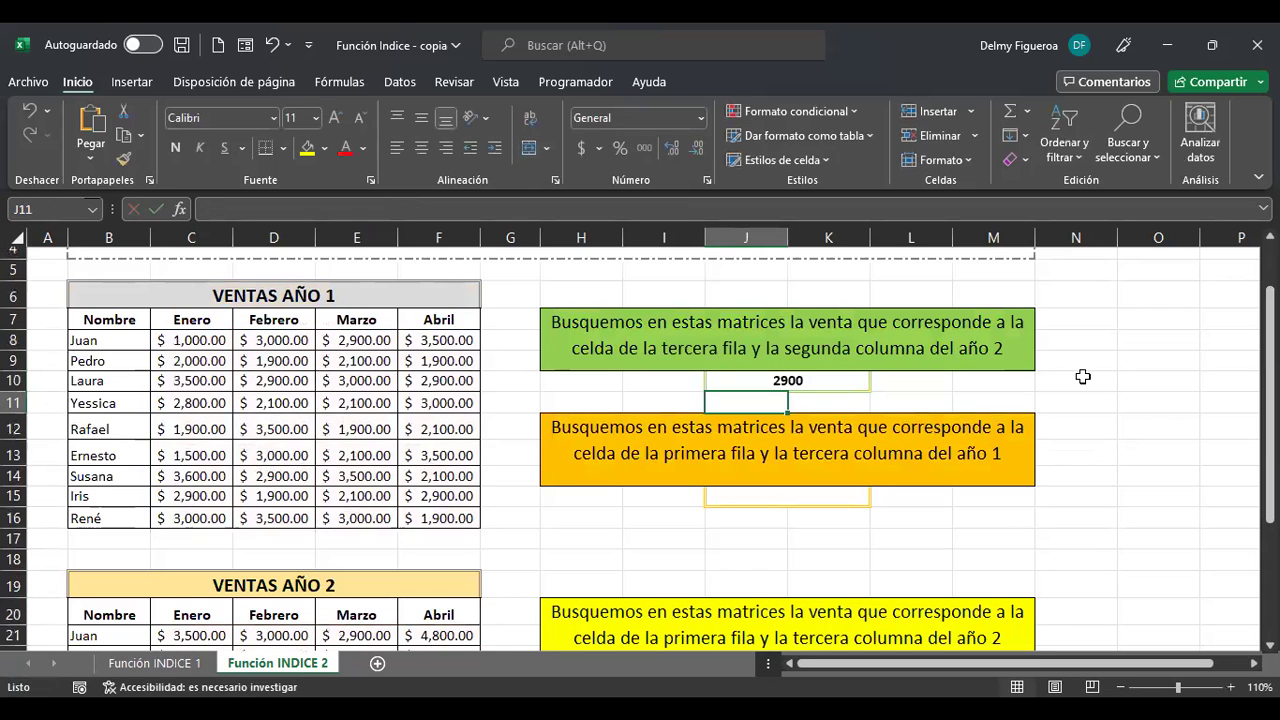
Step: Highlight row 8 and column E together to locate the first-row, third-column sale of VENTAS AÑO 1 for the J15 exercise
{"action": "left_click", "coordinate": [812, 498]}
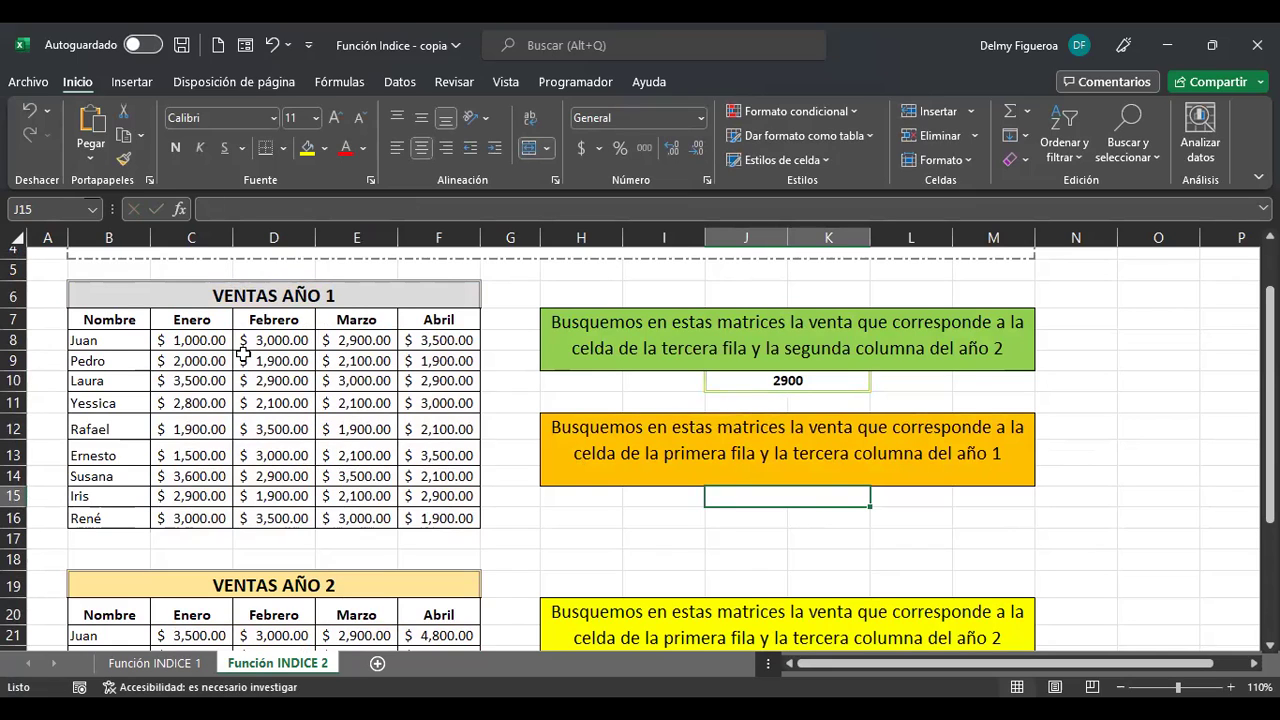
{"action": "left_click", "coordinate": [13, 340]}
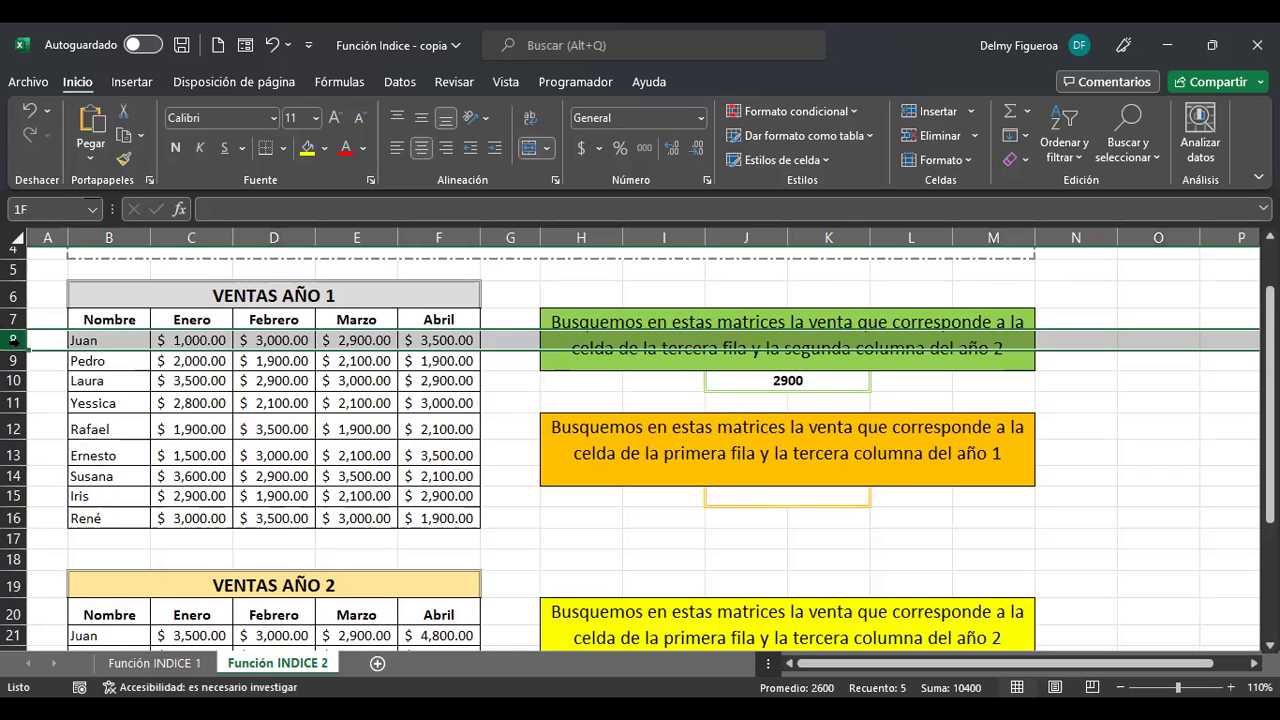
{"action": "left_click", "coordinate": [364, 238]}
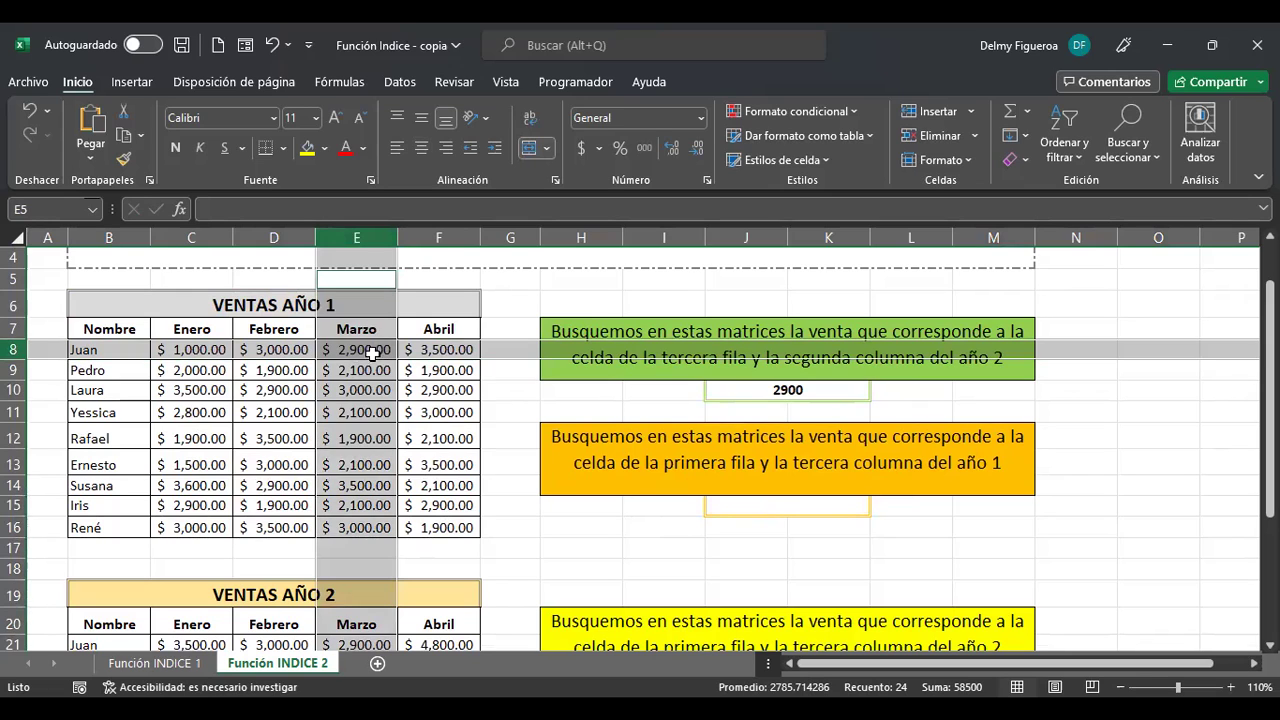
Step: Start an INDICE formula in J15 with a double opening parenthesis and the VENTAS AÑO 1 range C8:F16 as first reference
{"action": "left_click", "coordinate": [829, 508]}
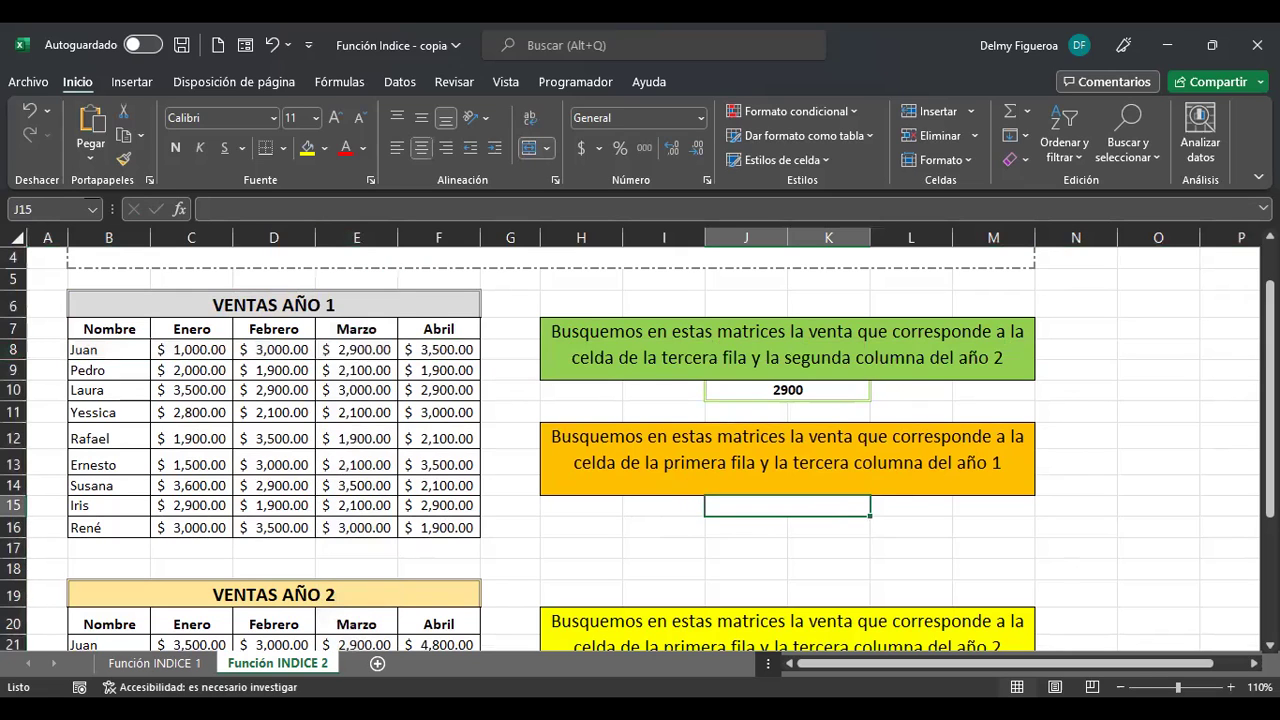
{"action": "type", "text": "+"}
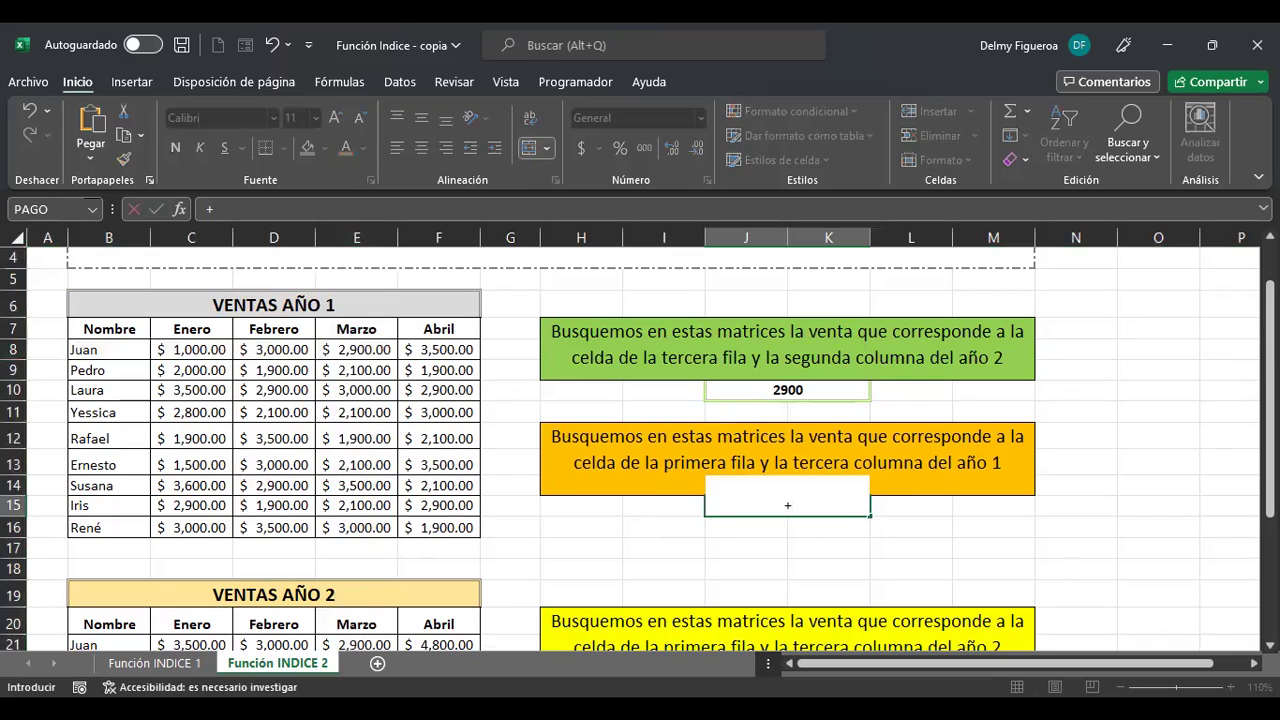
{"action": "type", "text": "indi"}
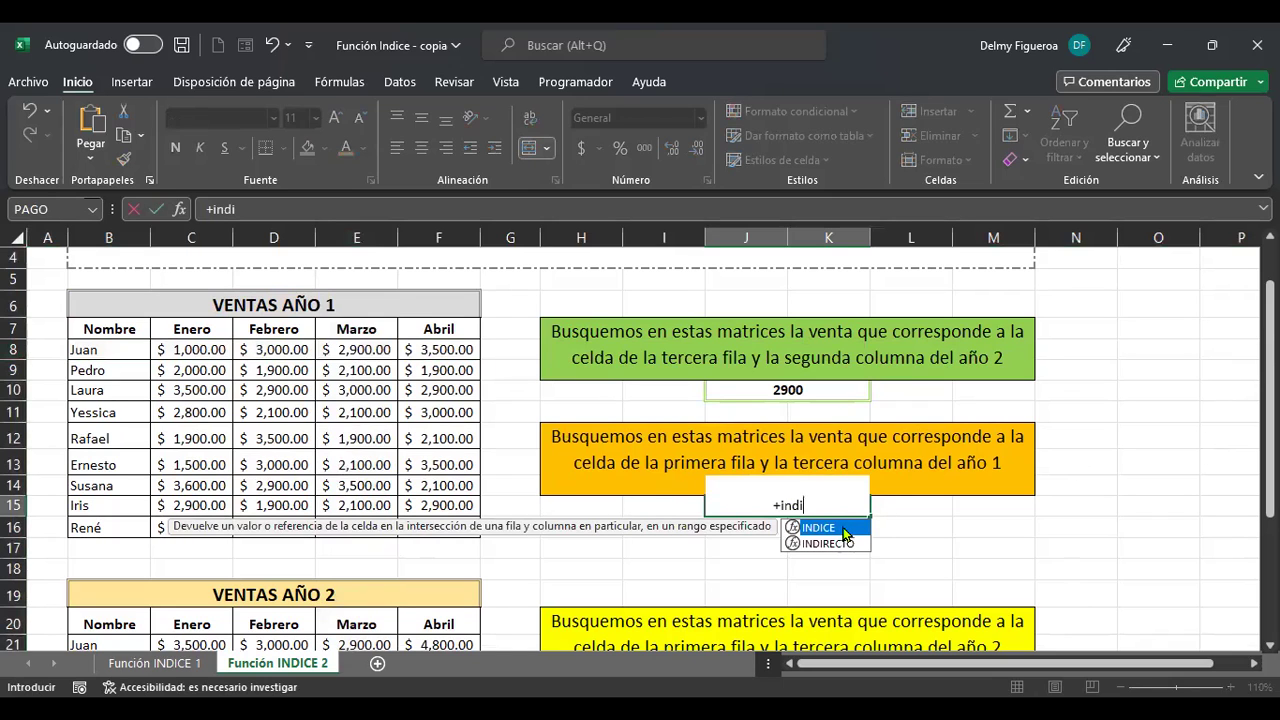
{"action": "double_click", "coordinate": [843, 530]}
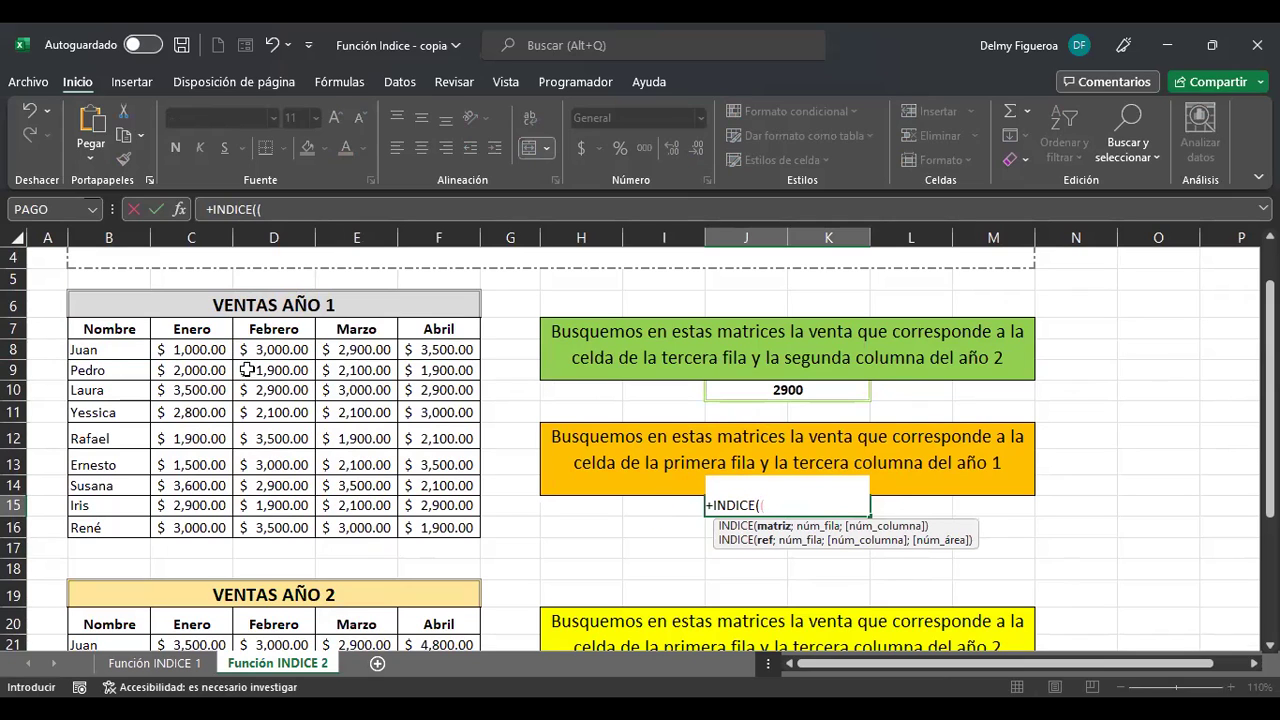
{"action": "left_click", "coordinate": [205, 349]}
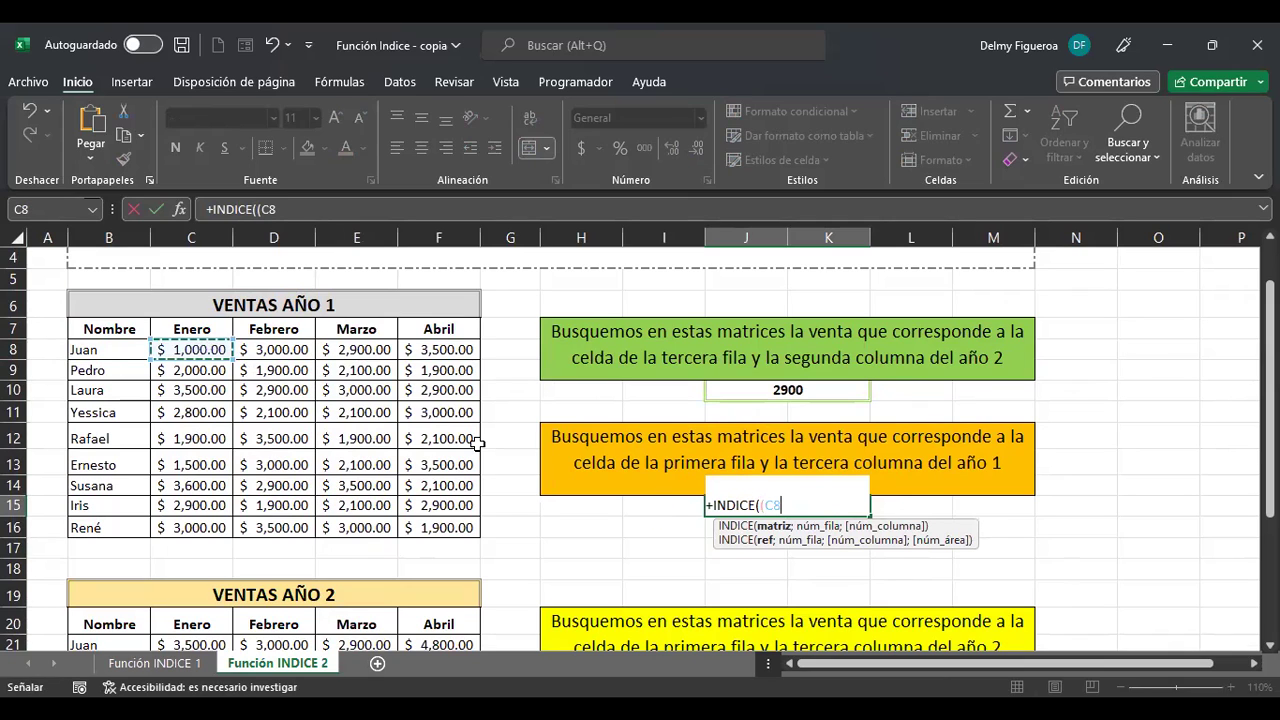
{"action": "left_click", "coordinate": [467, 527], "text": "shift"}
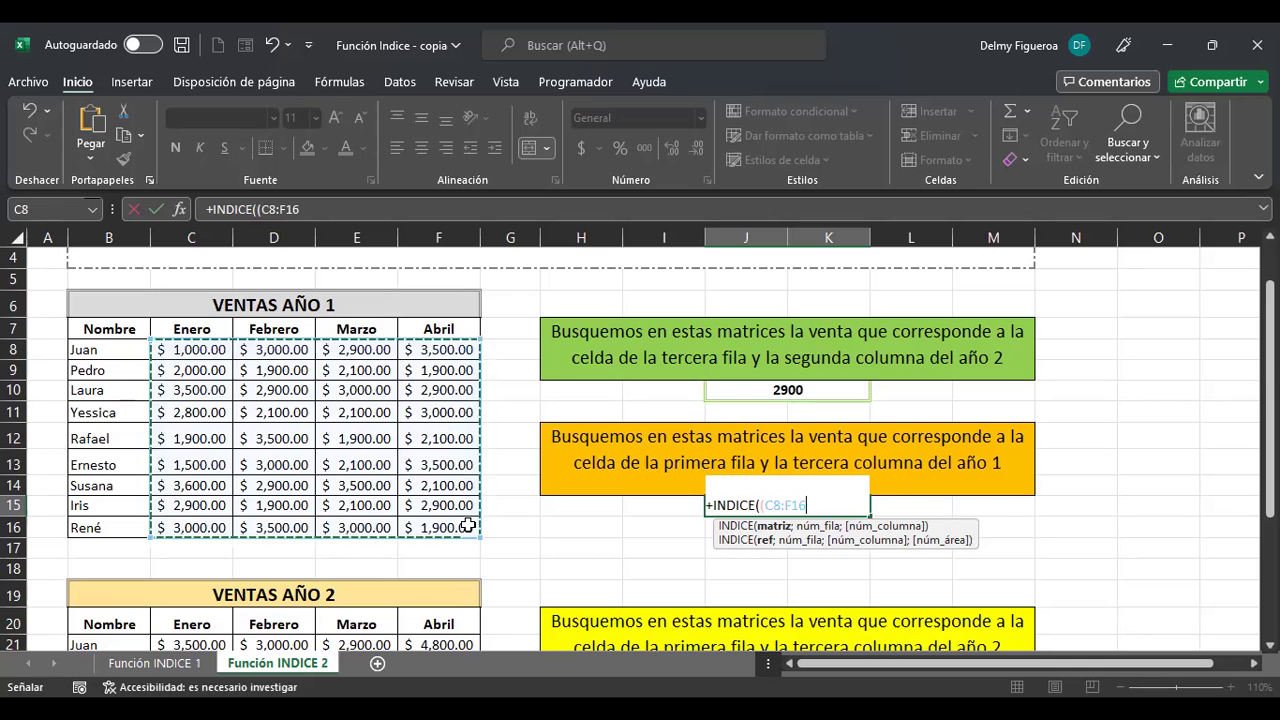
Step: Add the VENTAS AÑO 2 range C21:F29 as second reference in the J15 formula and close the reference group
{"action": "type", "text": ";"}
{"action": "scroll", "coordinate": [454, 431], "scroll_direction": "down", "scroll_amount": 1}
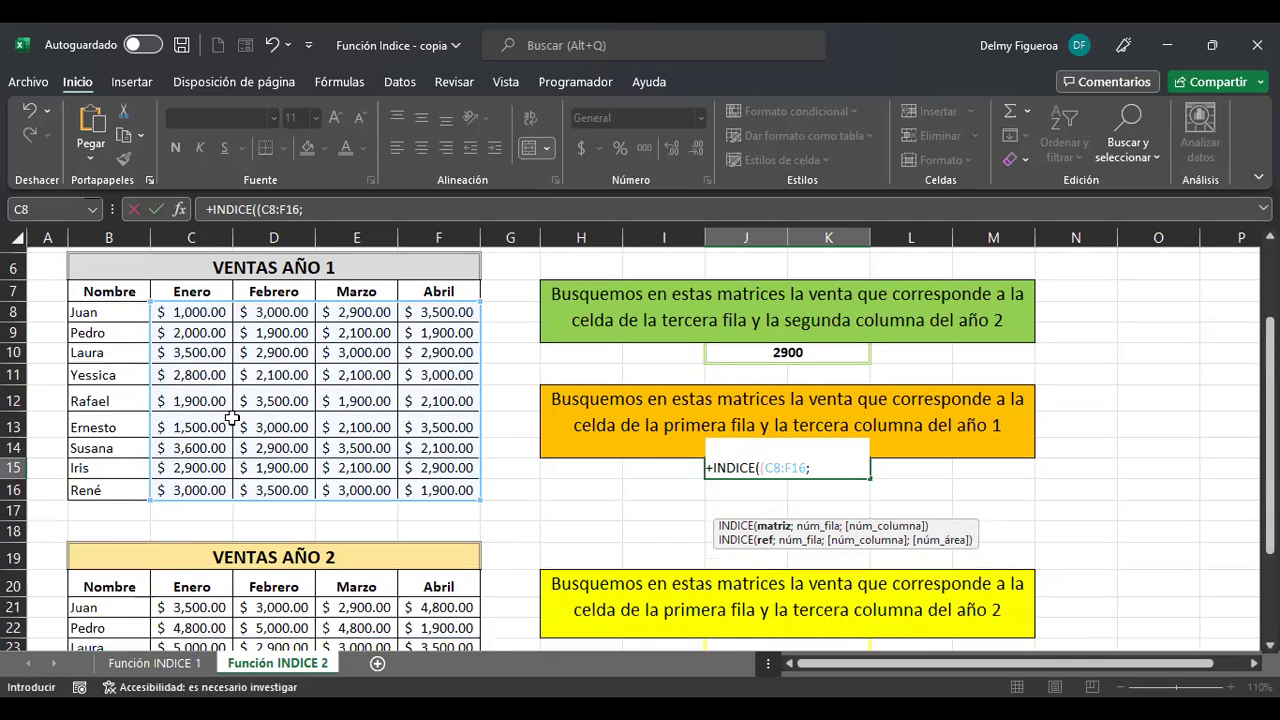
{"action": "scroll", "coordinate": [232, 418], "scroll_direction": "down", "scroll_amount": 3}
{"action": "left_click_drag", "start_coordinate": [184, 396], "coordinate": [443, 570]}
{"action": "scroll", "coordinate": [1032, 562], "scroll_direction": "up", "scroll_amount": 3}
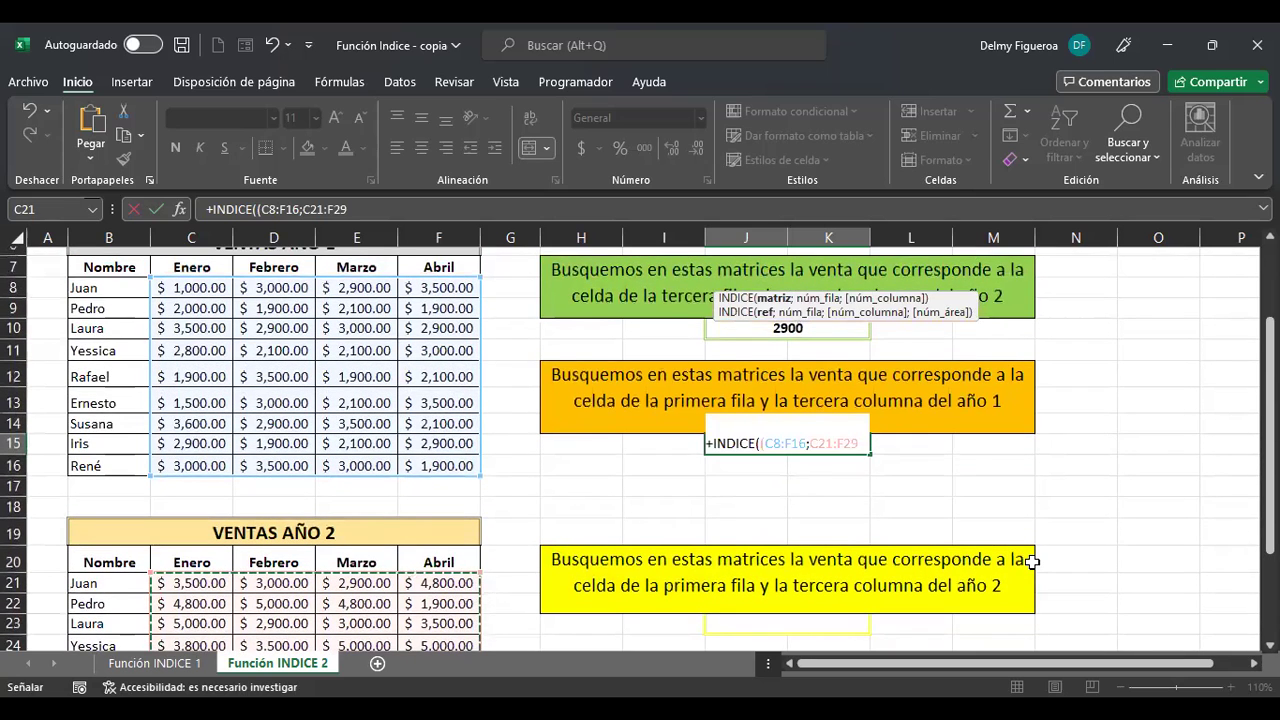
{"action": "type", "text": ")"}
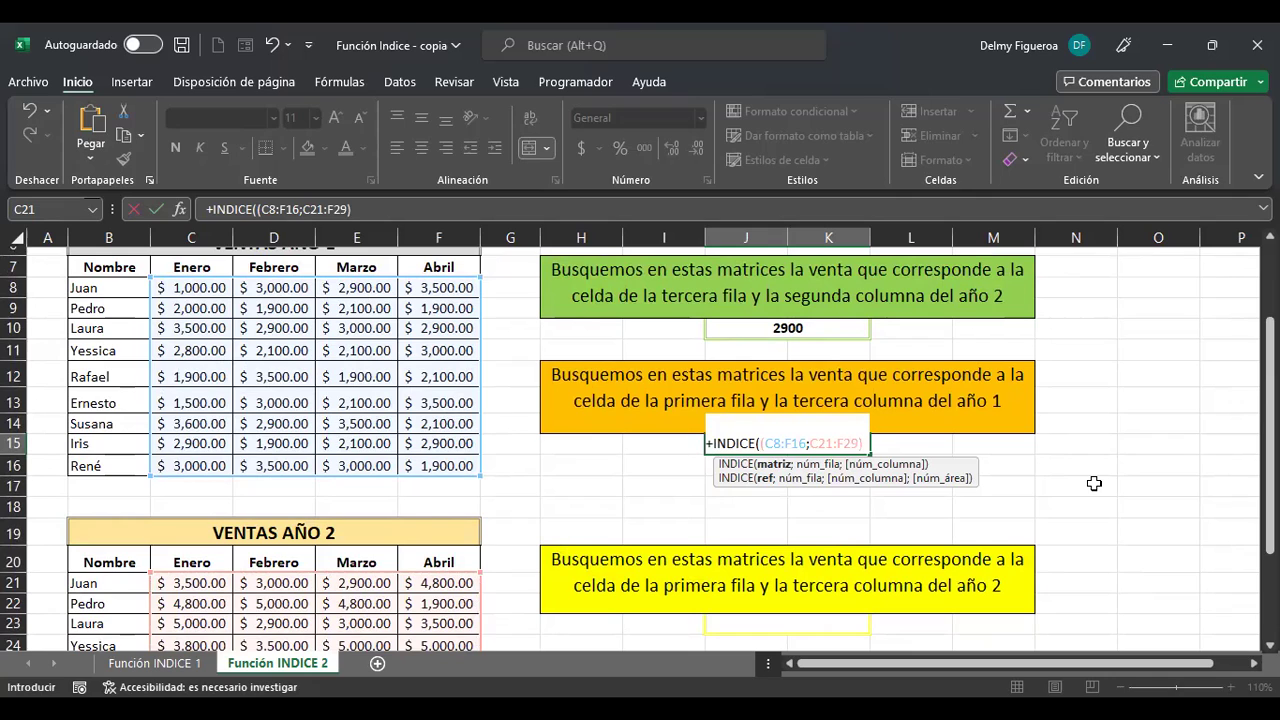
Step: Complete the J15 INDICE formula with row 1, column 3 and area 1, and enter it
{"action": "type", "text": ";"}
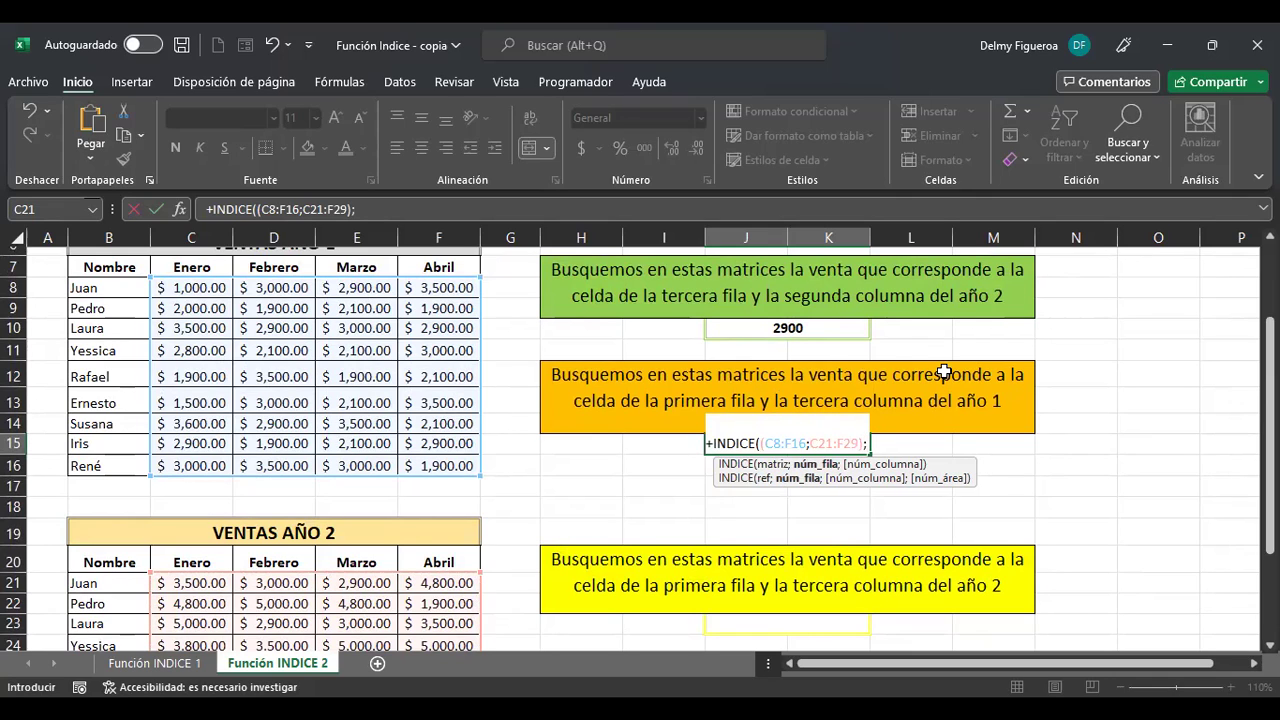
{"action": "type", "text": "1"}
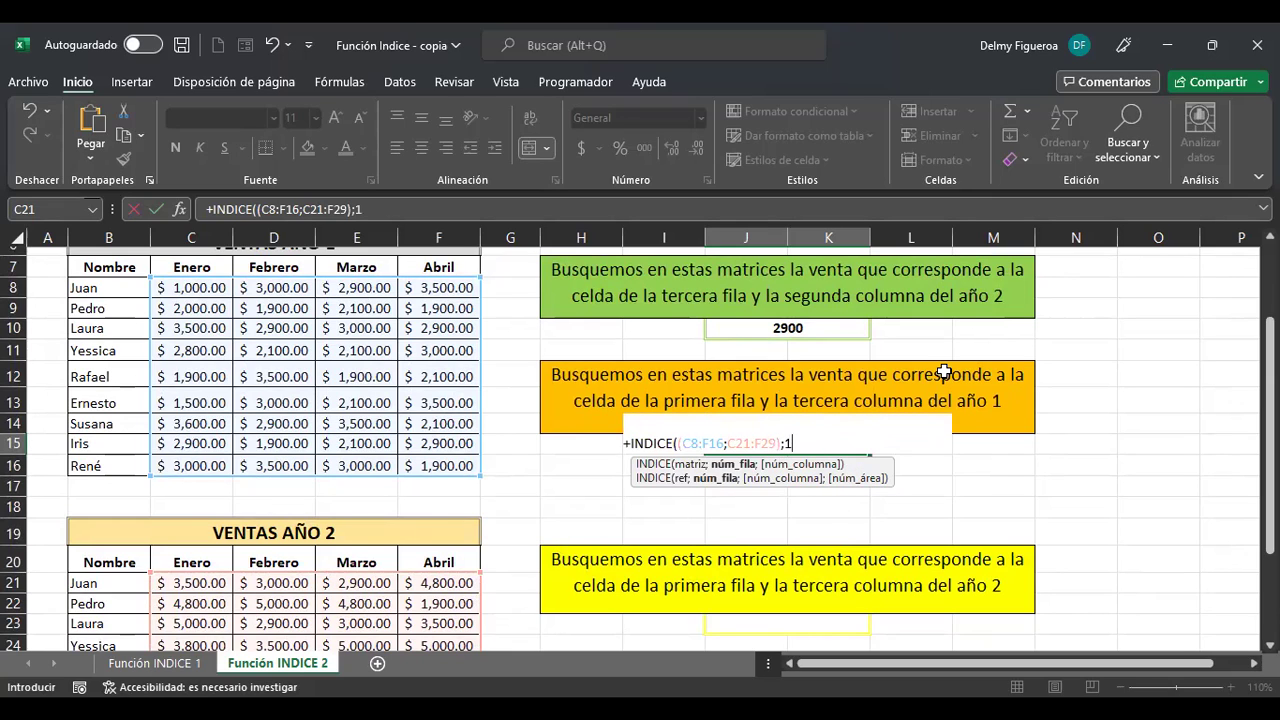
{"action": "type", "text": ";"}
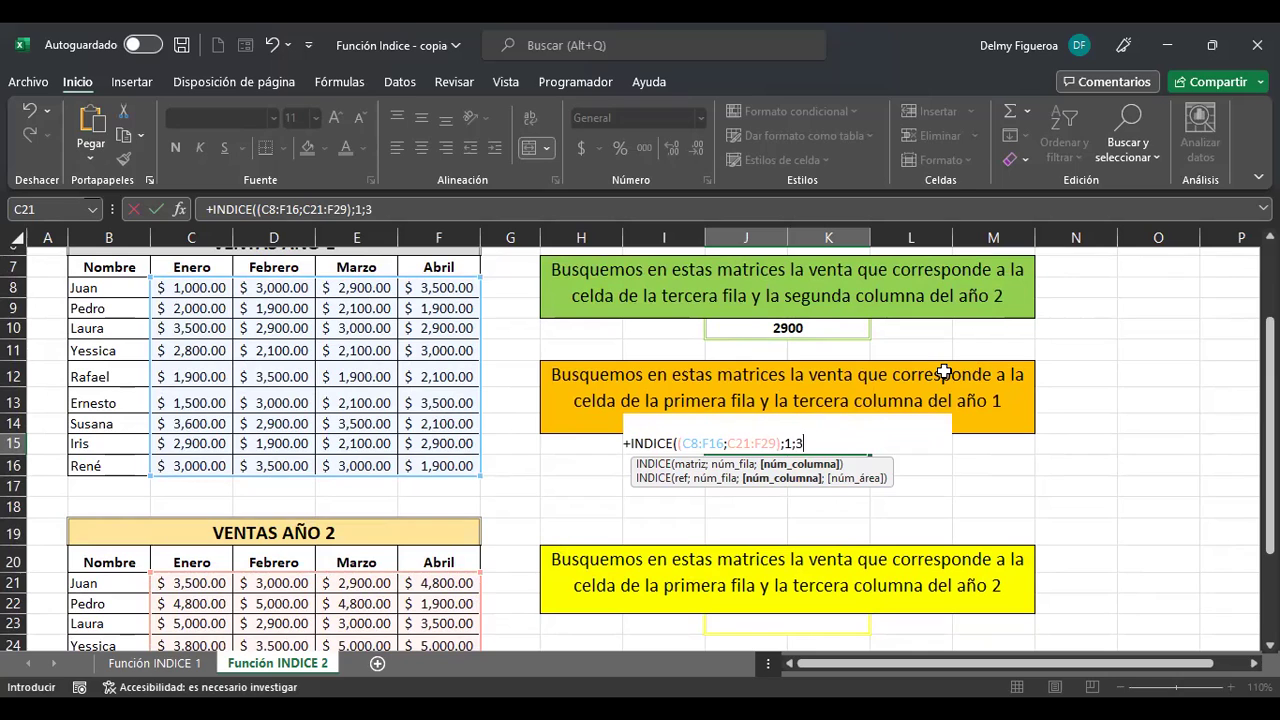
{"action": "type", "text": "3;1"}
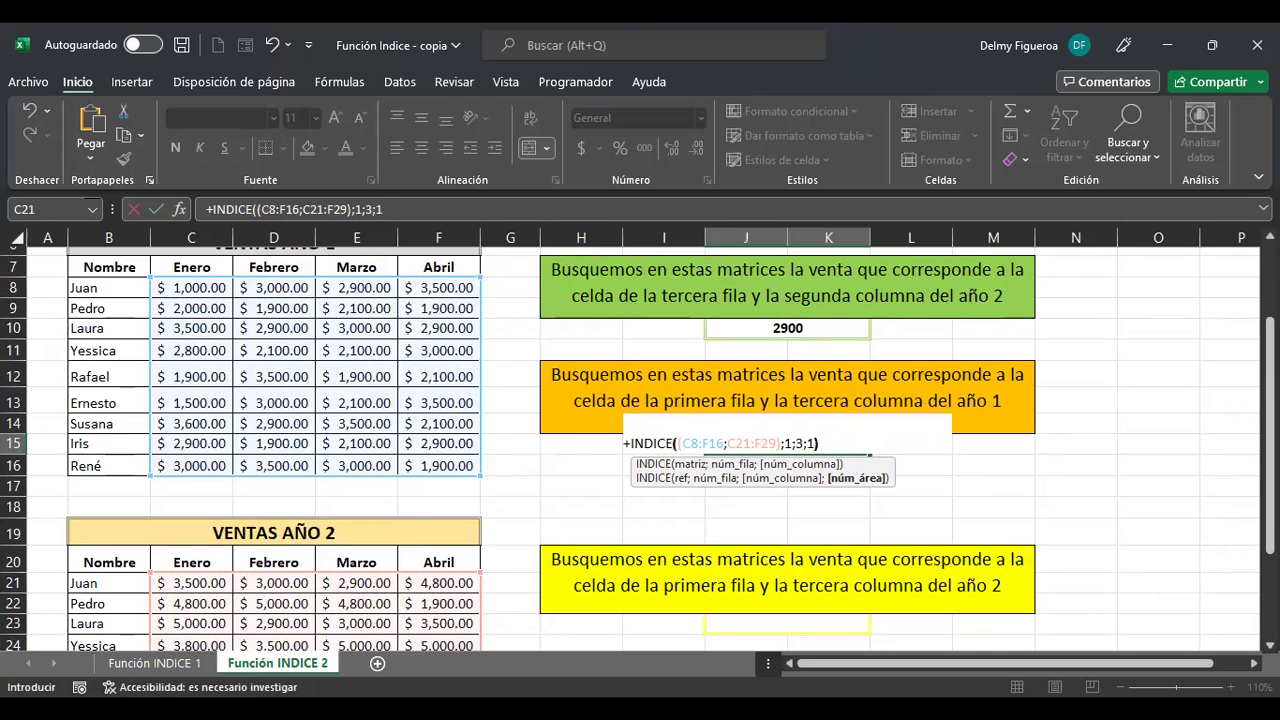
{"action": "type", "text": ")"}
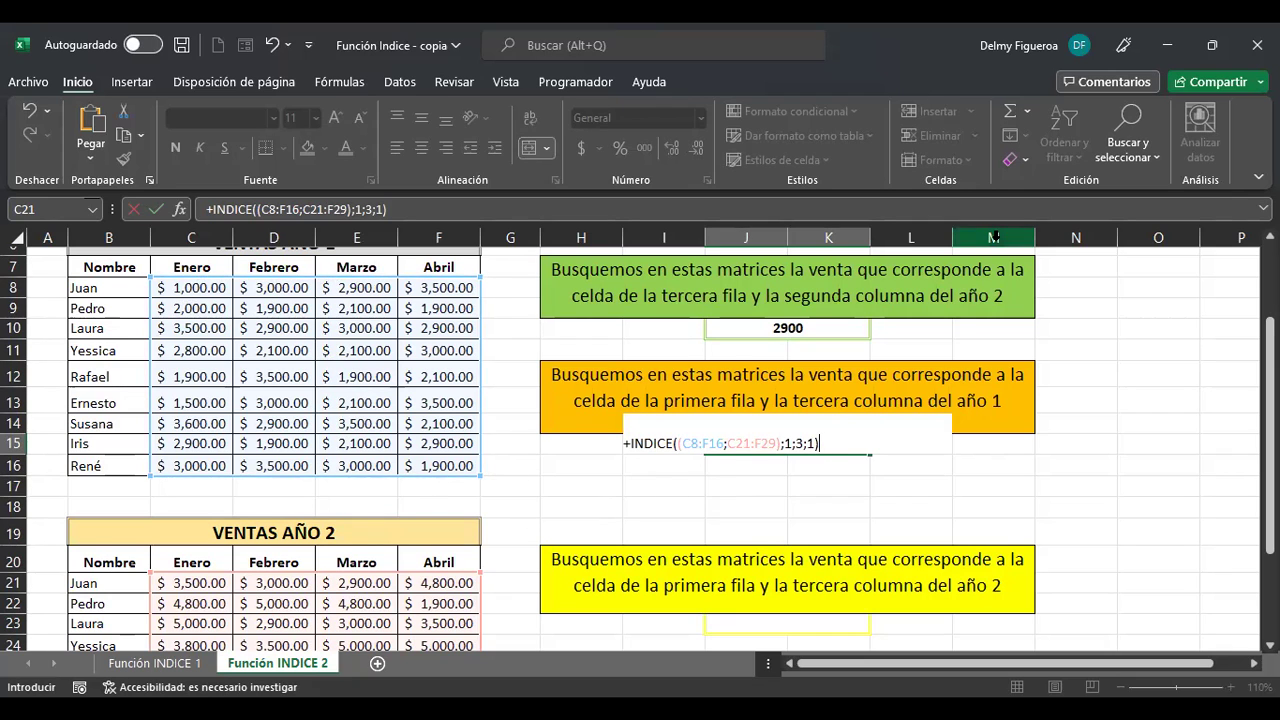
{"action": "key", "text": "Return"}
{"action": "key", "text": "Up"}
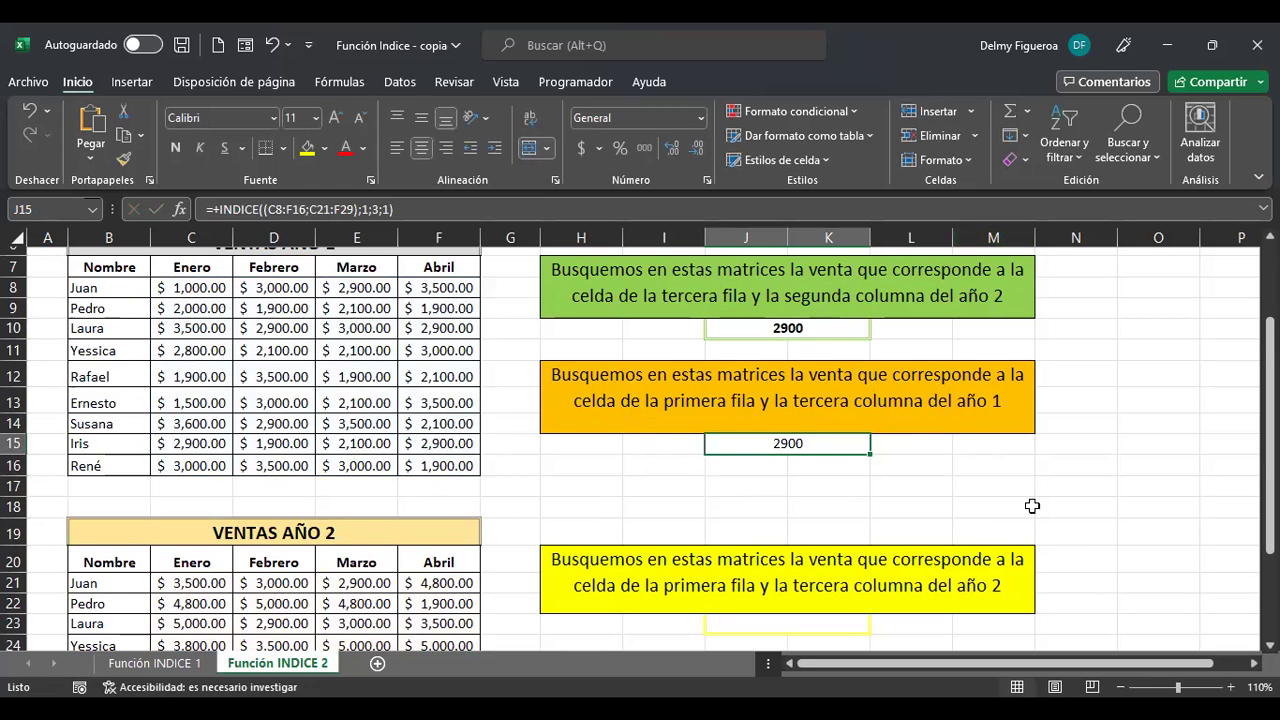
Step: Start an INDICE formula in J23 with the VENTAS AÑO 1 range C8:F16 as its first reference
{"action": "scroll", "coordinate": [1032, 505], "scroll_direction": "down", "scroll_amount": 1}
{"action": "scroll", "coordinate": [1032, 505], "scroll_direction": "down", "scroll_amount": 1}
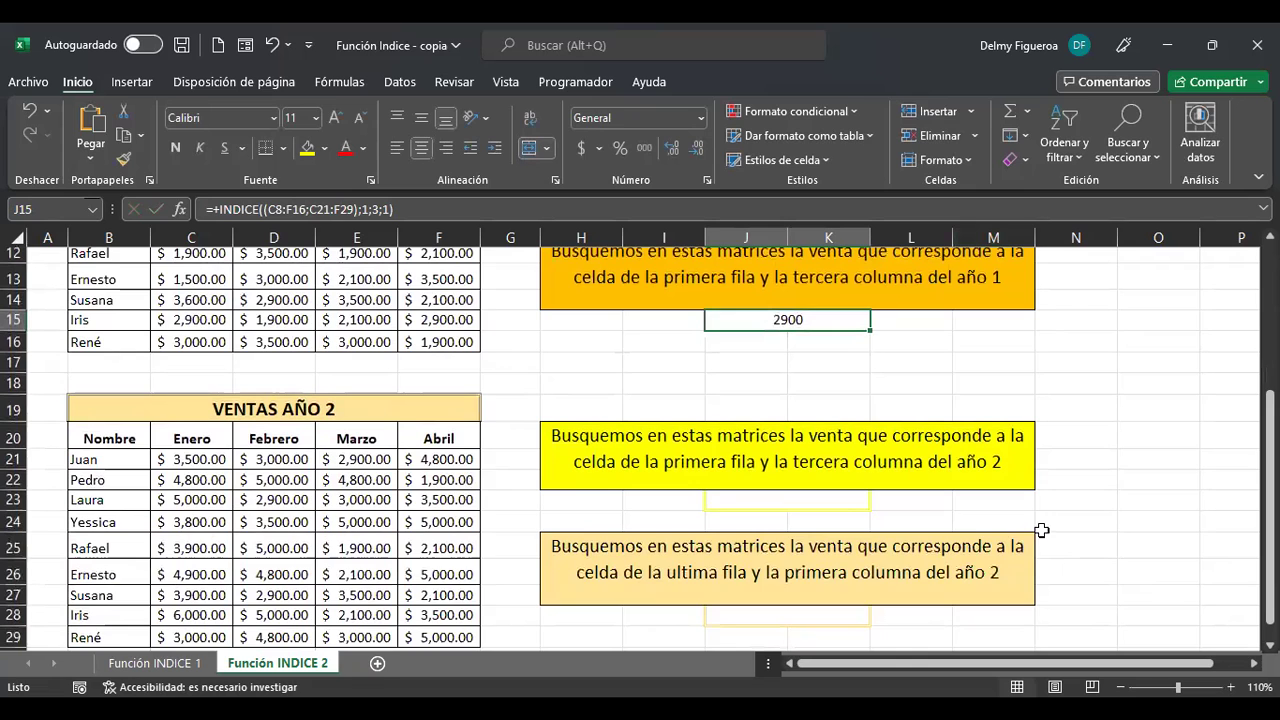
{"action": "scroll", "coordinate": [1011, 531], "scroll_direction": "down", "scroll_amount": 1}
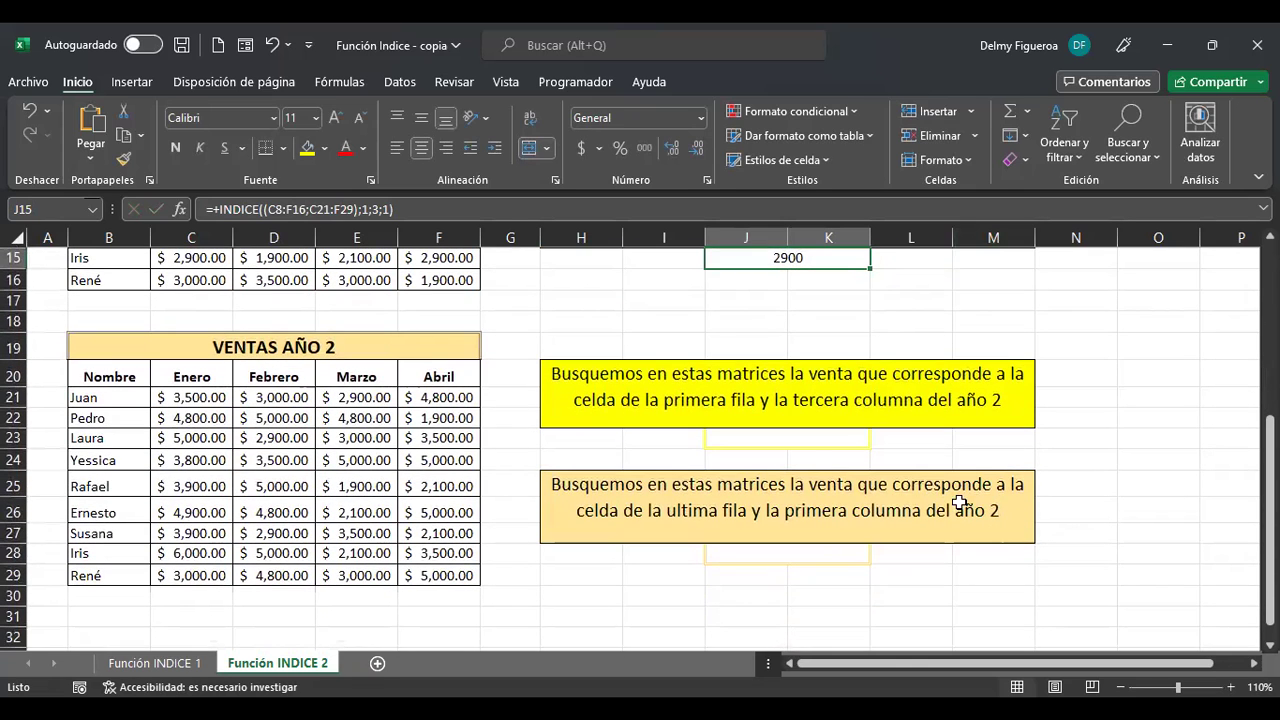
{"action": "left_click", "coordinate": [828, 442]}
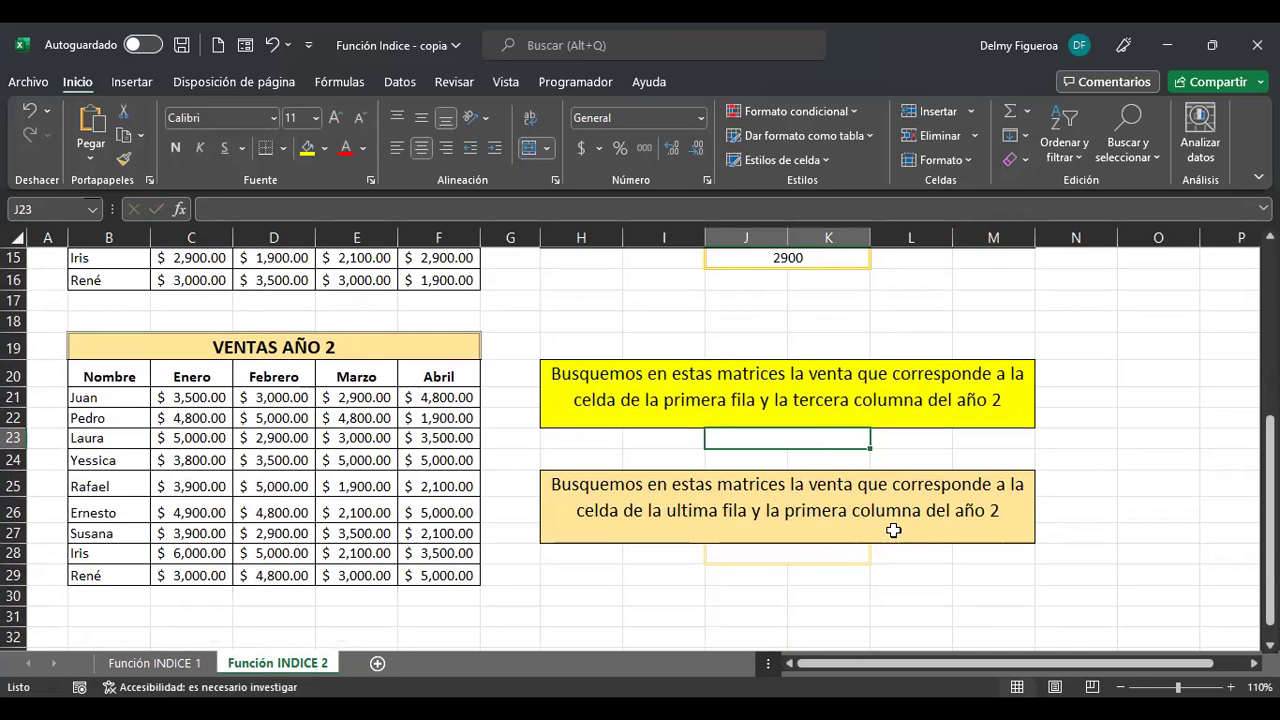
{"action": "scroll", "coordinate": [893, 531], "scroll_direction": "up", "scroll_amount": 1}
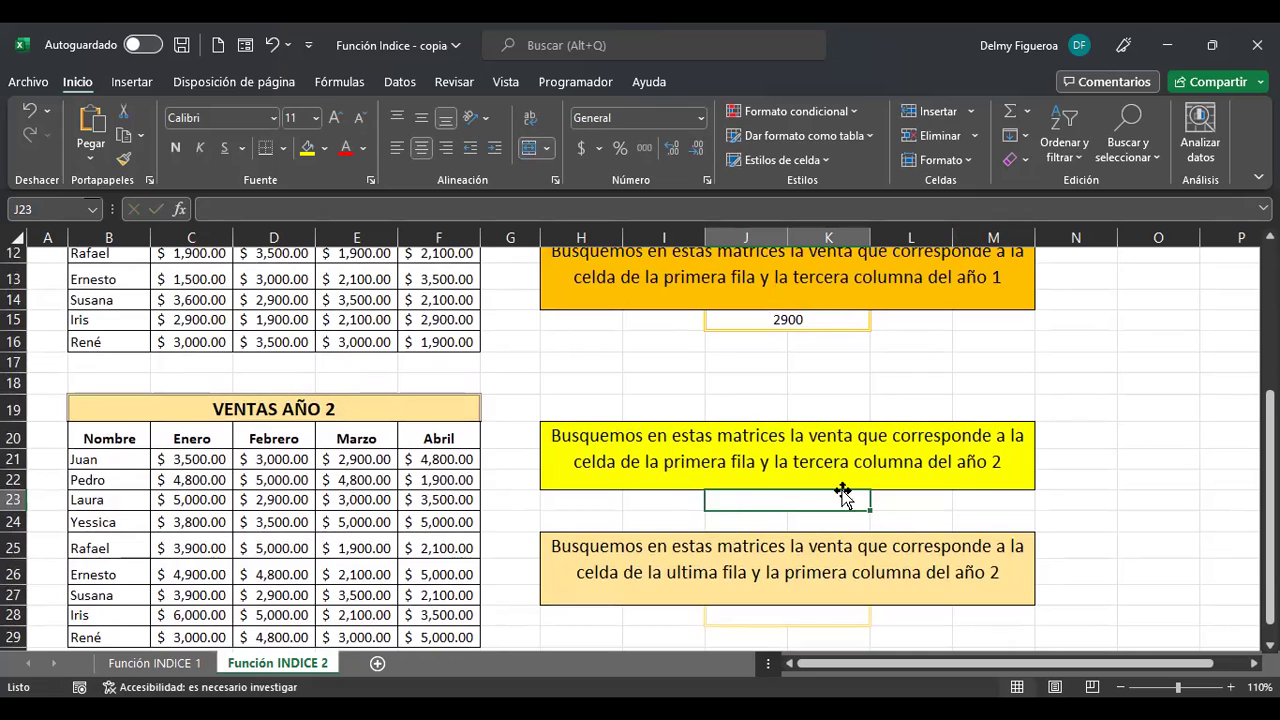
{"action": "type", "text": "+"}
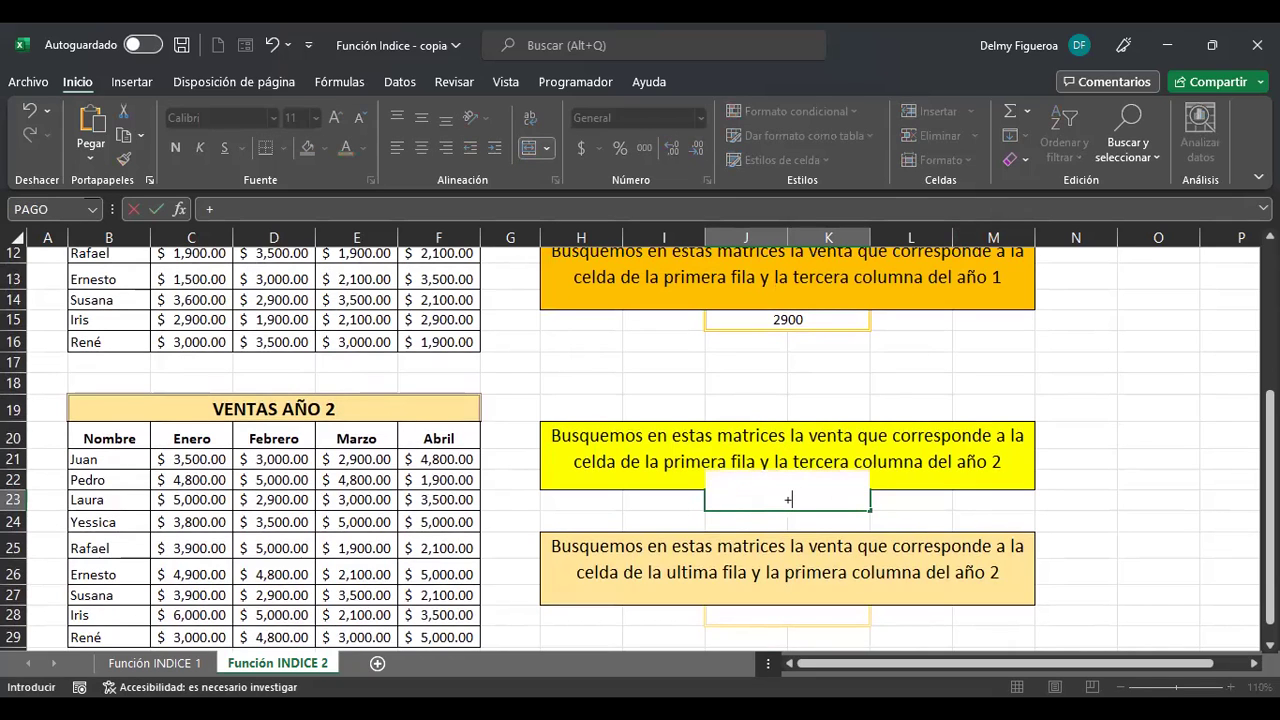
{"action": "type", "text": "indi"}
{"action": "double_click", "coordinate": [832, 520]}
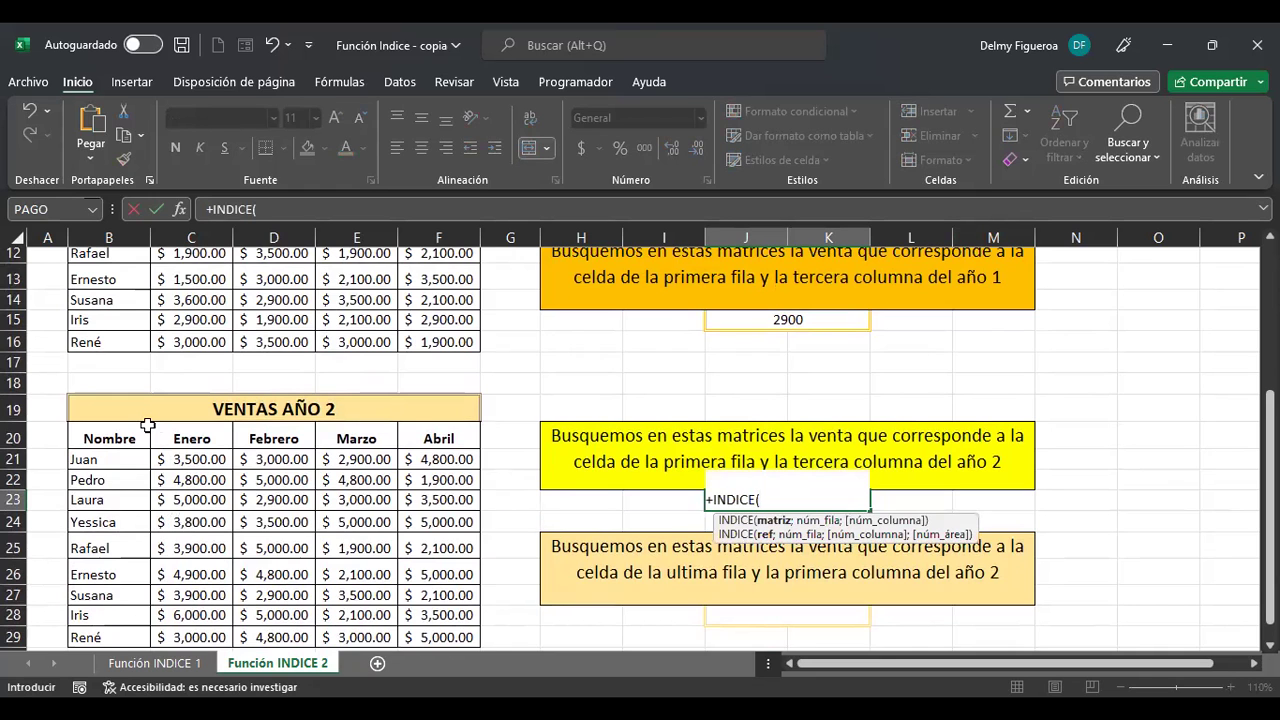
{"action": "scroll", "coordinate": [230, 426], "scroll_direction": "up", "scroll_amount": 2}
{"action": "left_click", "coordinate": [193, 289]}
{"action": "left_click", "coordinate": [465, 463], "text": "shift"}
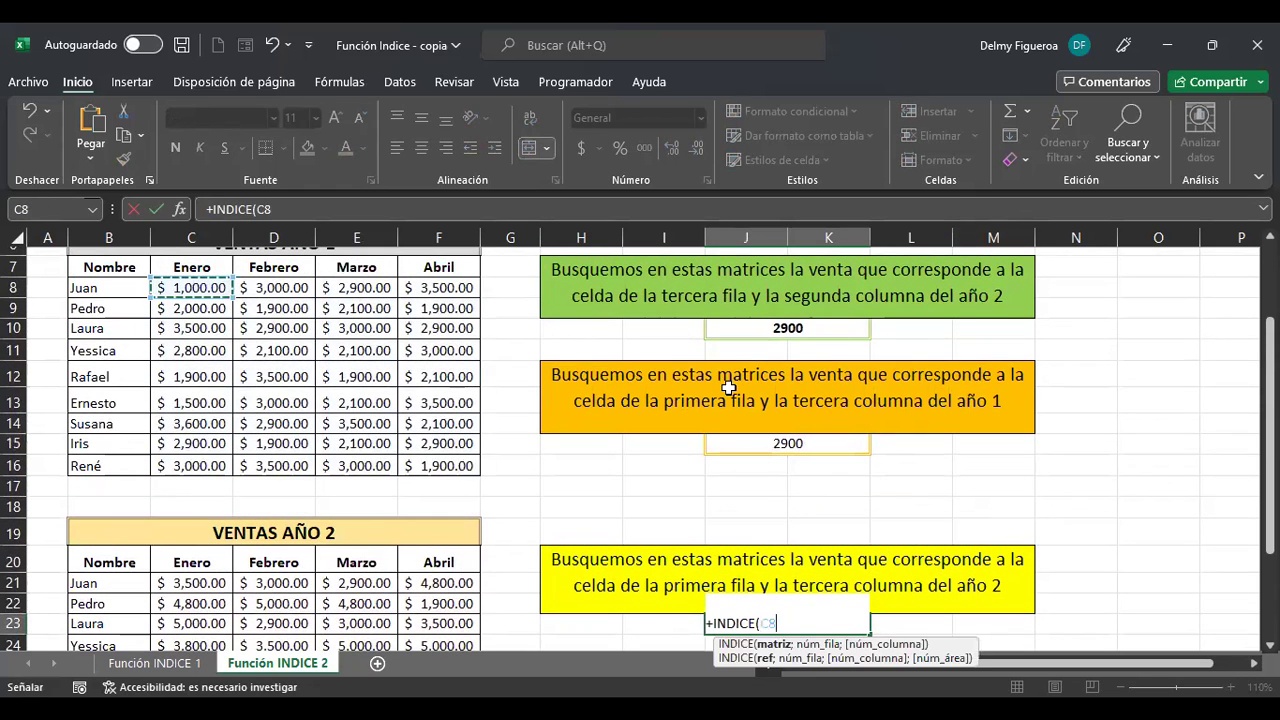
Step: Insert the missing second opening parenthesis in the J23 formula, add VENTAS AÑO 2 range C21:F29 as second reference, and close the group
{"action": "type", "text": ";"}
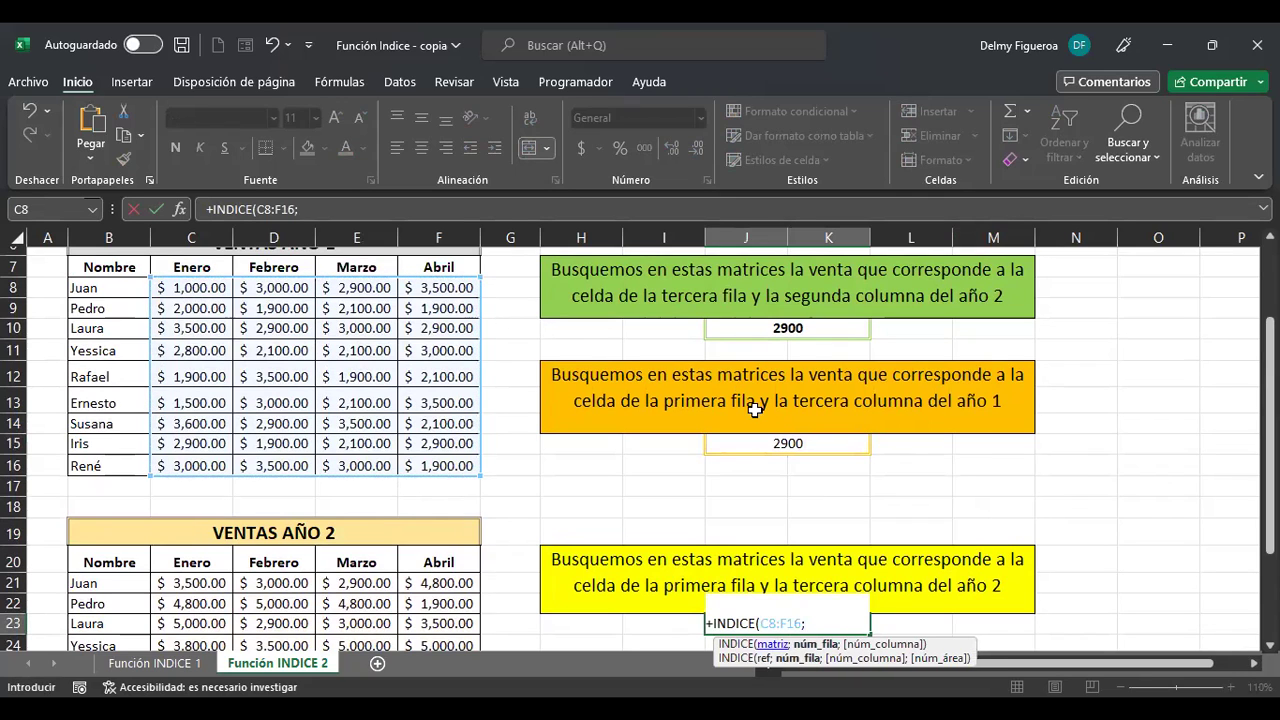
{"action": "left_click", "coordinate": [758, 623]}
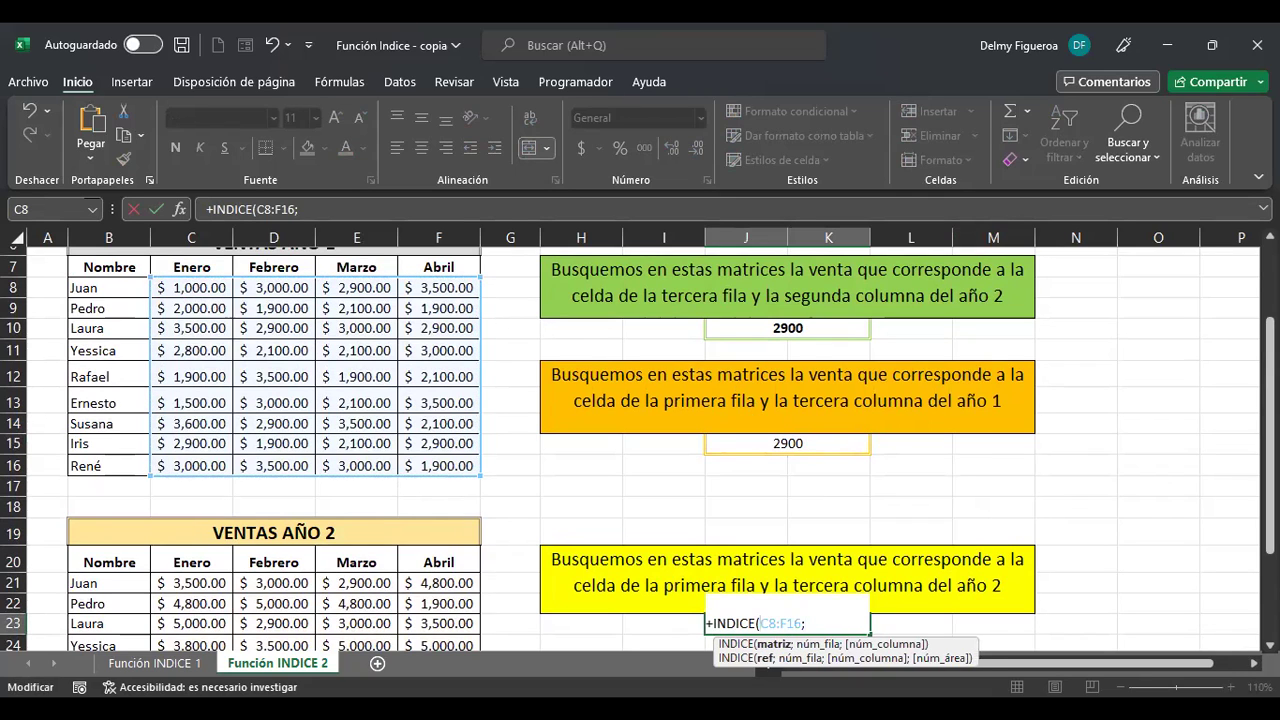
{"action": "type", "text": "("}
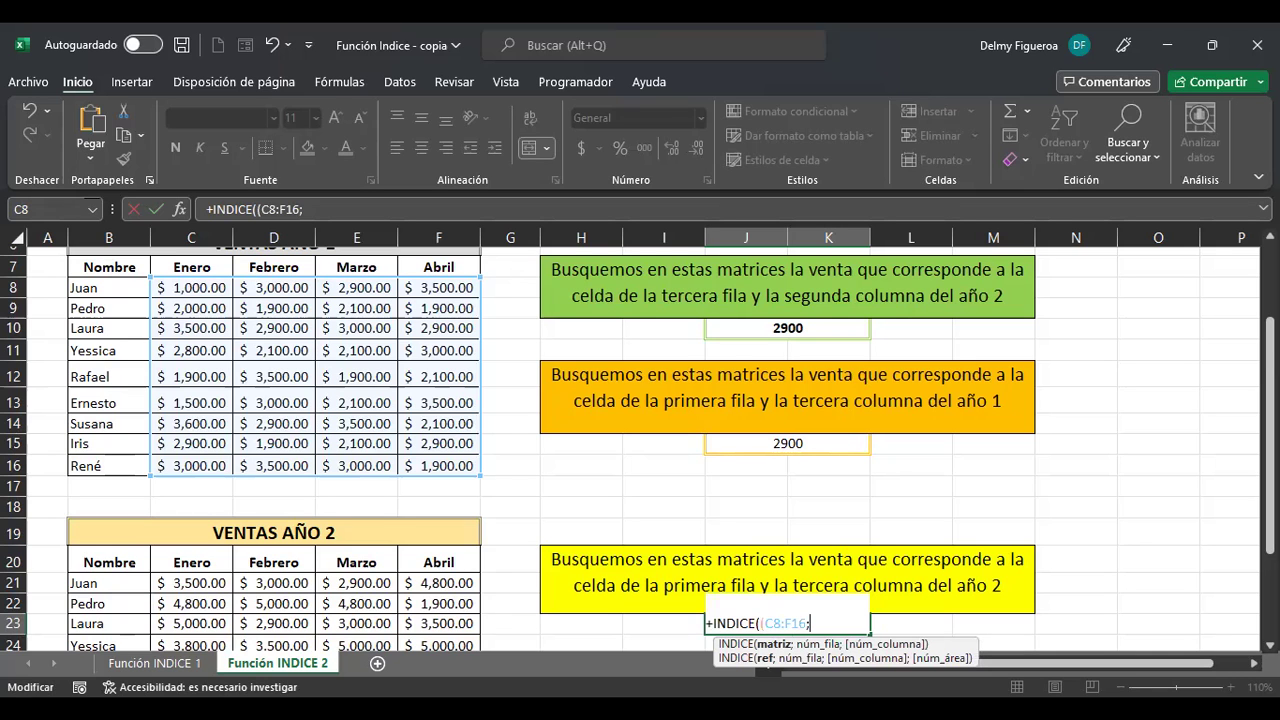
{"action": "scroll", "coordinate": [630, 448], "scroll_direction": "down", "scroll_amount": 2}
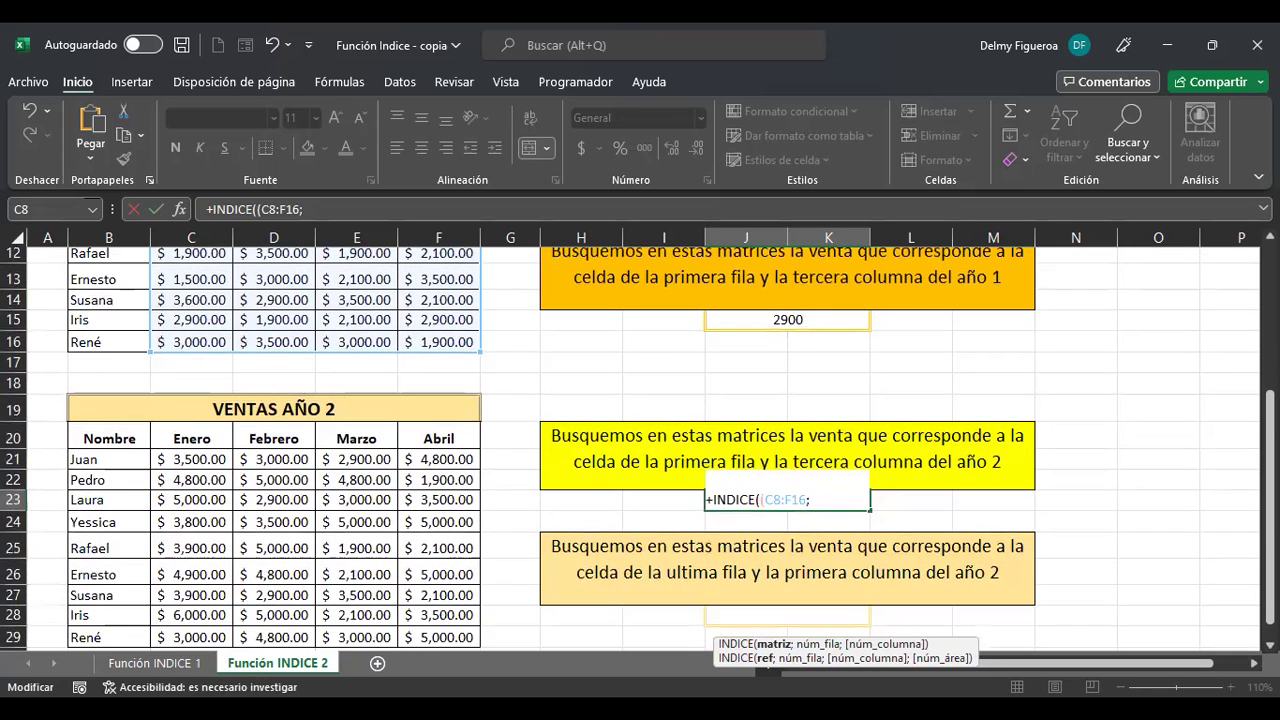
{"action": "scroll", "coordinate": [176, 396], "scroll_direction": "down", "scroll_amount": 1}
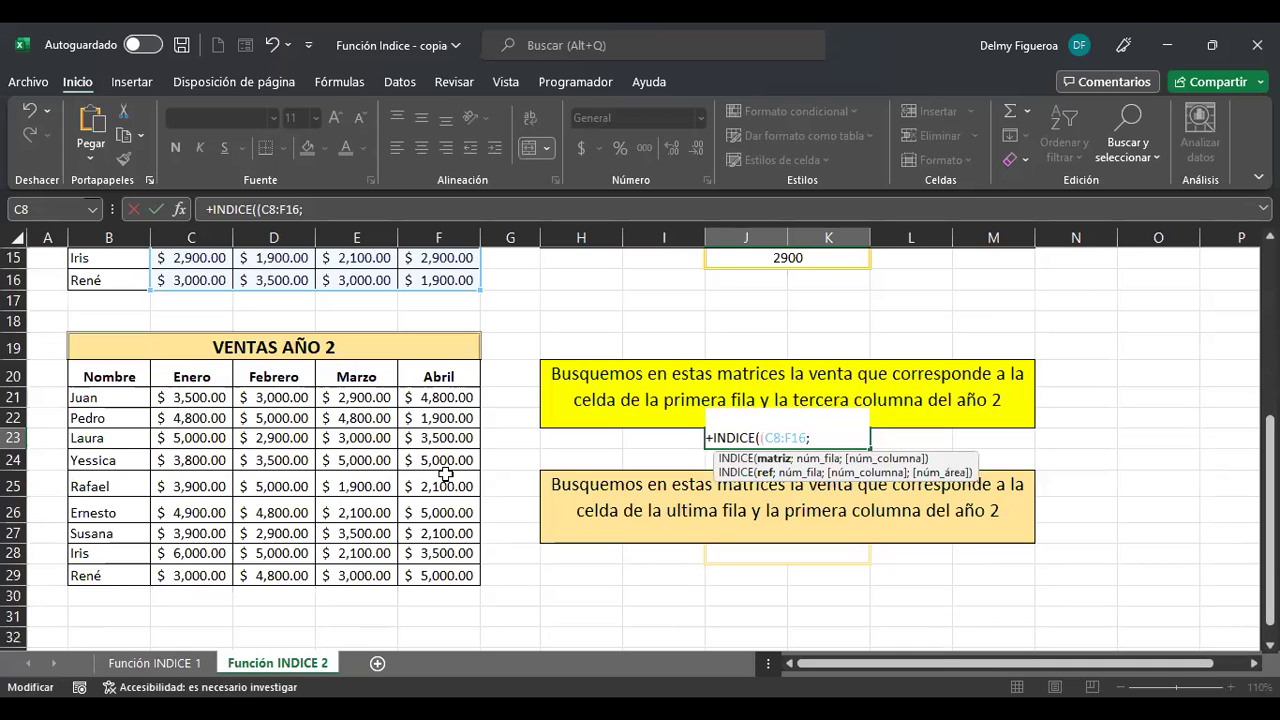
{"action": "left_click_drag", "start_coordinate": [190, 397], "coordinate": [454, 578]}
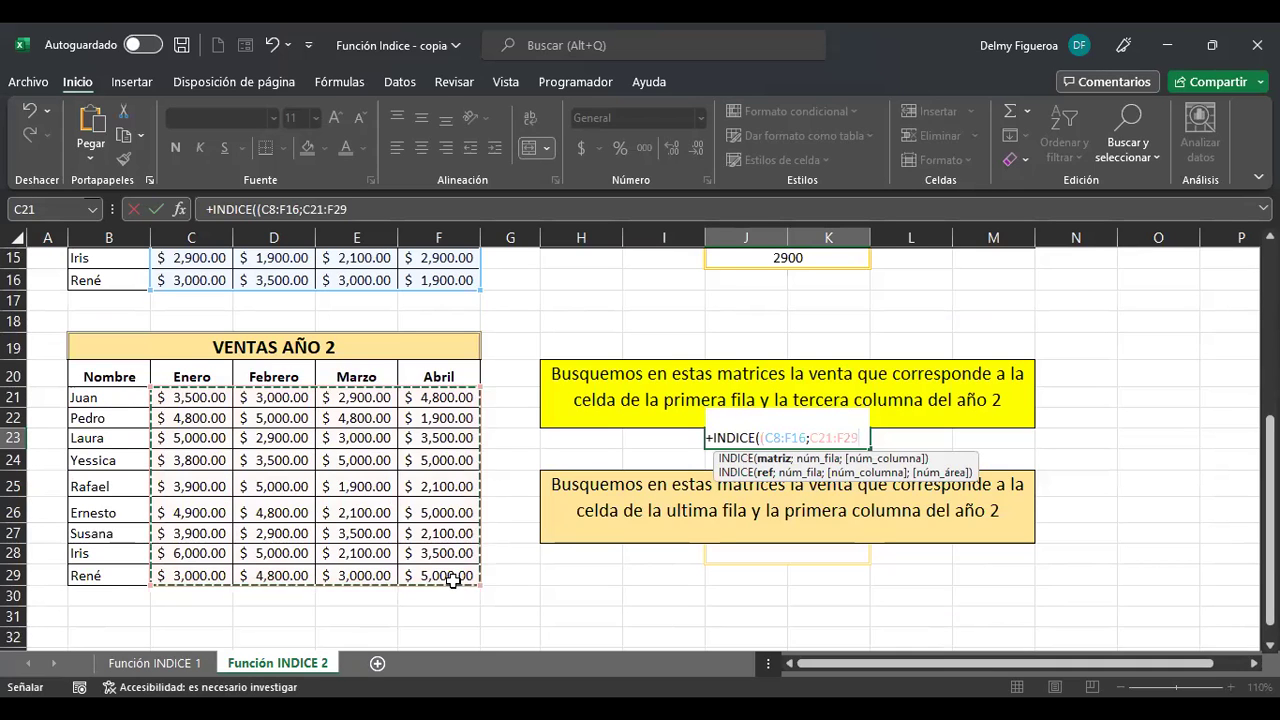
{"action": "type", "text": ")"}
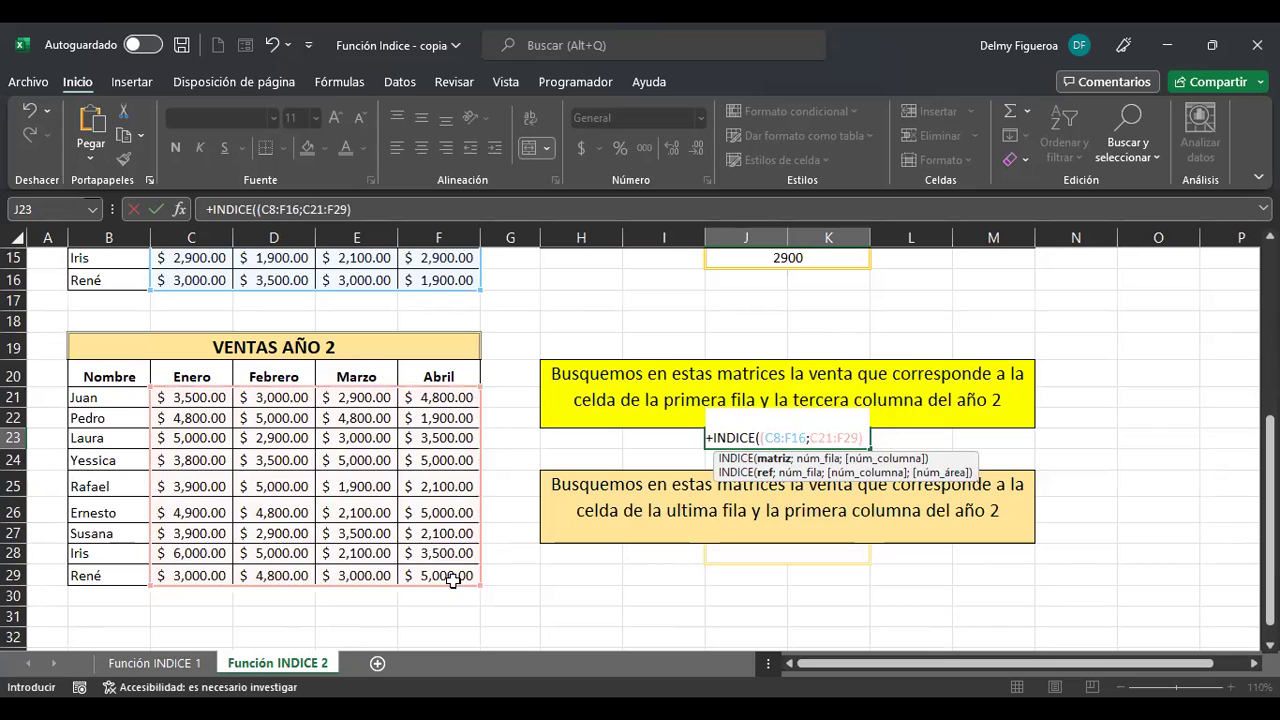
Step: Complete the J23 INDICE formula with row 1, column 3 and area 2, and enter it
{"action": "type", "text": ";"}
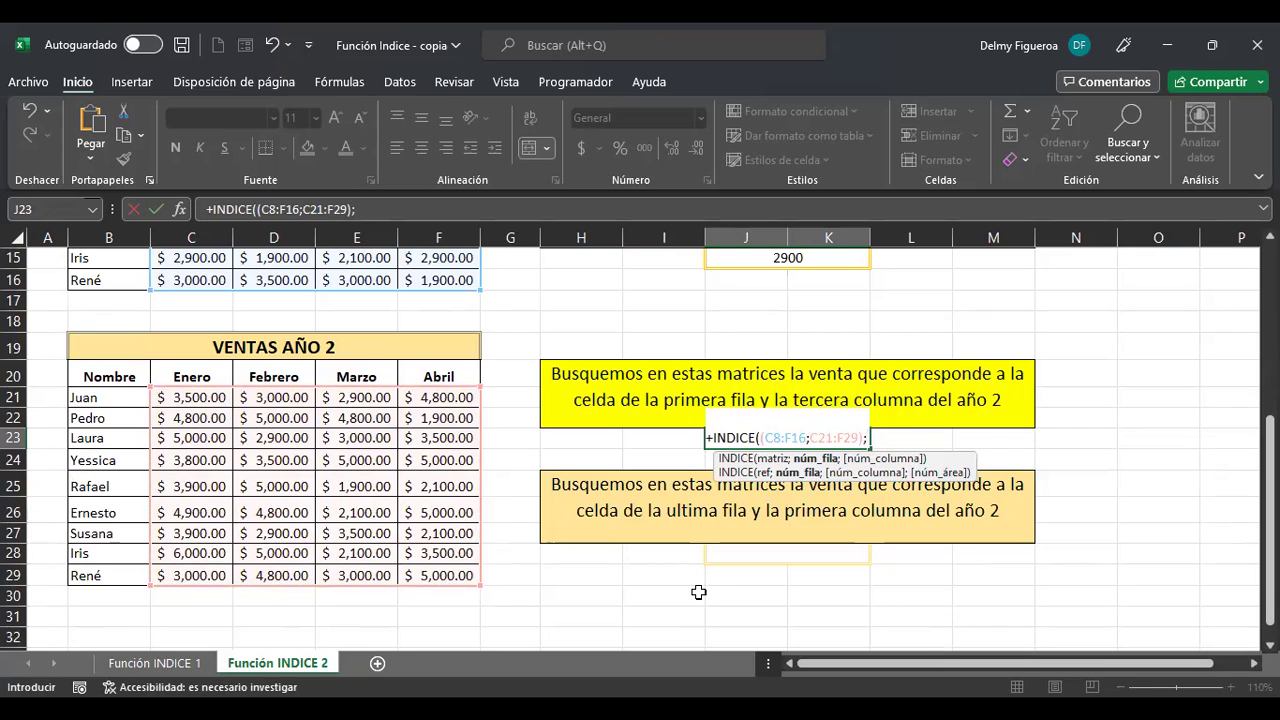
{"action": "type", "text": "1;"}
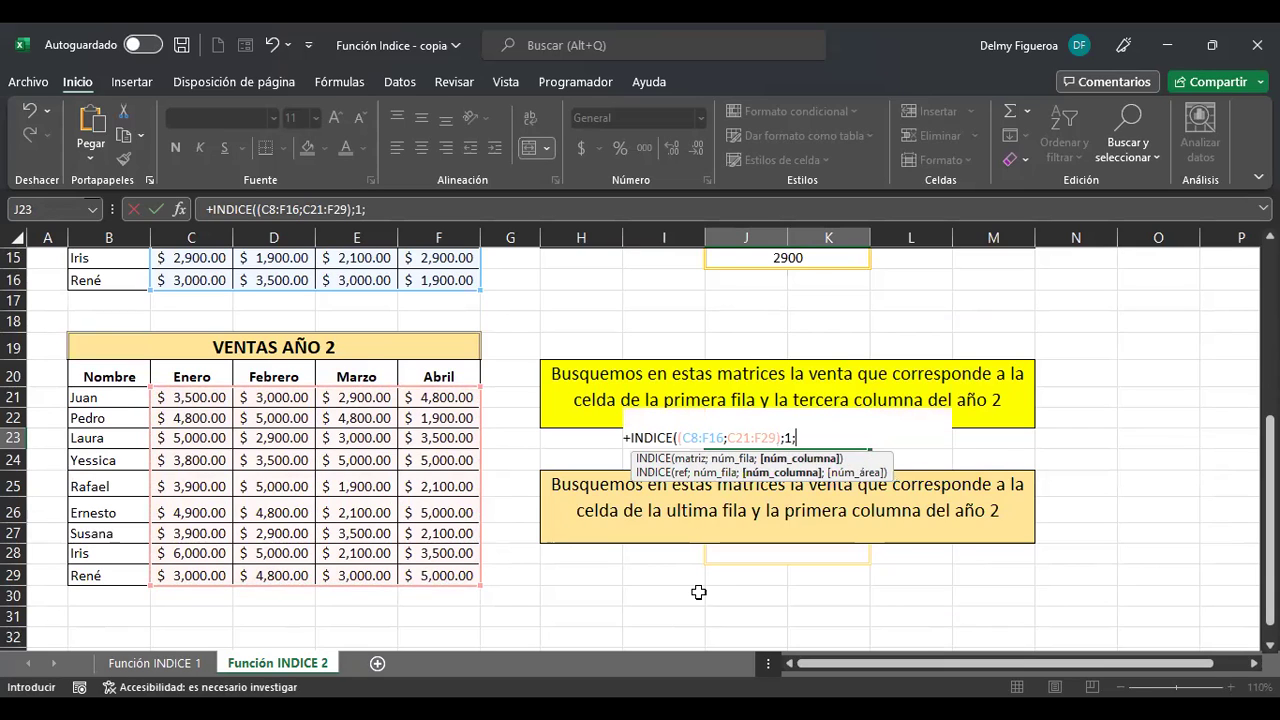
{"action": "type", "text": "3;"}
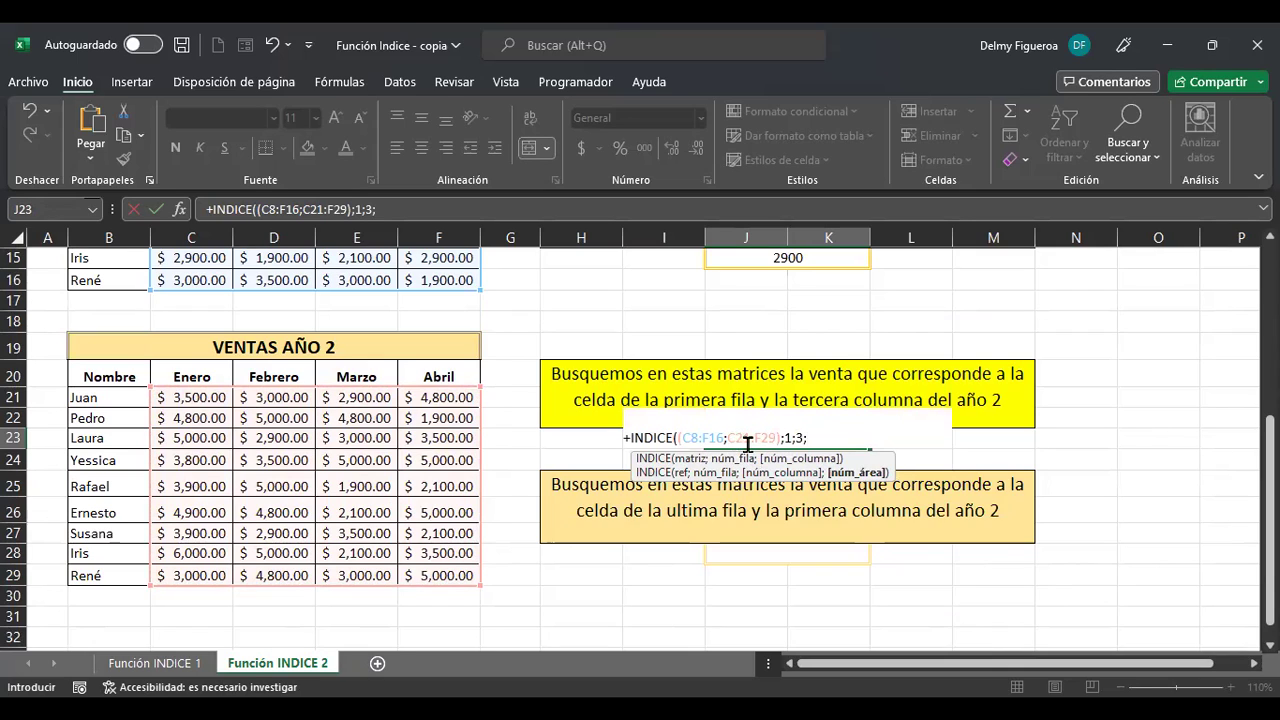
{"action": "type", "text": "2)"}
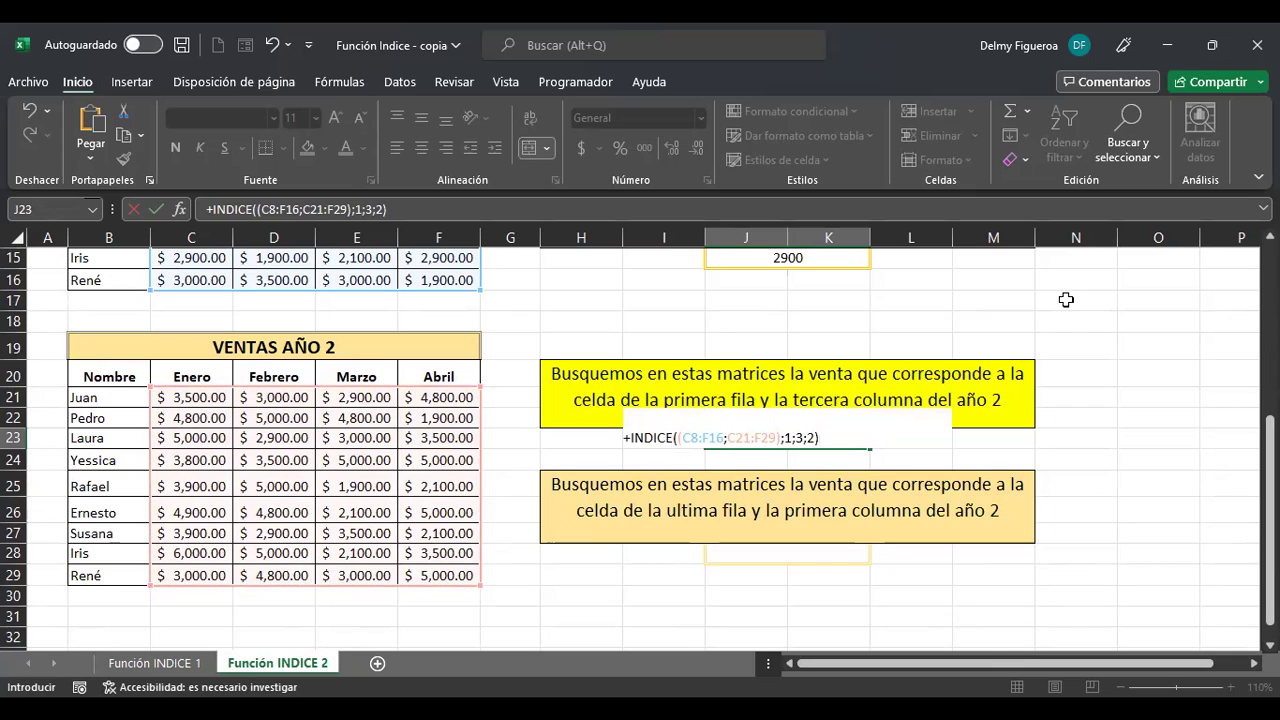
{"action": "key", "text": "ctrl+Return"}
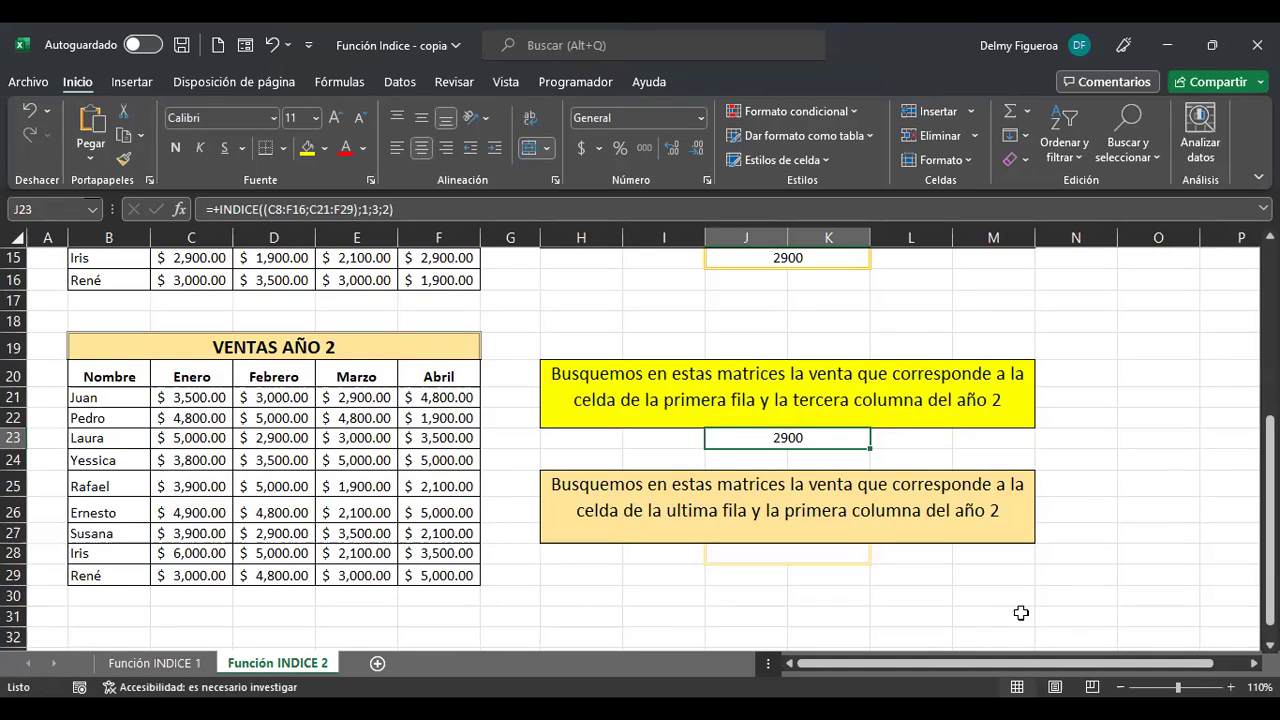
Step: Count the rows of the VENTAS AÑO 2 table by selecting its names in B21:B29
{"action": "key", "text": "Down"}
{"action": "key", "text": "Down"}
{"action": "key", "text": "Down"}
{"action": "key", "text": "Down"}
{"action": "key", "text": "Down"}
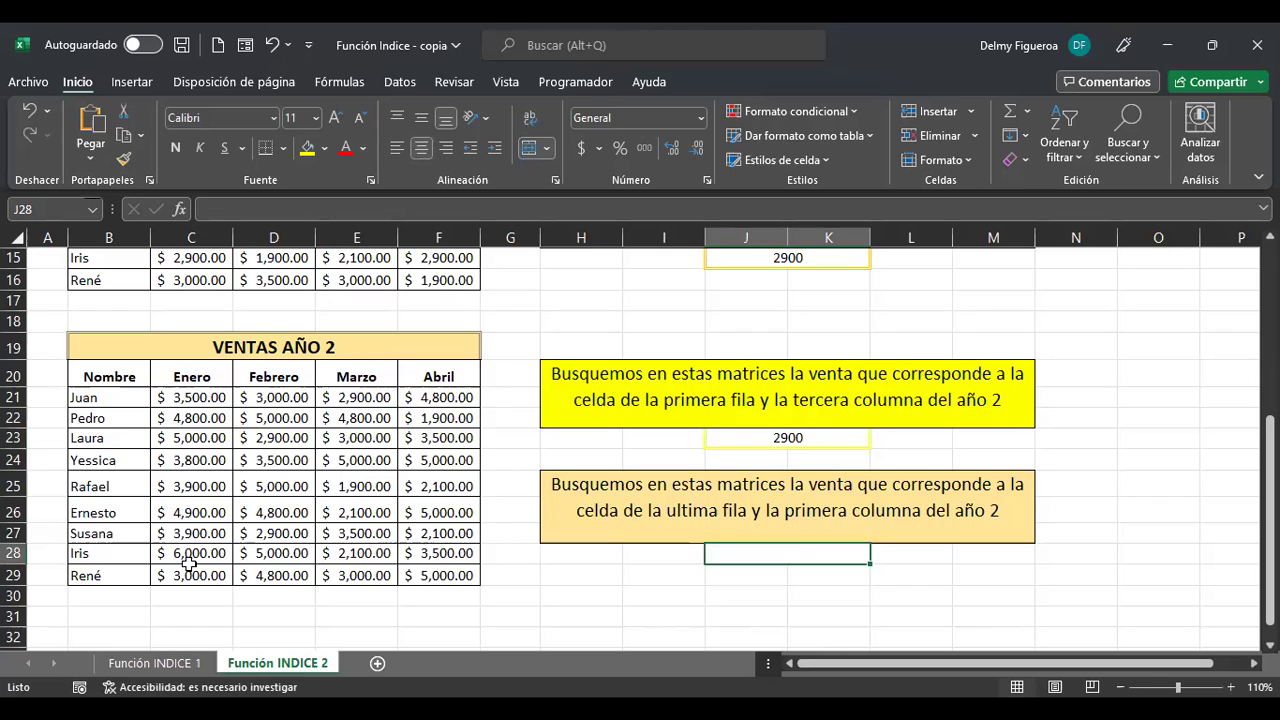
{"action": "left_click_drag", "start_coordinate": [95, 397], "coordinate": [105, 566]}
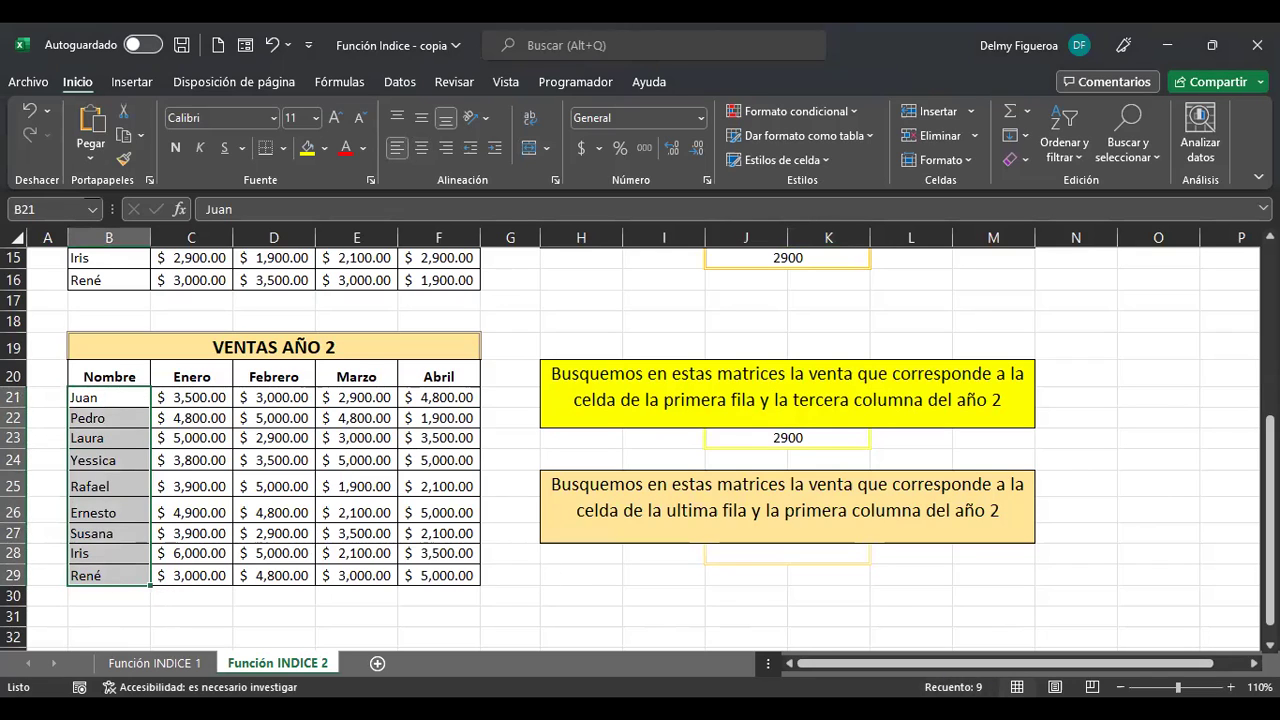
Step: Start an INDICE formula in J28 with a double opening parenthesis and the VENTAS AÑO 1 range C8:F16 as first reference
{"action": "left_click", "coordinate": [800, 555]}
{"action": "type", "text": "+"}
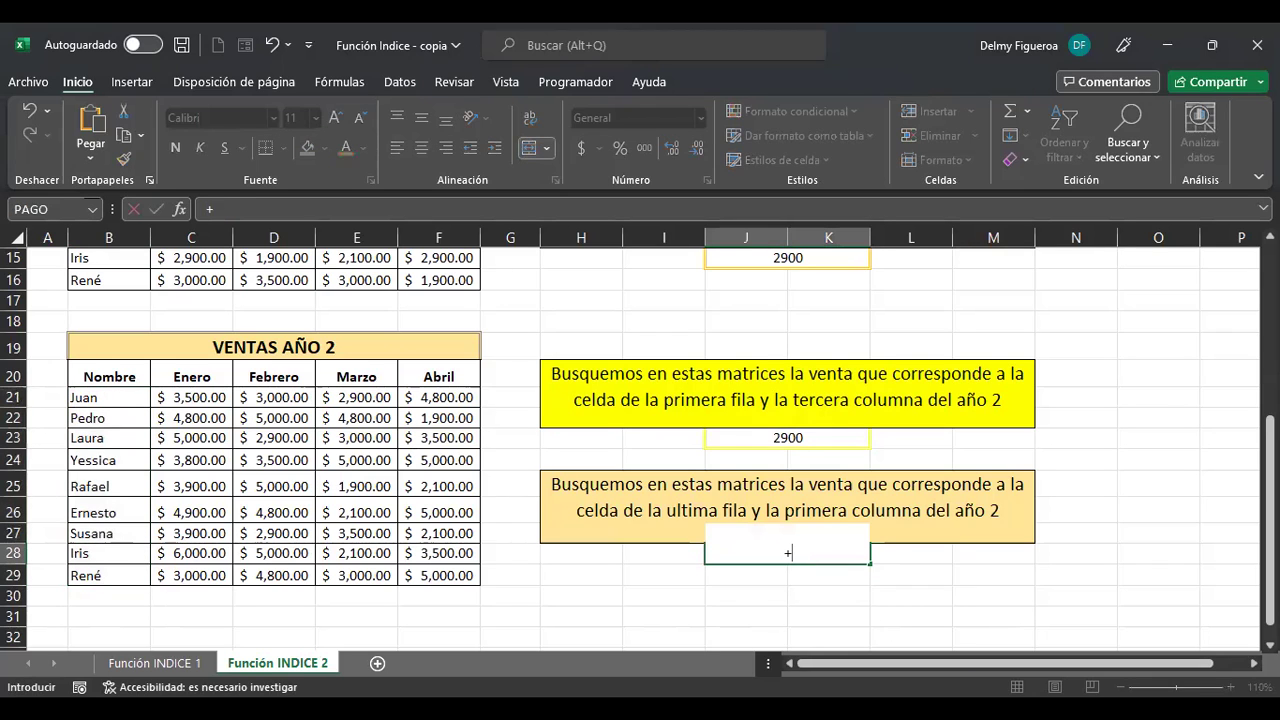
{"action": "type", "text": "indi"}
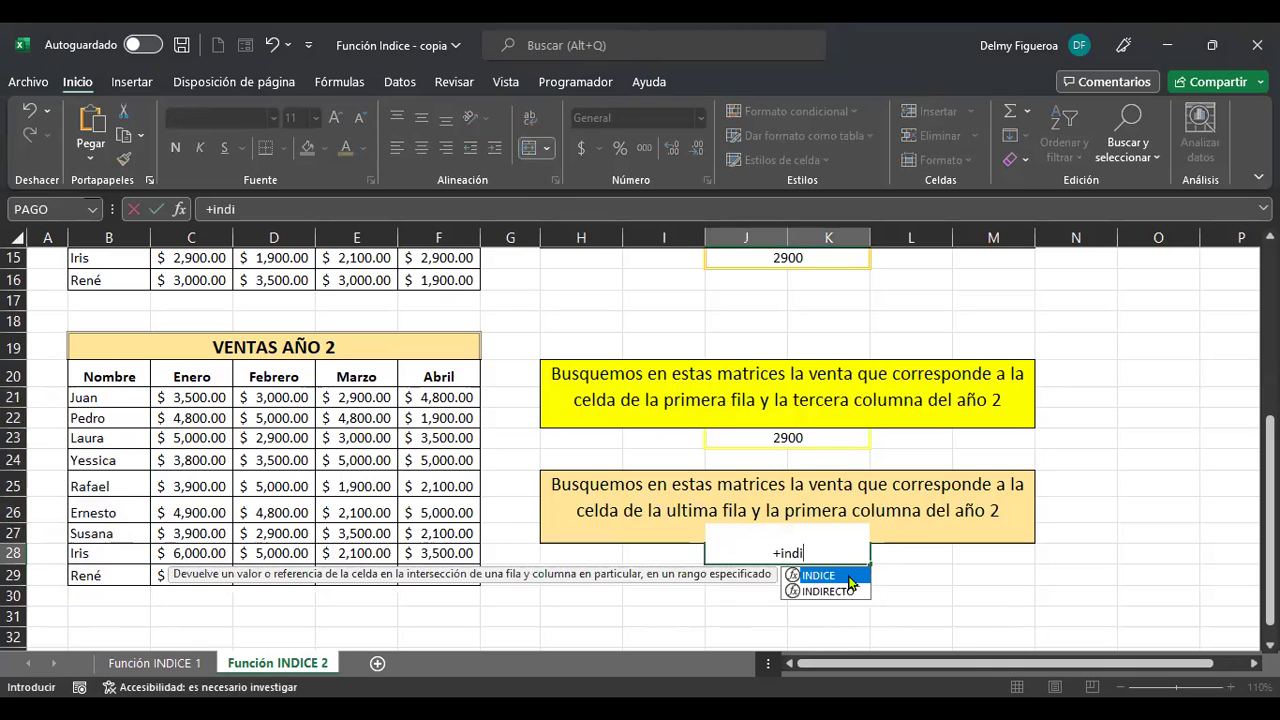
{"action": "key", "text": "Tab"}
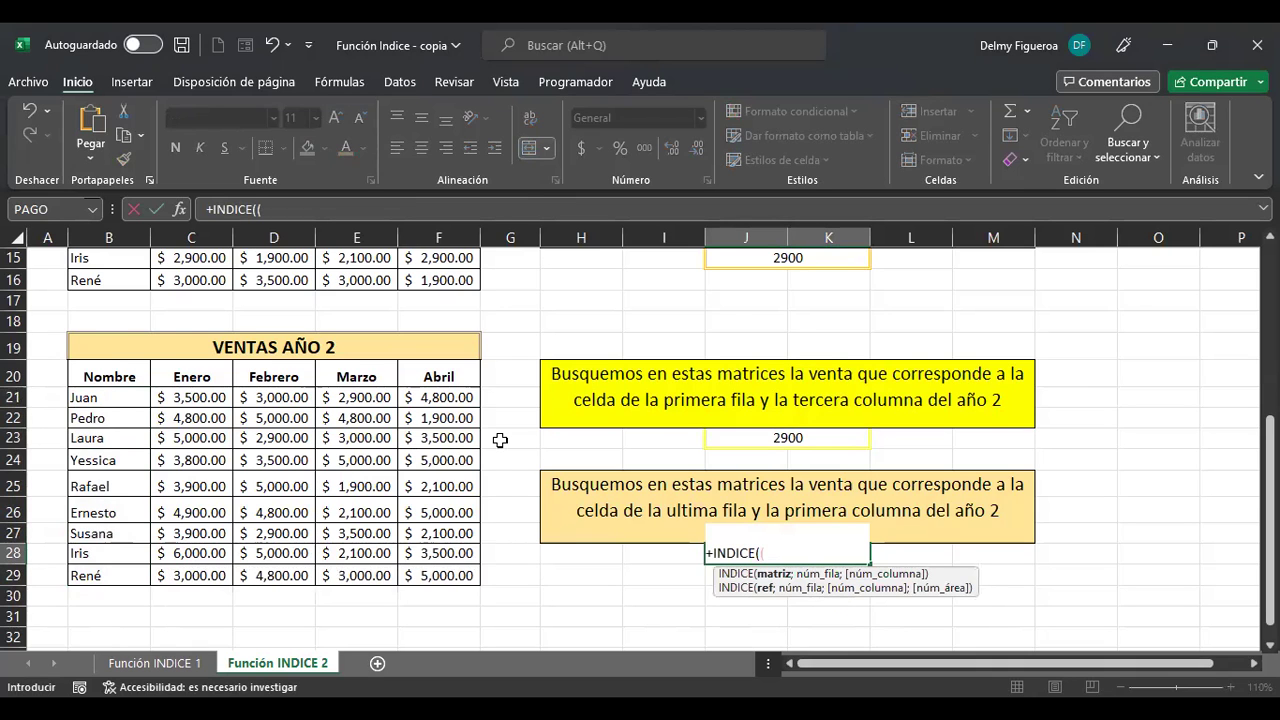
{"action": "scroll", "coordinate": [500, 437], "scroll_direction": "up", "scroll_amount": 4}
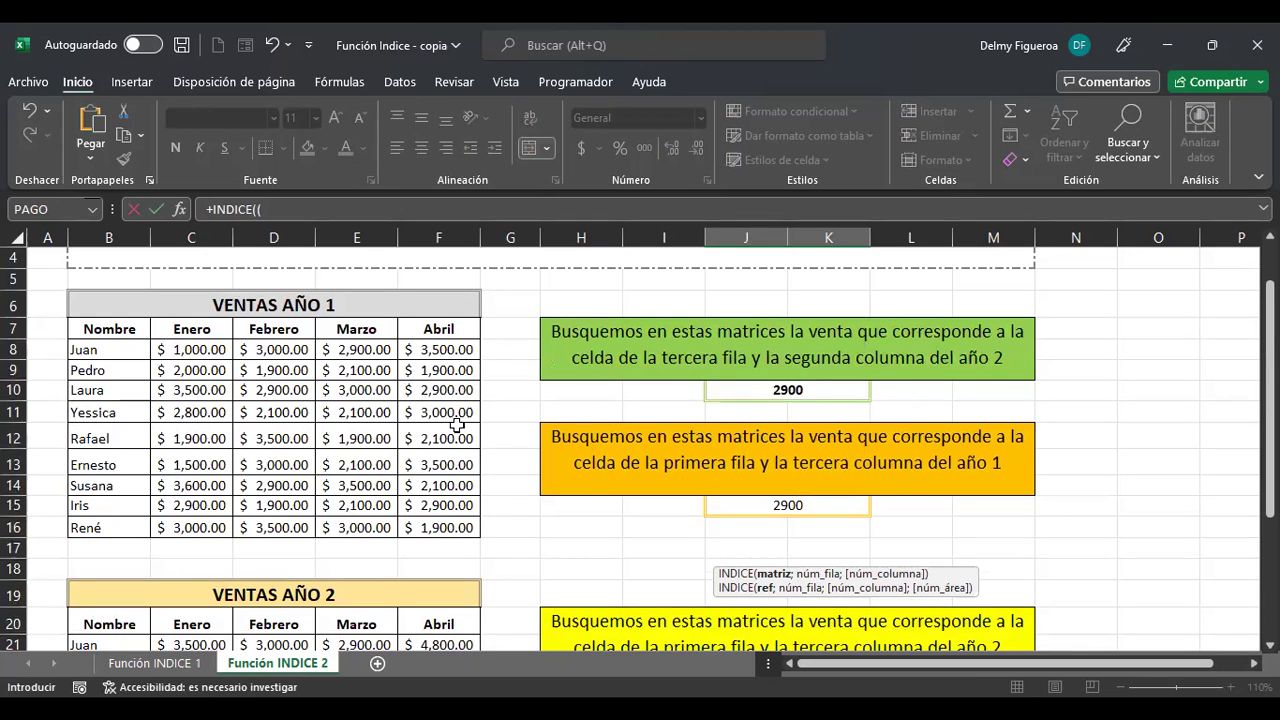
{"action": "left_click_drag", "start_coordinate": [456, 425], "coordinate": [463, 519]}
{"action": "type", "text": ";"}
Step: Add the VENTAS AÑO 2 range C21:F29 as second reference in the J28 formula and close the reference group
{"action": "scroll", "coordinate": [463, 521], "scroll_direction": "down", "scroll_amount": 2}
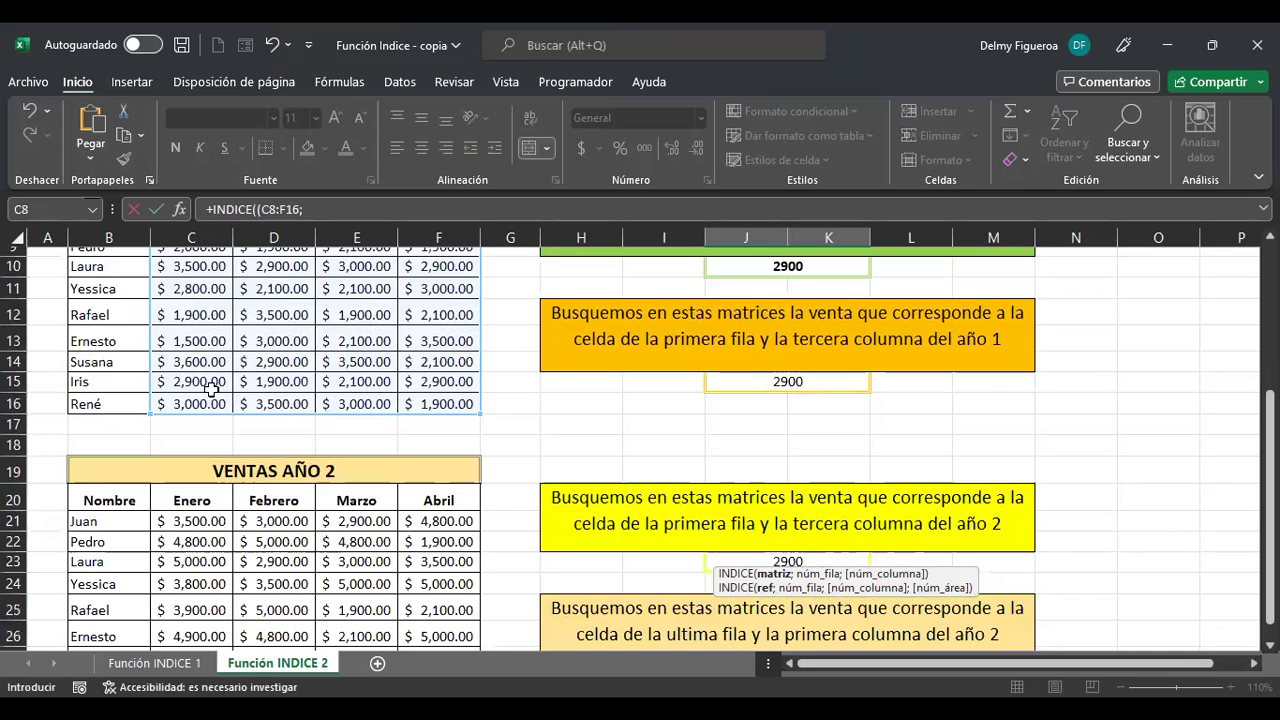
{"action": "left_click_drag", "start_coordinate": [190, 521], "coordinate": [467, 592]}
{"action": "scroll", "coordinate": [467, 592], "scroll_direction": "down", "scroll_amount": 2}
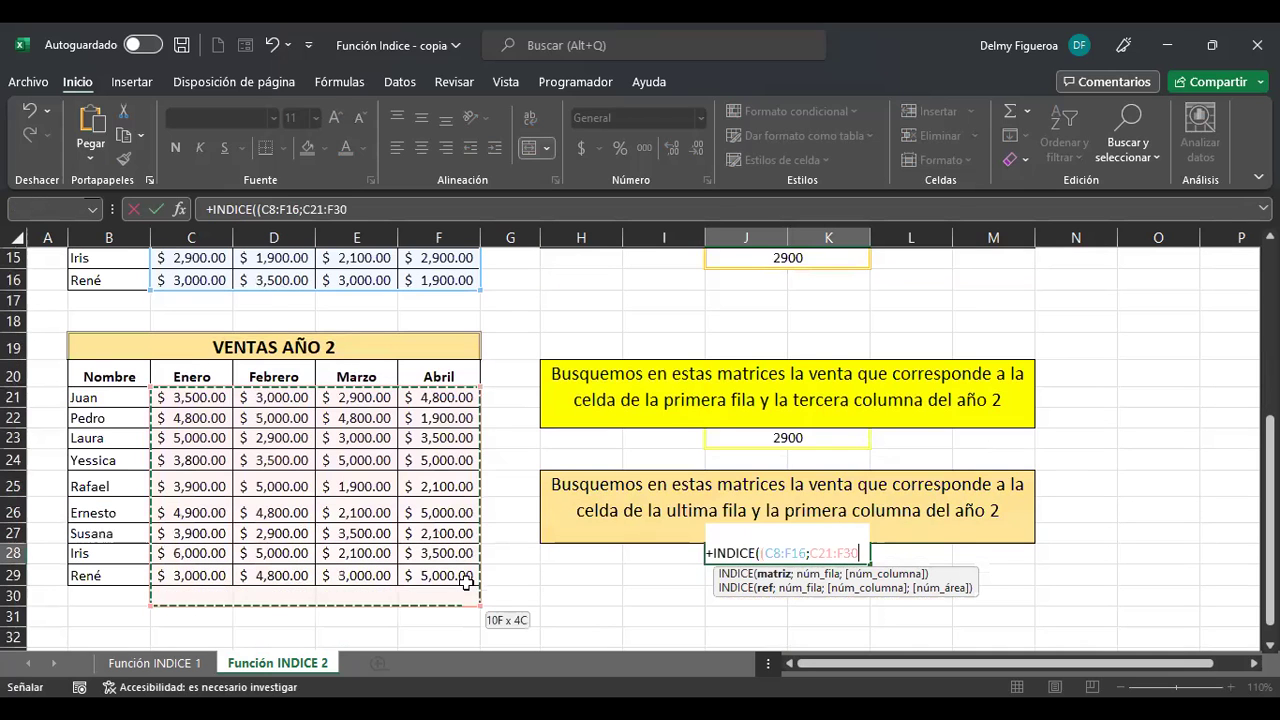
{"action": "key", "text": "shift+Up"}
{"action": "type", "text": ")"}
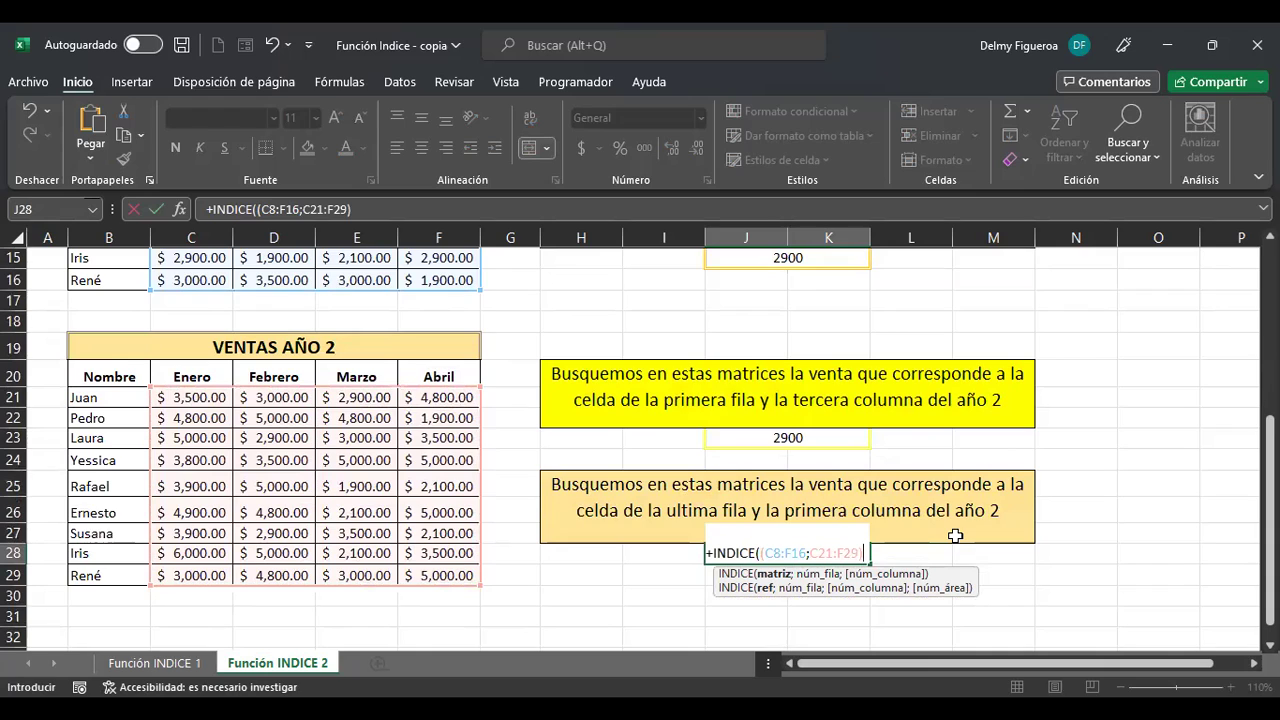
Step: Add row 9, column 2 and area 2 to the J28 INDICE formula and close its parenthesis
{"action": "type", "text": ";"}
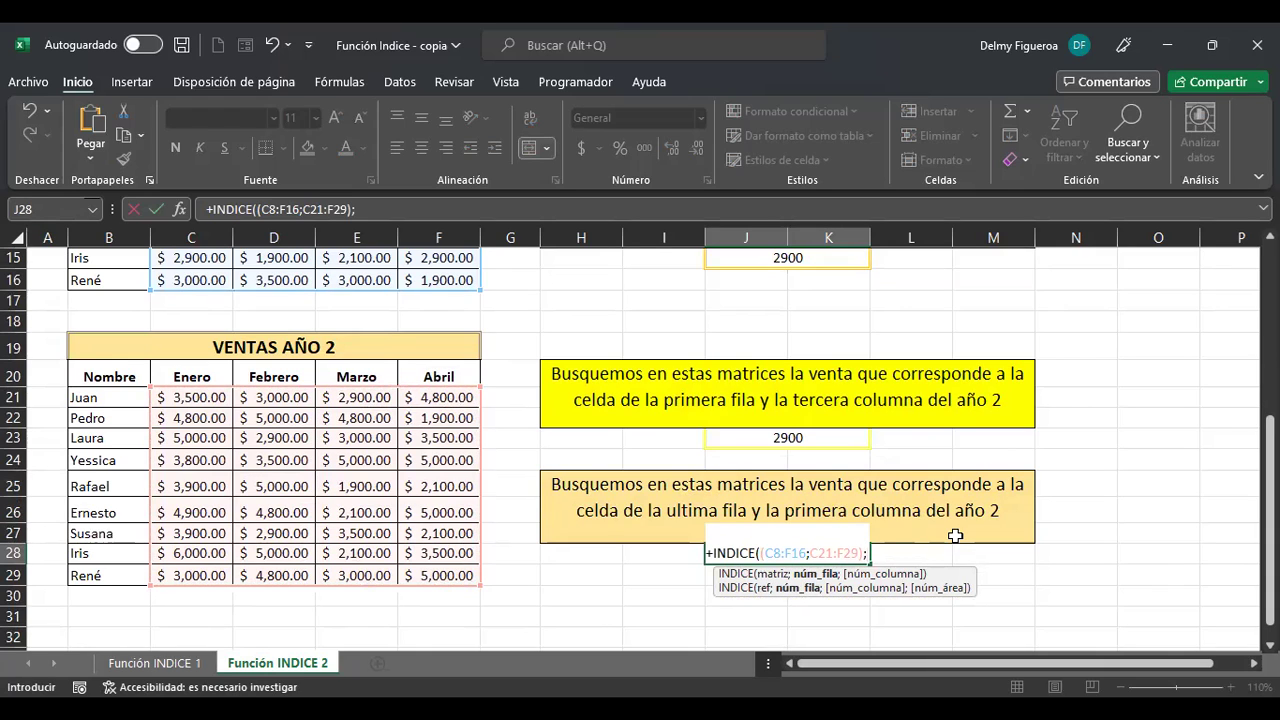
{"action": "type", "text": "9;"}
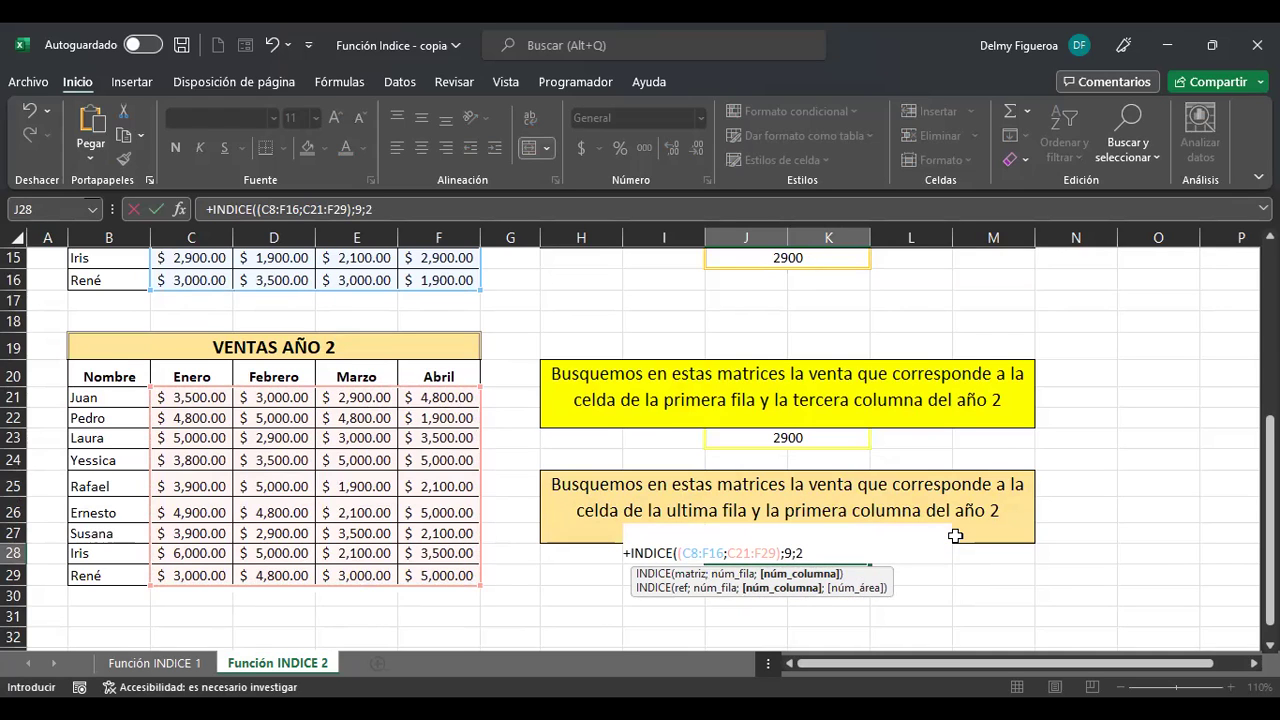
{"action": "type", "text": "2;"}
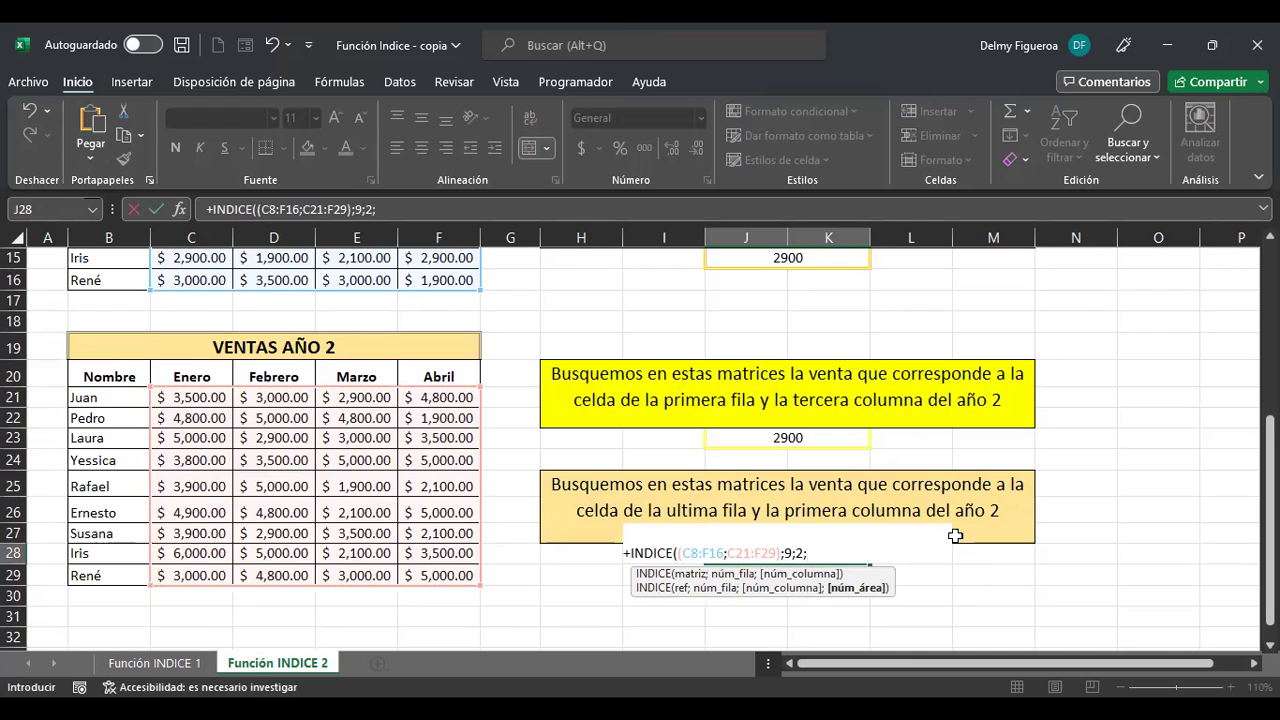
{"action": "type", "text": "2)"}
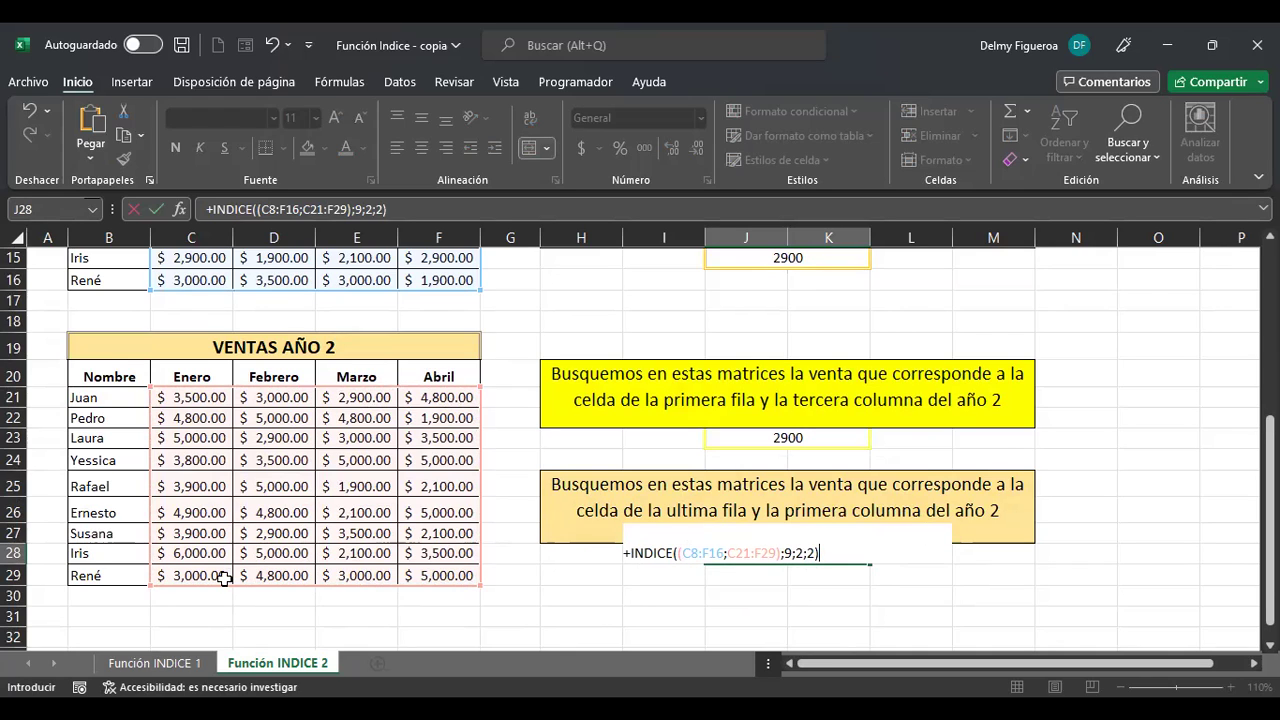
Step: Change the column number in the J28 INDICE formula to 1 and enter the formula
{"action": "left_click", "coordinate": [797, 552]}
{"action": "type", "text": "1"}
{"action": "key", "text": "Delete"}
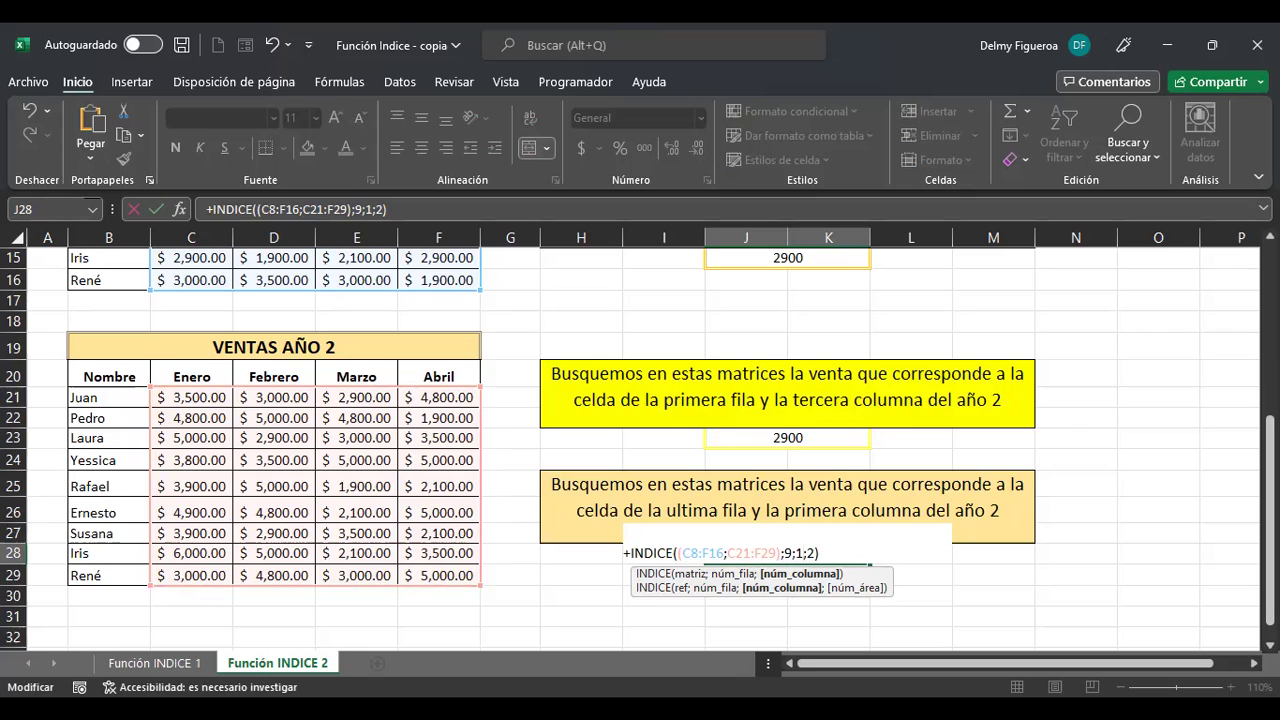
{"action": "key", "text": "ctrl+Return"}
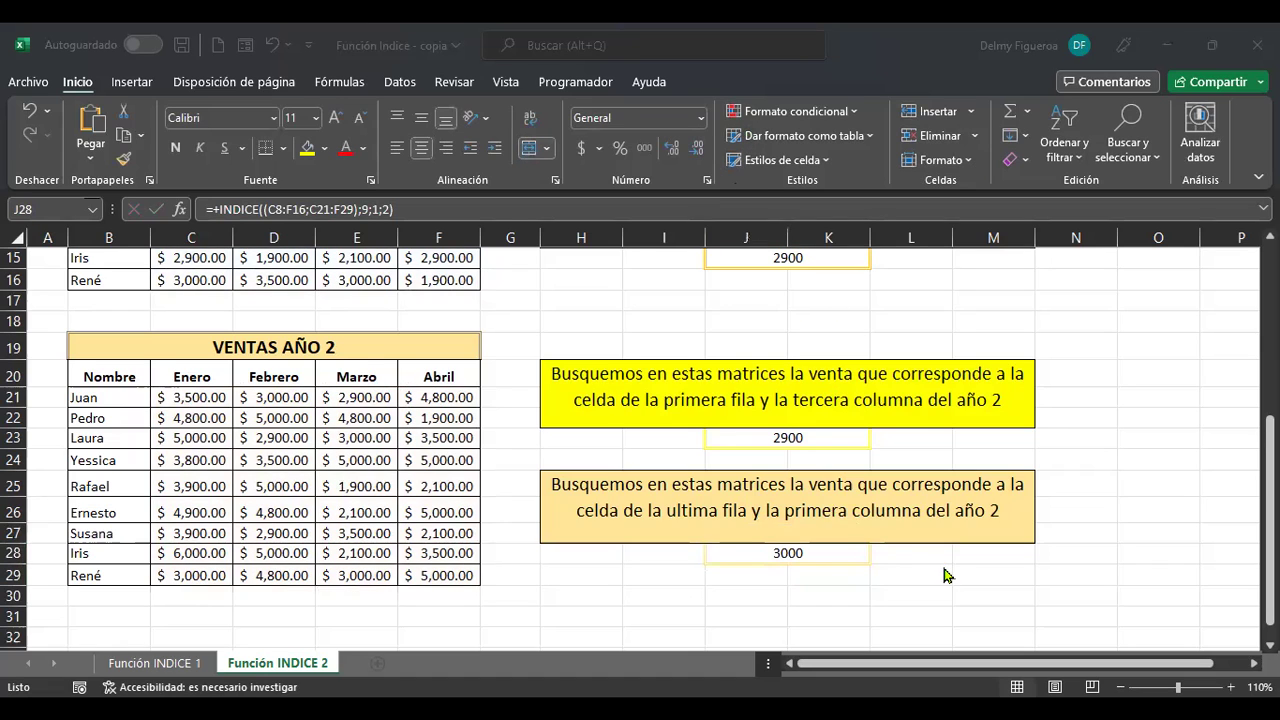
Step: Review the matrix-form sheet Función INDICE 1 and the reference-form exercises on Función INDICE 2, ending on Función INDICE 1
{"action": "scroll", "coordinate": [584, 564], "scroll_direction": "up", "scroll_amount": 5}
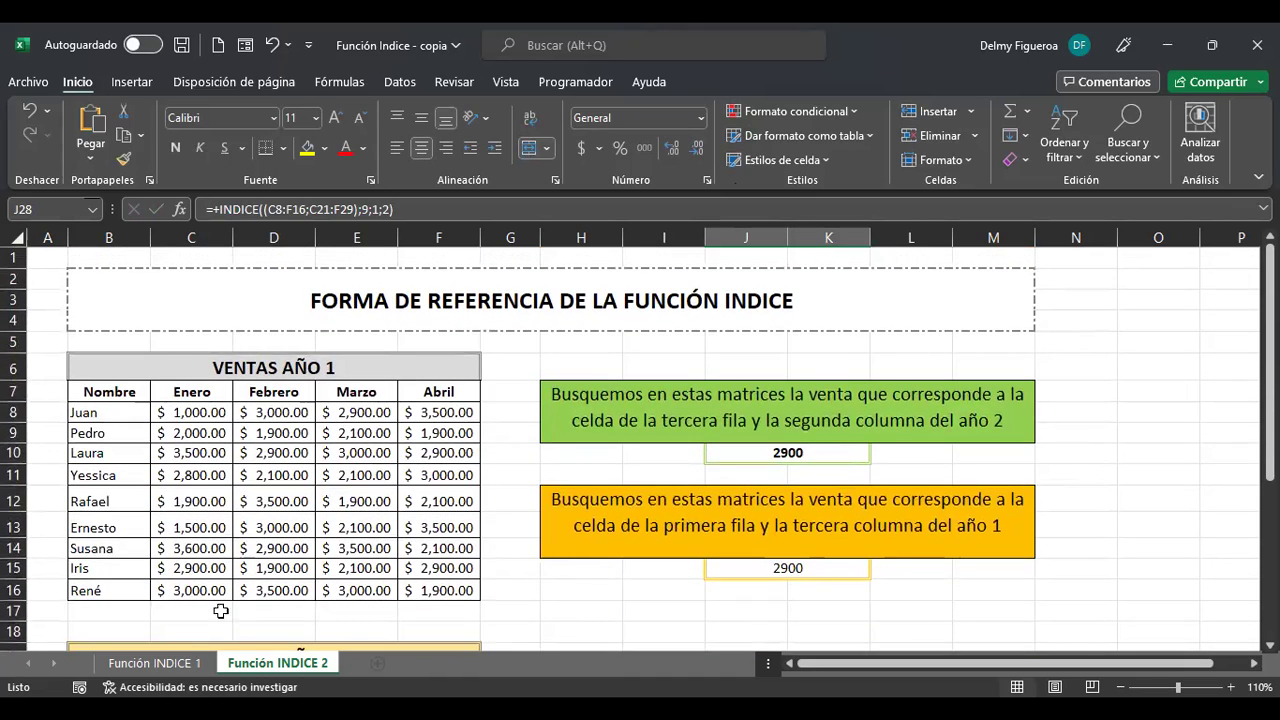
{"action": "left_click", "coordinate": [165, 663]}
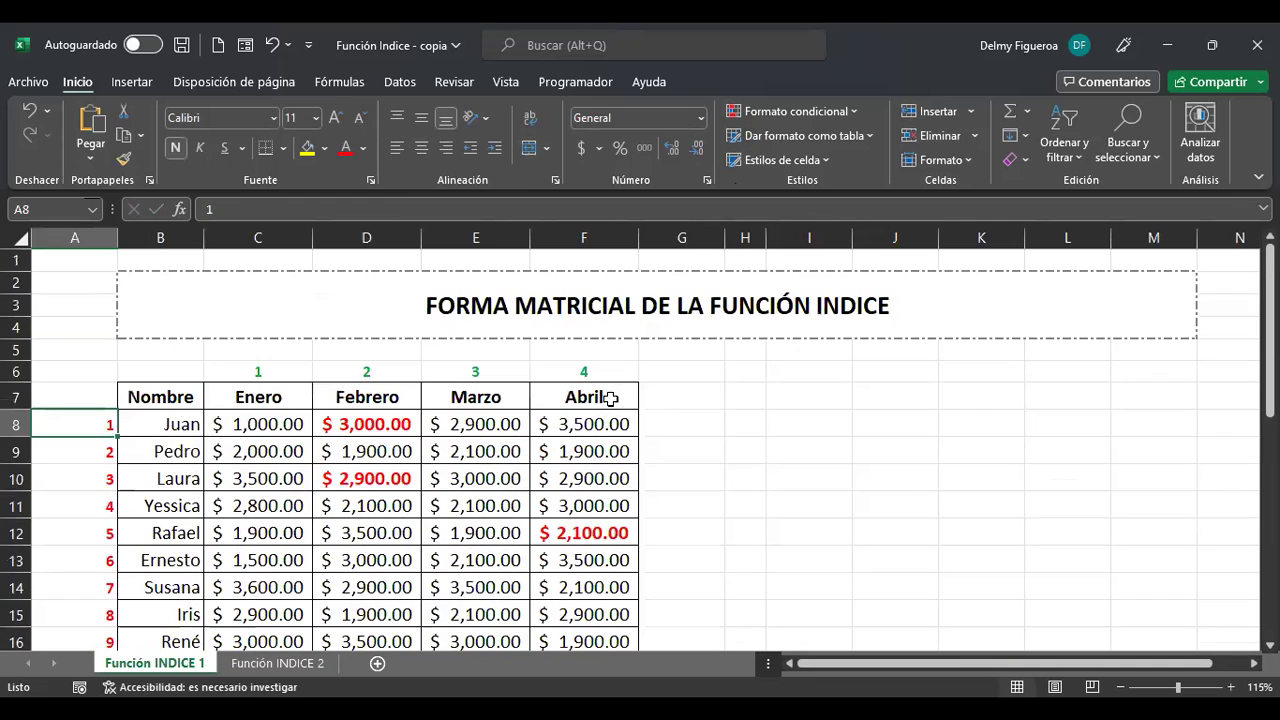
{"action": "left_click", "coordinate": [628, 308]}
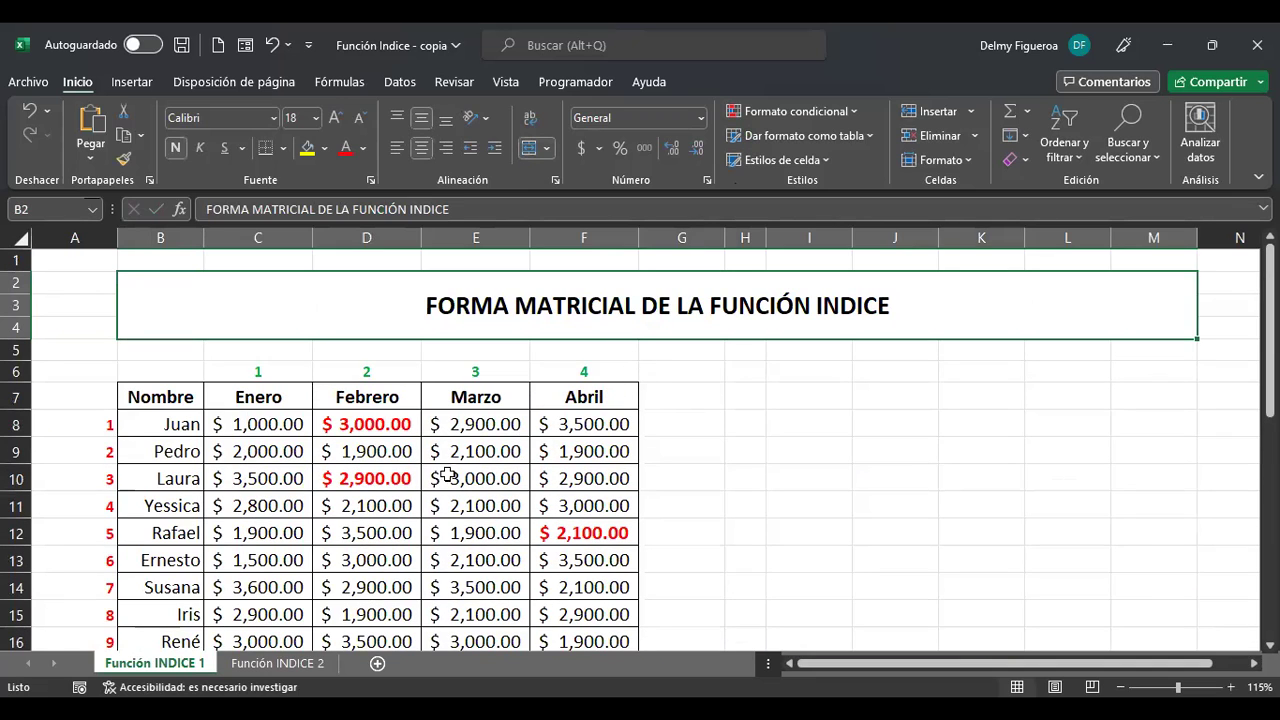
{"action": "left_click", "coordinate": [305, 664]}
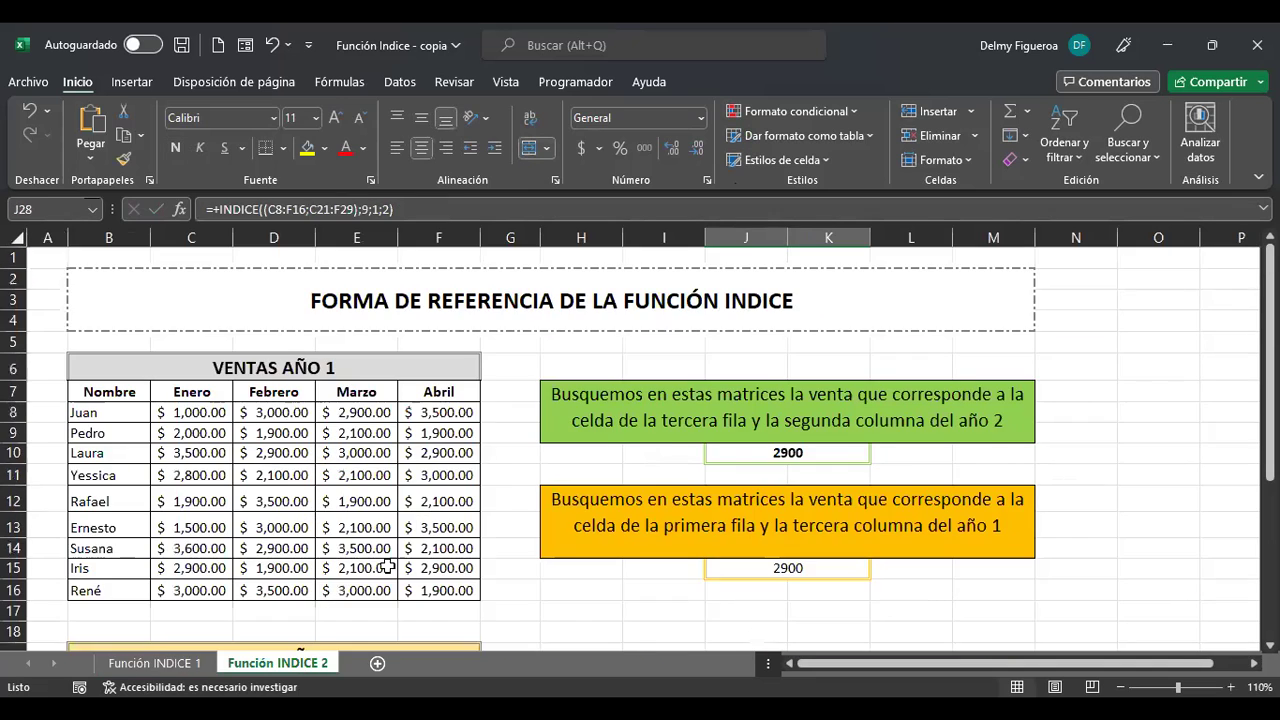
{"action": "scroll", "coordinate": [685, 451], "scroll_direction": "down", "scroll_amount": 5}
{"action": "scroll", "coordinate": [685, 451], "scroll_direction": "down", "scroll_amount": 1}
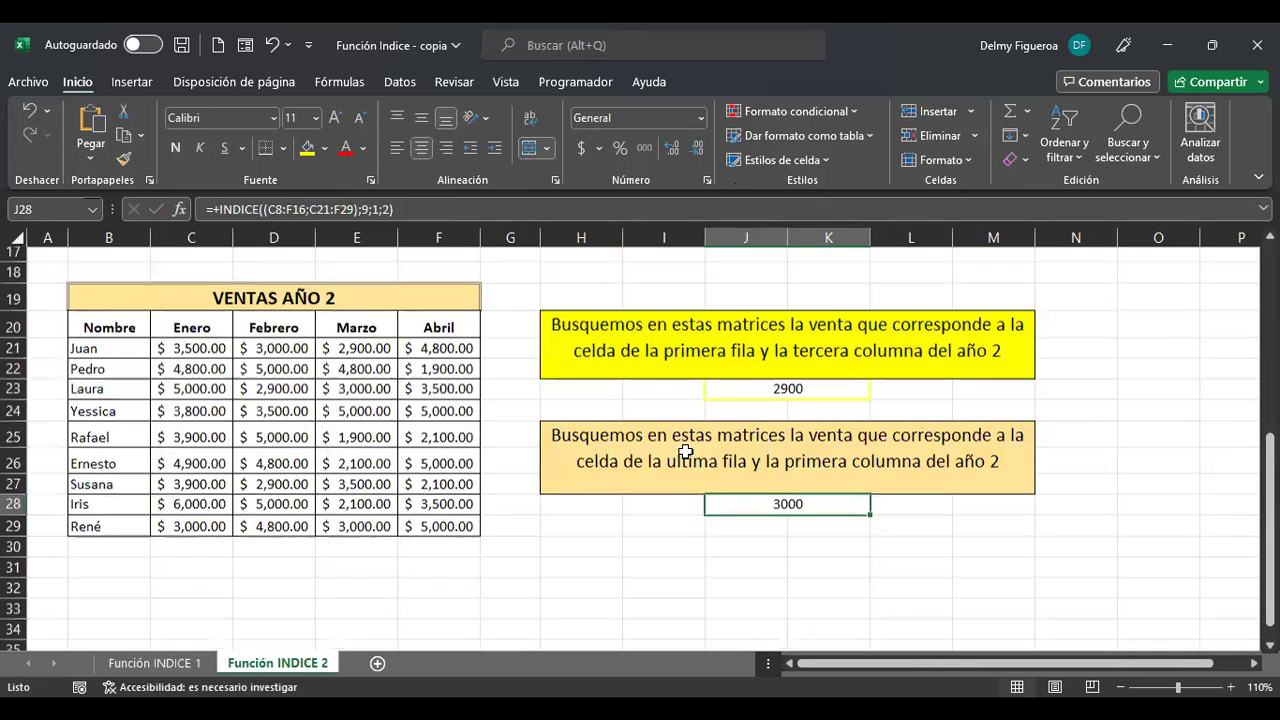
{"action": "left_click", "coordinate": [608, 566]}
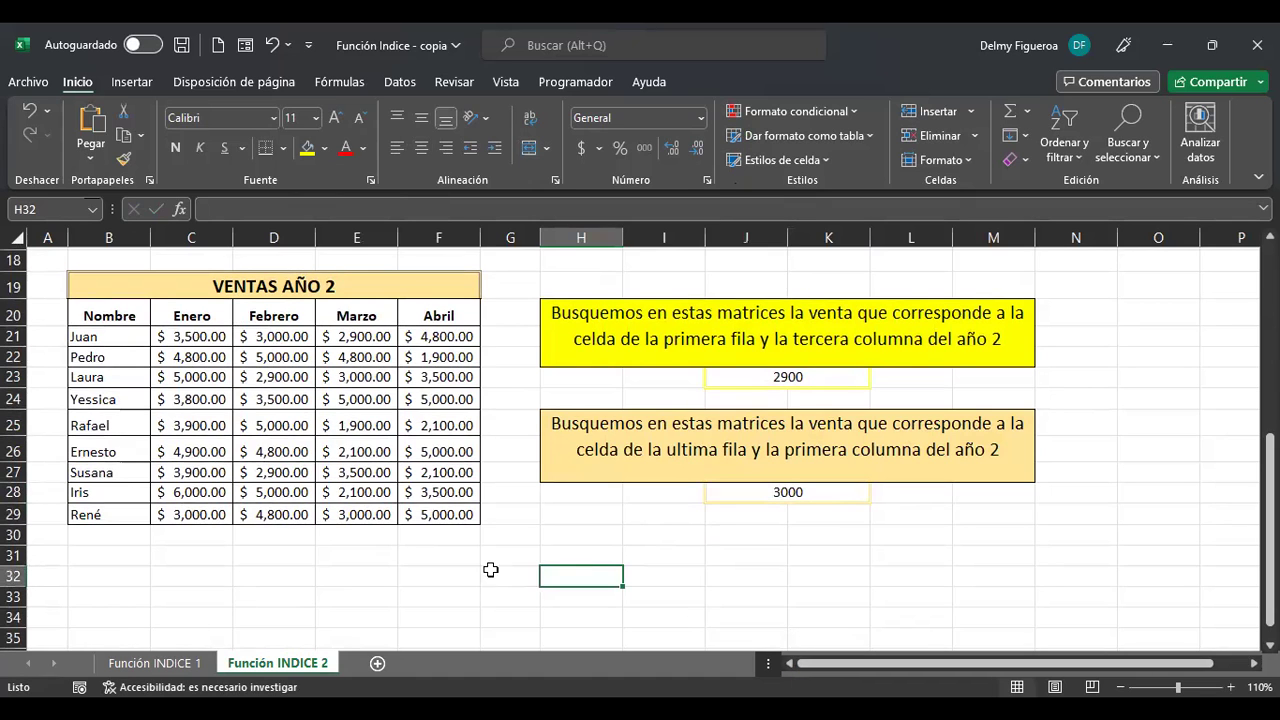
{"action": "scroll", "coordinate": [841, 577], "scroll_direction": "up", "scroll_amount": 3}
{"action": "scroll", "coordinate": [841, 577], "scroll_direction": "up", "scroll_amount": 3}
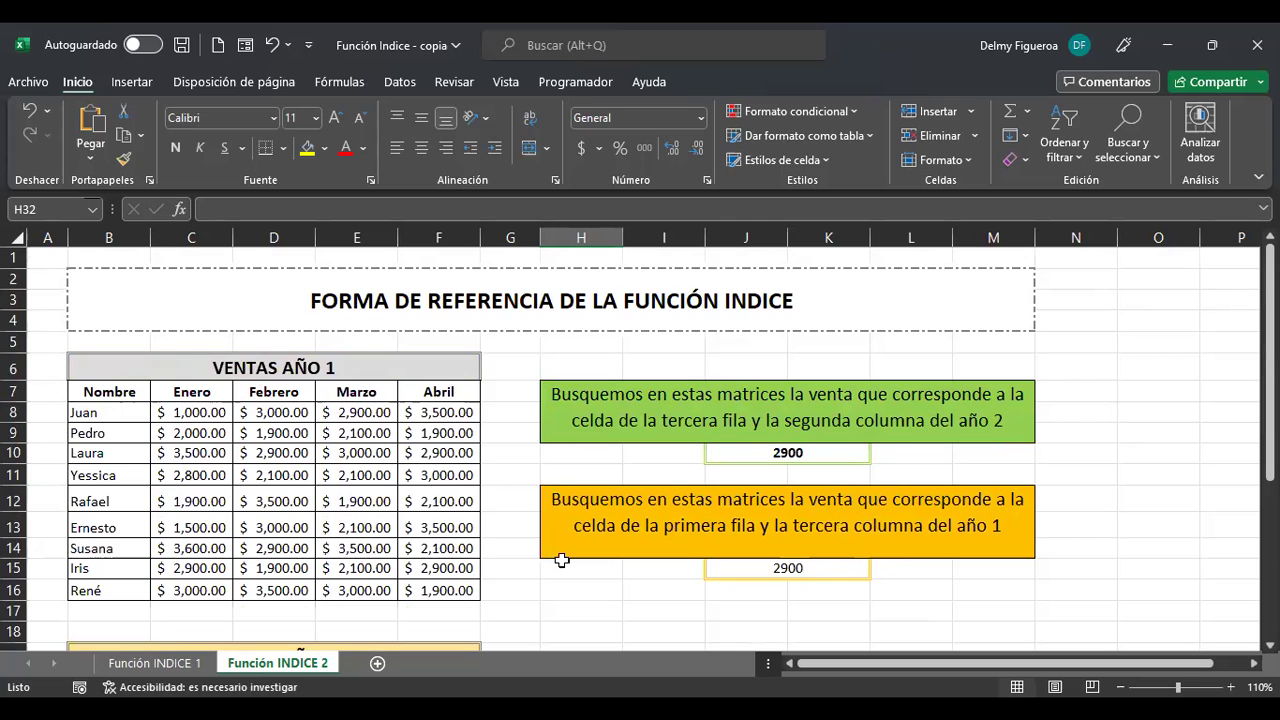
{"action": "left_click", "coordinate": [181, 668]}
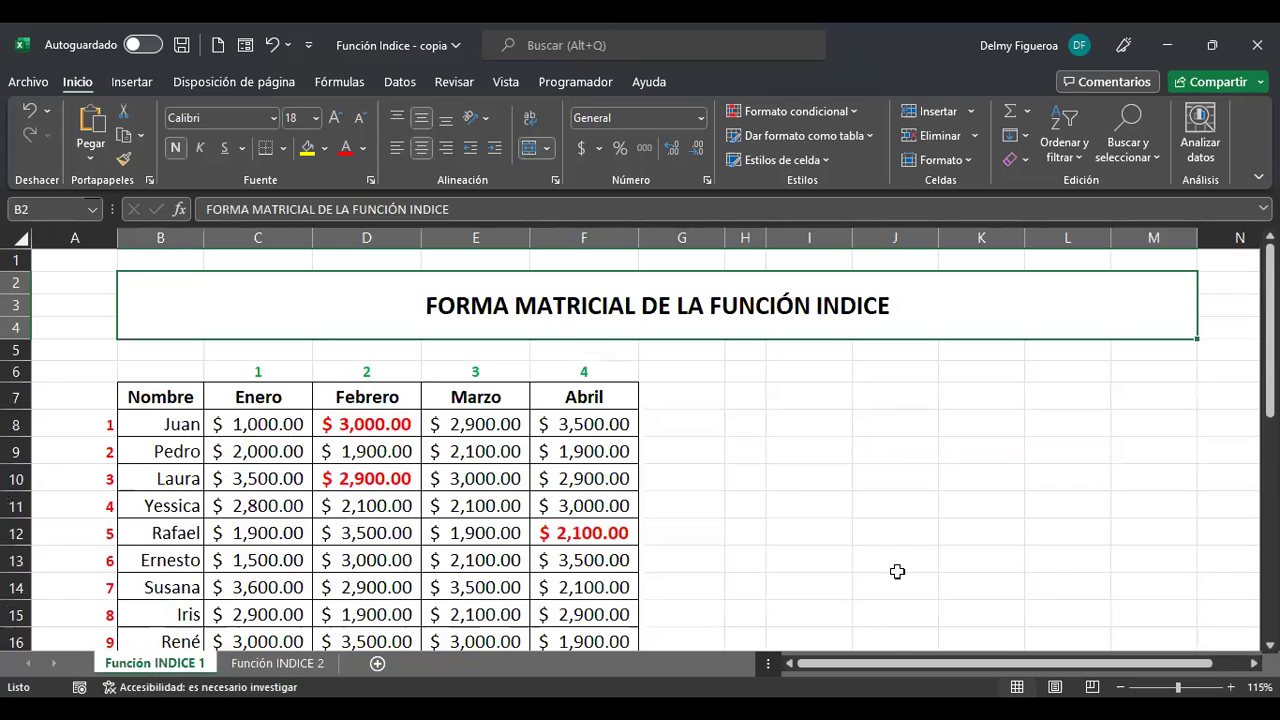
Step: Examine the matrix-form exercise on Función INDICE 1: the sales table, the INDICE formula in I19 and the April sale in F11
{"action": "scroll", "coordinate": [663, 530], "scroll_direction": "down", "scroll_amount": 4}
{"action": "scroll", "coordinate": [663, 530], "scroll_direction": "down", "scroll_amount": 3}
{"action": "scroll", "coordinate": [663, 530], "scroll_direction": "up", "scroll_amount": 4}
{"action": "scroll", "coordinate": [663, 530], "scroll_direction": "up", "scroll_amount": 1}
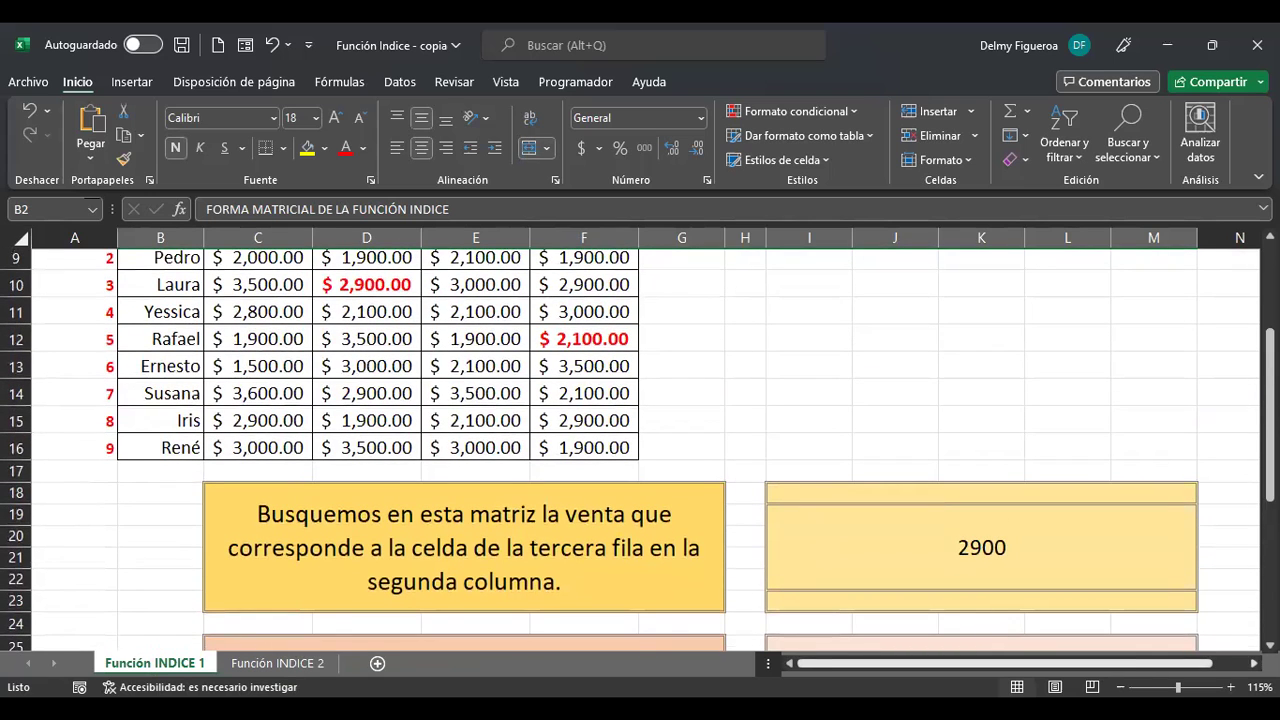
{"action": "scroll", "coordinate": [645, 445], "scroll_direction": "right", "scroll_amount": 4}
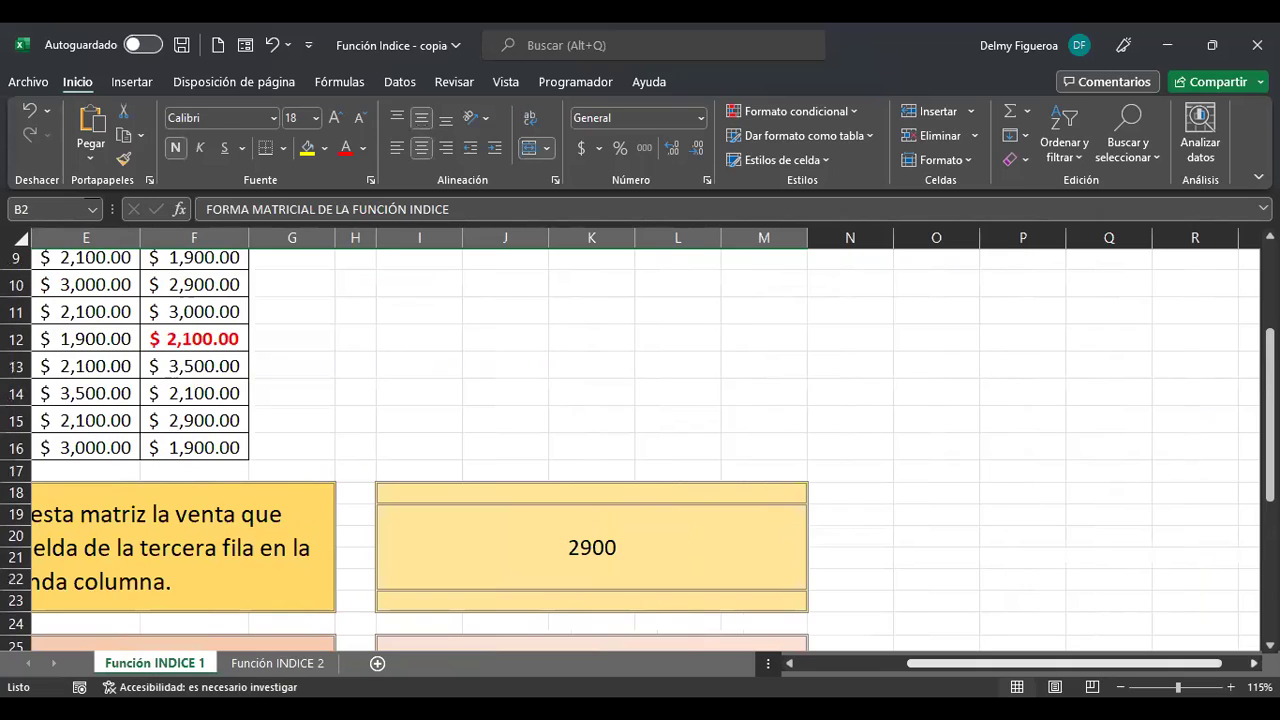
{"action": "left_click", "coordinate": [688, 524]}
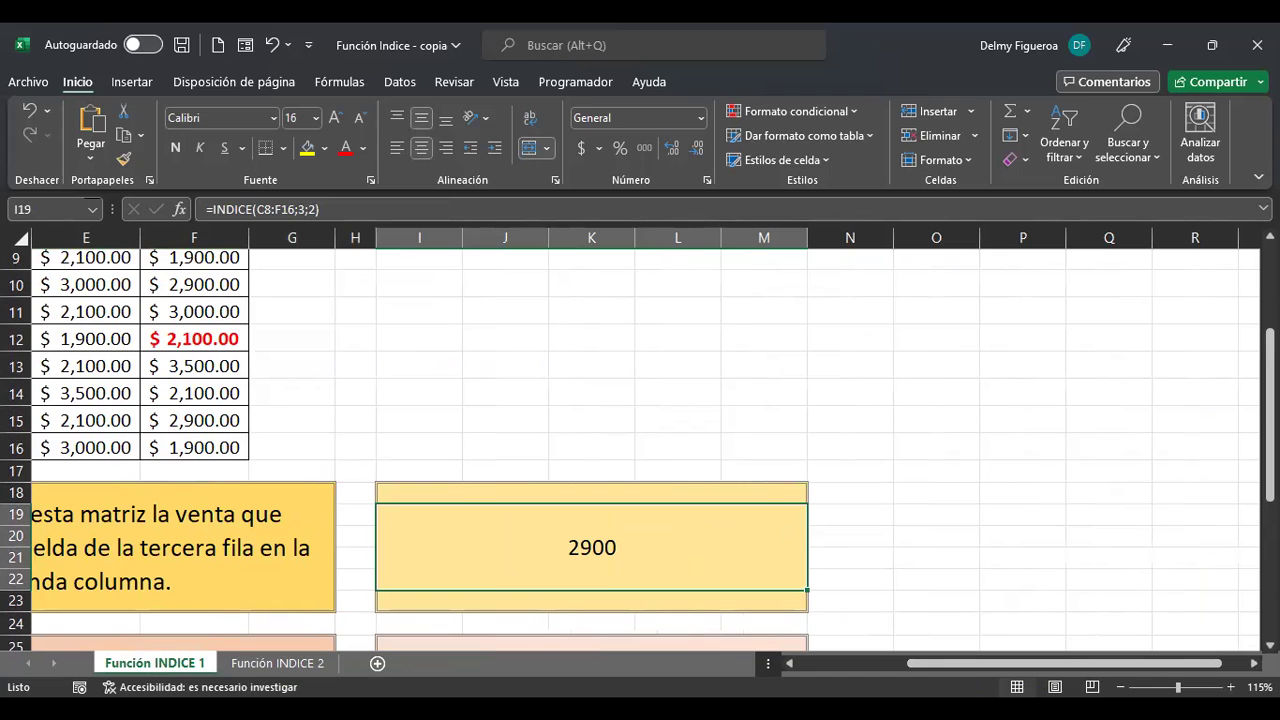
{"action": "key", "text": "ctrl+Home"}
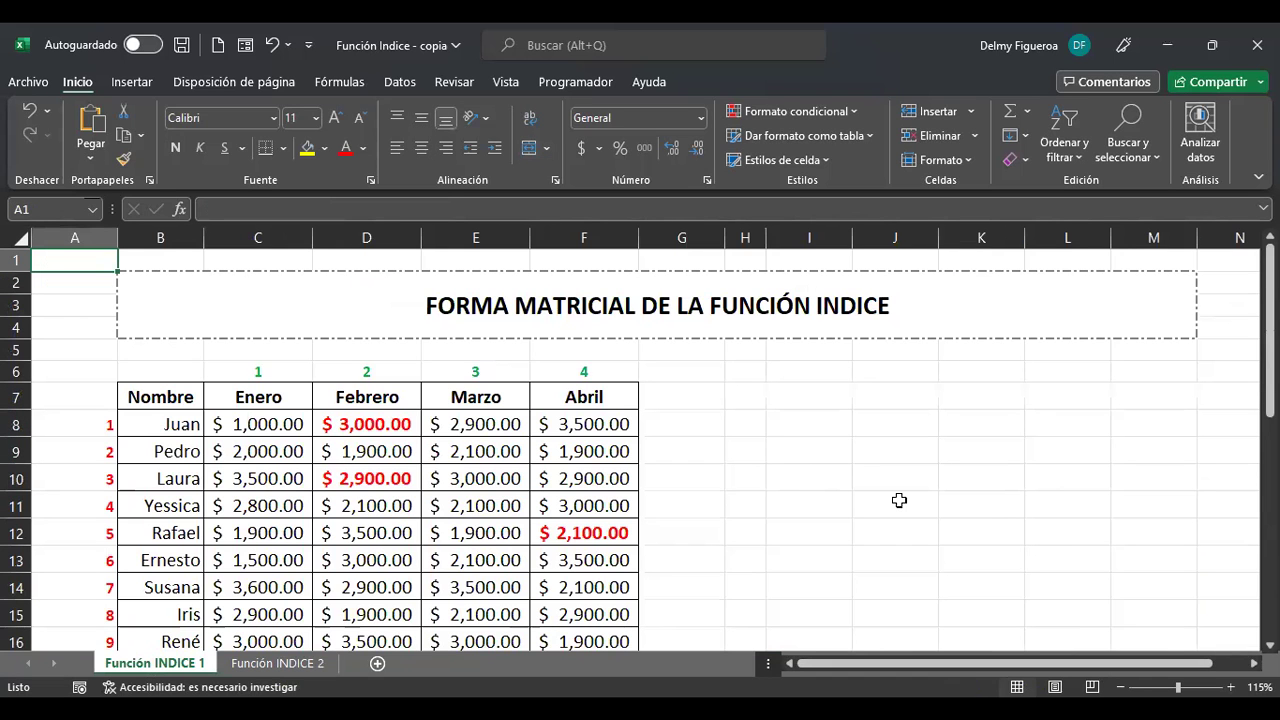
{"action": "scroll", "coordinate": [897, 500], "scroll_direction": "down", "scroll_amount": 1}
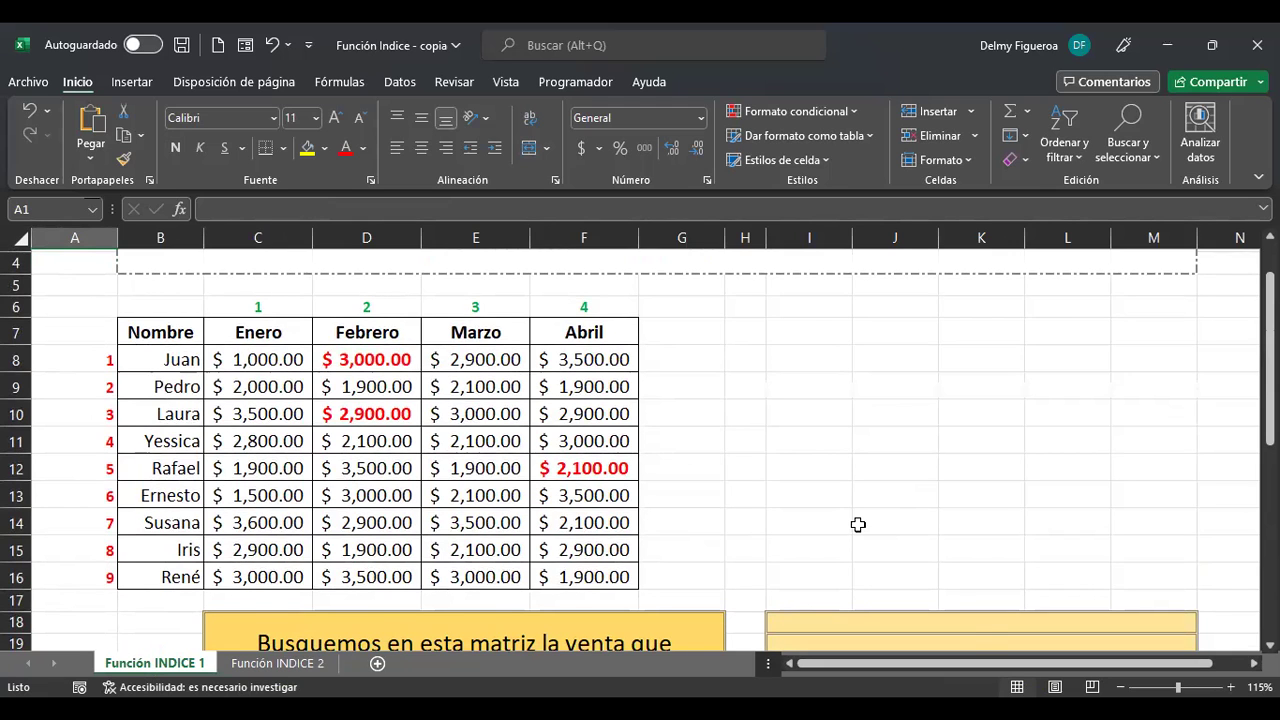
{"action": "scroll", "coordinate": [860, 526], "scroll_direction": "down", "scroll_amount": 2}
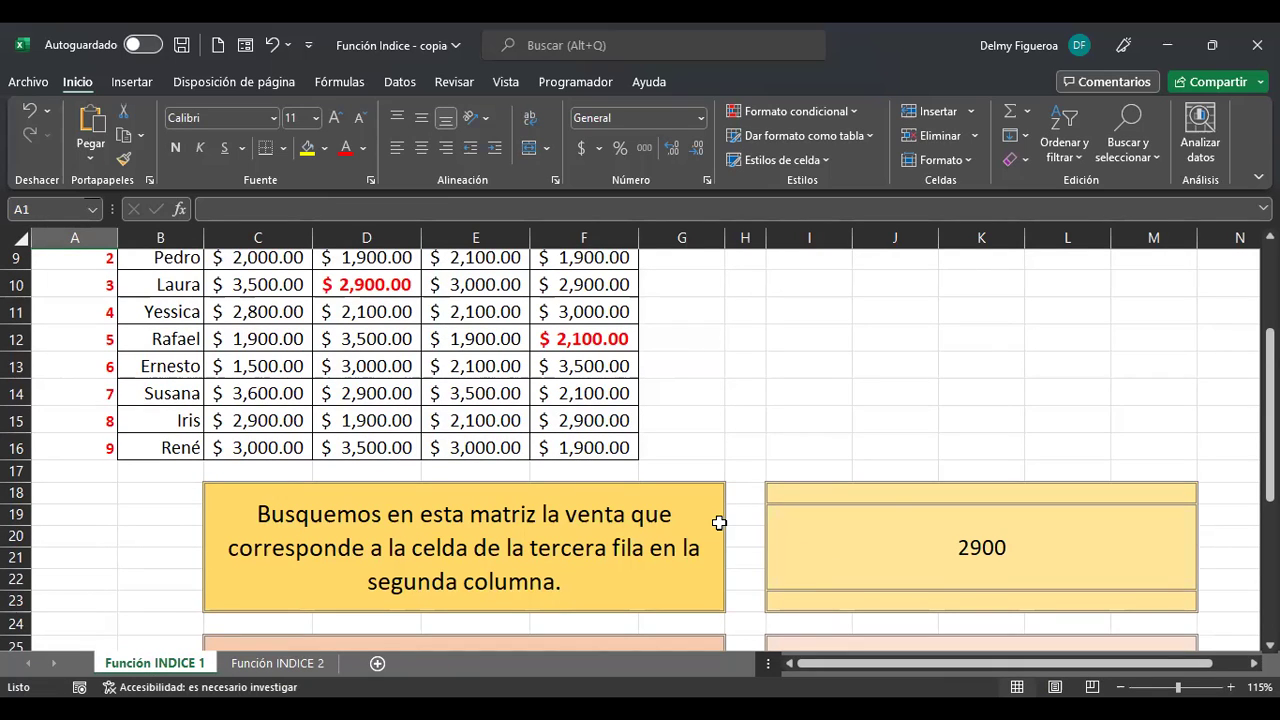
{"action": "left_click", "coordinate": [897, 519]}
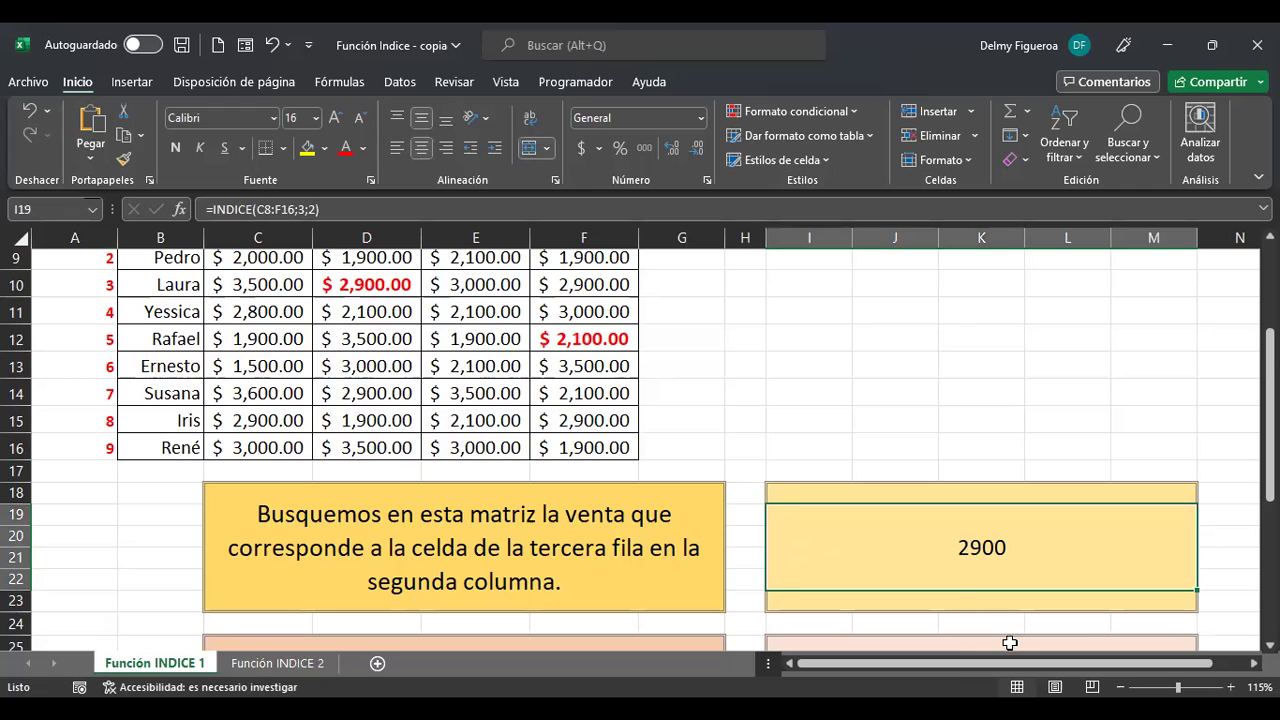
{"action": "left_click", "coordinate": [1254, 663]}
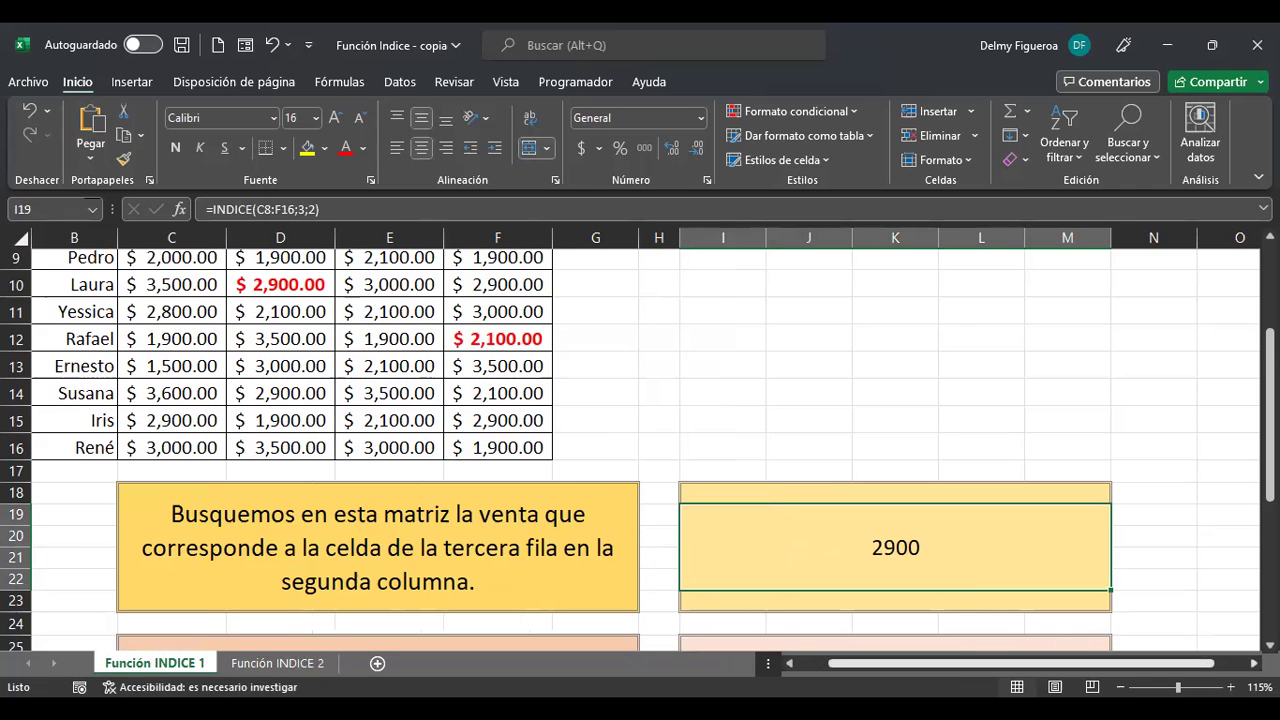
{"action": "left_click", "coordinate": [1254, 663]}
{"action": "left_click", "coordinate": [1254, 663]}
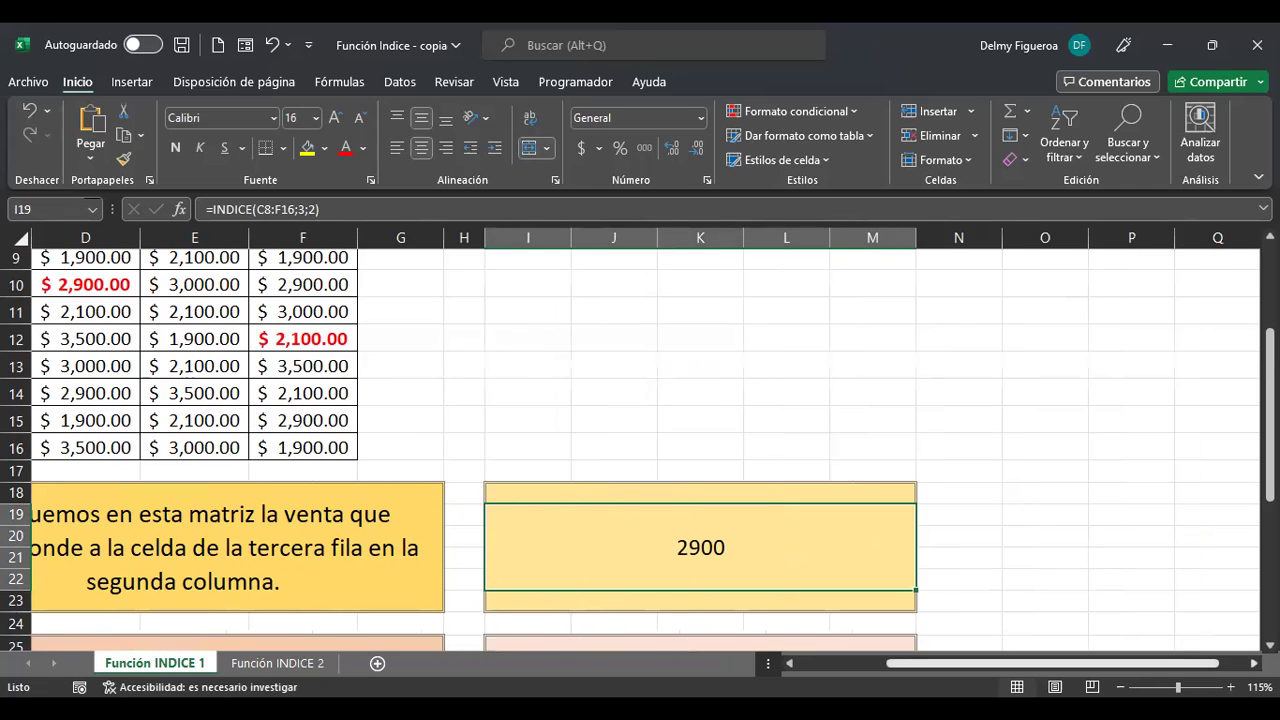
{"action": "left_click", "coordinate": [1054, 536]}
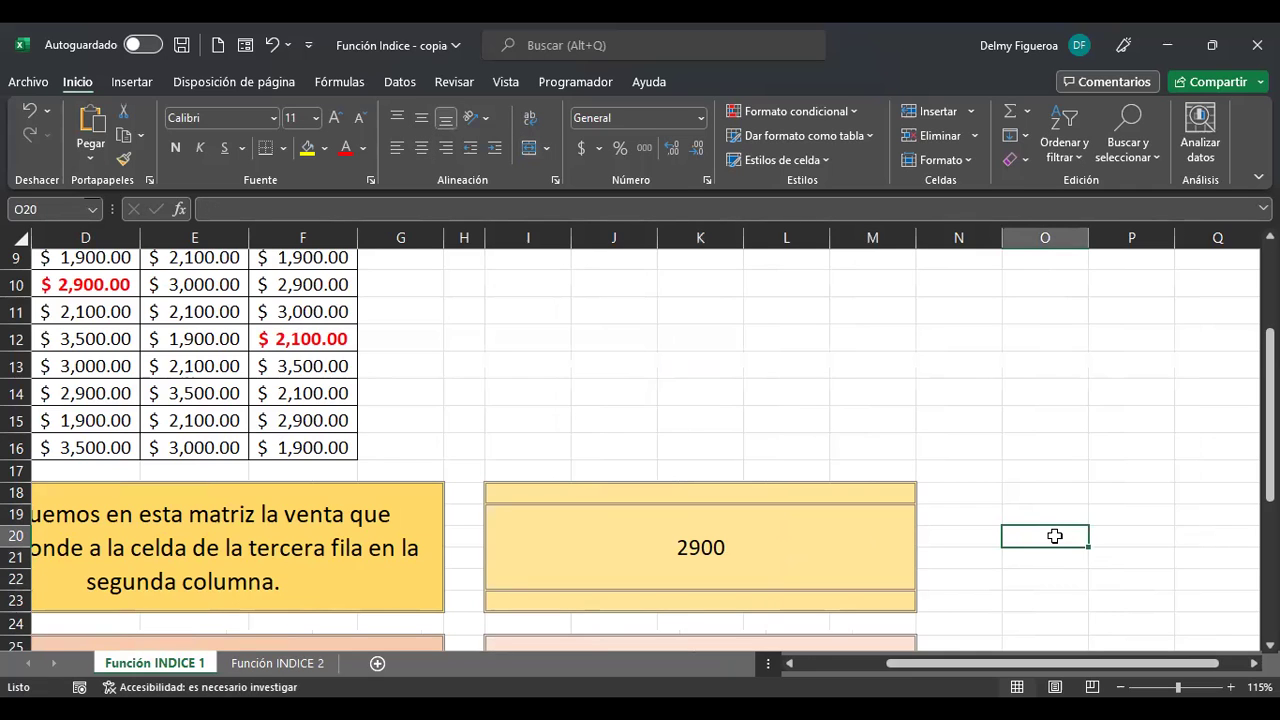
{"action": "key", "text": "ctrl+Home"}
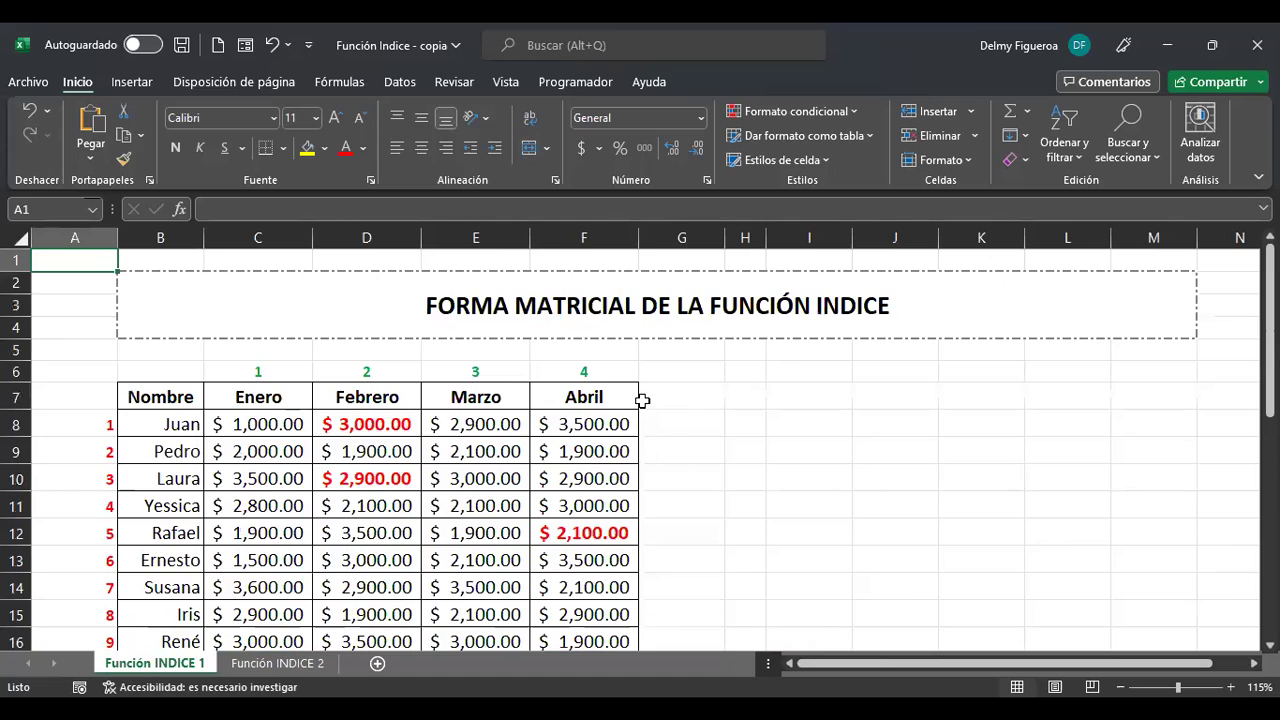
{"action": "scroll", "coordinate": [640, 398], "scroll_direction": "down", "scroll_amount": 1}
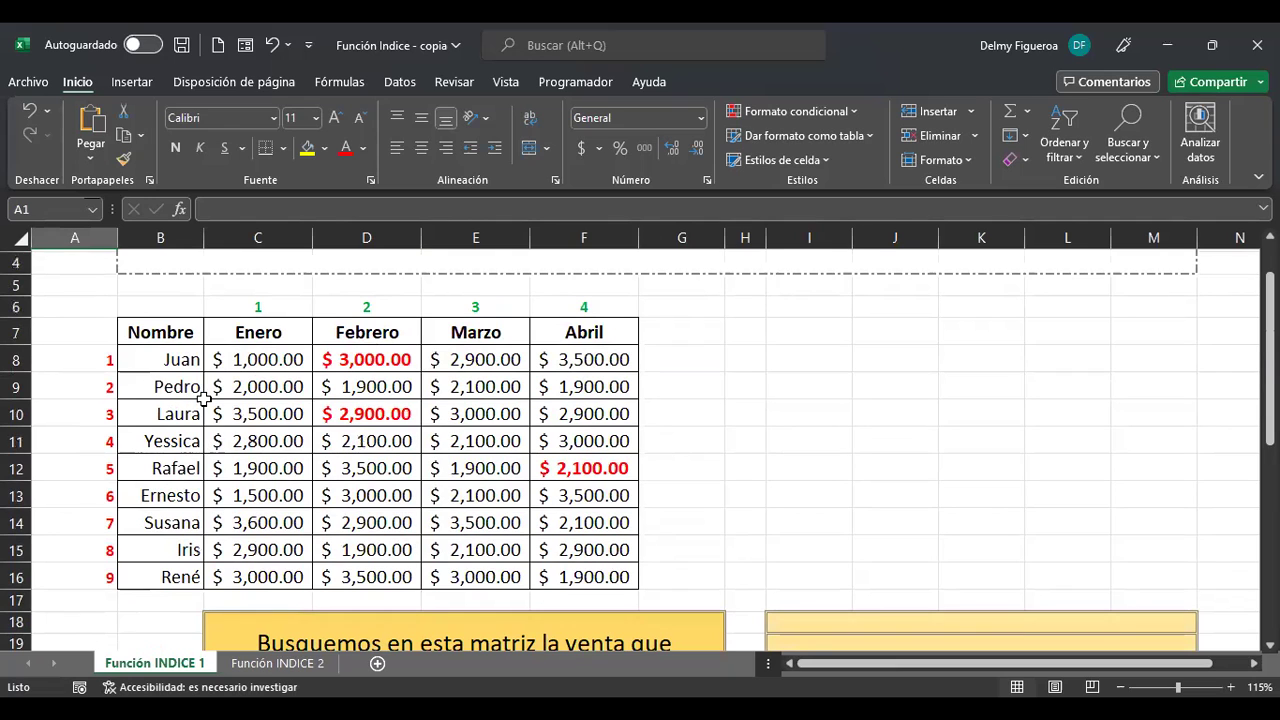
{"action": "left_click", "coordinate": [177, 441]}
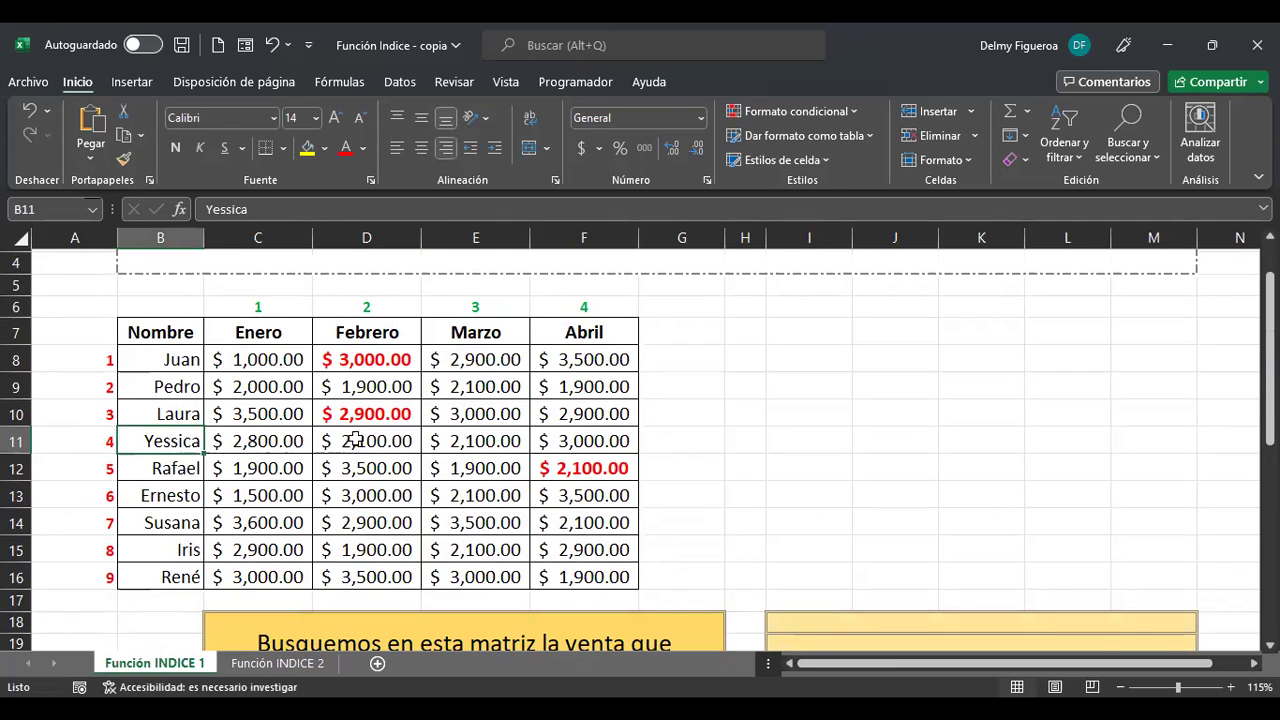
{"action": "left_click", "coordinate": [614, 444]}
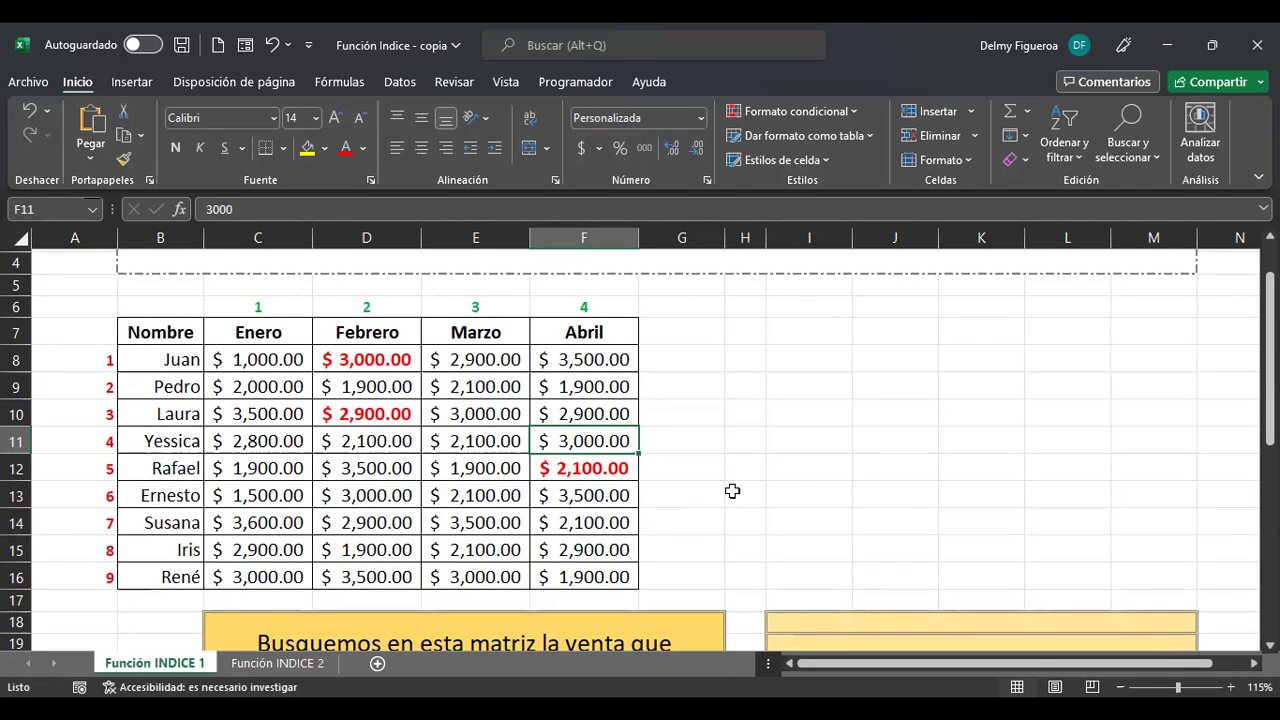
{"action": "scroll", "coordinate": [1200, 663], "scroll_direction": "right", "scroll_amount": 1}
{"action": "scroll", "coordinate": [645, 440], "scroll_direction": "right", "scroll_amount": 1}
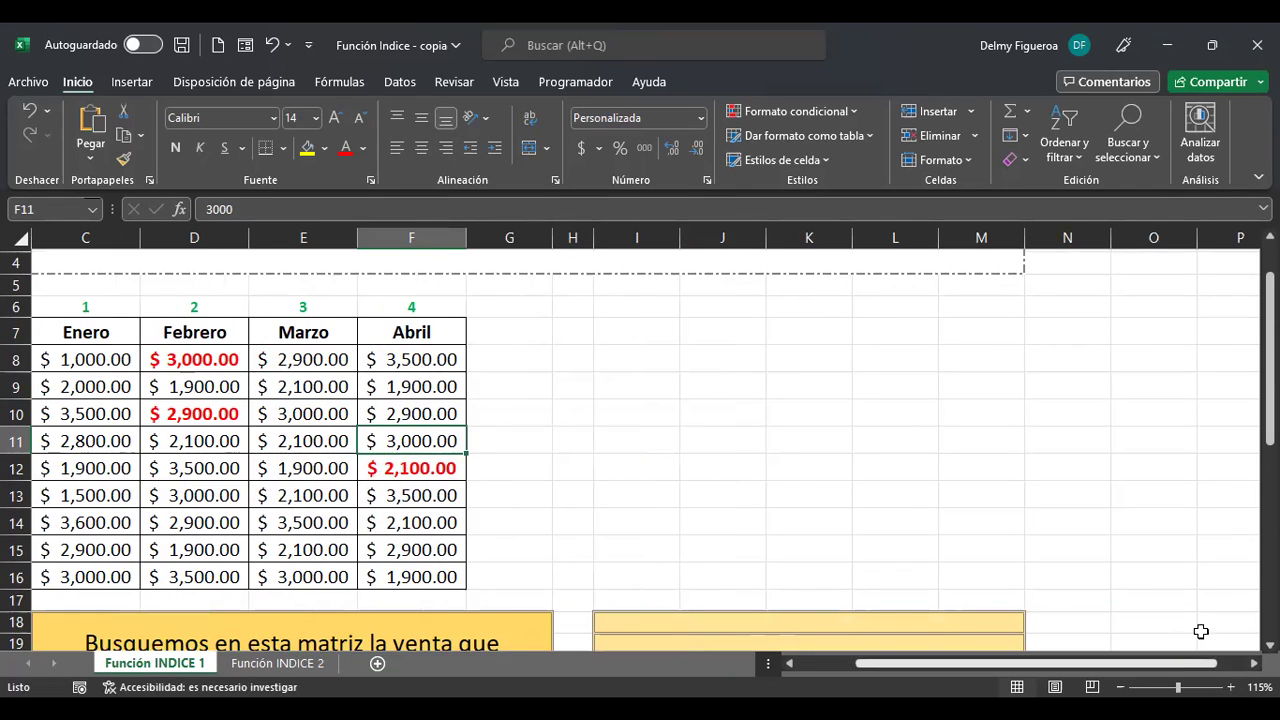
{"action": "scroll", "coordinate": [645, 440], "scroll_direction": "right", "scroll_amount": 2}
{"action": "scroll", "coordinate": [1026, 549], "scroll_direction": "right", "scroll_amount": 1}
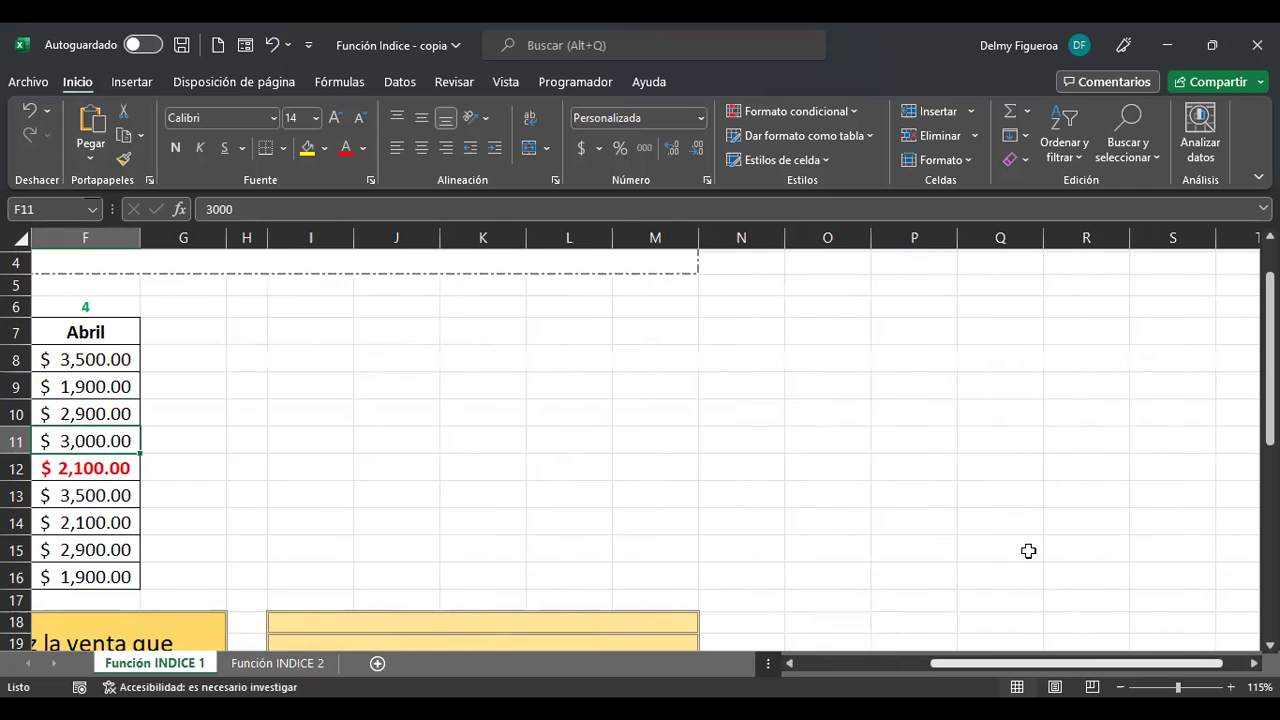
{"action": "scroll", "coordinate": [1026, 549], "scroll_direction": "down", "scroll_amount": 3}
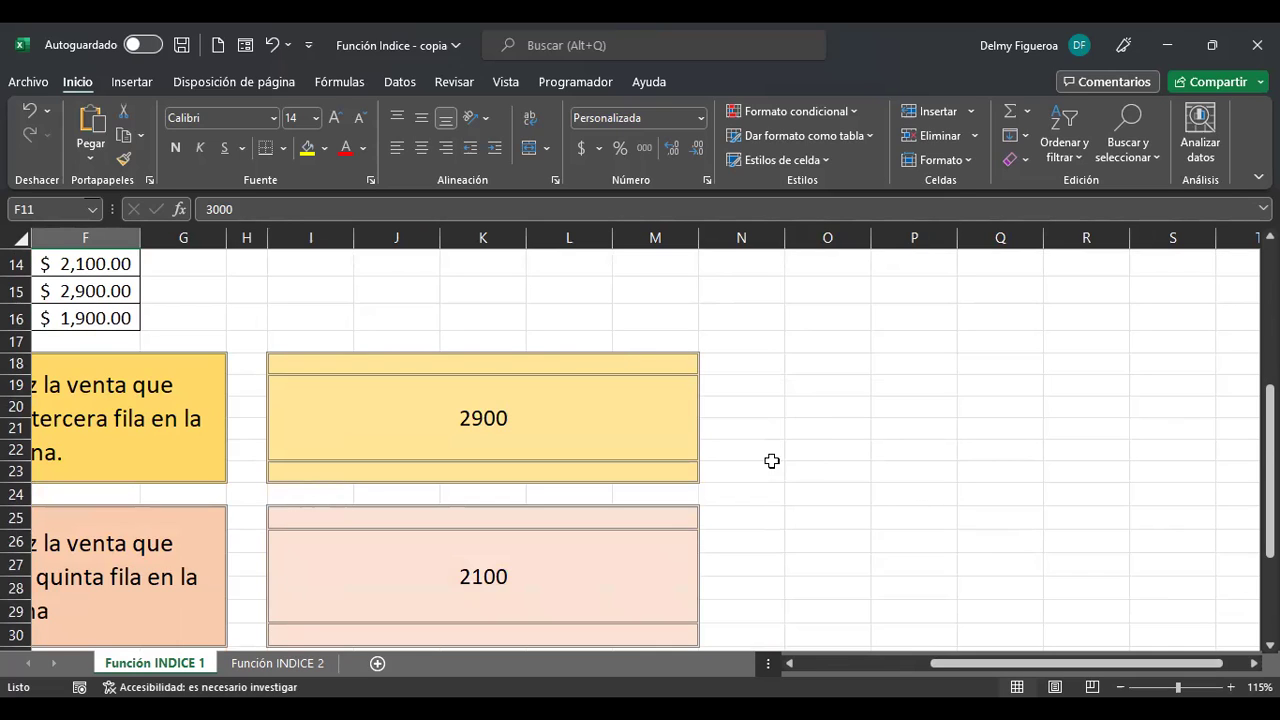
{"action": "left_click", "coordinate": [818, 414]}
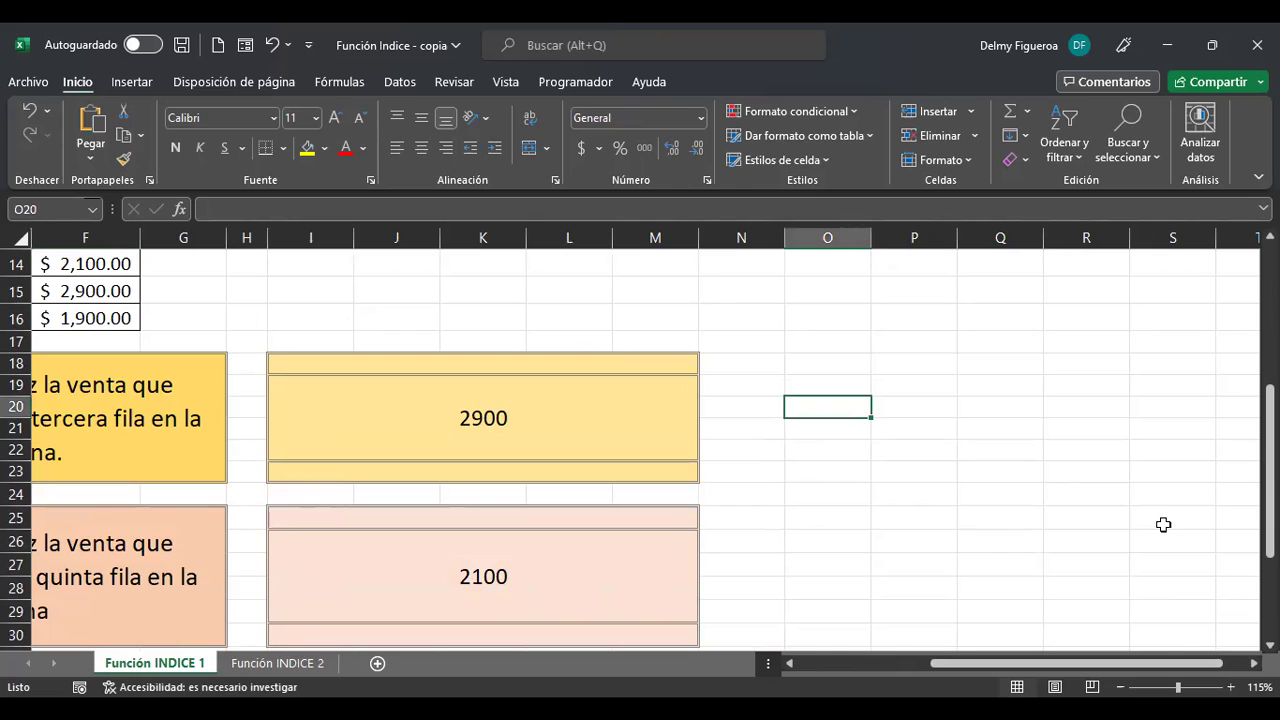
{"action": "type", "text": "+"}
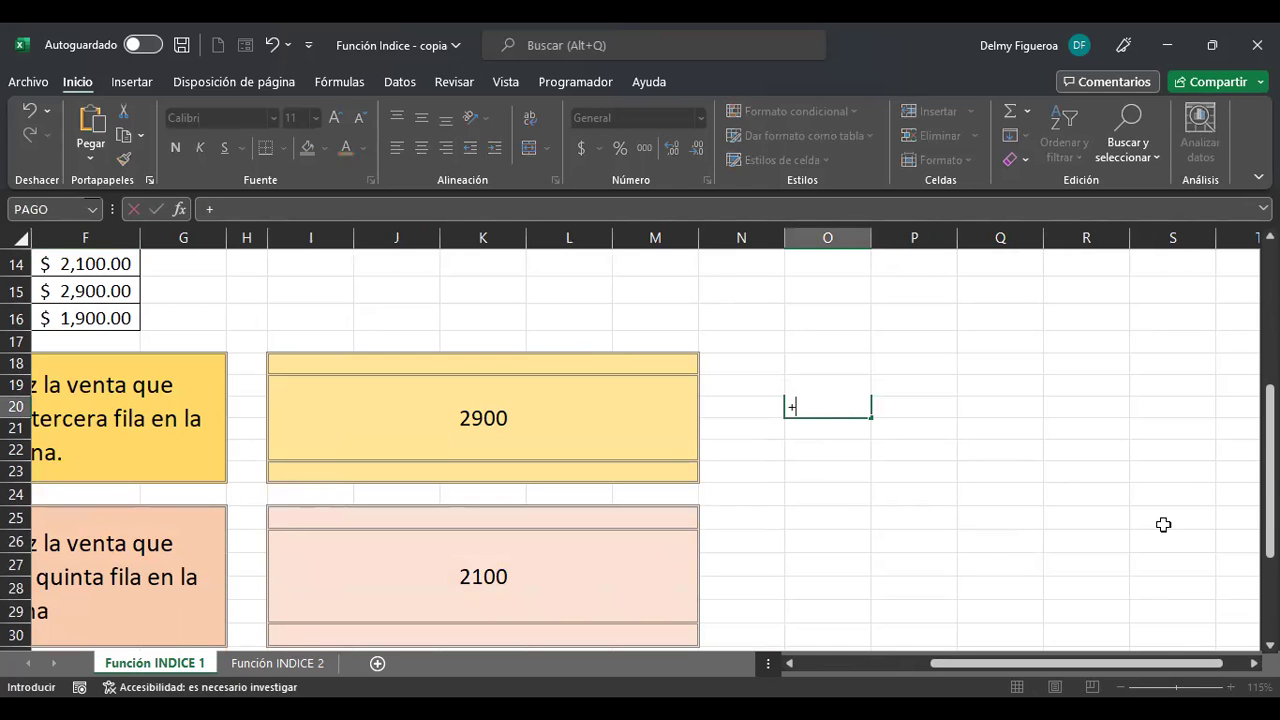
{"action": "type", "text": "coin"}
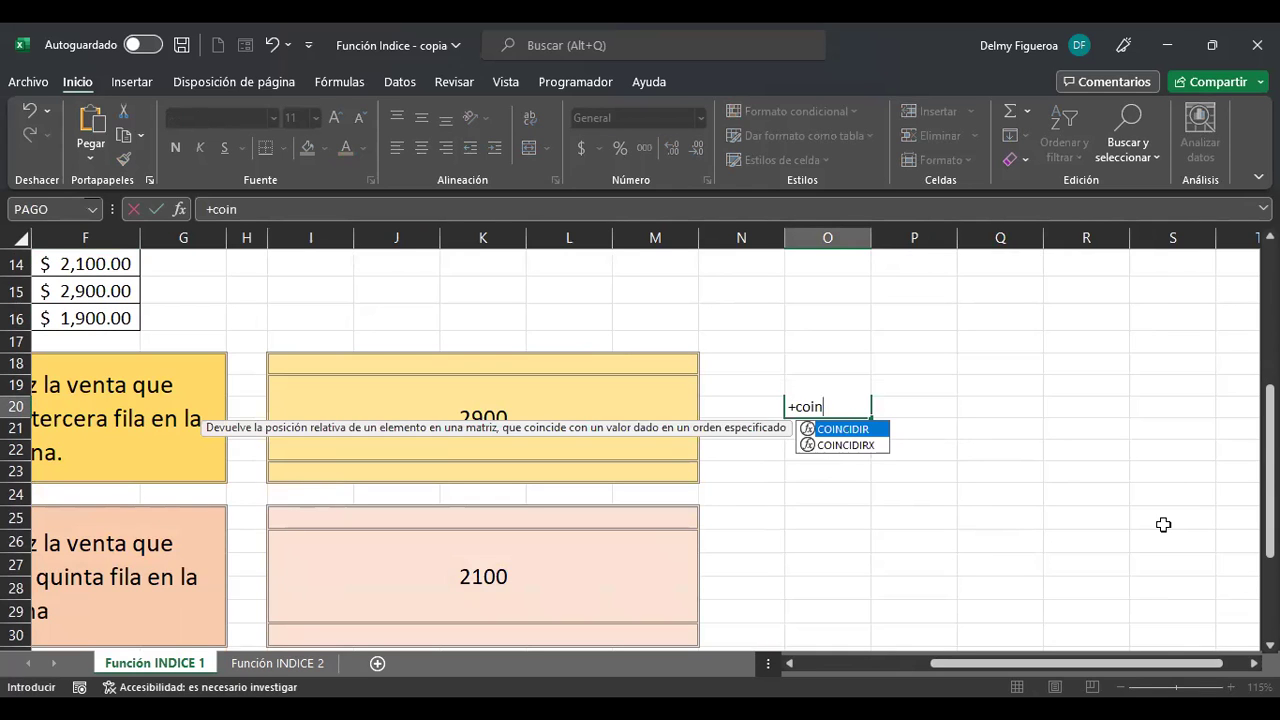
{"action": "double_click", "coordinate": [858, 429]}
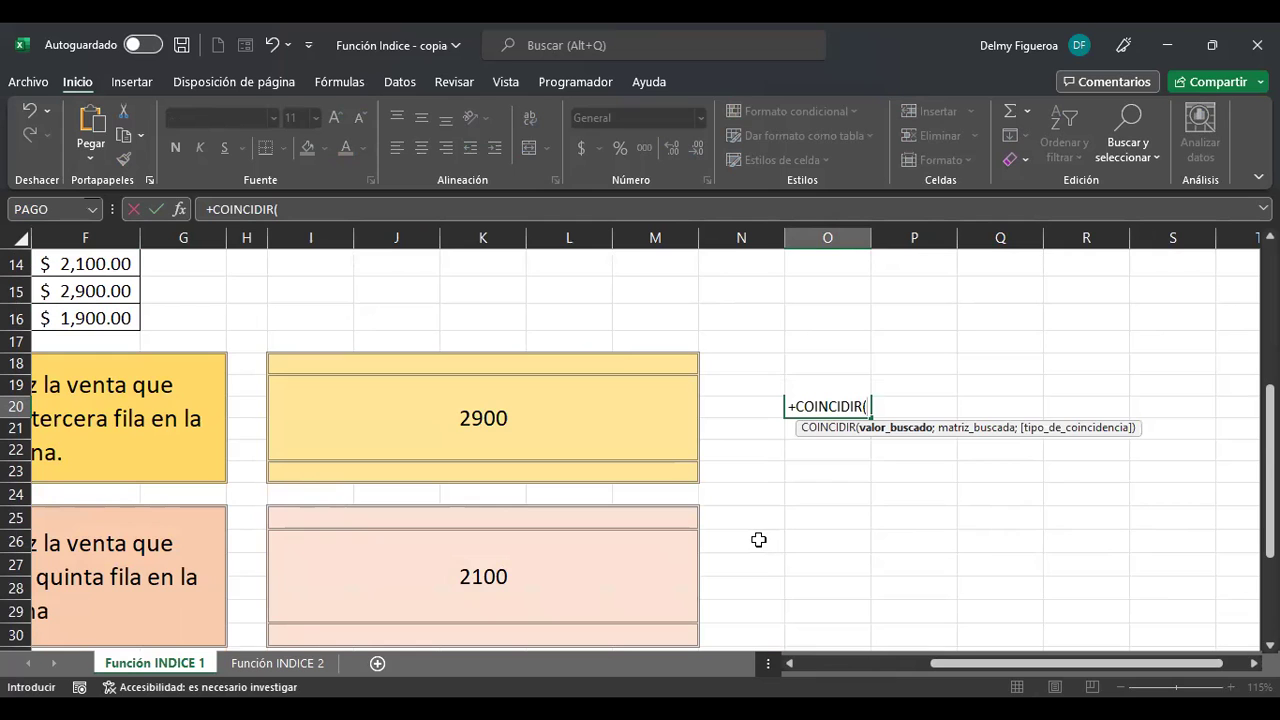
{"action": "key", "text": "Escape"}
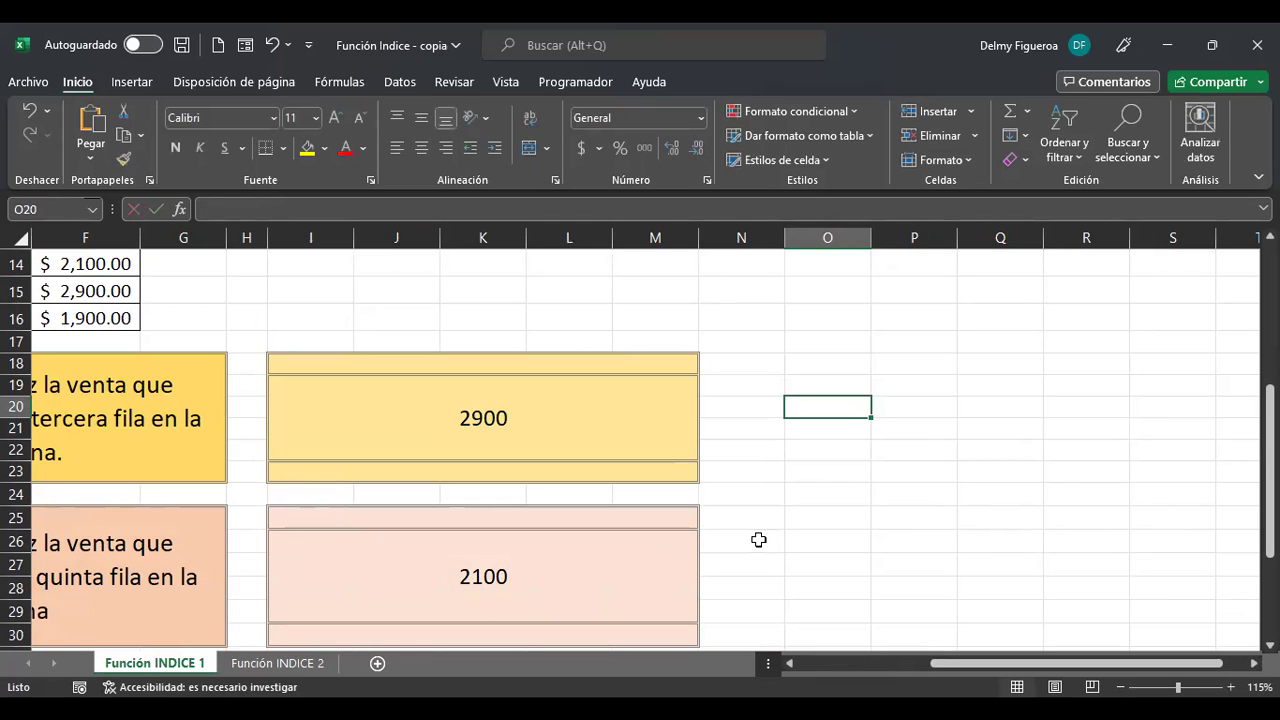
Step: Enter the label "Escriba vendedor" in cell I8 beside the sales table
{"action": "key", "text": "ctrl+Home"}
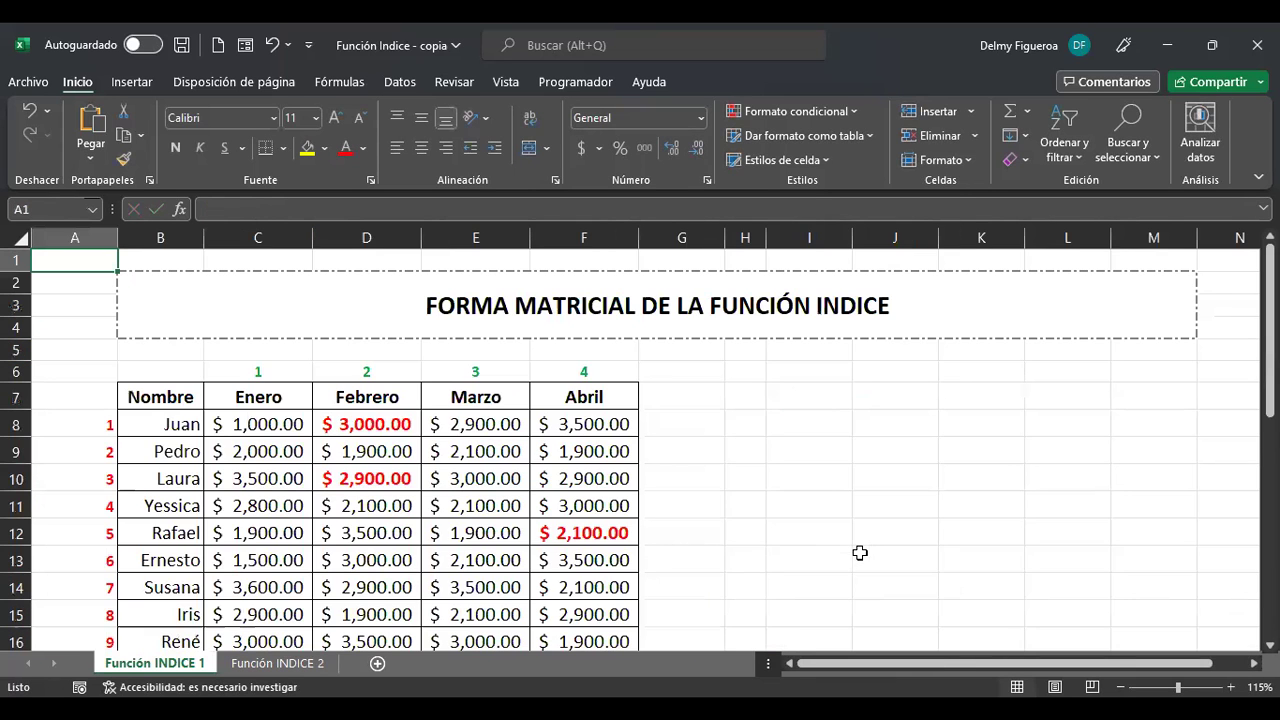
{"action": "left_click", "coordinate": [806, 423]}
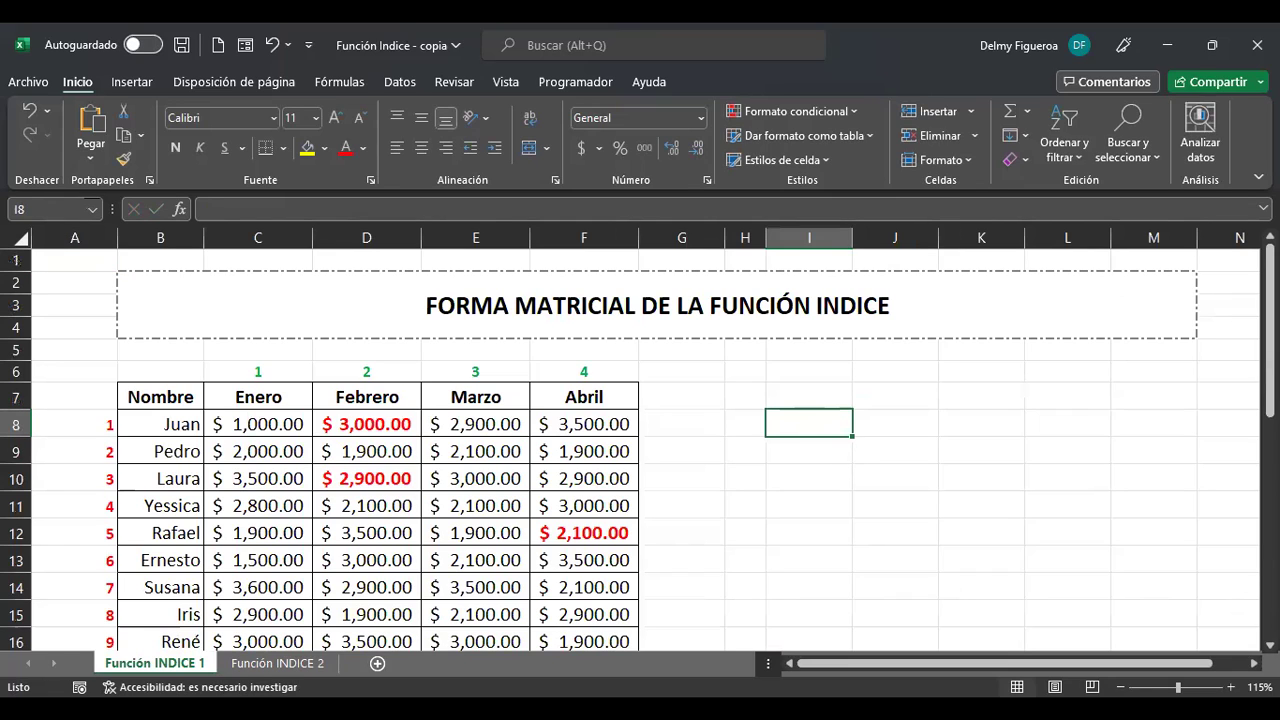
{"action": "type", "text": "Escriba vend"}
{"action": "type", "text": "eod"}
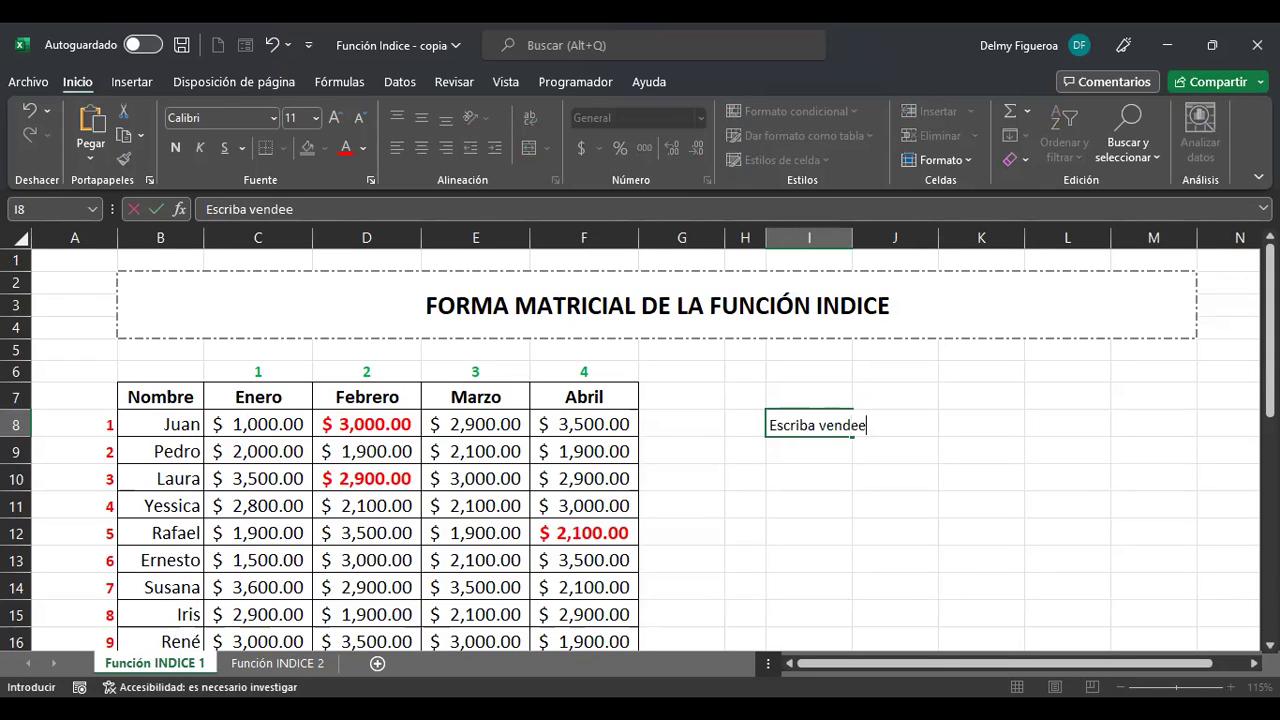
{"action": "key", "text": "BackSpace"}
{"action": "key", "text": "BackSpace"}
{"action": "type", "text": "dor"}
{"action": "key", "text": "Return"}
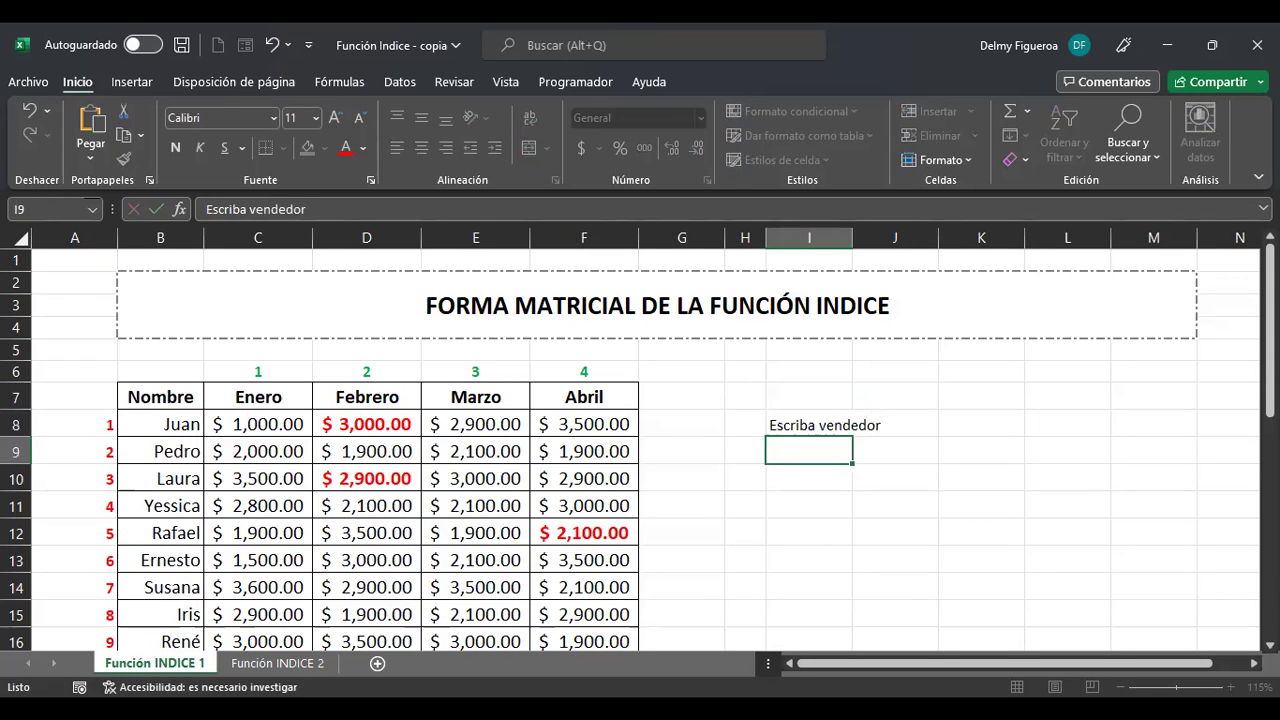
Step: Clear the label from cell I8
{"action": "left_click", "coordinate": [808, 424]}
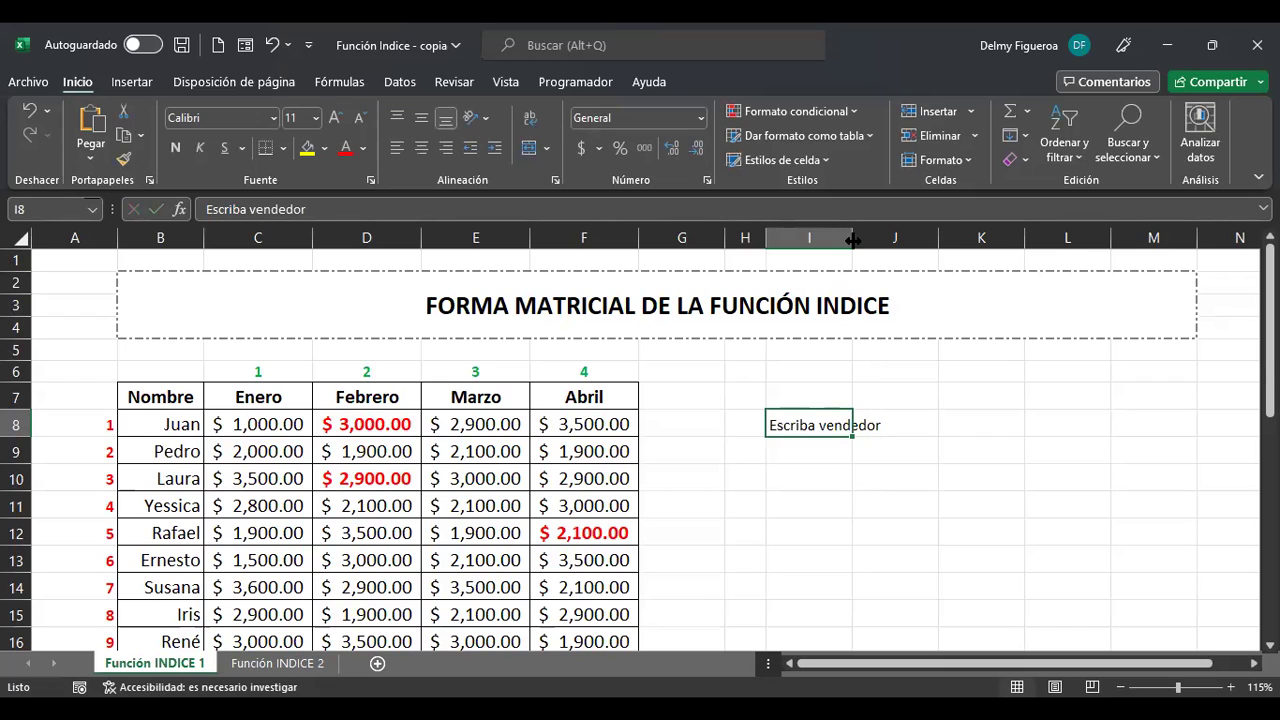
{"action": "scroll", "coordinate": [943, 489], "scroll_direction": "down", "scroll_amount": 4}
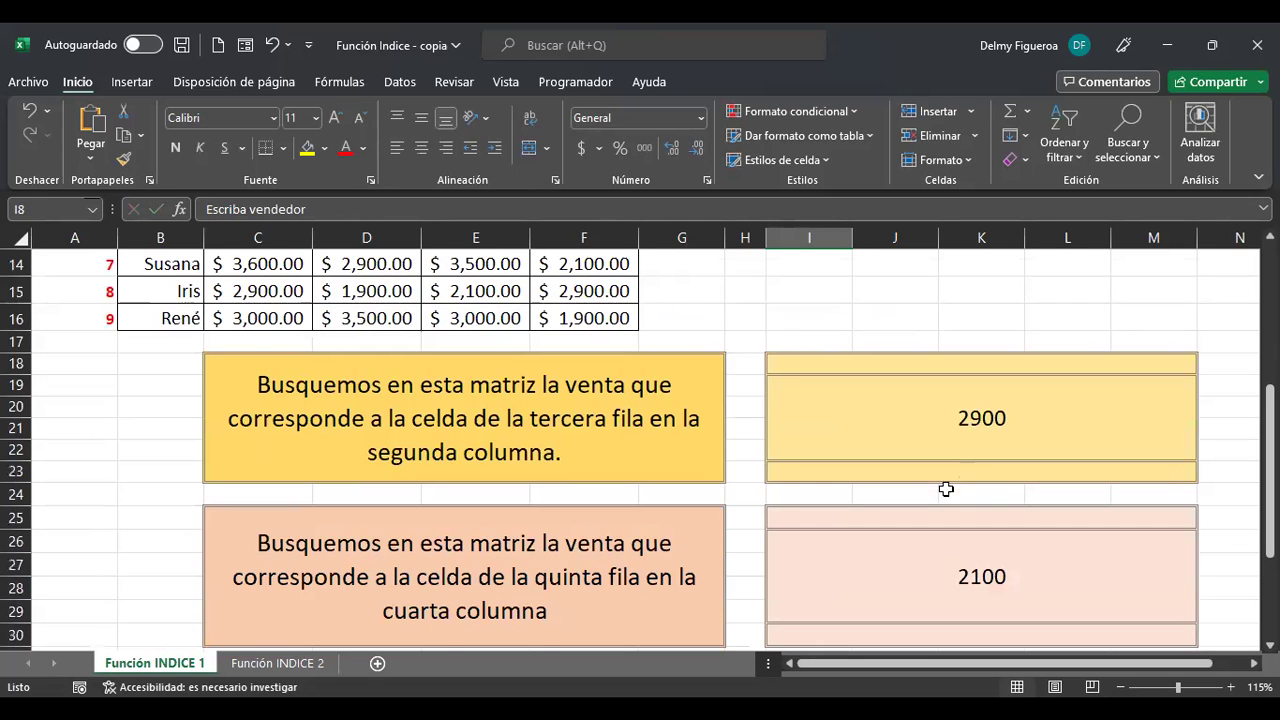
{"action": "scroll", "coordinate": [946, 489], "scroll_direction": "up", "scroll_amount": 4}
{"action": "key", "text": "Delete"}
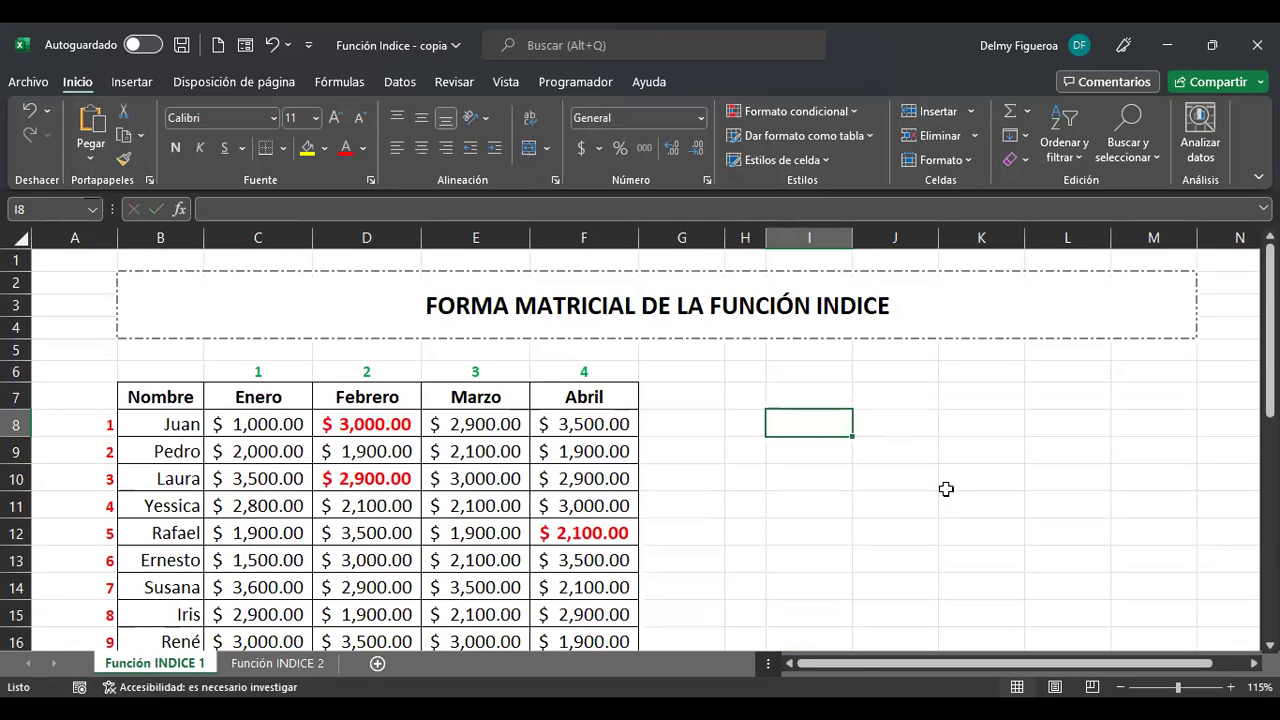
Step: Copy the sales table B7:F16 with its headers and add a new worksheet for it
{"action": "left_click_drag", "start_coordinate": [148, 390], "coordinate": [614, 512]}
{"action": "scroll", "coordinate": [609, 506], "scroll_direction": "down", "scroll_amount": 2}
{"action": "key", "text": "ctrl+c"}
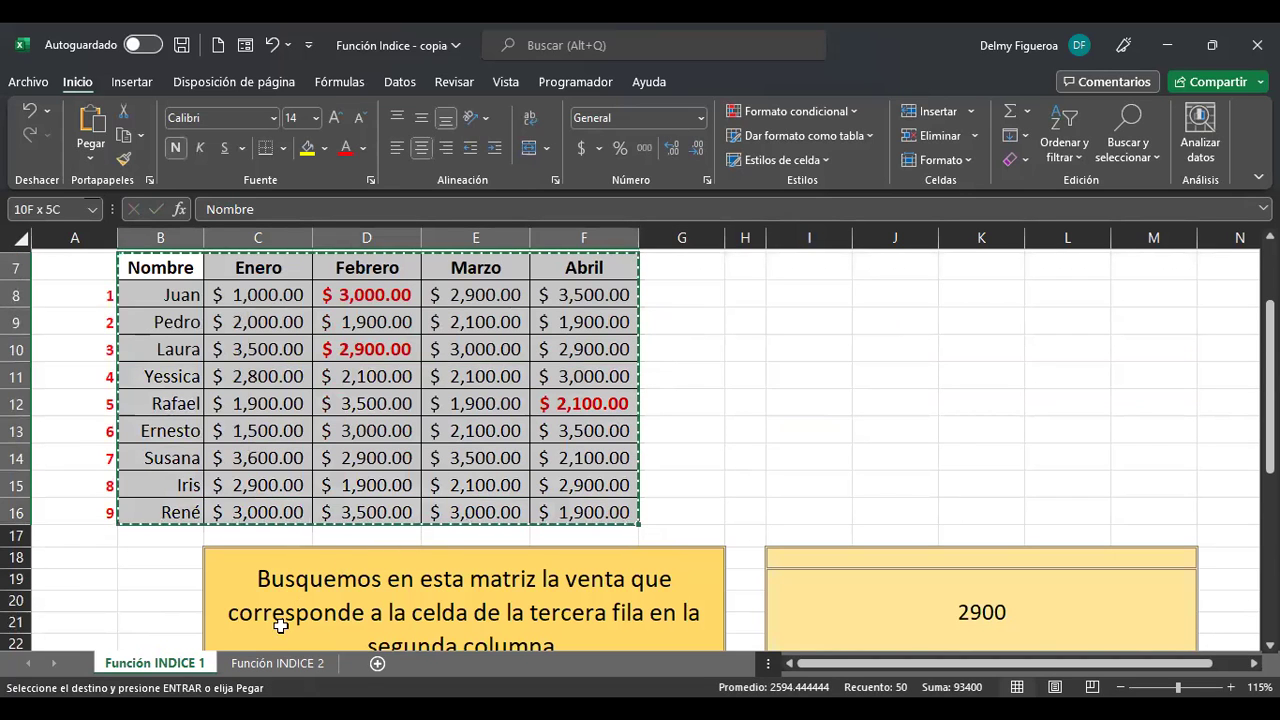
{"action": "left_click", "coordinate": [374, 663]}
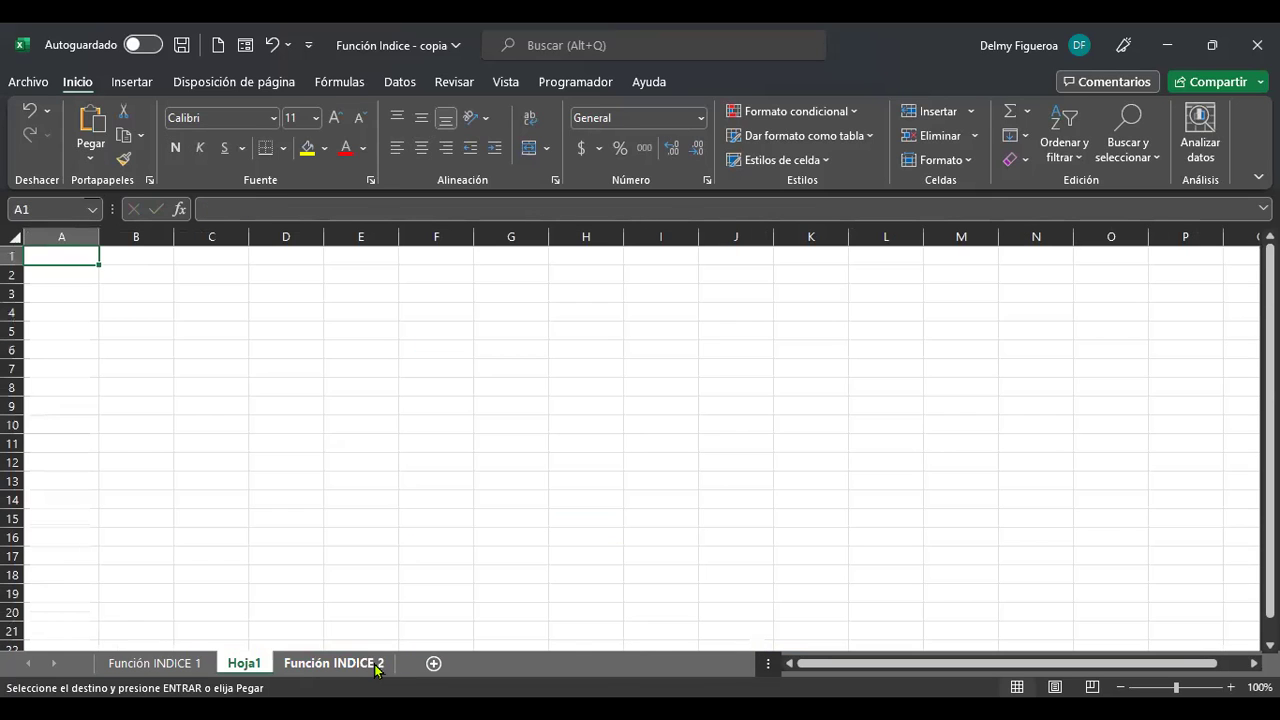
Step: Paste the copied sales table into Hoja1 starting at cell B7
{"action": "left_click", "coordinate": [155, 663]}
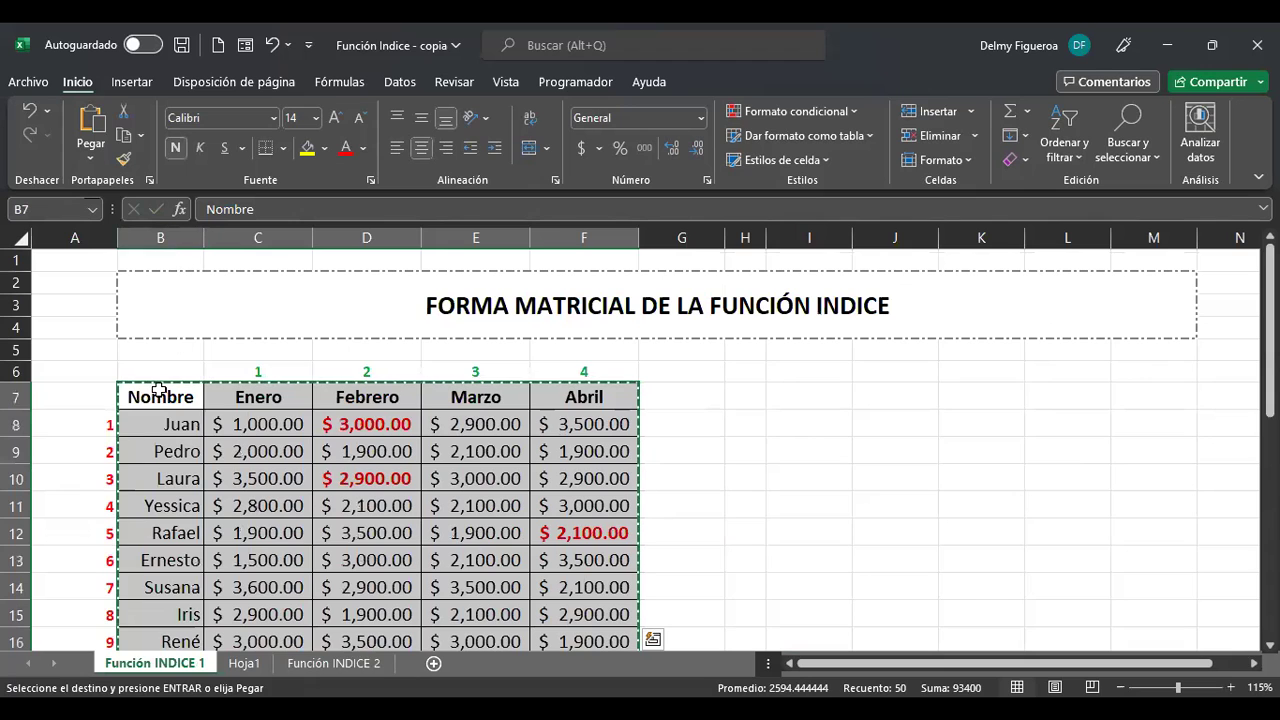
{"action": "left_click", "coordinate": [350, 663]}
{"action": "left_click", "coordinate": [248, 663]}
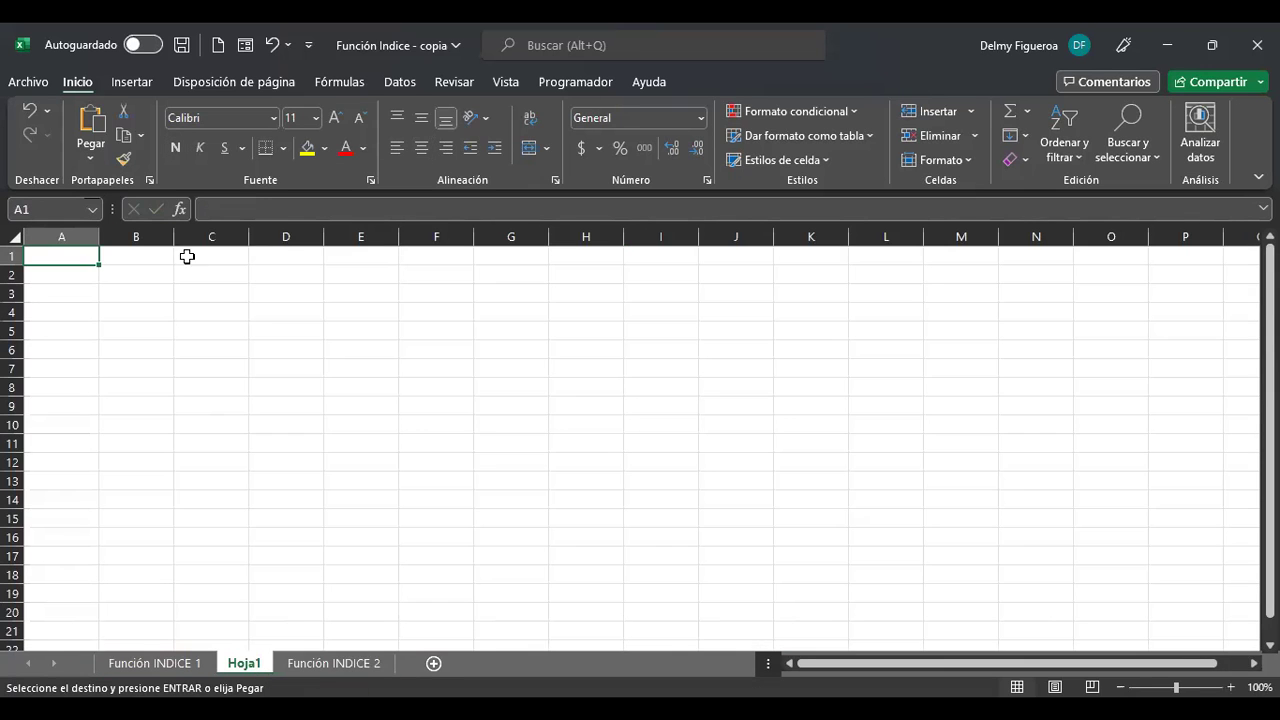
{"action": "scroll", "coordinate": [386, 440], "scroll_direction": "up", "scroll_amount": 4}
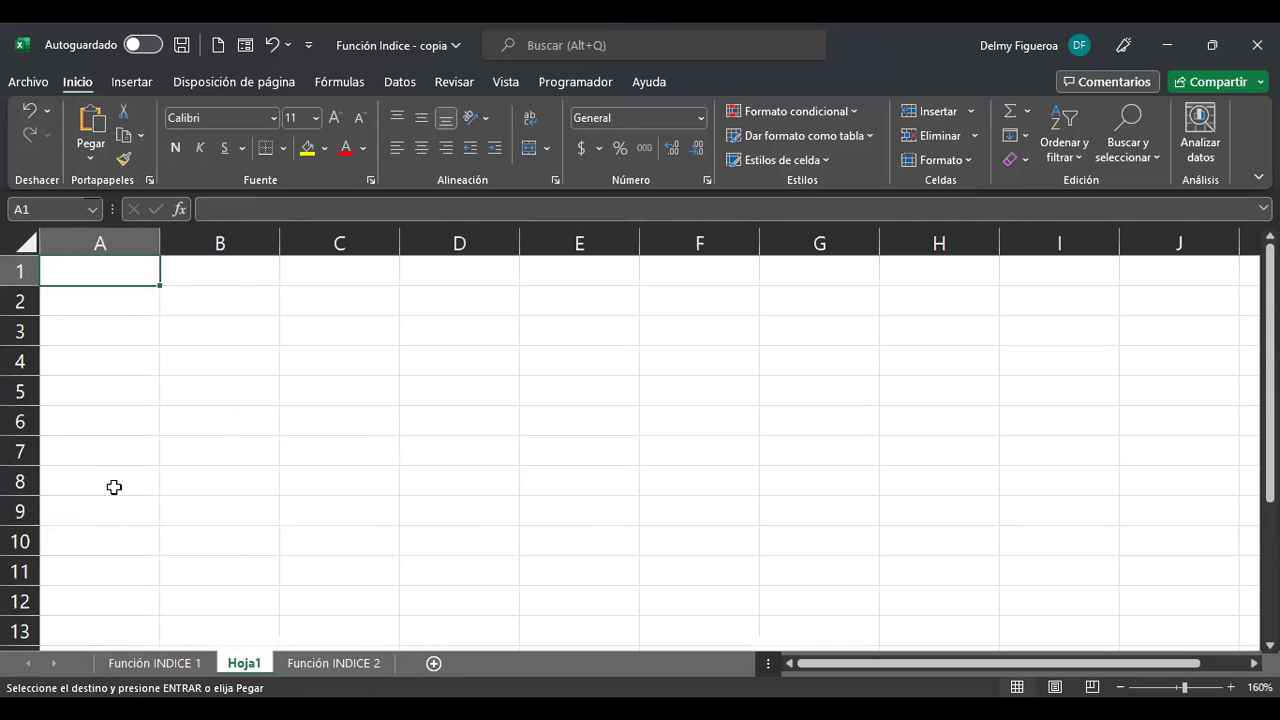
{"action": "left_click", "coordinate": [221, 450]}
{"action": "key", "text": "ctrl+v"}
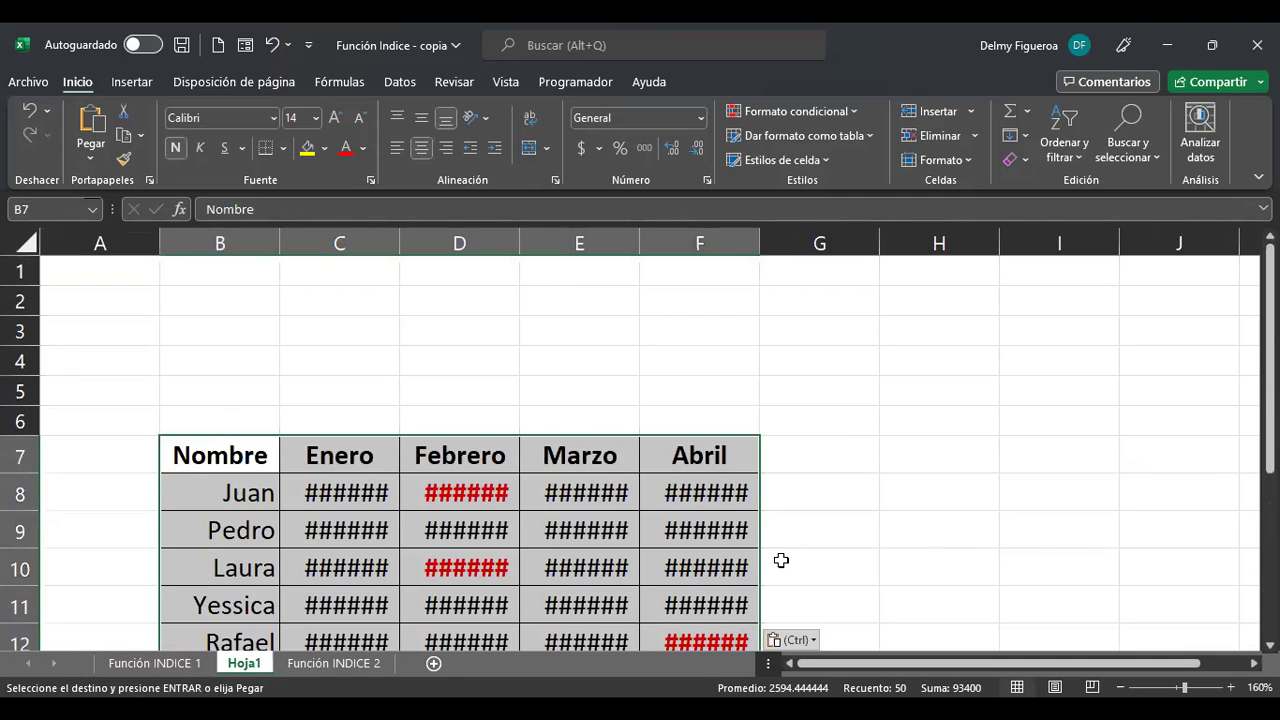
Step: Autofit the widths of the pasted sales table's columns B to F on Hoja1 to their contents
{"action": "double_click", "coordinate": [401, 252]}
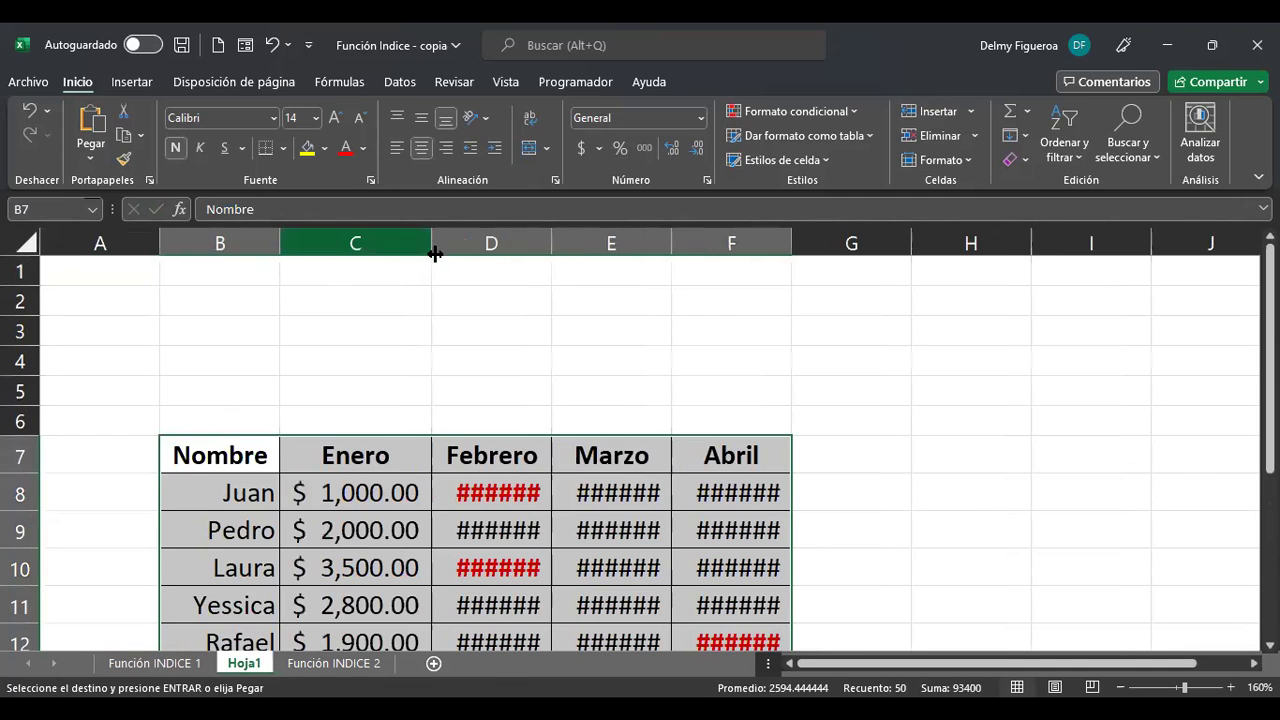
{"action": "double_click", "coordinate": [552, 241]}
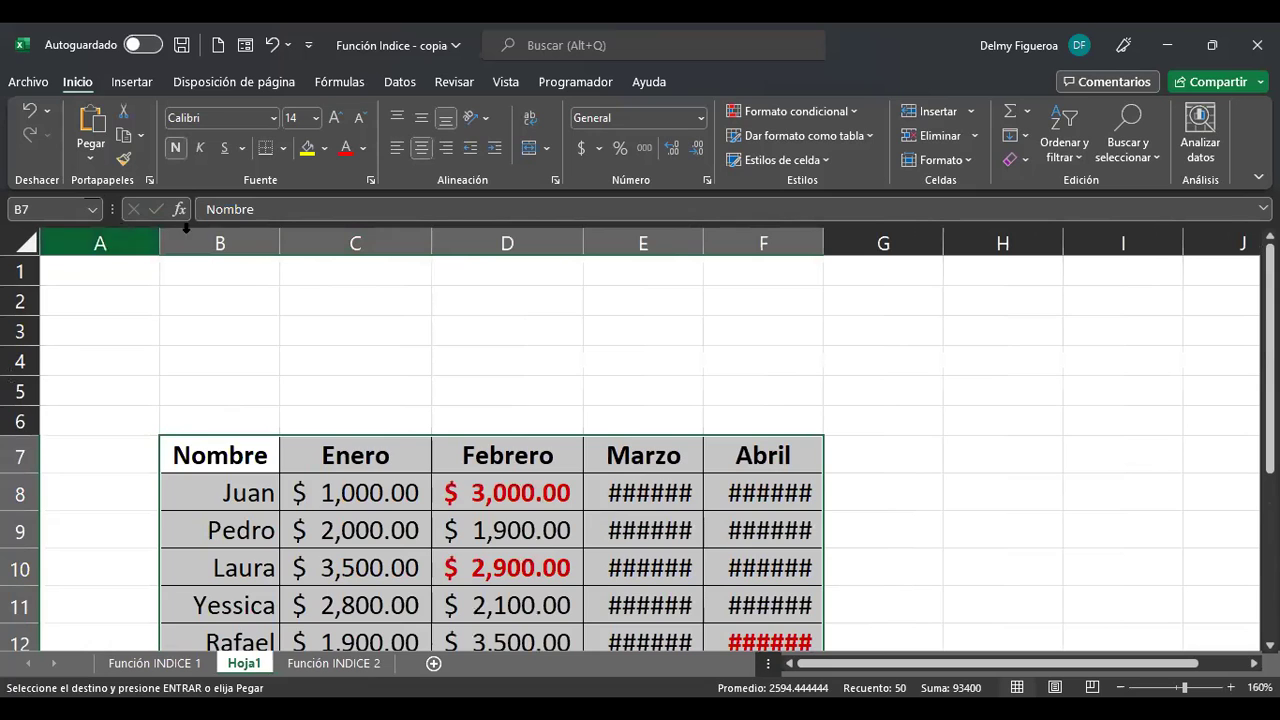
{"action": "left_click_drag", "start_coordinate": [214, 243], "coordinate": [829, 243]}
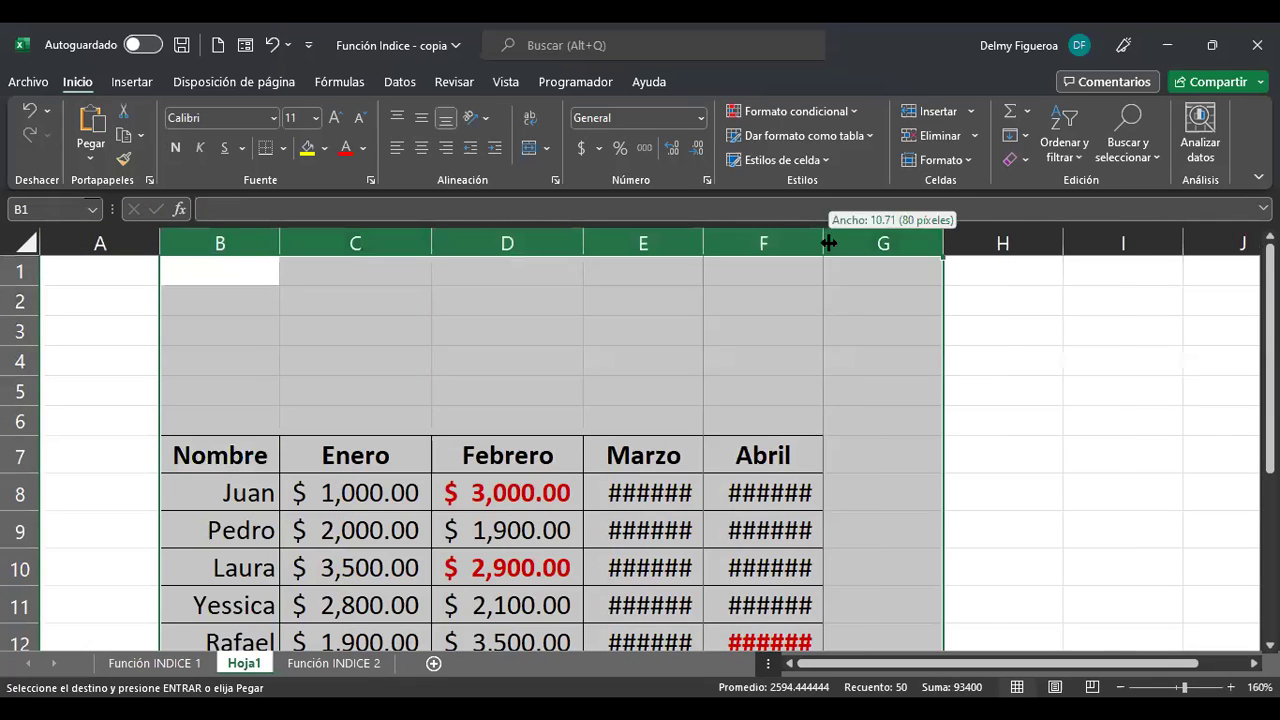
{"action": "double_click", "coordinate": [825, 243]}
{"action": "left_click", "coordinate": [705, 484]}
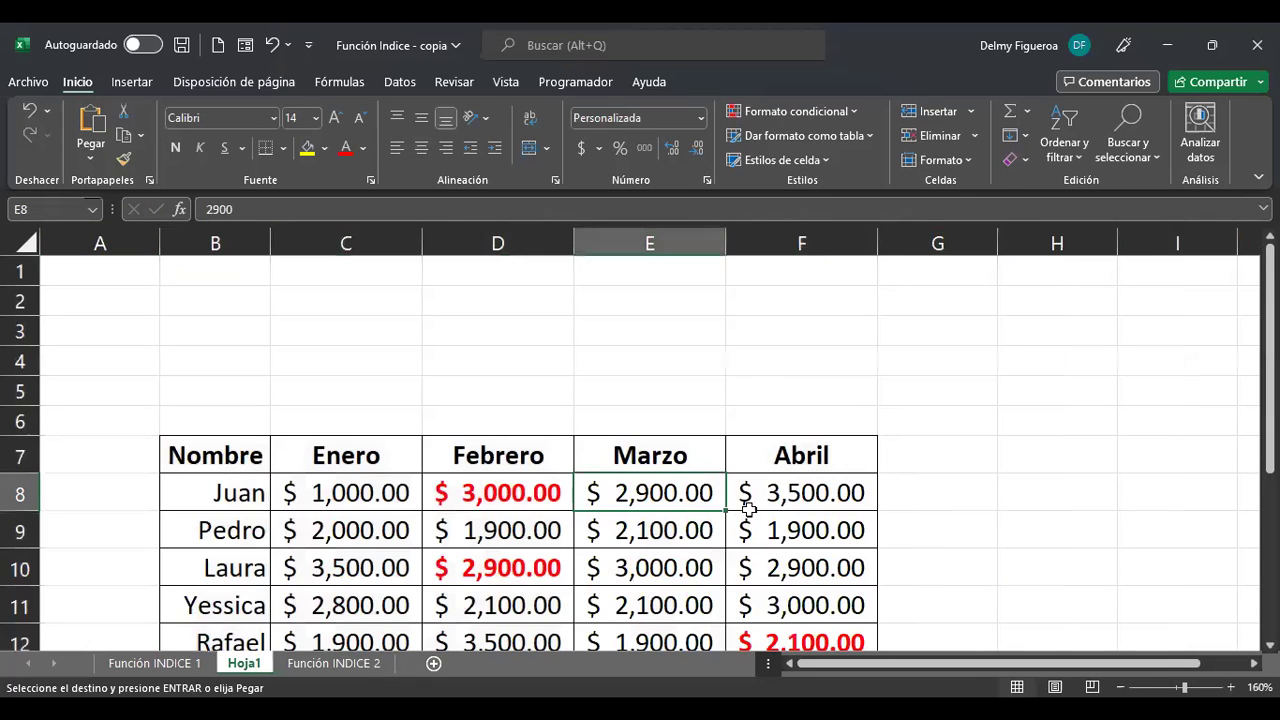
Step: Enter the label "Valor de venta" in cell H7 beside the sales table
{"action": "scroll", "coordinate": [757, 514], "scroll_direction": "down", "scroll_amount": 1}
{"action": "scroll", "coordinate": [757, 514], "scroll_direction": "down", "scroll_amount": 3}
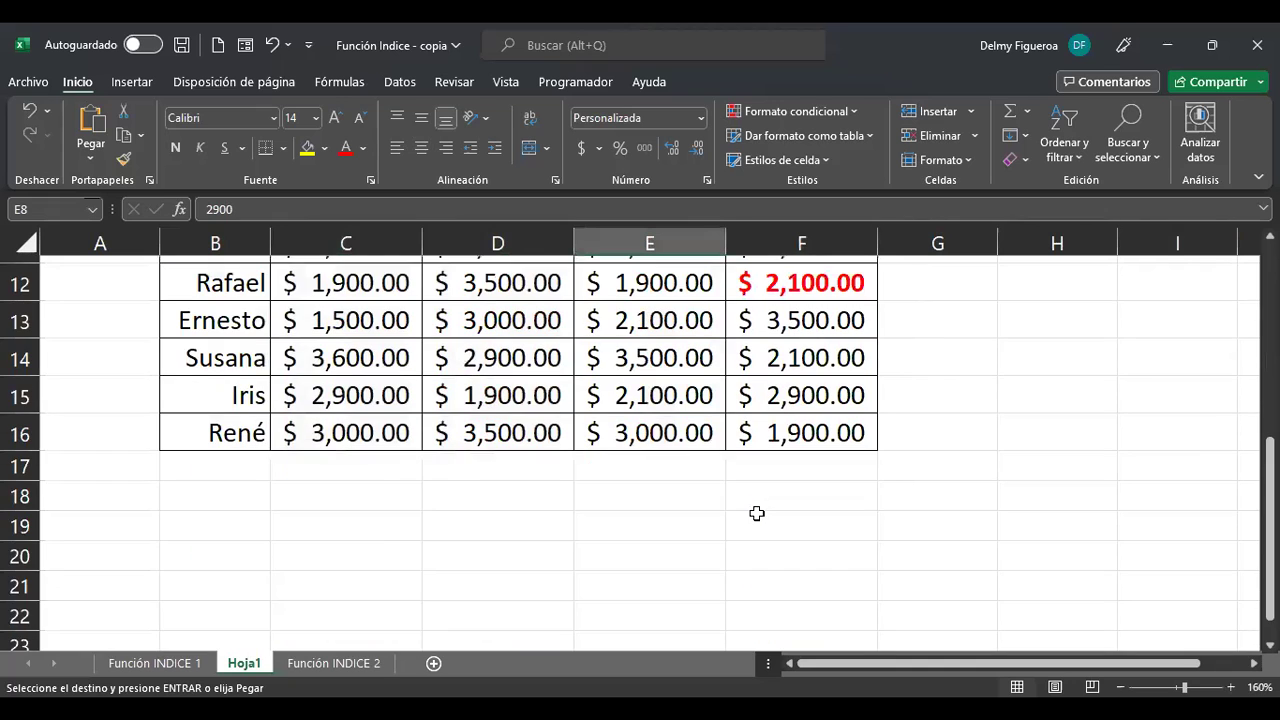
{"action": "scroll", "coordinate": [757, 514], "scroll_direction": "down", "scroll_amount": 1, "text": "ctrl"}
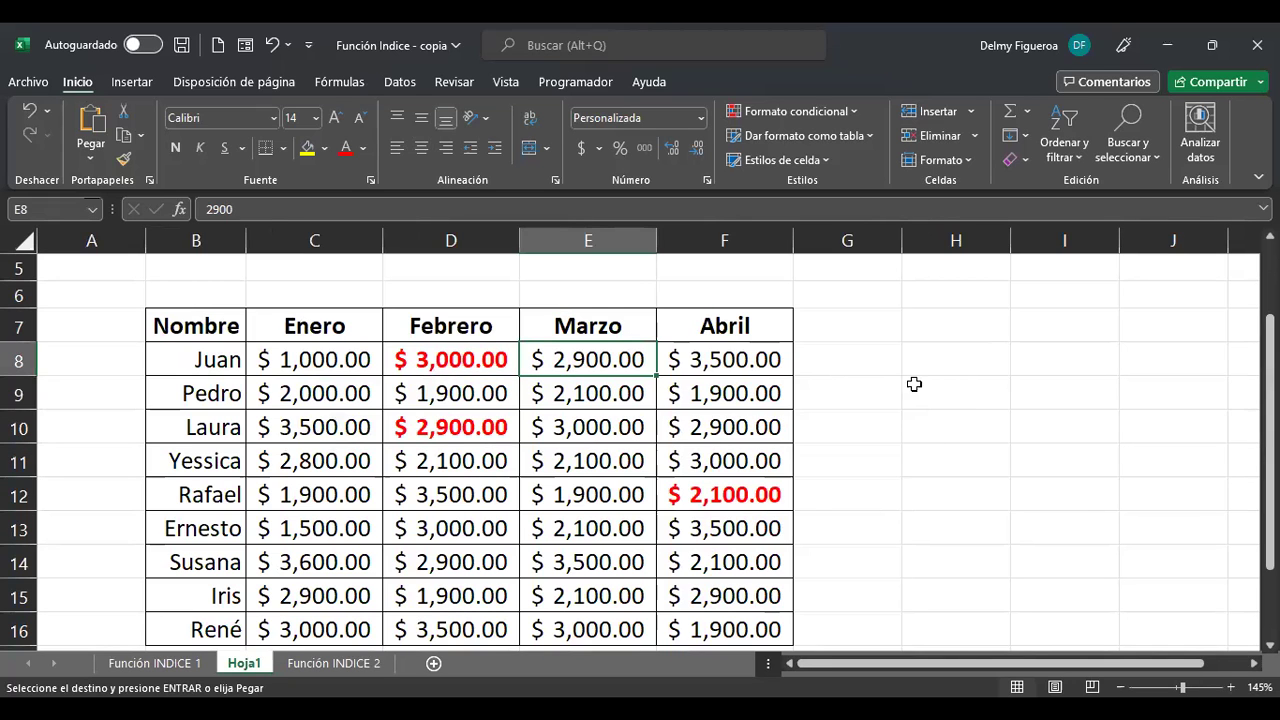
{"action": "scroll", "coordinate": [839, 498], "scroll_direction": "down", "scroll_amount": 1, "text": "ctrl"}
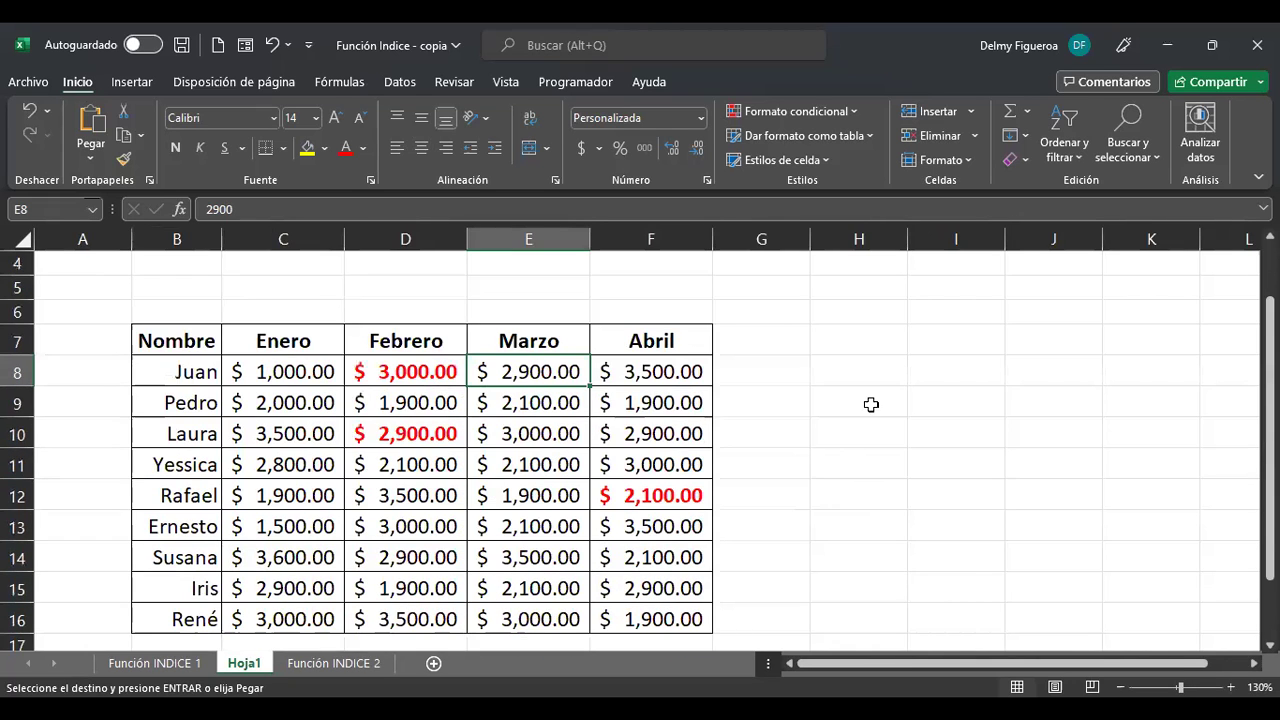
{"action": "left_click", "coordinate": [849, 338]}
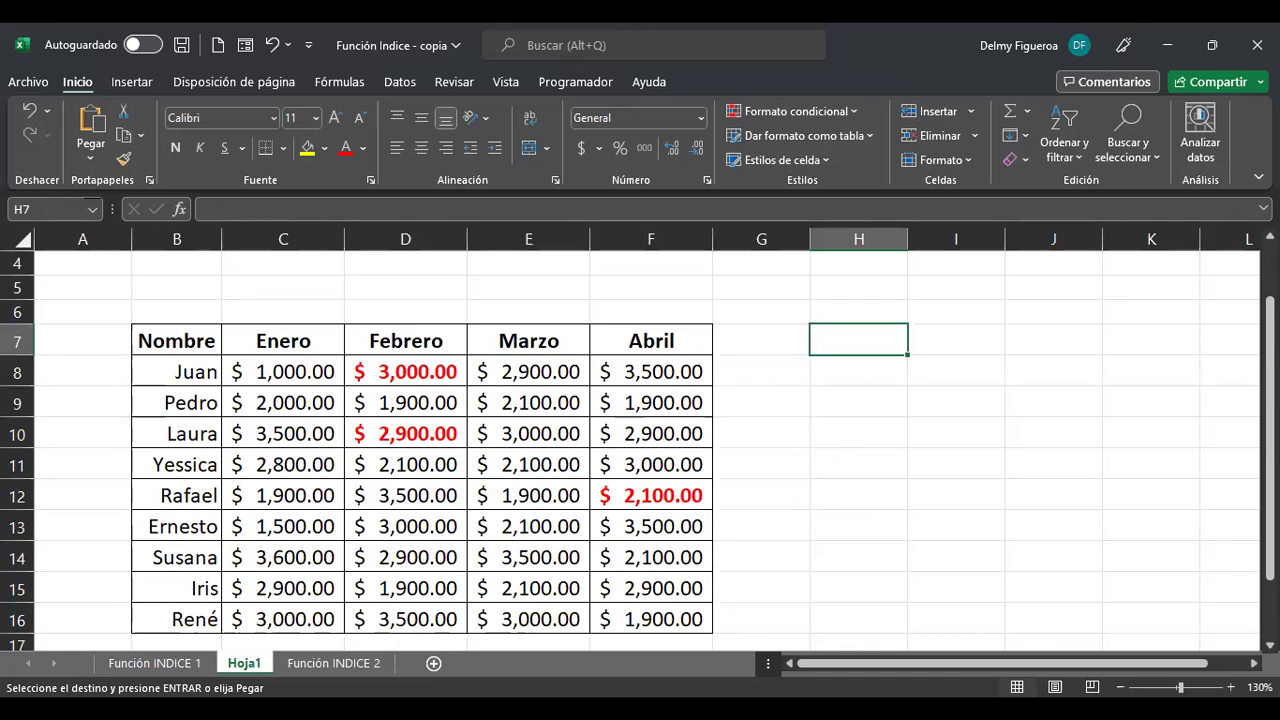
{"action": "type", "text": "Valor de venta"}
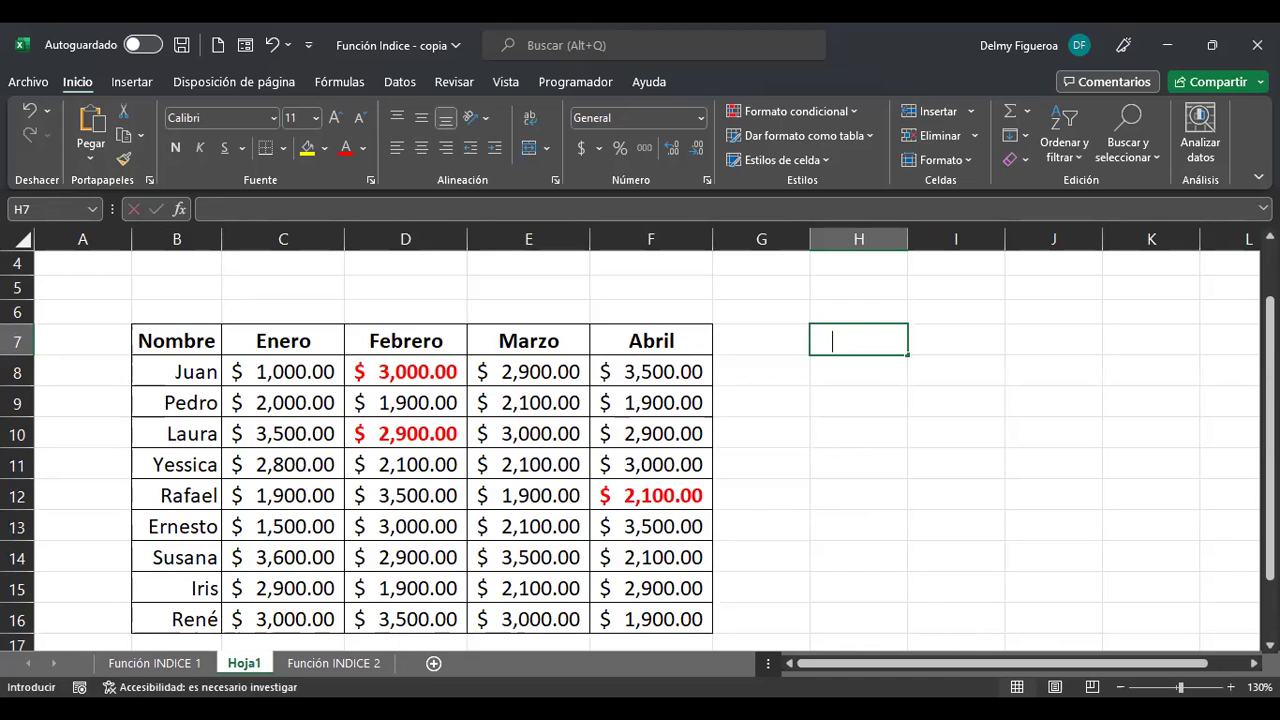
{"action": "key", "text": "Return"}
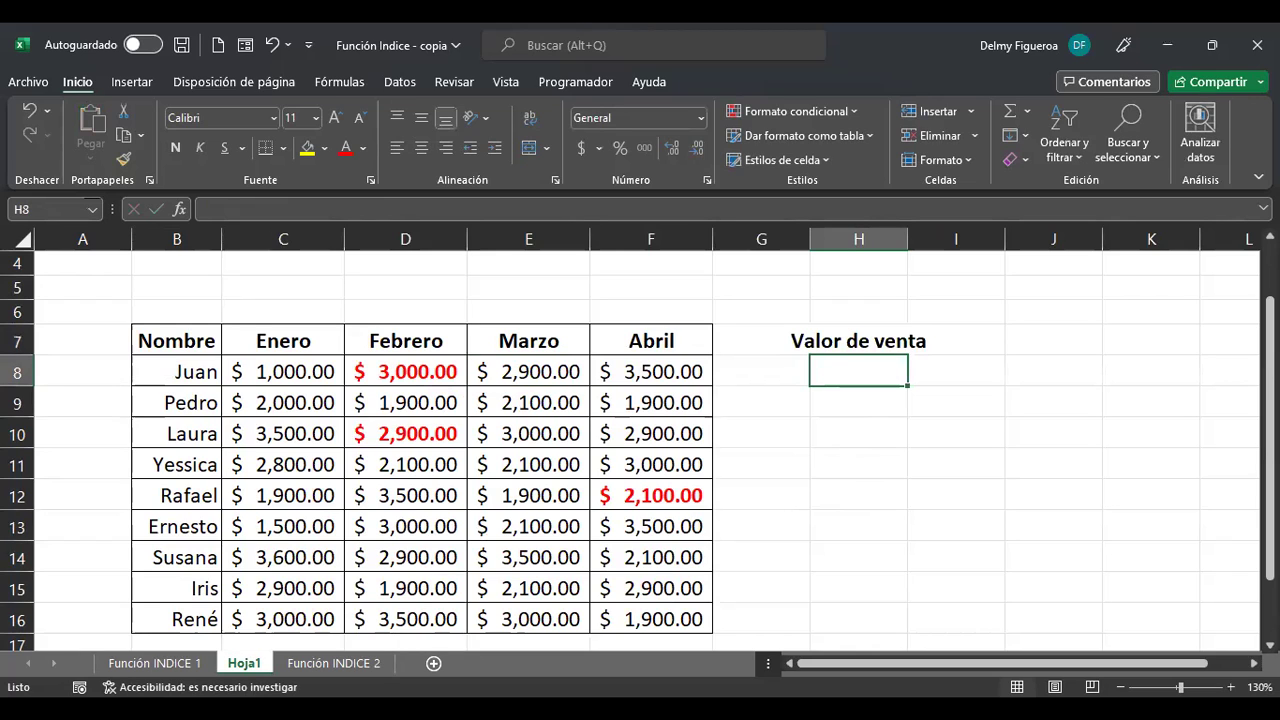
Step: Enter "Seleccione vendedor" in H8 and "Seleccione mes" in H9, and fit column H to its contents
{"action": "type", "text": "Selecciones"}
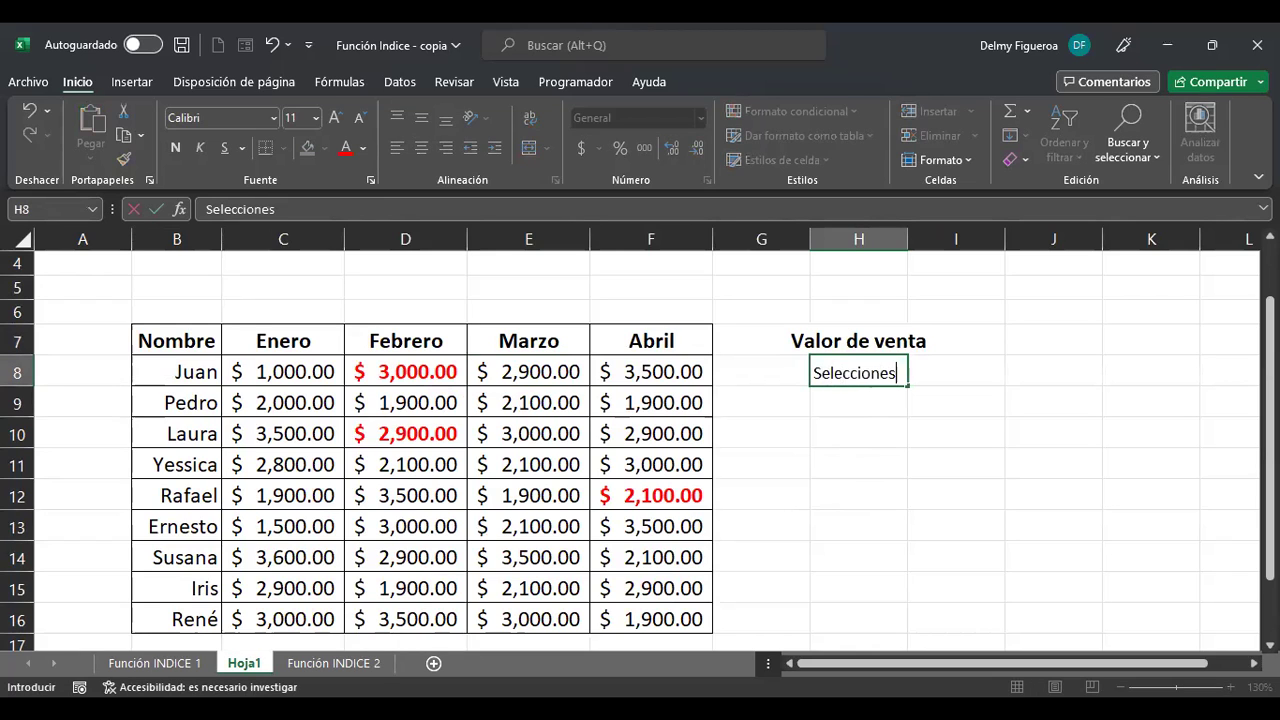
{"action": "type", "text": "vendedor"}
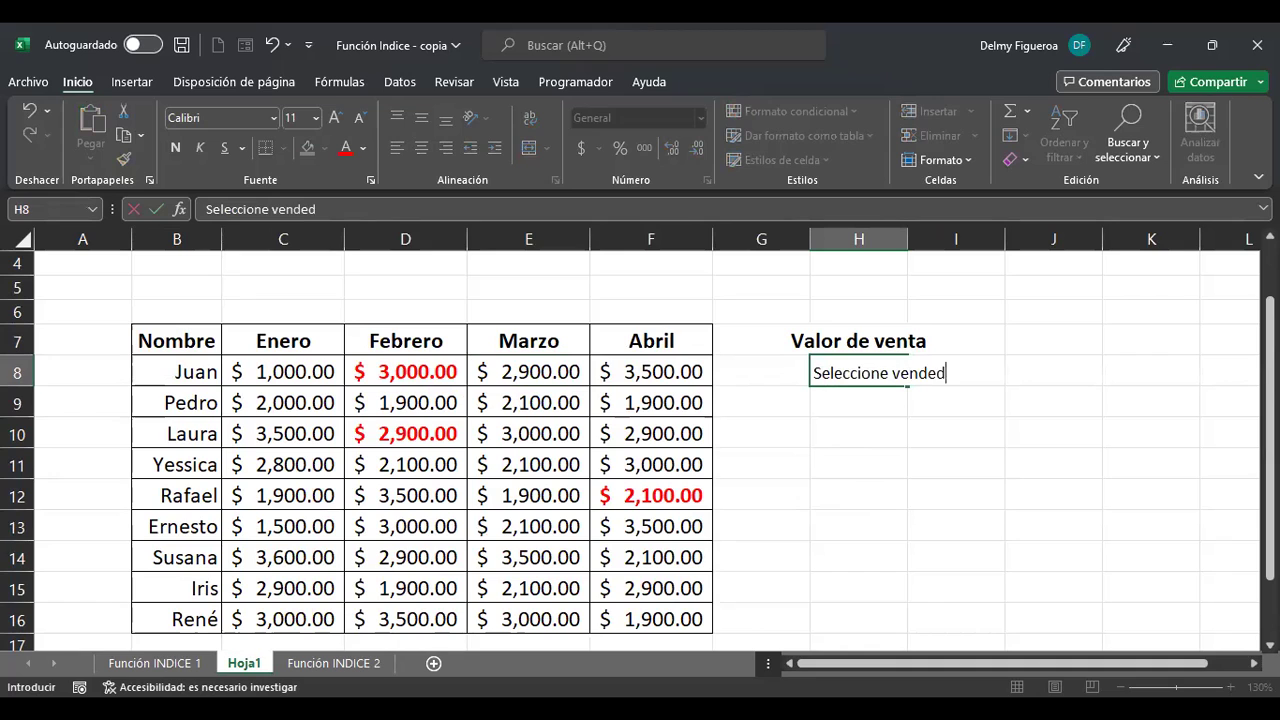
{"action": "key", "text": "Return"}
{"action": "type", "text": "Seleccion"}
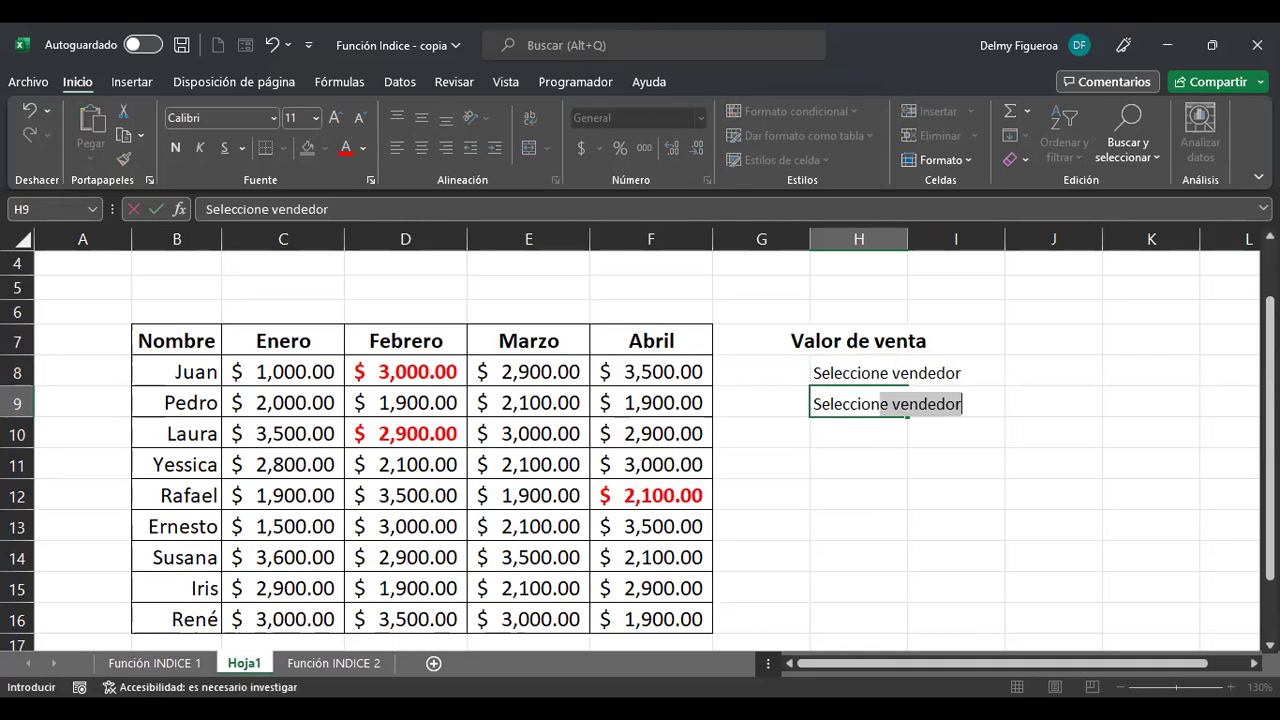
{"action": "type", "text": "e mes"}
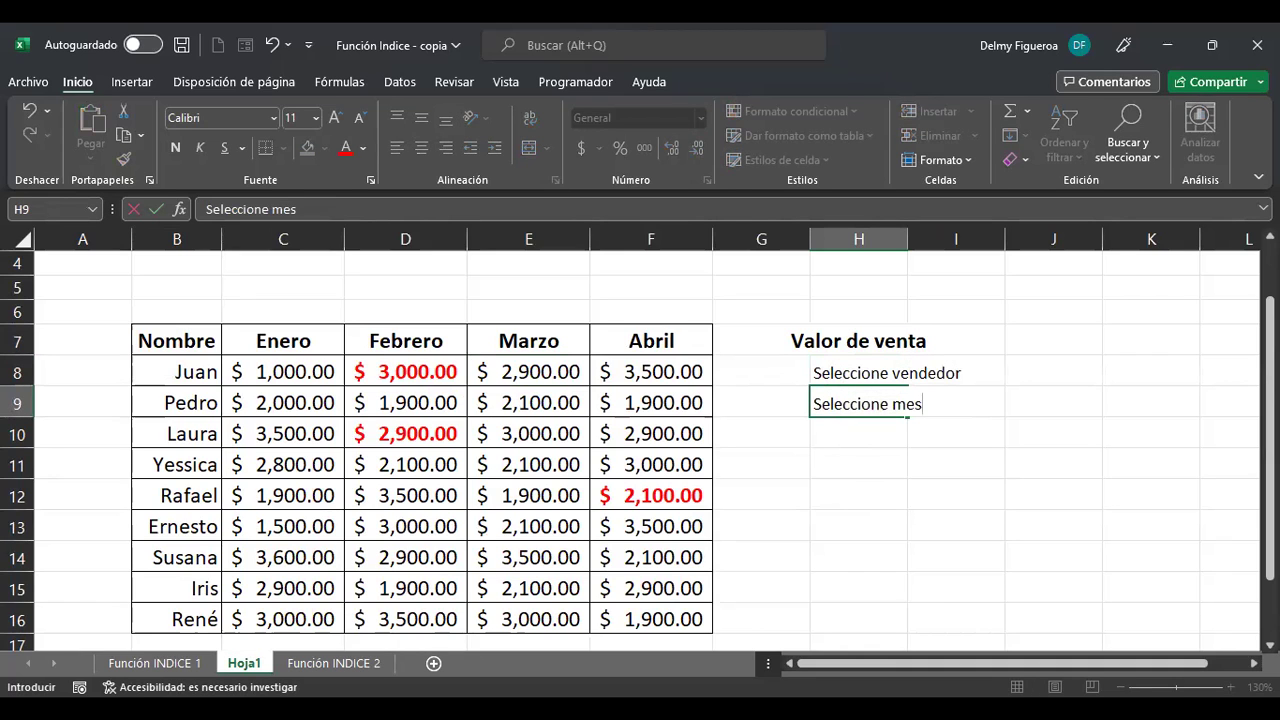
{"action": "key", "text": "Return"}
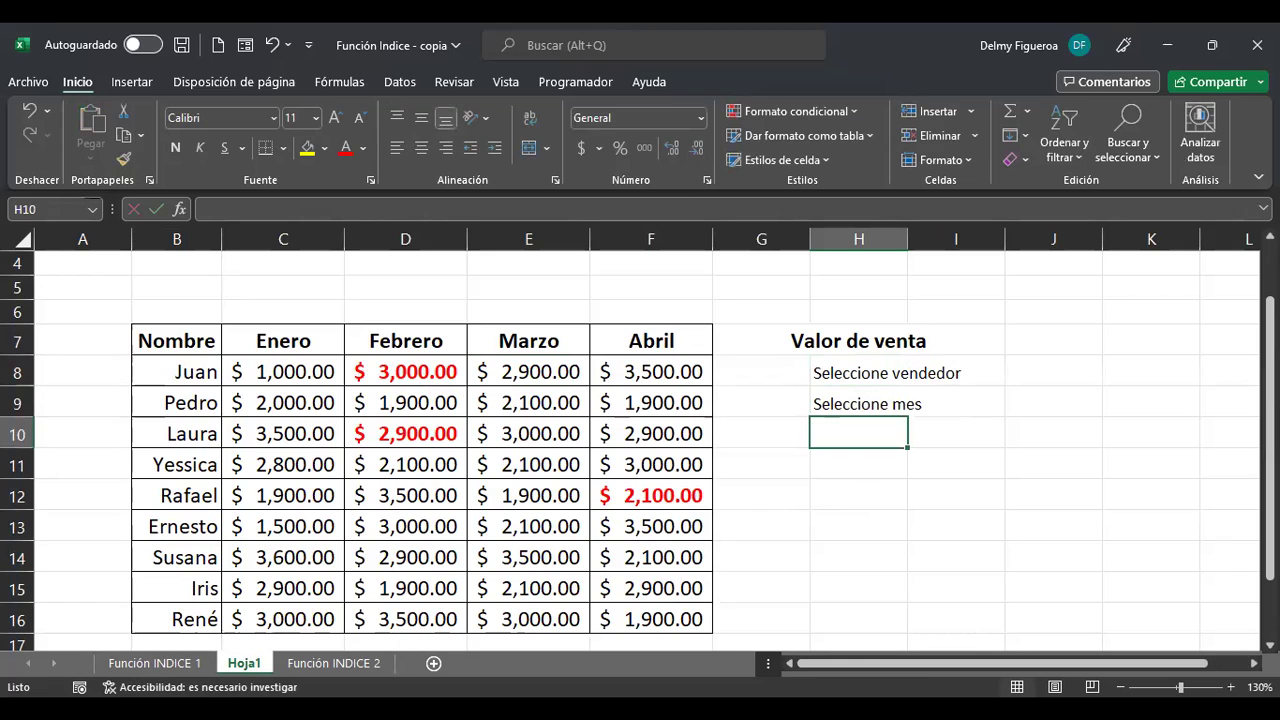
{"action": "double_click", "coordinate": [907, 238]}
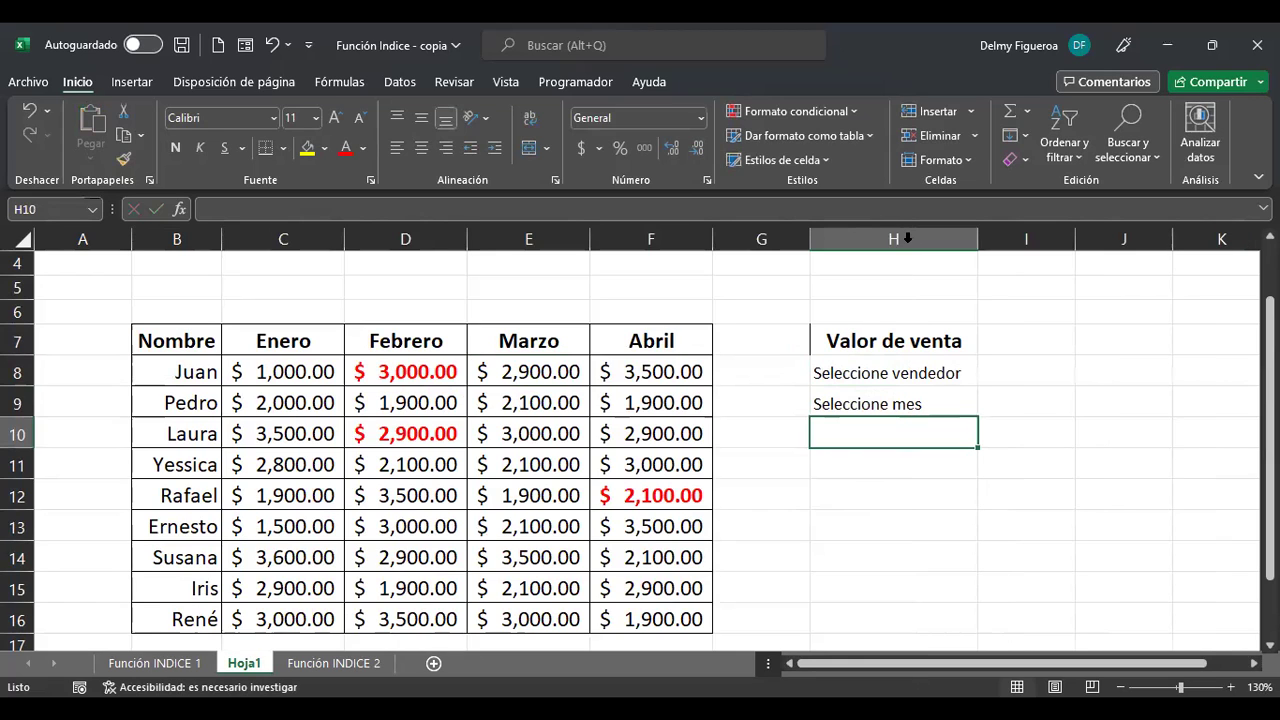
Step: Add a Lista data validation to cell I8 with the seller names in $B$8:$B$16 as its source
{"action": "left_click", "coordinate": [1049, 331]}
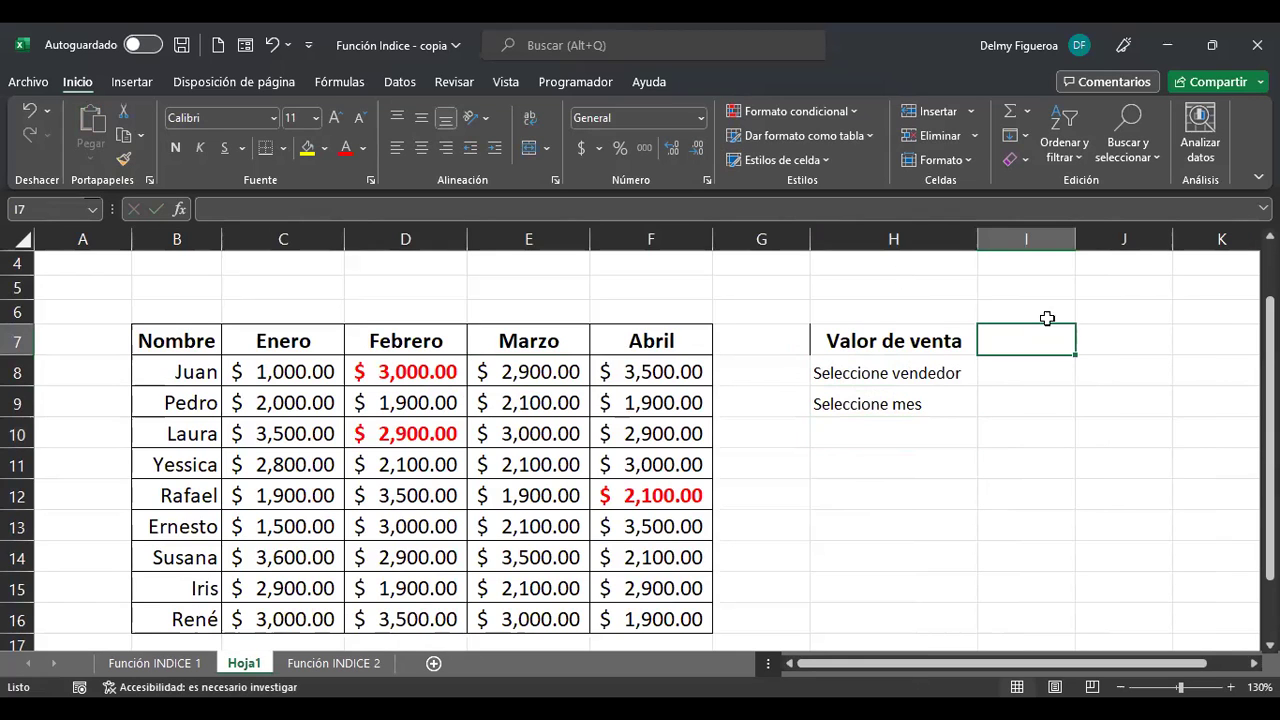
{"action": "left_click", "coordinate": [1026, 372]}
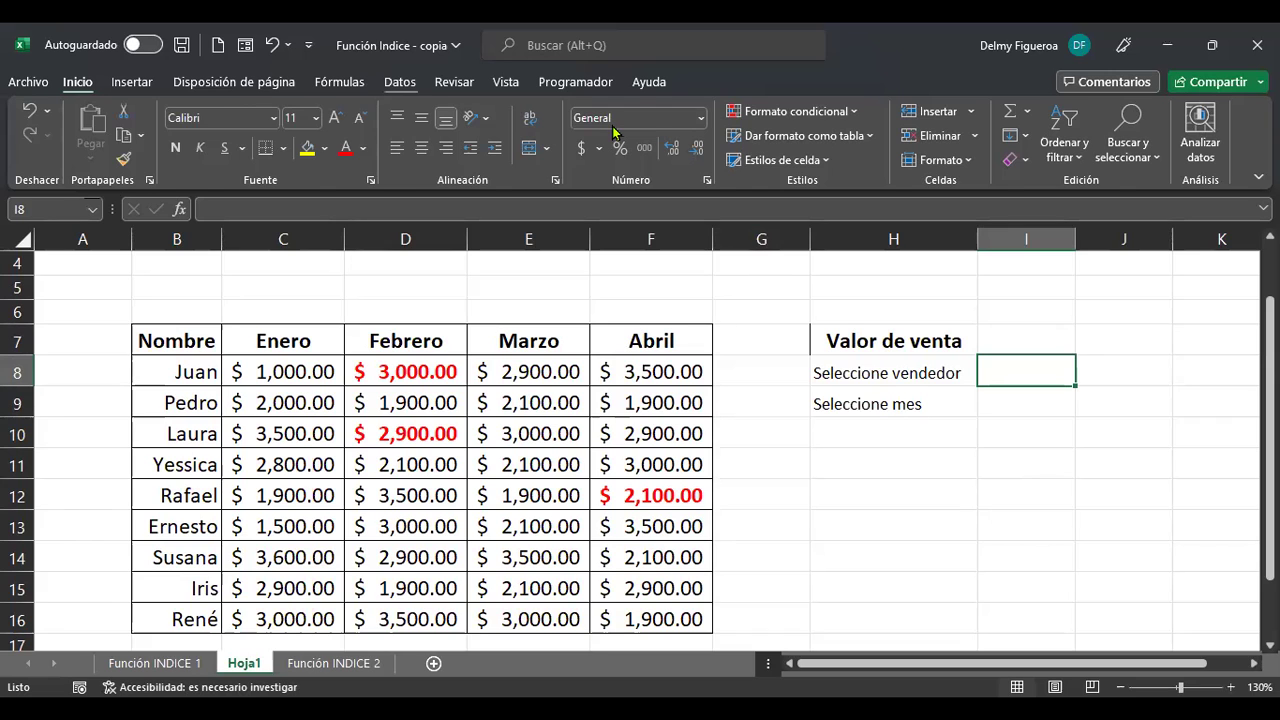
{"action": "left_click", "coordinate": [400, 81]}
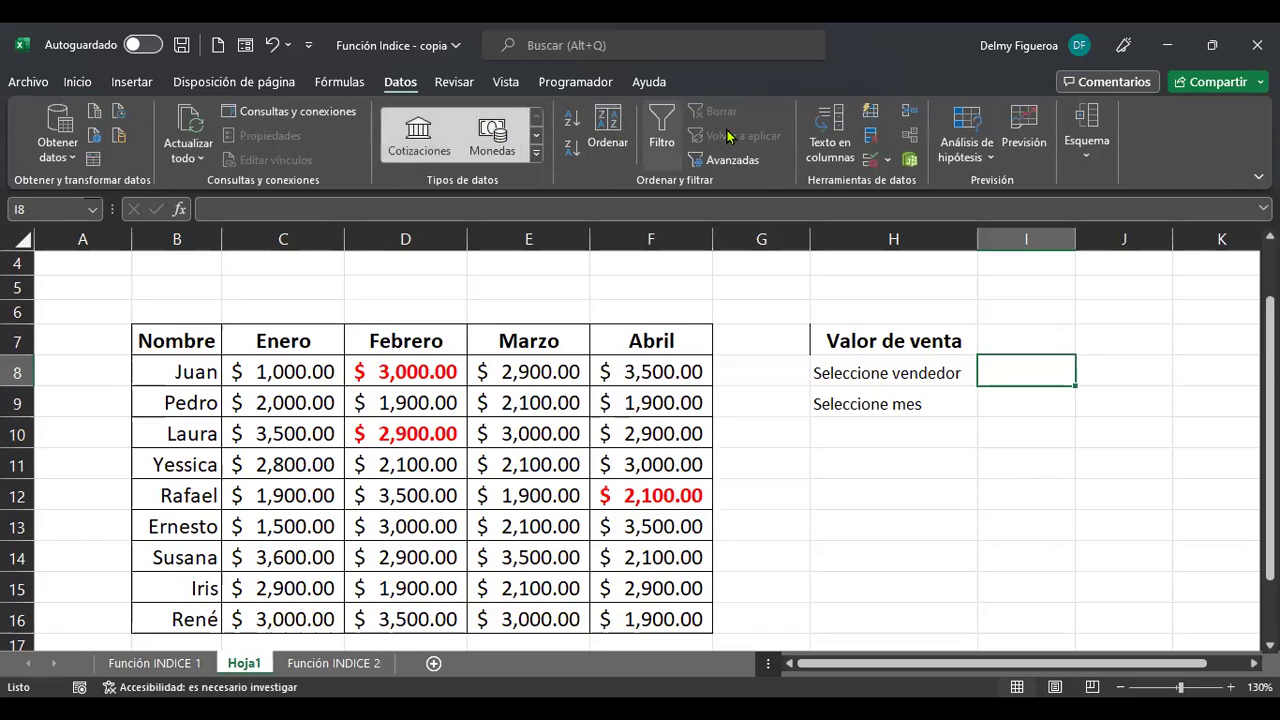
{"action": "left_click", "coordinate": [870, 165]}
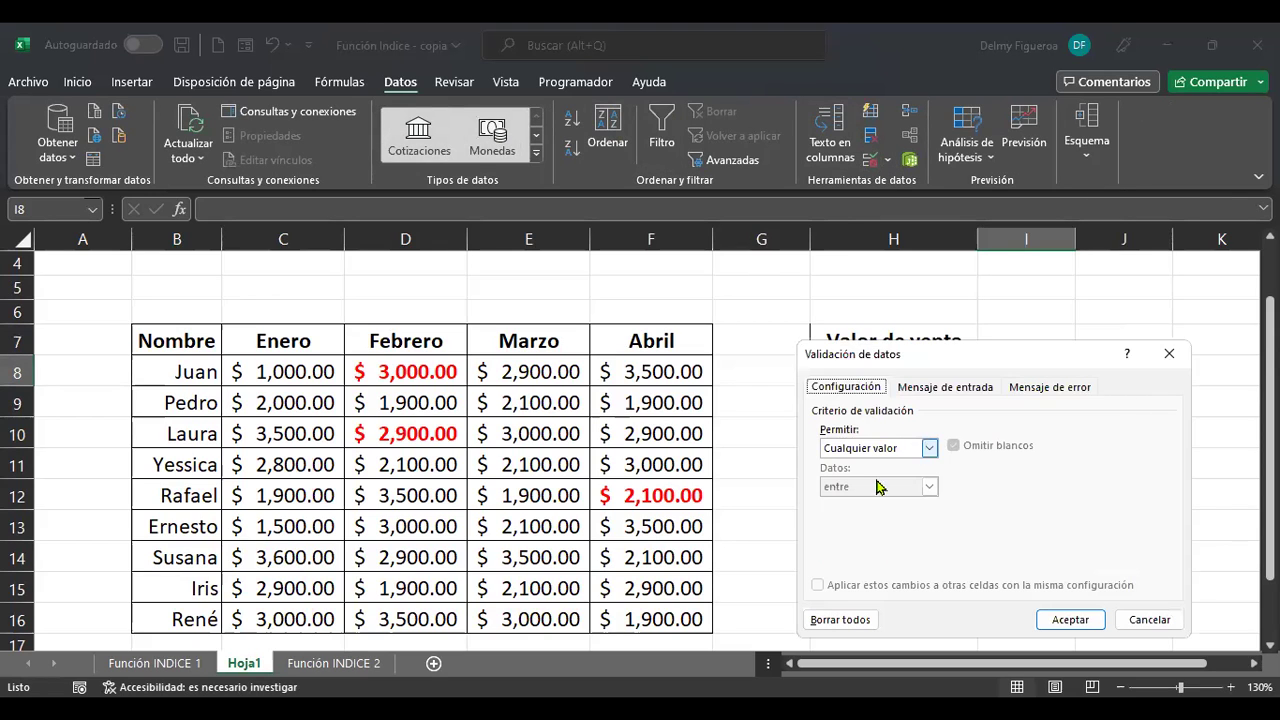
{"action": "left_click", "coordinate": [880, 448]}
{"action": "left_click", "coordinate": [867, 502]}
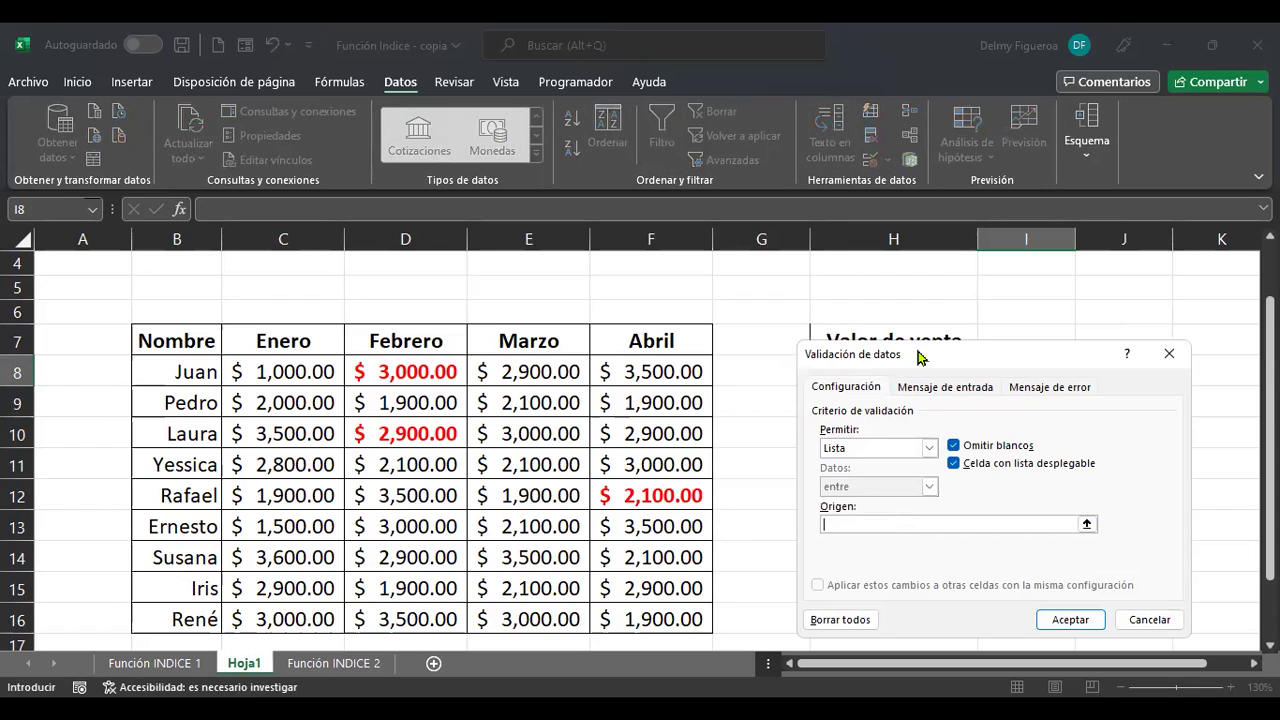
{"action": "left_click_drag", "start_coordinate": [1000, 354], "coordinate": [1019, 286]}
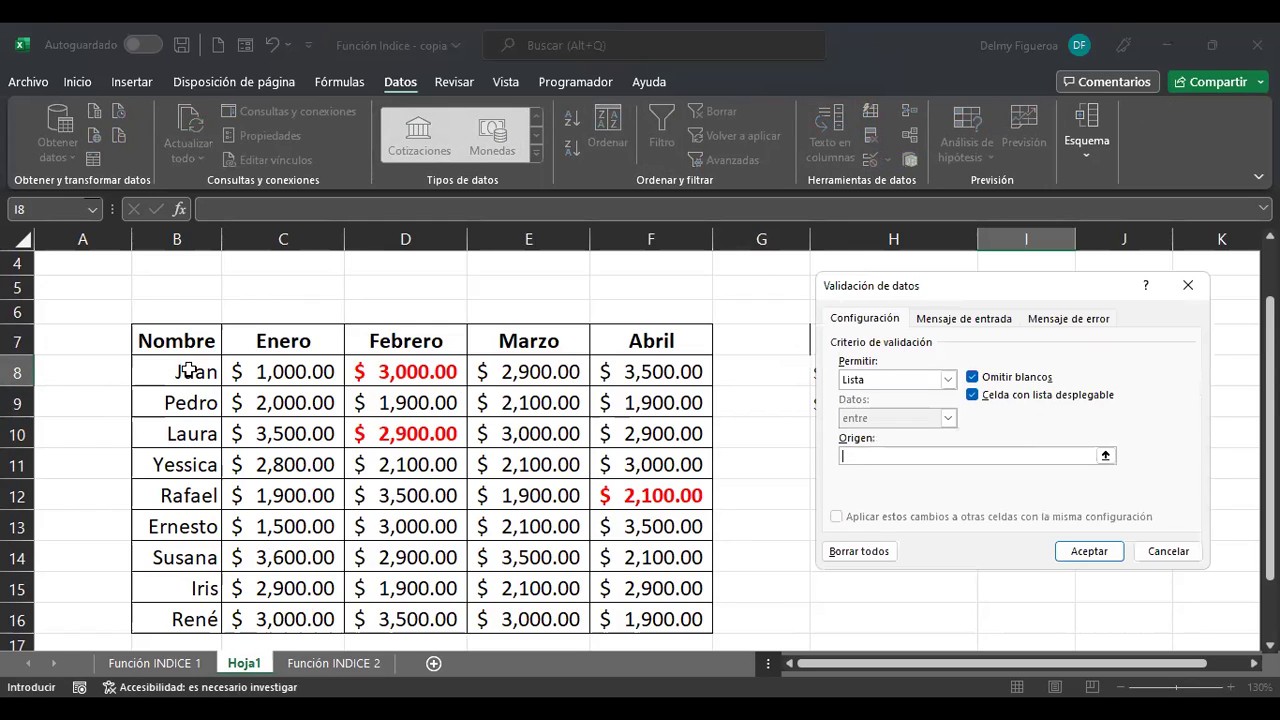
{"action": "left_click_drag", "start_coordinate": [189, 370], "coordinate": [188, 612]}
{"action": "left_click", "coordinate": [1107, 551]}
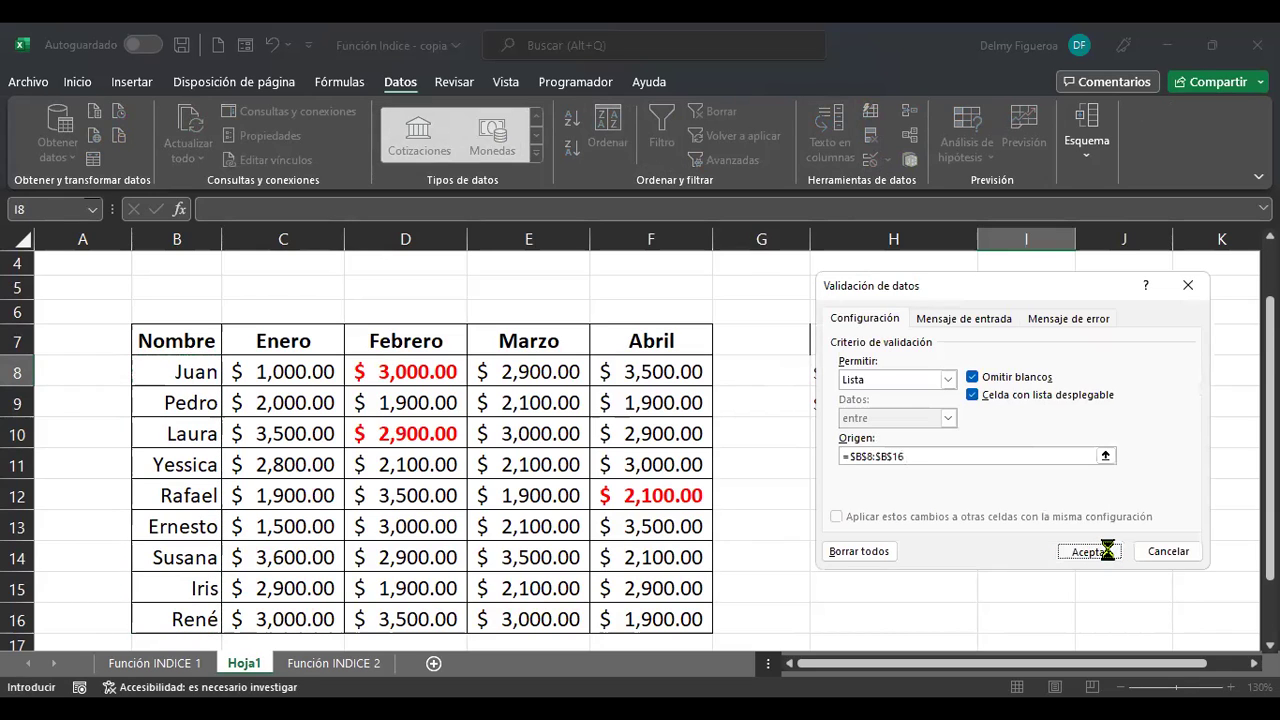
{"action": "left_click", "coordinate": [1084, 377]}
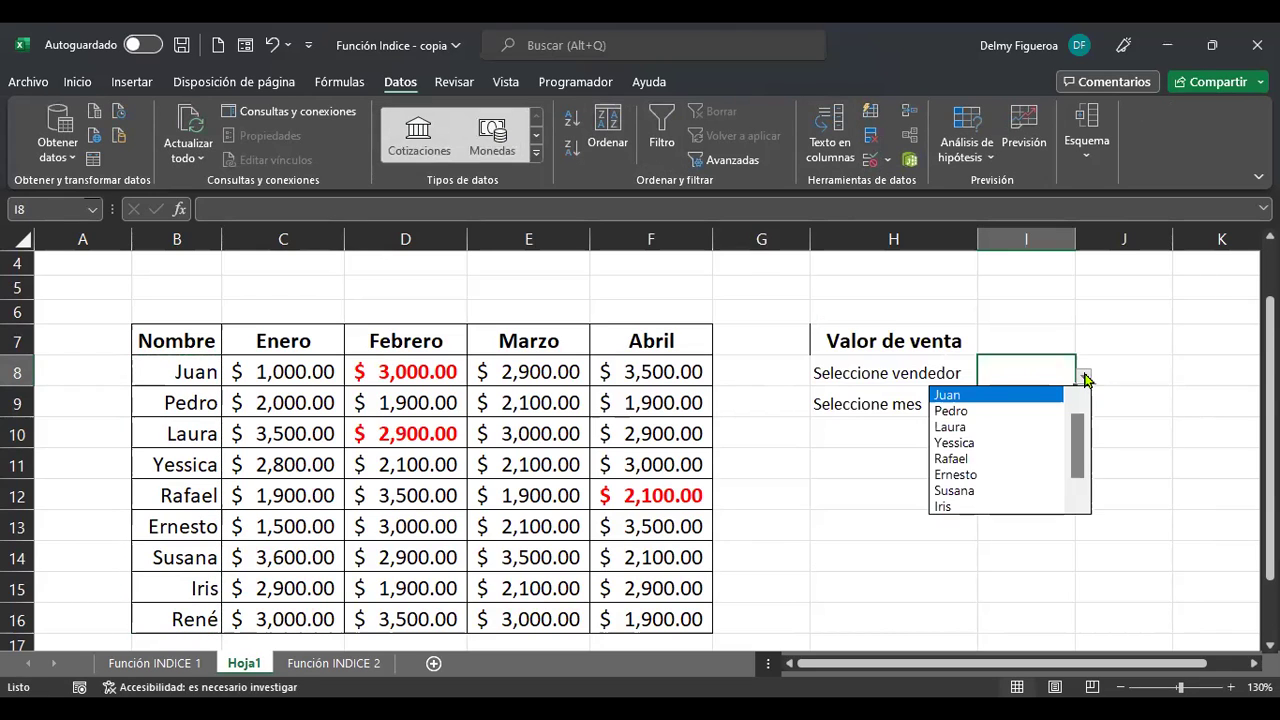
{"action": "left_click", "coordinate": [972, 578]}
Step: Add a Lista data validation to cell I9 with the month headers $C$7:$F$7 as its source
{"action": "left_click", "coordinate": [1034, 401]}
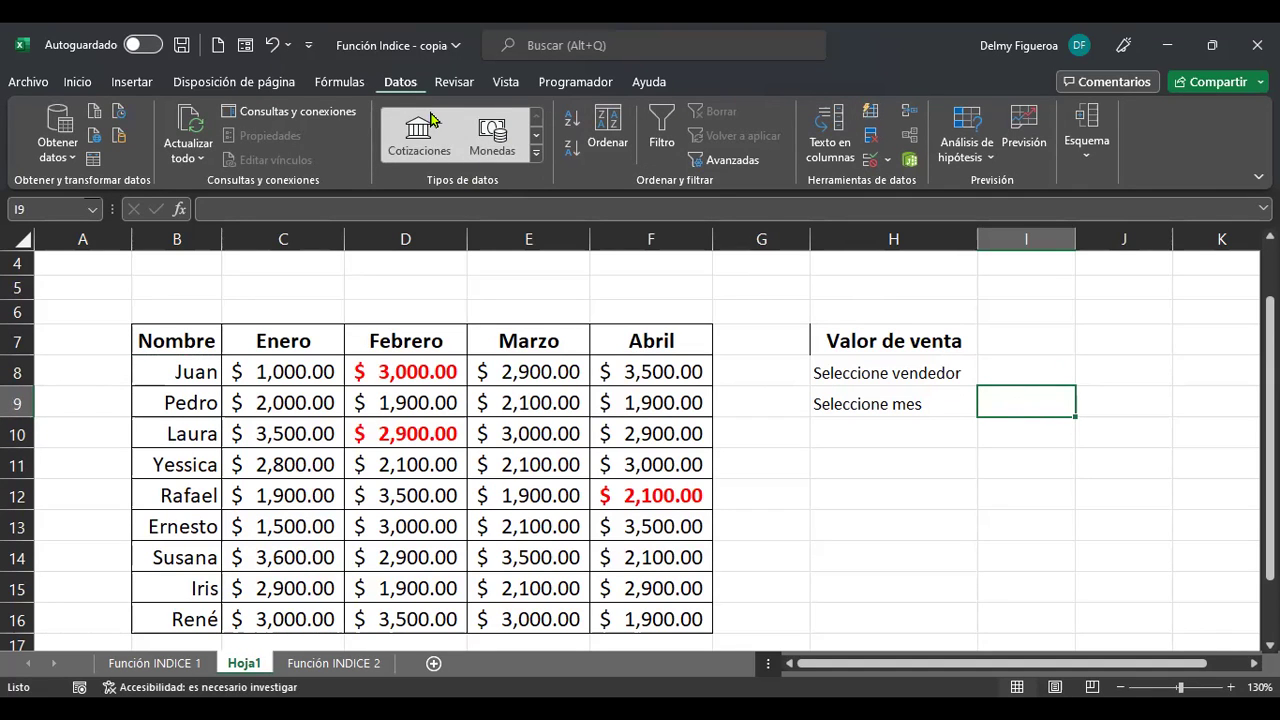
{"action": "left_click", "coordinate": [868, 163]}
{"action": "left_click", "coordinate": [908, 381]}
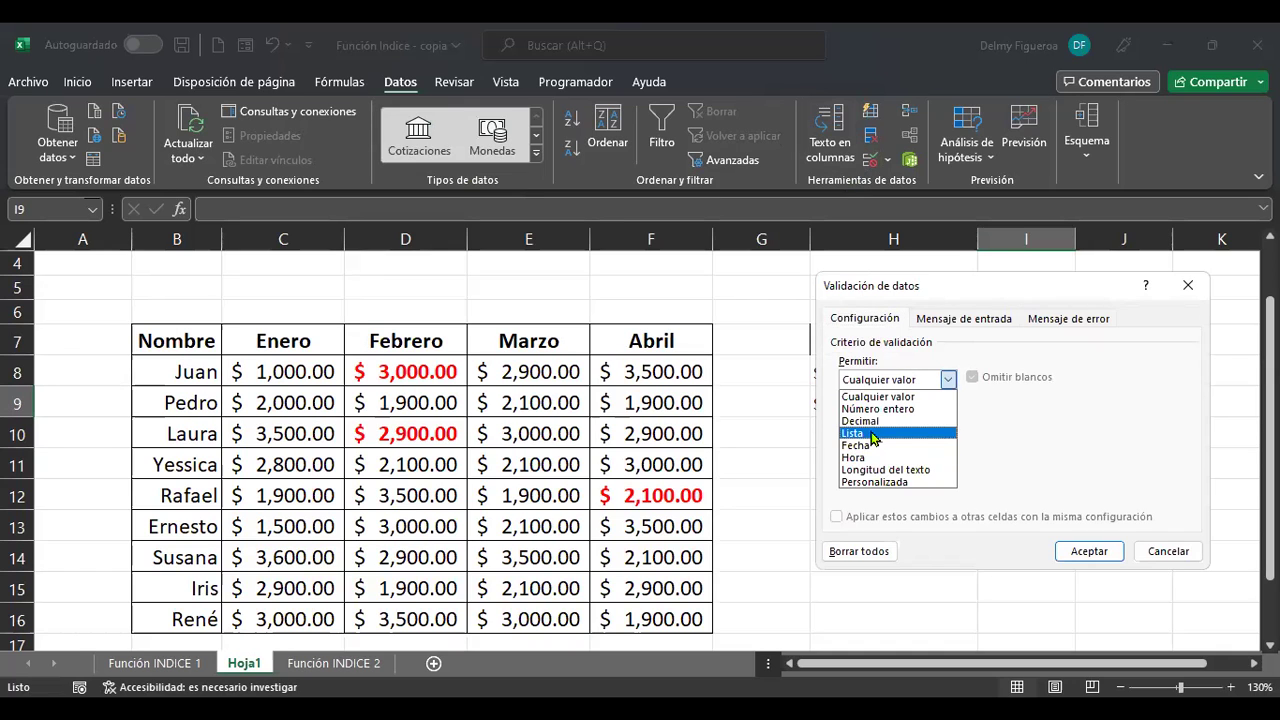
{"action": "left_click", "coordinate": [872, 437]}
{"action": "left_click", "coordinate": [1046, 452]}
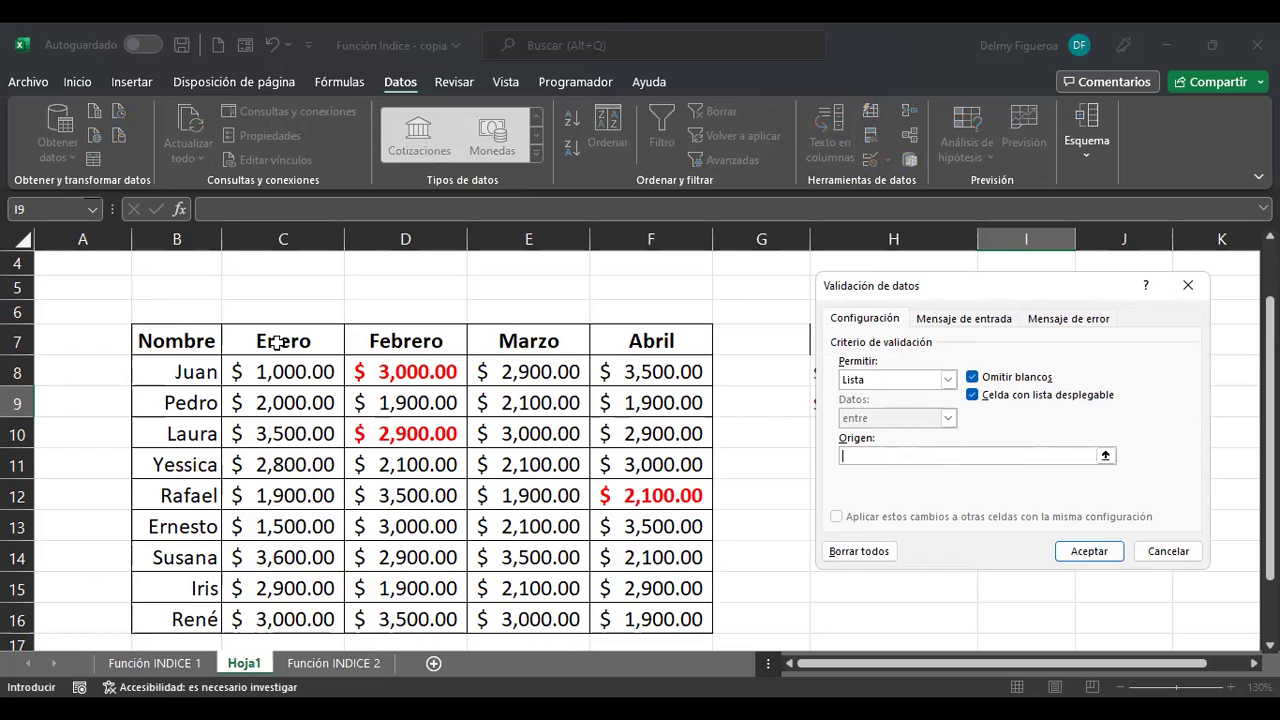
{"action": "left_click_drag", "start_coordinate": [277, 341], "coordinate": [646, 347]}
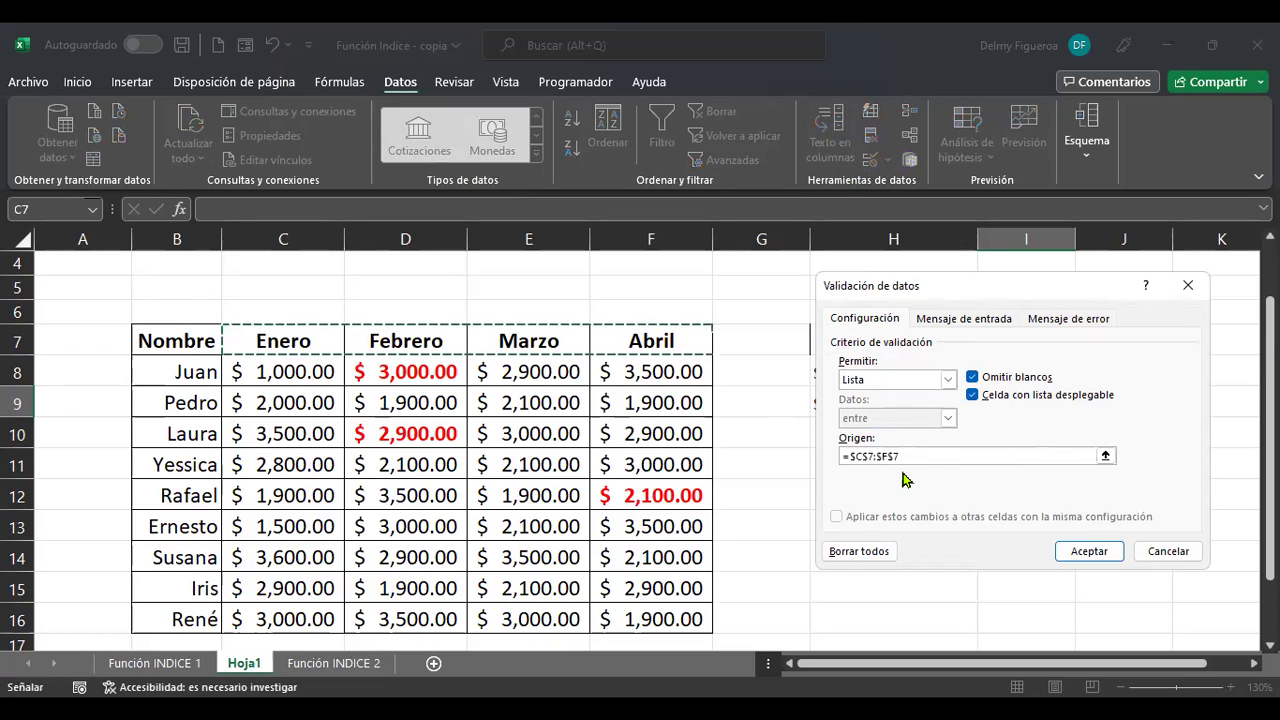
{"action": "left_click", "coordinate": [1089, 552]}
Step: Choose Febrero as the month in I9 and the seller from row 10 in I8
{"action": "left_click", "coordinate": [1084, 408]}
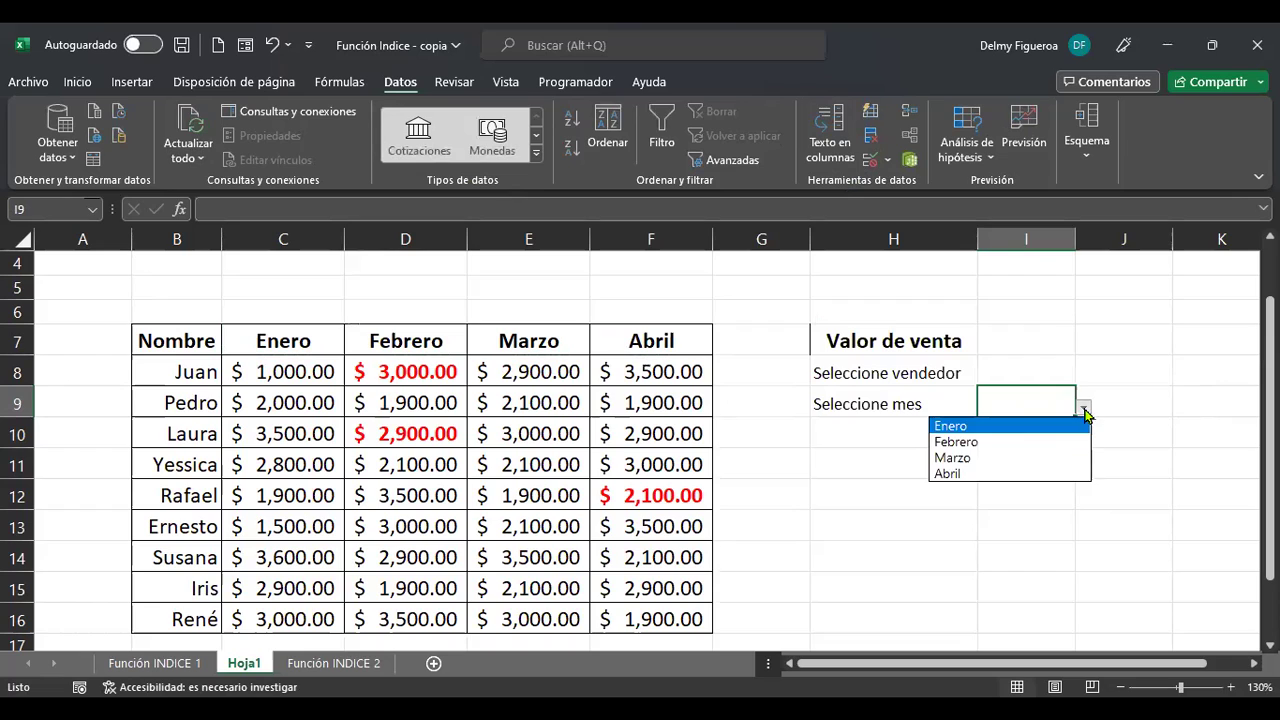
{"action": "left_click", "coordinate": [1042, 441]}
{"action": "left_click", "coordinate": [1025, 369]}
{"action": "left_click", "coordinate": [1080, 365]}
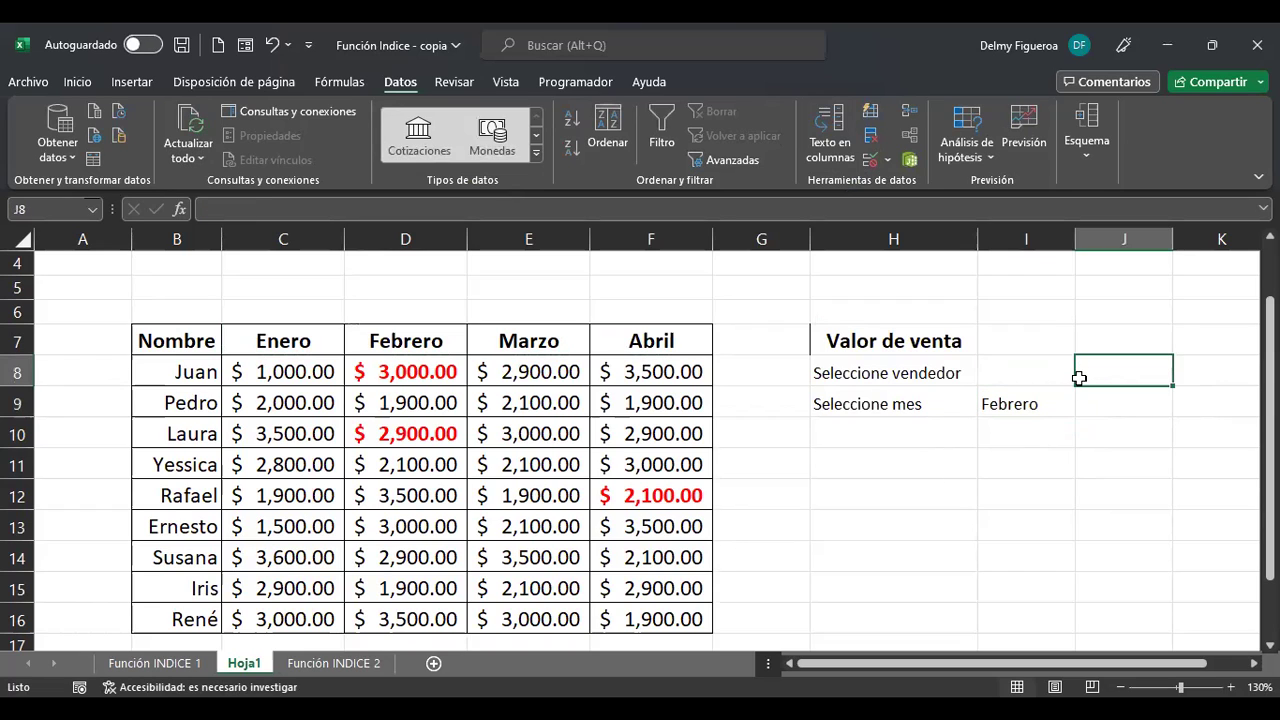
{"action": "left_click", "coordinate": [1042, 380]}
{"action": "left_click", "coordinate": [1084, 376]}
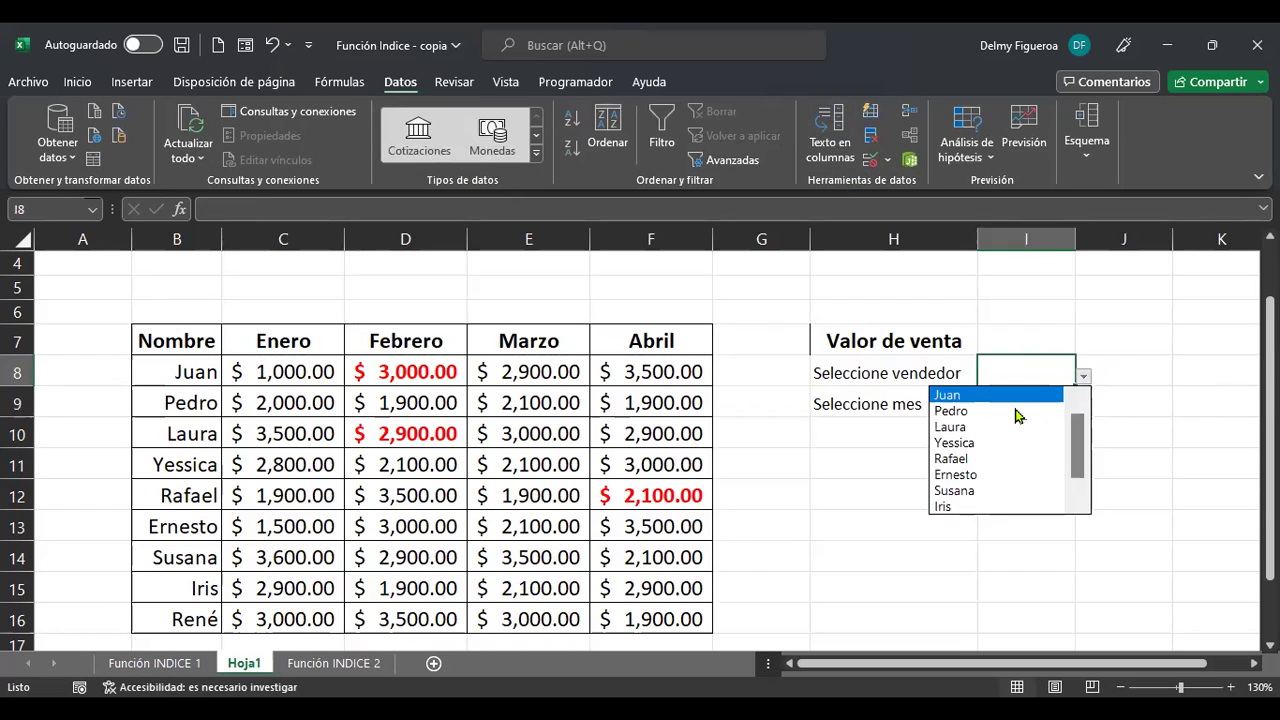
{"action": "left_click", "coordinate": [997, 427]}
Step: Enter the heading "Posición" in cell J7, beside the seller and month selection cells
{"action": "left_click", "coordinate": [1000, 338]}
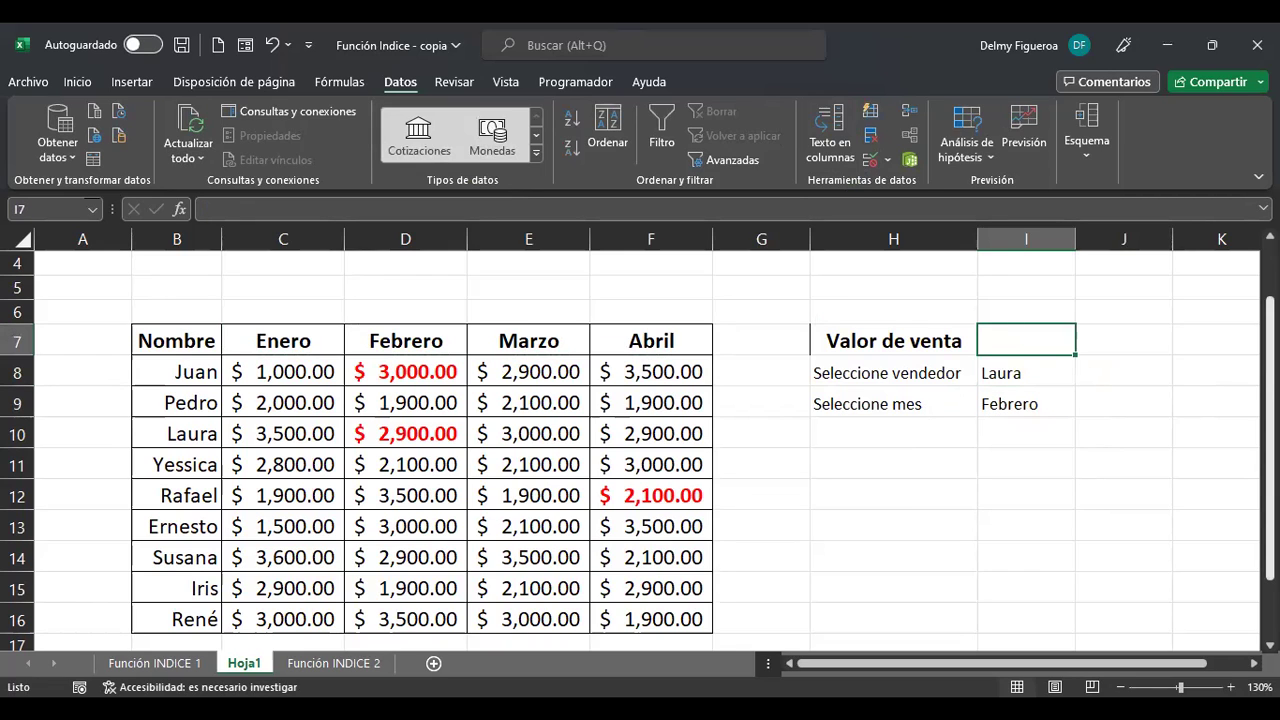
{"action": "left_click", "coordinate": [1123, 340]}
{"action": "left_click", "coordinate": [1123, 370]}
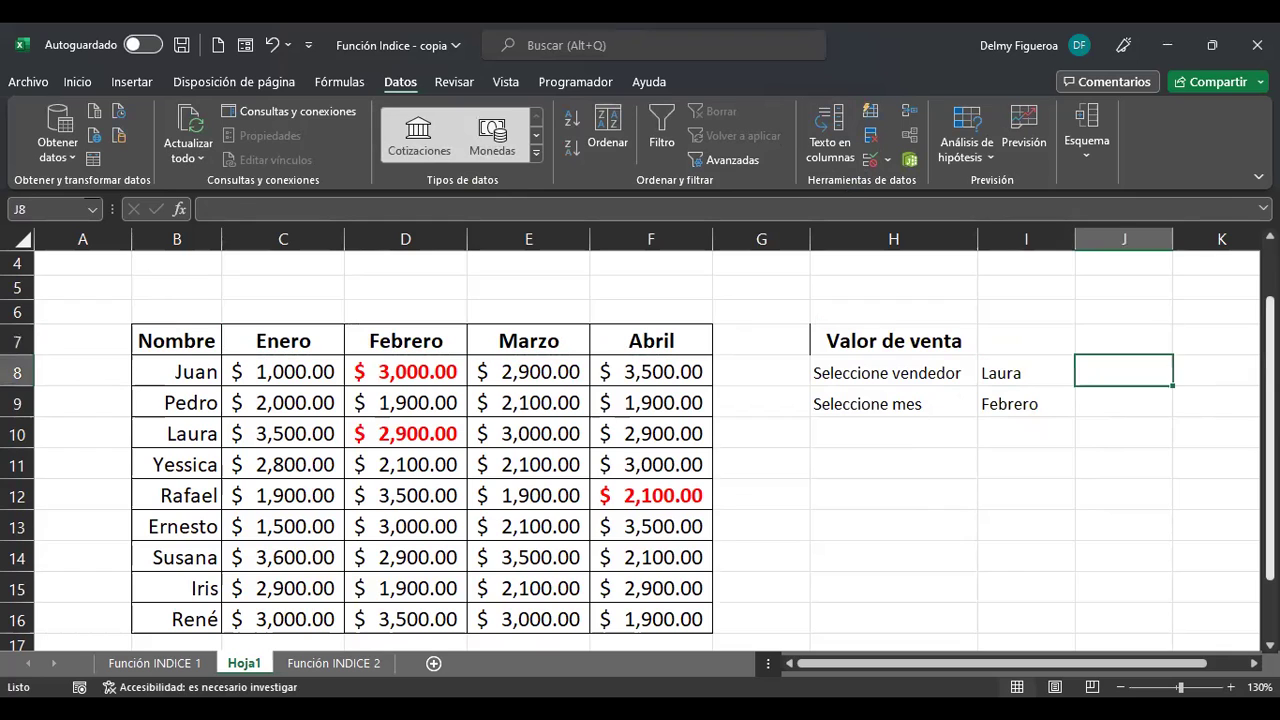
{"action": "key", "text": "Right"}
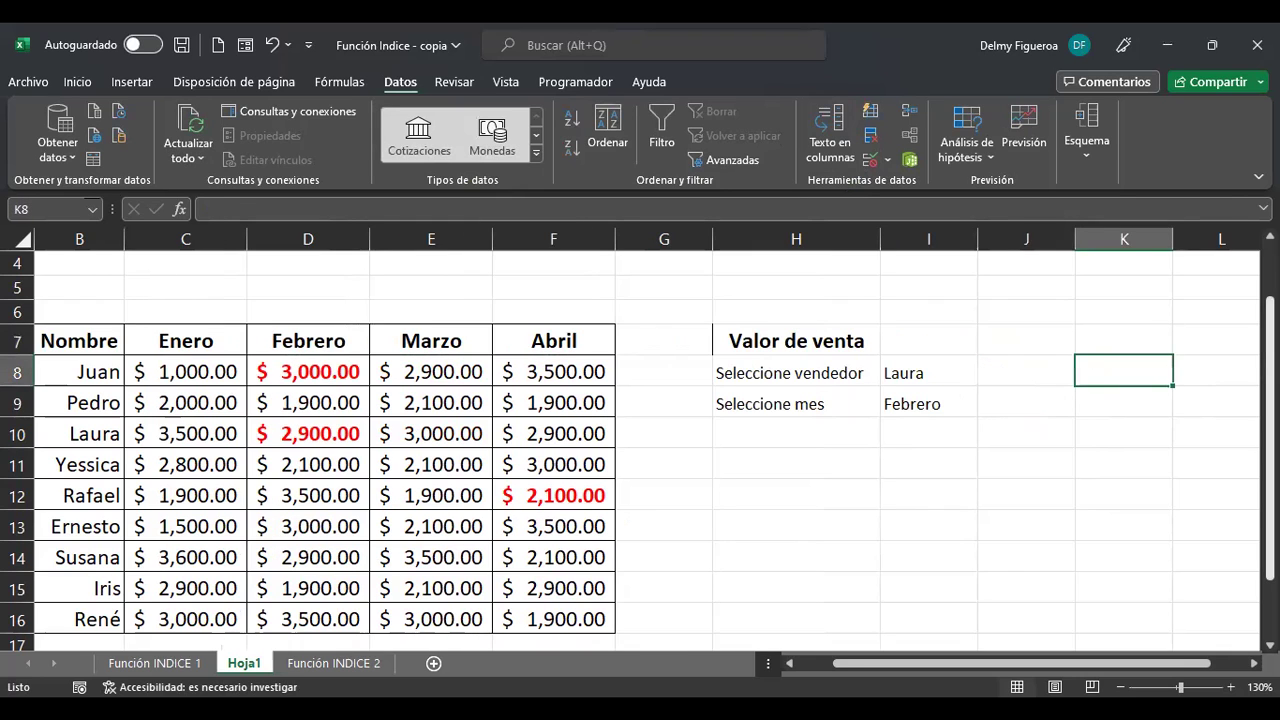
{"action": "left_click", "coordinate": [1026, 371]}
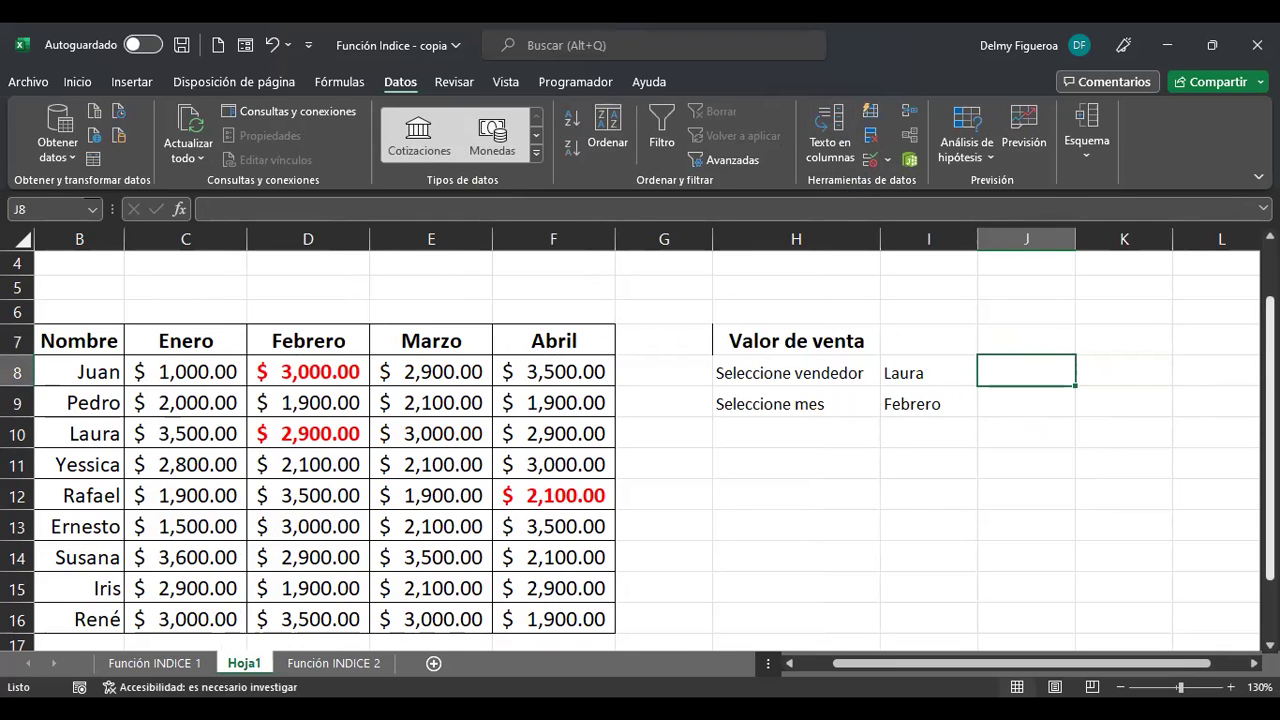
{"action": "left_click", "coordinate": [1026, 340]}
{"action": "type", "text": "Posició"}
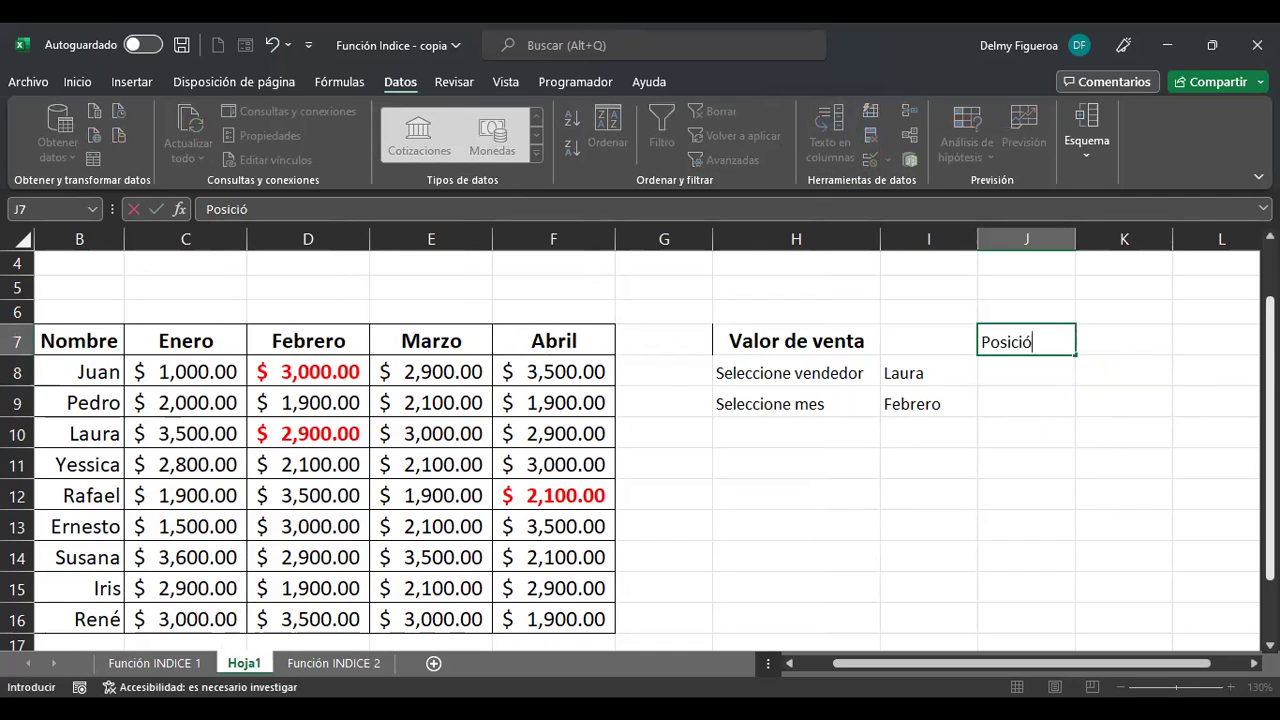
{"action": "type", "text": "n"}
{"action": "key", "text": "Return"}
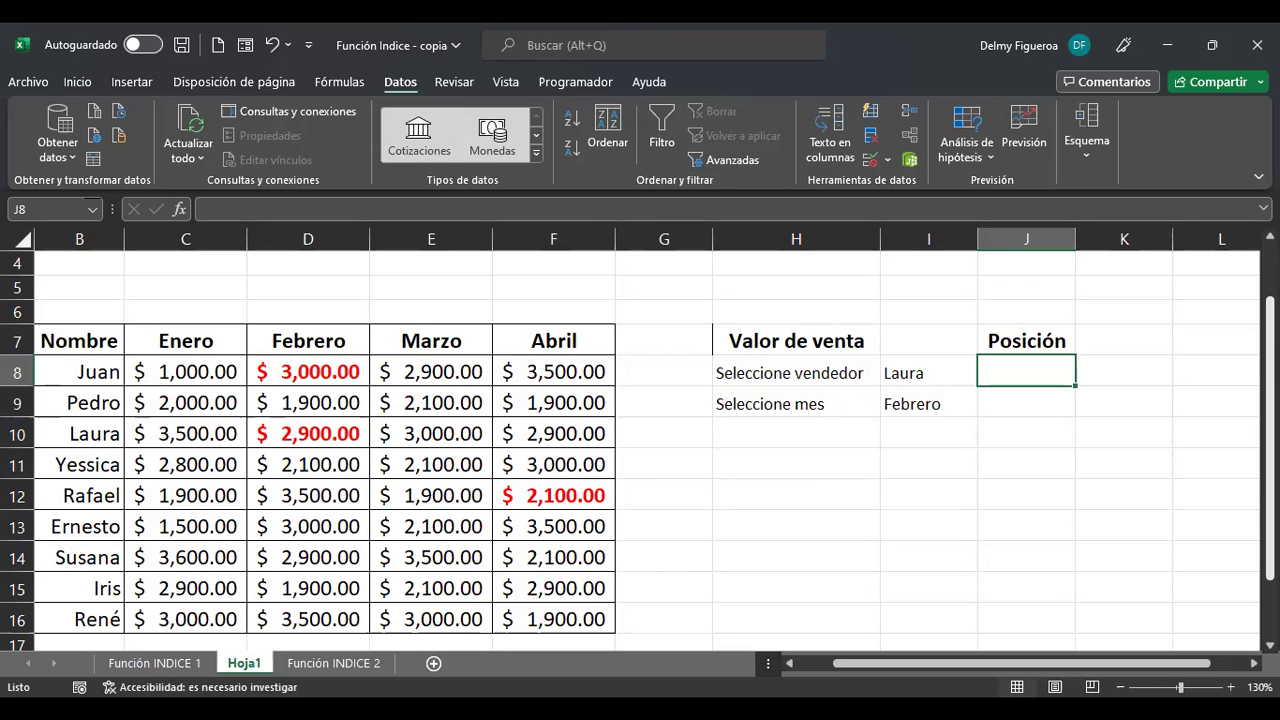
Step: Enter the formula +COINCIDIR(I8;B8:B16;0) in J8 to find the selected seller's position with an exact match
{"action": "type", "text": "+"}
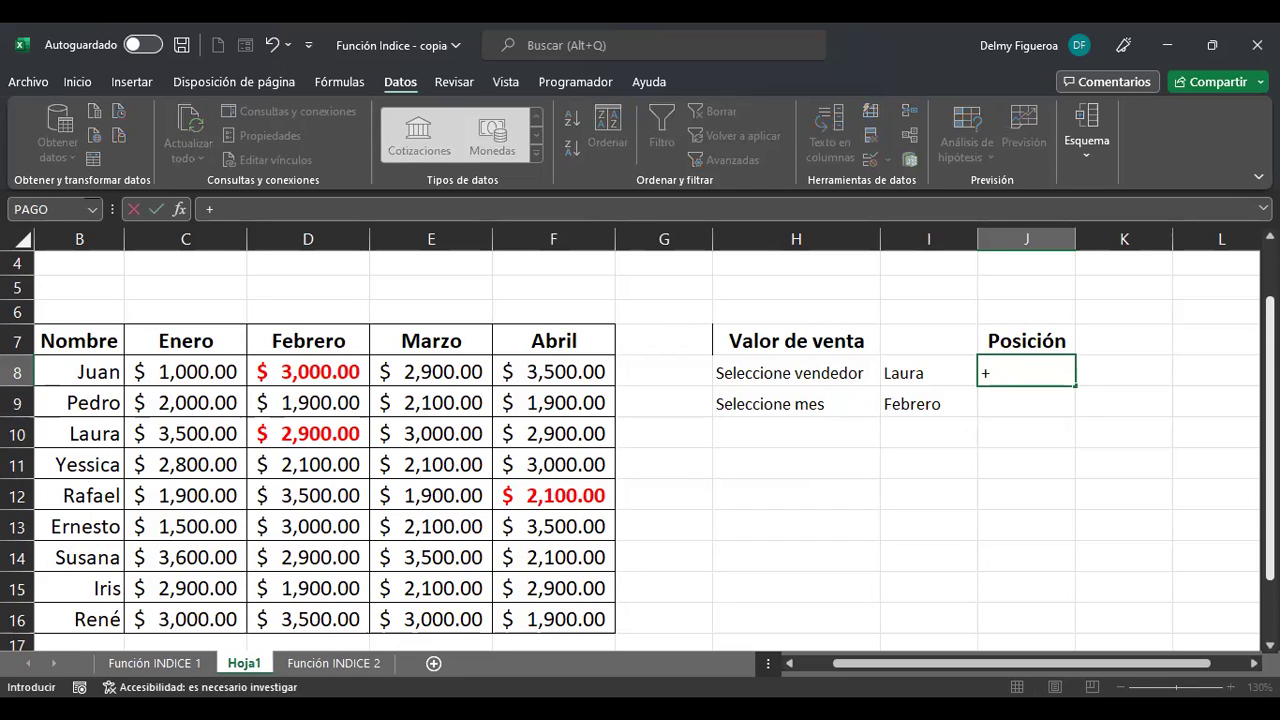
{"action": "type", "text": "coin"}
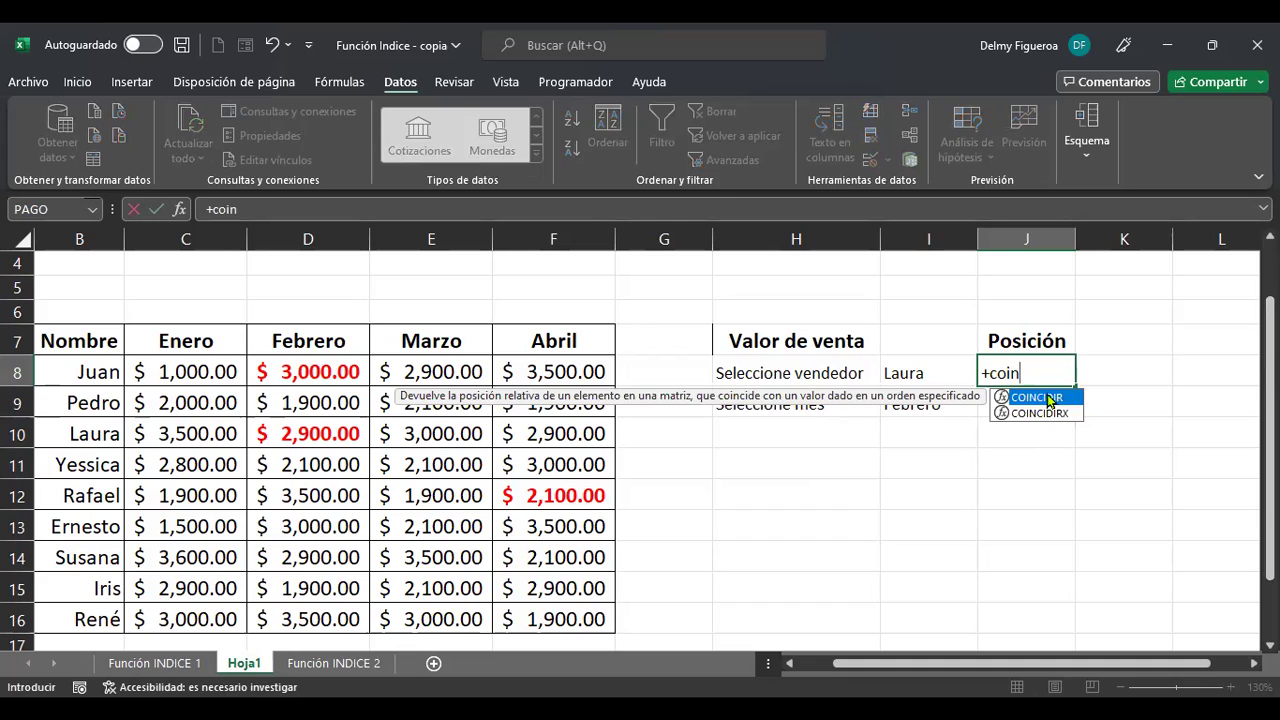
{"action": "key", "text": "Tab"}
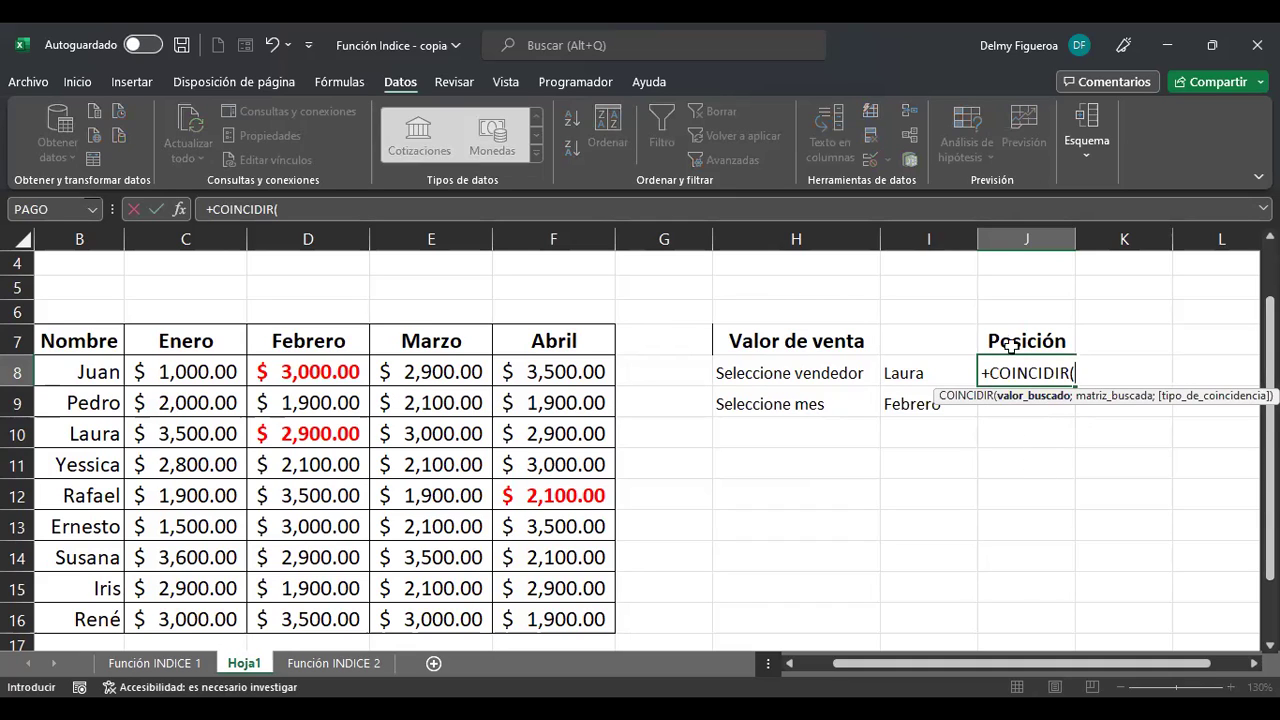
{"action": "left_click", "coordinate": [922, 372]}
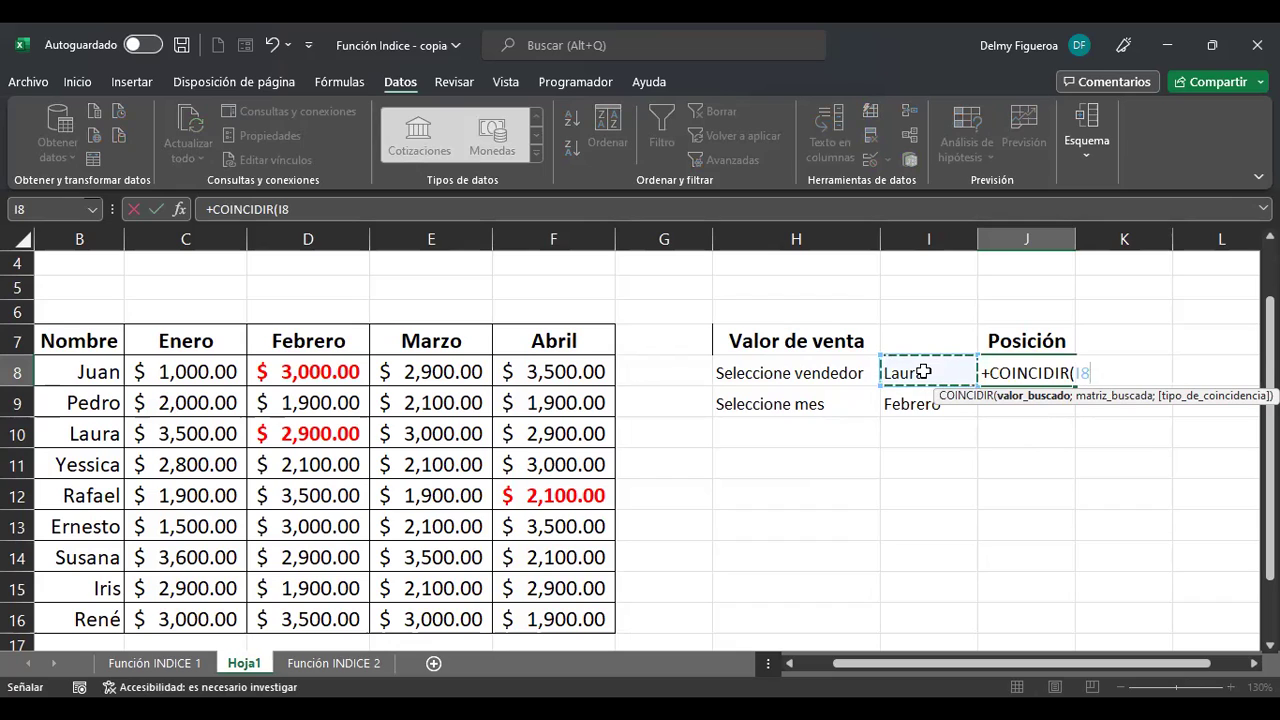
{"action": "type", "text": ";"}
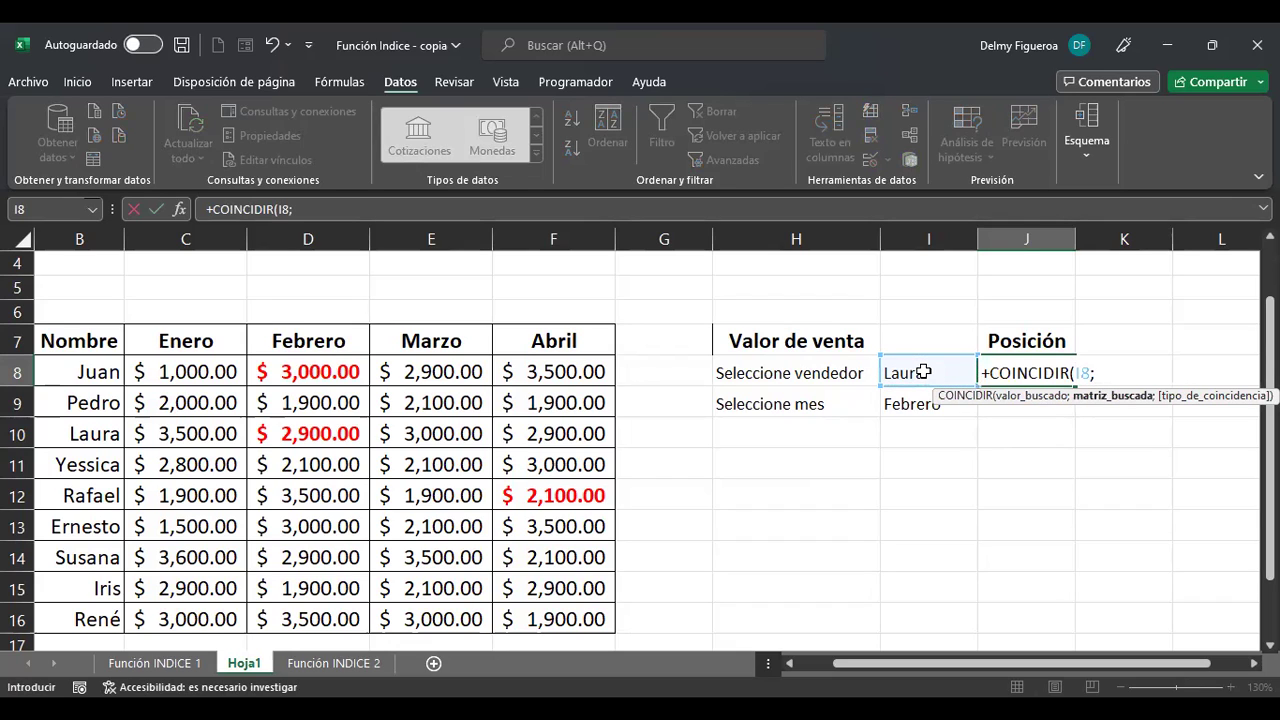
{"action": "left_click_drag", "start_coordinate": [98, 370], "coordinate": [88, 617]}
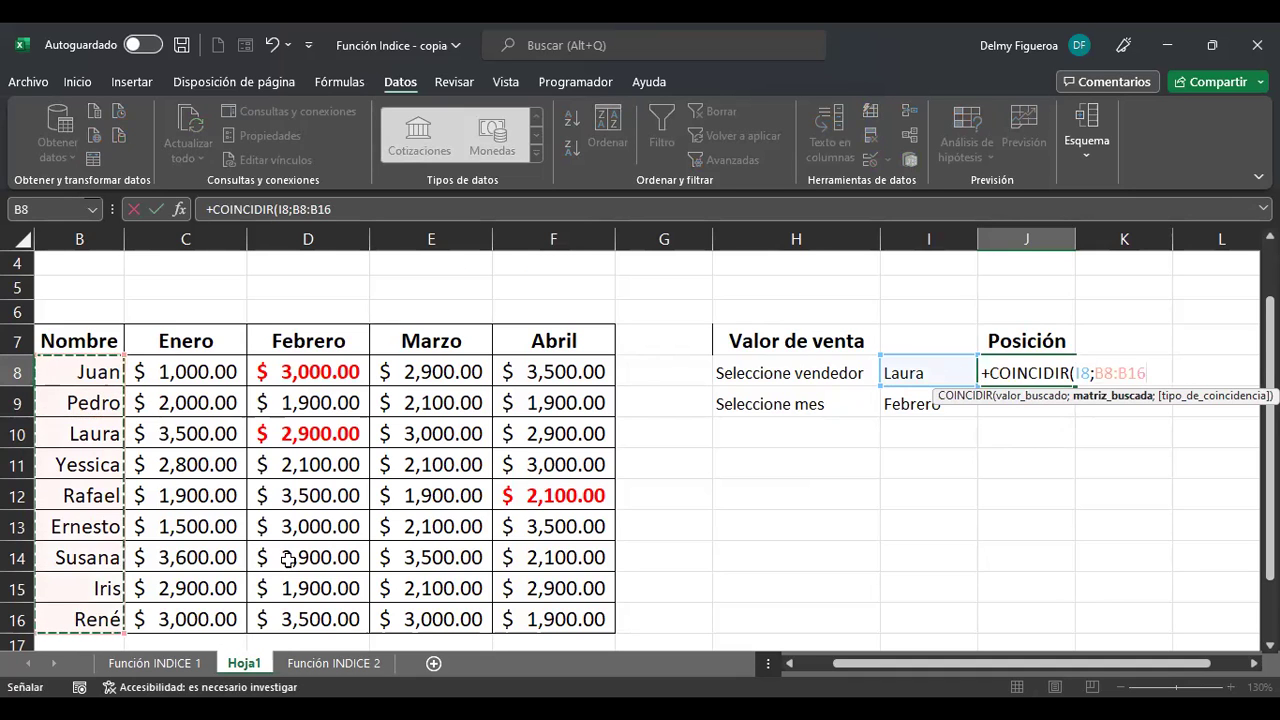
{"action": "scroll", "coordinate": [288, 560], "scroll_direction": "down", "scroll_amount": 2}
{"action": "scroll", "coordinate": [288, 560], "scroll_direction": "up", "scroll_amount": 3}
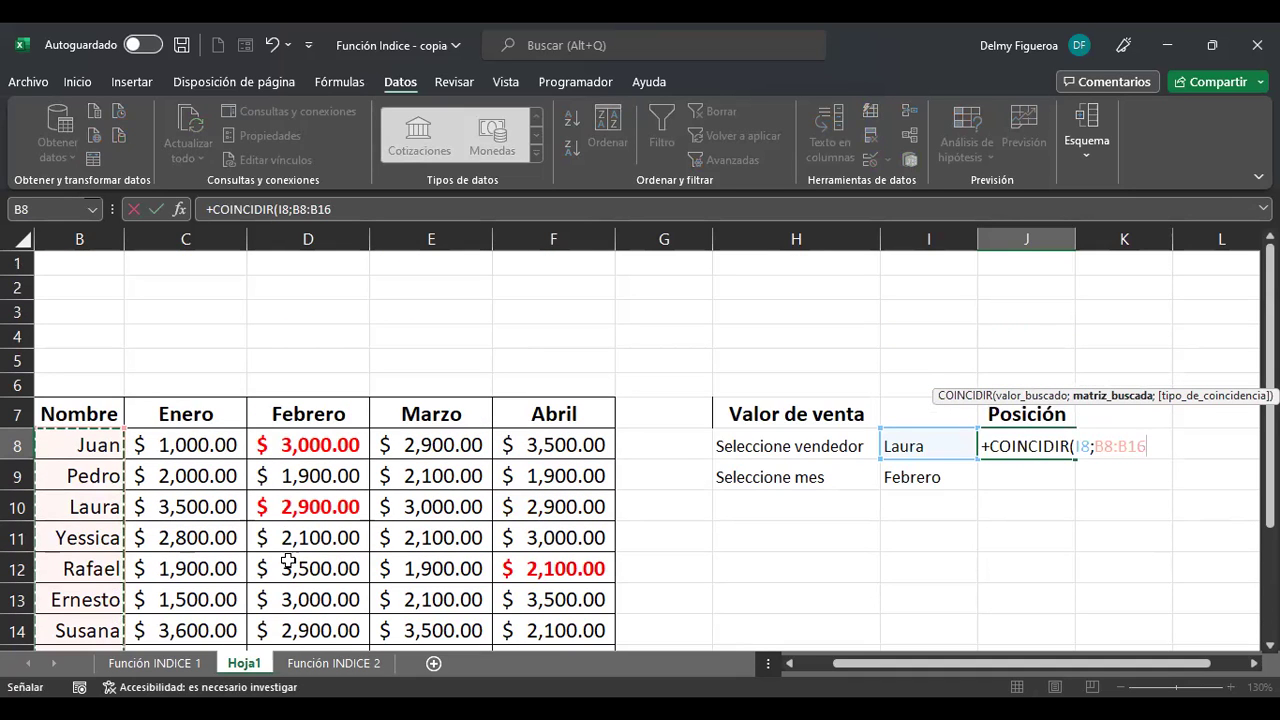
{"action": "scroll", "coordinate": [445, 510], "scroll_direction": "down", "scroll_amount": 1}
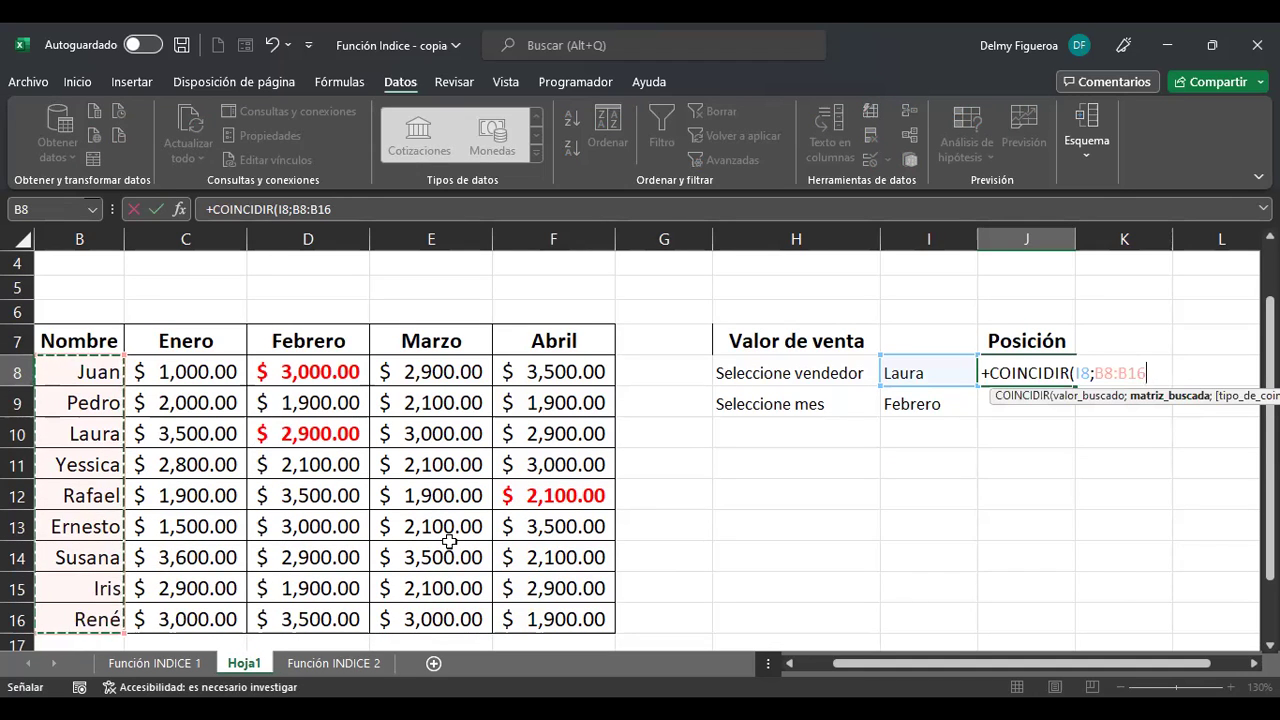
{"action": "type", "text": ";"}
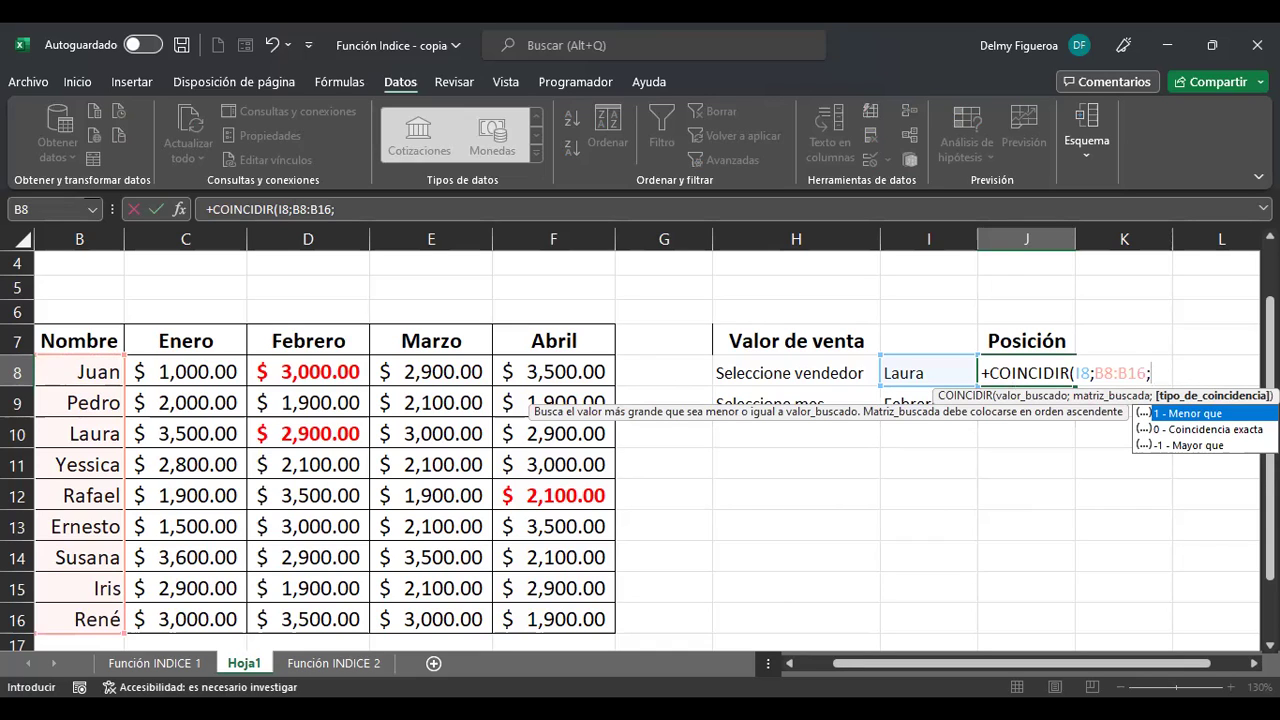
{"action": "double_click", "coordinate": [1248, 426]}
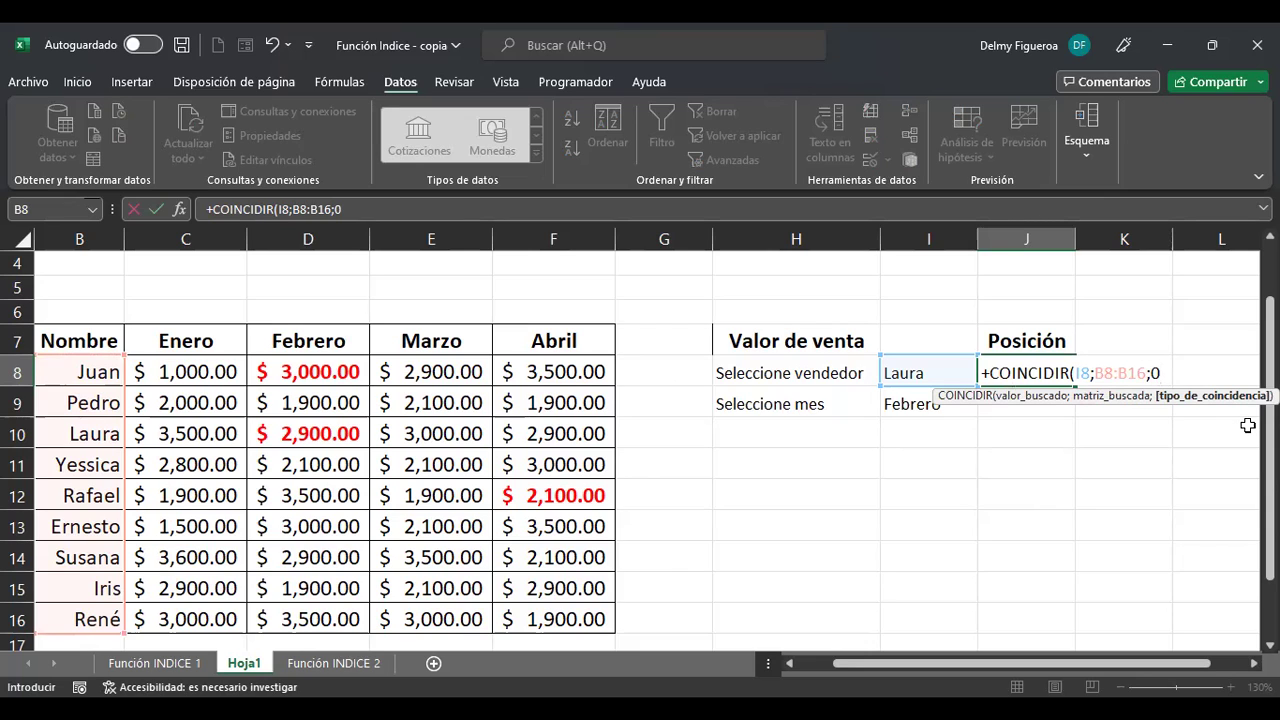
{"action": "type", "text": ")"}
{"action": "key", "text": "Return"}
{"action": "key", "text": "Up"}
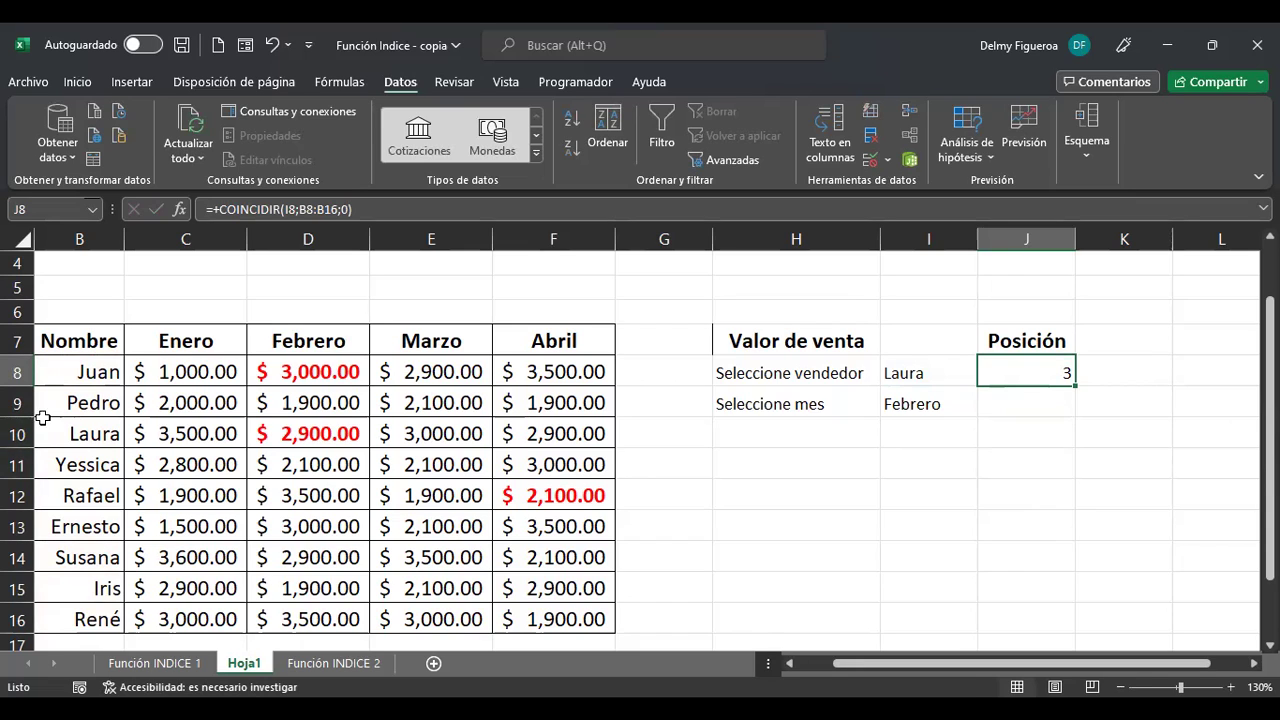
Step: Check the selected seller's row in the table and choose the seller from row 14 in the I8 drop-down list
{"action": "left_click", "coordinate": [17, 433]}
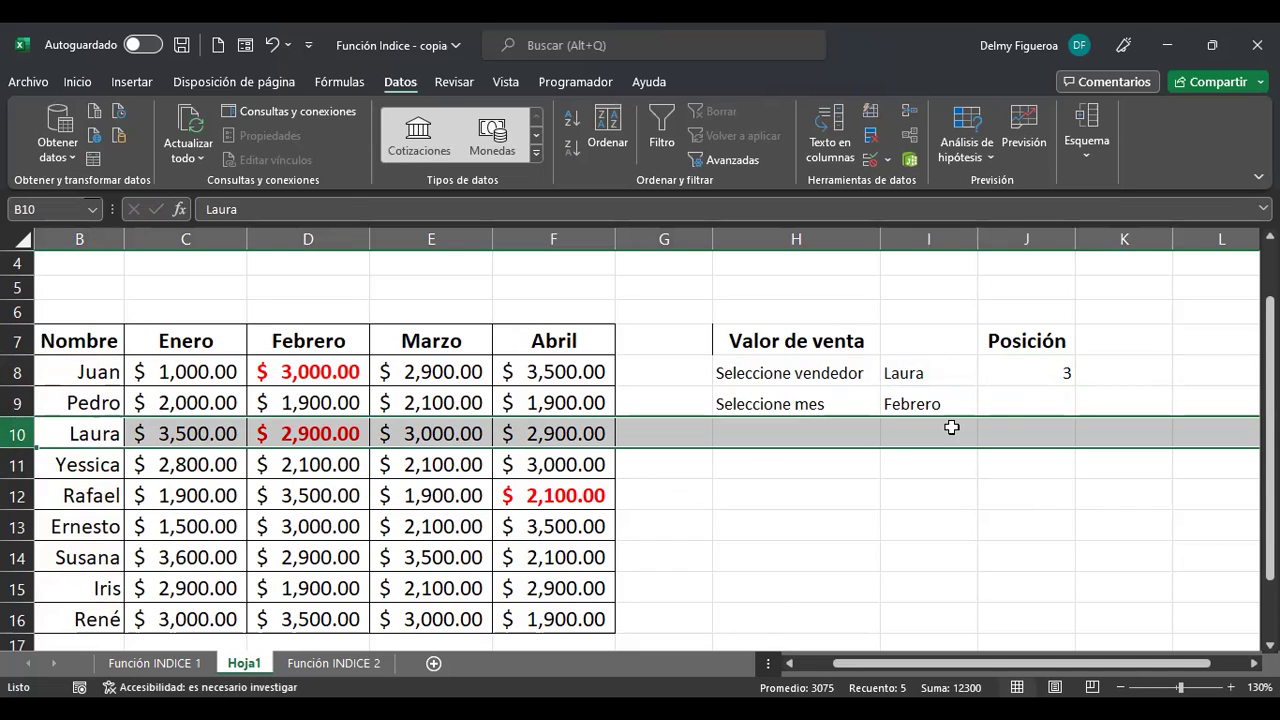
{"action": "left_click", "coordinate": [1013, 401]}
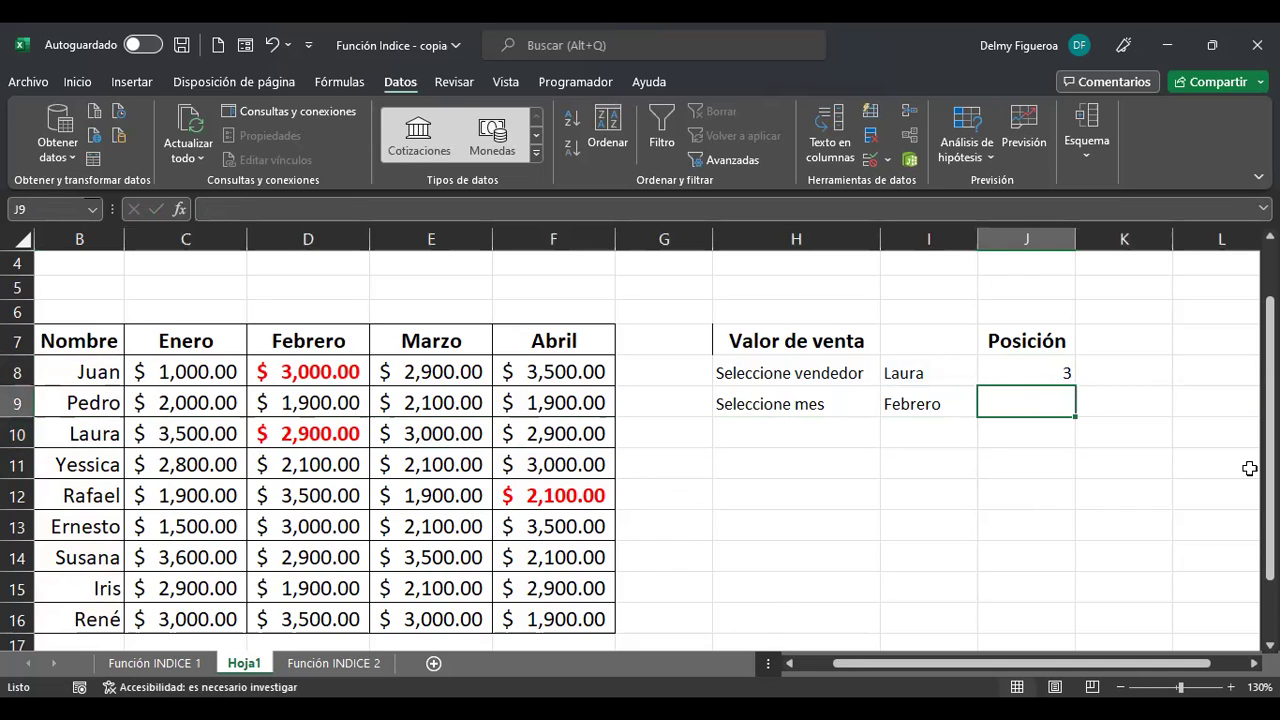
{"action": "key", "text": "Up"}
{"action": "key", "text": "Left"}
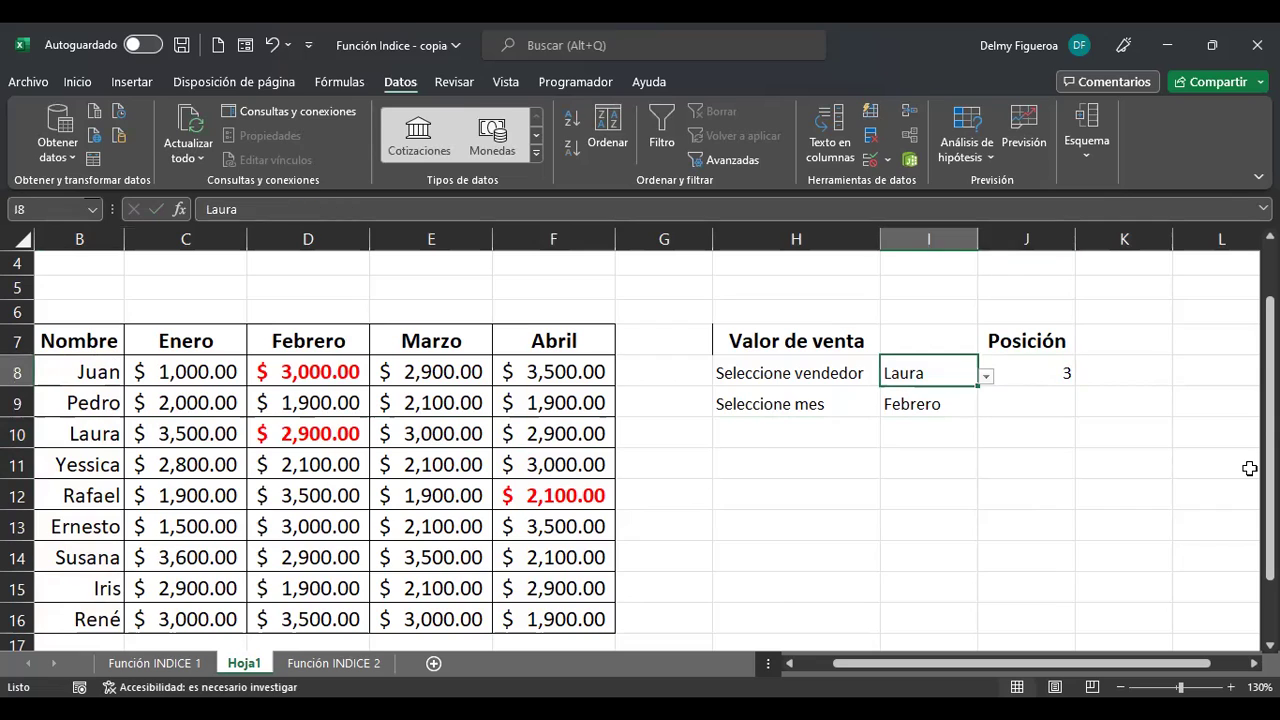
{"action": "left_click", "coordinate": [986, 376]}
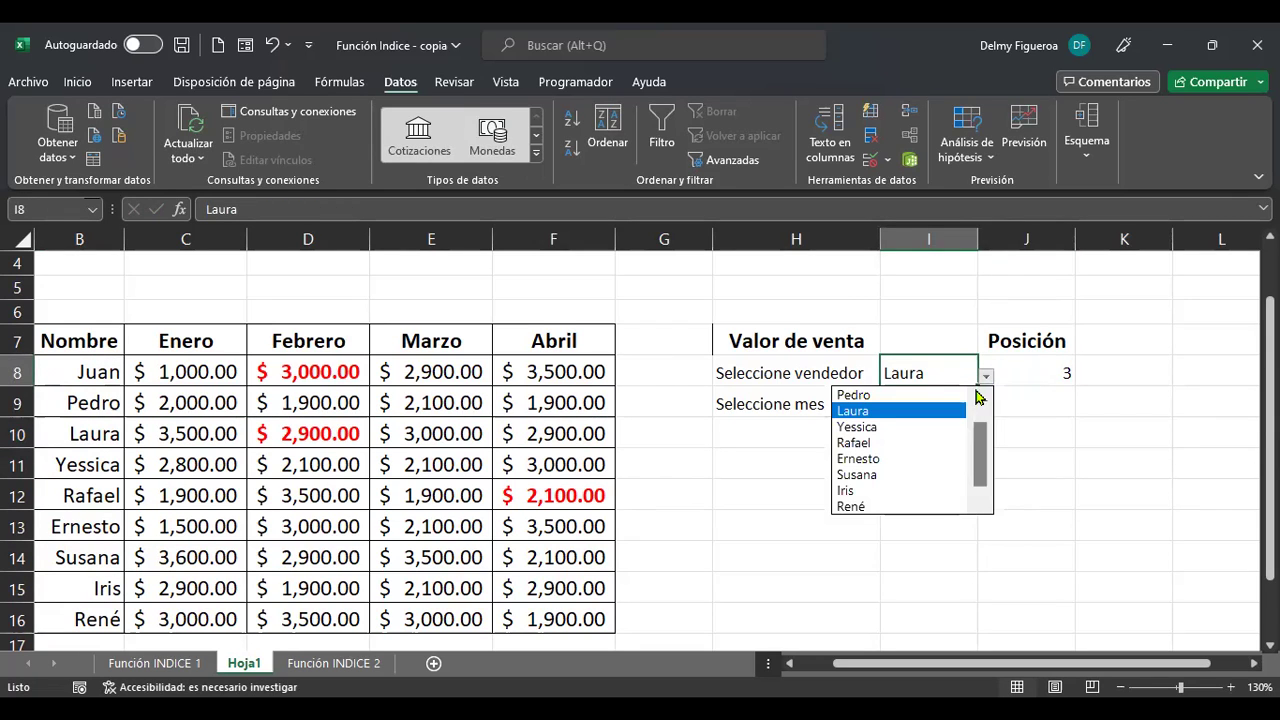
{"action": "left_click", "coordinate": [920, 474]}
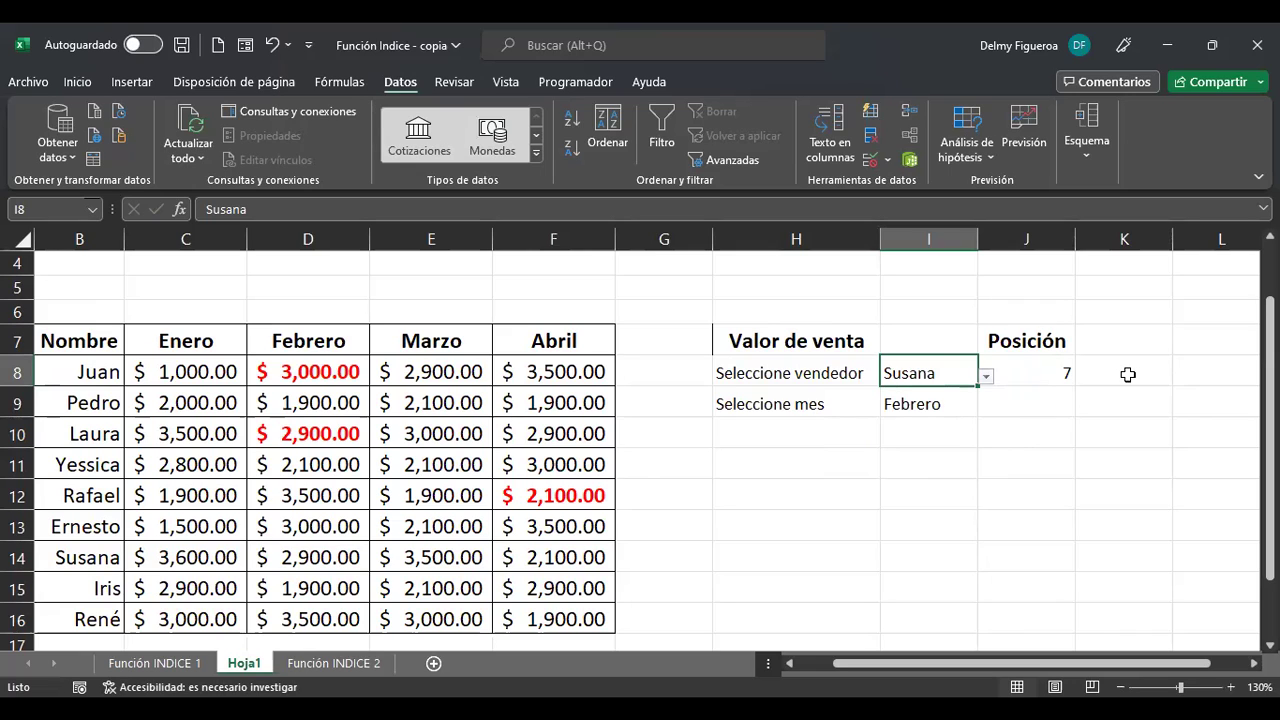
Step: Choose the seller listed in B12 for the seller selection in I8
{"action": "left_click", "coordinate": [985, 377]}
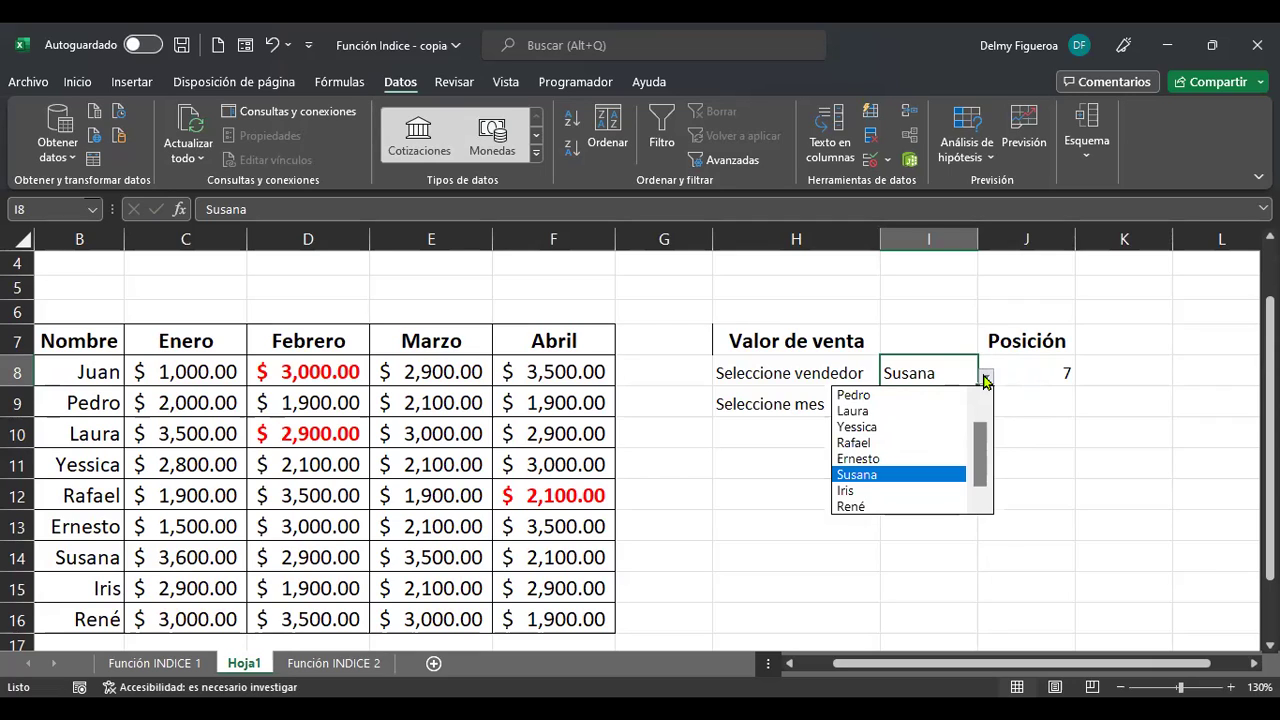
{"action": "left_click", "coordinate": [915, 443]}
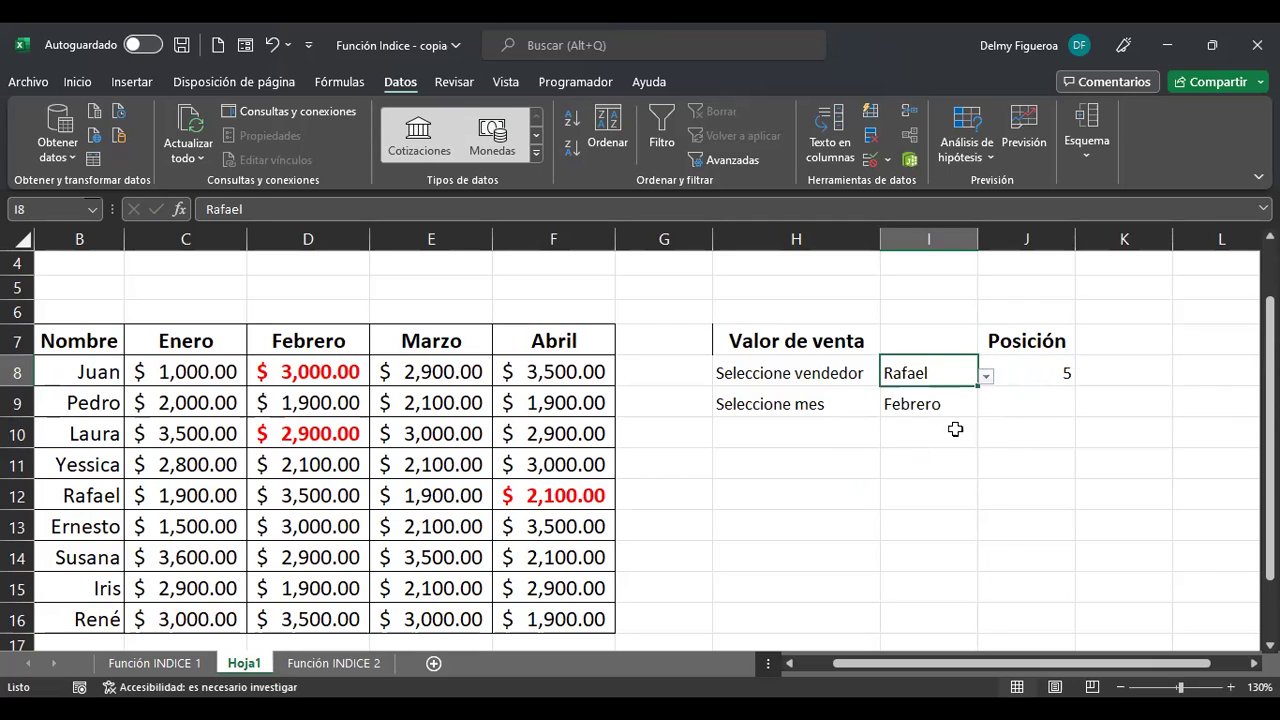
Step: Enter the formula +COINCIDIR(I9;C7:F7;0) in J9 to find the selected month's position with an exact match
{"action": "left_click", "coordinate": [1040, 404]}
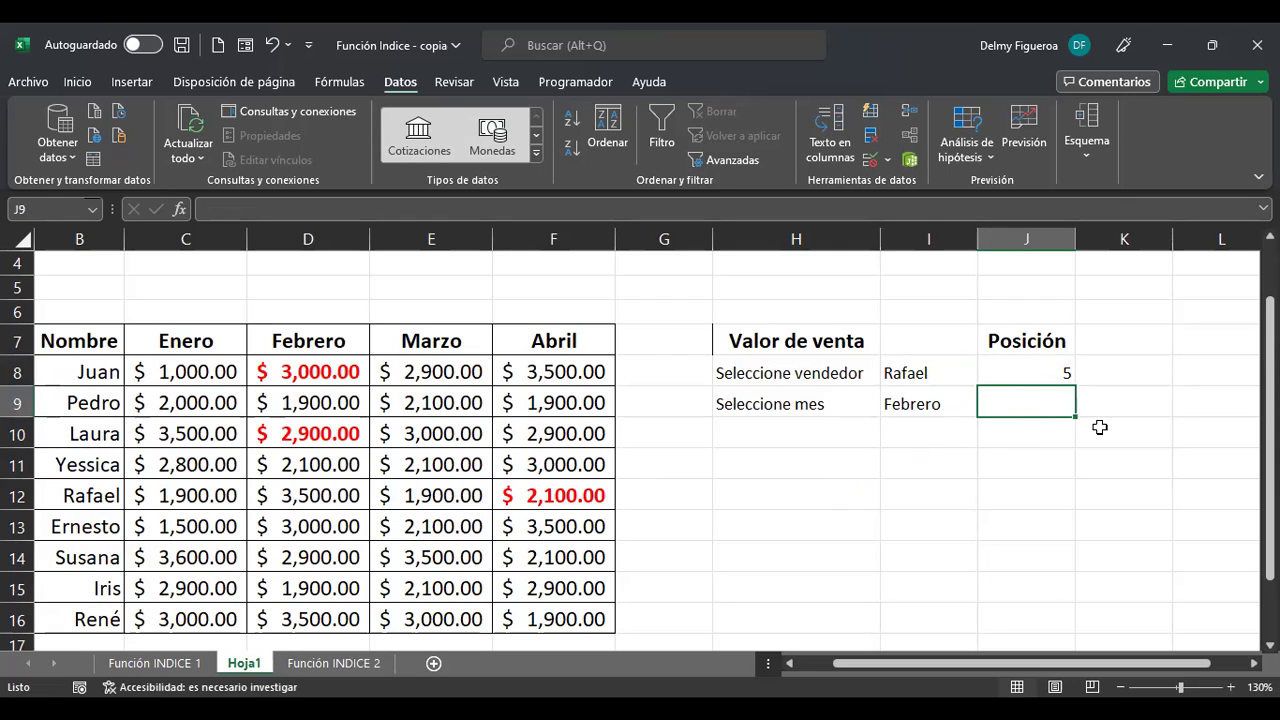
{"action": "type", "text": "+"}
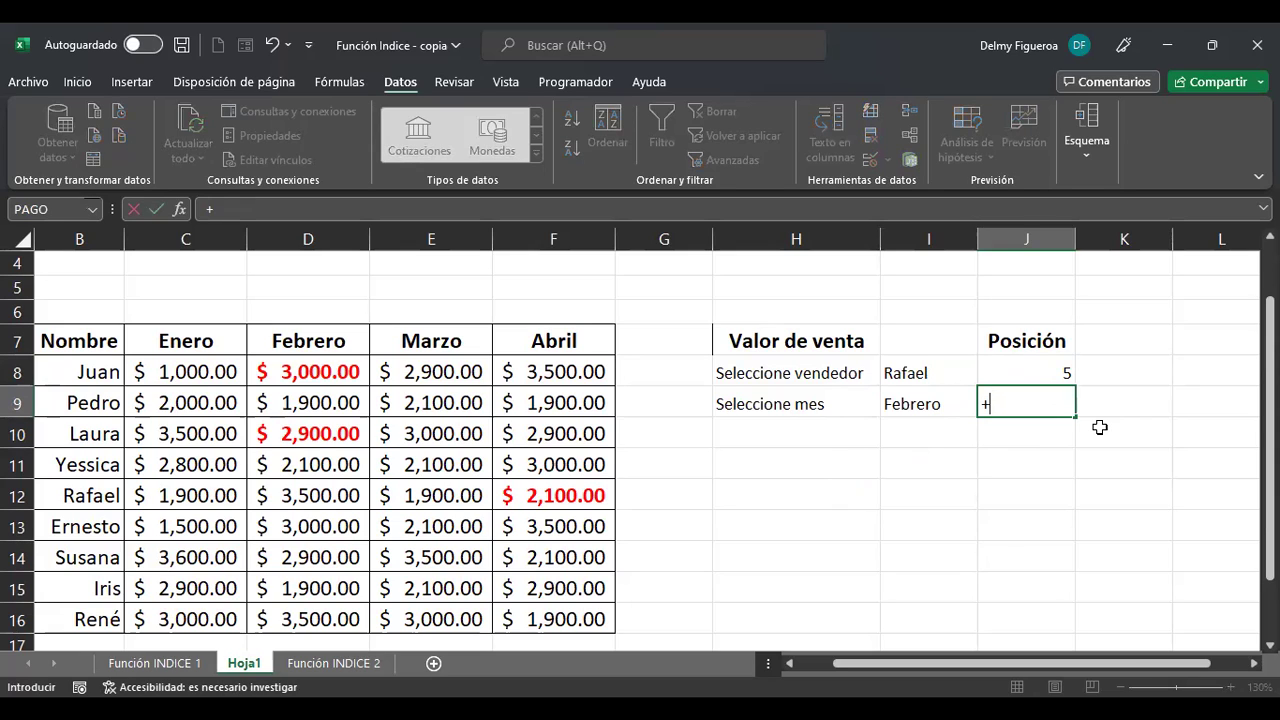
{"action": "type", "text": "coin"}
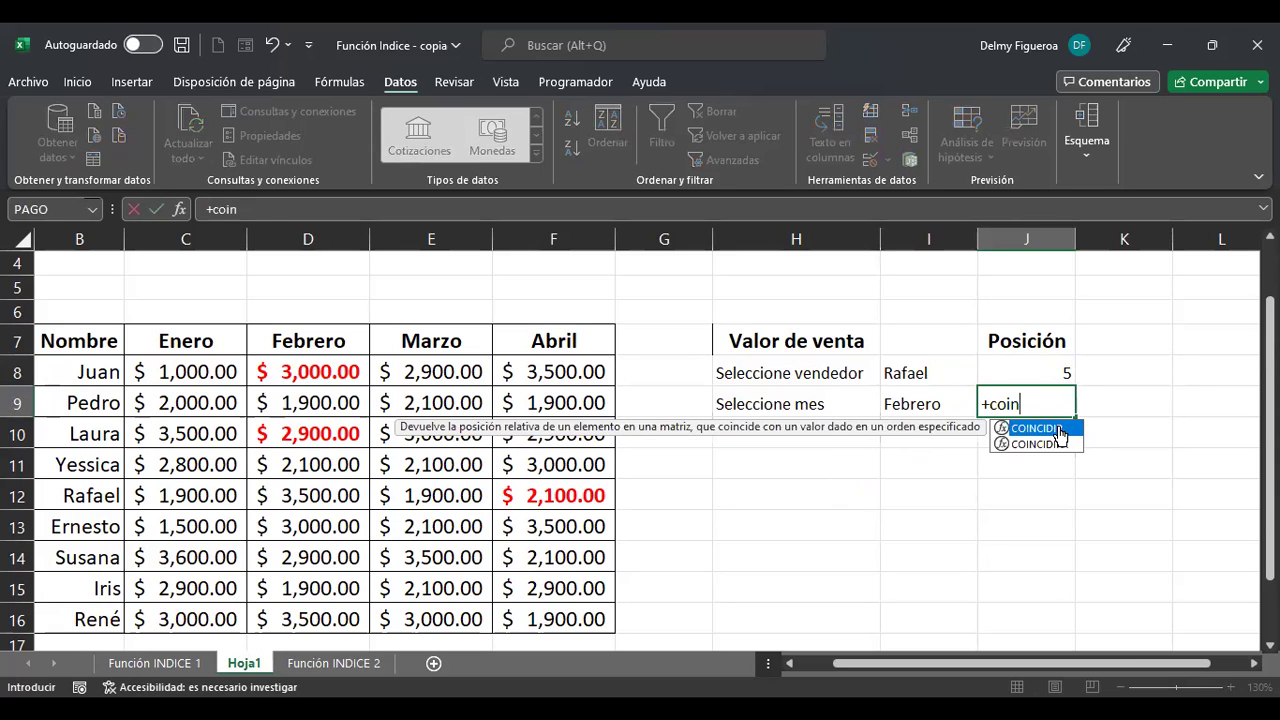
{"action": "double_click", "coordinate": [1059, 432]}
{"action": "left_click", "coordinate": [930, 403]}
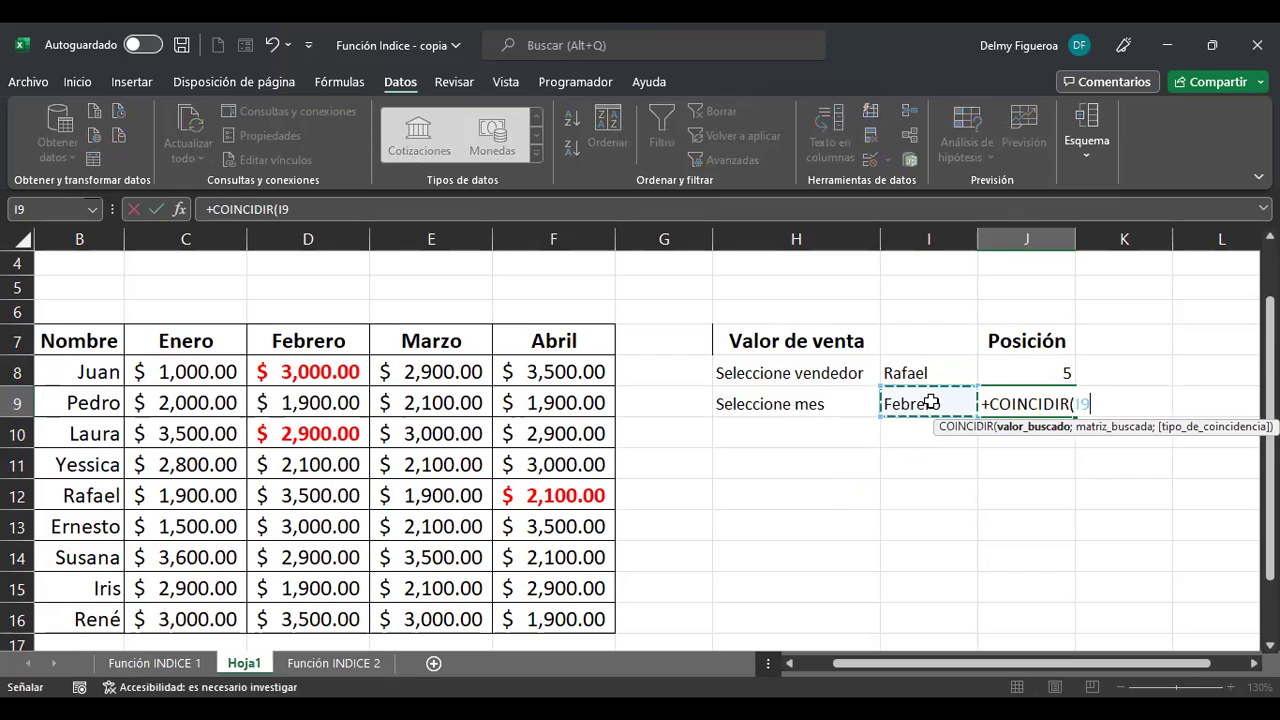
{"action": "type", "text": ";"}
{"action": "left_click_drag", "start_coordinate": [201, 339], "coordinate": [548, 340]}
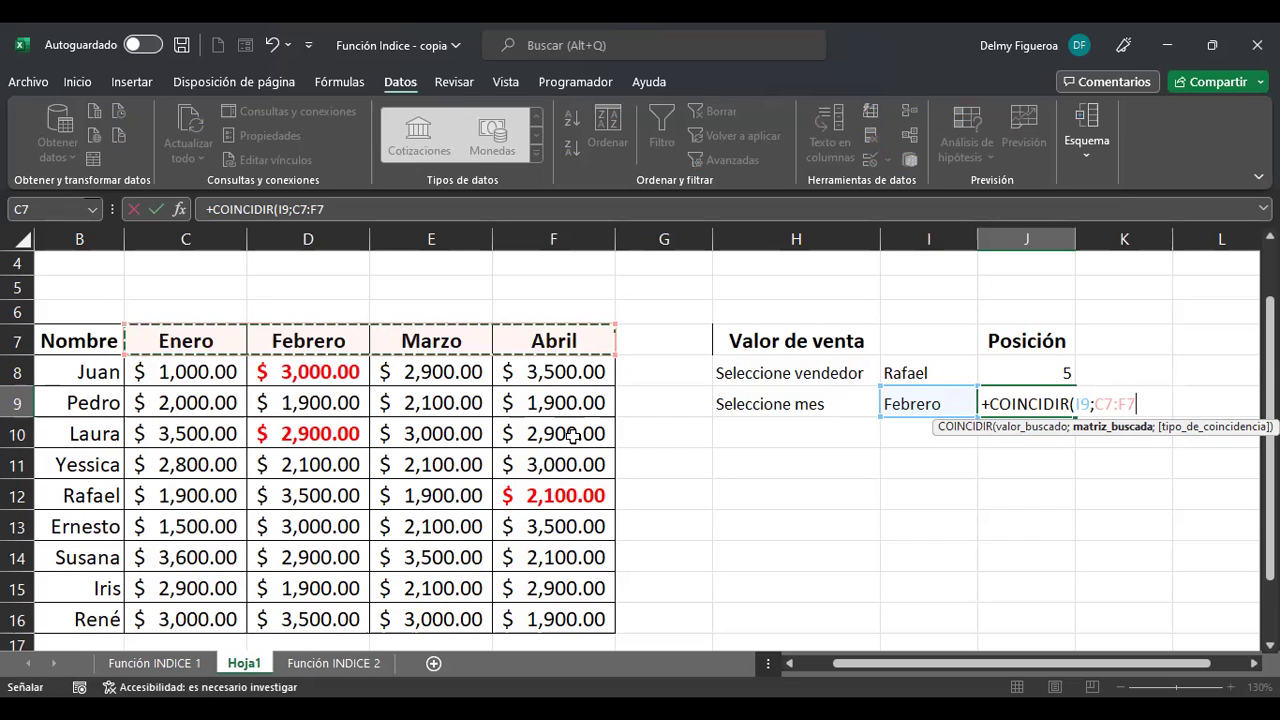
{"action": "type", "text": ";"}
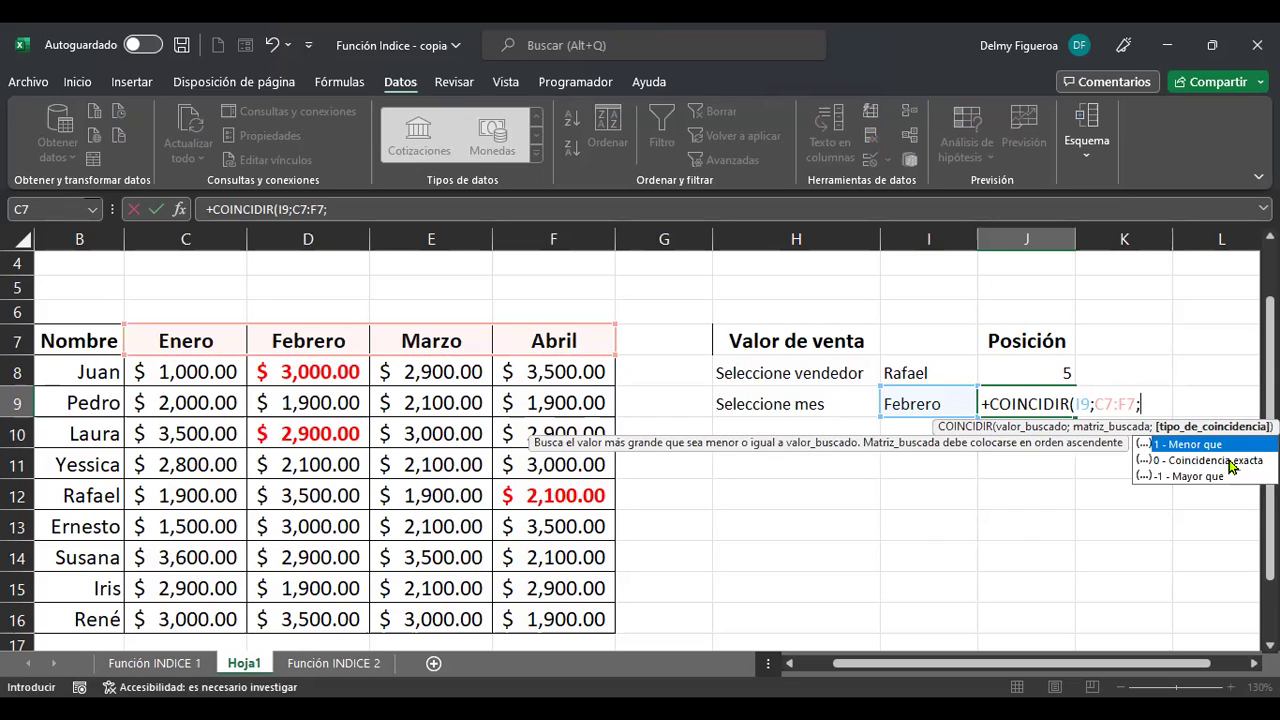
{"action": "double_click", "coordinate": [1229, 461]}
{"action": "type", "text": ")"}
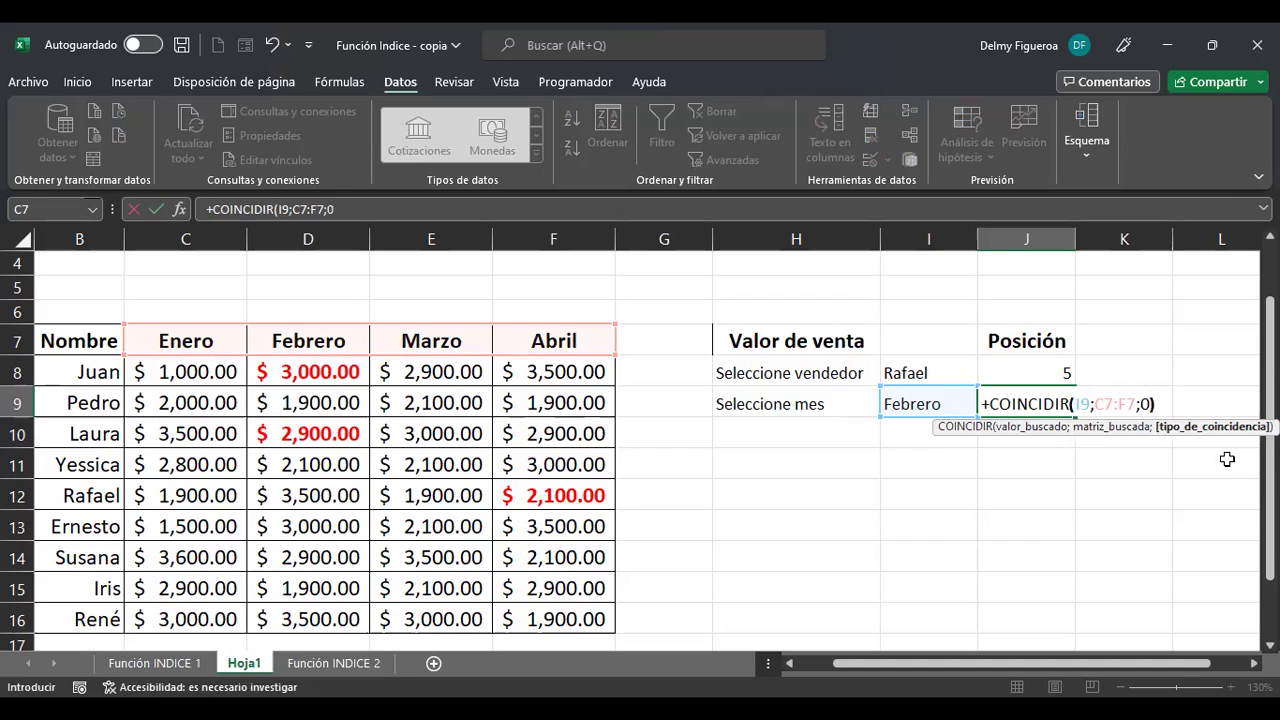
{"action": "key", "text": "Return"}
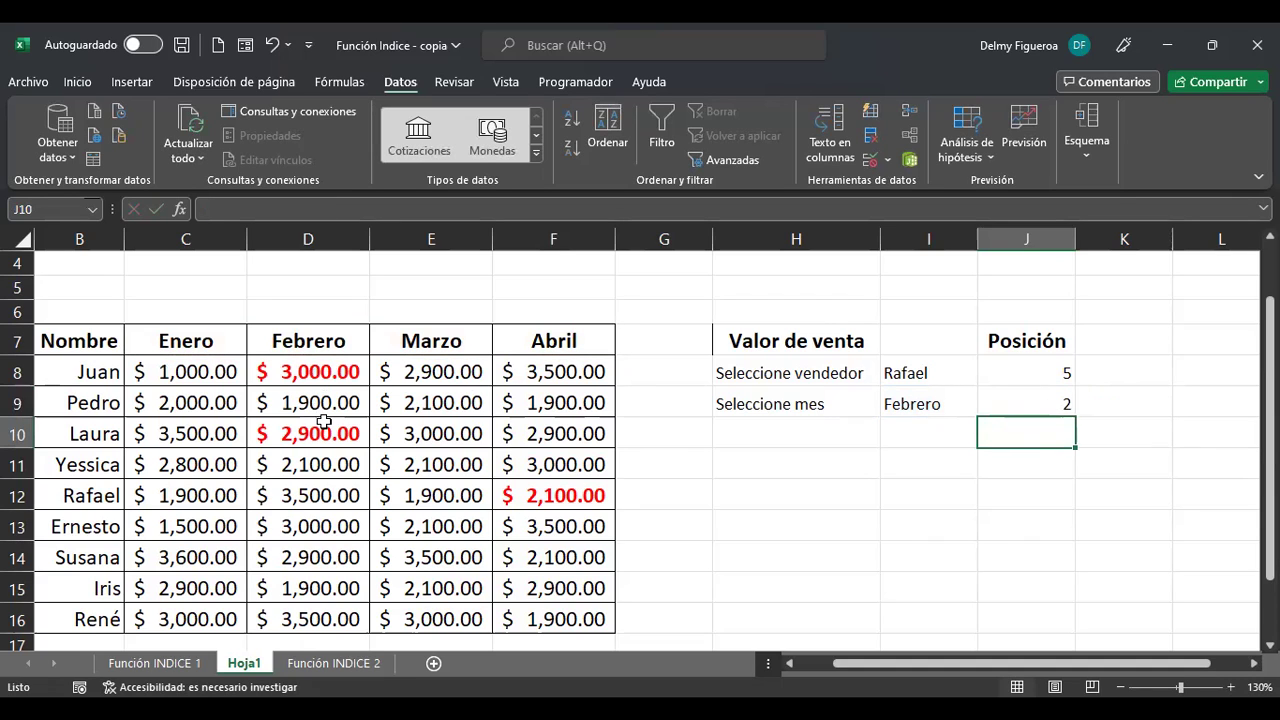
Step: Choose Marzo for the month selection in I9
{"action": "left_click", "coordinate": [945, 408]}
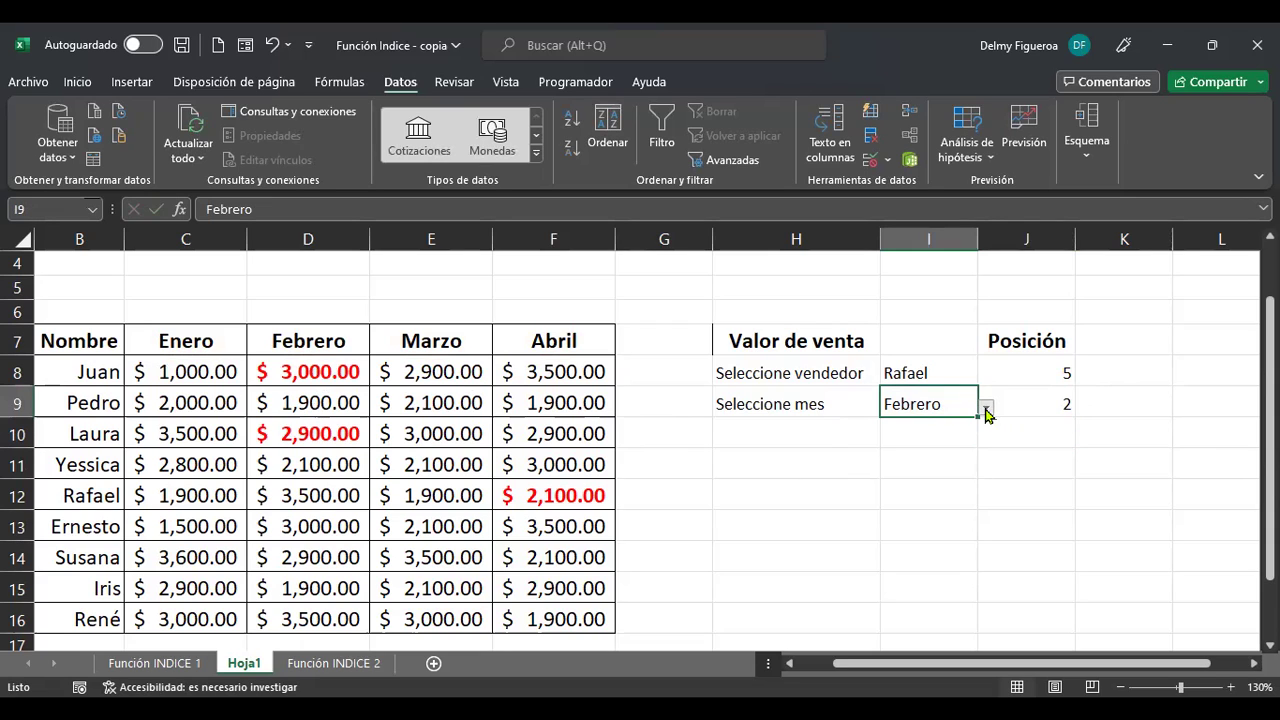
{"action": "left_click", "coordinate": [986, 408]}
{"action": "left_click", "coordinate": [918, 456]}
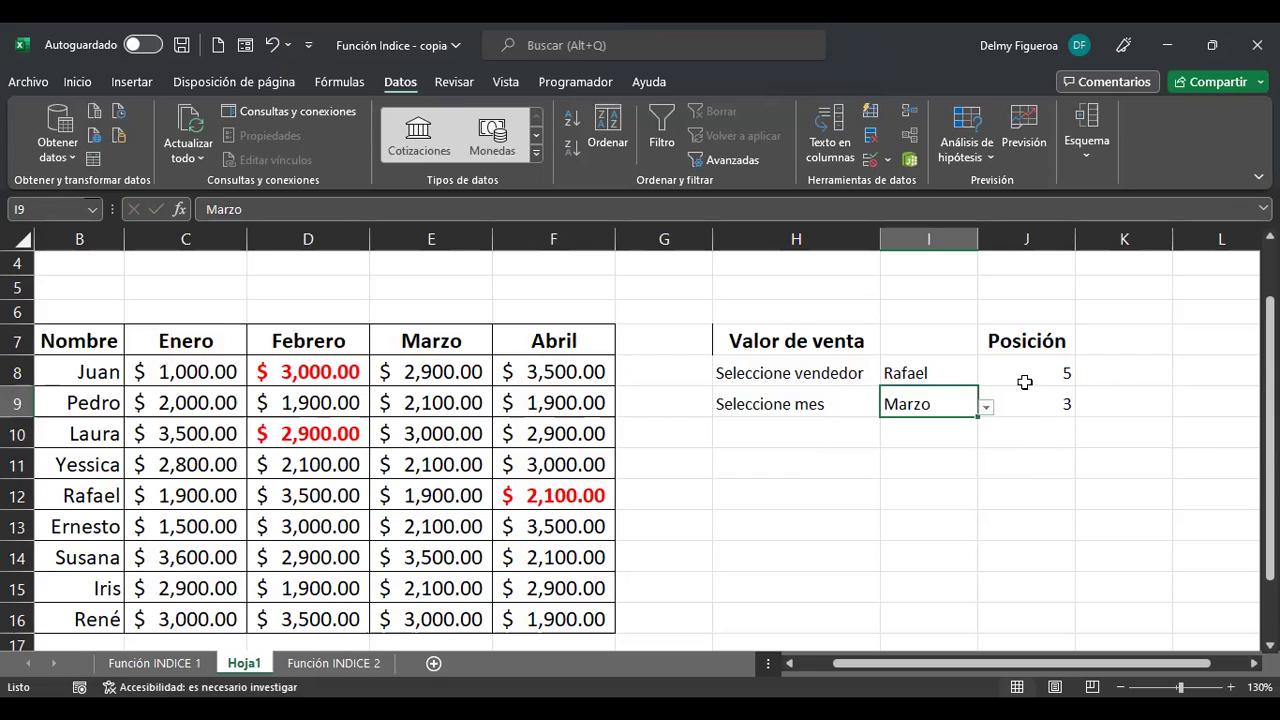
Step: Enter the formula +INDICE(C8:F16;J8;J9) in I7 to look up the sale value by seller and month position
{"action": "left_click", "coordinate": [928, 341]}
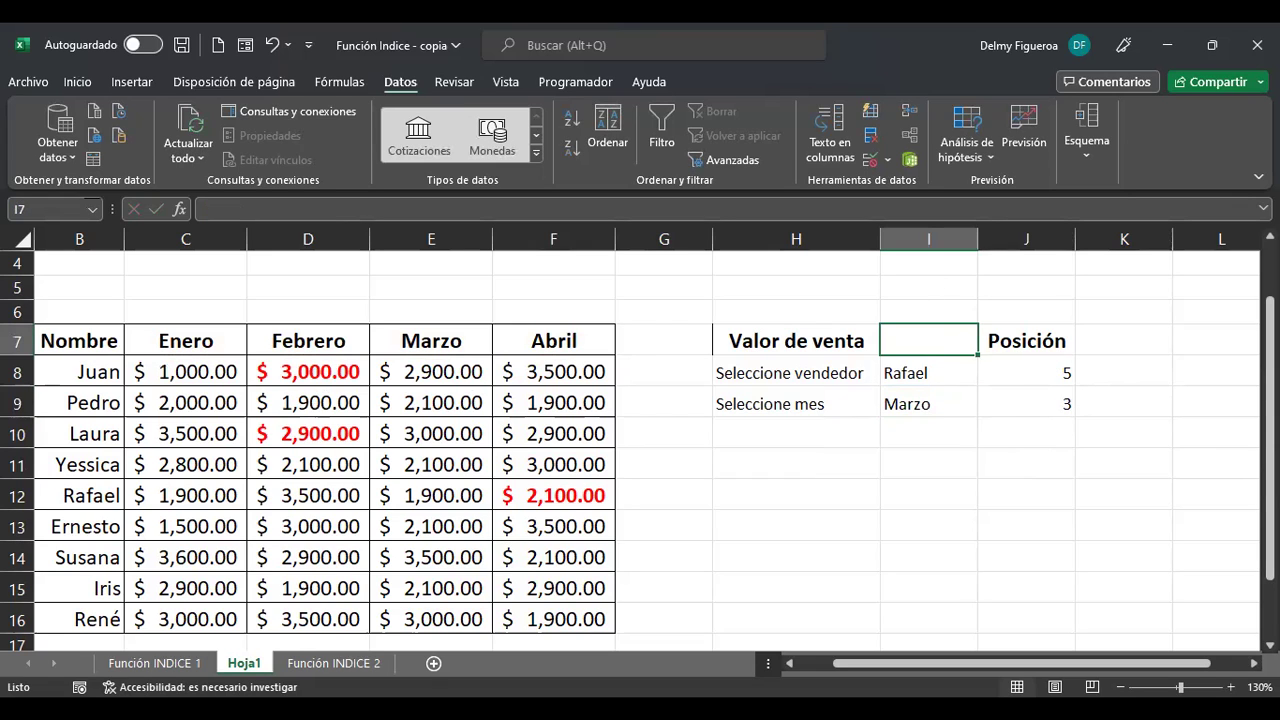
{"action": "type", "text": "+"}
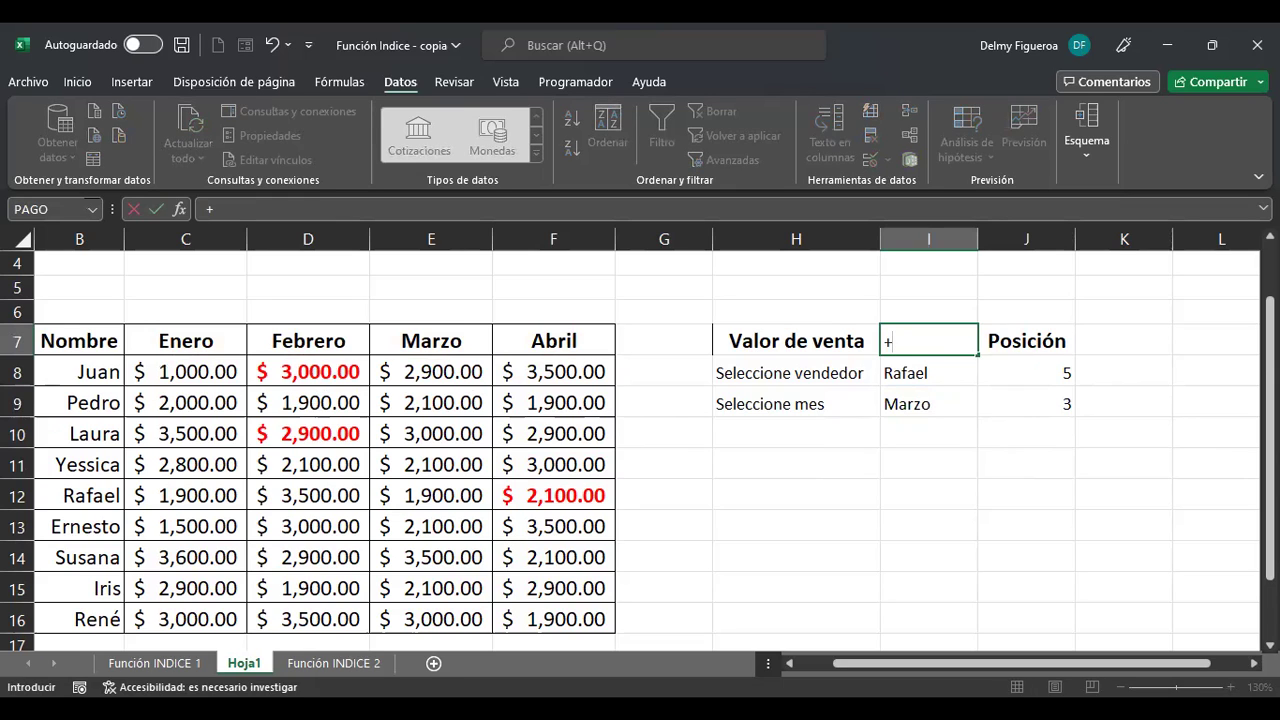
{"action": "type", "text": "indi"}
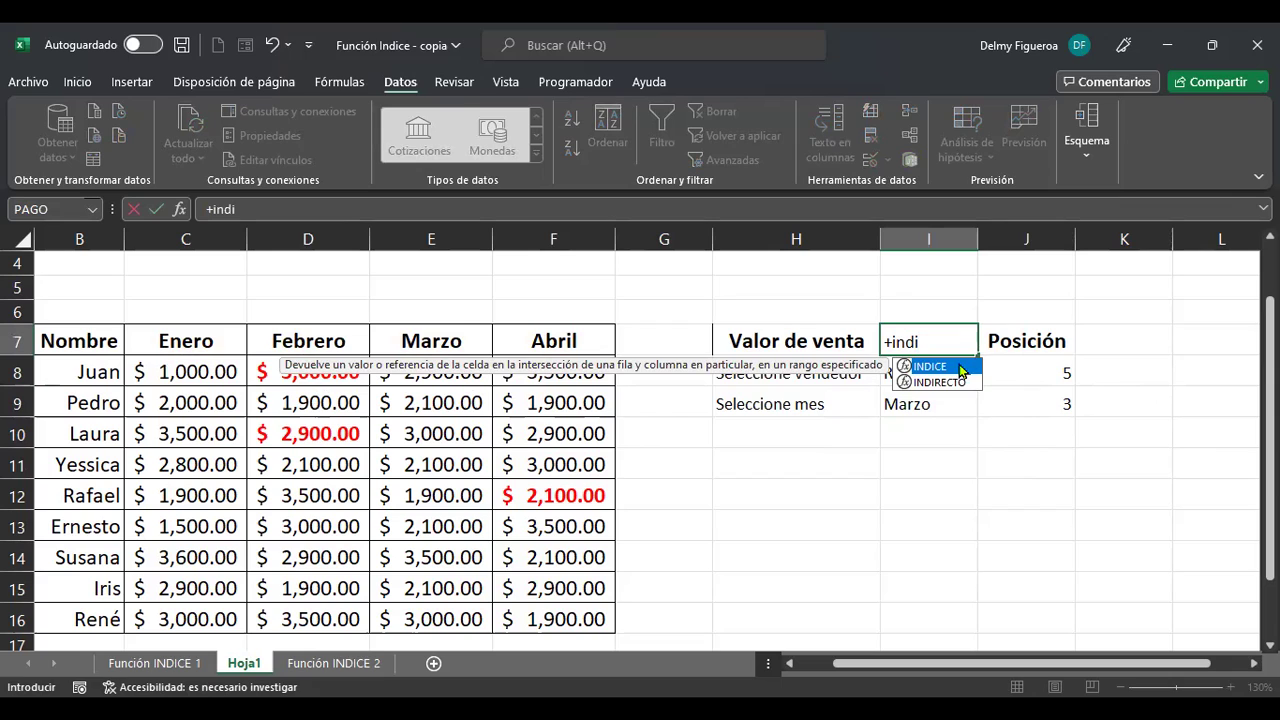
{"action": "key", "text": "Tab"}
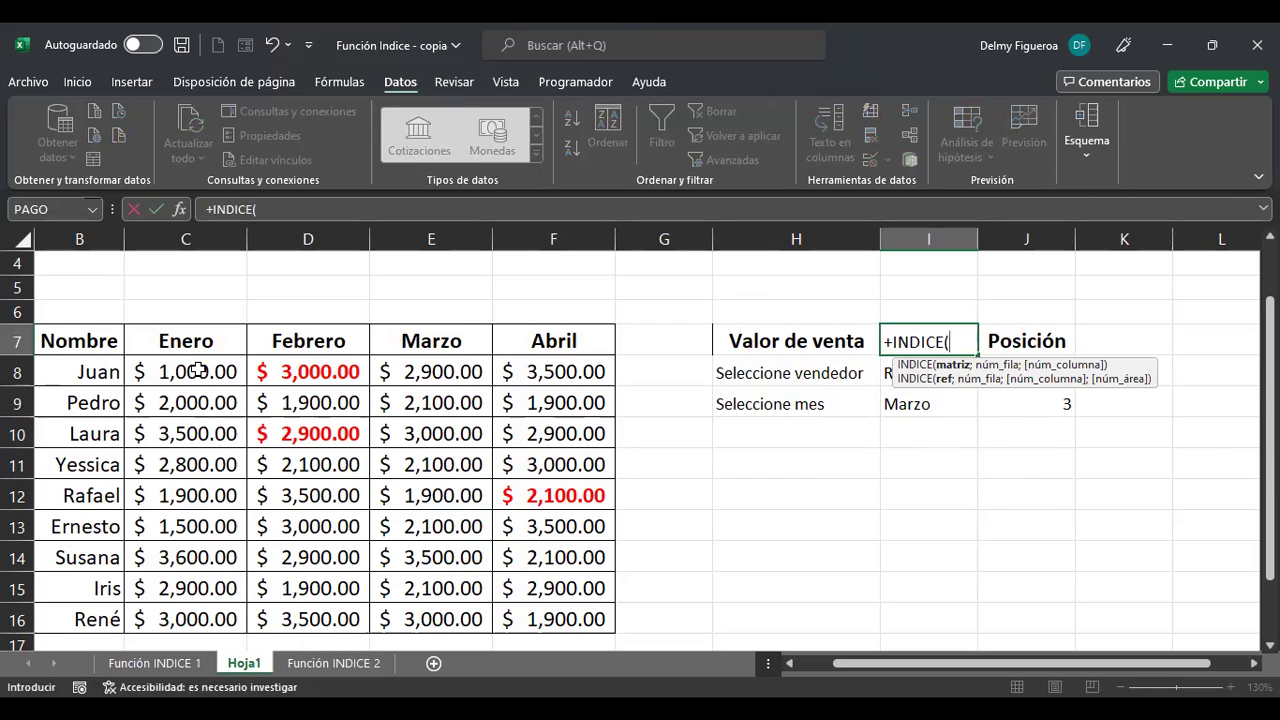
{"action": "left_click_drag", "start_coordinate": [198, 370], "coordinate": [340, 372]}
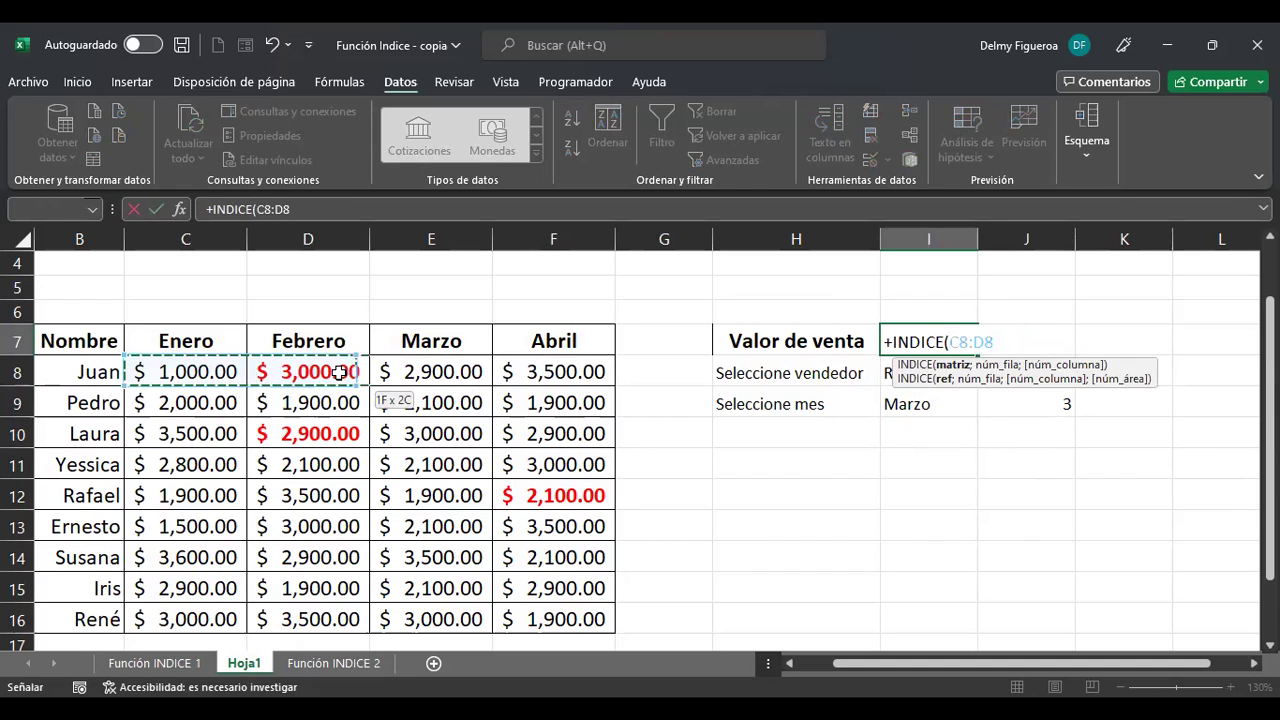
{"action": "left_click_drag", "start_coordinate": [567, 569], "coordinate": [571, 620]}
{"action": "type", "text": ";"}
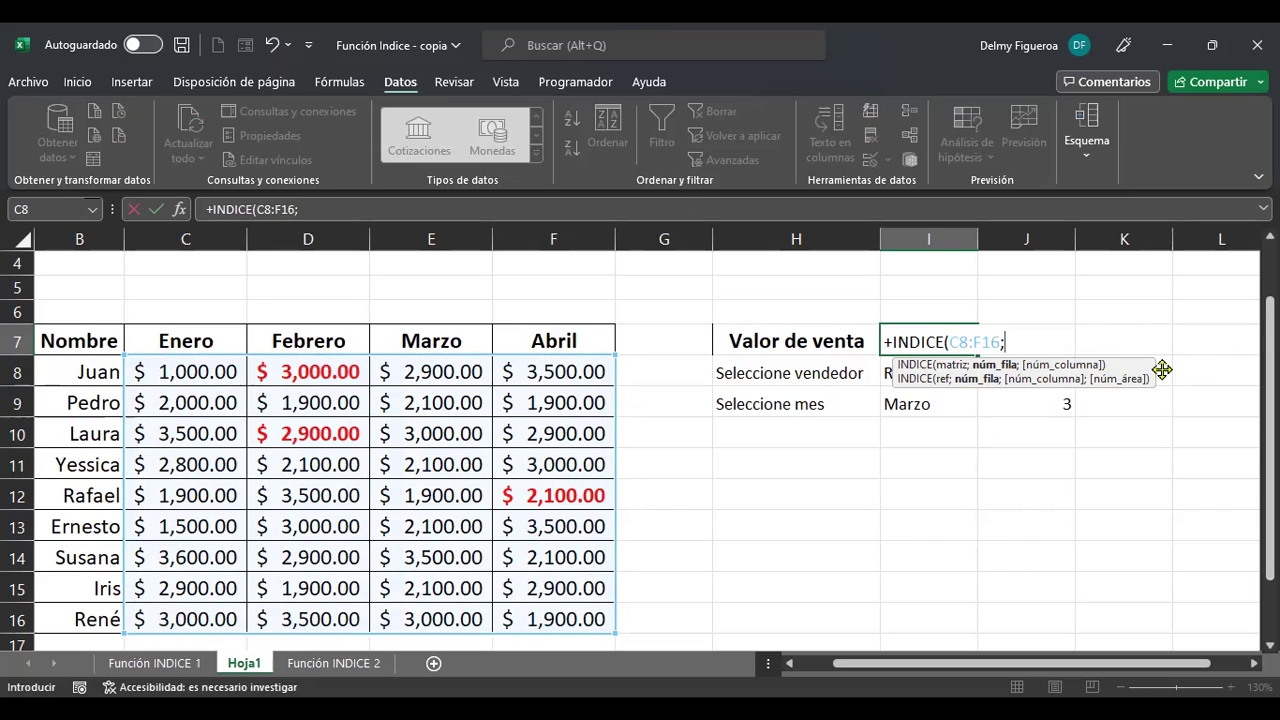
{"action": "left_click", "coordinate": [1026, 341]}
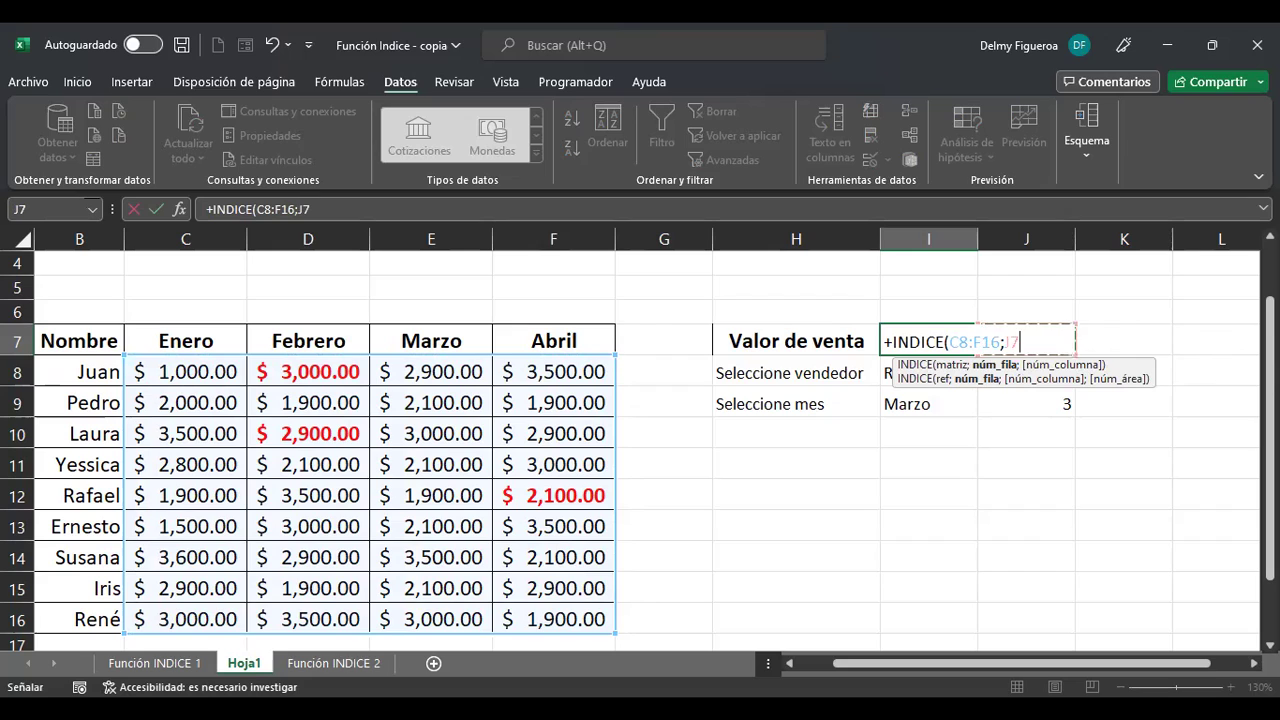
{"action": "left_click", "coordinate": [1026, 372]}
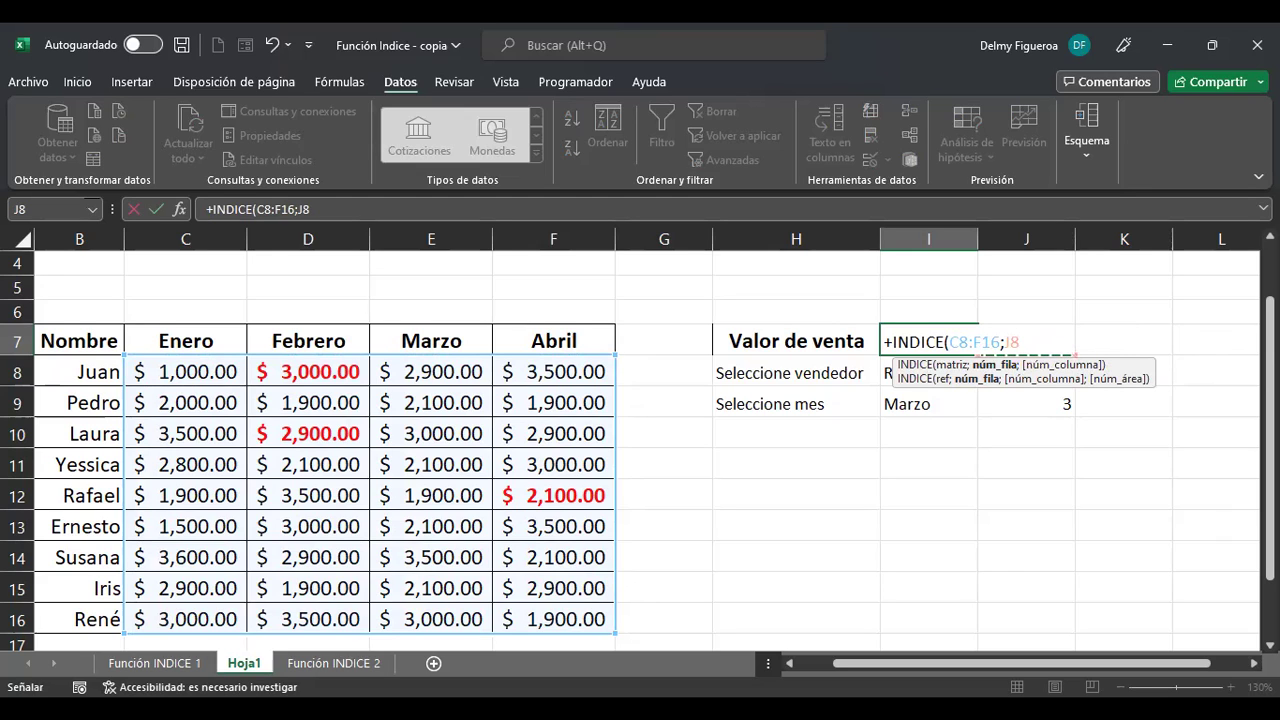
{"action": "type", "text": ";"}
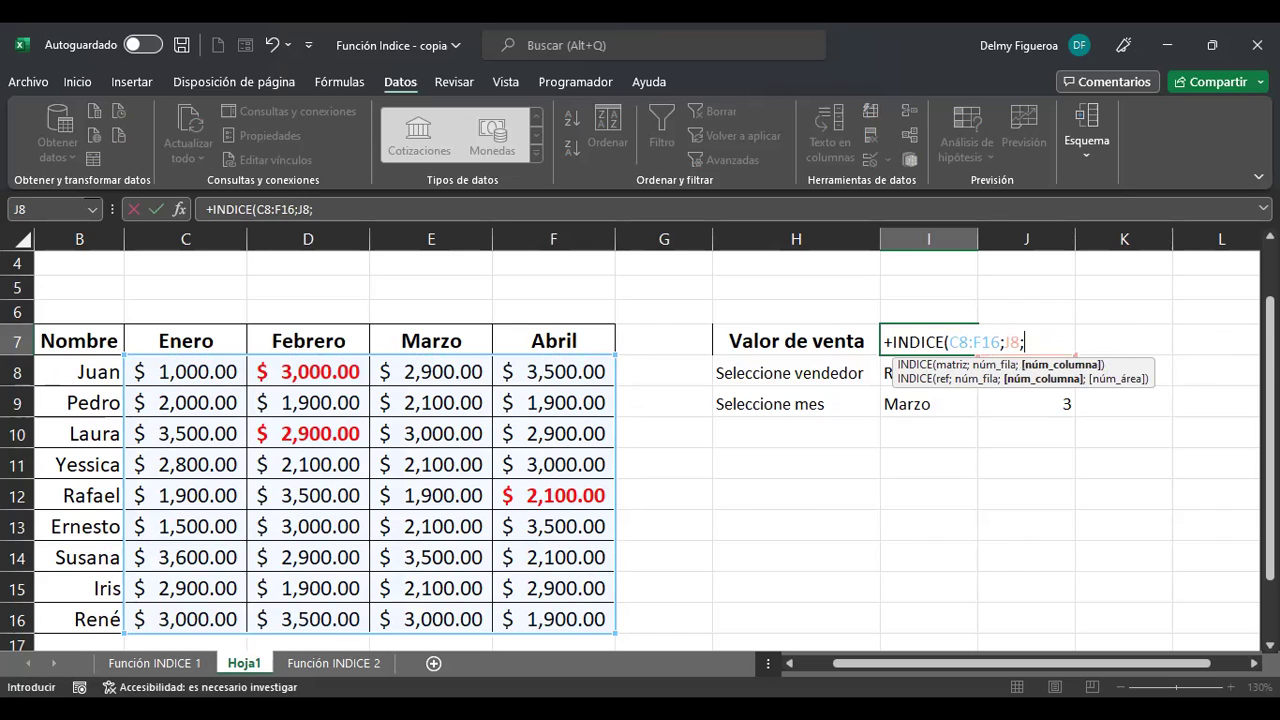
{"action": "left_click", "coordinate": [1030, 401]}
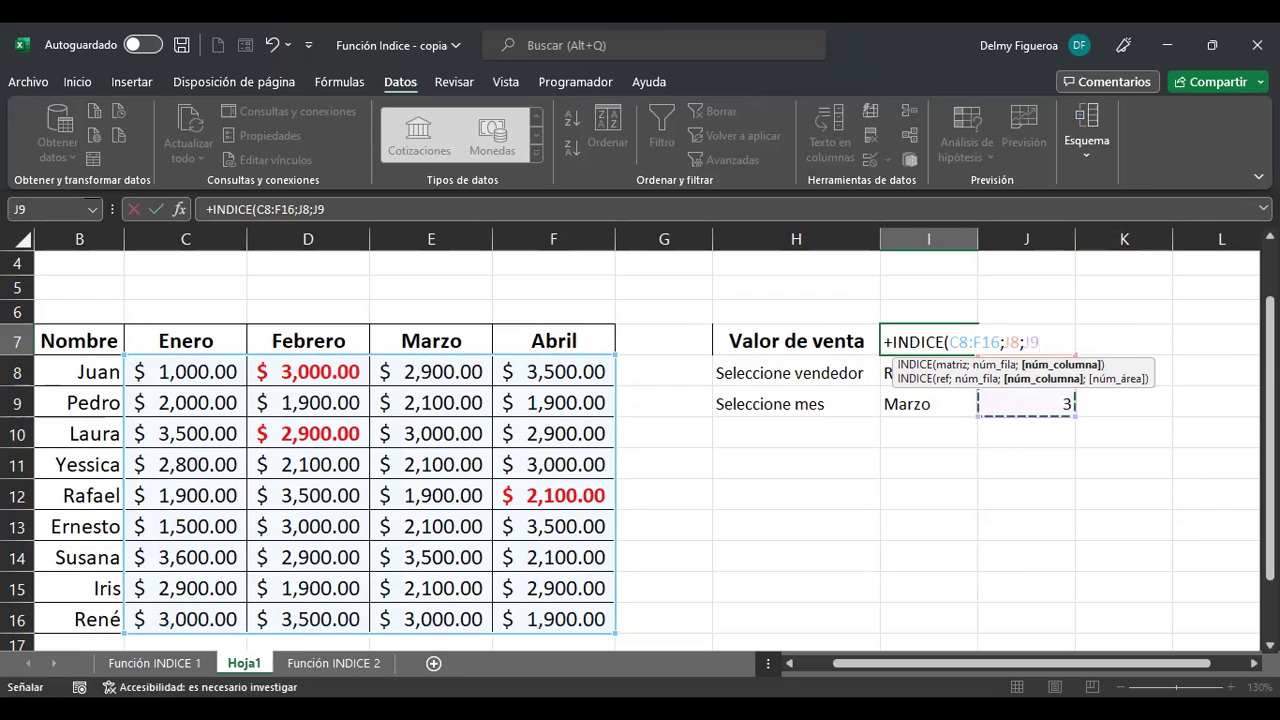
{"action": "type", "text": ")"}
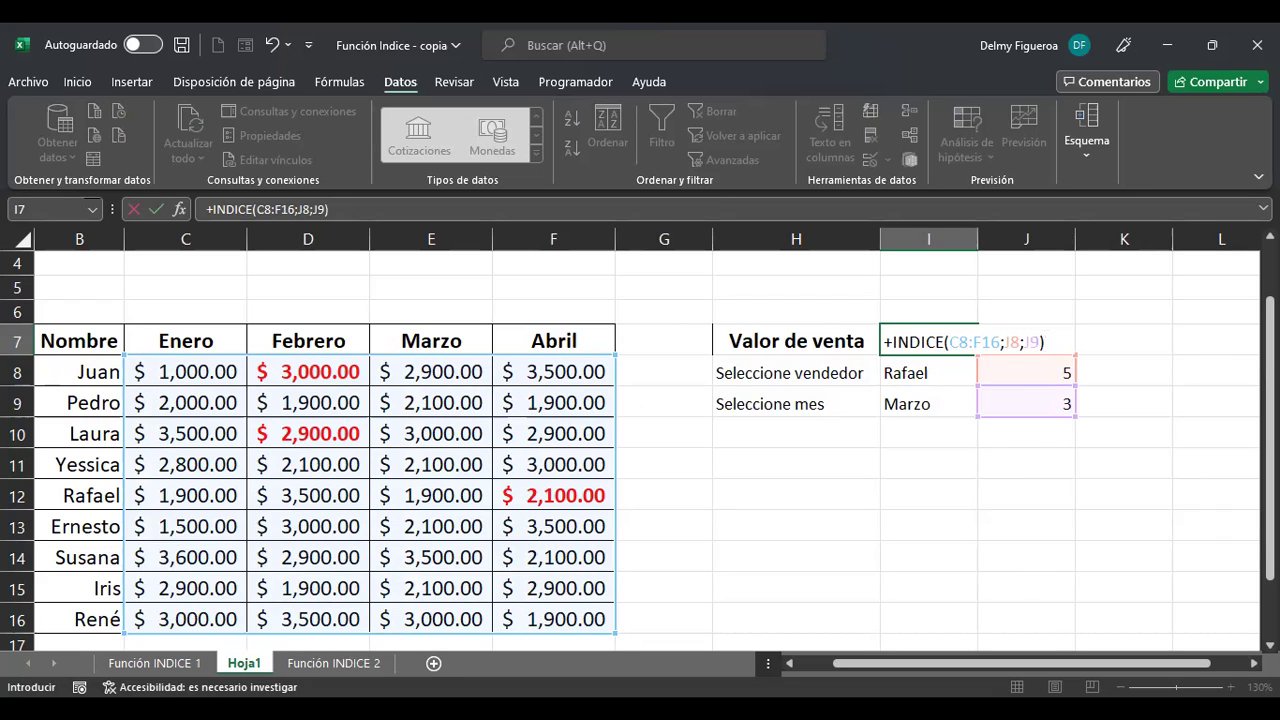
{"action": "key", "text": "Return"}
{"action": "key", "text": "Up"}
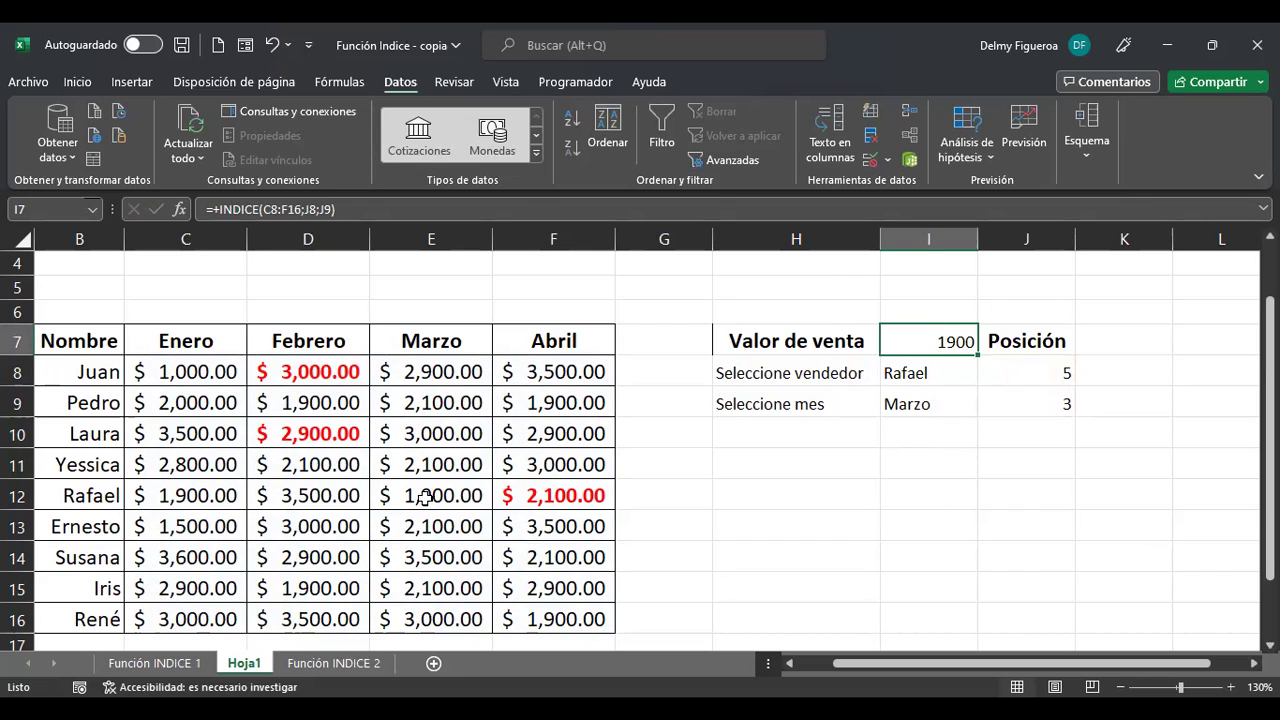
Step: Set the seller selection in I8 to the seller listed in B13 and the month selection in I9 to Enero
{"action": "left_click", "coordinate": [911, 372]}
{"action": "left_click", "coordinate": [986, 376]}
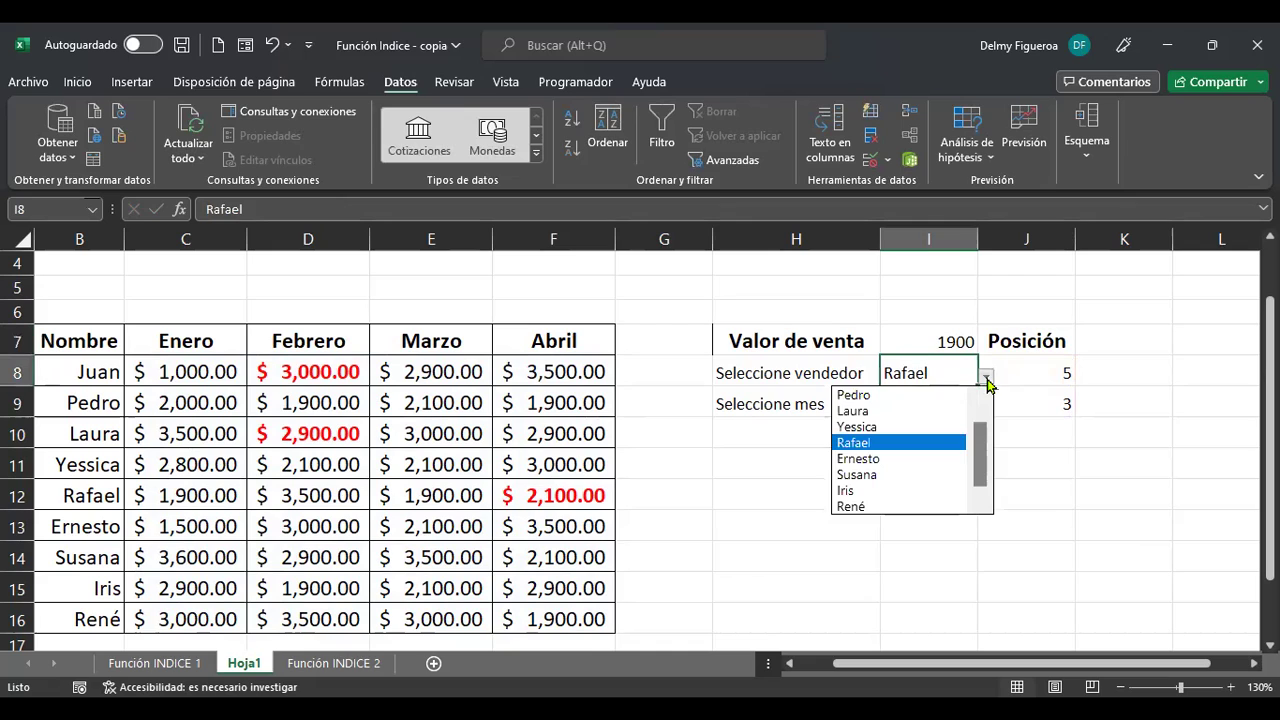
{"action": "left_click", "coordinate": [895, 460]}
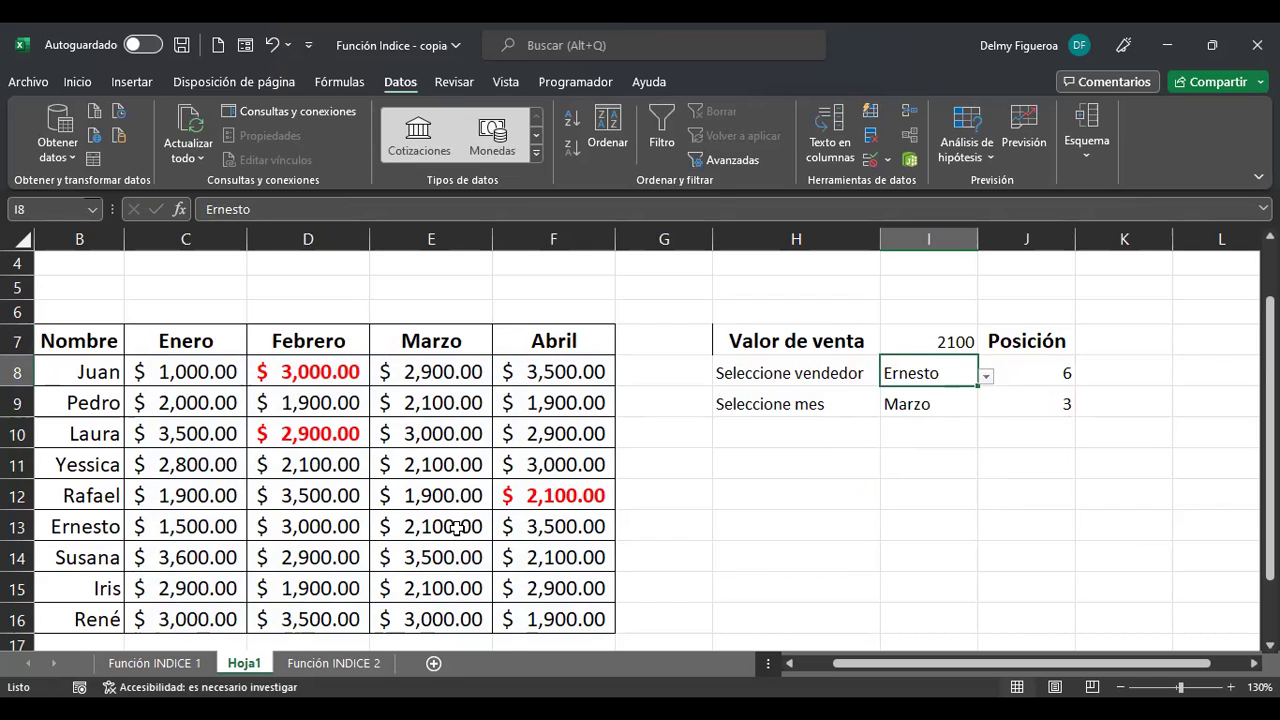
{"action": "left_click", "coordinate": [920, 406]}
{"action": "left_click", "coordinate": [986, 408]}
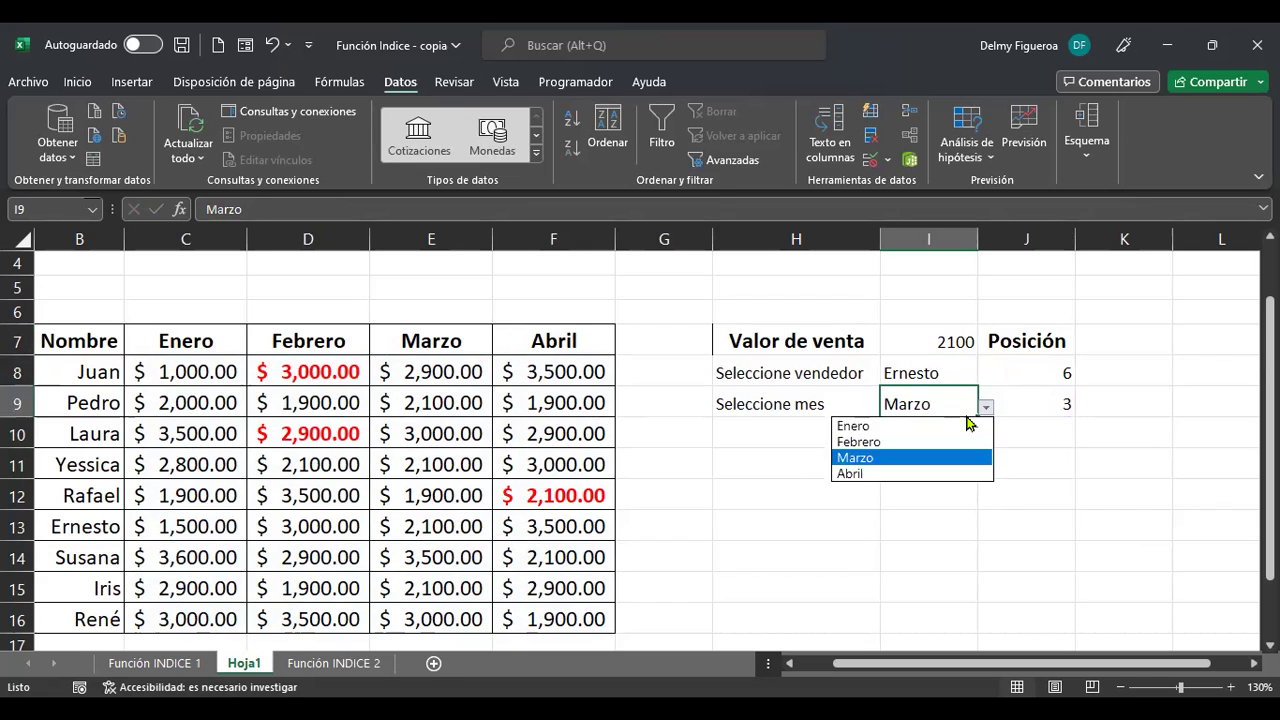
{"action": "left_click", "coordinate": [905, 426]}
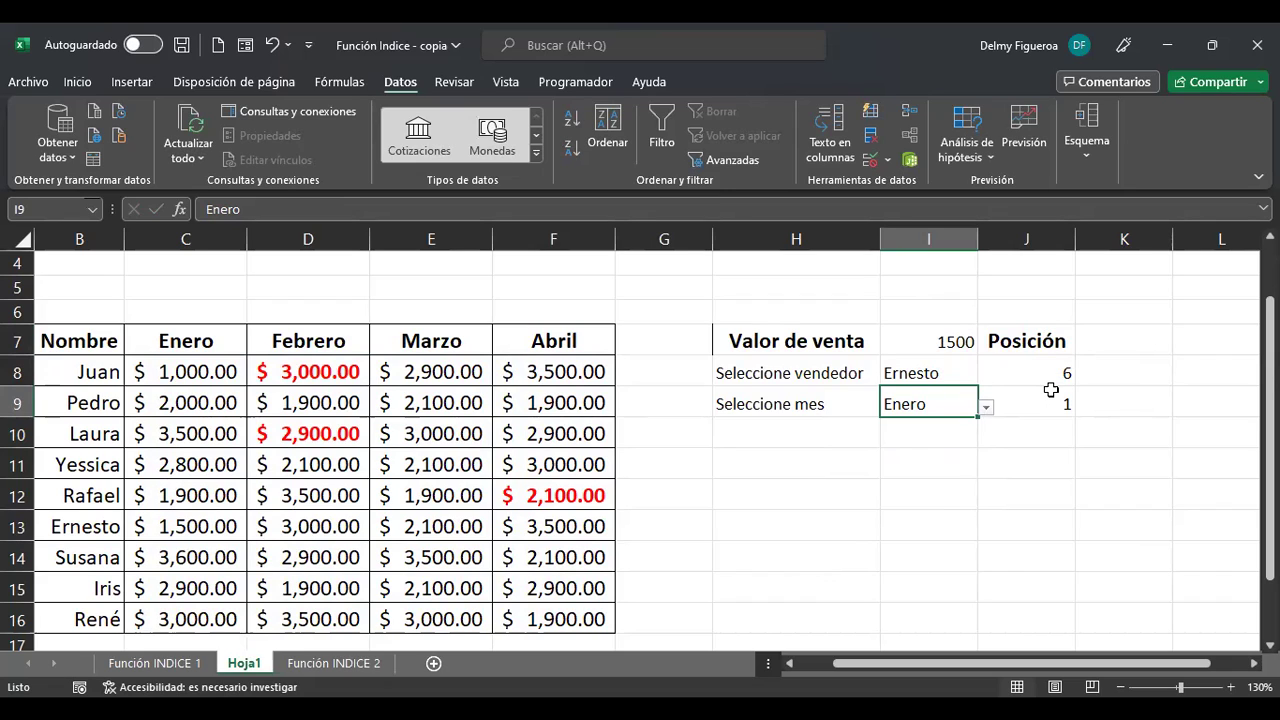
Step: Examine the row-number argument of the INDICE formula in I7
{"action": "left_click", "coordinate": [930, 342]}
{"action": "key", "text": "F2"}
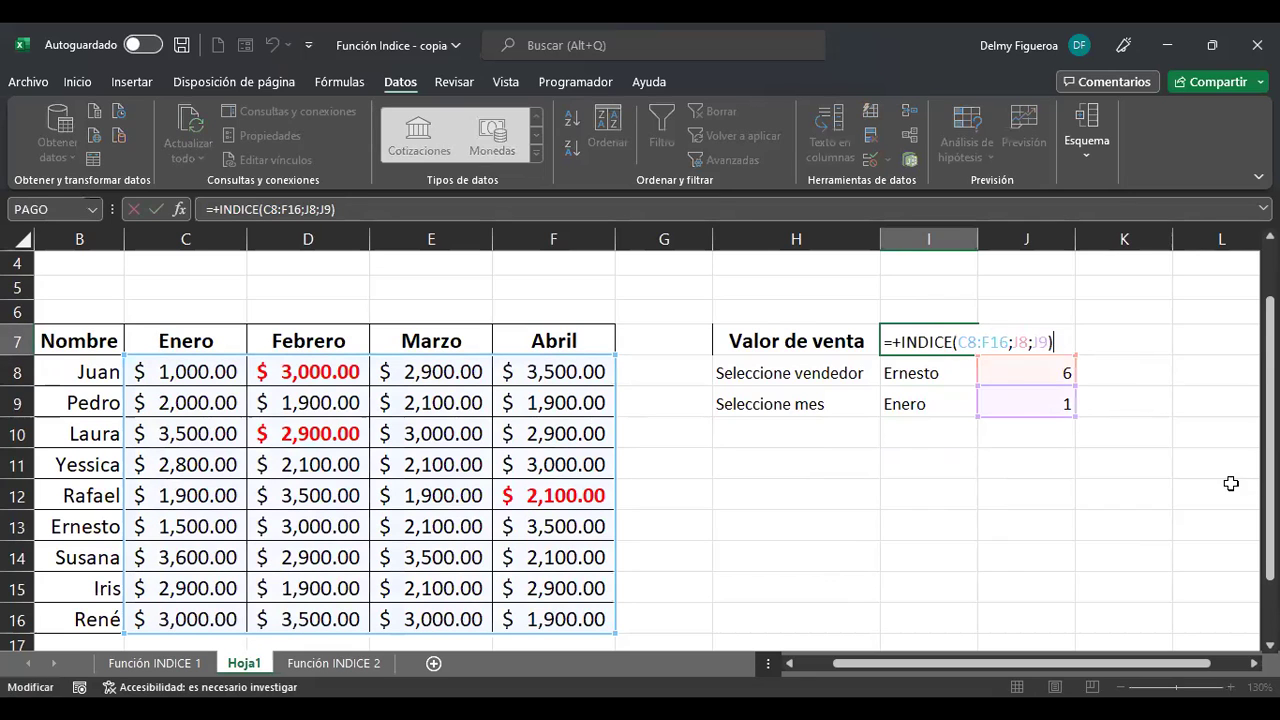
{"action": "left_click", "coordinate": [1019, 343]}
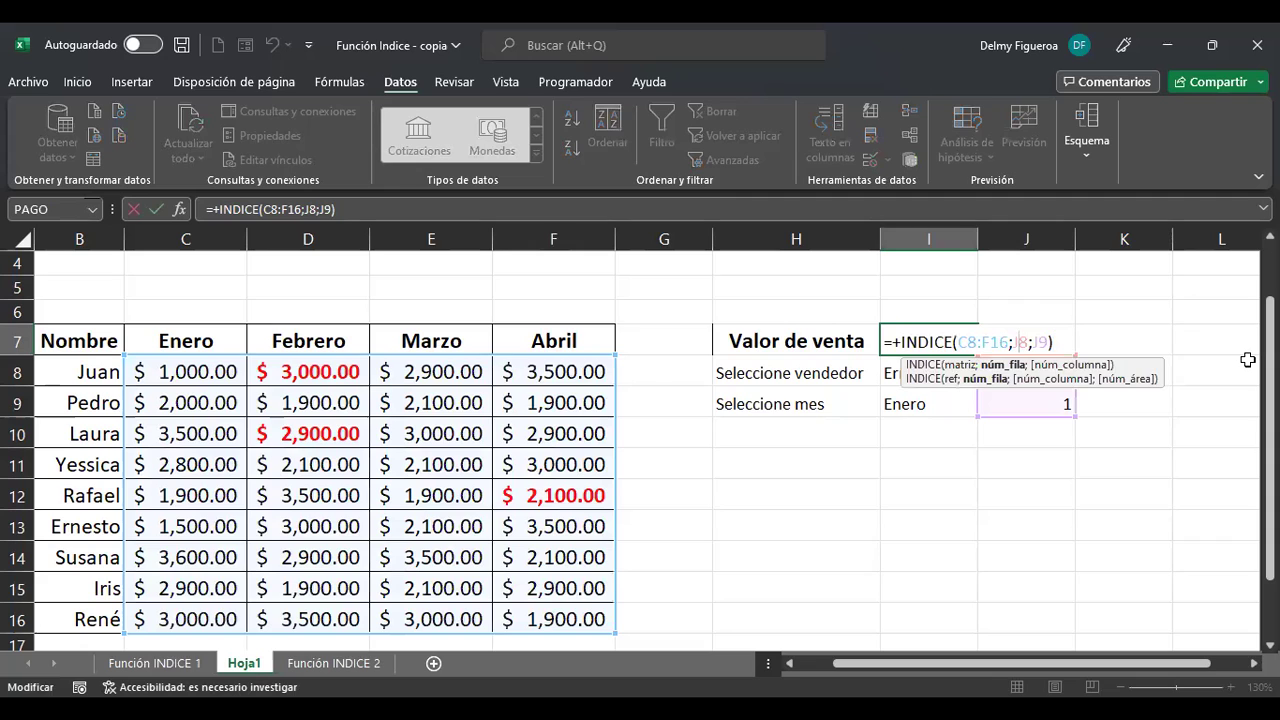
{"action": "key", "text": "Escape"}
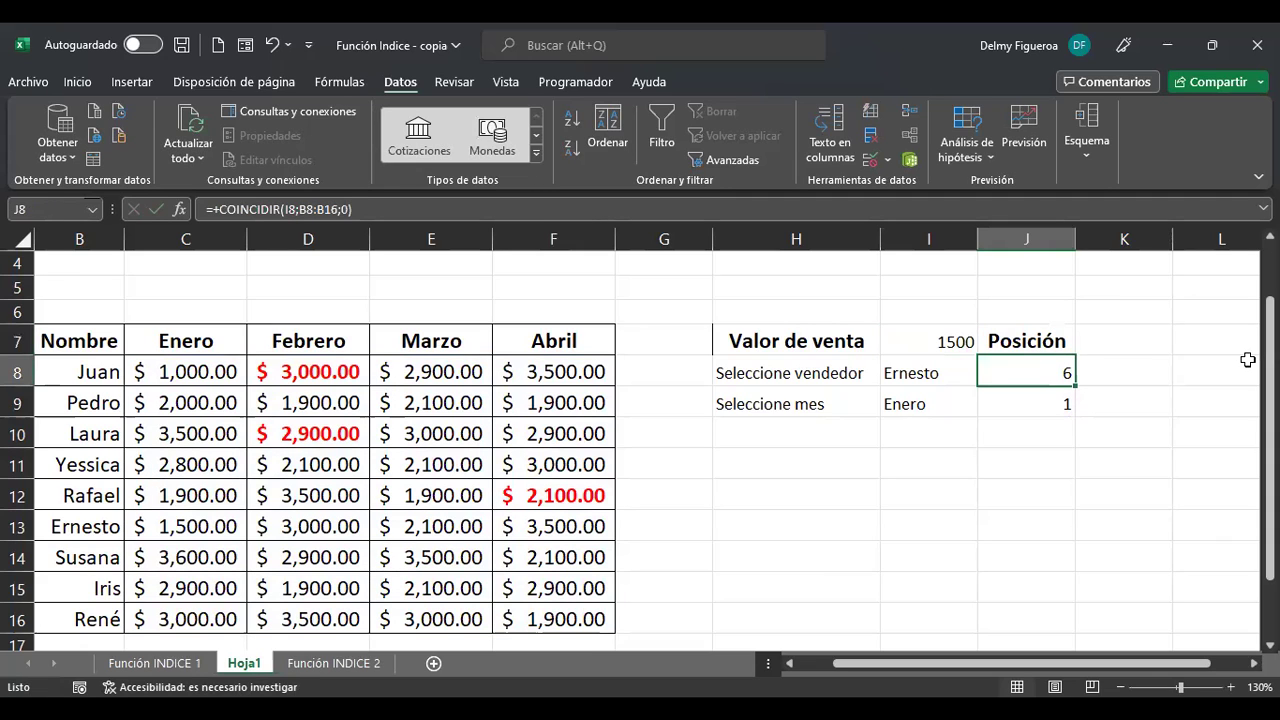
Step: Copy the expression COINCIDIR(I8;B8:B16;0) from the formula in J8, leaving out the leading =+
{"action": "key", "text": "F2"}
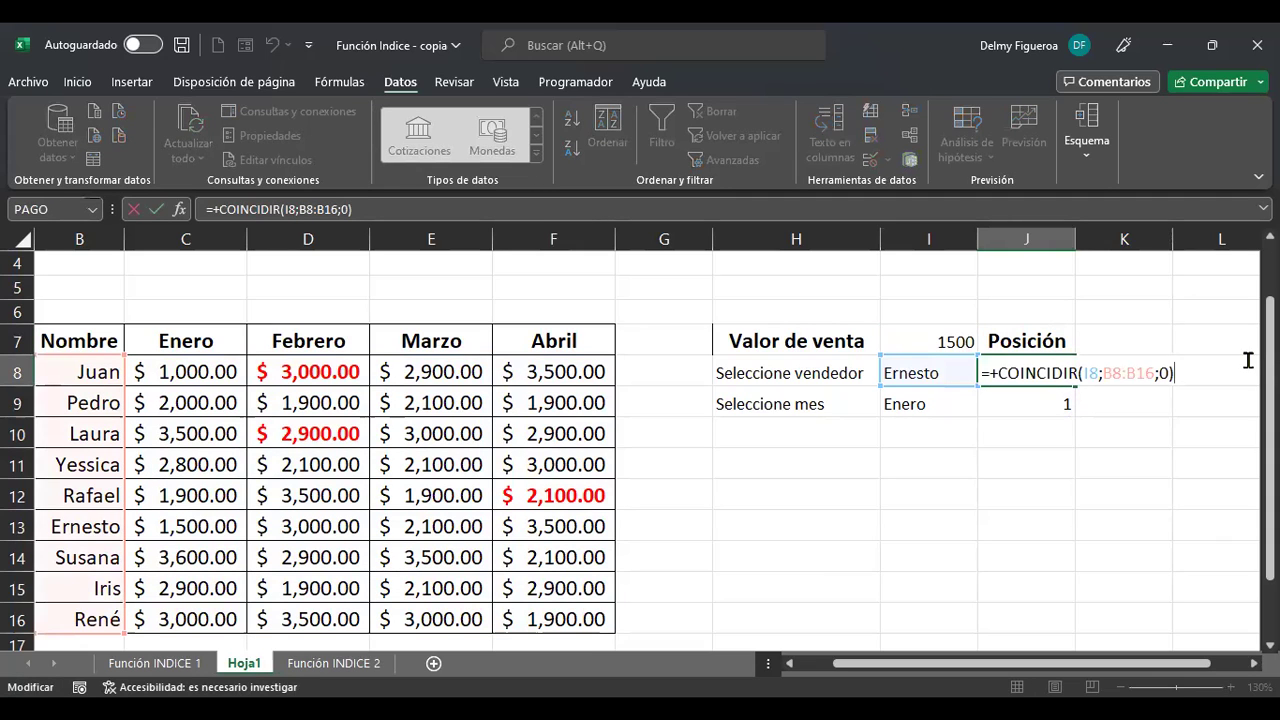
{"action": "key", "text": "shift+Left"}
{"action": "key", "text": "shift+Left"}
{"action": "key", "text": "shift+Left"}
{"action": "key", "text": "shift+Left"}
{"action": "key", "text": "shift+Left"}
{"action": "key", "text": "shift+Left"}
{"action": "key", "text": "shift+Left"}
{"action": "key", "text": "shift+Left"}
{"action": "key", "text": "shift+Left"}
{"action": "key", "text": "shift+Left"}
{"action": "key", "text": "shift+Left"}
{"action": "key", "text": "shift+Left"}
{"action": "key", "text": "shift+Left"}
{"action": "key", "text": "shift+Left"}
{"action": "key", "text": "shift+Left"}
{"action": "key", "text": "shift+Left"}
{"action": "key", "text": "shift+Left"}
{"action": "key", "text": "shift+Left"}
{"action": "key", "text": "shift+Left"}
{"action": "key", "text": "shift+Left"}
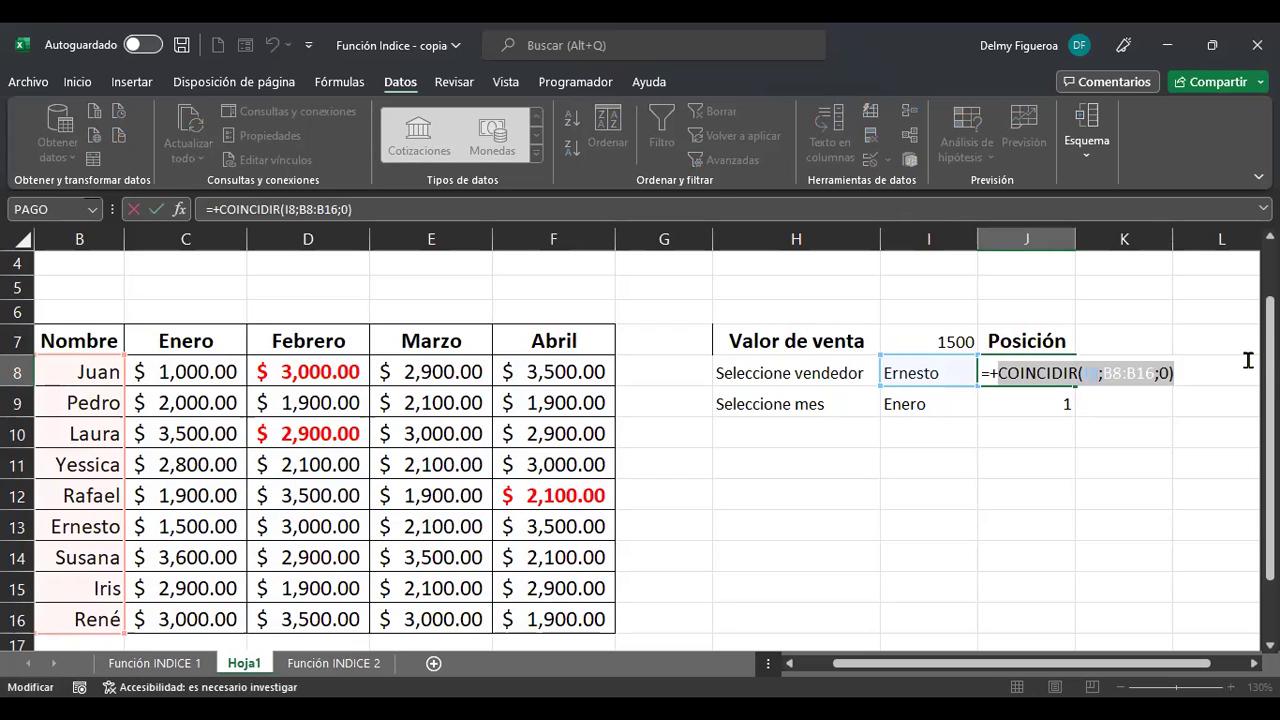
{"action": "key", "text": "Return"}
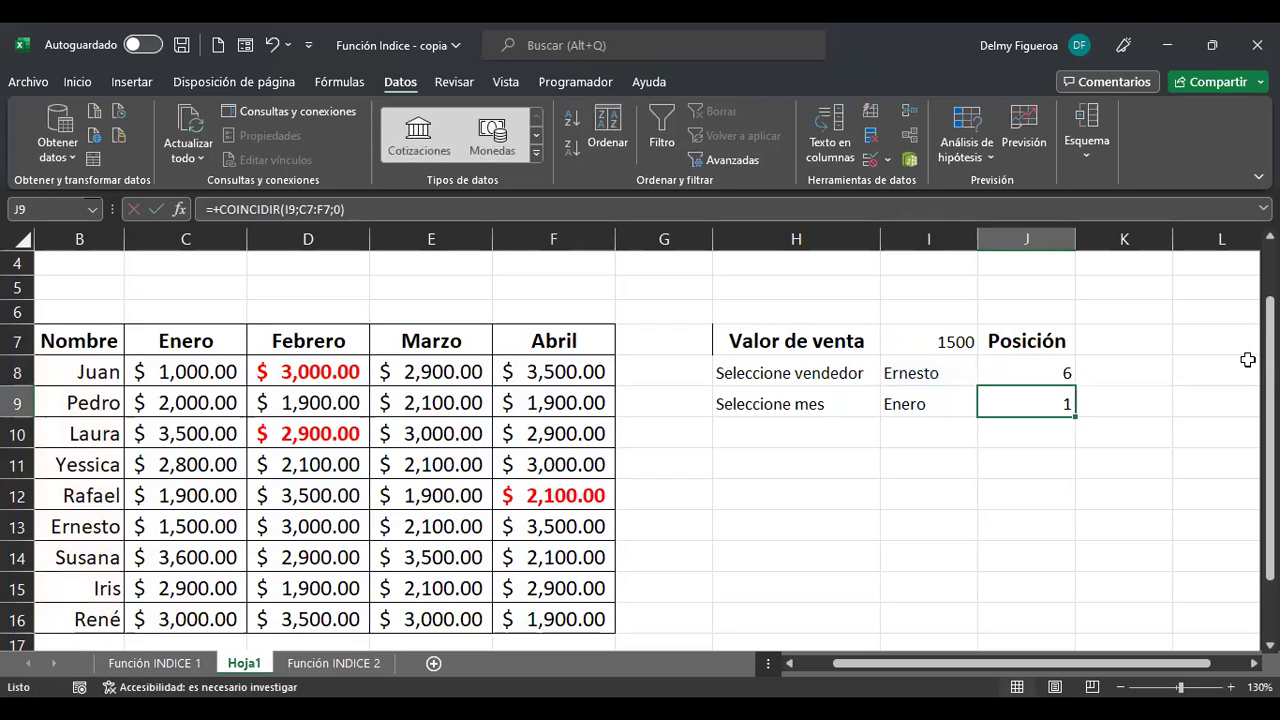
{"action": "key", "text": "Up"}
{"action": "key", "text": "Up"}
{"action": "key", "text": "Left"}
{"action": "key", "text": "F2"}
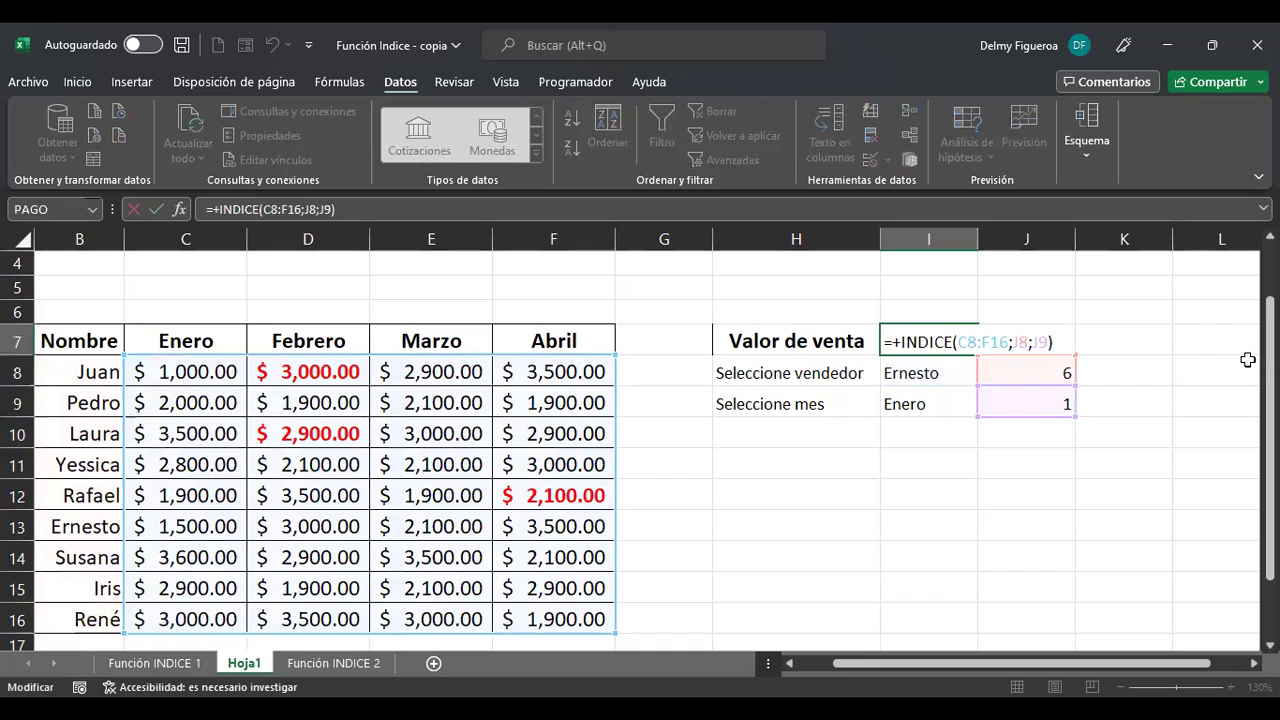
{"action": "key", "text": "Left"}
{"action": "key", "text": "Left"}
{"action": "key", "text": "Left"}
{"action": "key", "text": "Left"}
{"action": "key", "text": "shift+Left"}
{"action": "key", "text": "shift+Left"}
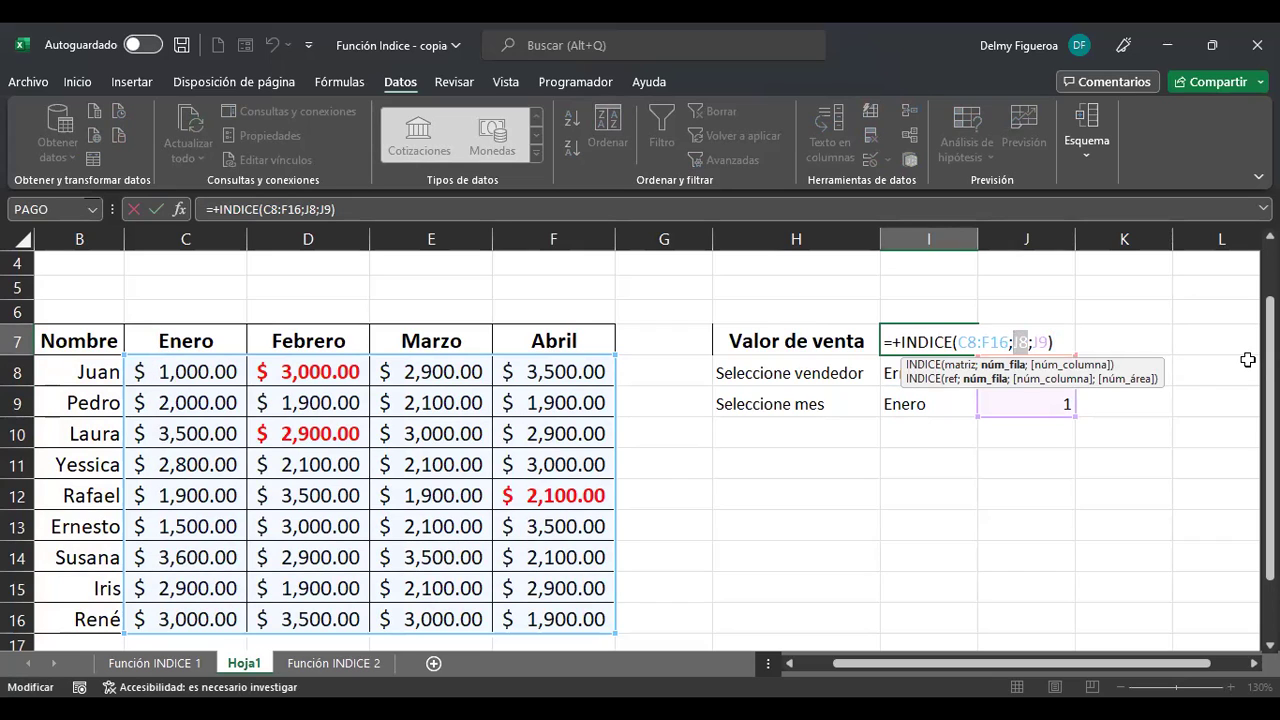
{"action": "key", "text": "Escape"}
{"action": "type", "text": "+"}
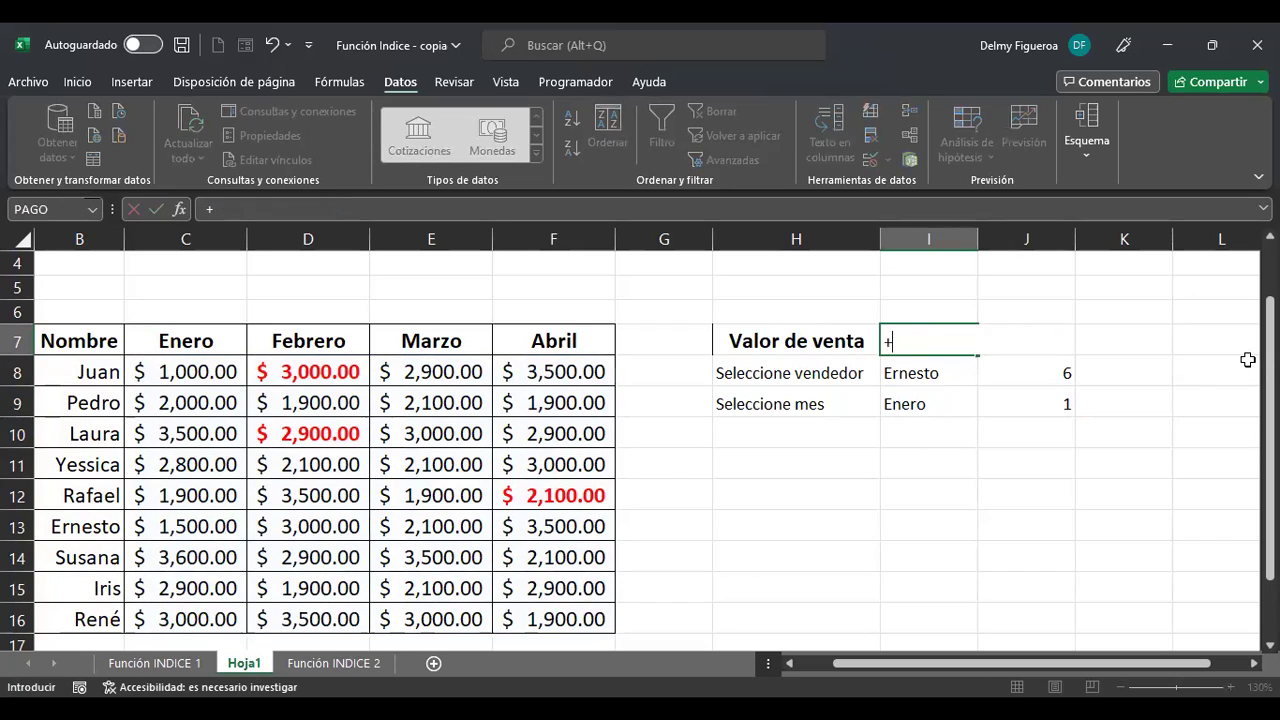
{"action": "key", "text": "Escape"}
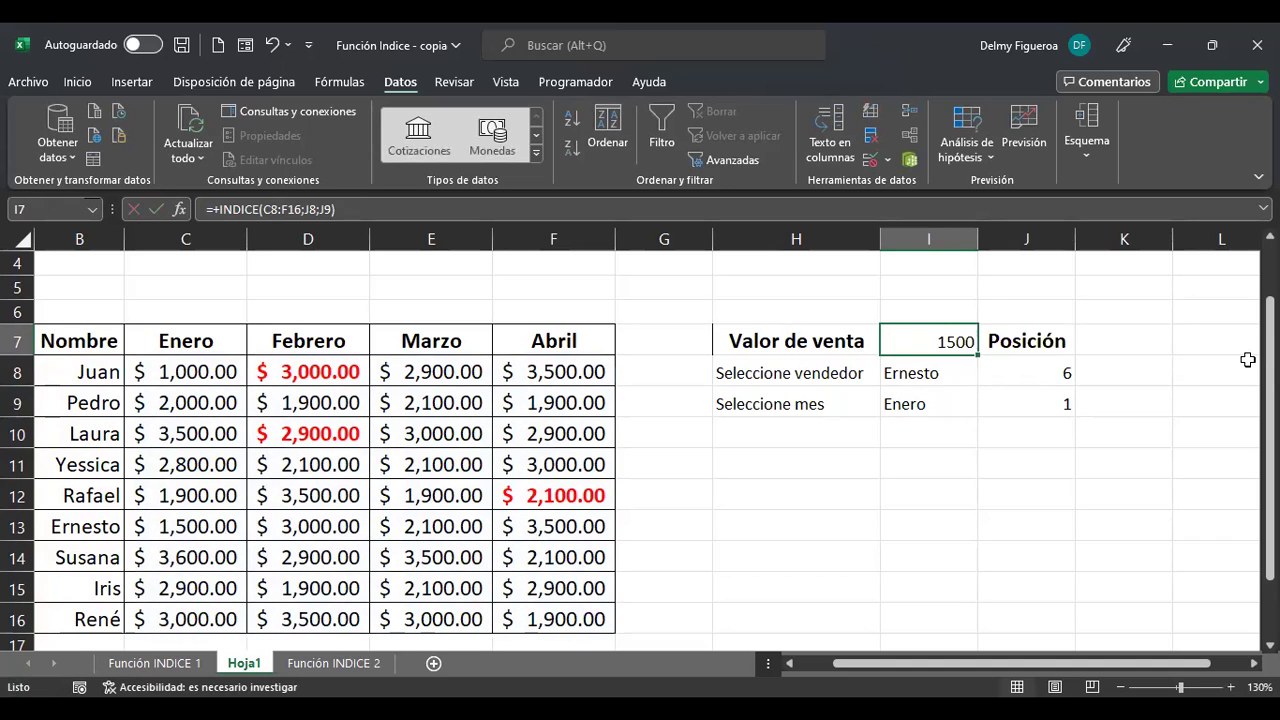
Step: Copy the expression COINCIDIR(I8;B8:B16;0) from the seller position formula in J8, without the leading =+
{"action": "key", "text": "Down"}
{"action": "key", "text": "Right"}
{"action": "key", "text": "F2"}
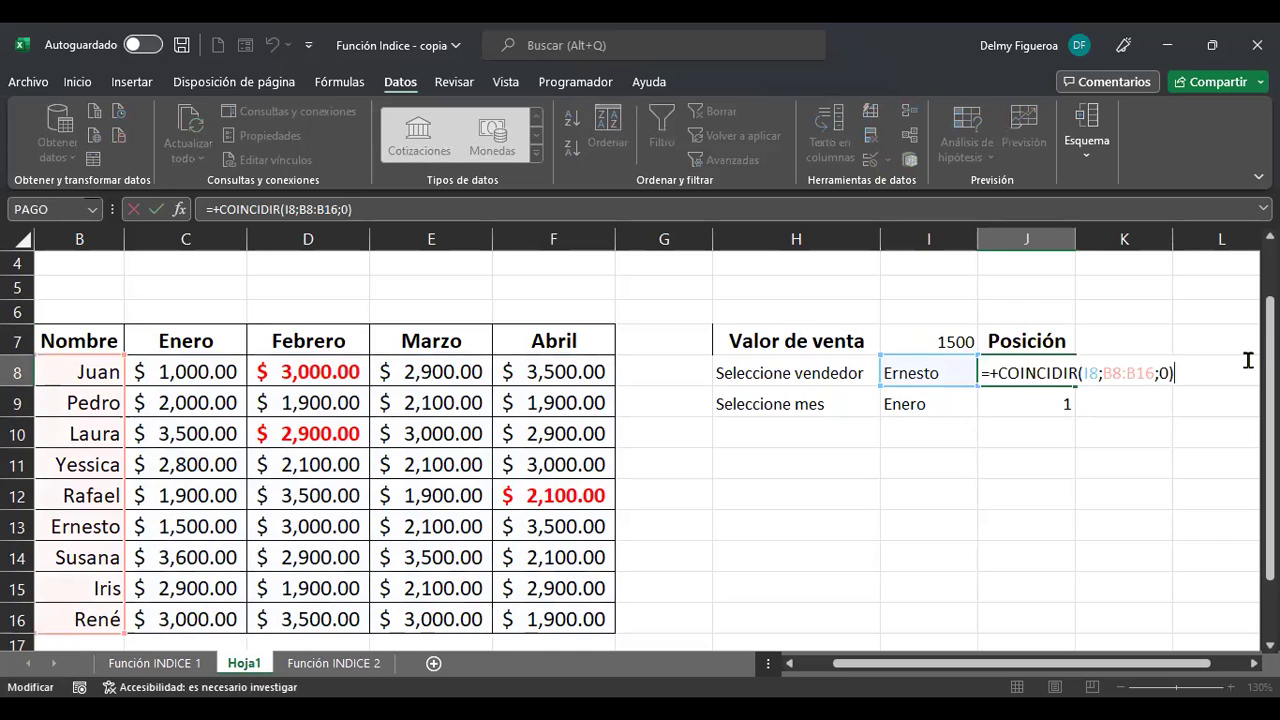
{"action": "key", "text": "ctrl+shift+Left"}
{"action": "key", "text": "ctrl+shift+Left"}
{"action": "key", "text": "ctrl+shift+Left"}
{"action": "key", "text": "ctrl+shift+Left"}
{"action": "key", "text": "ctrl+shift+Left"}
{"action": "key", "text": "ctrl+shift+Left"}
{"action": "key", "text": "ctrl+c"}
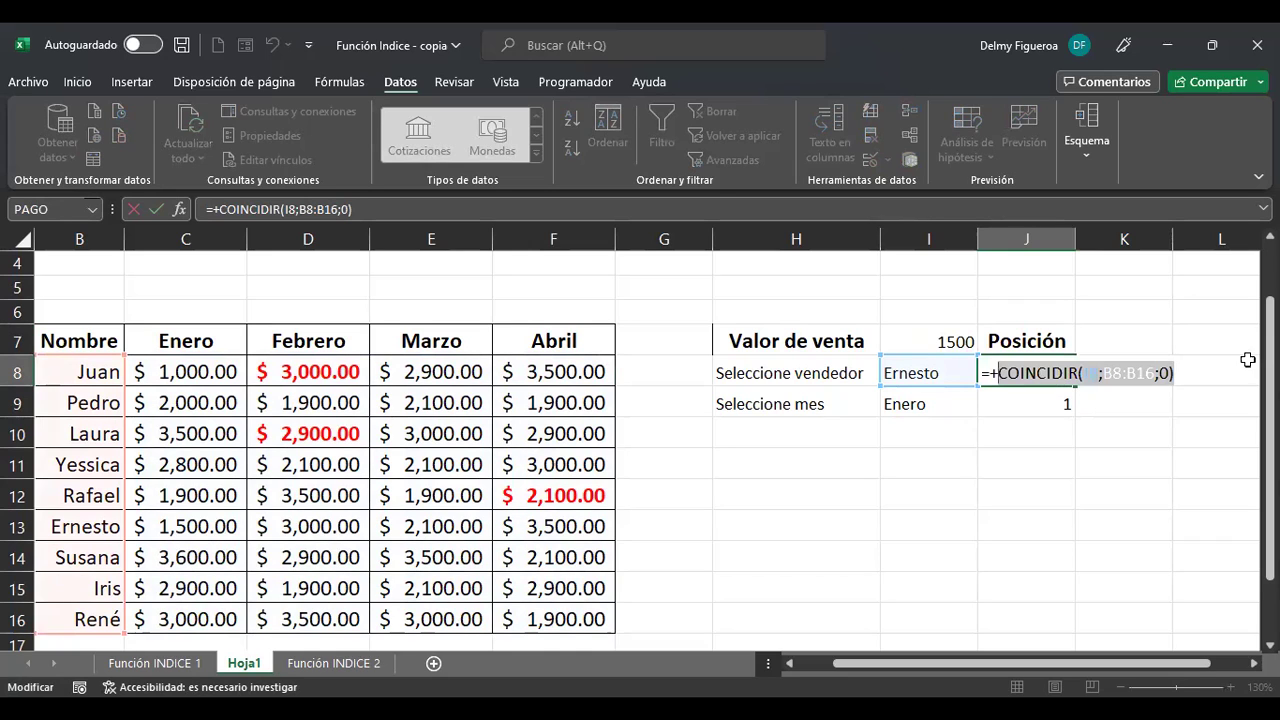
{"action": "key", "text": "Return"}
Step: Replace the J8 reference in the INDICE formula in I7 with the copied COINCIDIR(I8;B8:B16;0)
{"action": "left_click", "coordinate": [948, 330]}
{"action": "key", "text": "F2"}
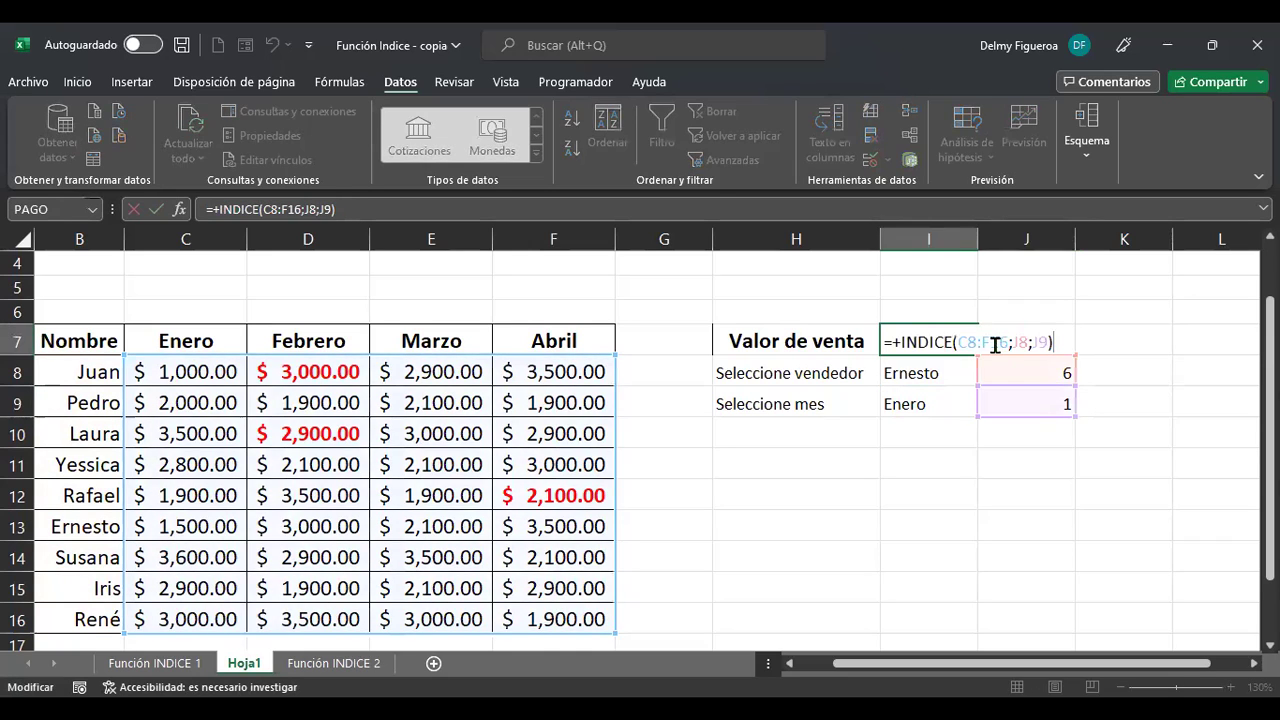
{"action": "double_click", "coordinate": [1021, 344]}
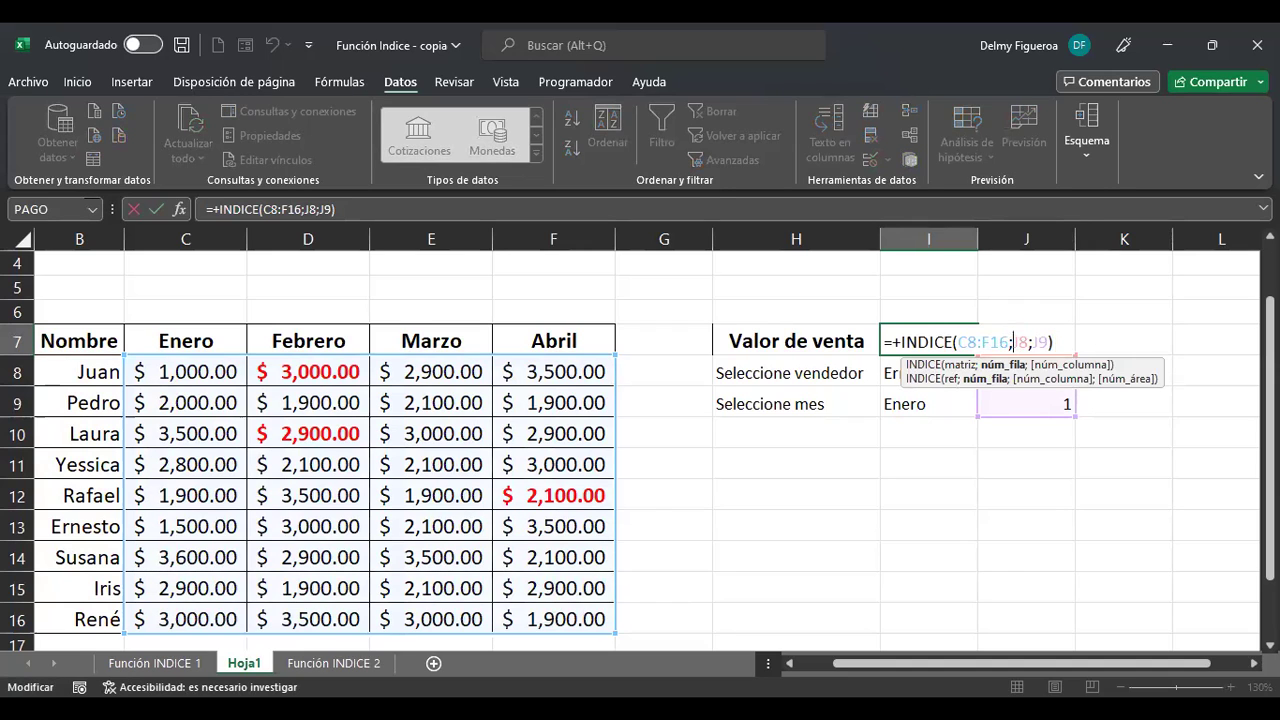
{"action": "key", "text": "ctrl+v"}
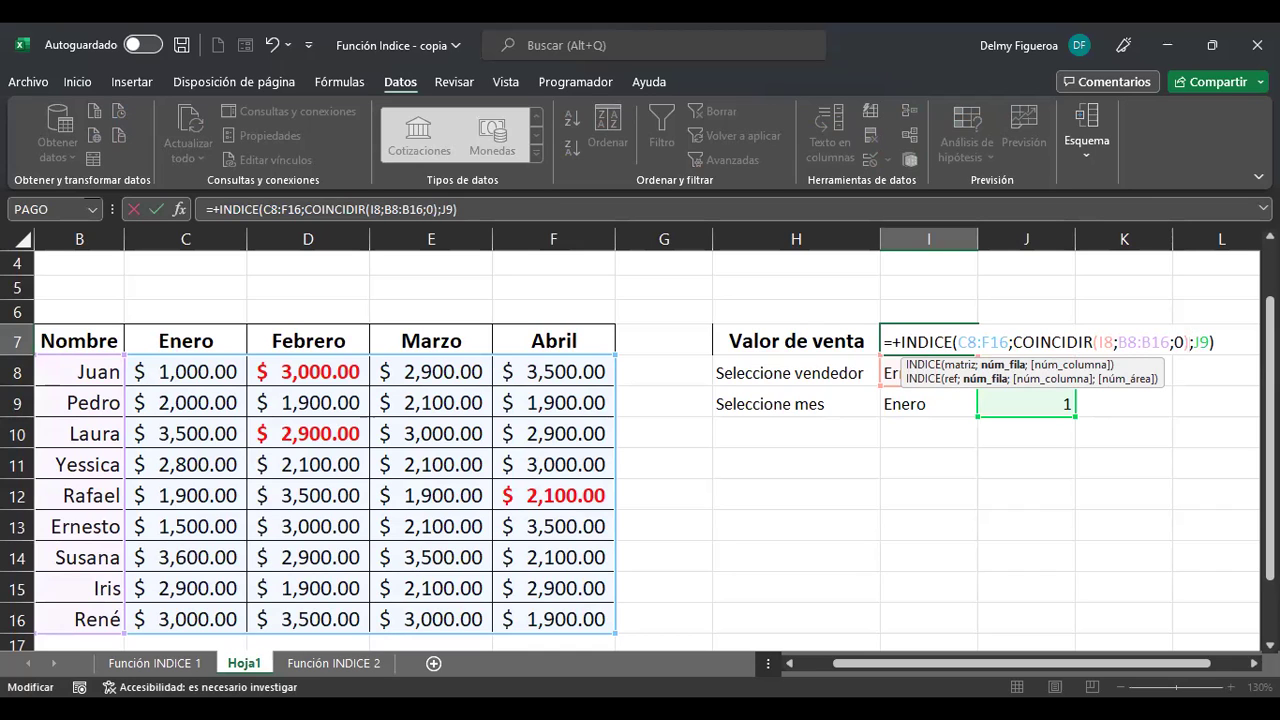
{"action": "key", "text": "Return"}
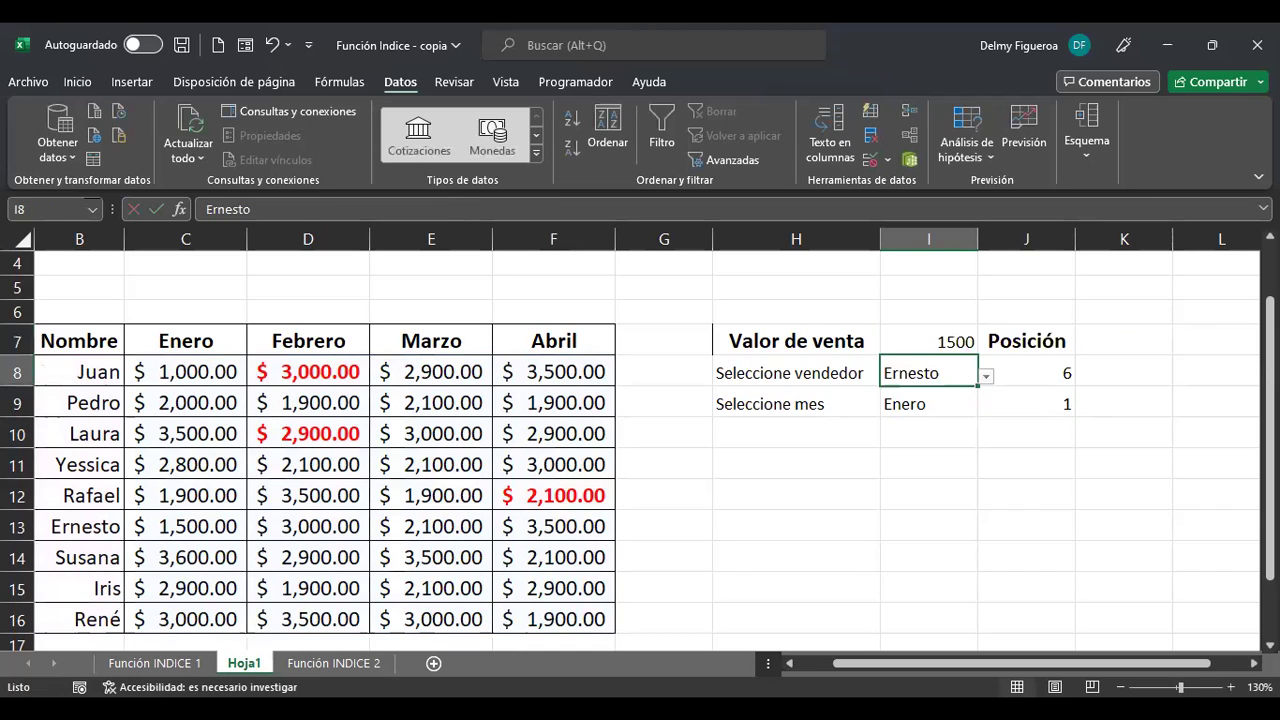
Step: Clear the seller position formula from J8
{"action": "left_click", "coordinate": [928, 341]}
{"action": "left_click", "coordinate": [1026, 341]}
{"action": "left_click", "coordinate": [1026, 372]}
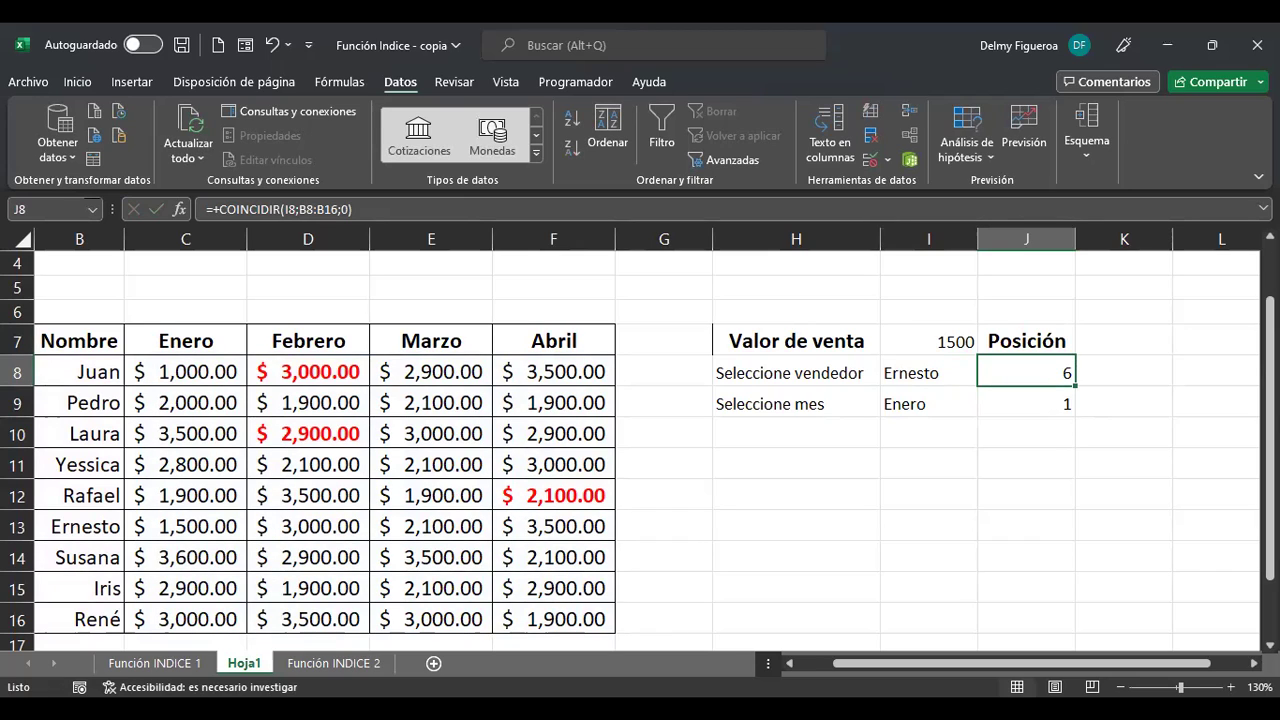
{"action": "key", "text": "Delete"}
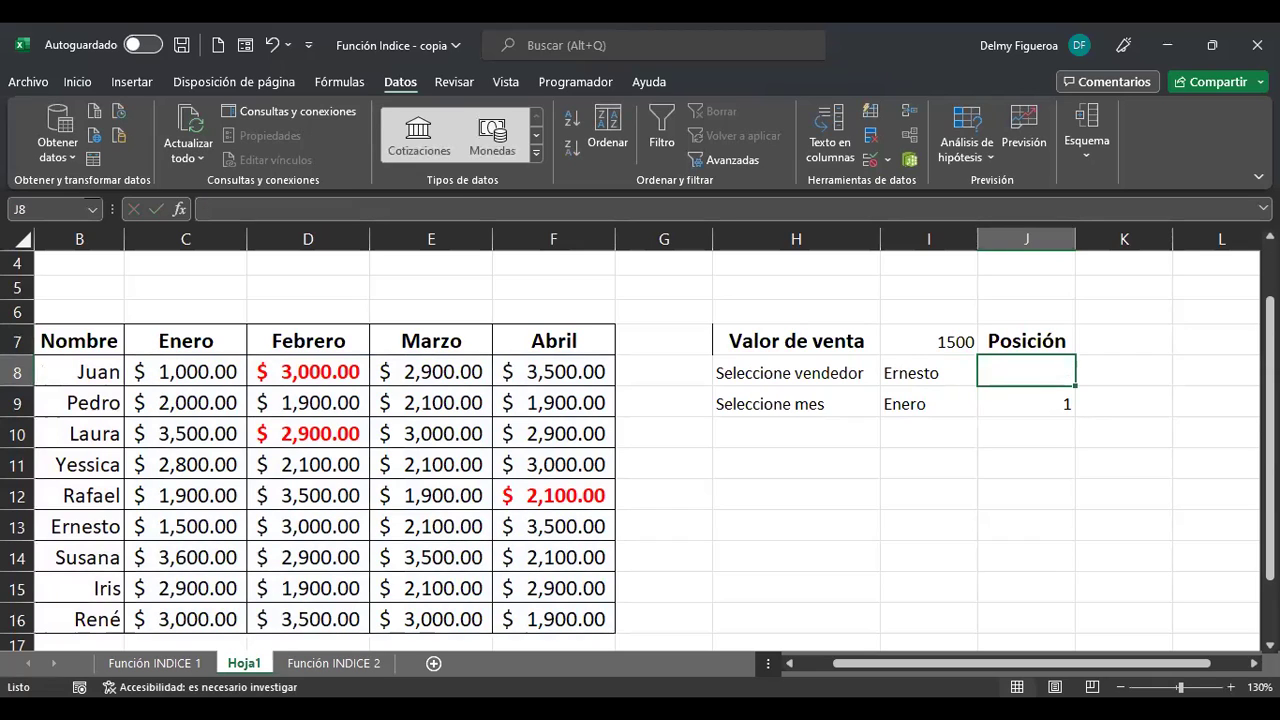
Step: Set the seller selection in I8 to the seller listed in B9
{"action": "key", "text": "Up"}
{"action": "key", "text": "Left"}
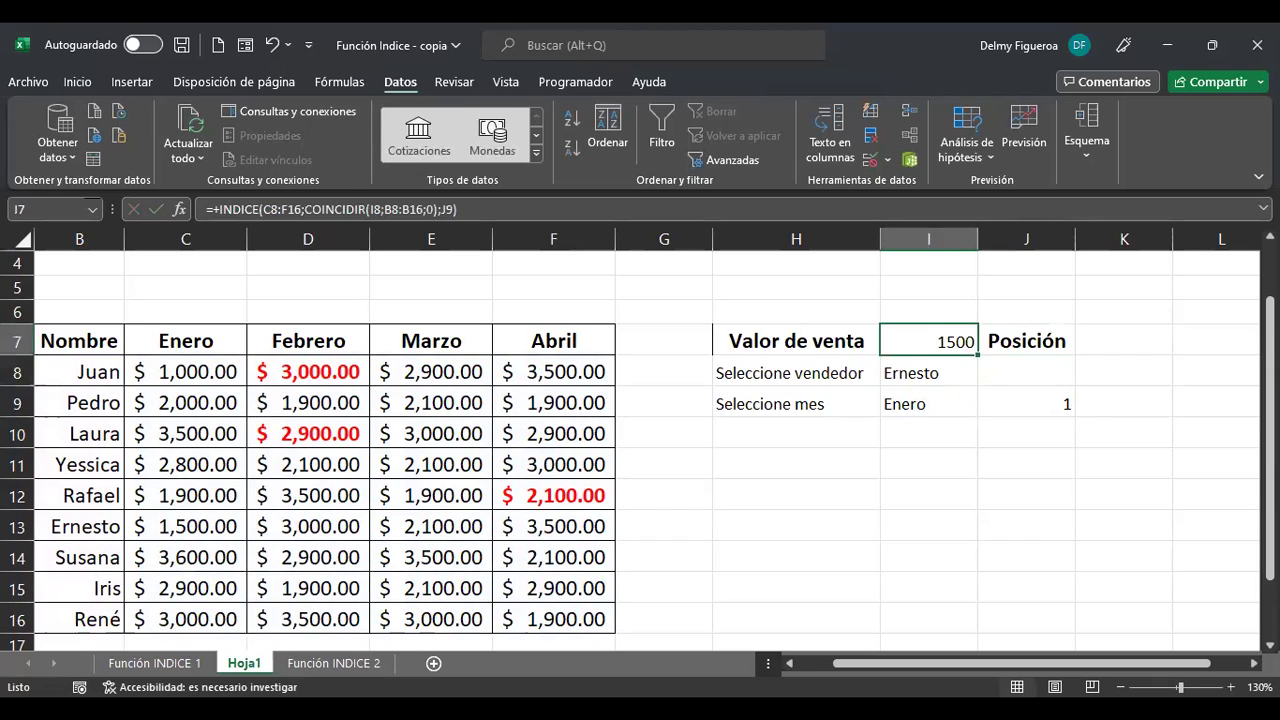
{"action": "key", "text": "Down"}
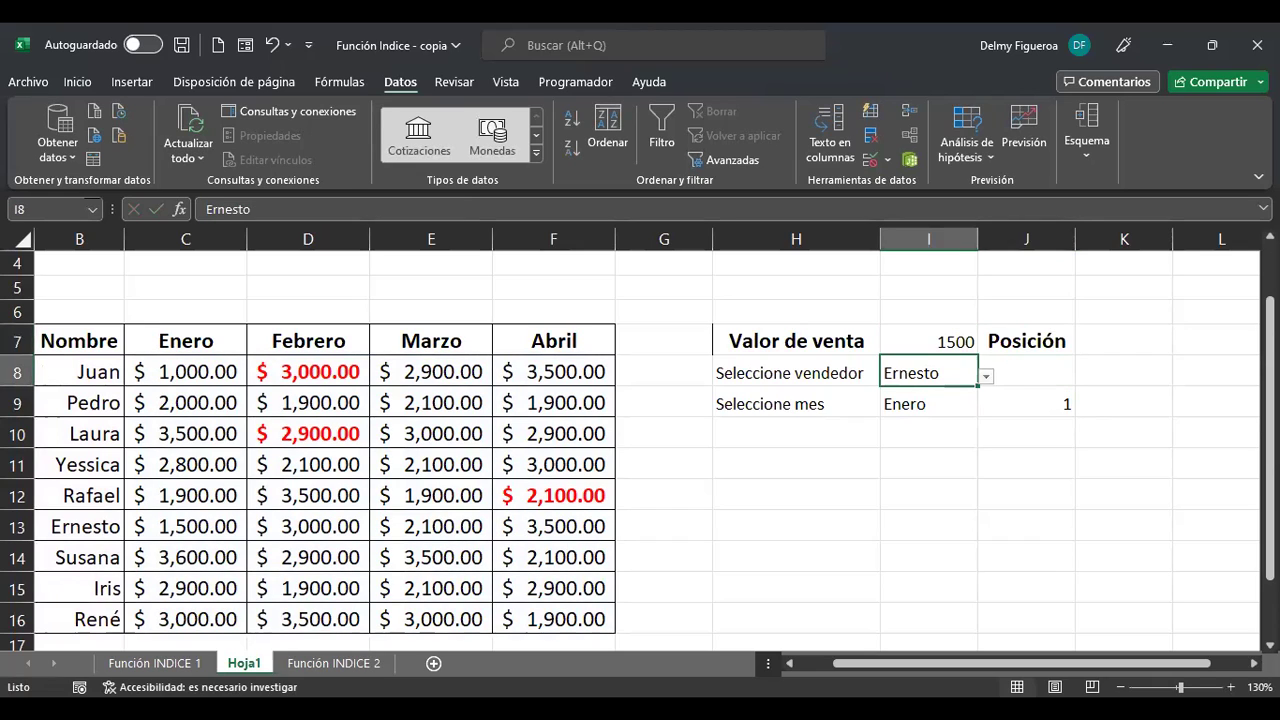
{"action": "left_click", "coordinate": [986, 377]}
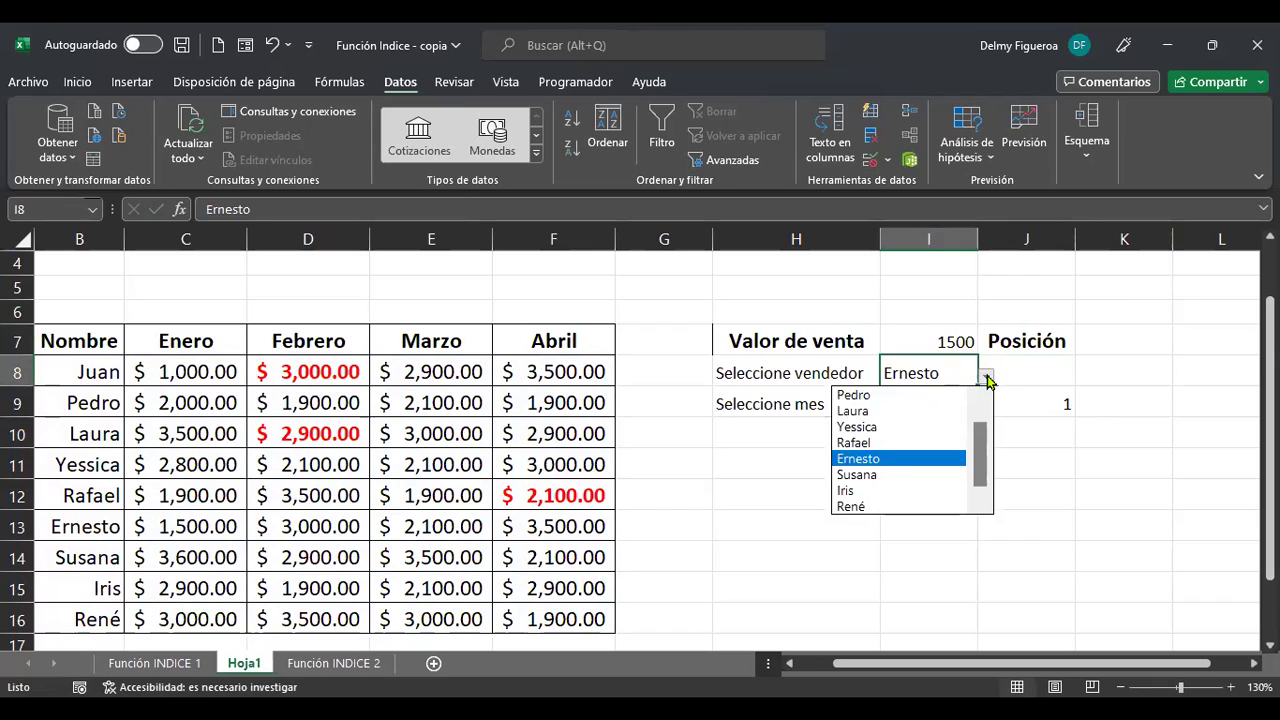
{"action": "left_click", "coordinate": [900, 395]}
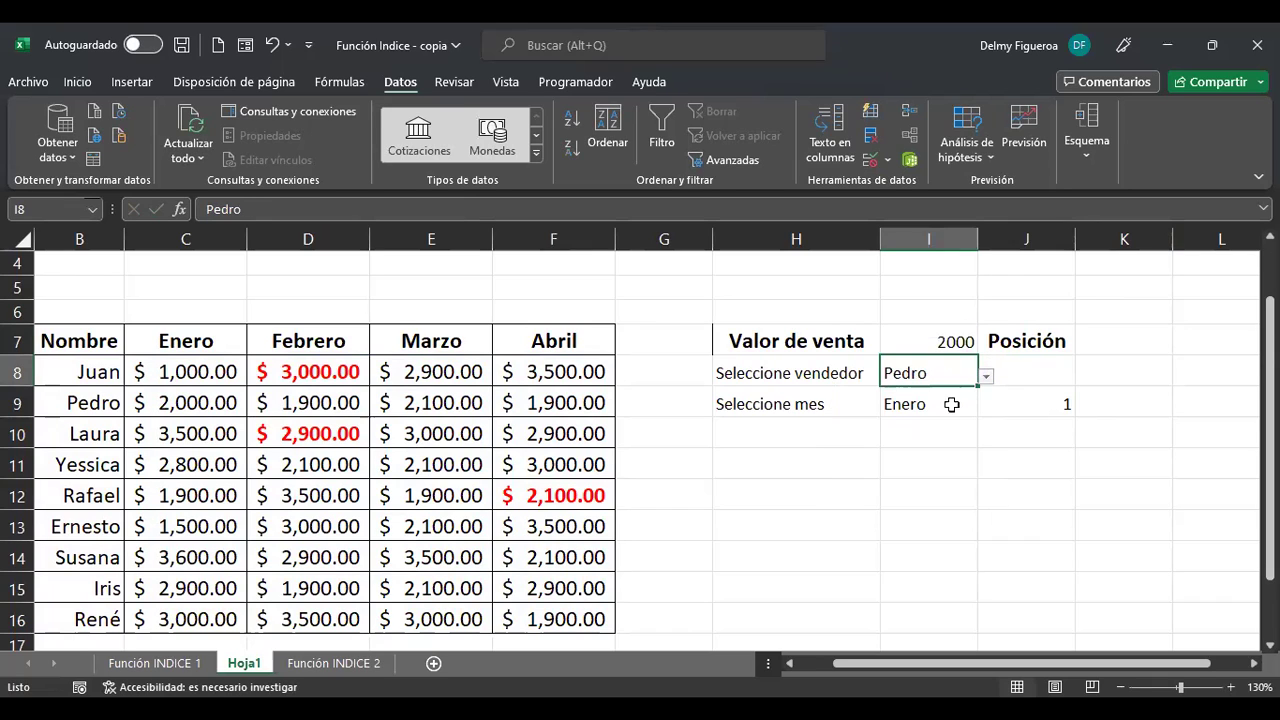
Step: Review the INDICE formula in I7 with its nested COINCIDIR row argument and its remaining J9 reference
{"action": "left_click", "coordinate": [1054, 370]}
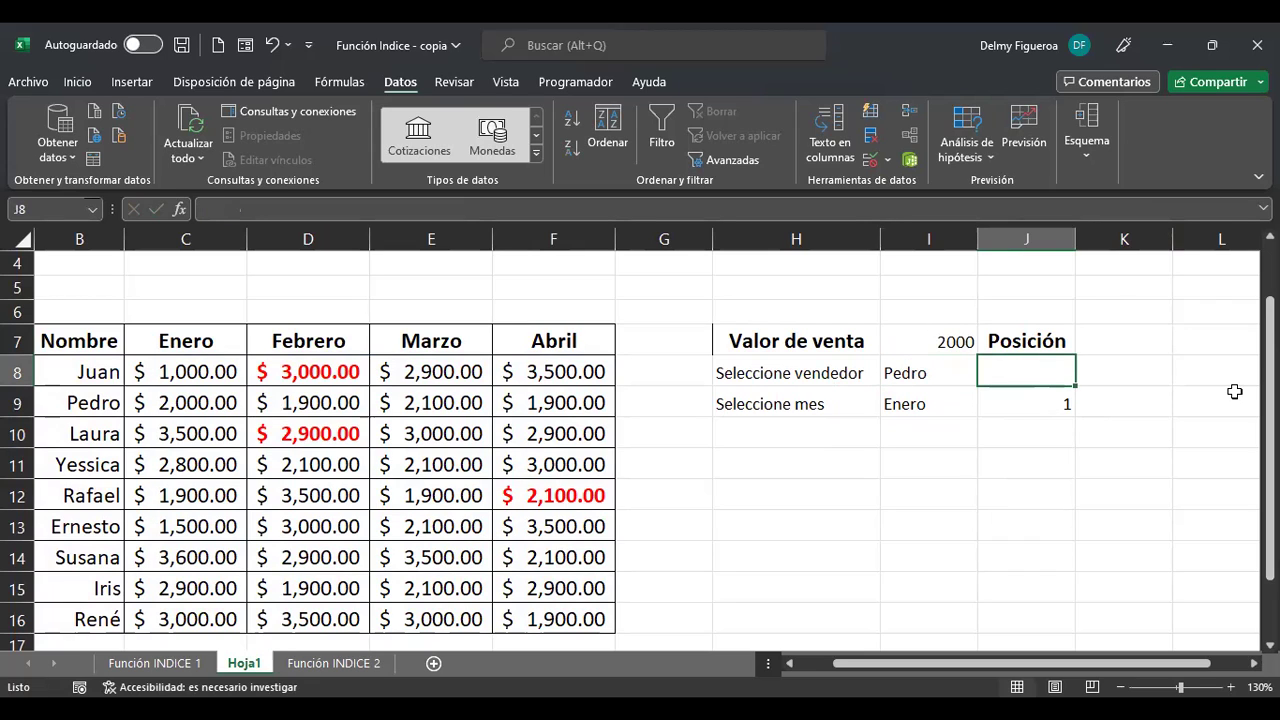
{"action": "key", "text": "Up"}
{"action": "key", "text": "Left"}
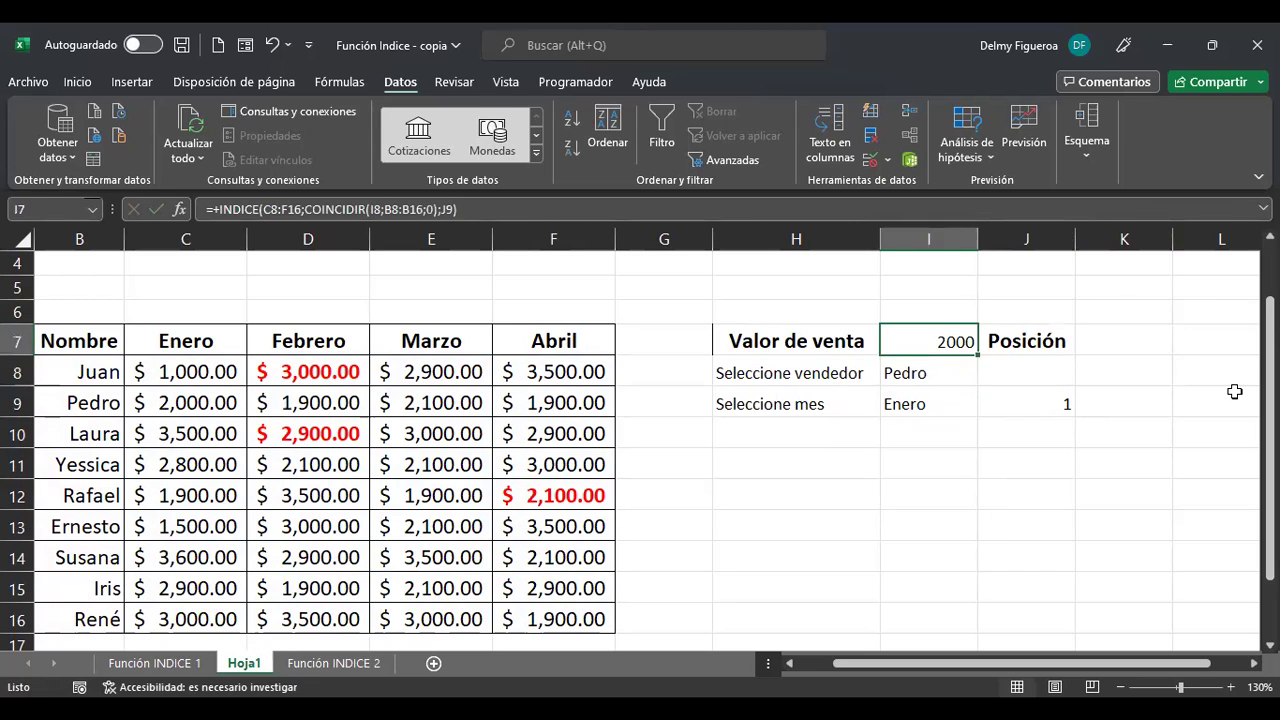
{"action": "key", "text": "F2"}
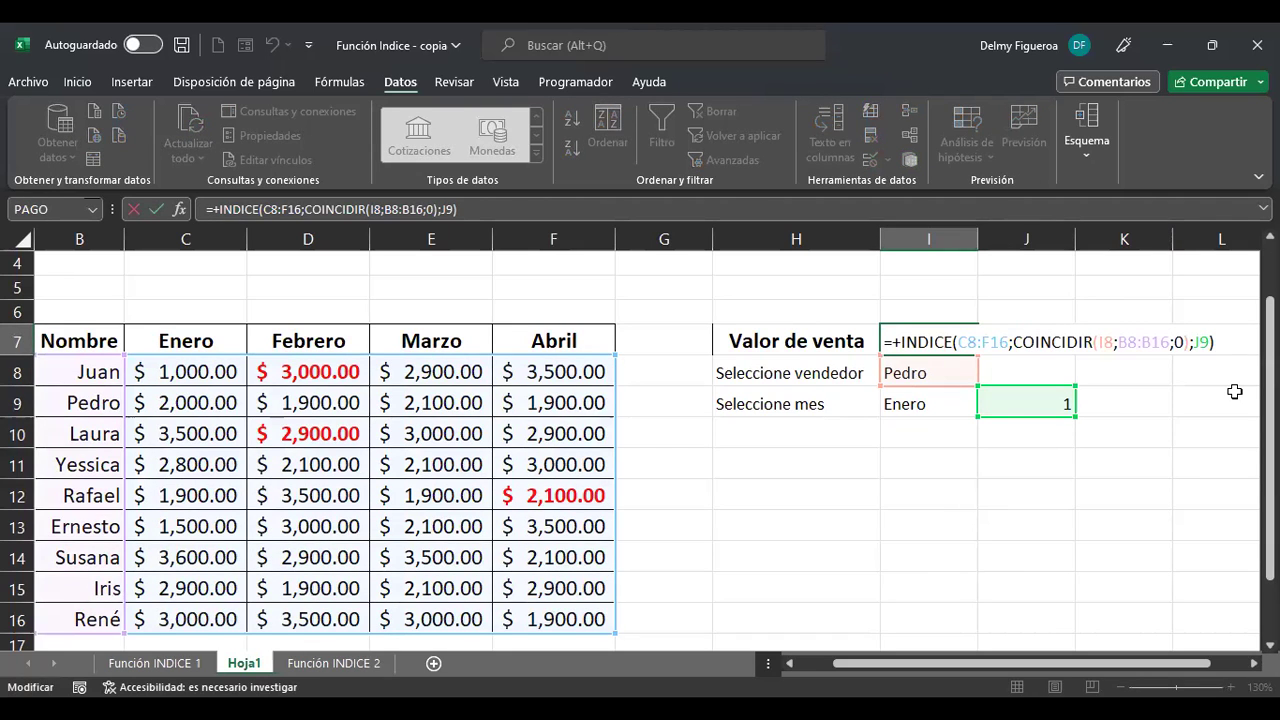
{"action": "key", "text": "Return"}
Step: Copy the expression COINCIDIR(I9;C7:F7;0) from the month position formula in J9, without the leading =+
{"action": "key", "text": "Right"}
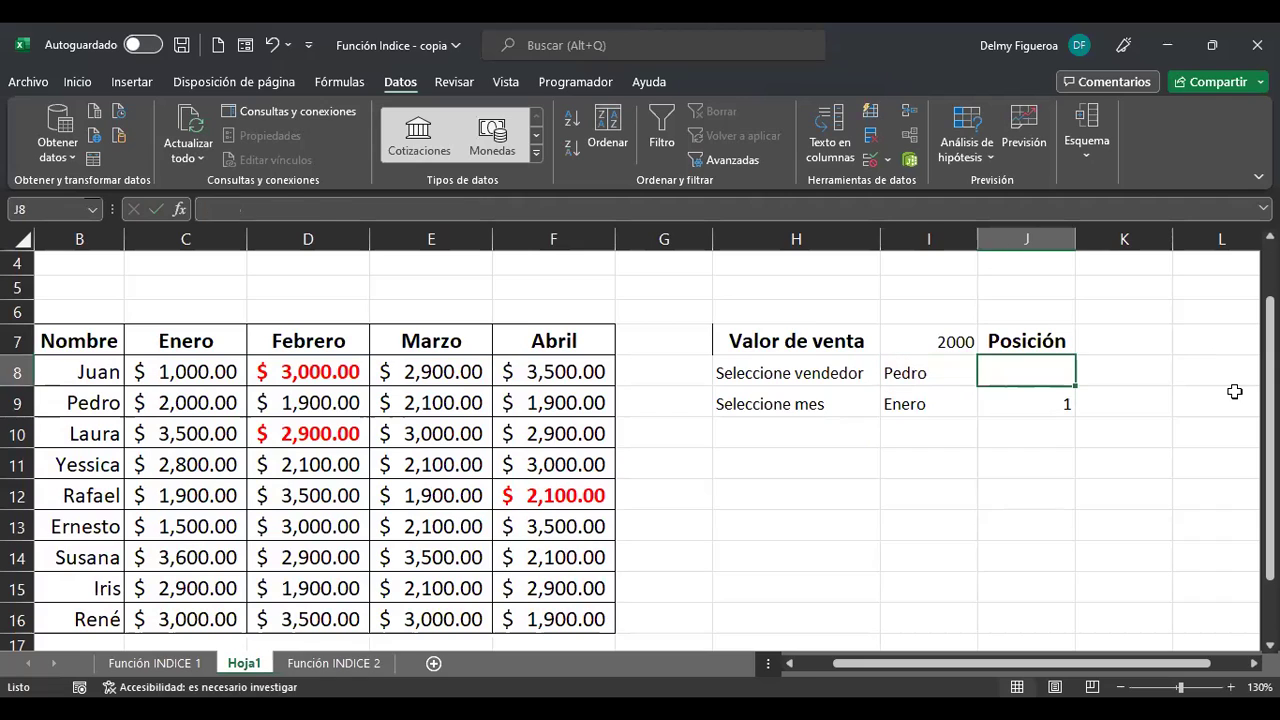
{"action": "key", "text": "Down"}
{"action": "key", "text": "F2"}
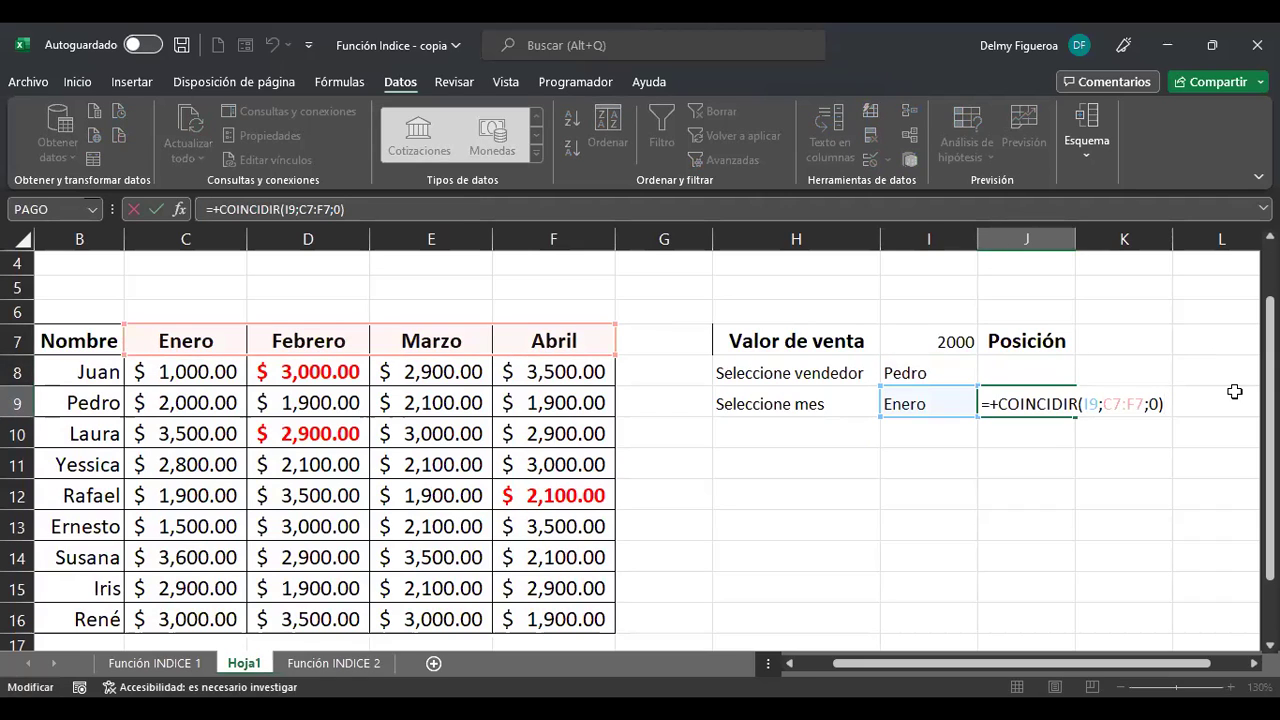
{"action": "key", "text": "ctrl+shift+Left"}
{"action": "key", "text": "ctrl+shift+Left"}
{"action": "key", "text": "ctrl+shift+Left"}
{"action": "key", "text": "ctrl+shift+Left"}
{"action": "key", "text": "ctrl+shift+Left"}
{"action": "key", "text": "ctrl+shift+Left"}
{"action": "key", "text": "ctrl+c"}
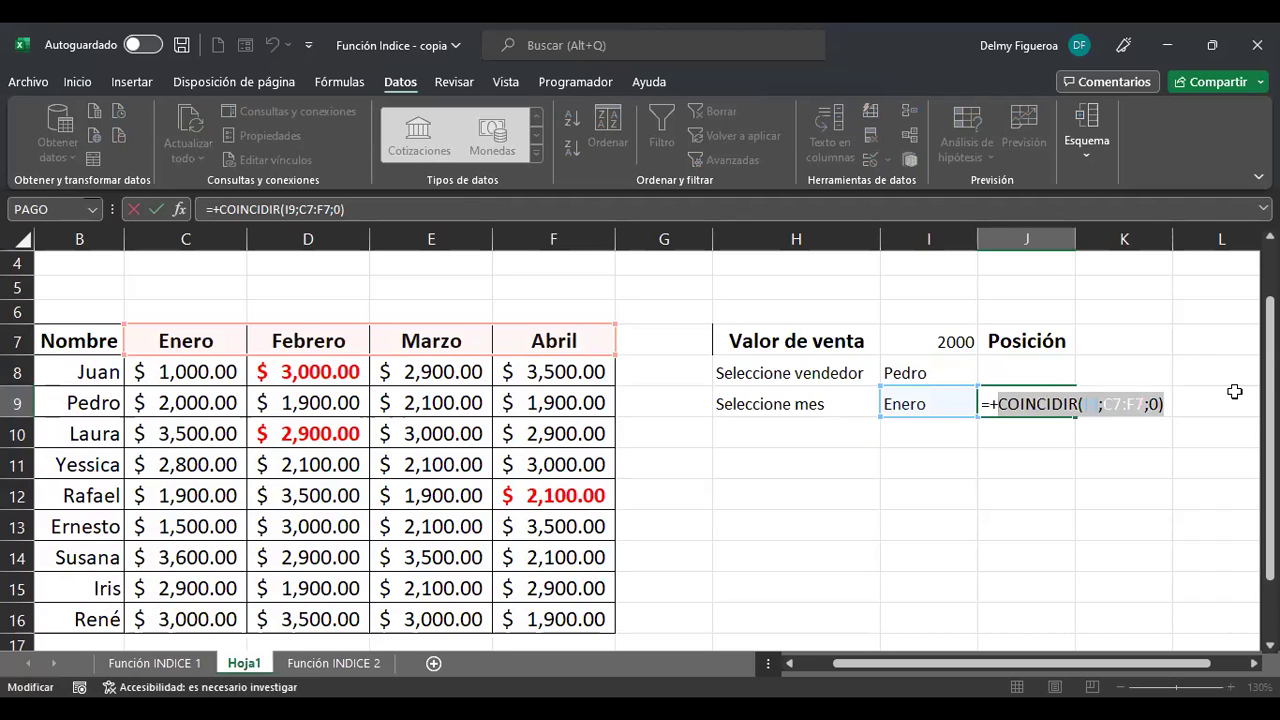
{"action": "key", "text": "Escape"}
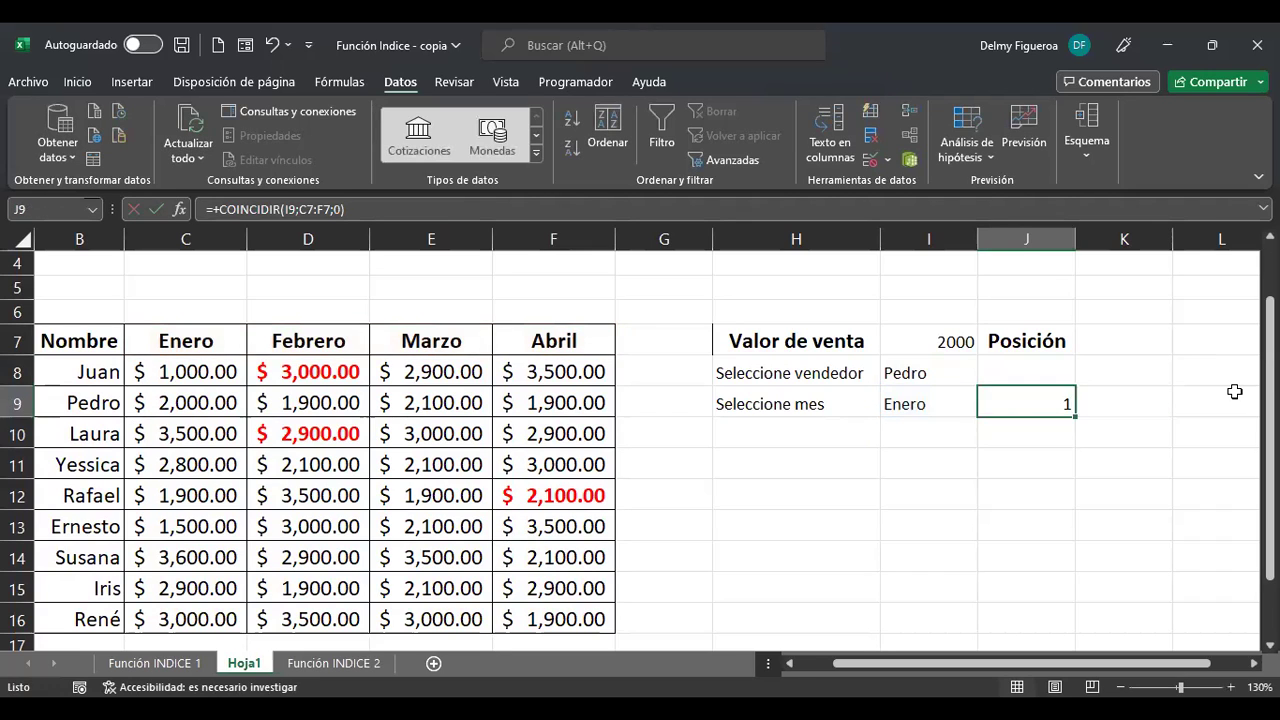
Step: Replace the J9 reference in the INDICE formula in I7 with the copied COINCIDIR(I9;C7:F7;0)
{"action": "key", "text": "Up"}
{"action": "key", "text": "Up"}
{"action": "key", "text": "Left"}
{"action": "key", "text": "F2"}
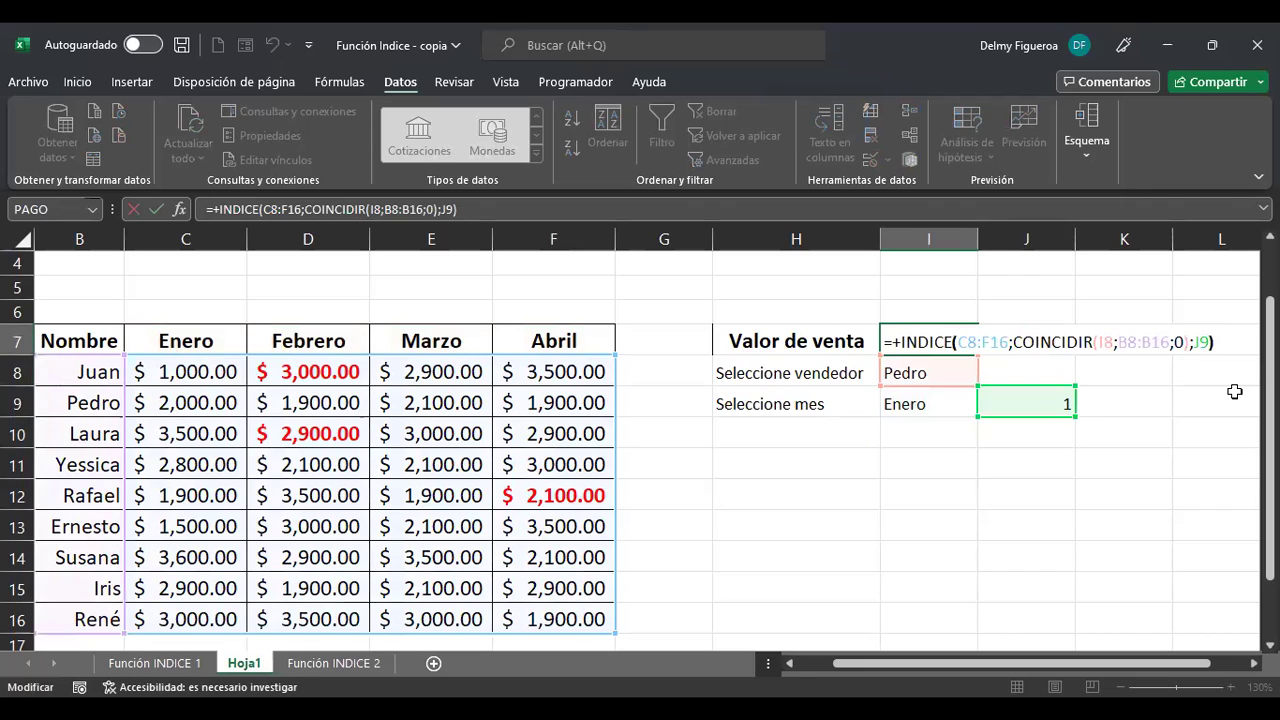
{"action": "key", "text": "Left"}
{"action": "key", "text": "Left"}
{"action": "key", "text": "Left"}
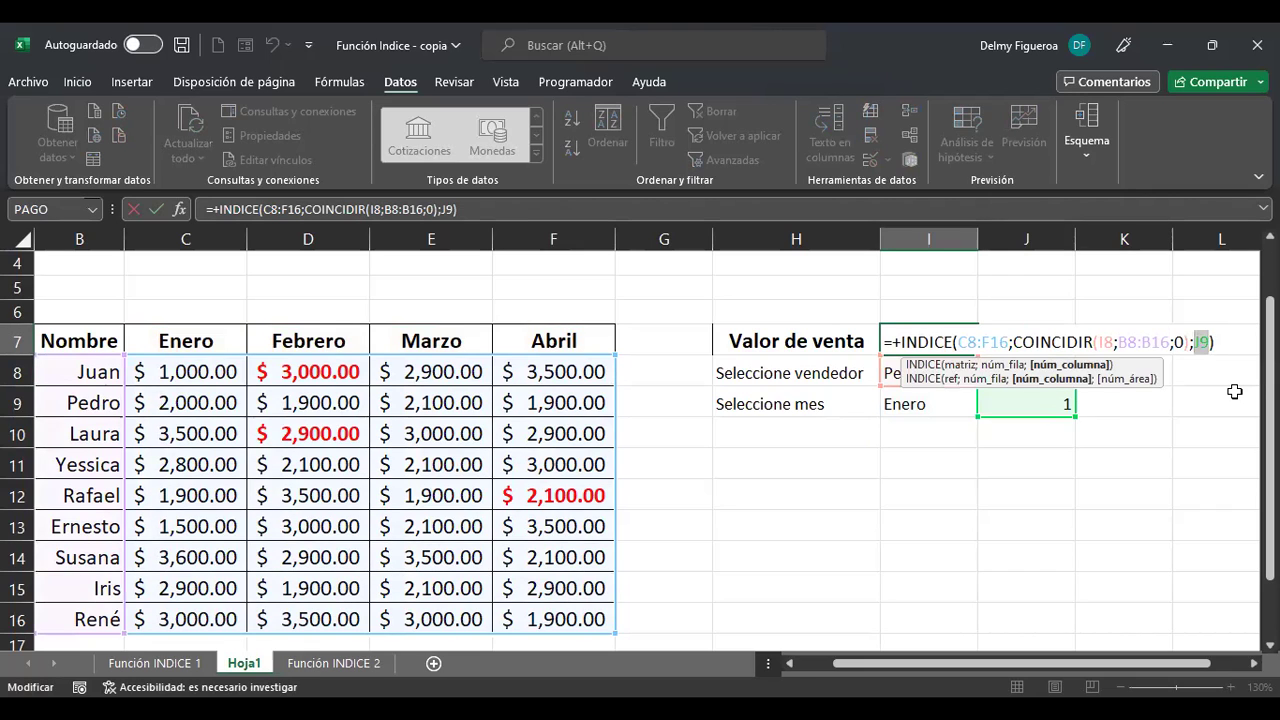
{"action": "key", "text": "Delete"}
{"action": "key", "text": "Delete"}
{"action": "key", "text": "ctrl+v"}
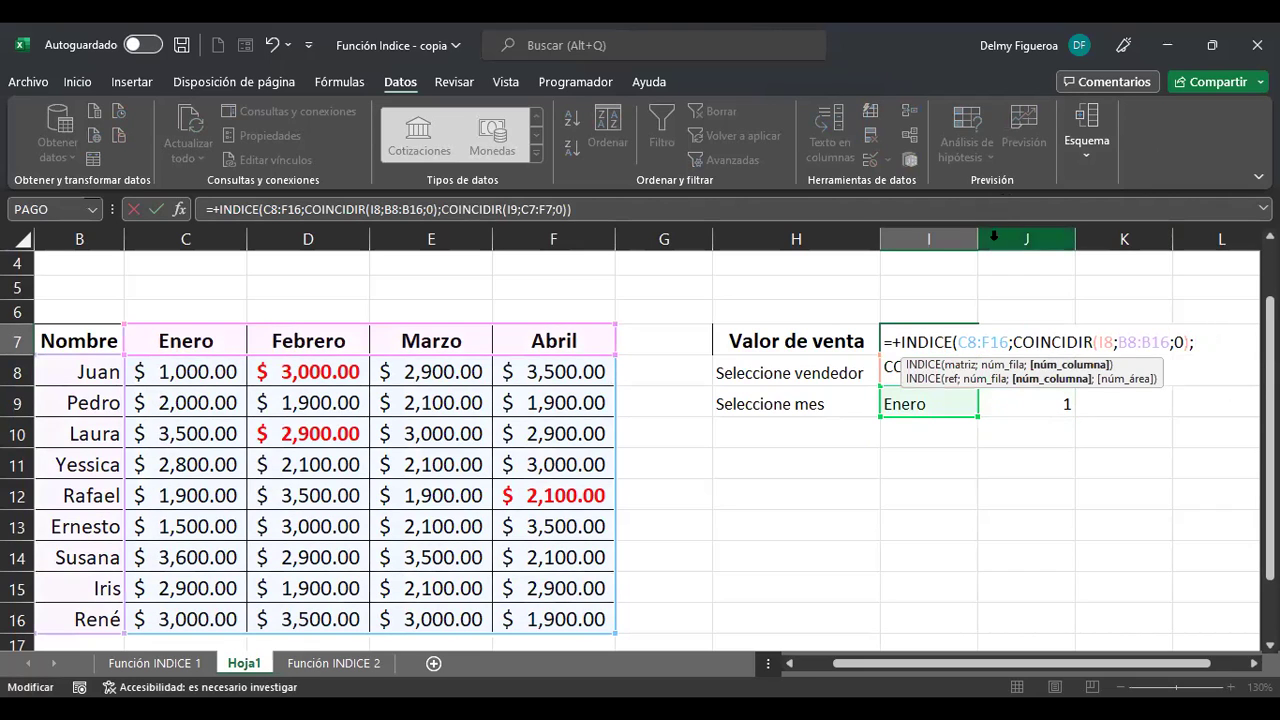
{"action": "left_click", "coordinate": [601, 208]}
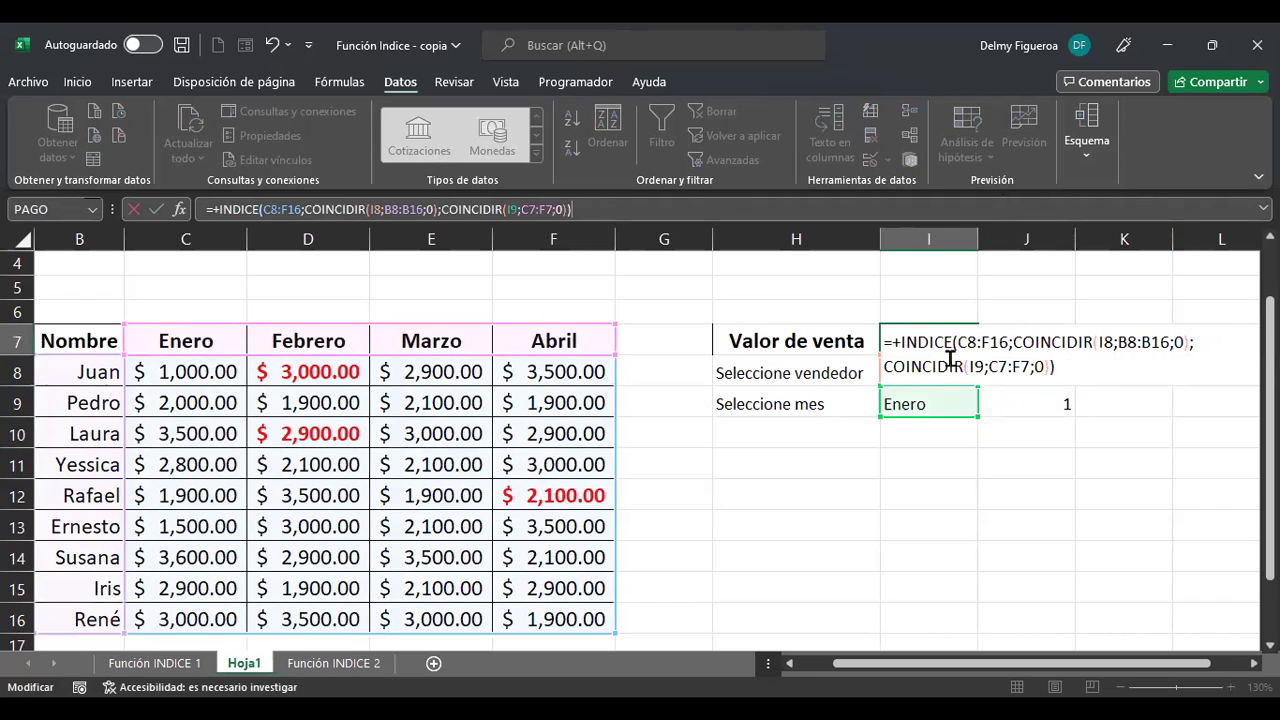
{"action": "left_click", "coordinate": [1058, 366]}
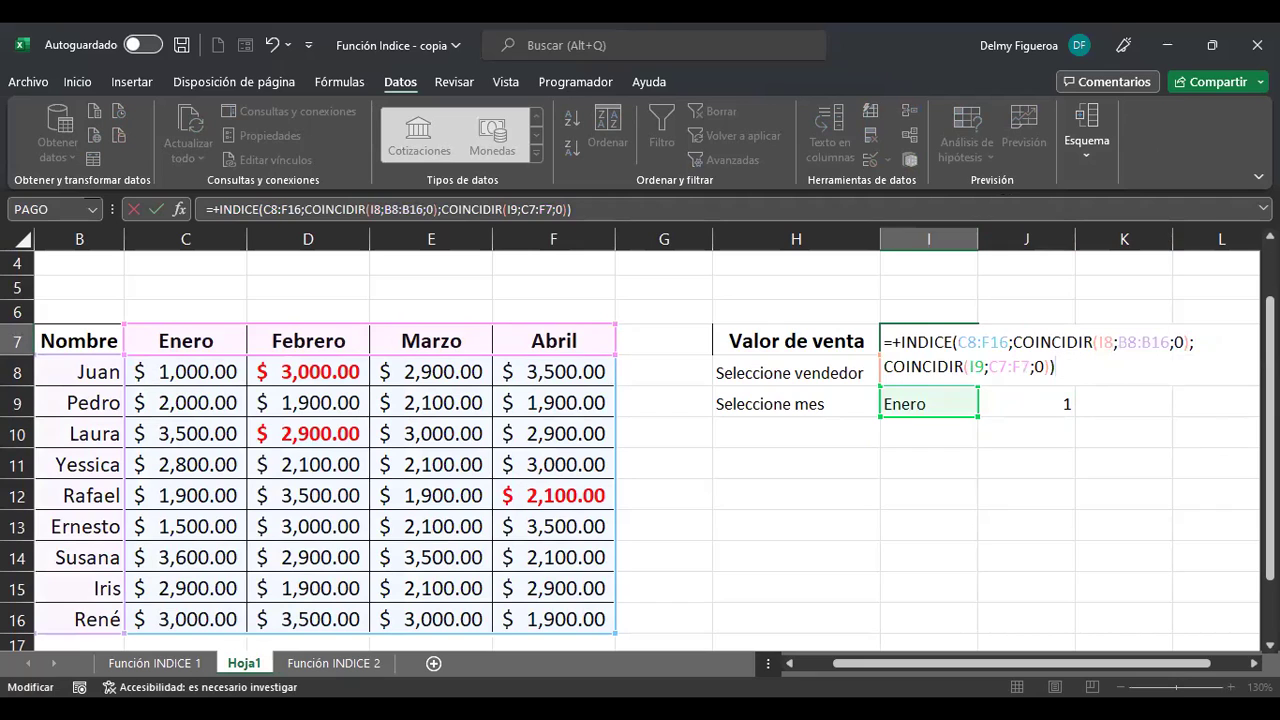
{"action": "key", "text": "Return"}
Step: Clear the month position formula from J9 and the Posición heading from J7
{"action": "left_click", "coordinate": [1026, 404]}
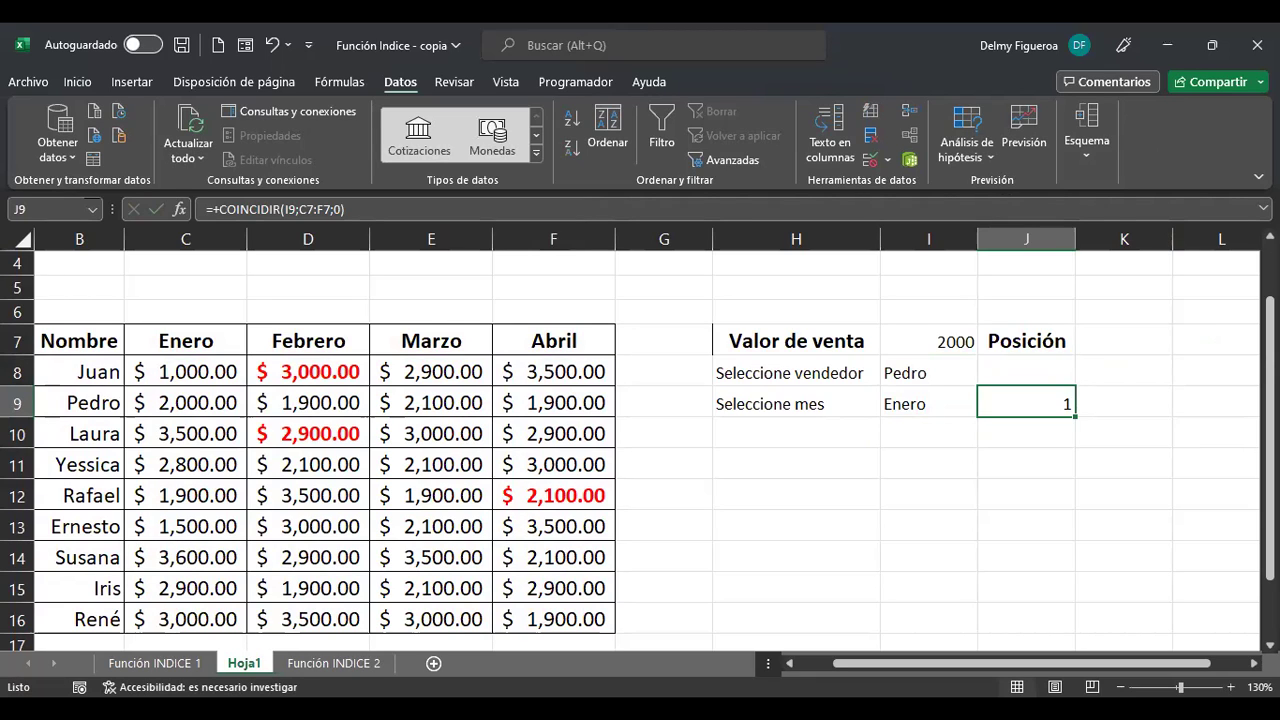
{"action": "key", "text": "Delete"}
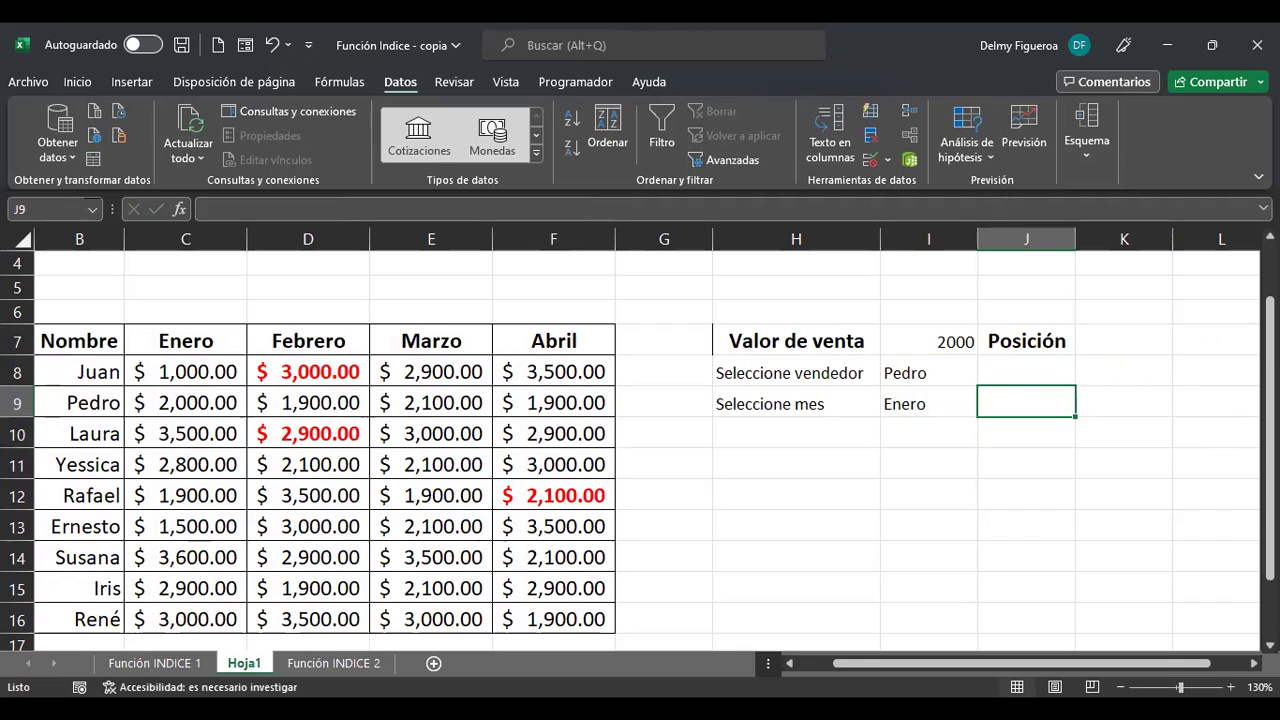
{"action": "key", "text": "Up"}
{"action": "key", "text": "Up"}
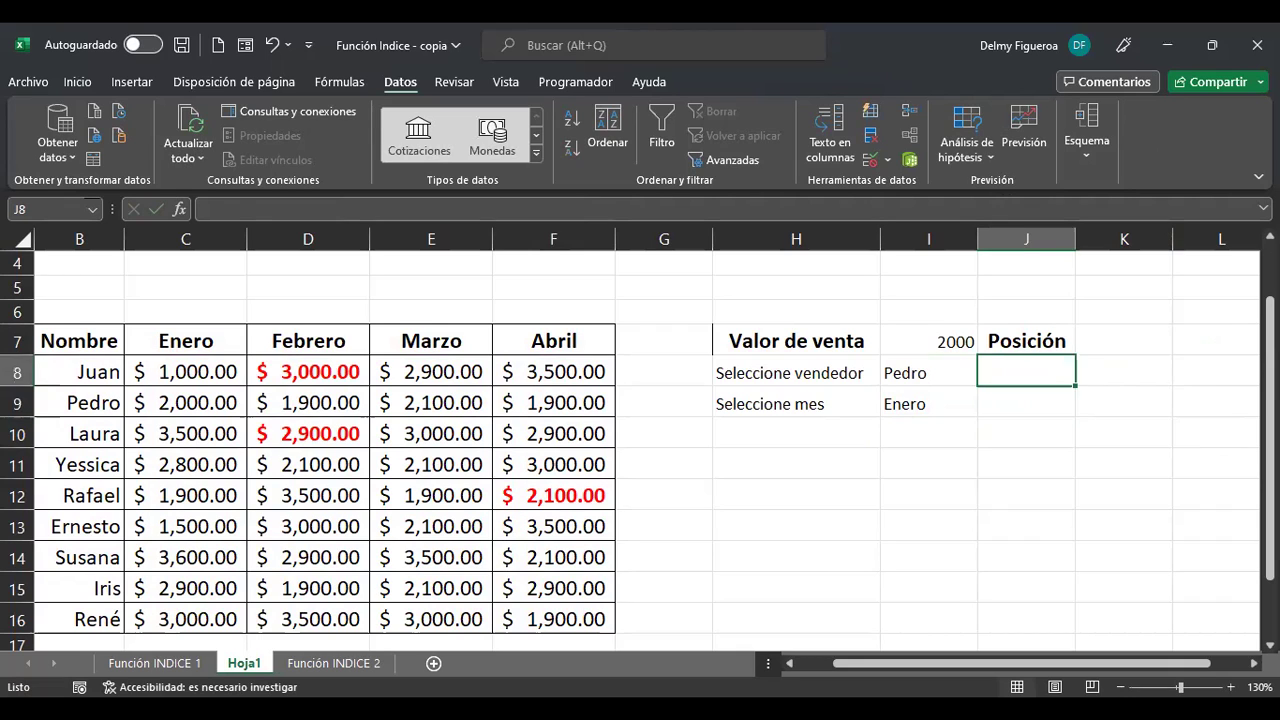
{"action": "key", "text": "Delete"}
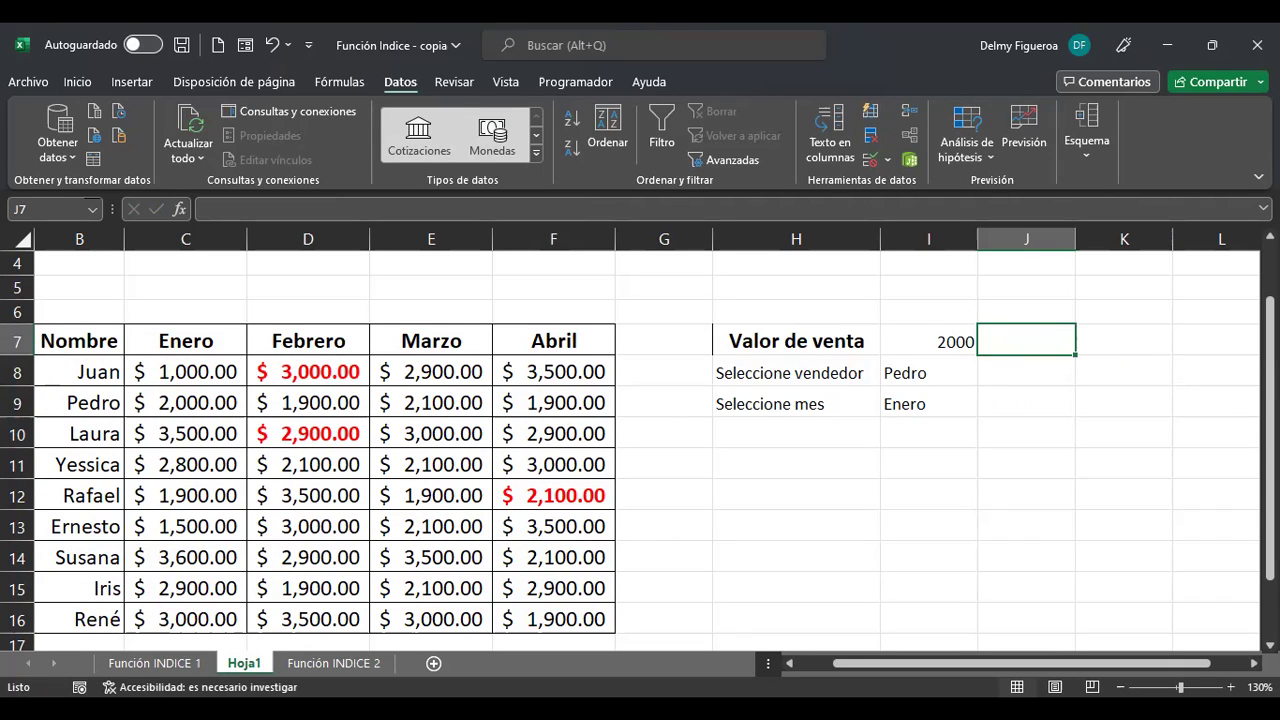
Step: Test the formula with another month by setting the month selection in I9 to Abril
{"action": "left_click", "coordinate": [950, 368]}
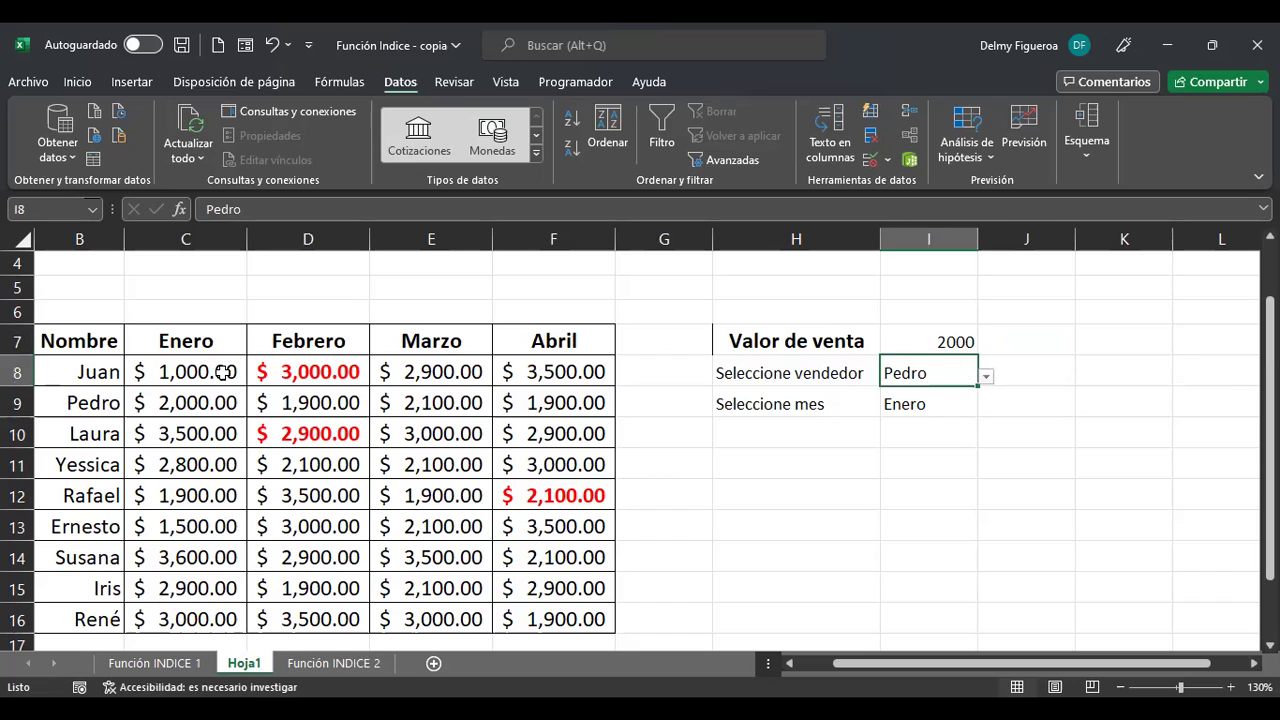
{"action": "left_click", "coordinate": [910, 403]}
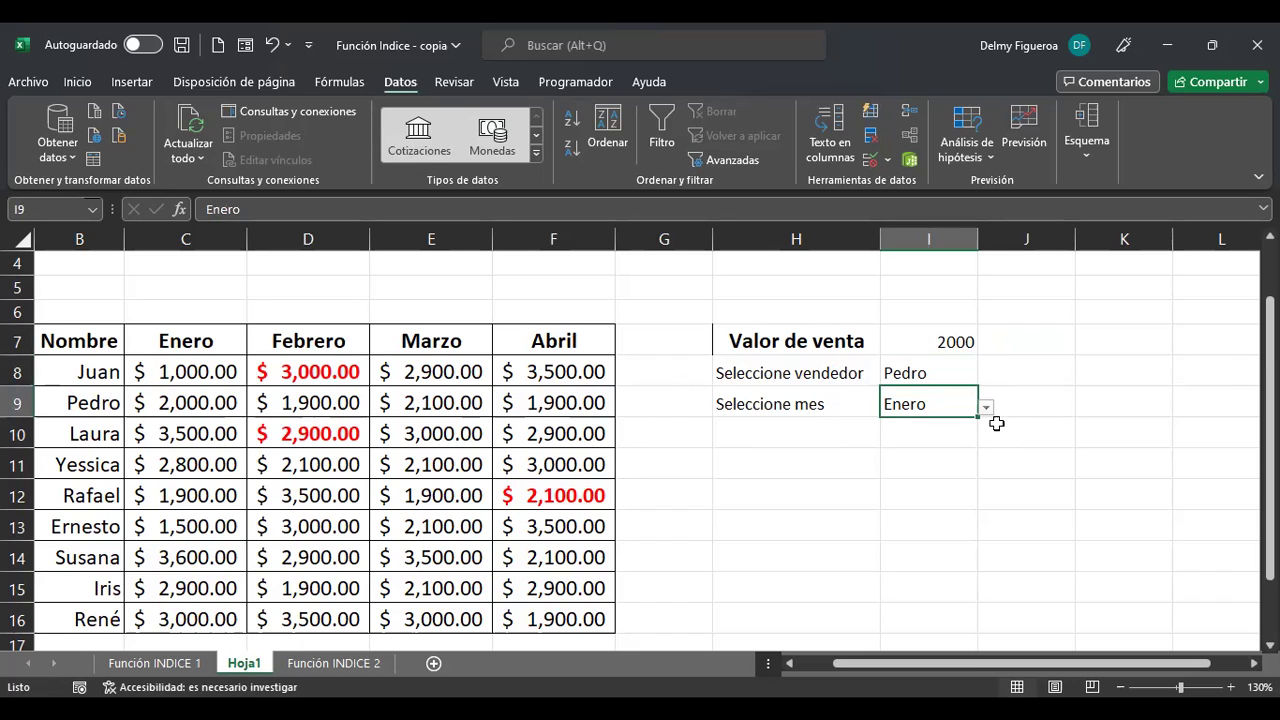
{"action": "left_click", "coordinate": [986, 408]}
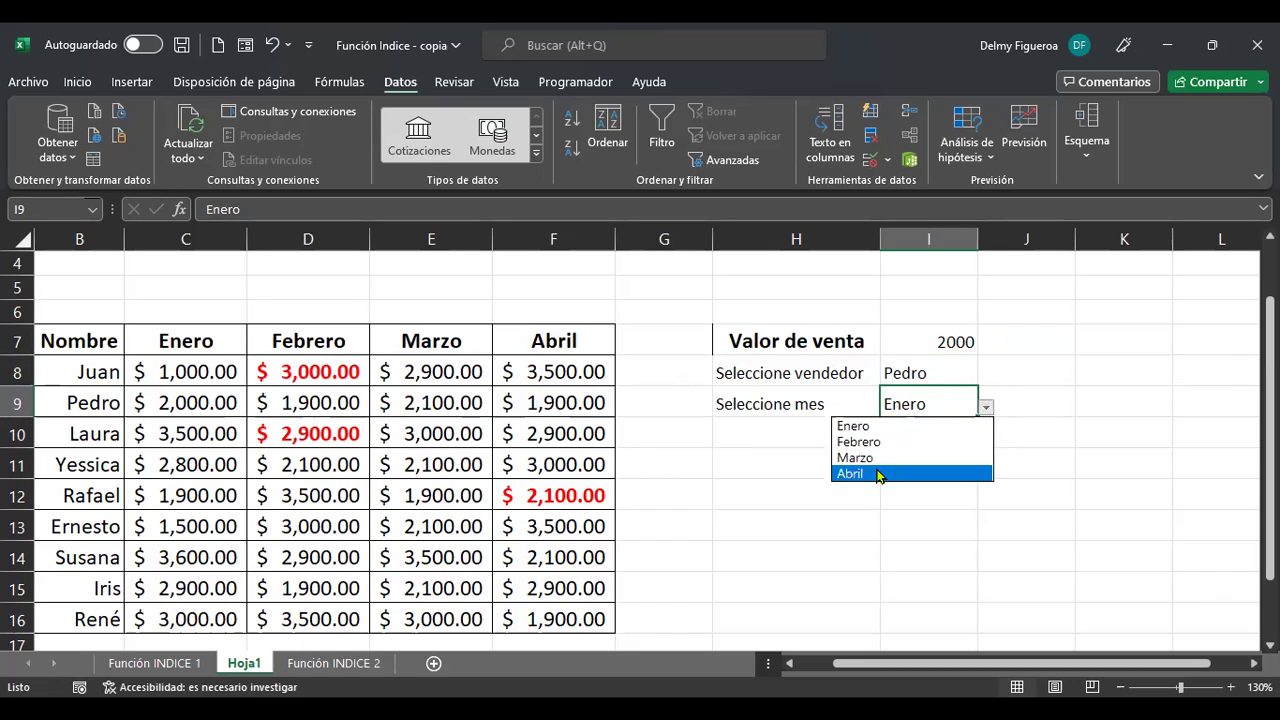
{"action": "left_click", "coordinate": [879, 474]}
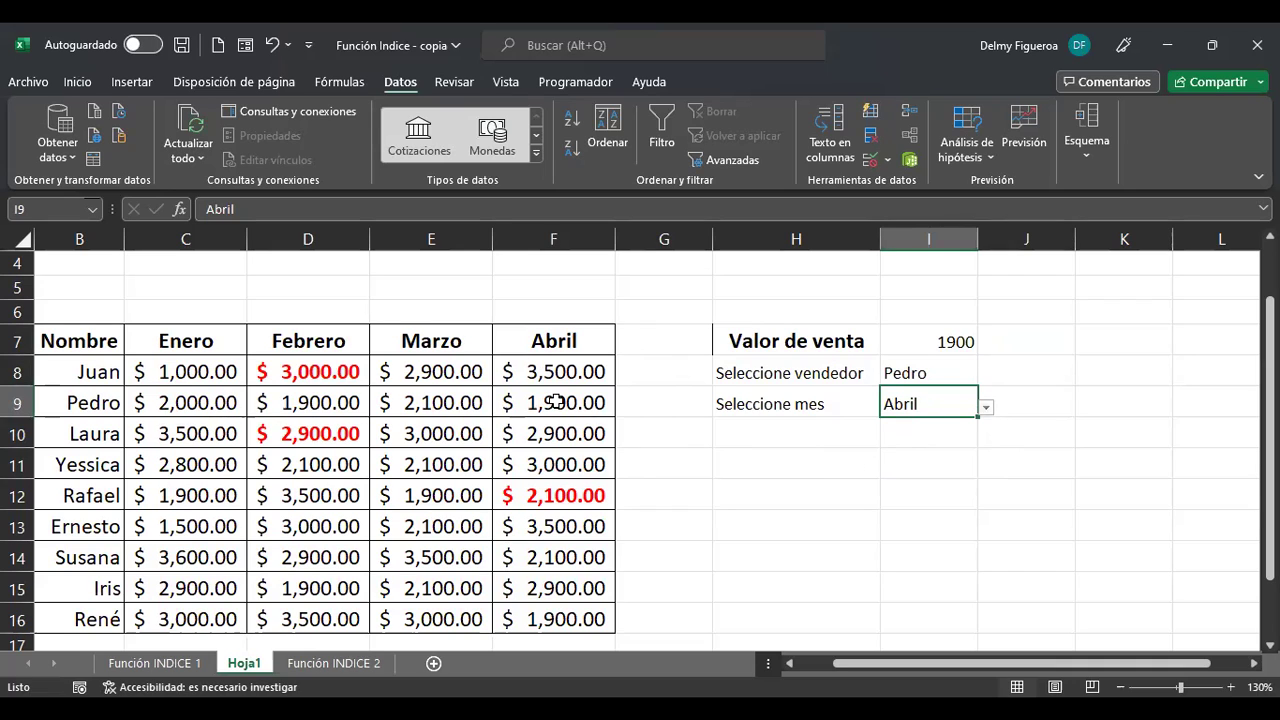
Step: Set the seller selection in I8 to the seller listed in row 11 and the month selection in I9 to Febrero
{"action": "left_click", "coordinate": [950, 370]}
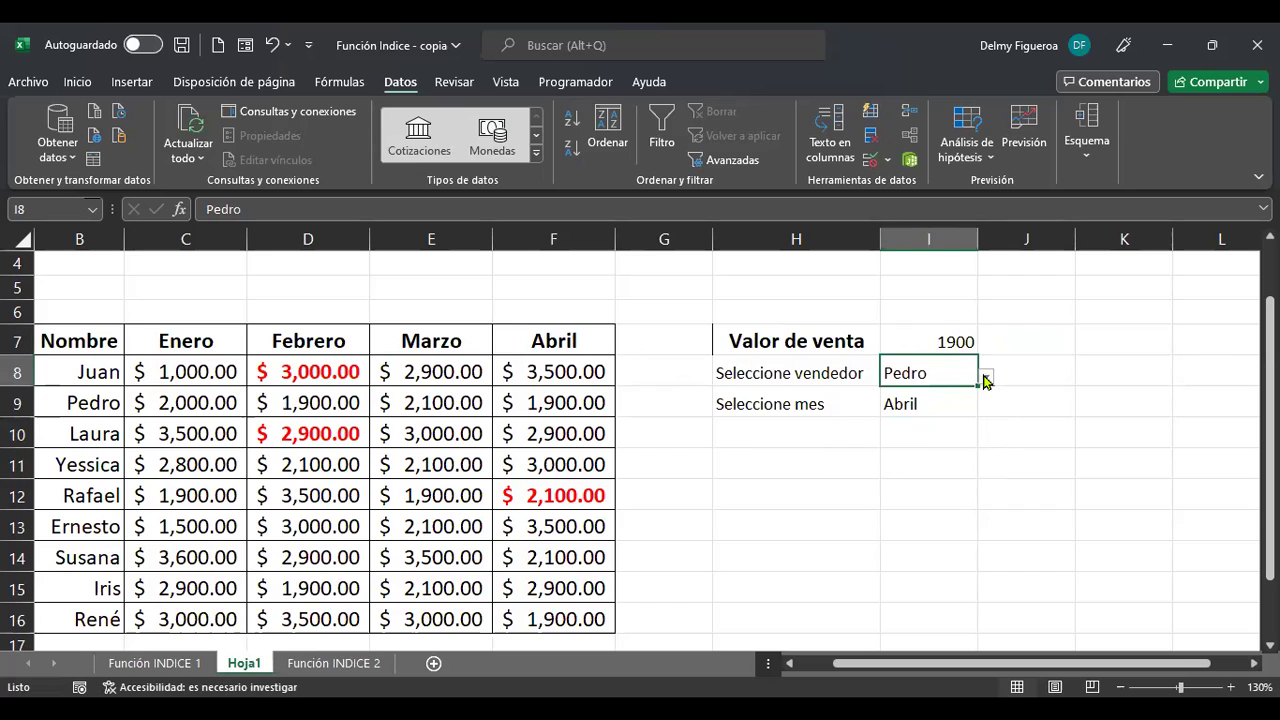
{"action": "left_click", "coordinate": [986, 378]}
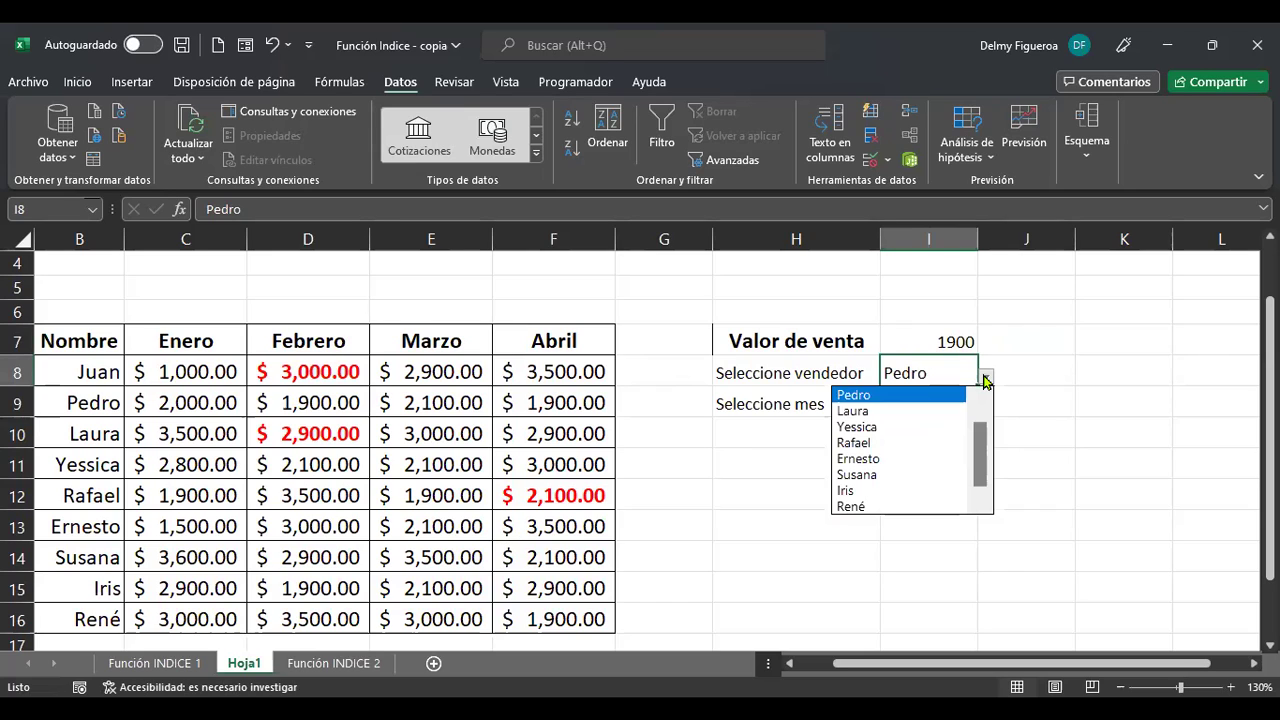
{"action": "left_click", "coordinate": [883, 428]}
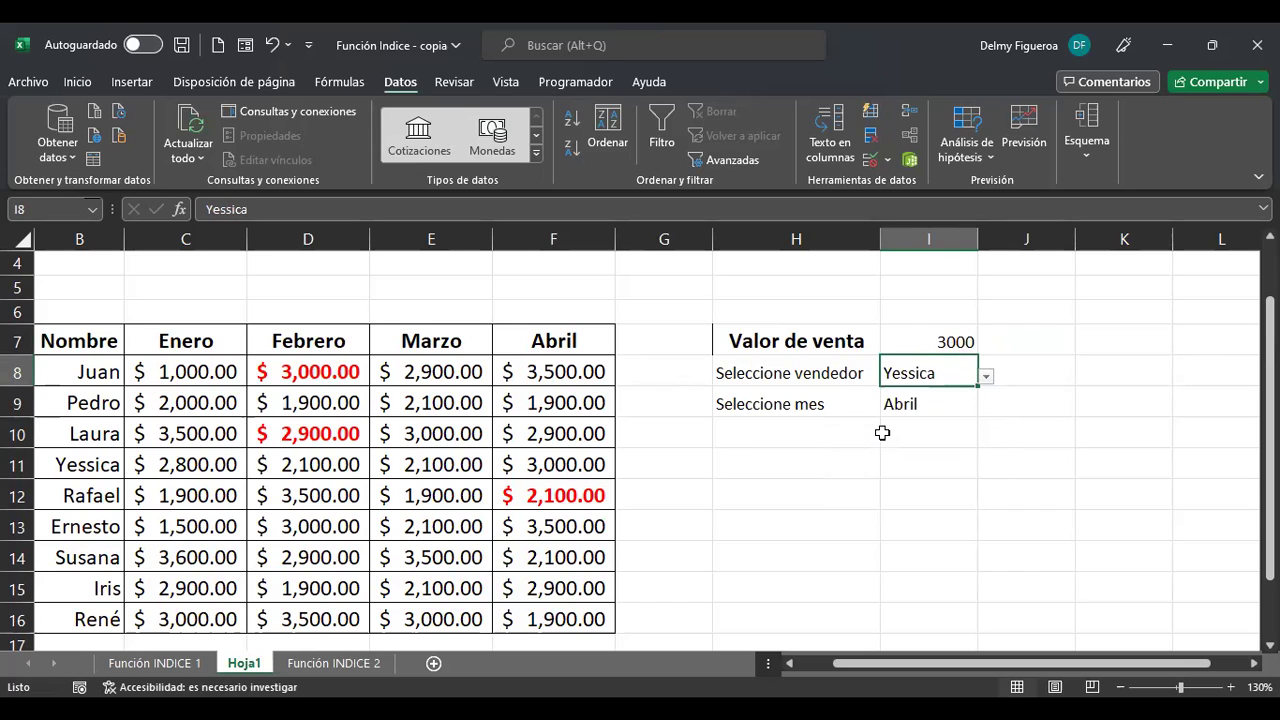
{"action": "left_click", "coordinate": [958, 405]}
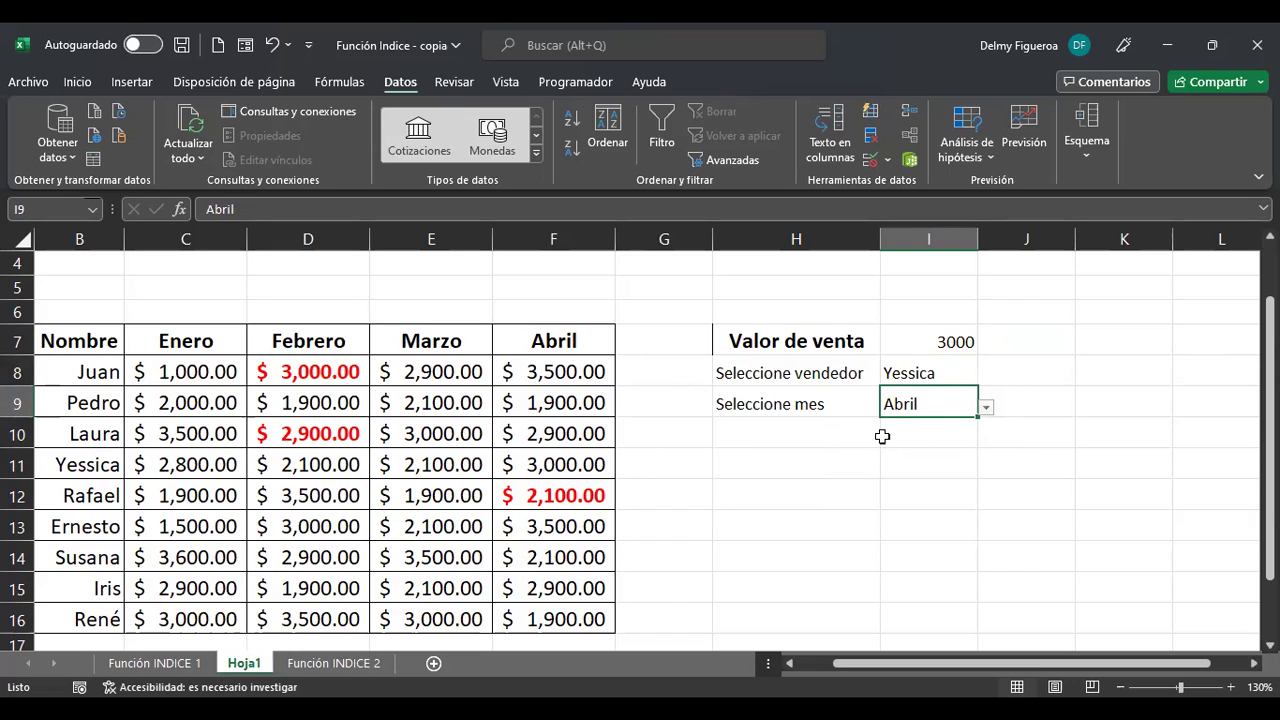
{"action": "left_click", "coordinate": [986, 408]}
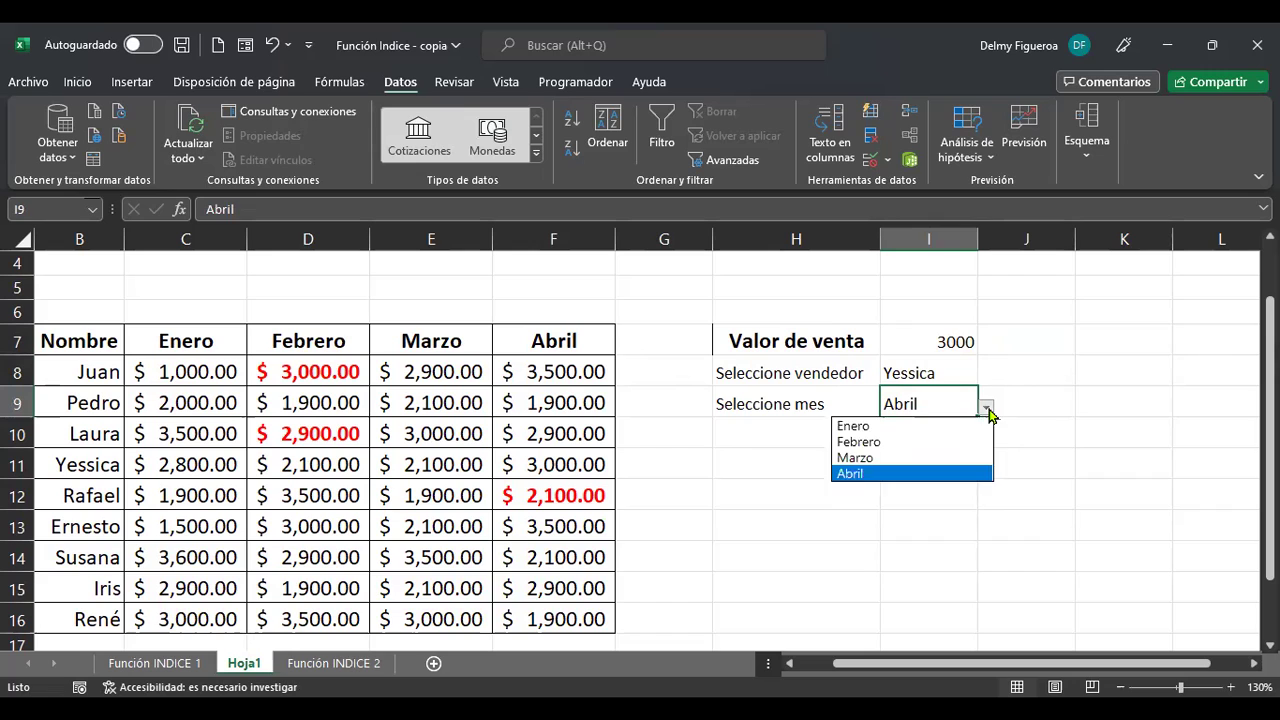
{"action": "left_click", "coordinate": [916, 437]}
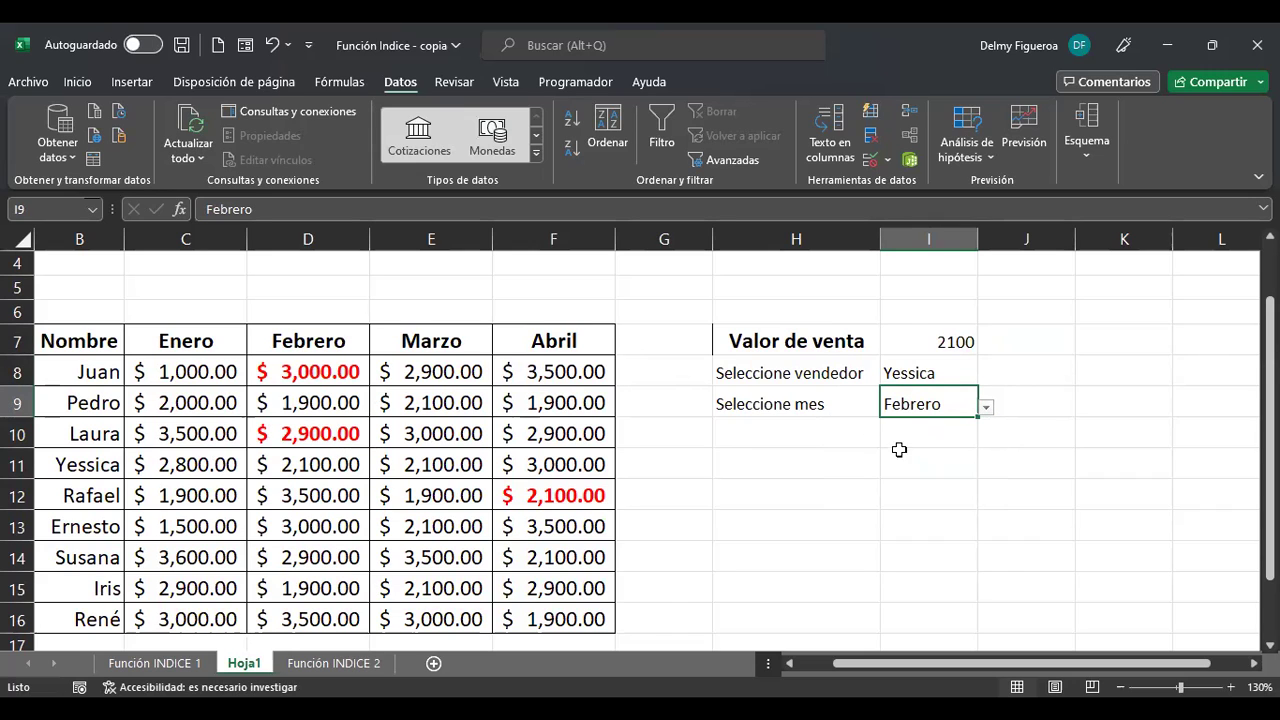
Step: Review the completed INDICE formula in I7 with its two nested COINCIDIR arguments and the ranges they reference
{"action": "left_click", "coordinate": [934, 342]}
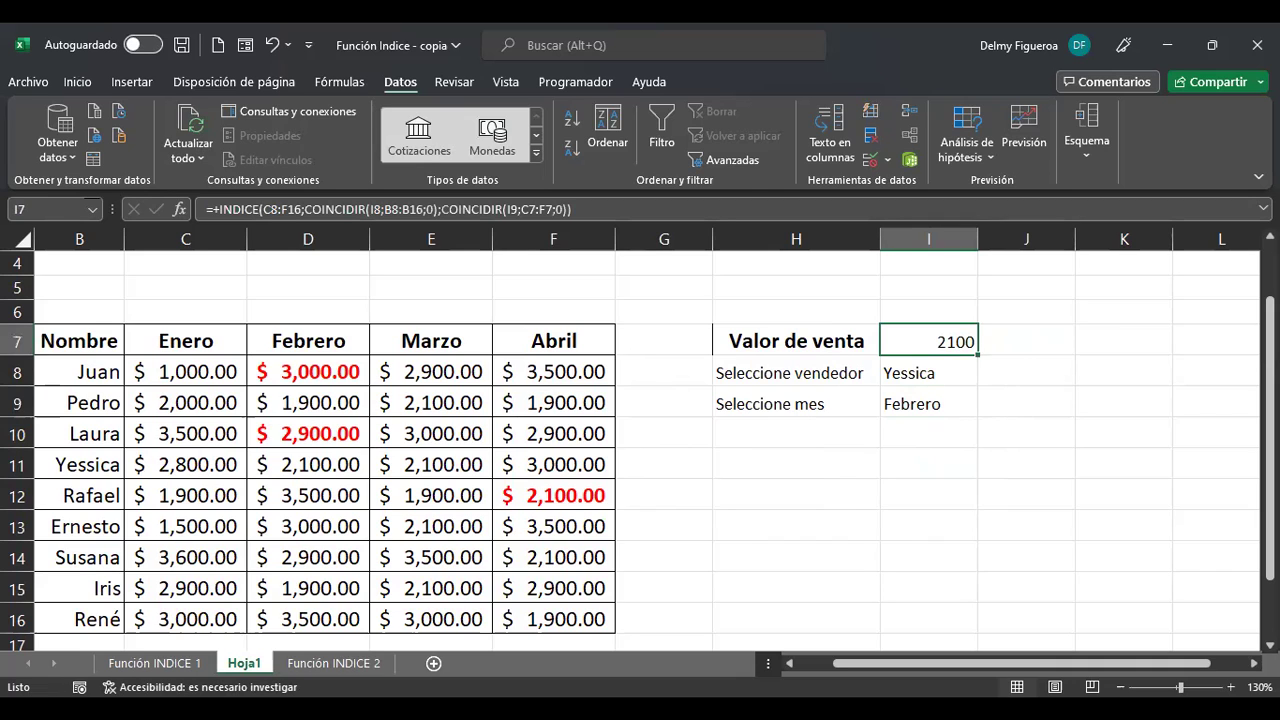
{"action": "key", "text": "F2"}
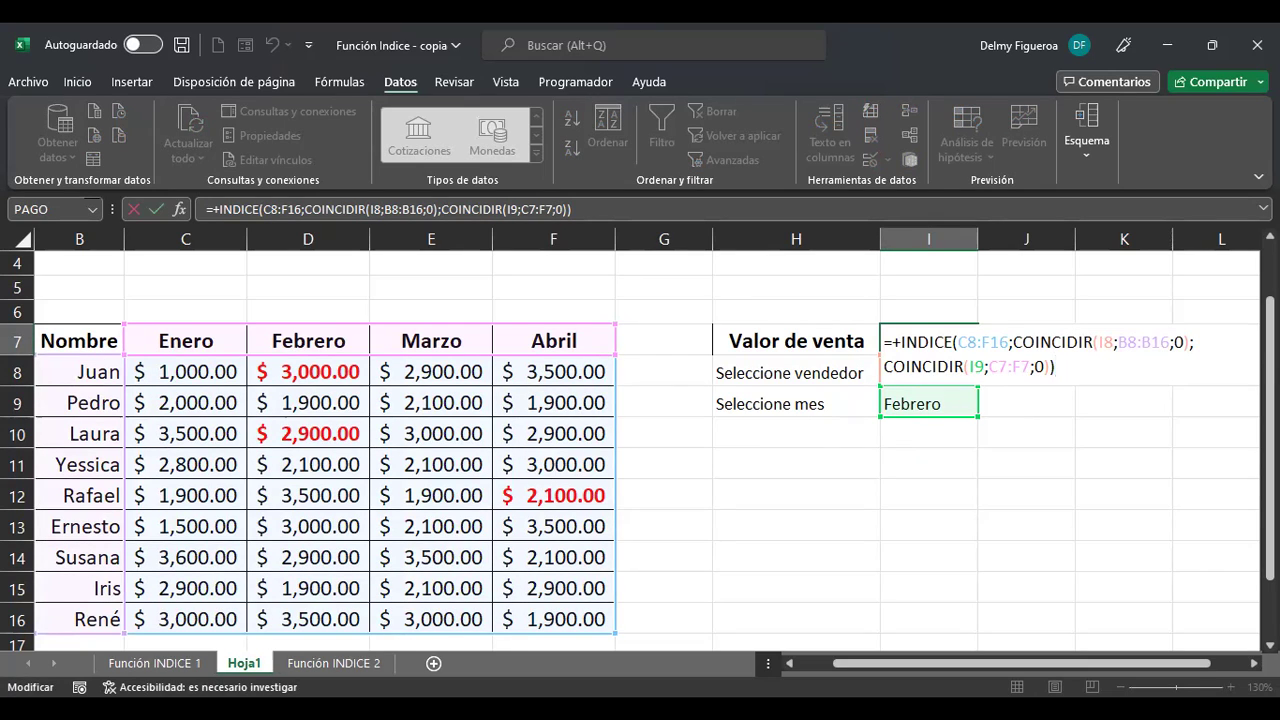
{"action": "key", "text": "Return"}
{"action": "left_click", "coordinate": [928, 341]}
{"action": "left_click", "coordinate": [1026, 341]}
{"action": "left_click", "coordinate": [1026, 372]}
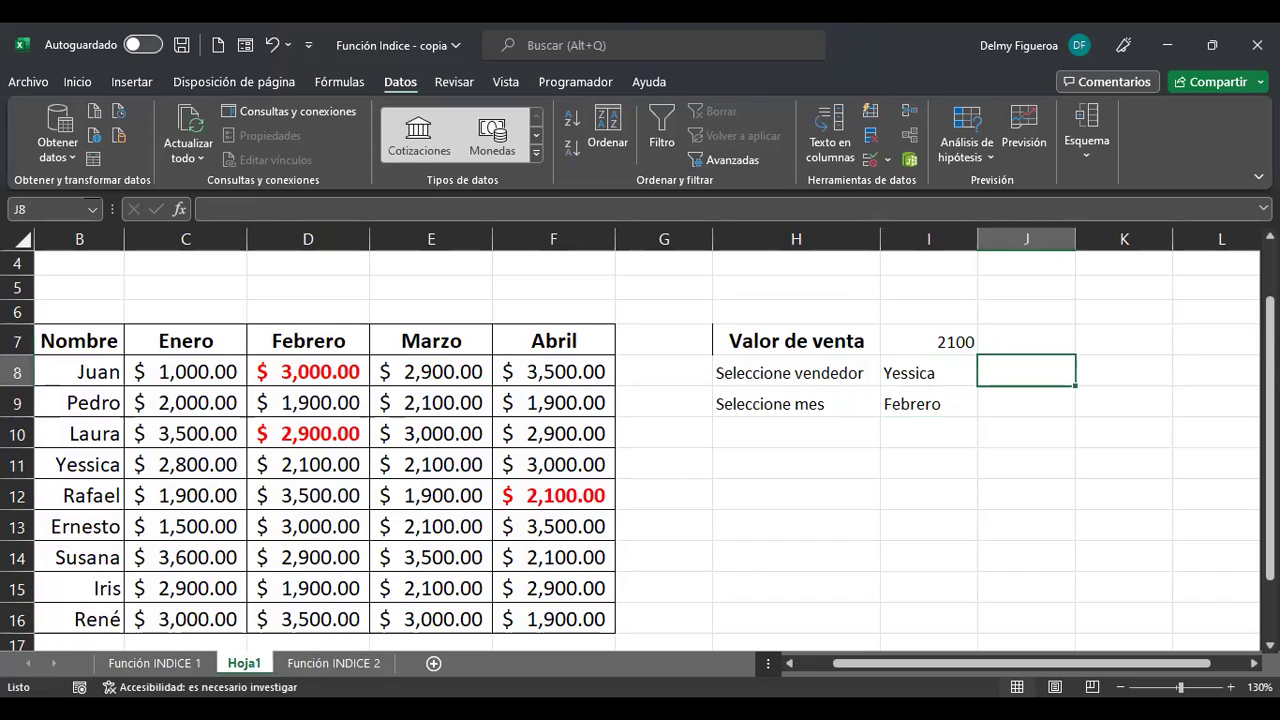
Step: Begin an INDICE formula in J7 with the sales range C8:F16 as its matrix argument
{"action": "left_click", "coordinate": [1026, 341]}
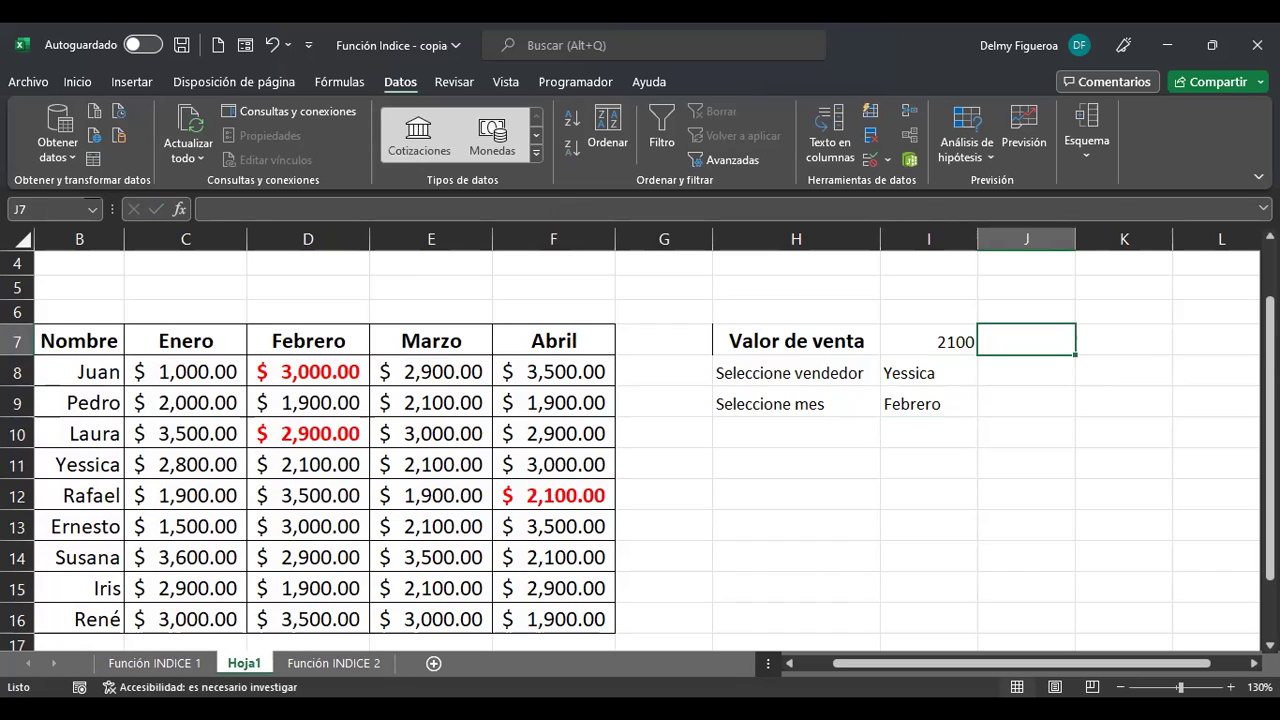
{"action": "type", "text": "+"}
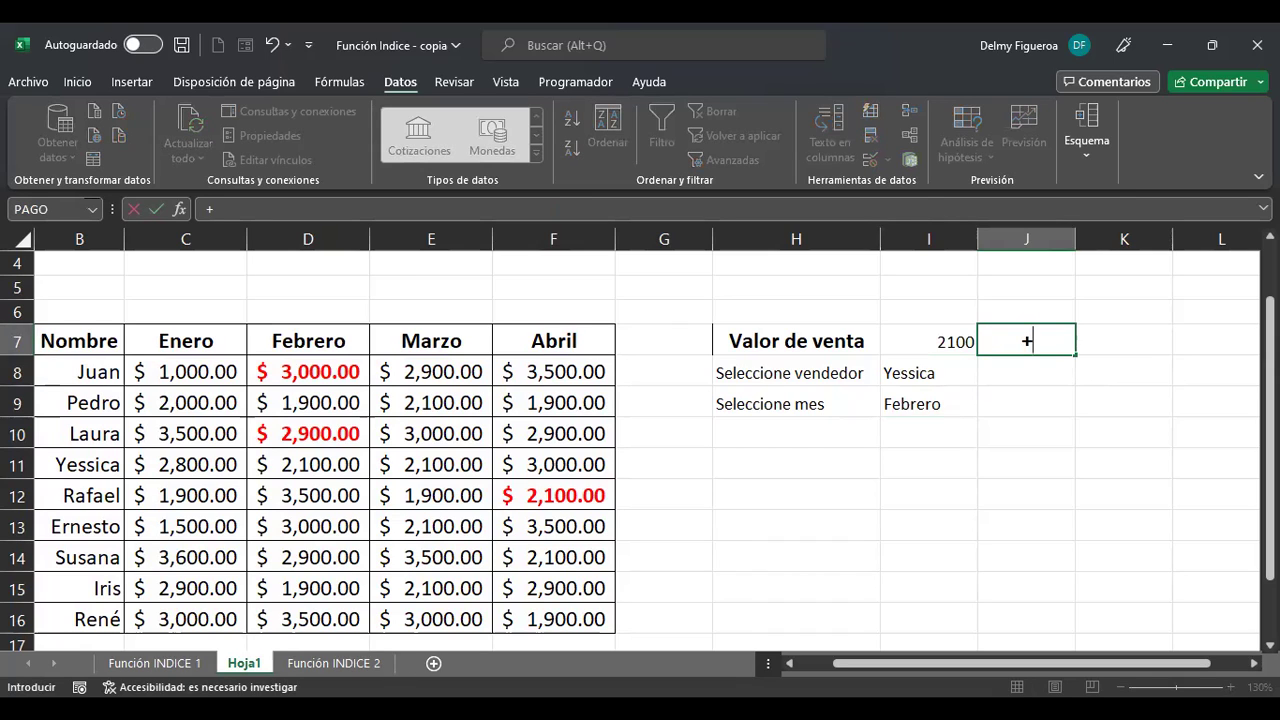
{"action": "type", "text": "indi"}
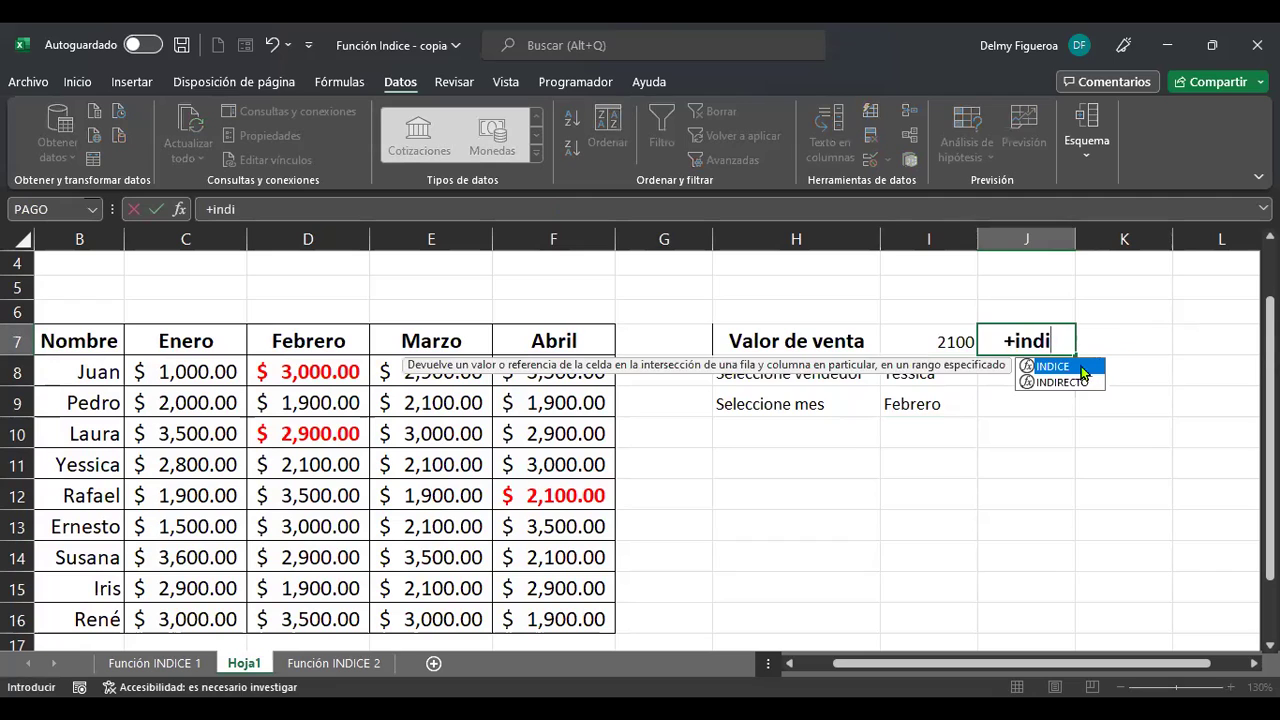
{"action": "key", "text": "Tab"}
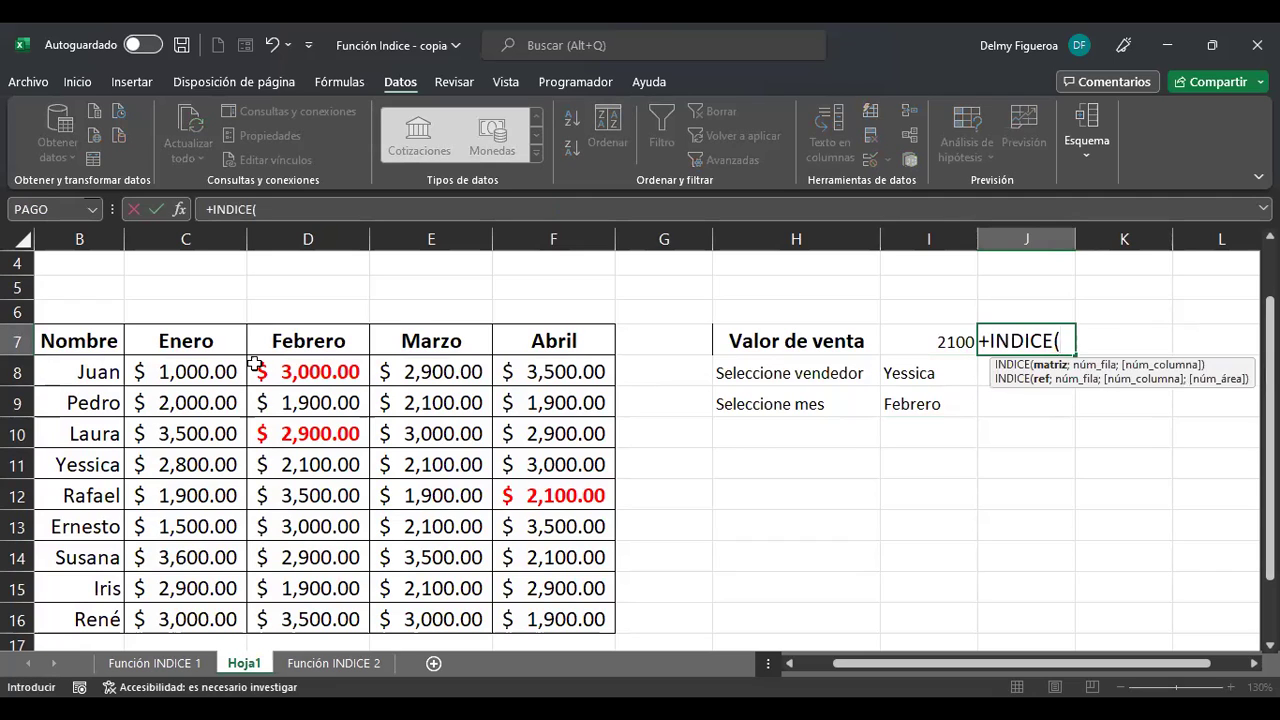
{"action": "left_click", "coordinate": [200, 368]}
{"action": "left_click_drag", "start_coordinate": [305, 372], "coordinate": [340, 372]}
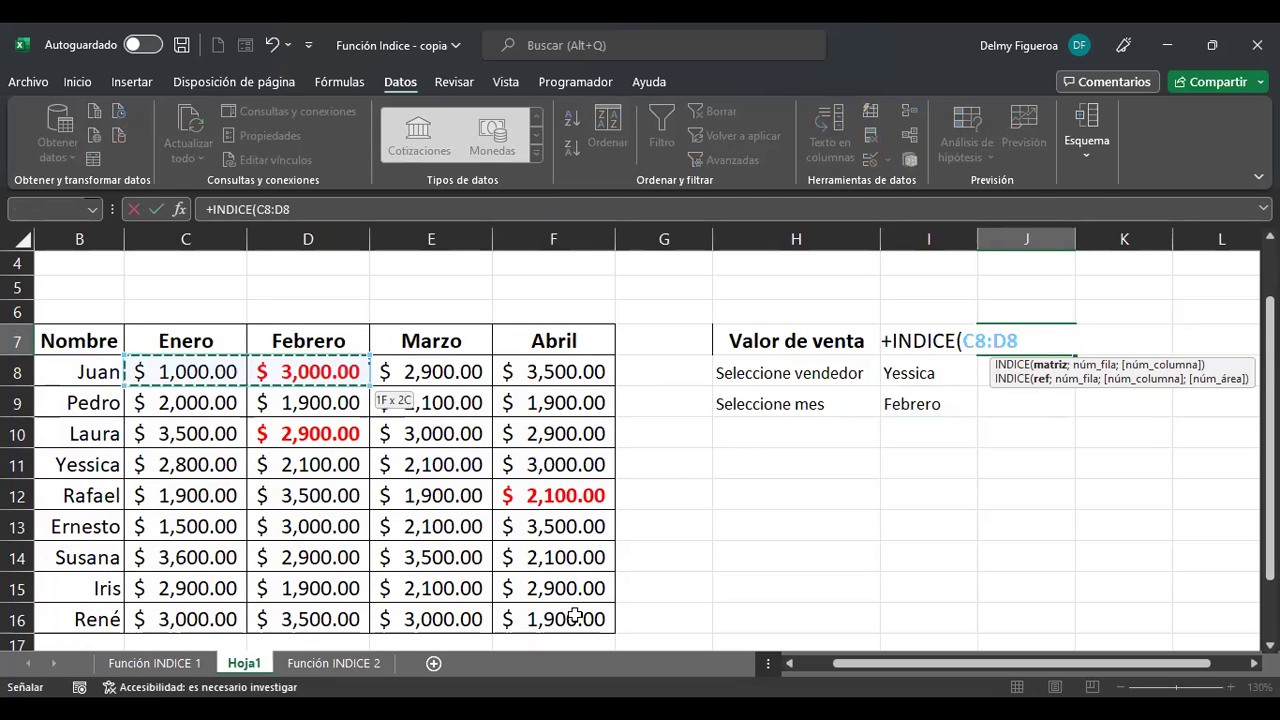
{"action": "left_click_drag", "start_coordinate": [576, 614], "coordinate": [577, 616]}
{"action": "type", "text": ";"}
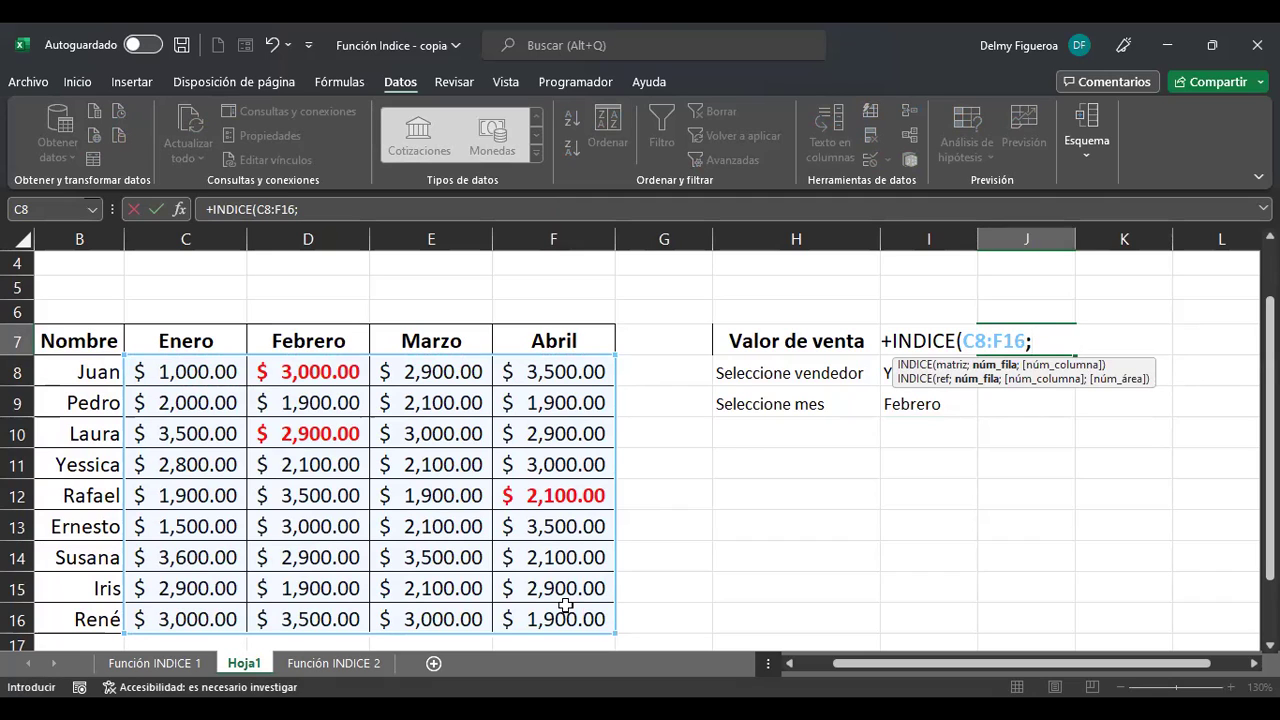
Step: Add COINCIDIR(I8;B8:B16;0) as the row argument of the INDICE formula in J7, followed by an argument separator
{"action": "type", "text": "coin"}
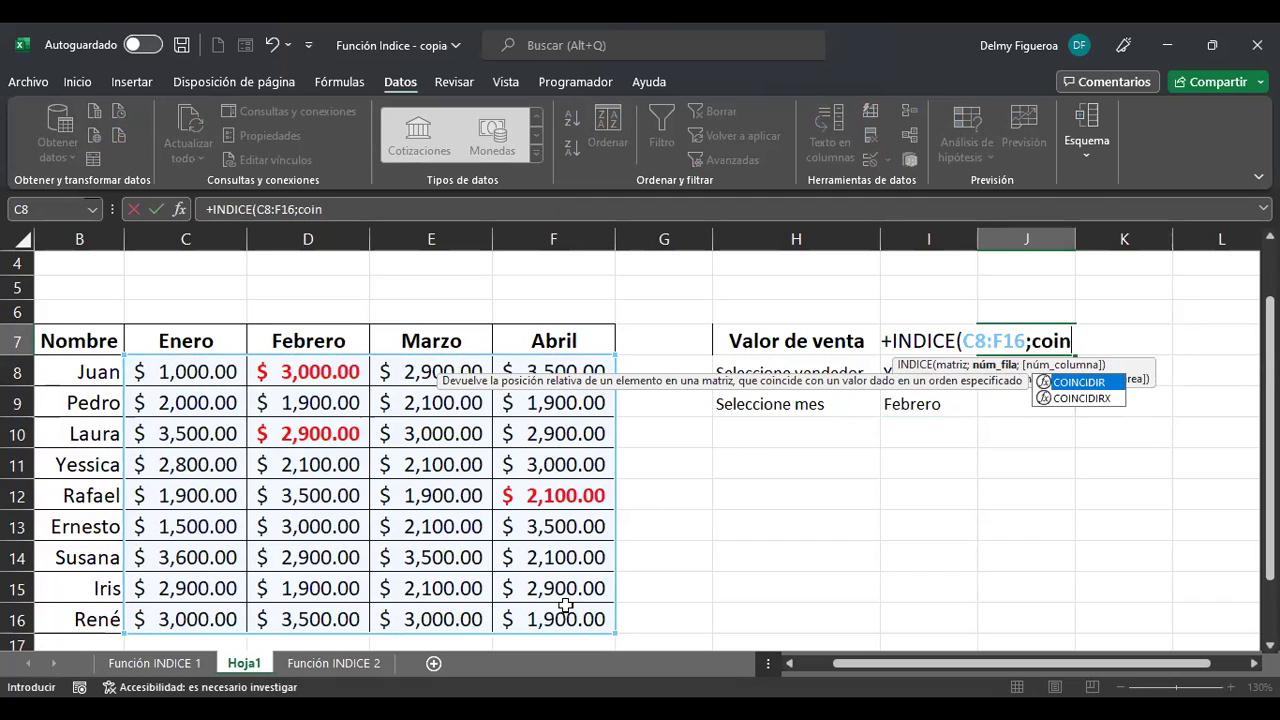
{"action": "double_click", "coordinate": [1078, 380]}
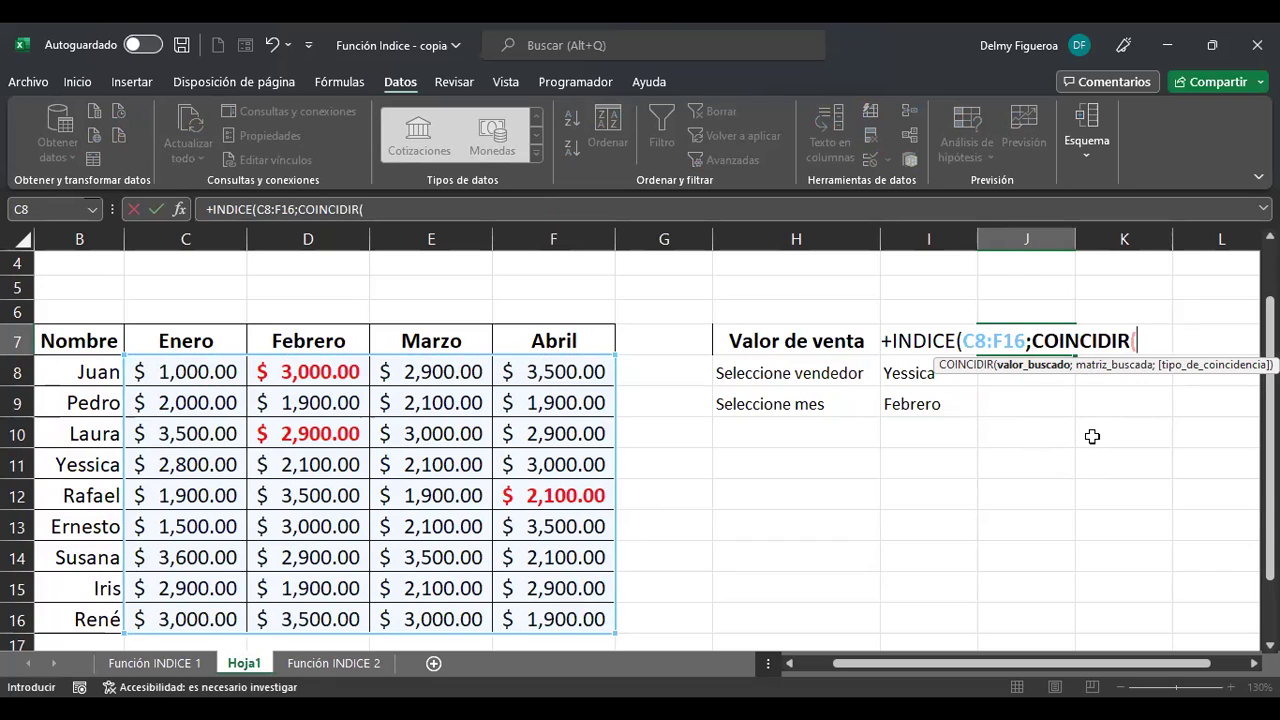
{"action": "left_click", "coordinate": [912, 368]}
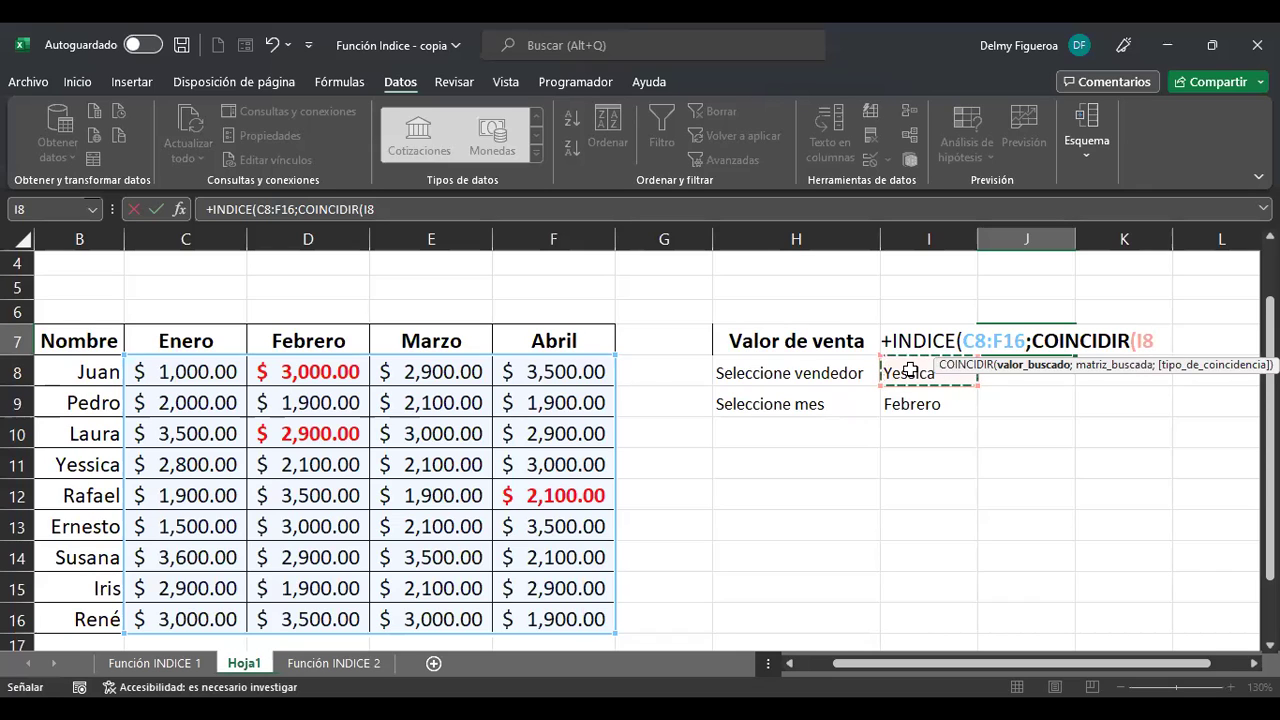
{"action": "type", "text": ";"}
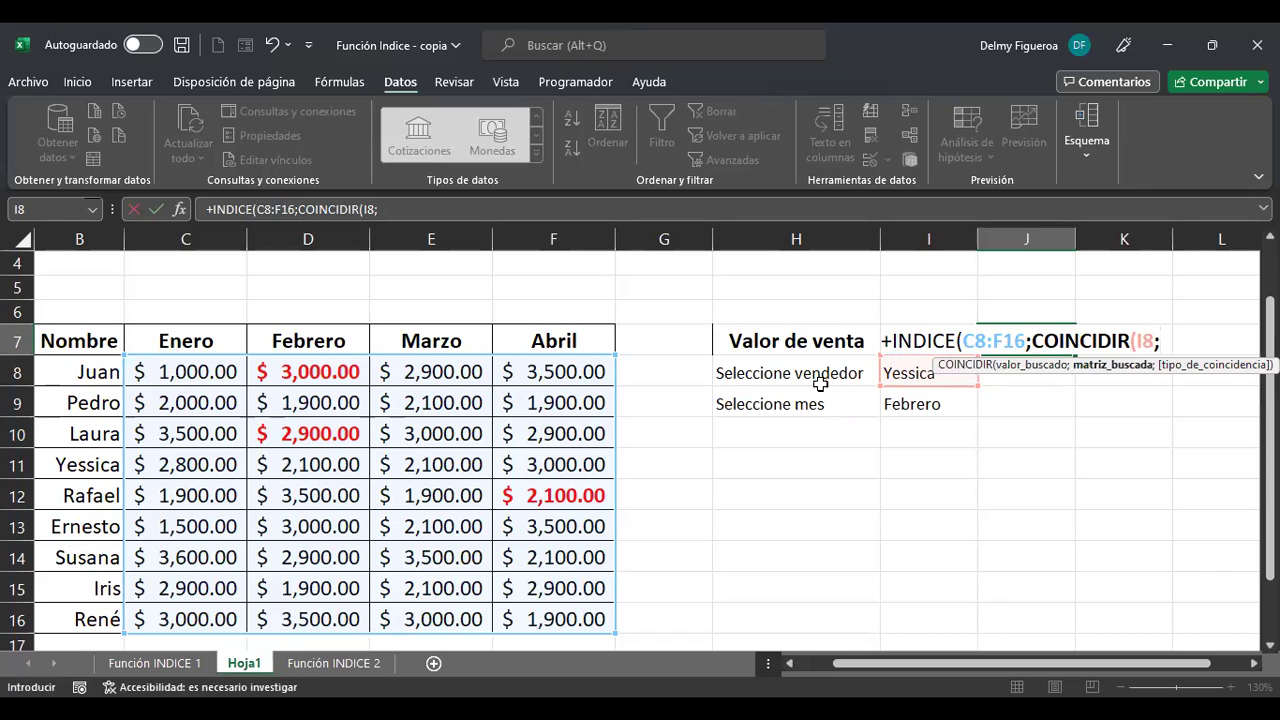
{"action": "left_click_drag", "start_coordinate": [88, 372], "coordinate": [82, 614]}
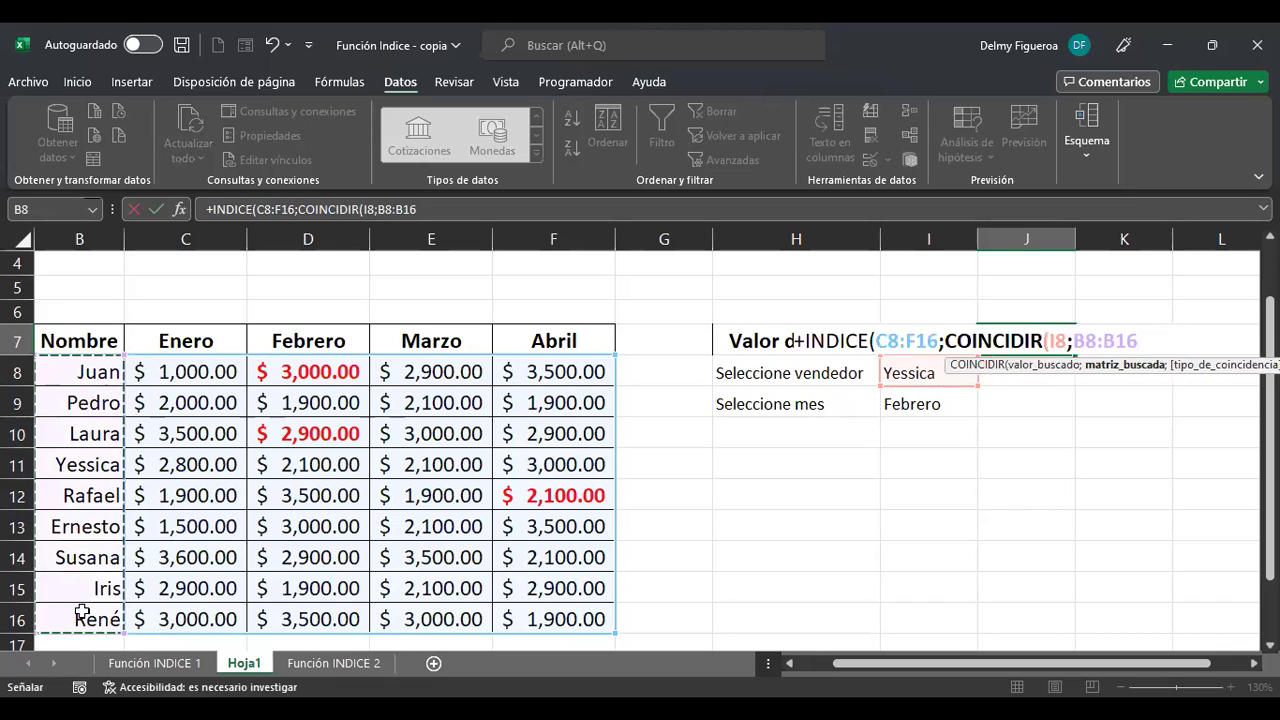
{"action": "type", "text": ";"}
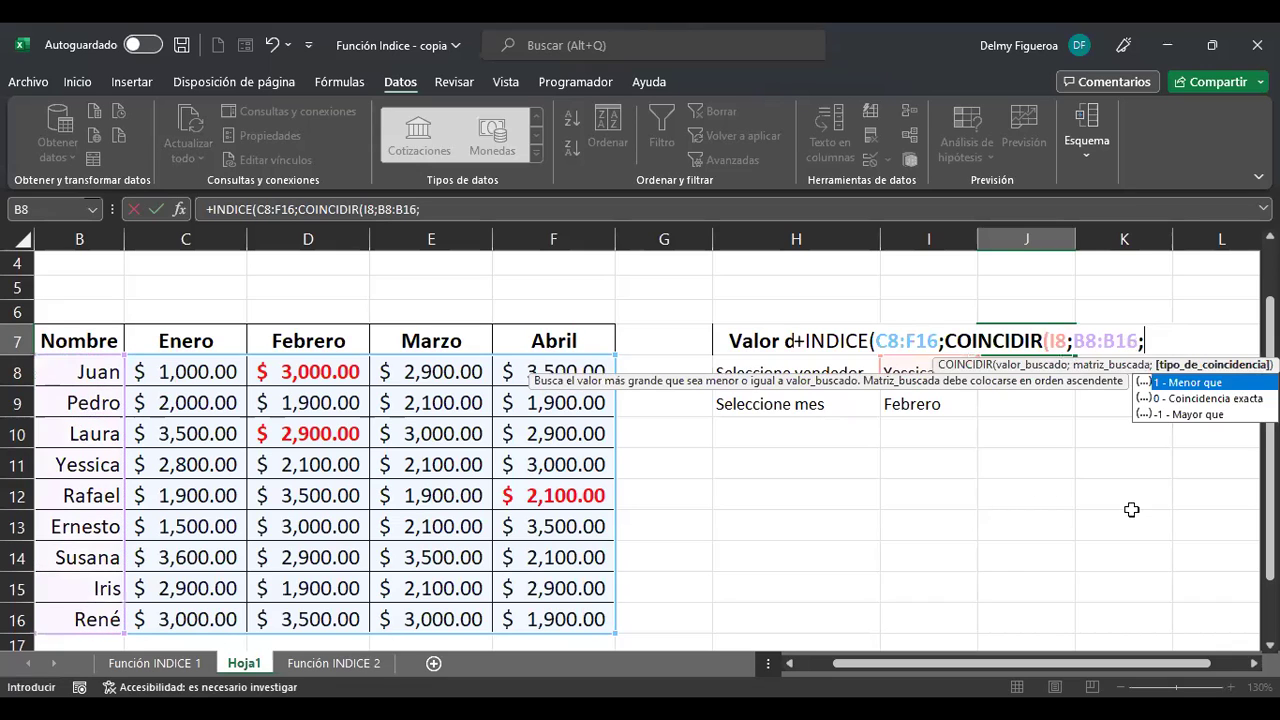
{"action": "double_click", "coordinate": [1224, 400]}
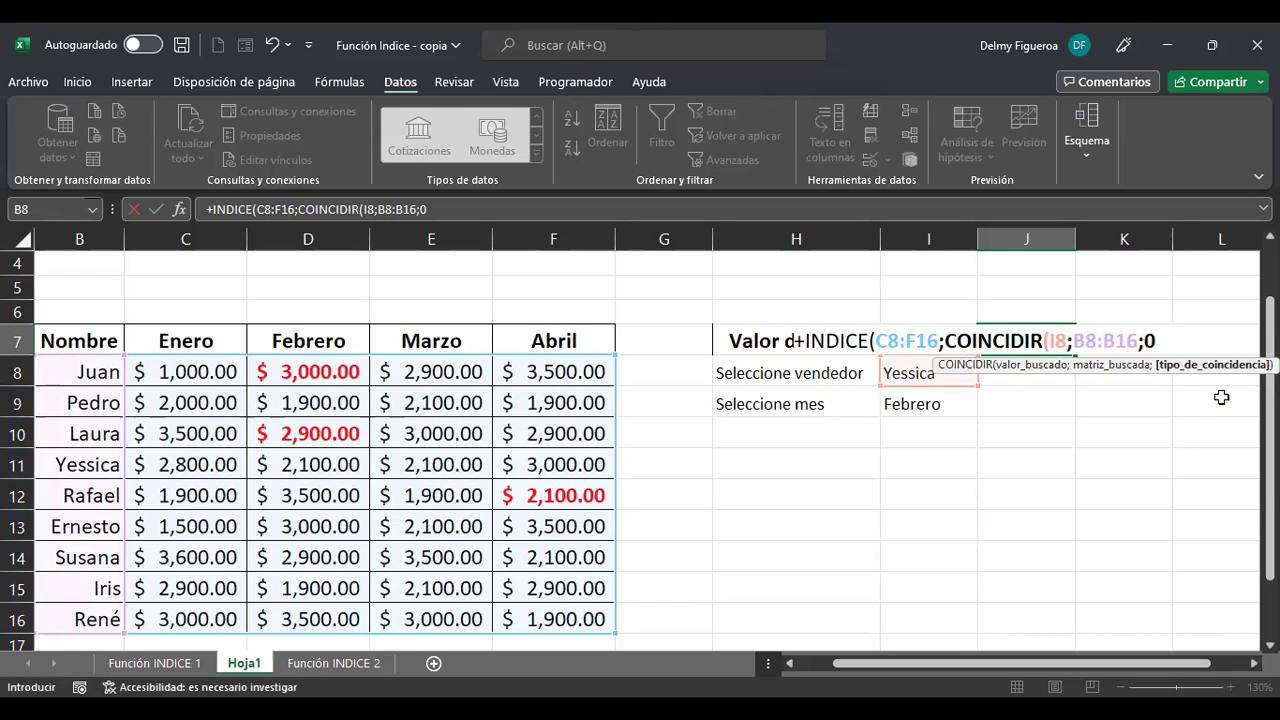
{"action": "type", "text": ")"}
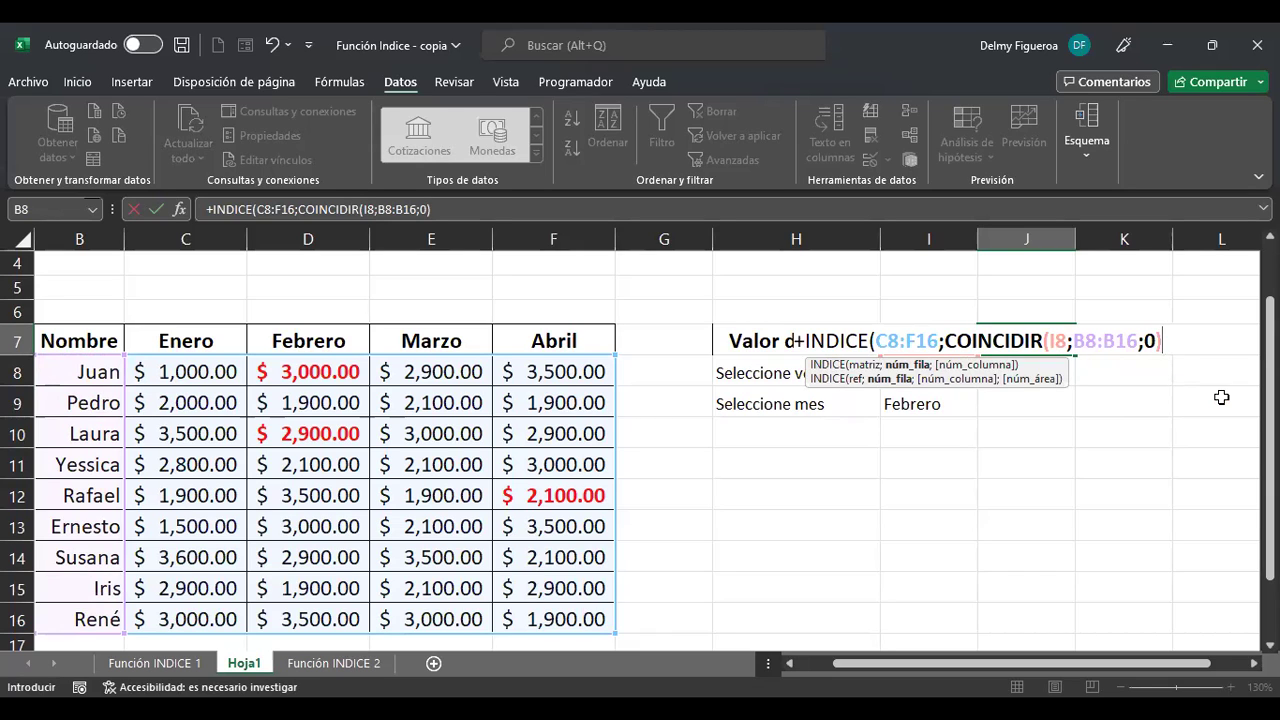
{"action": "type", "text": ";"}
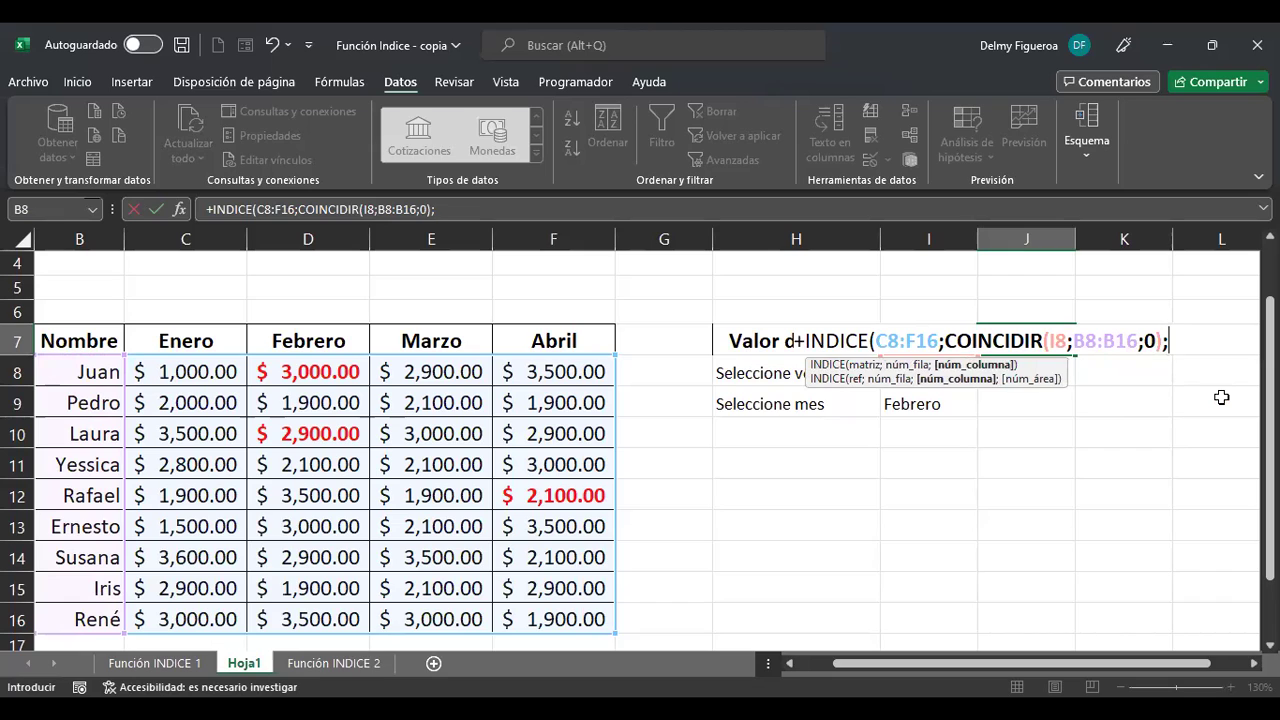
Step: Add COINCIDIR(I9;C7:F7;0) on a new line within the J7 formula as the column argument of INDICE
{"action": "key", "text": "Return"}
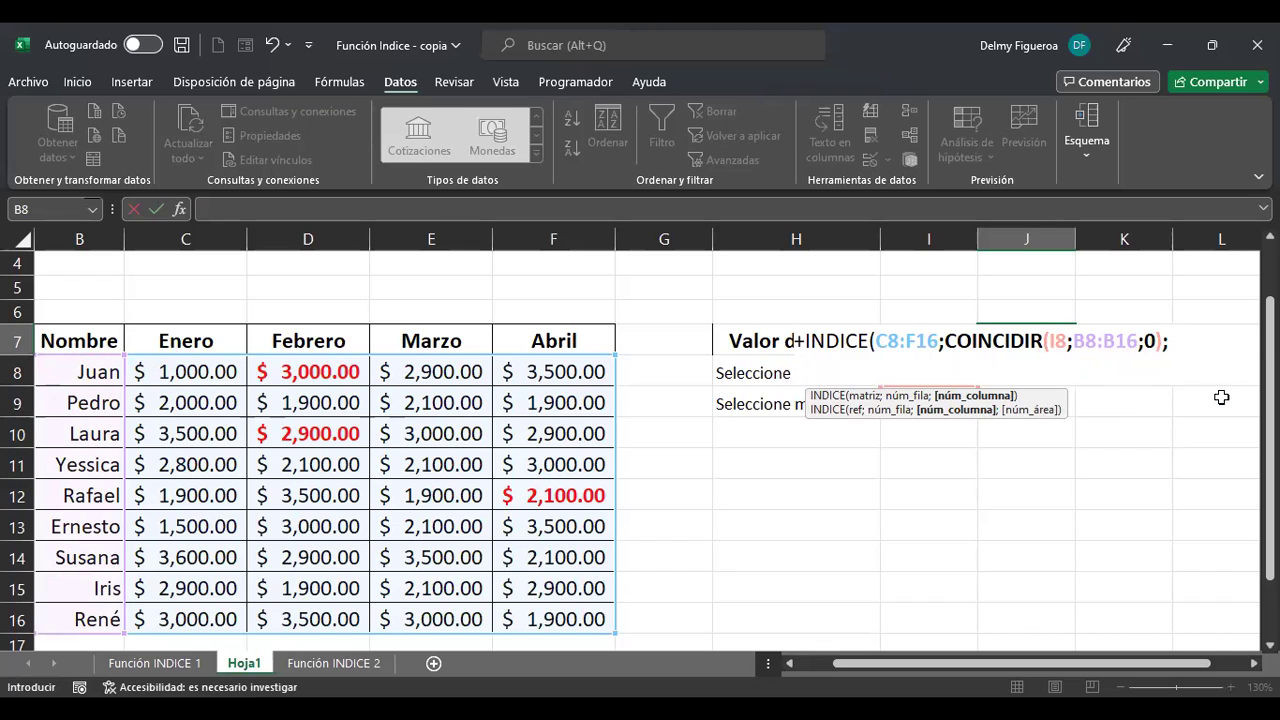
{"action": "type", "text": "coin"}
{"action": "key", "text": "Tab"}
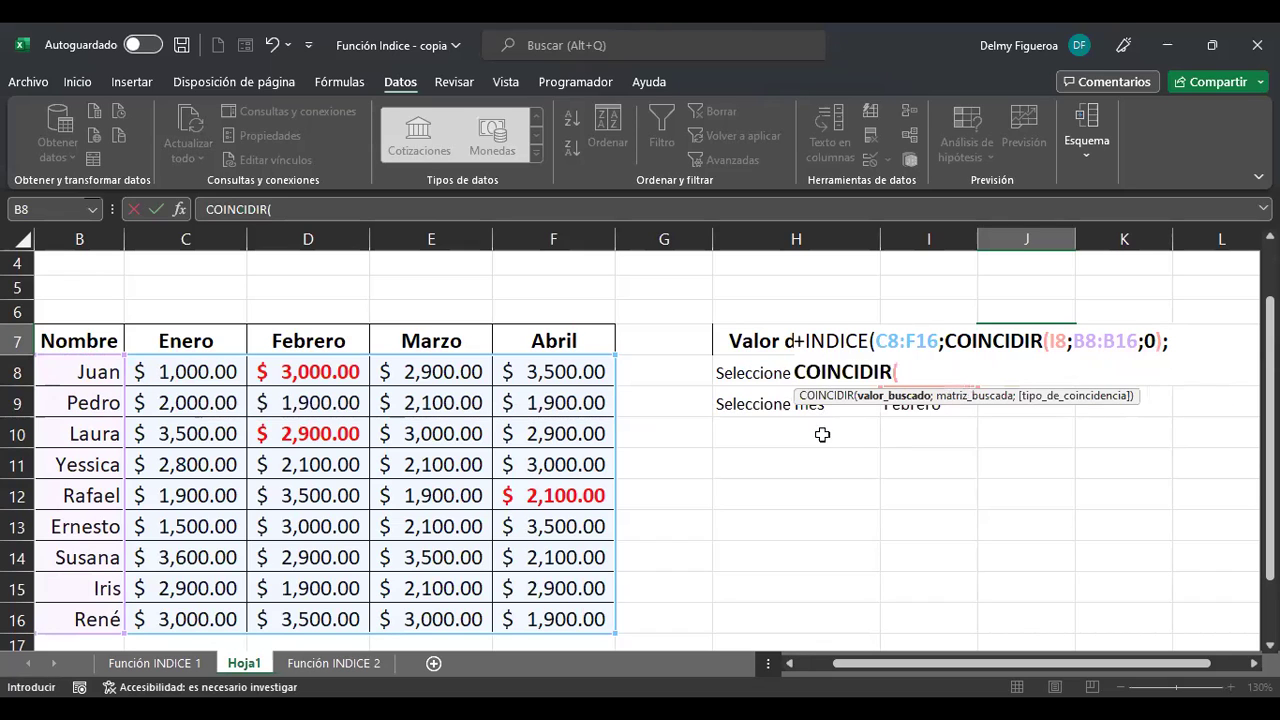
{"action": "left_click", "coordinate": [933, 432]}
{"action": "left_click", "coordinate": [928, 408]}
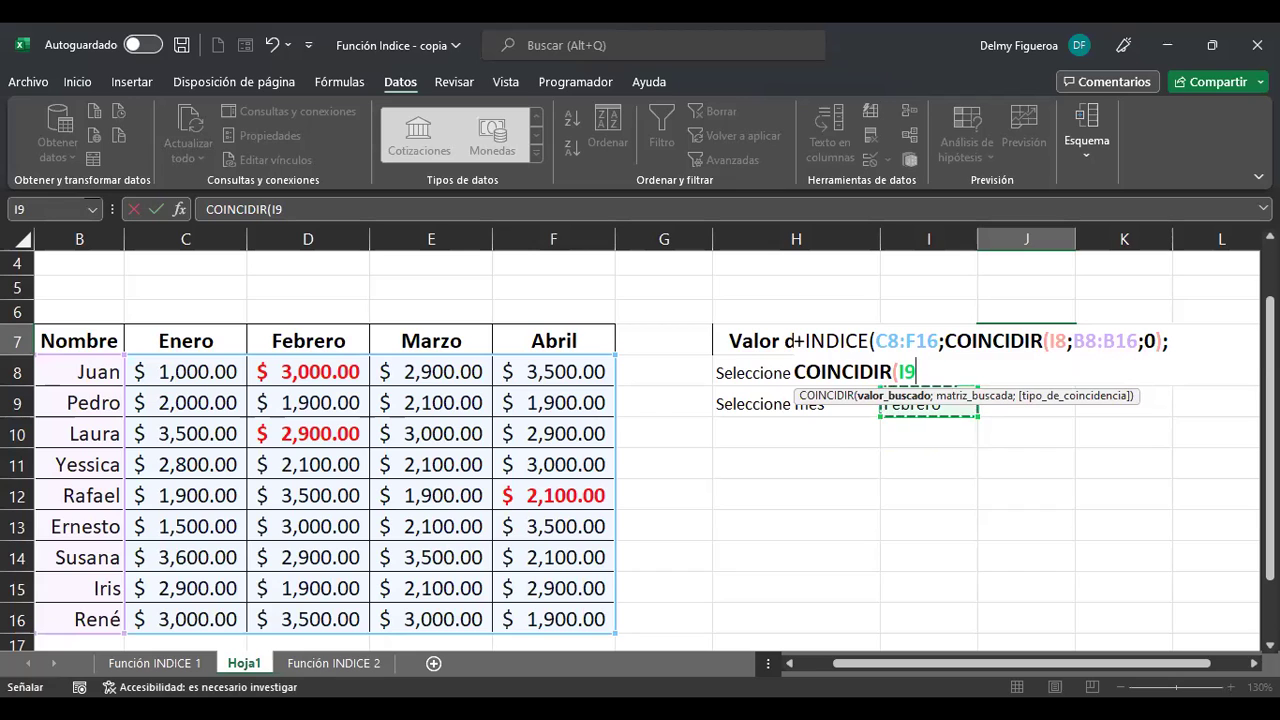
{"action": "type", "text": ";"}
{"action": "left_click_drag", "start_coordinate": [200, 338], "coordinate": [560, 341]}
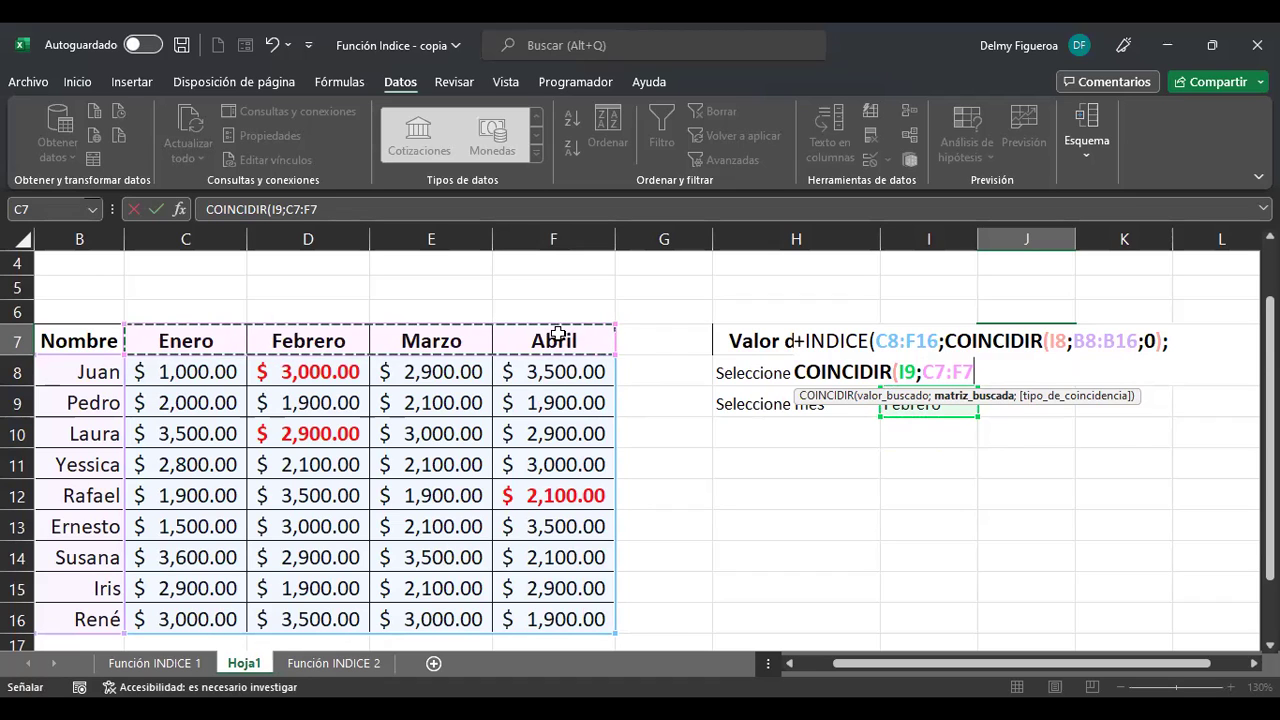
{"action": "type", "text": ";"}
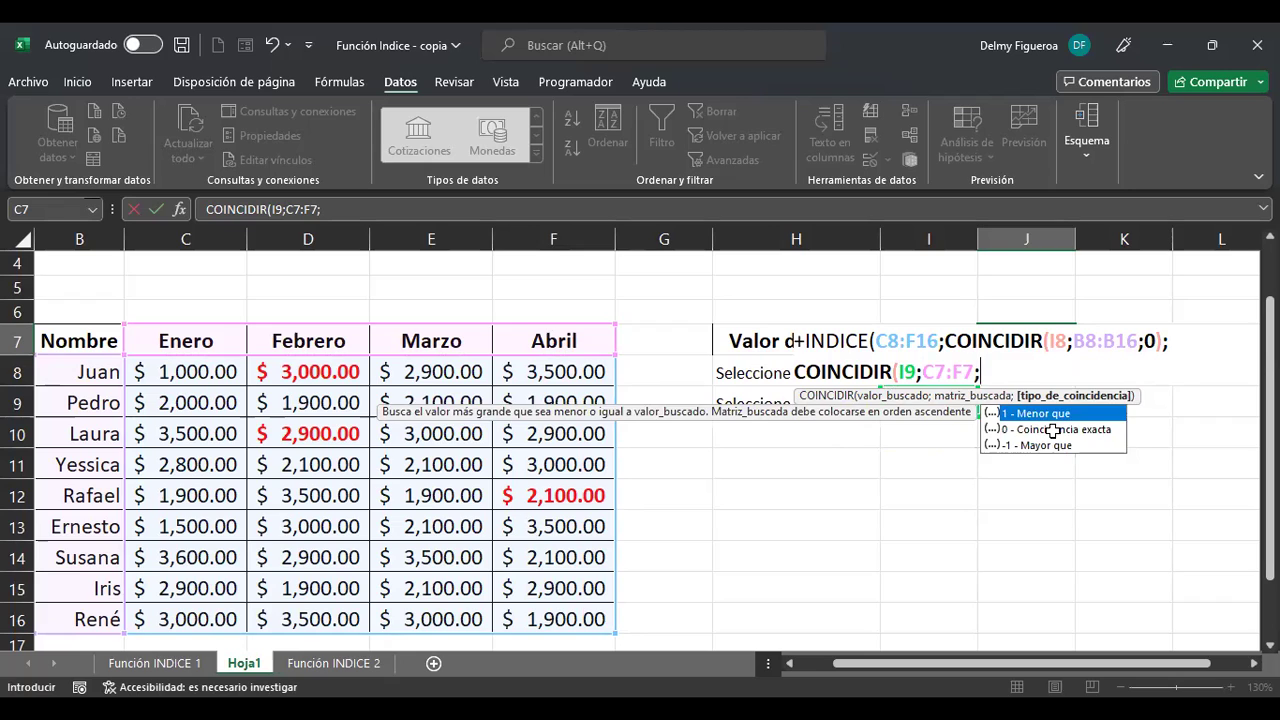
{"action": "double_click", "coordinate": [1053, 430]}
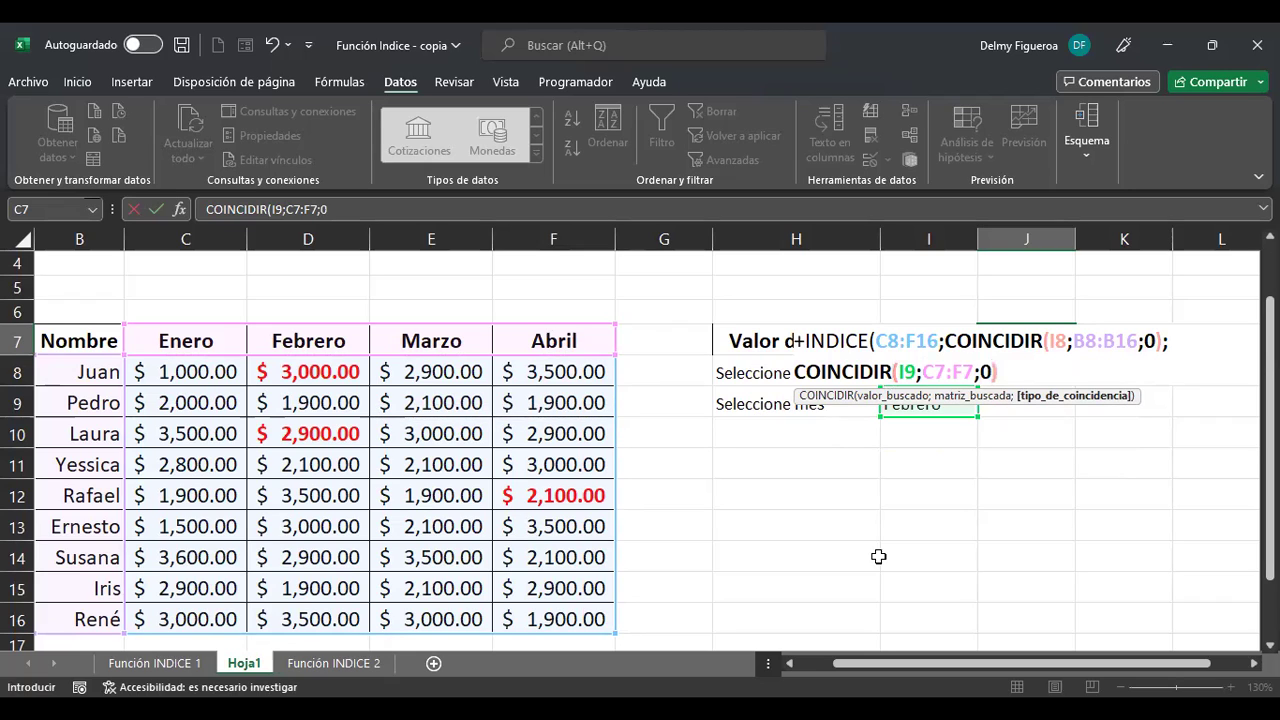
{"action": "type", "text": ")"}
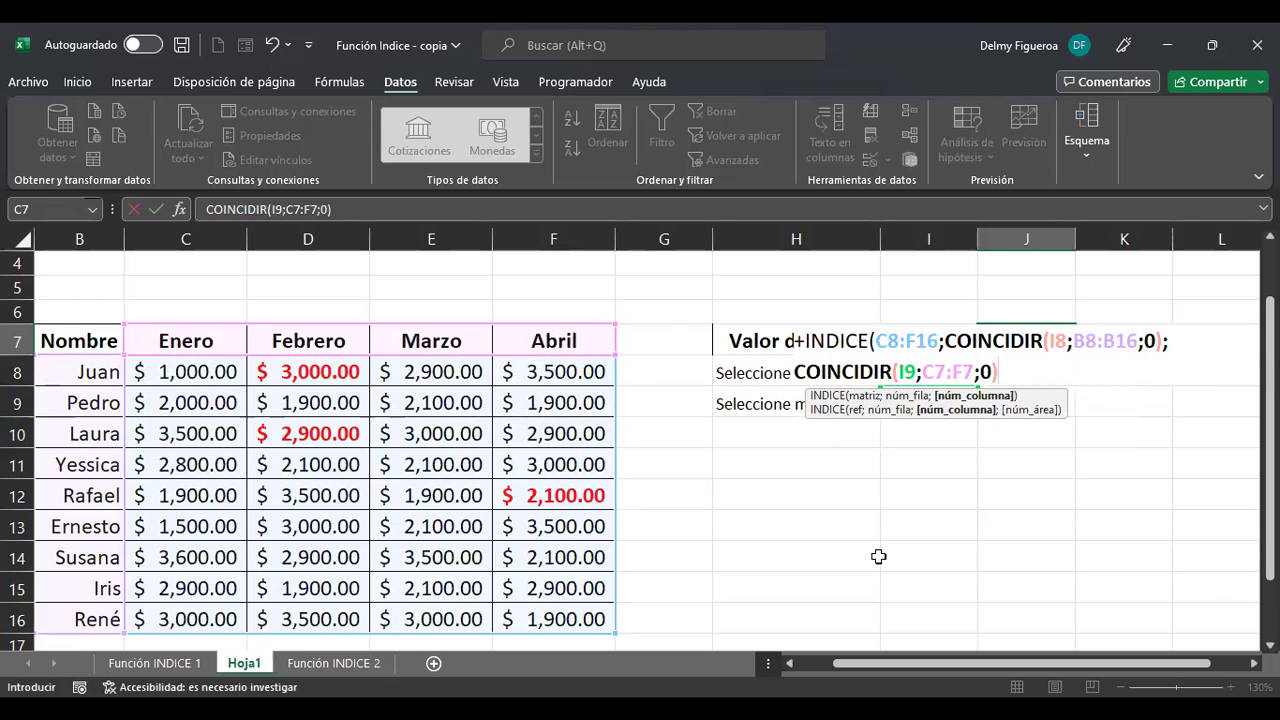
Step: Close the outer INDICE parenthesis and commit the nested INDICE and COINCIDIR formula in J7
{"action": "type", "text": ")"}
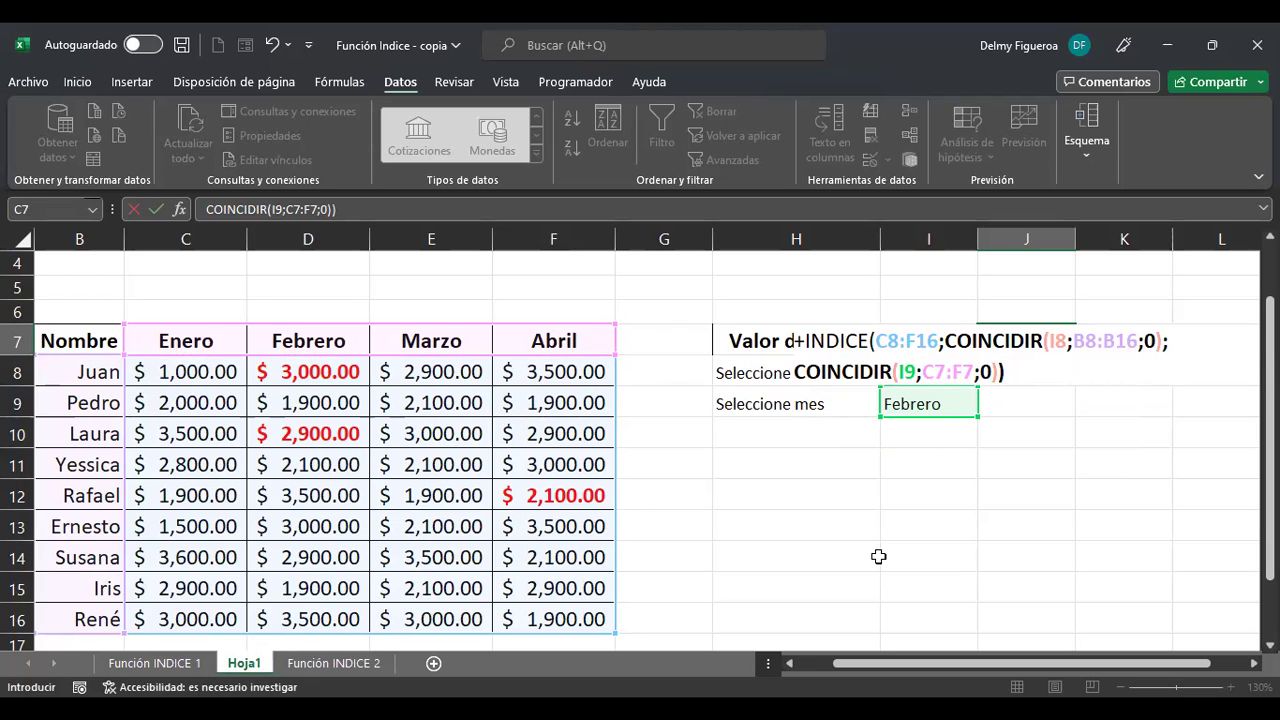
{"action": "key", "text": "Return"}
{"action": "key", "text": "Up"}
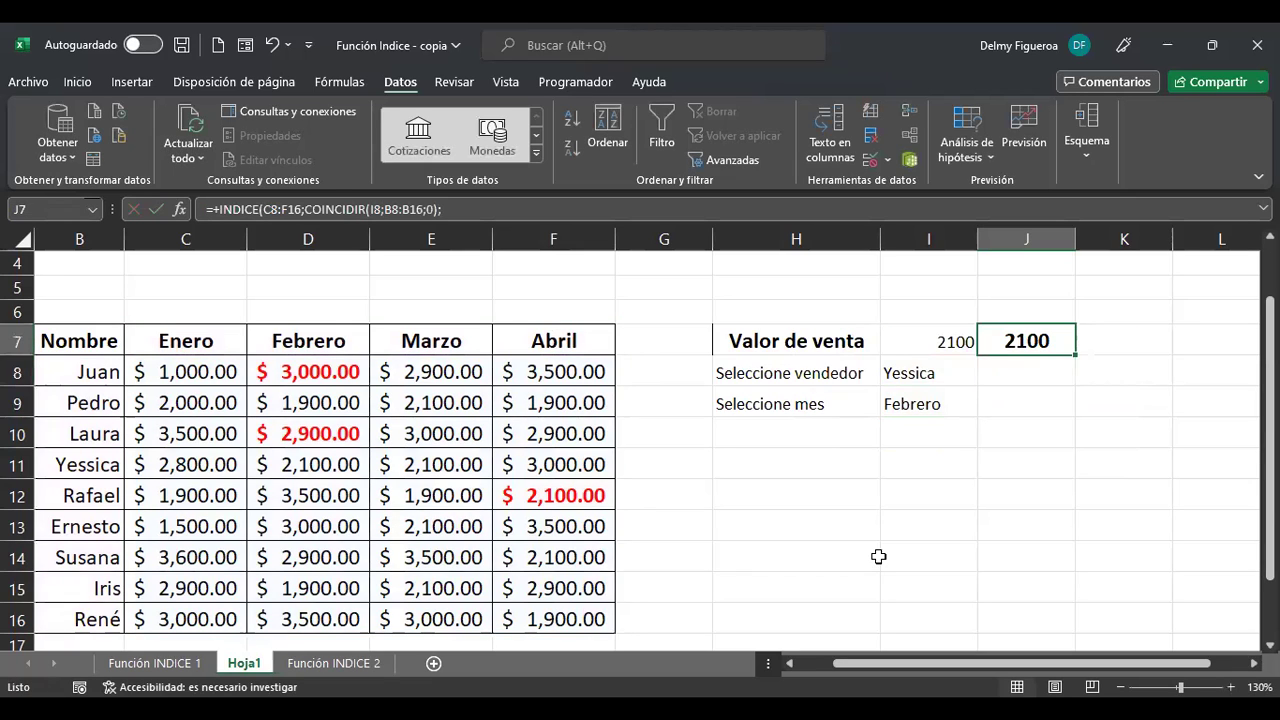
Step: Test both formulas by choosing the seller from row 15 in I8 and Abril in I9
{"action": "left_click", "coordinate": [936, 370]}
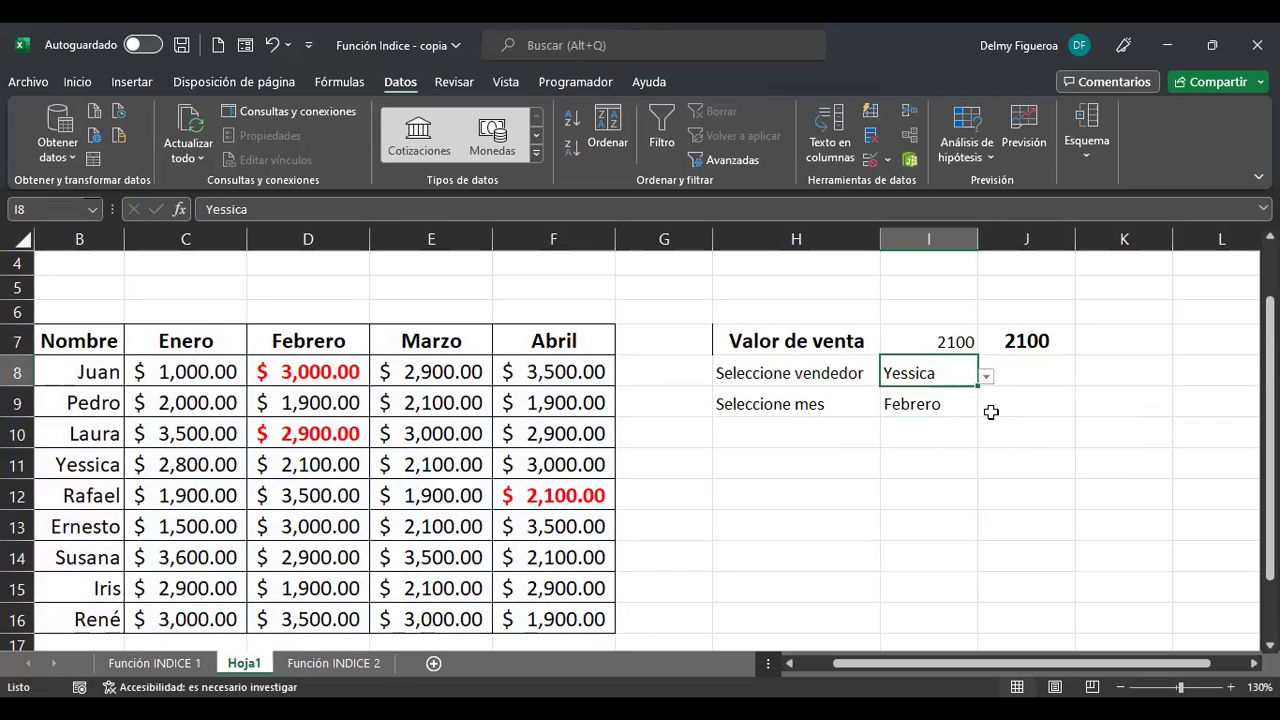
{"action": "left_click", "coordinate": [986, 378]}
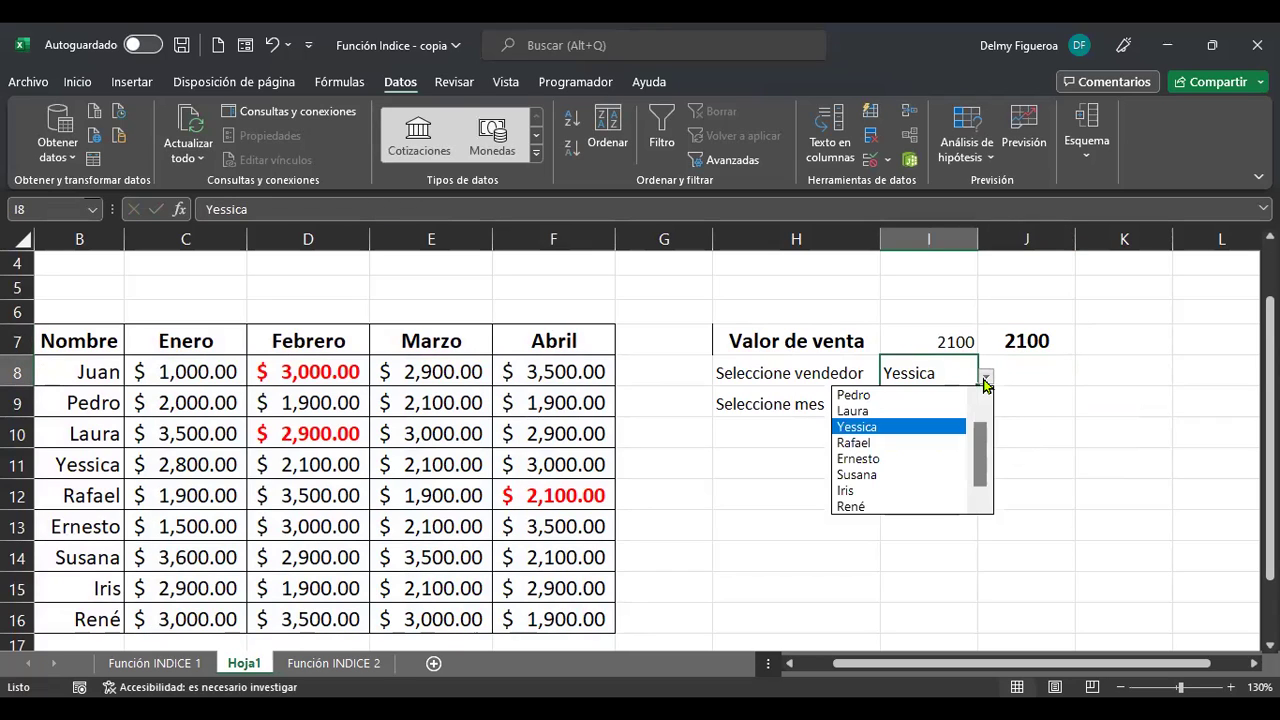
{"action": "left_click", "coordinate": [909, 494]}
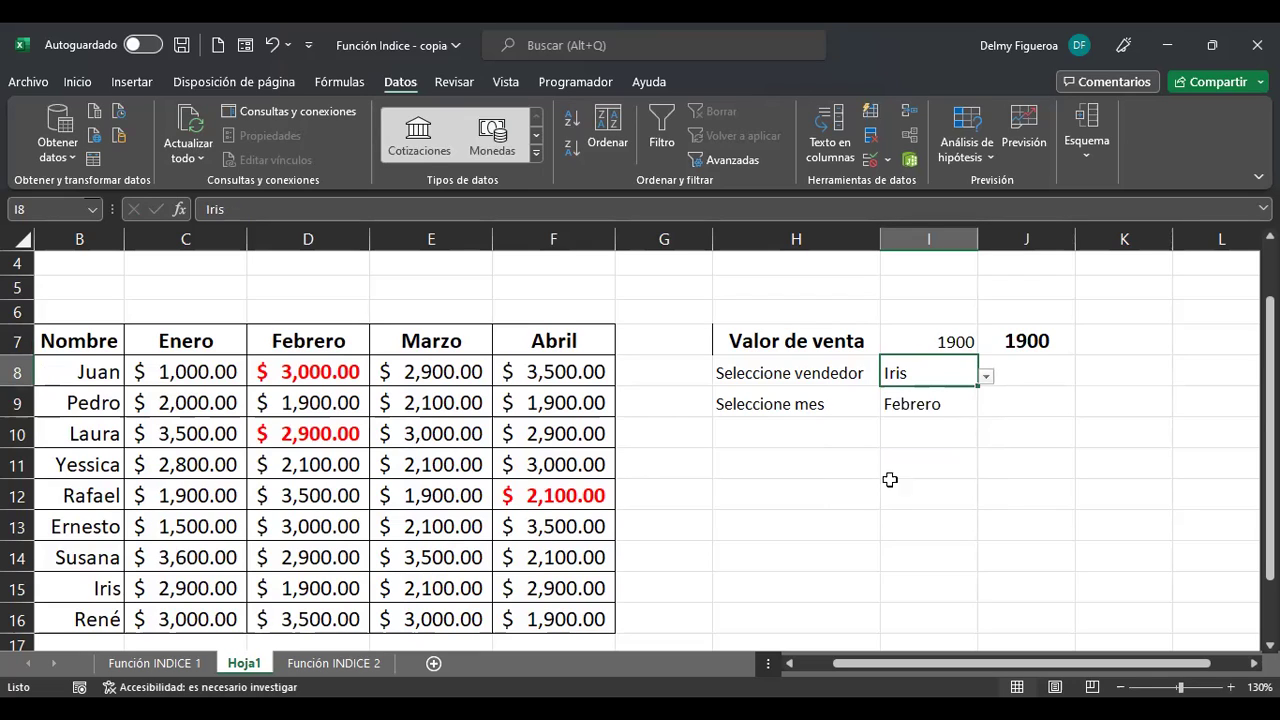
{"action": "left_click", "coordinate": [948, 403]}
{"action": "left_click", "coordinate": [986, 407]}
{"action": "left_click", "coordinate": [914, 468]}
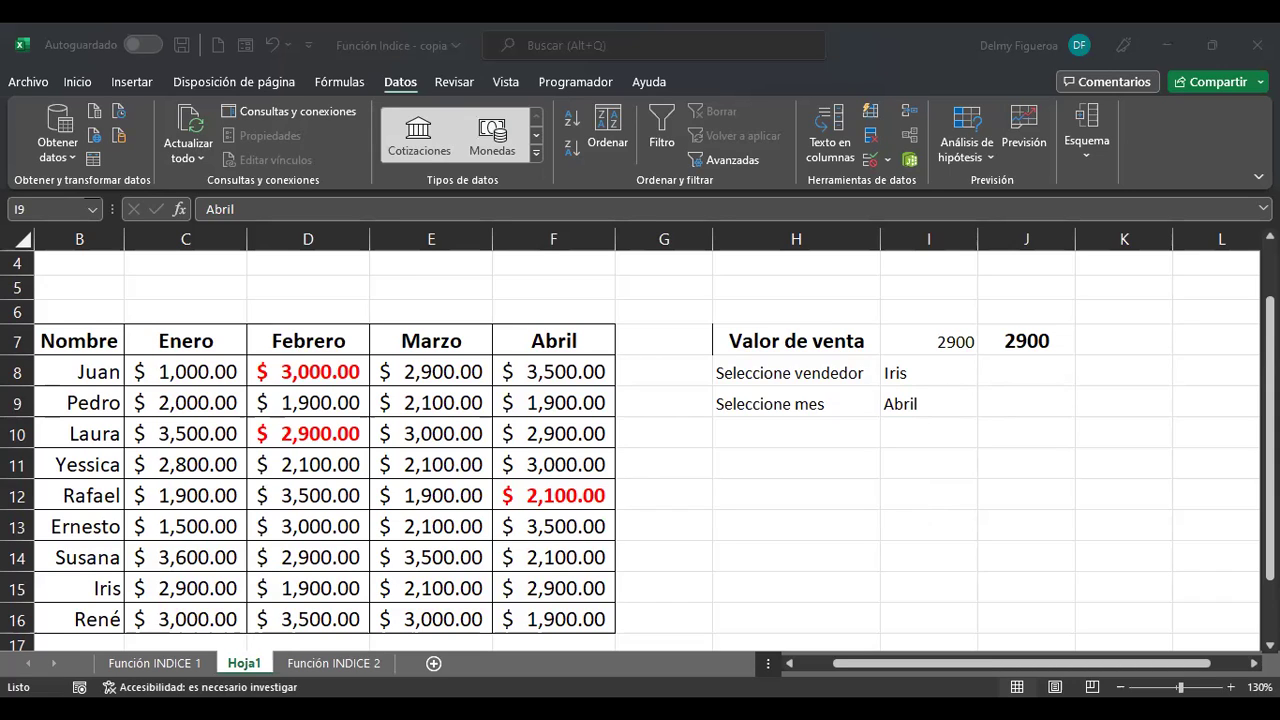
Step: Add a new worksheet after Hoja1 and enter the headers Producto in A1 and Precio in B1
{"action": "key", "text": "alt+Tab"}
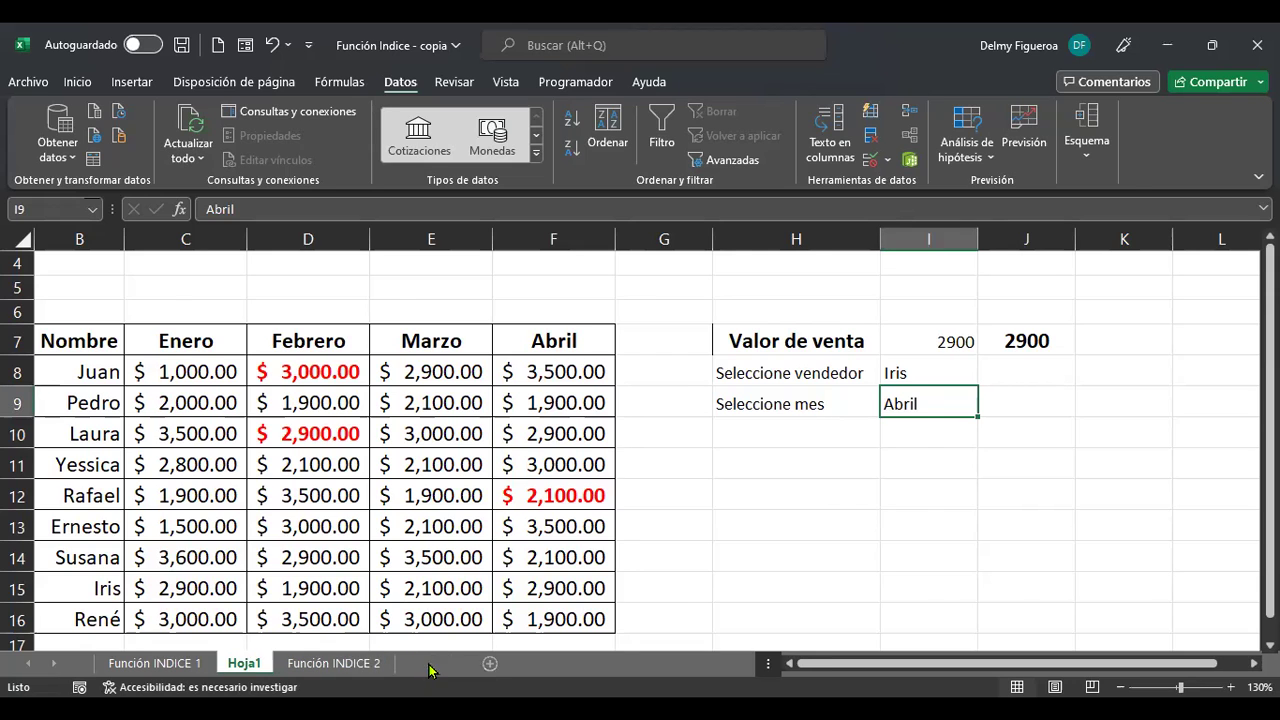
{"action": "left_click", "coordinate": [433, 663]}
{"action": "scroll", "coordinate": [434, 536], "scroll_direction": "up", "scroll_amount": 5}
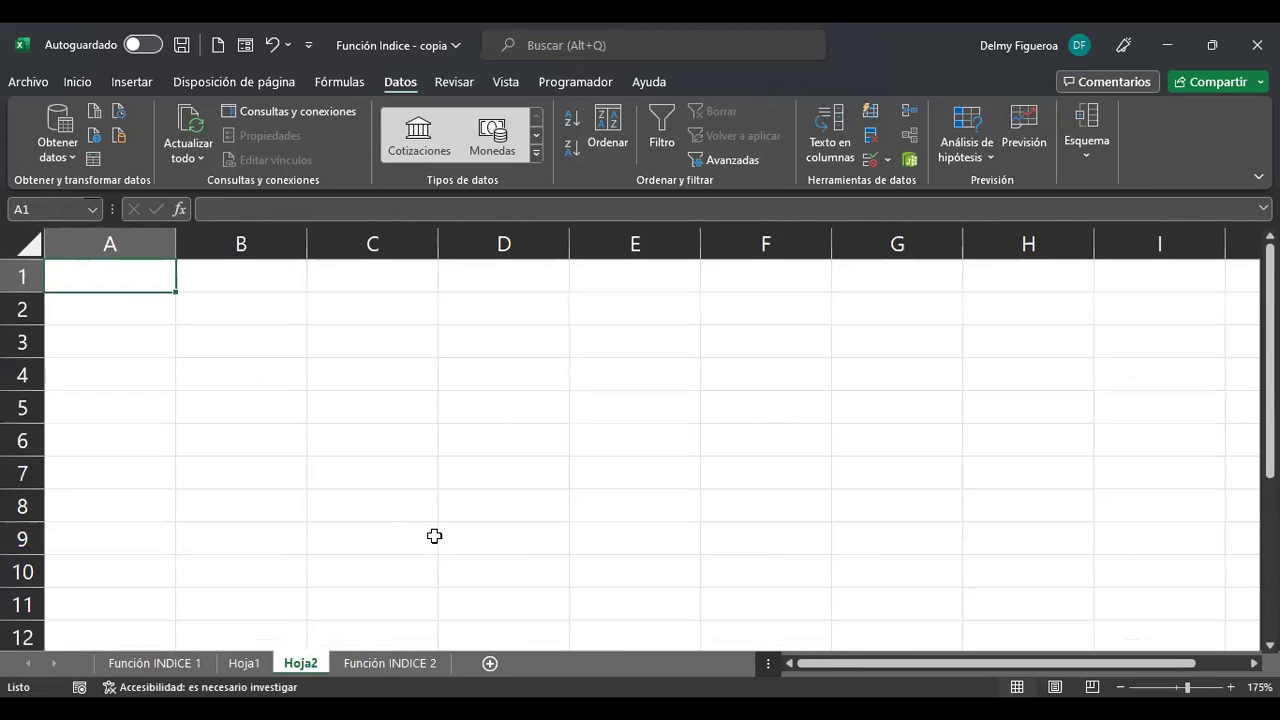
{"action": "type", "text": "Producto"}
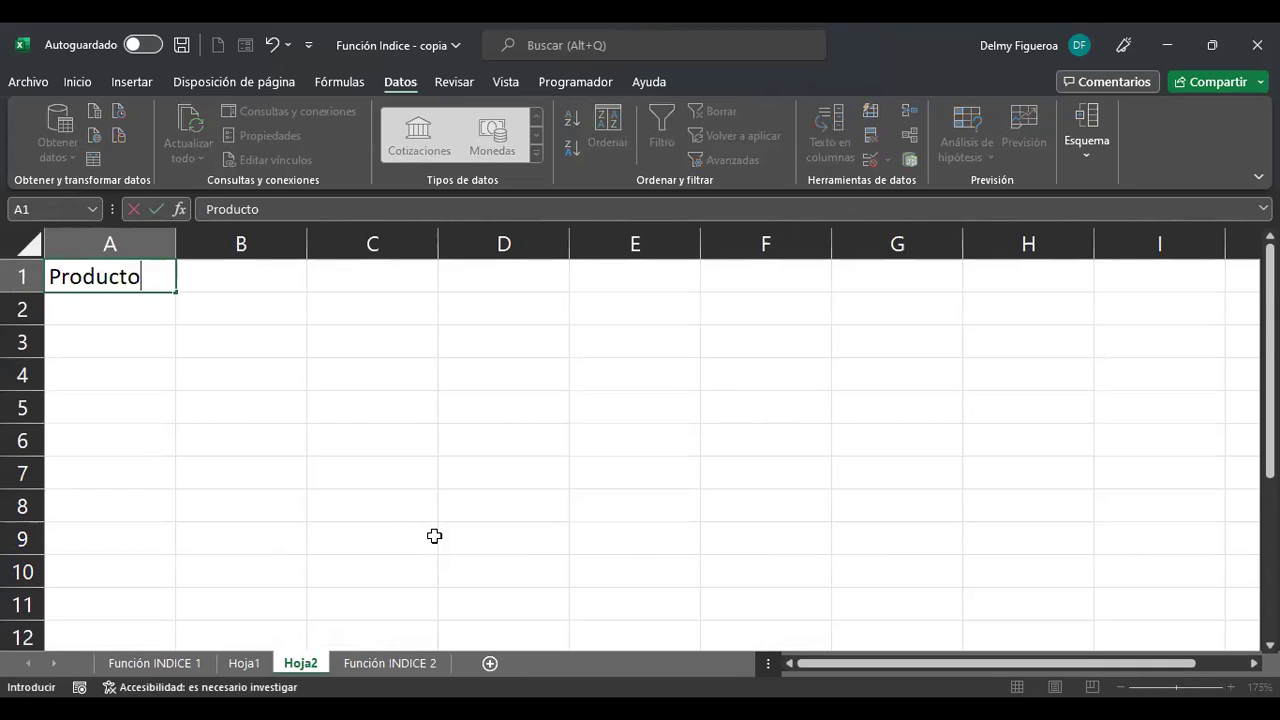
{"action": "key", "text": "Return"}
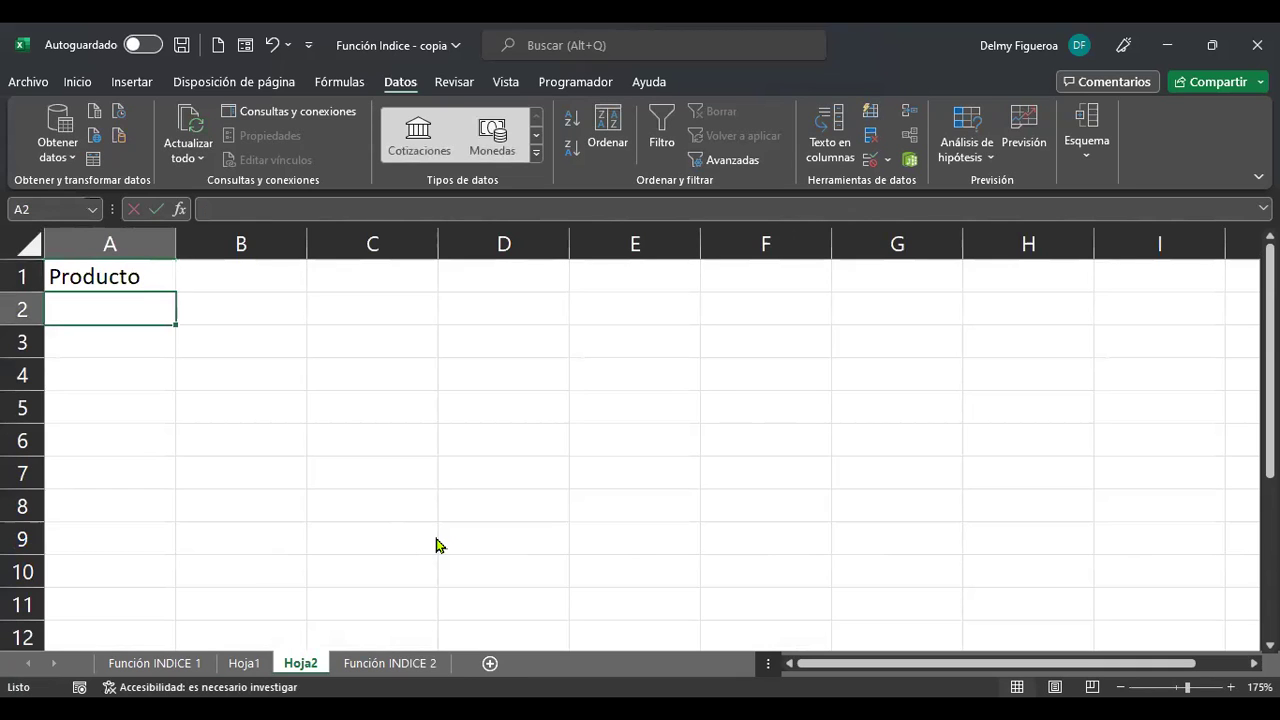
{"action": "key", "text": "Up"}
{"action": "key", "text": "Right"}
{"action": "type", "text": "Precio"}
{"action": "key", "text": "Return"}
{"action": "key", "text": "Left"}
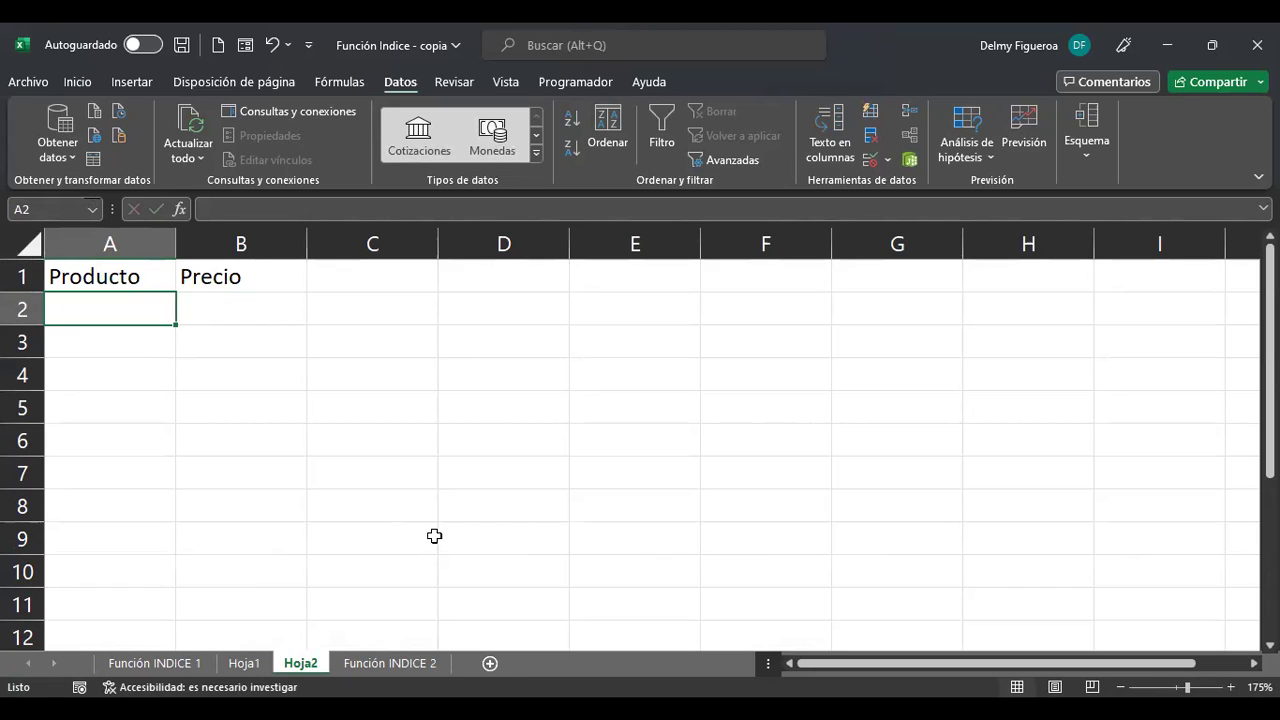
Step: Enter Prod 1 in A2 and Prod 2 in A3 under the Producto header
{"action": "type", "text": "Prod 1"}
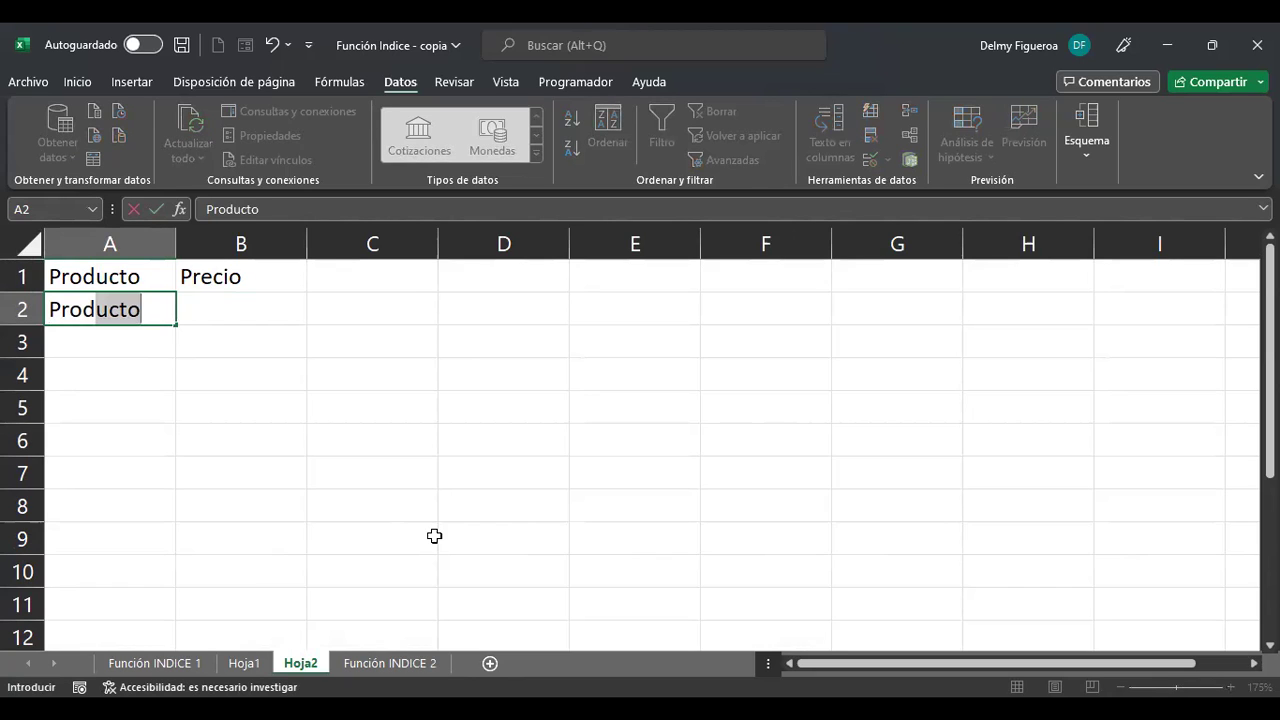
{"action": "key", "text": "Return"}
{"action": "key", "text": "Up"}
{"action": "key", "text": "Down"}
{"action": "key", "text": "F2"}
{"action": "type", "text": "Prod 2"}
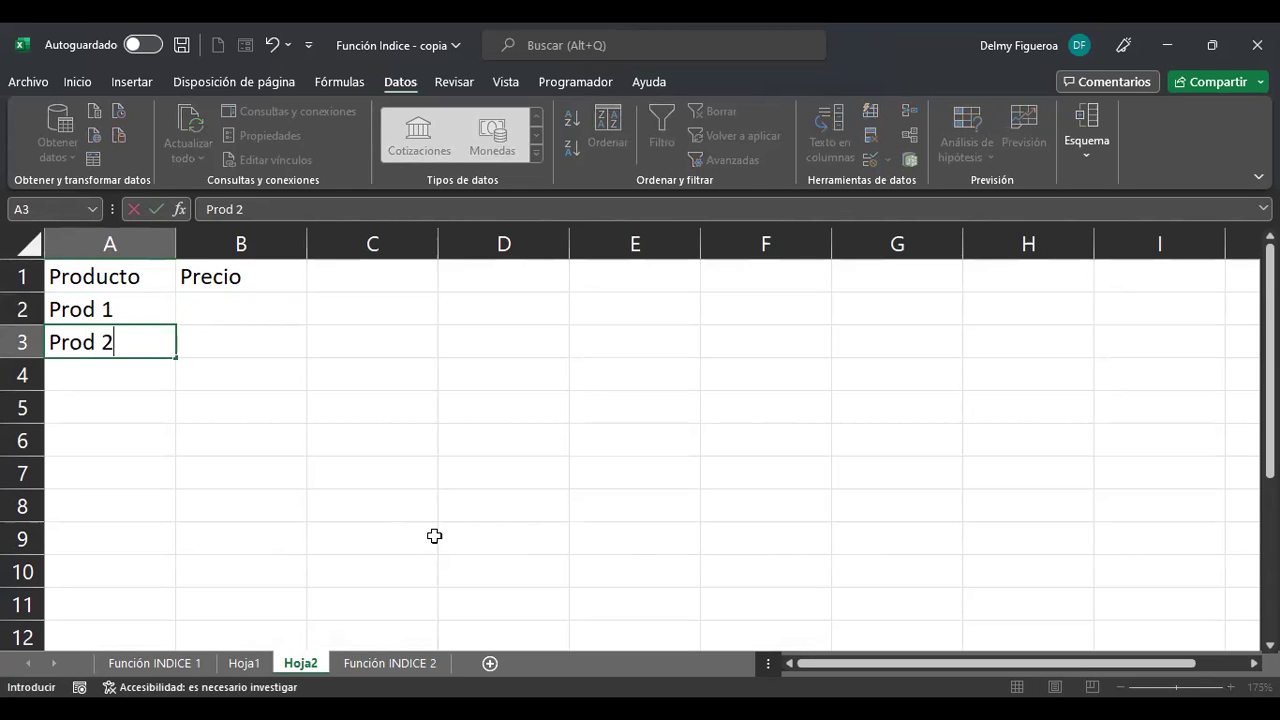
{"action": "key", "text": "Return"}
Step: Extend the product series from A2:A3 down to Prod 10 in A11
{"action": "key", "text": "Up"}
{"action": "key", "text": "Up"}
{"action": "key", "text": "Up"}
{"action": "key", "text": "Down"}
{"action": "key", "text": "shift+Down"}
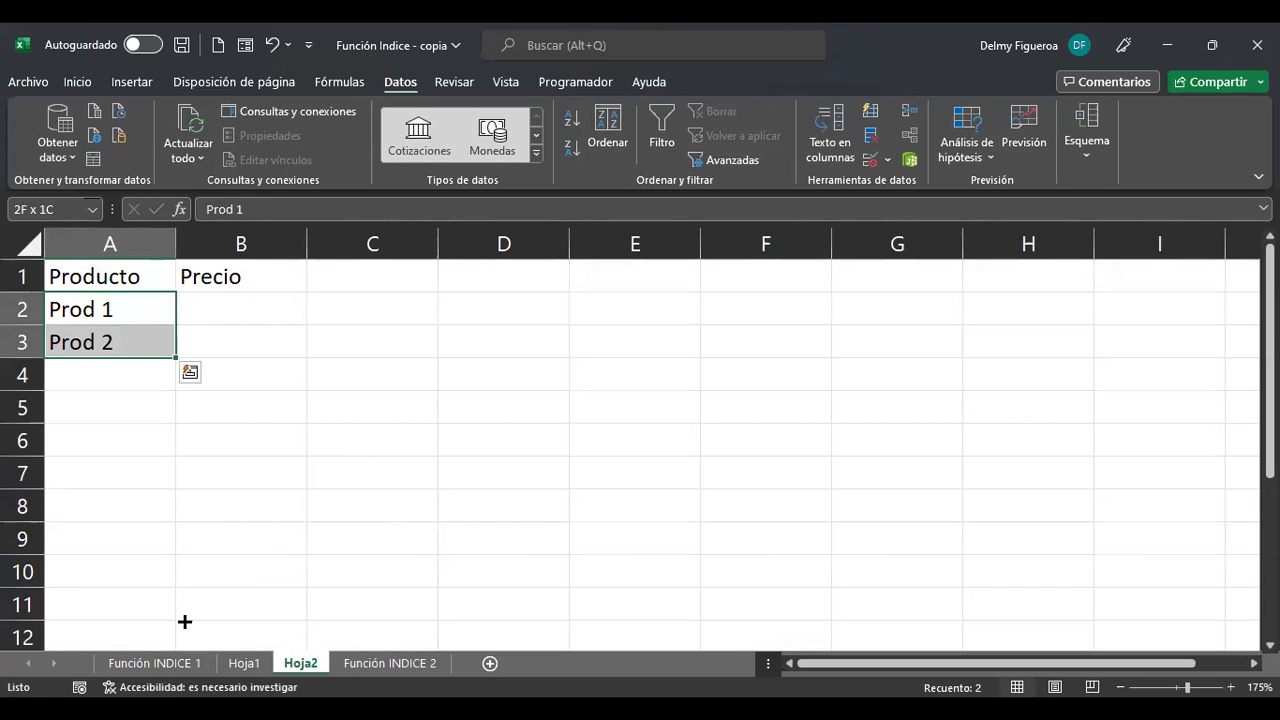
{"action": "left_click_drag", "start_coordinate": [176, 357], "coordinate": [184, 622]}
Step: Enter =+ALEATORIO.ENTRE(1;3) in B2 and fill it down to B11 to generate random prices
{"action": "left_click", "coordinate": [260, 314]}
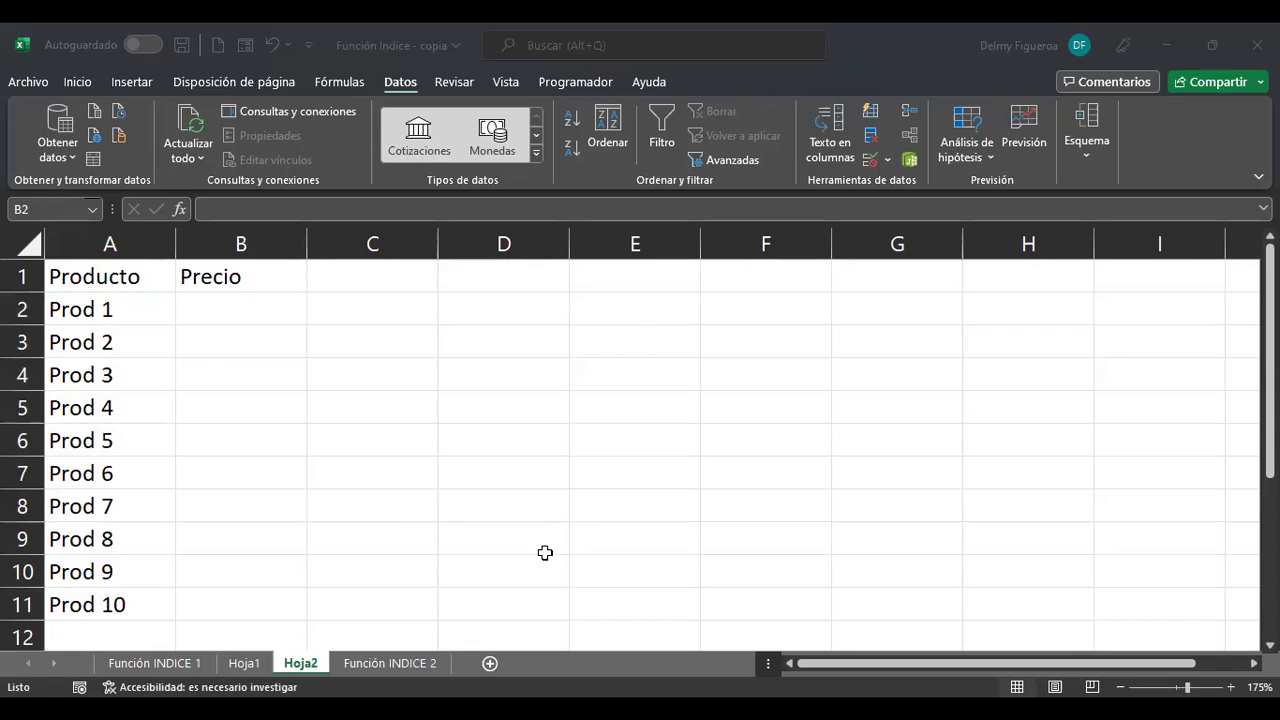
{"action": "type", "text": "+ale"}
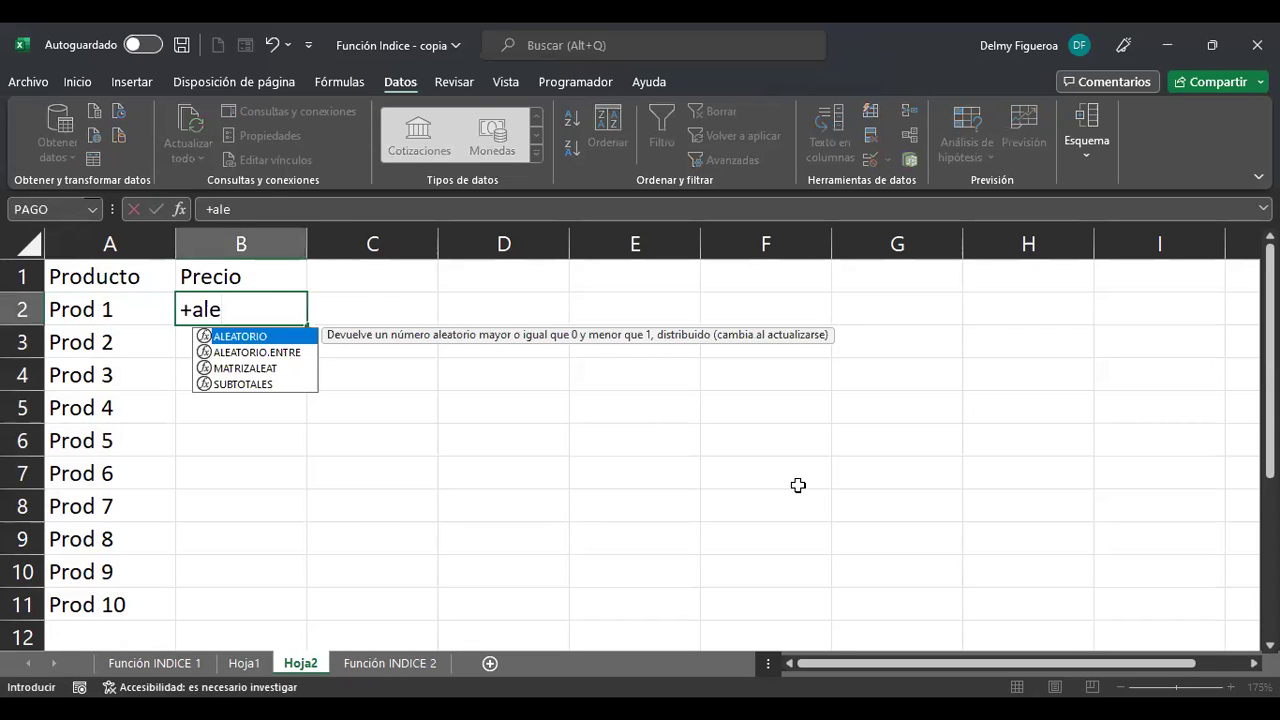
{"action": "key", "text": "Down"}
{"action": "key", "text": "Tab"}
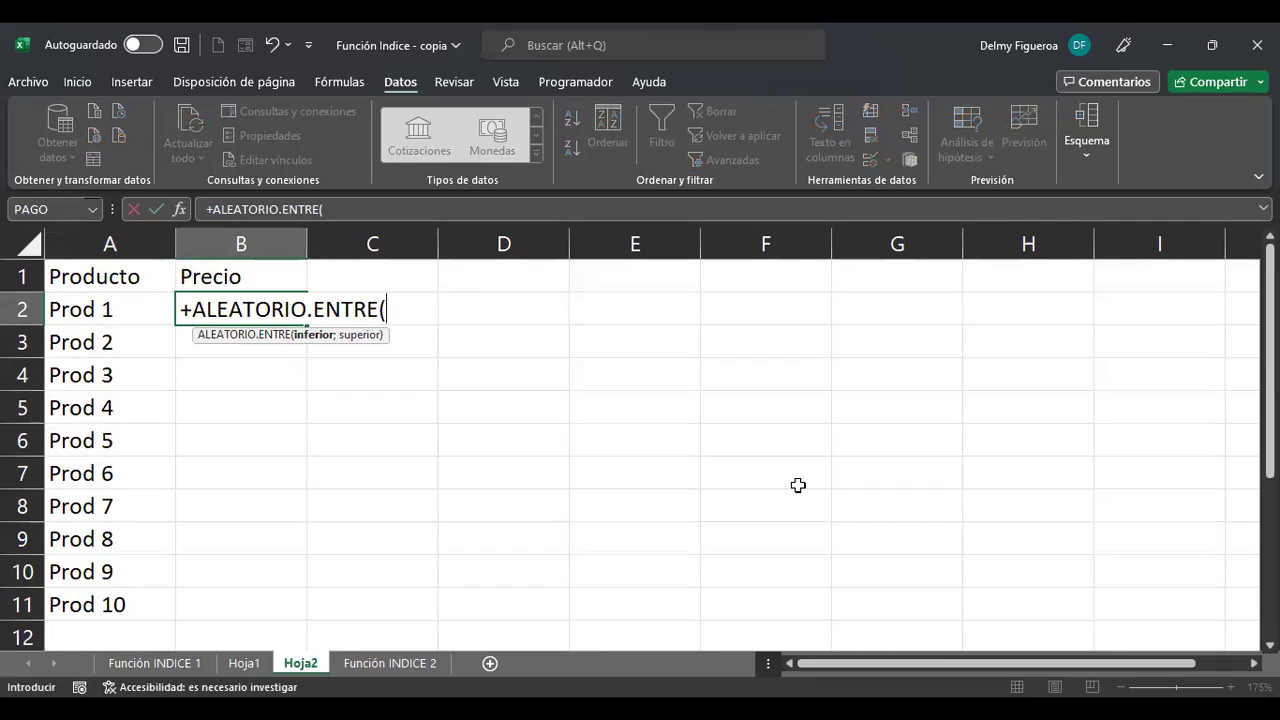
{"action": "type", "text": "1;3"}
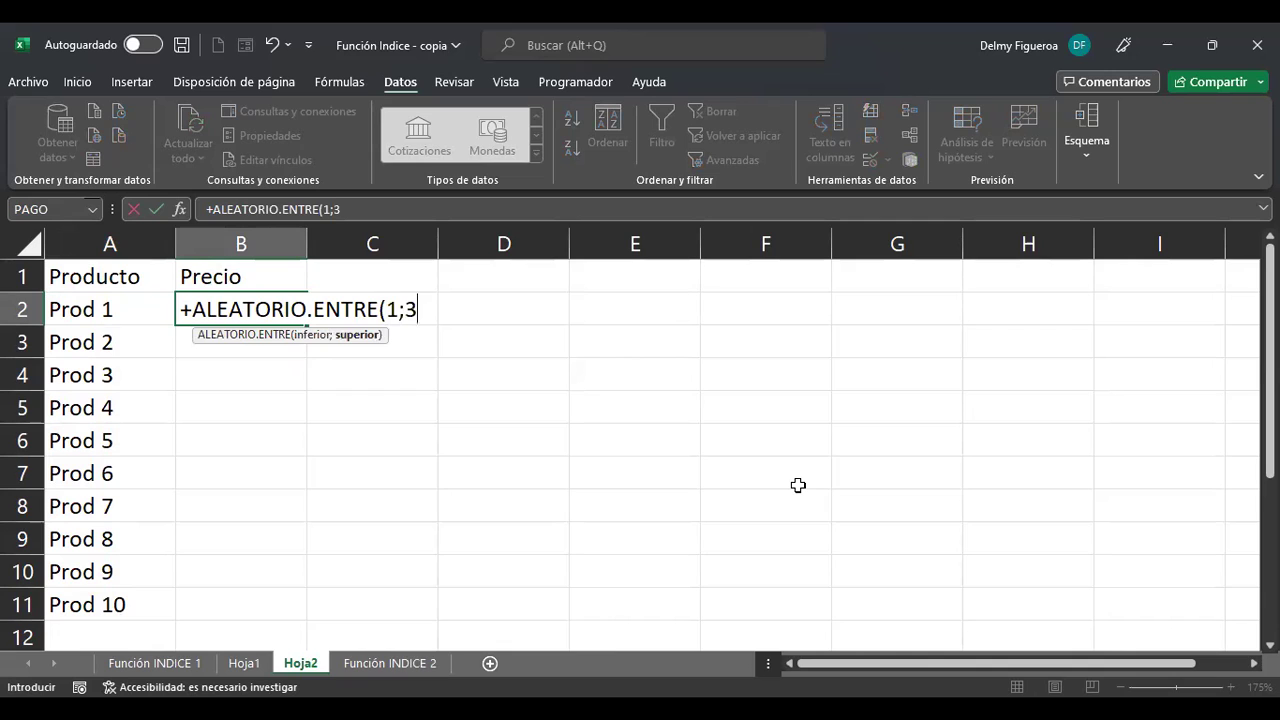
{"action": "key", "text": "ctrl+Return"}
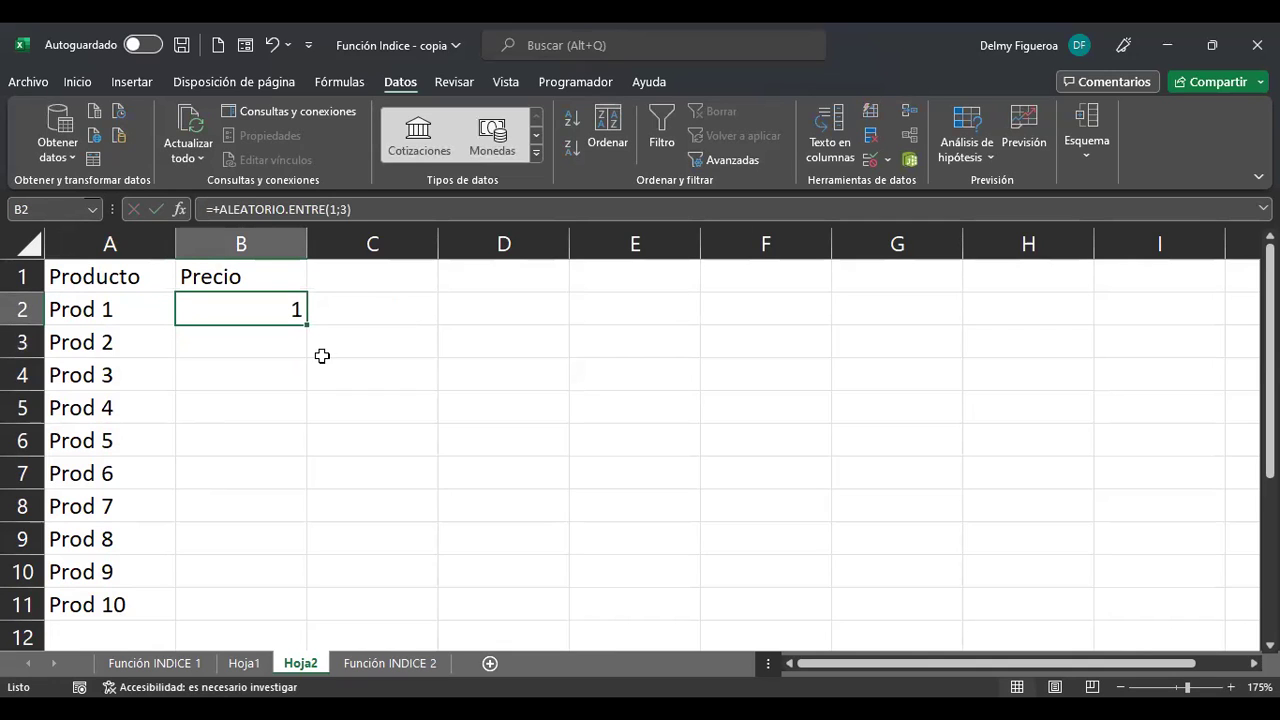
{"action": "left_click_drag", "start_coordinate": [306, 325], "coordinate": [289, 612]}
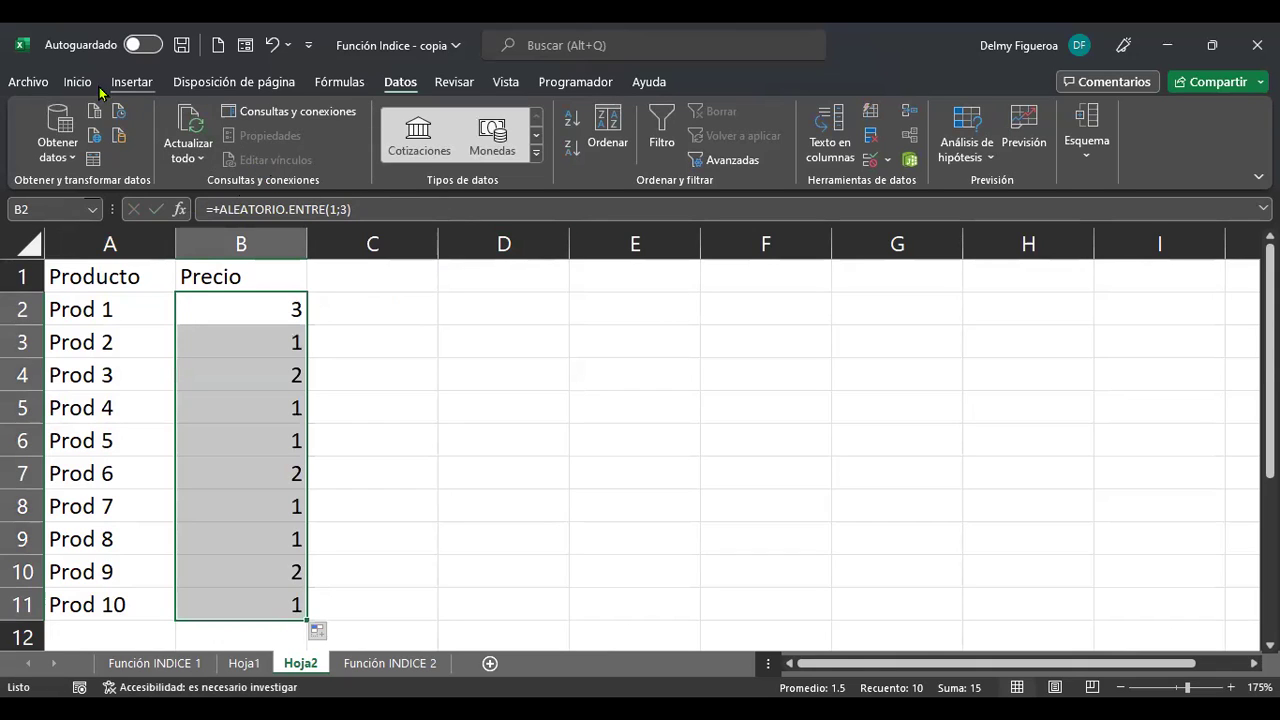
Step: Replace the random formulas in B2:B11 with their fixed values
{"action": "key", "text": "ctrl+c"}
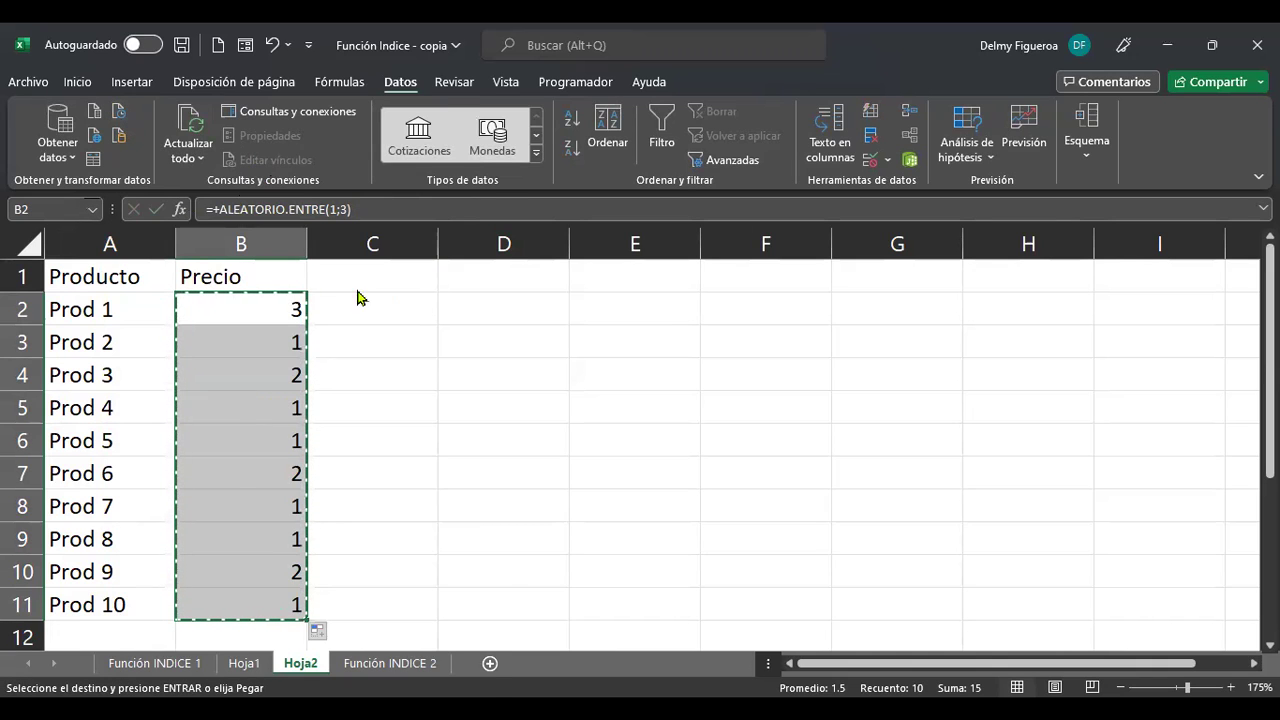
{"action": "right_click", "coordinate": [292, 296]}
{"action": "left_click", "coordinate": [363, 272]}
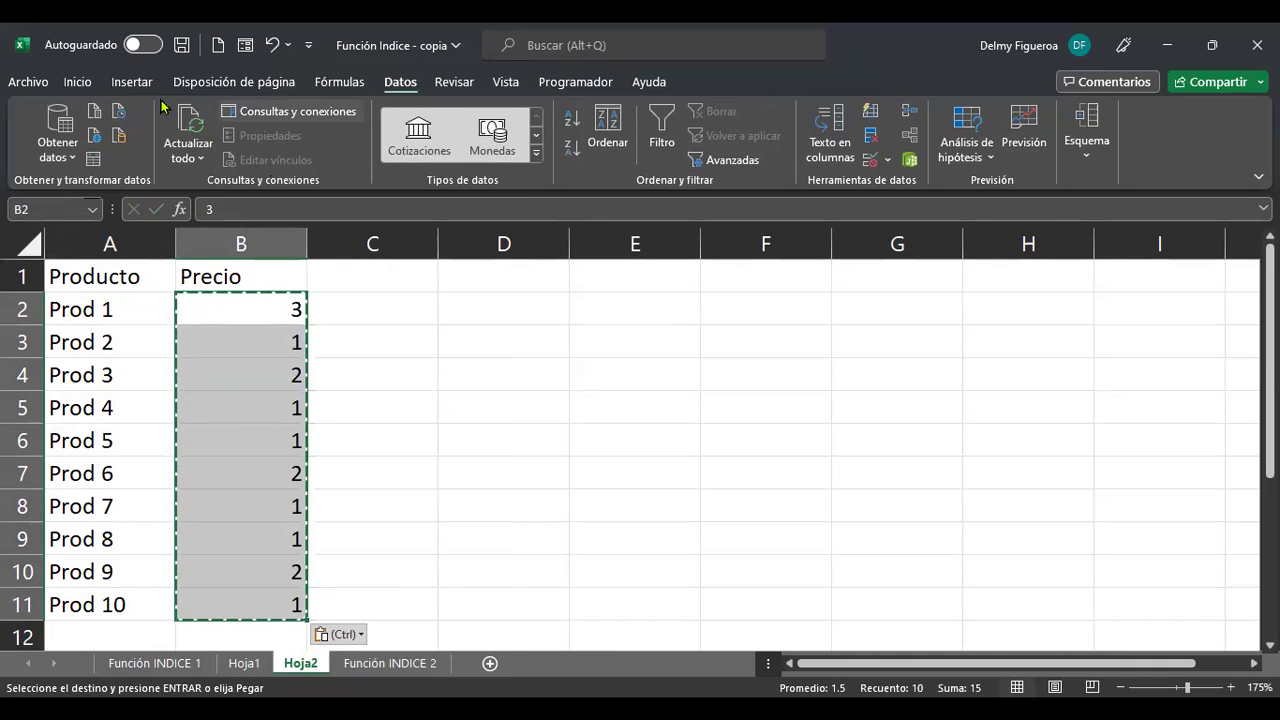
Step: Center the prices in B2:B11 and apply the accounting number format with the dollar symbol
{"action": "left_click", "coordinate": [77, 82]}
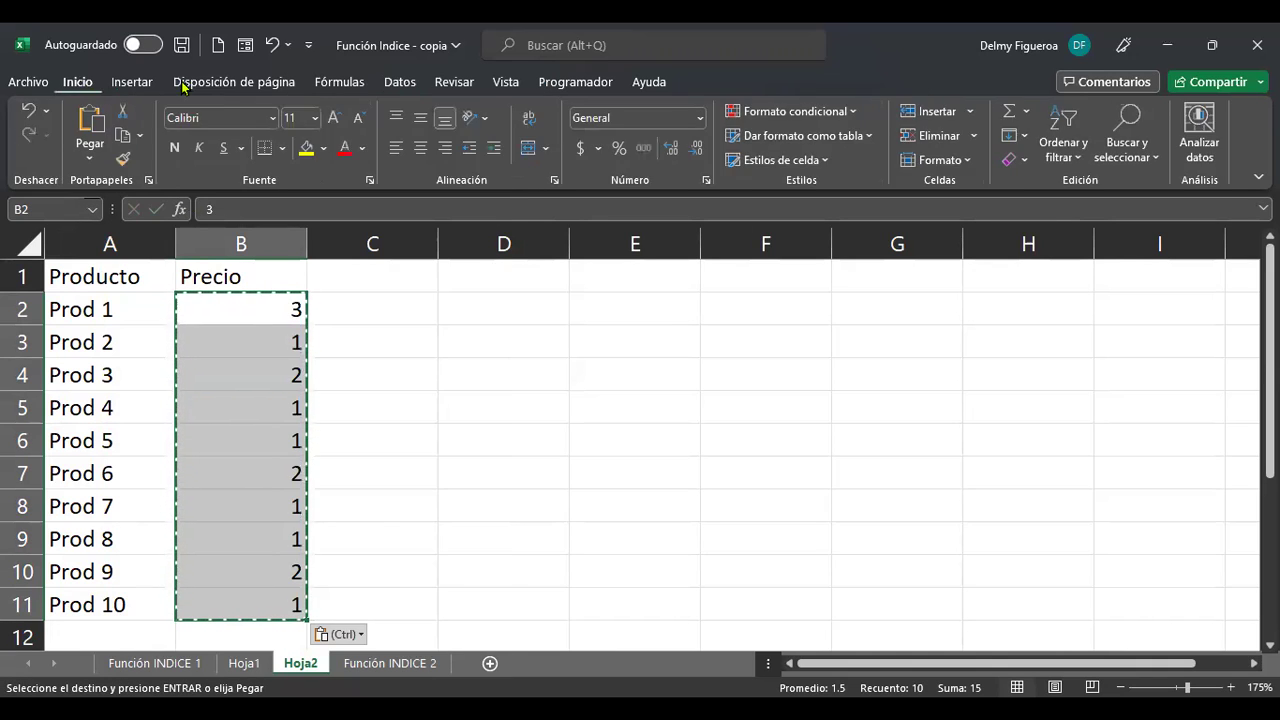
{"action": "left_click", "coordinate": [421, 147]}
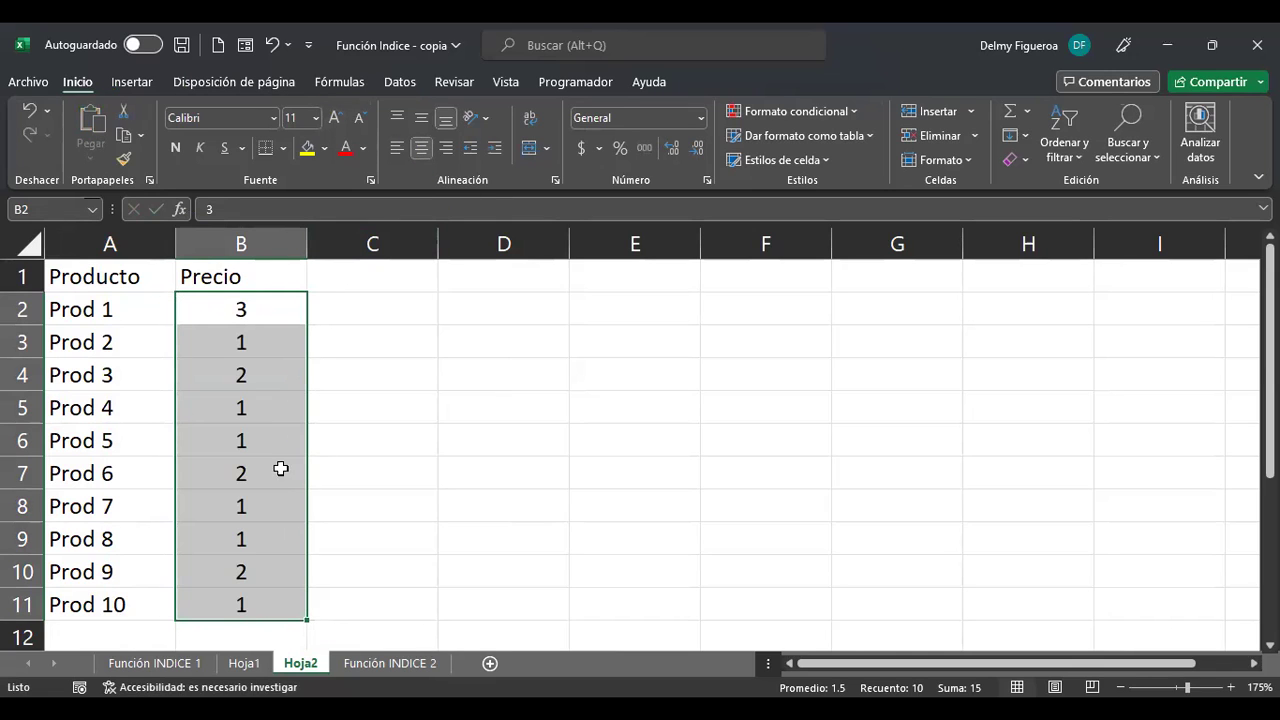
{"action": "left_click", "coordinate": [580, 147]}
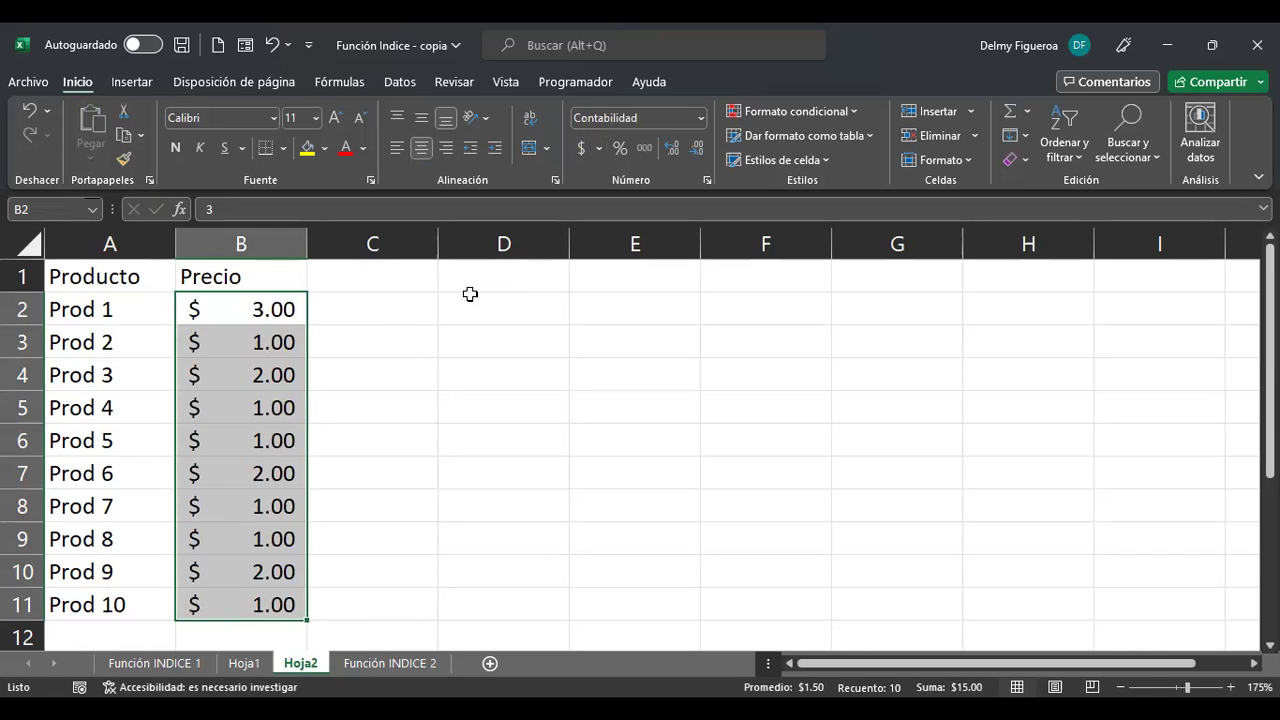
Step: Label D1 Seleccione producto and D2 Precio, and fit column D's width to its text
{"action": "left_click", "coordinate": [505, 308]}
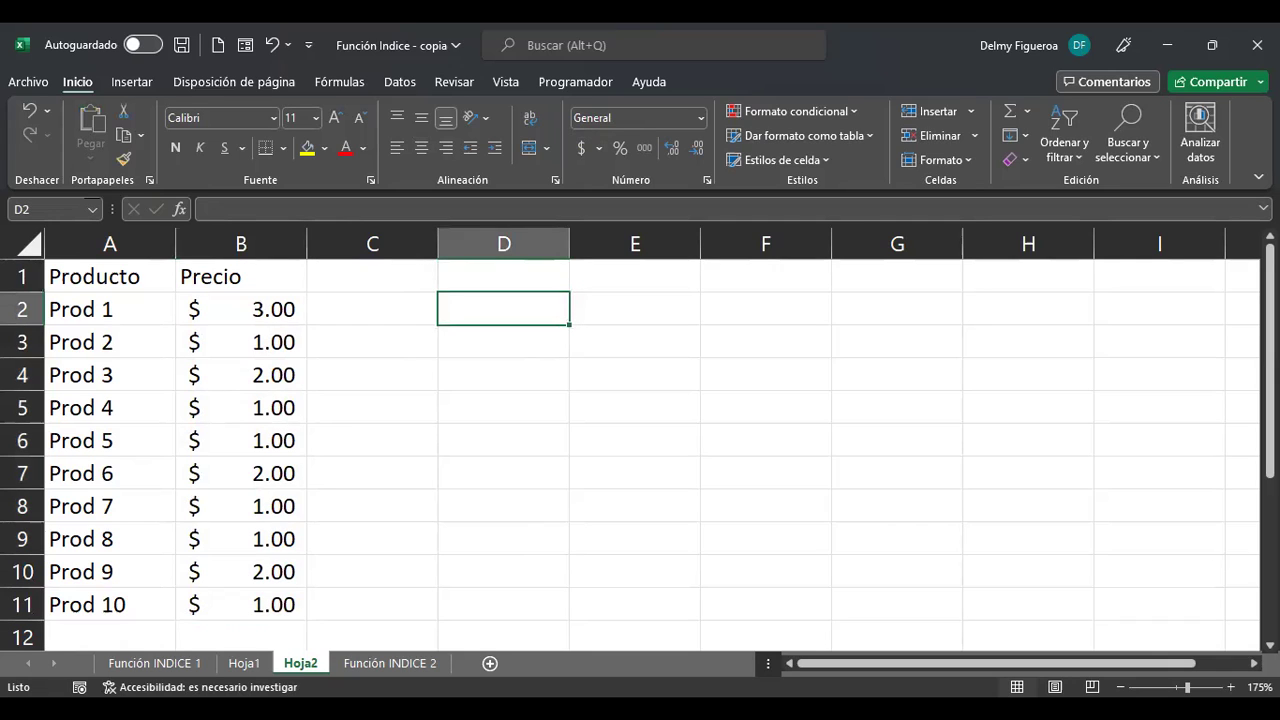
{"action": "key", "text": "Up"}
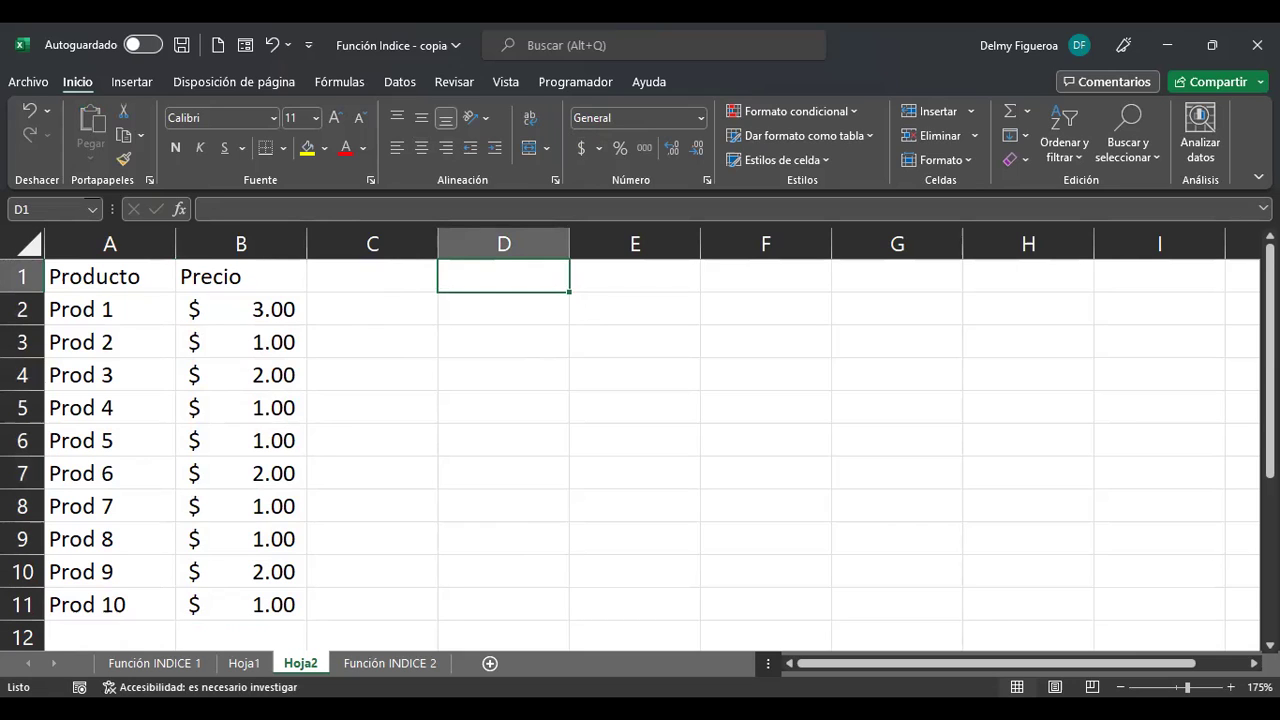
{"action": "type", "text": "Sle"}
{"action": "key", "text": "BackSpace"}
{"action": "key", "text": "BackSpace"}
{"action": "type", "text": "e"}
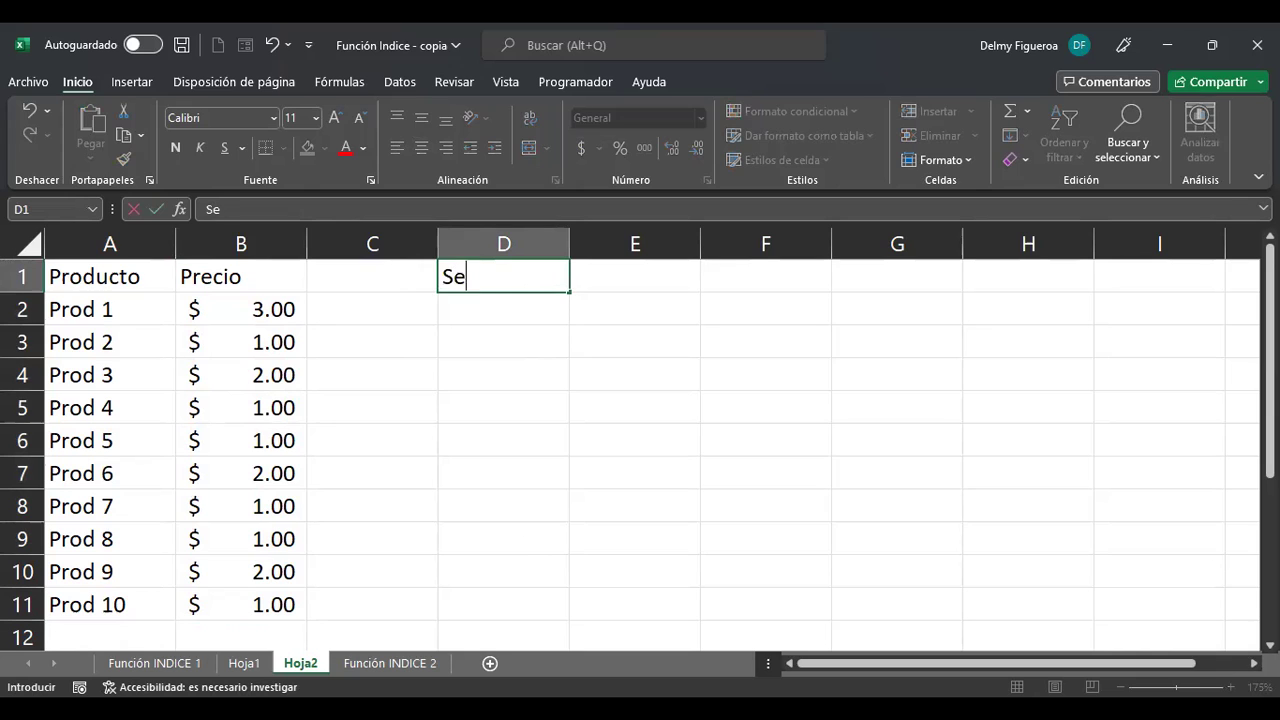
{"action": "type", "text": "leccione producto"}
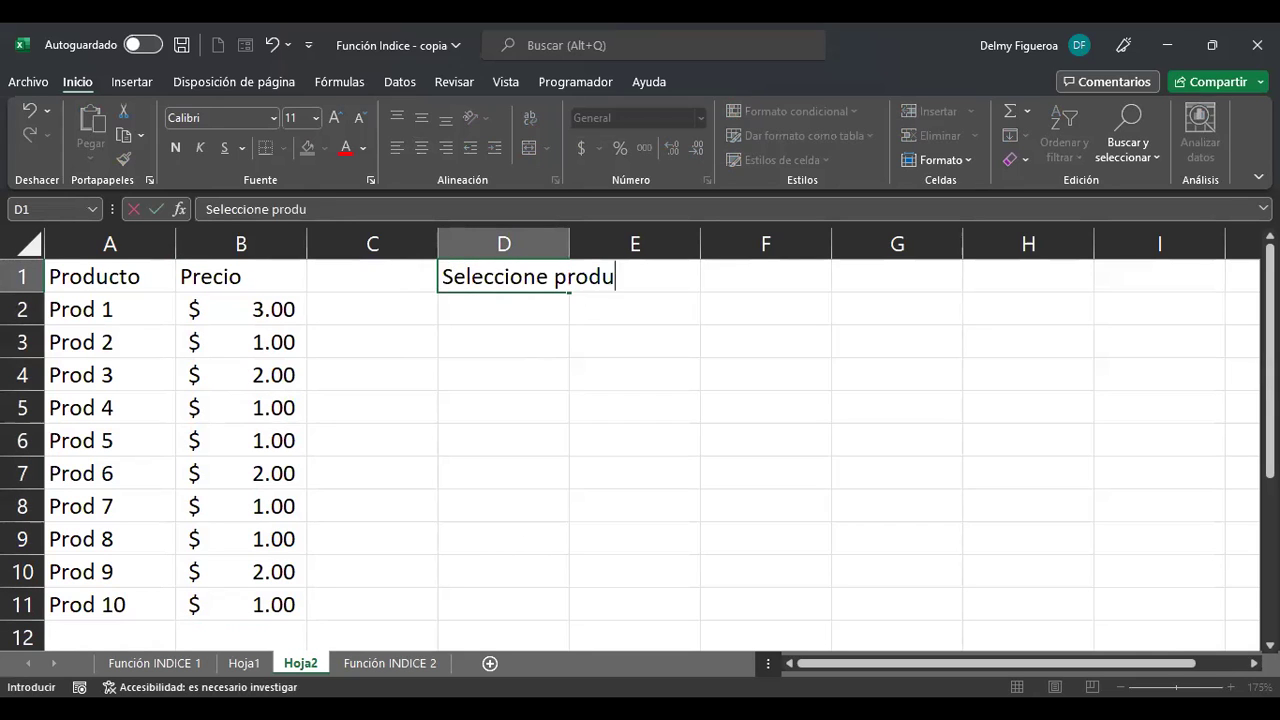
{"action": "key", "text": "Return"}
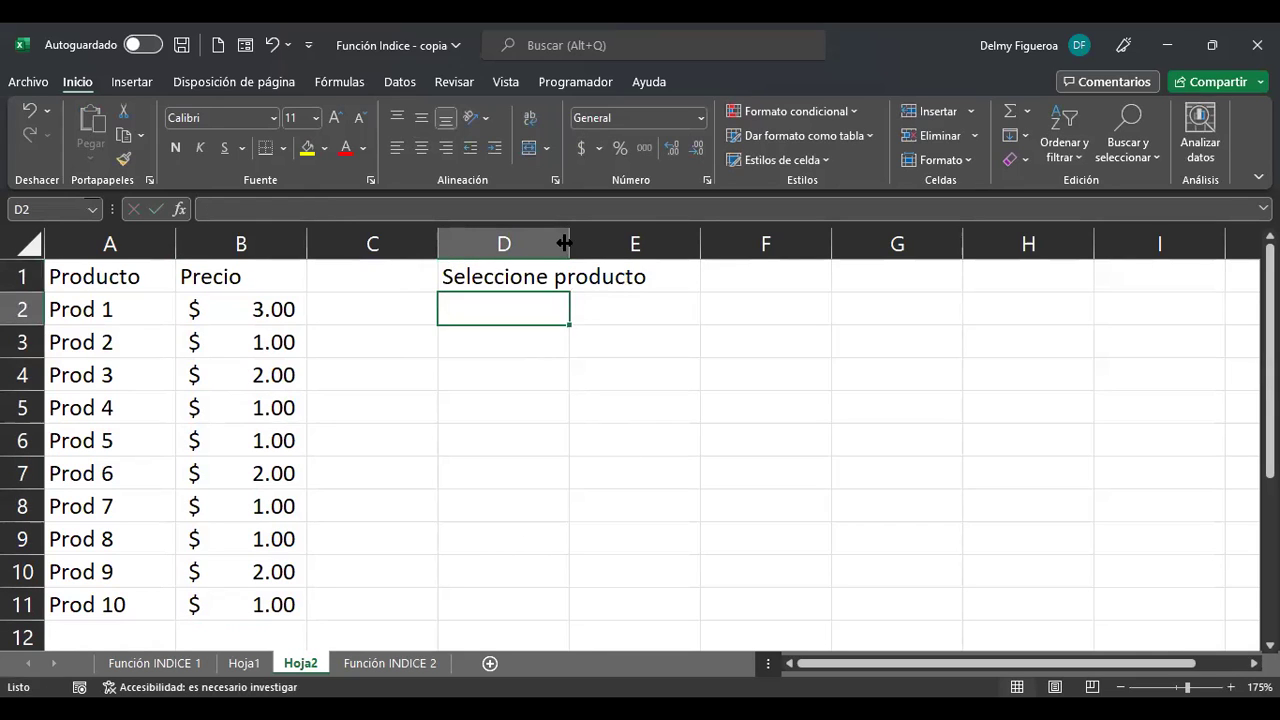
{"action": "double_click", "coordinate": [568, 242]}
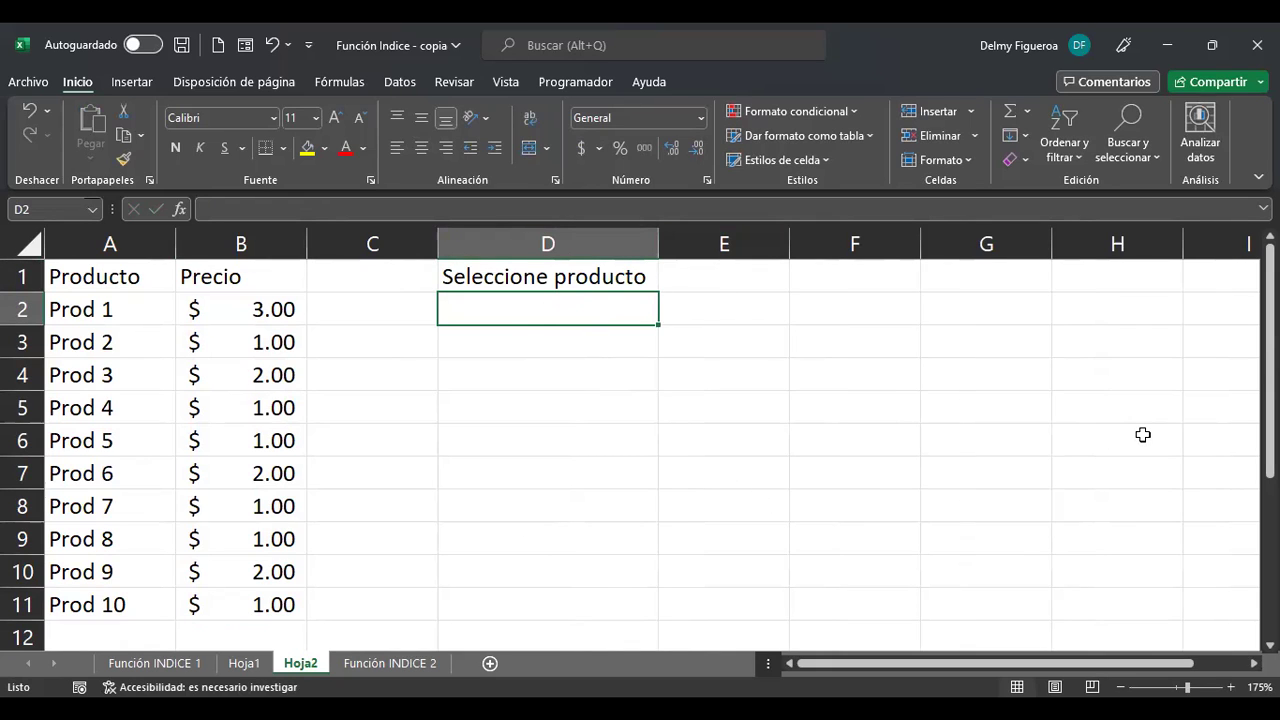
{"action": "type", "text": "Precio"}
{"action": "key", "text": "Return"}
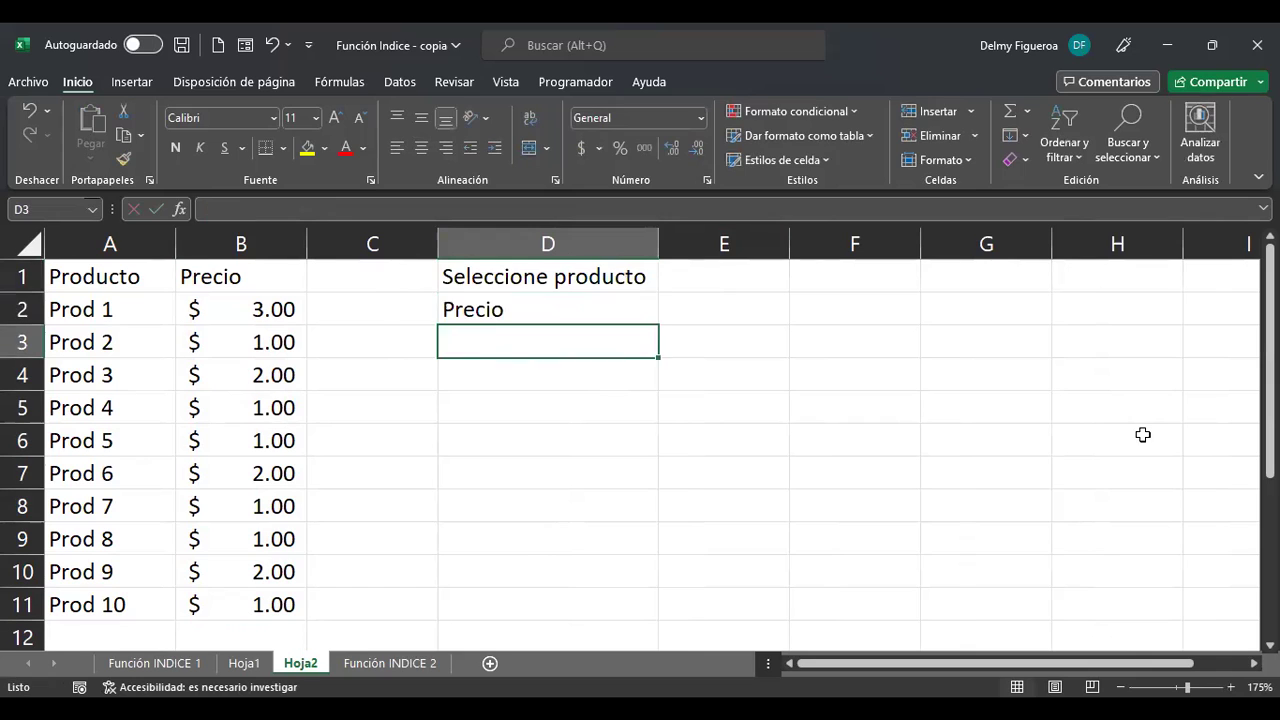
Step: Add list data validation to E1 with =$A$2:$A$11 as the source and check its drop-down options
{"action": "left_click", "coordinate": [697, 283]}
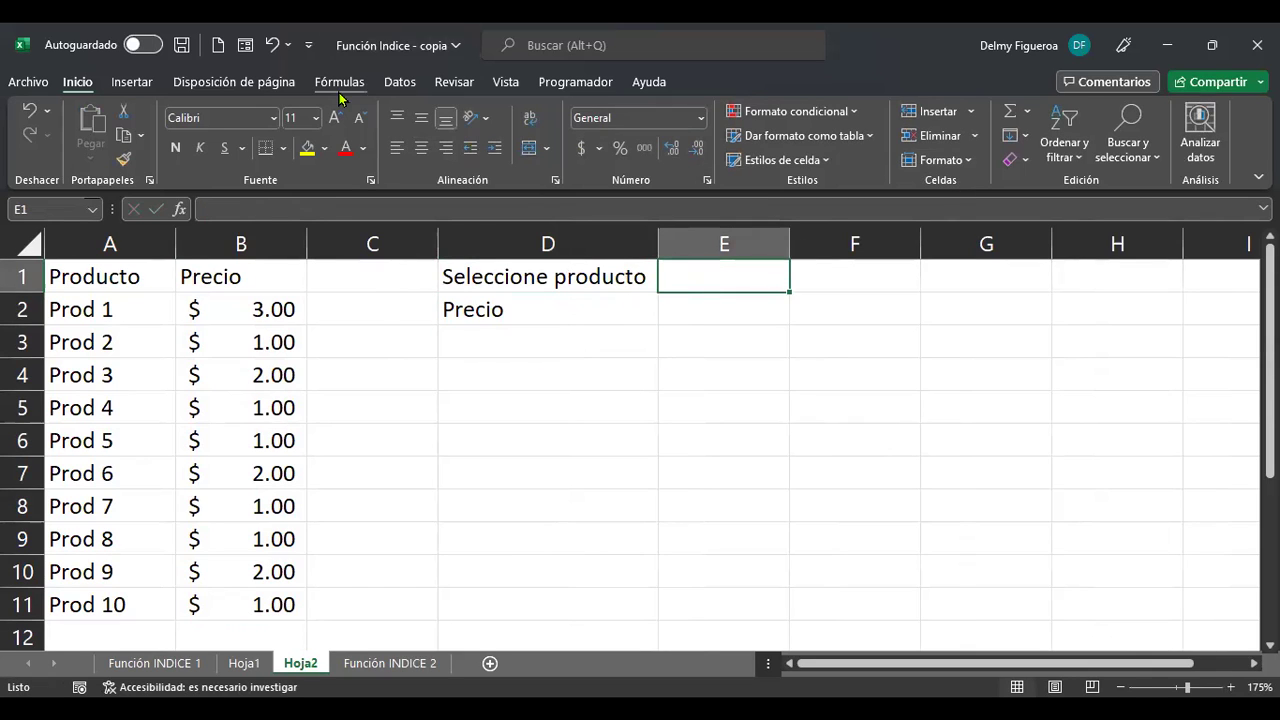
{"action": "left_click", "coordinate": [400, 81]}
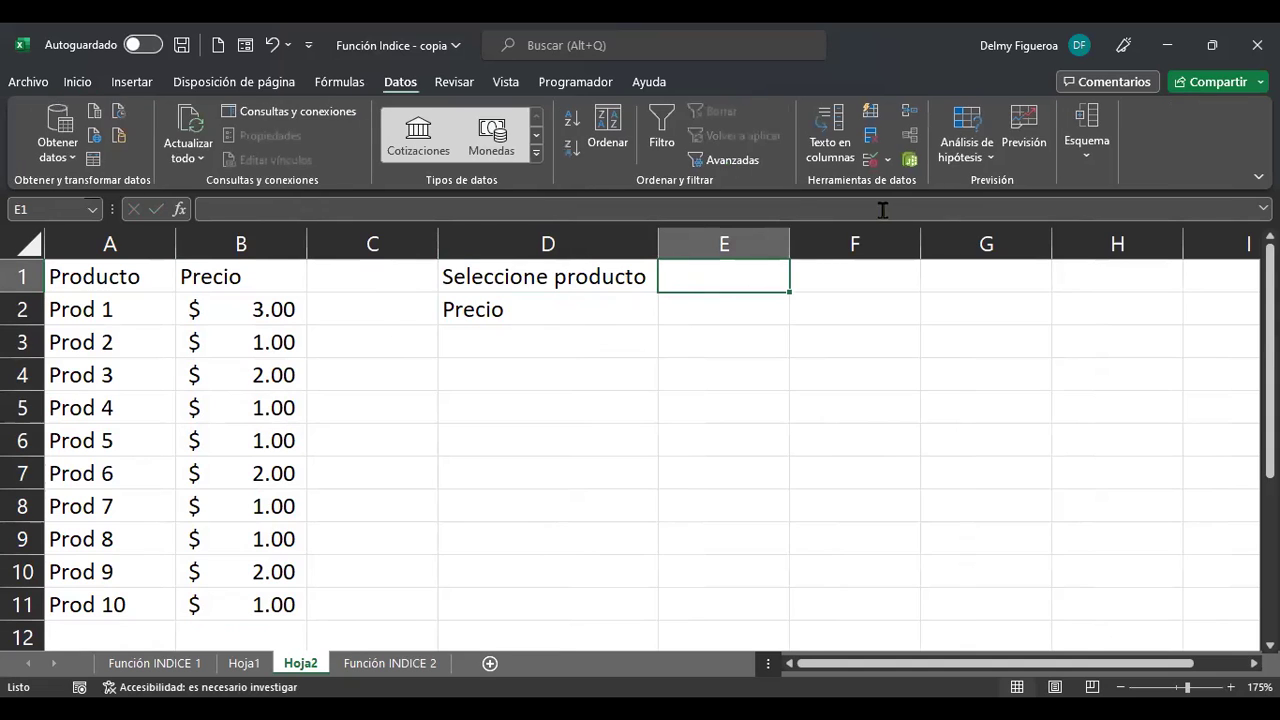
{"action": "left_click", "coordinate": [873, 160]}
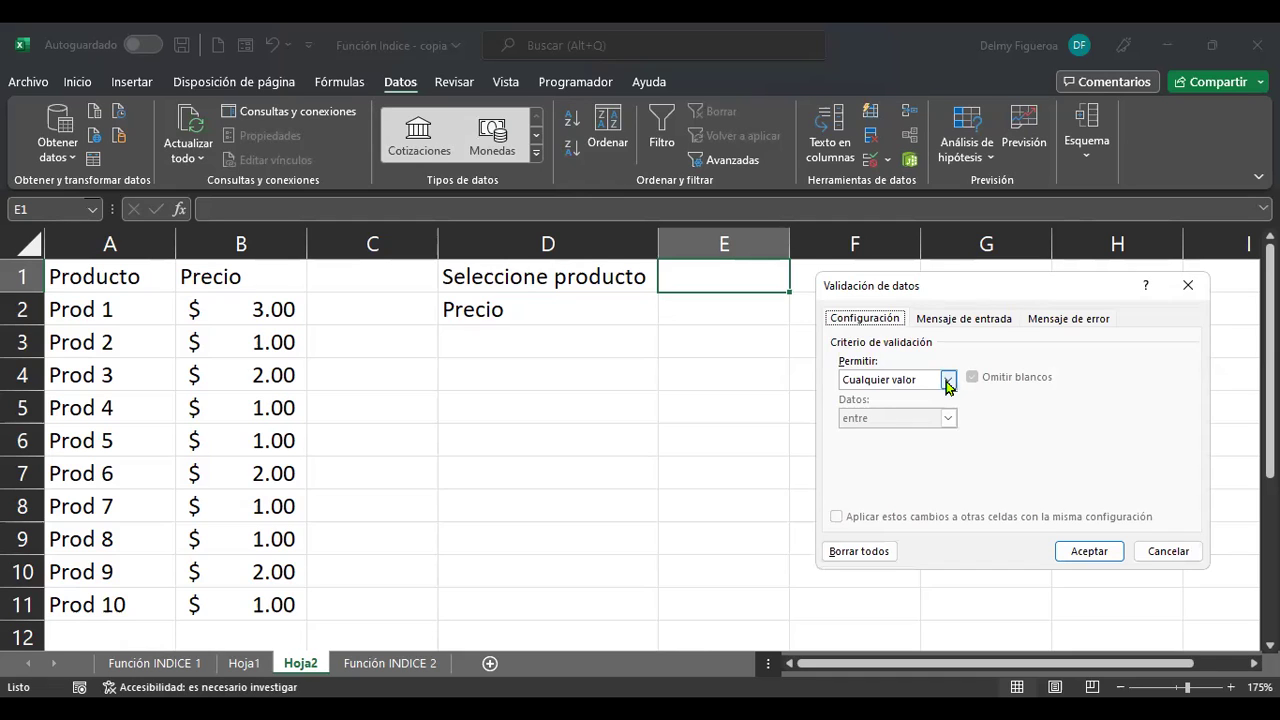
{"action": "left_click", "coordinate": [948, 380]}
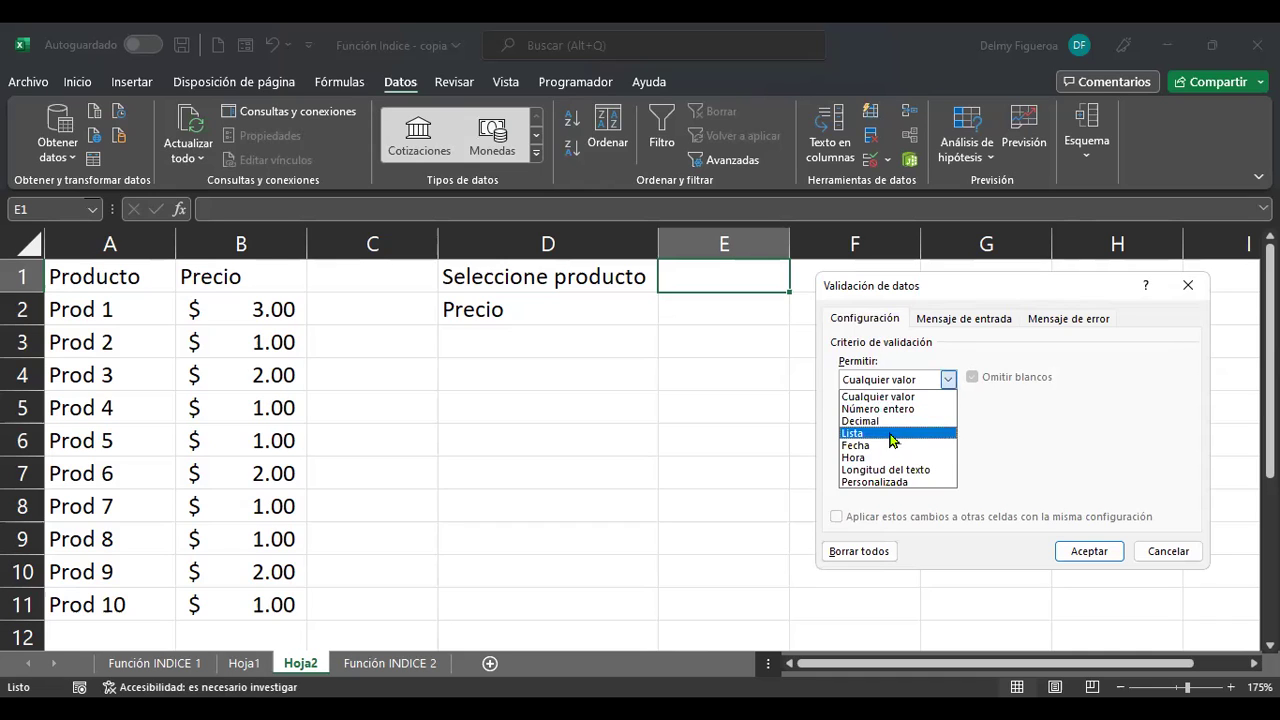
{"action": "left_click", "coordinate": [889, 437]}
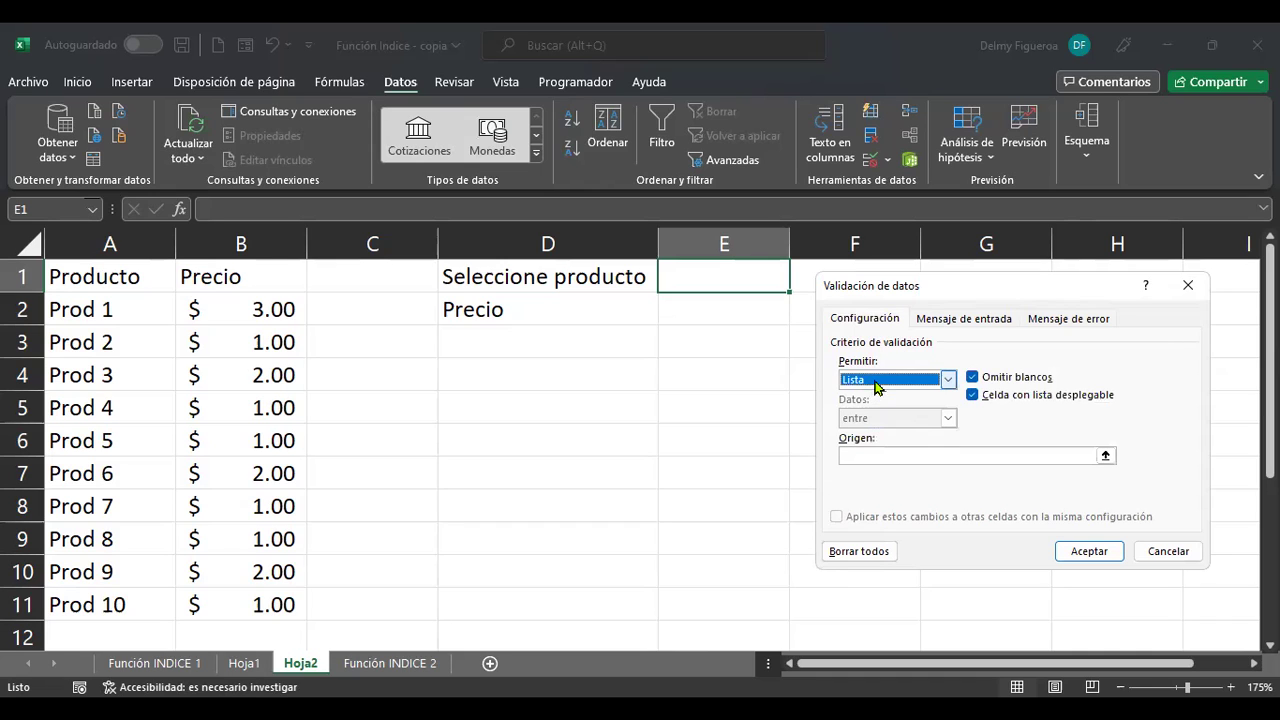
{"action": "left_click", "coordinate": [897, 453]}
{"action": "left_click_drag", "start_coordinate": [121, 313], "coordinate": [117, 603]}
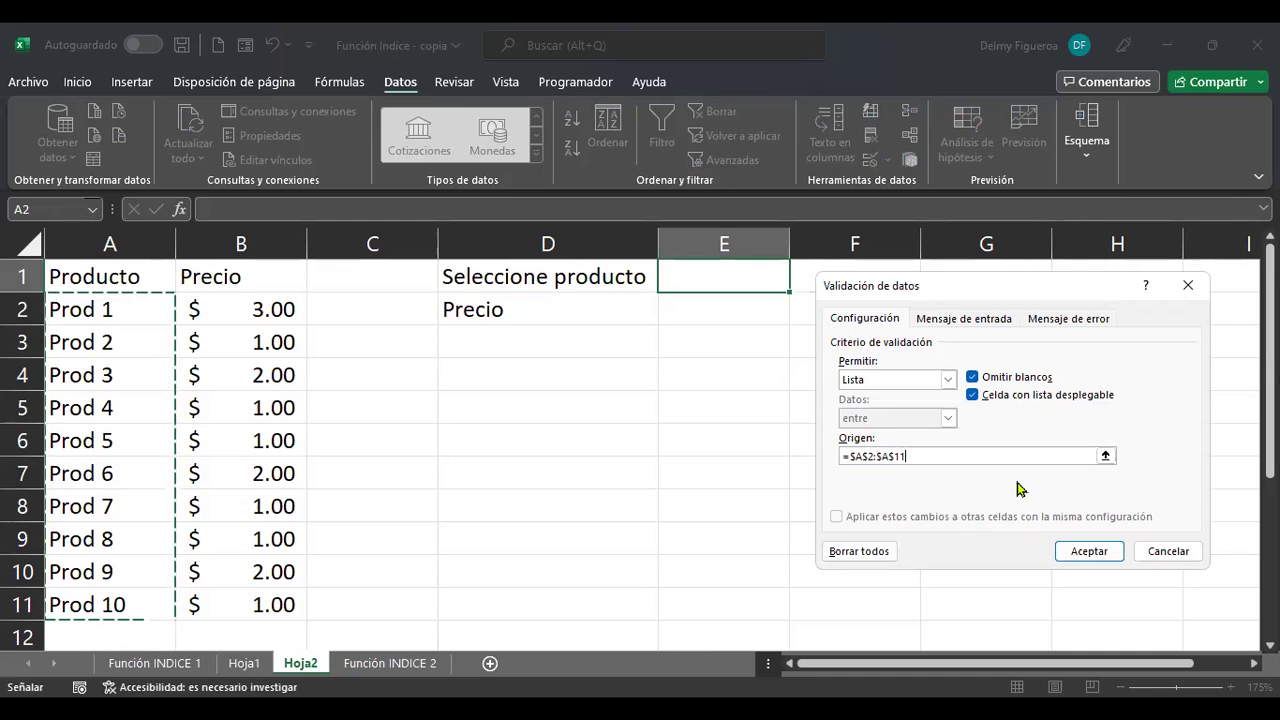
{"action": "left_click", "coordinate": [1102, 551]}
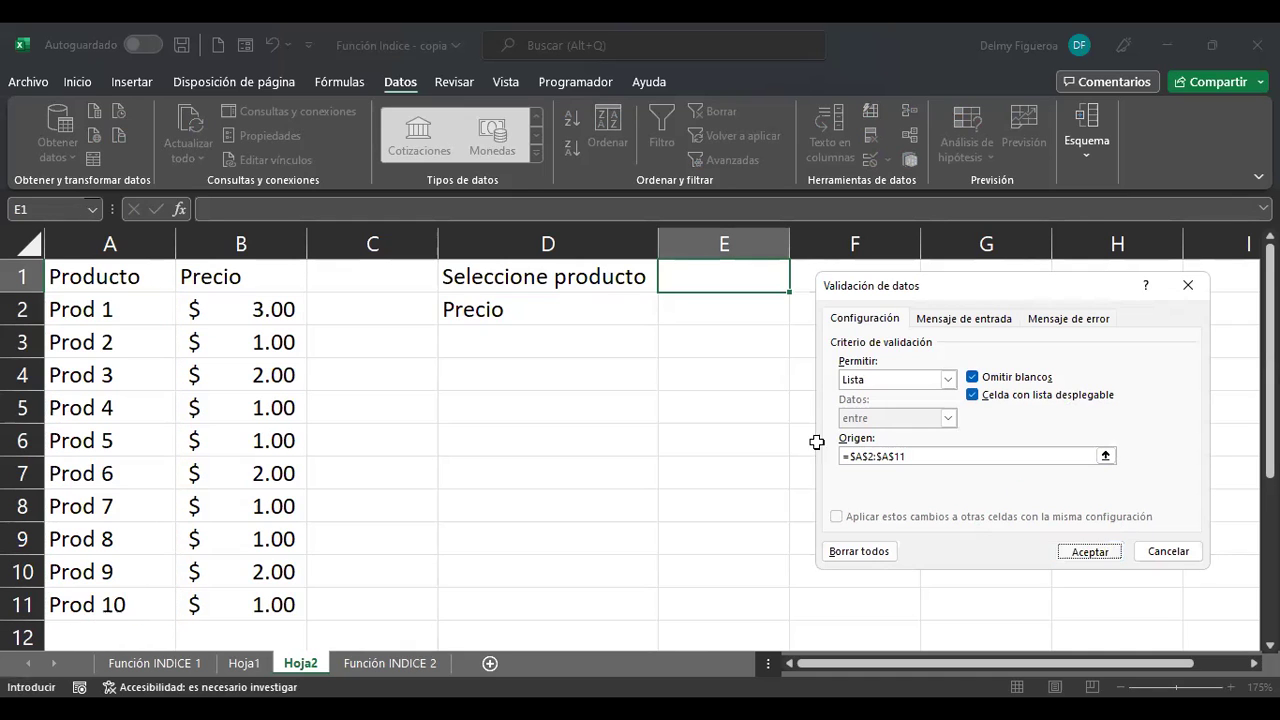
{"action": "left_click", "coordinate": [800, 284]}
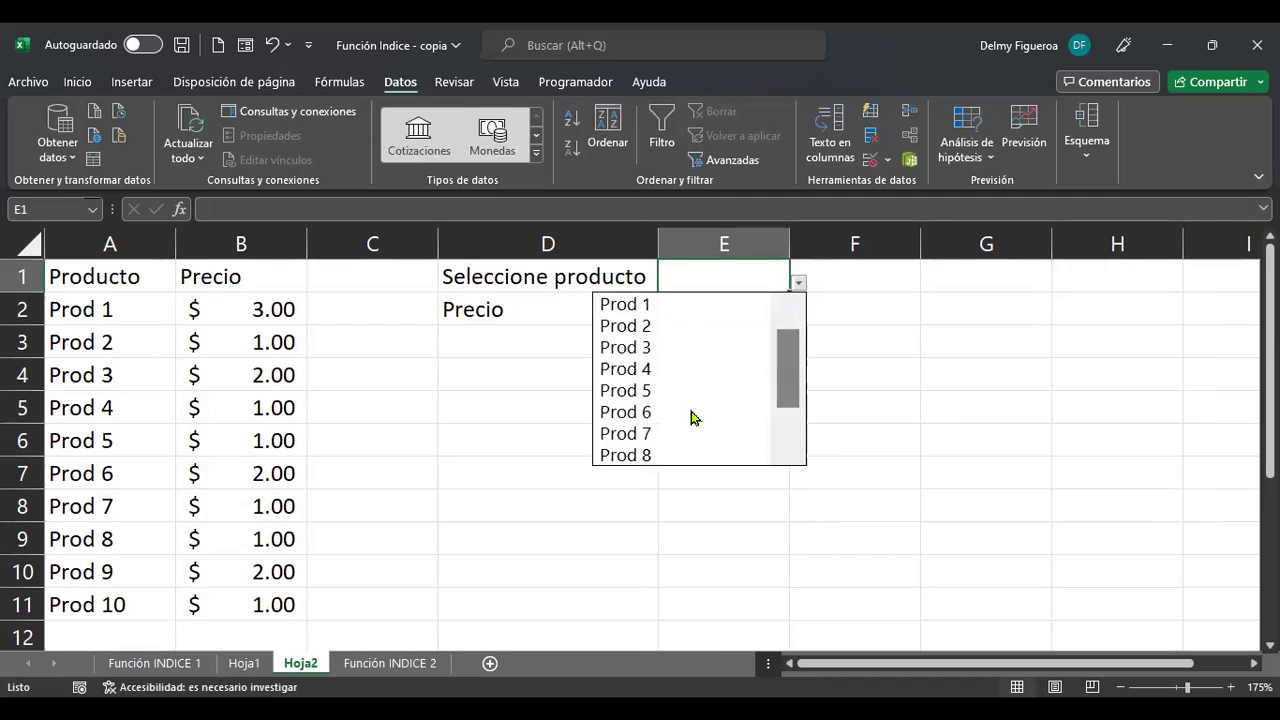
{"action": "key", "text": "Escape"}
Step: Enter the formula +INDICE(B2:B11;E1) in E2 to look up the price
{"action": "left_click", "coordinate": [743, 318]}
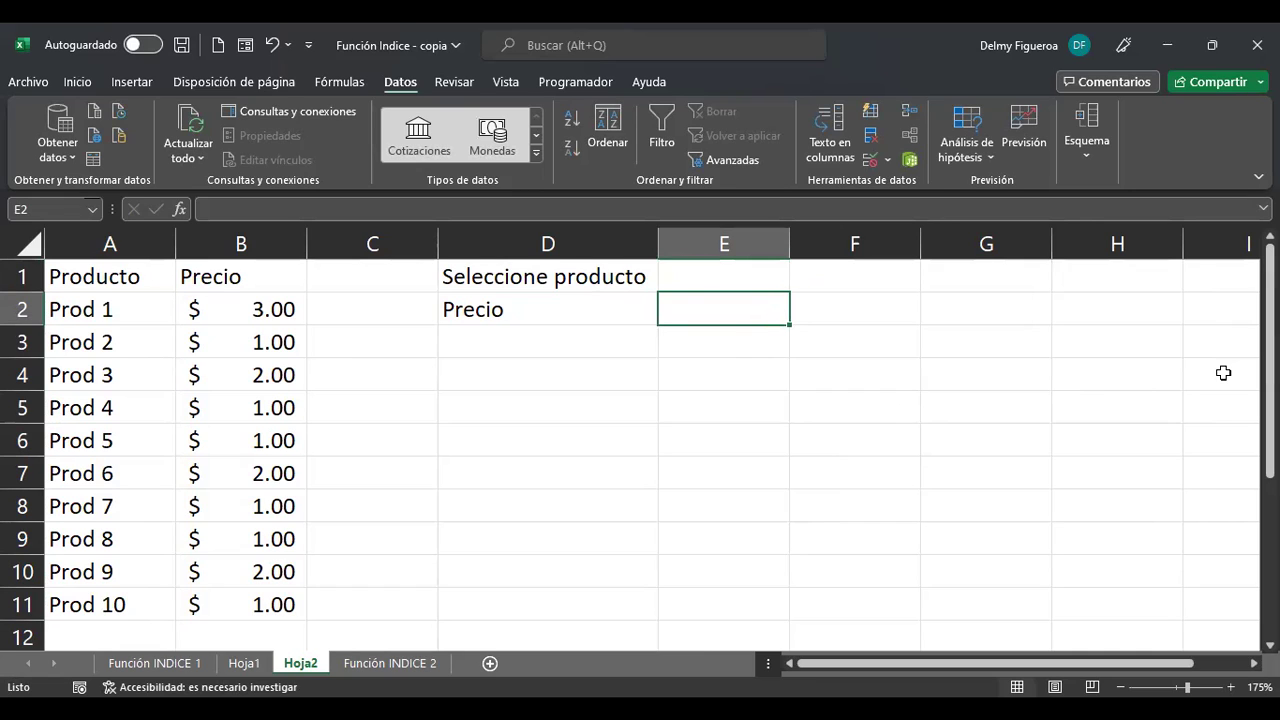
{"action": "type", "text": "+"}
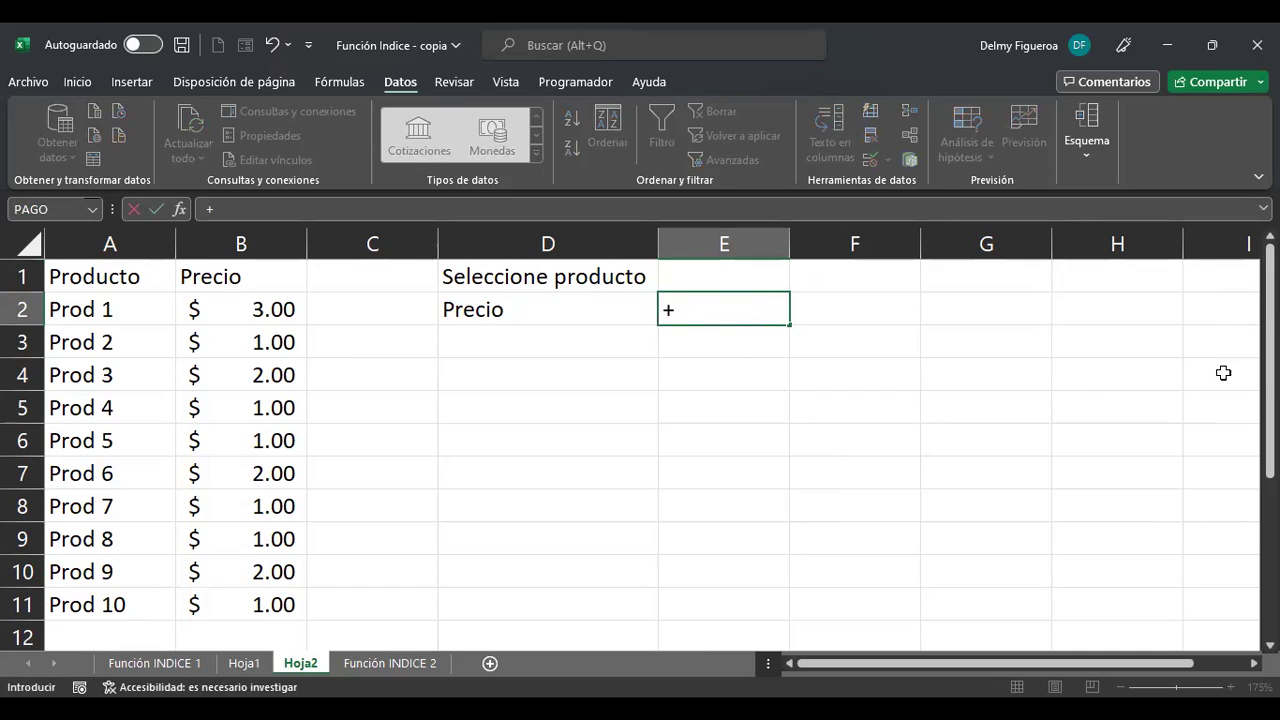
{"action": "type", "text": "indi"}
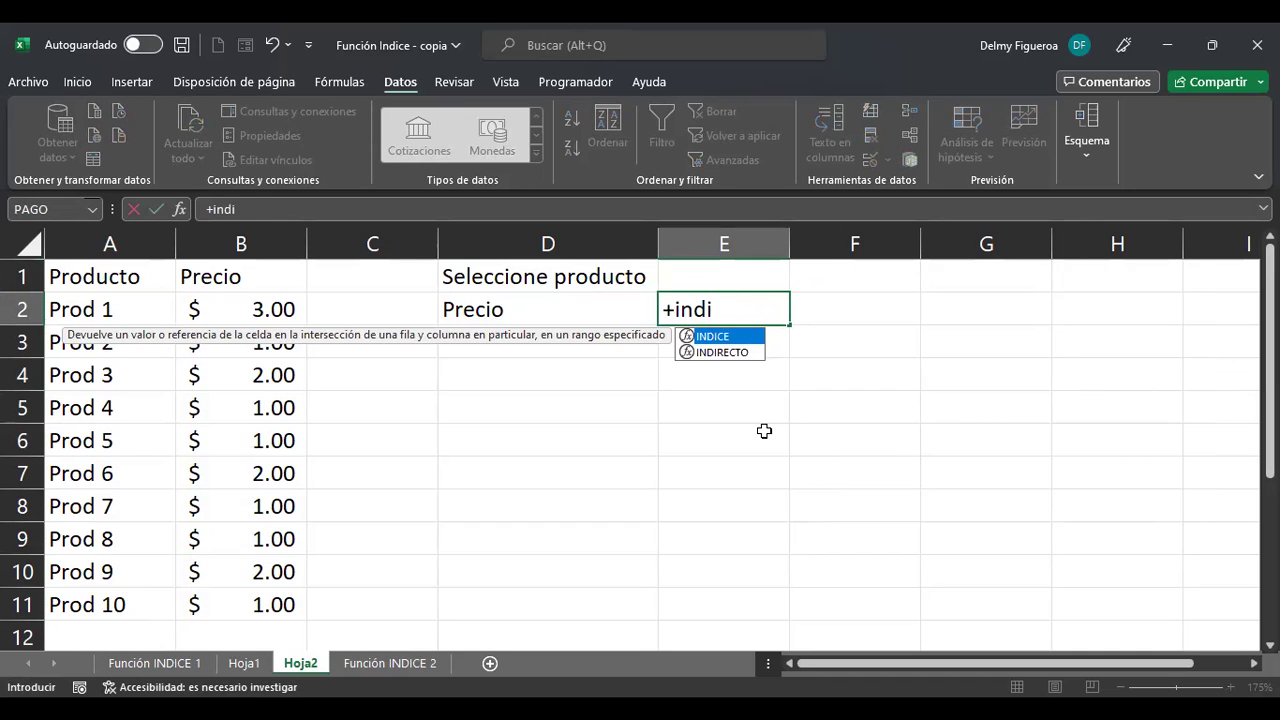
{"action": "key", "text": "Tab"}
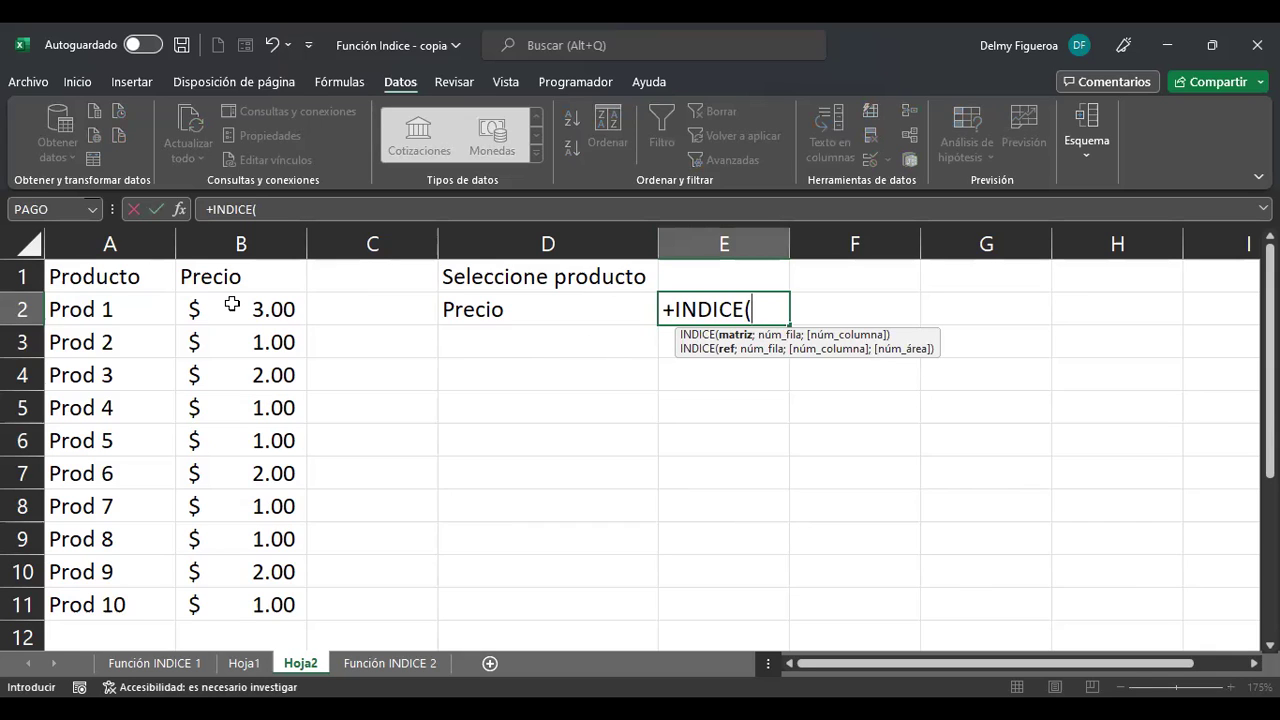
{"action": "left_click_drag", "start_coordinate": [231, 300], "coordinate": [246, 343]}
{"action": "left_click_drag", "start_coordinate": [253, 591], "coordinate": [253, 591]}
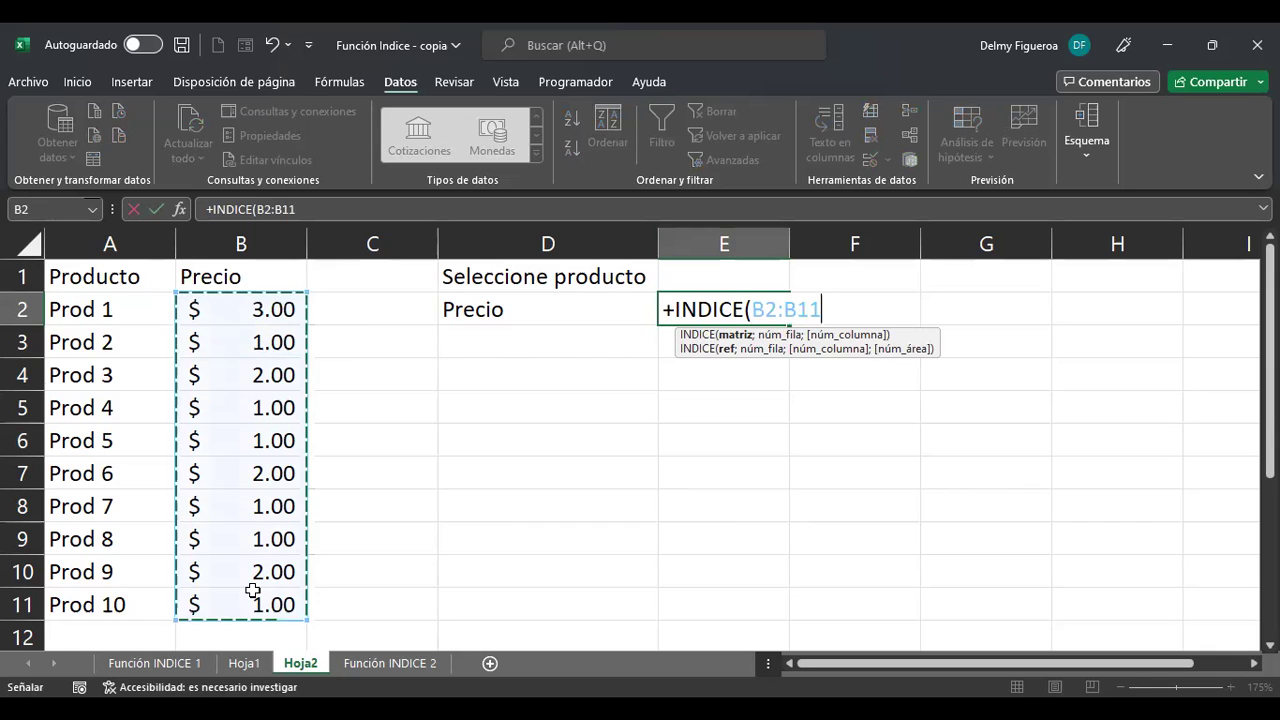
{"action": "type", "text": ";"}
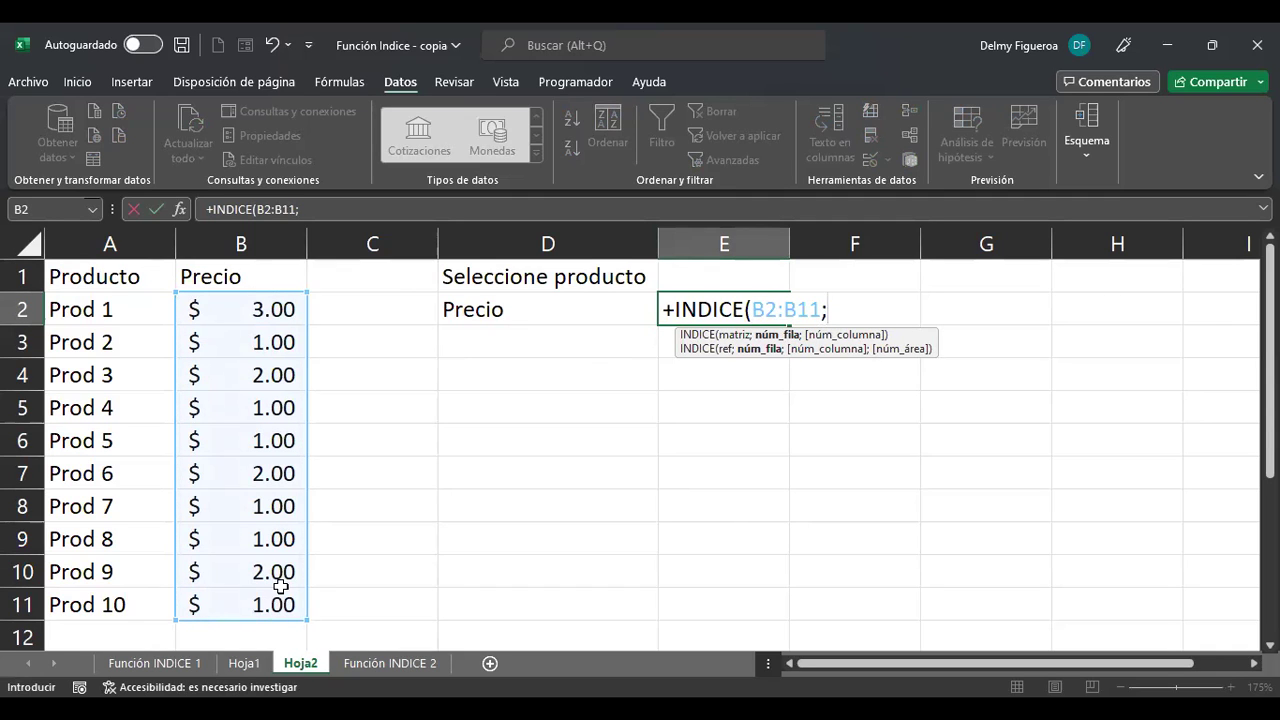
{"action": "left_click", "coordinate": [725, 275]}
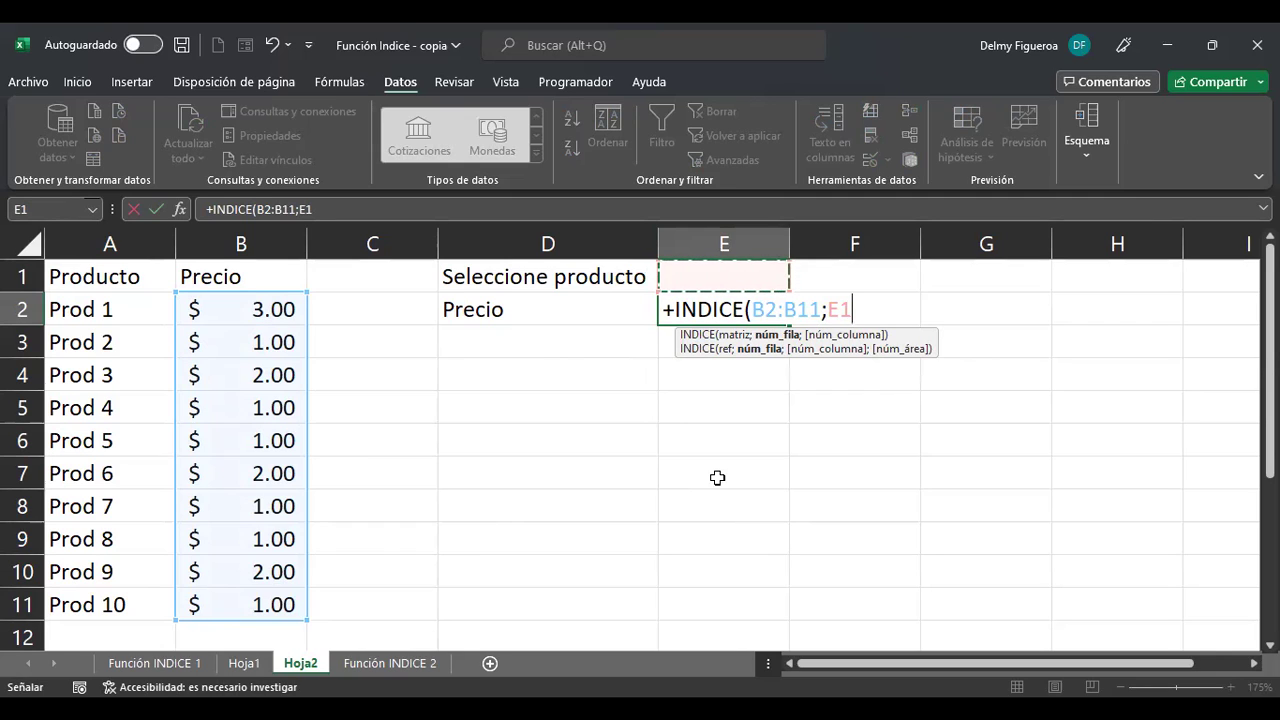
{"action": "type", "text": ")"}
{"action": "key", "text": "Return"}
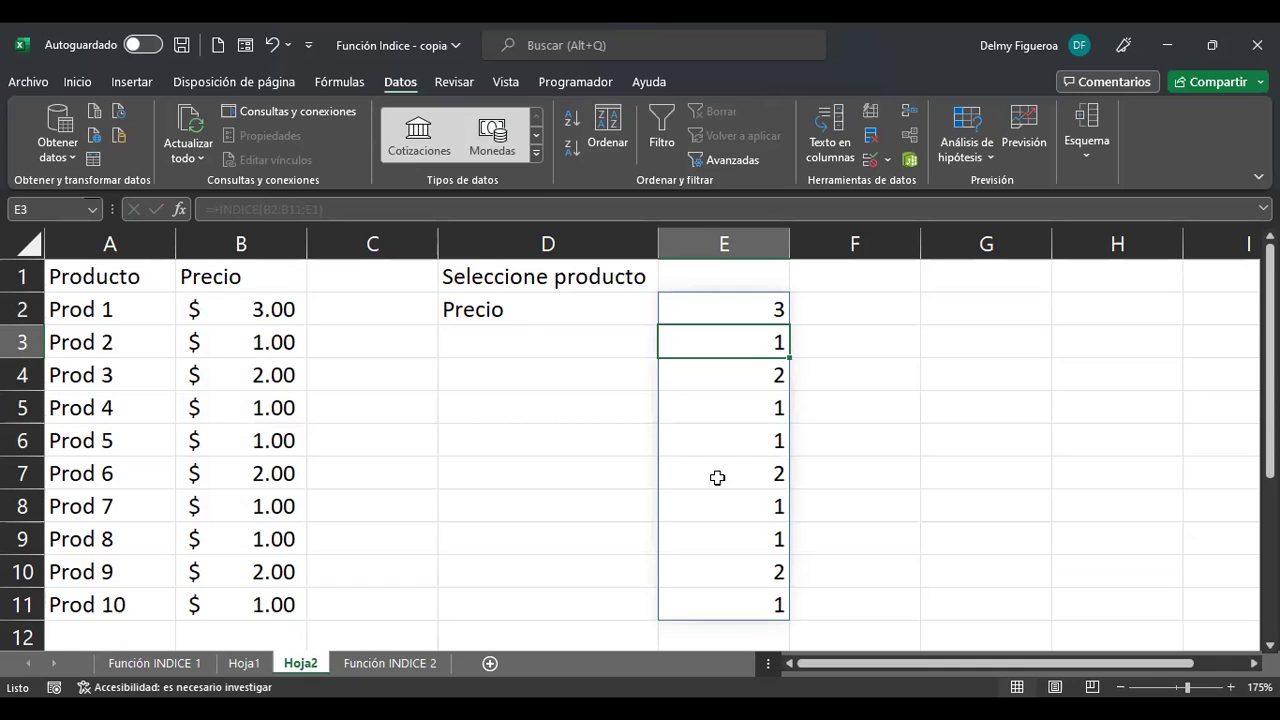
Step: Choose Prod 4 from the product drop-down in E1
{"action": "left_click", "coordinate": [765, 279]}
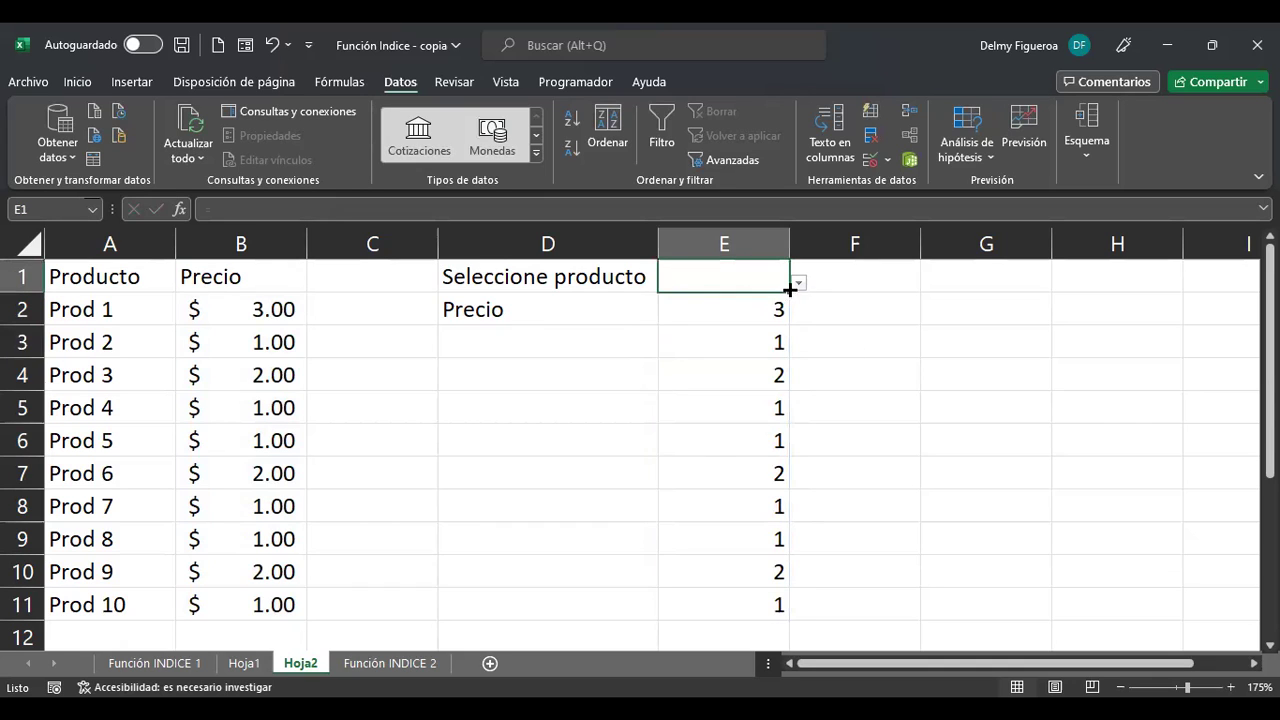
{"action": "left_click", "coordinate": [799, 286]}
{"action": "left_click", "coordinate": [690, 368]}
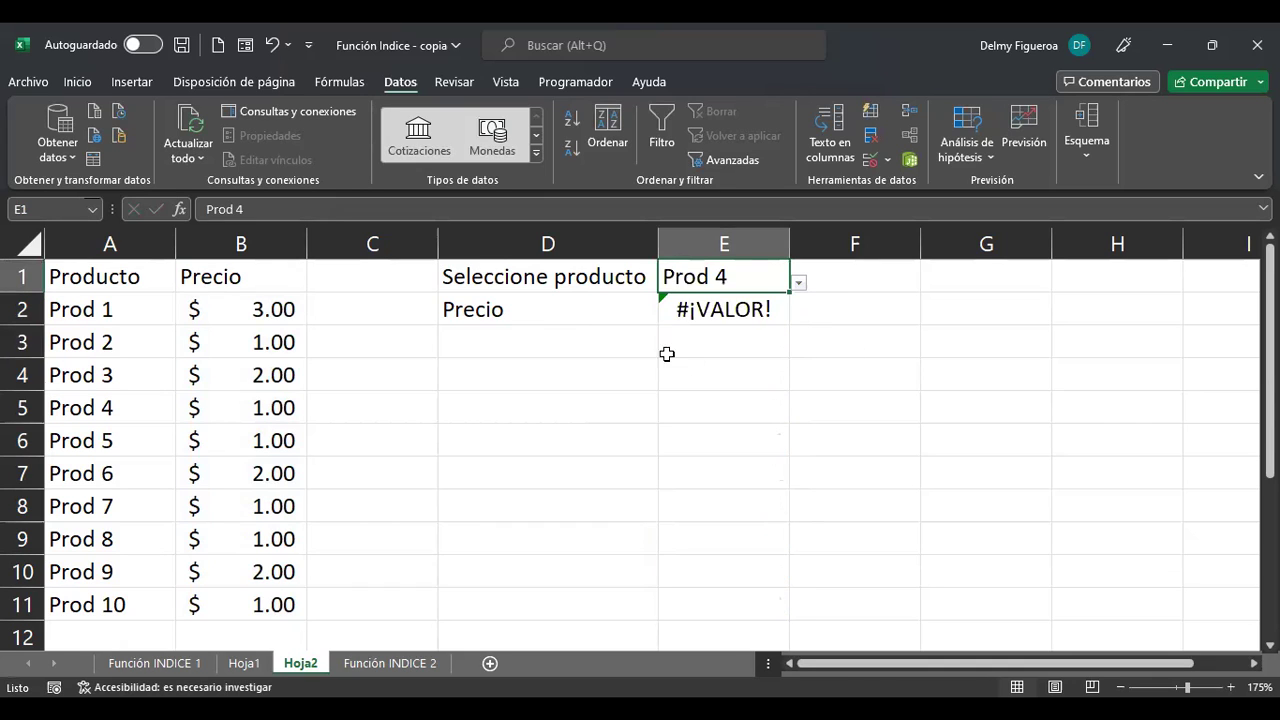
Step: Add 1 as the column number in the E2 formula, making it =+INDICE(B2:B11;E1;1)
{"action": "left_click", "coordinate": [764, 311]}
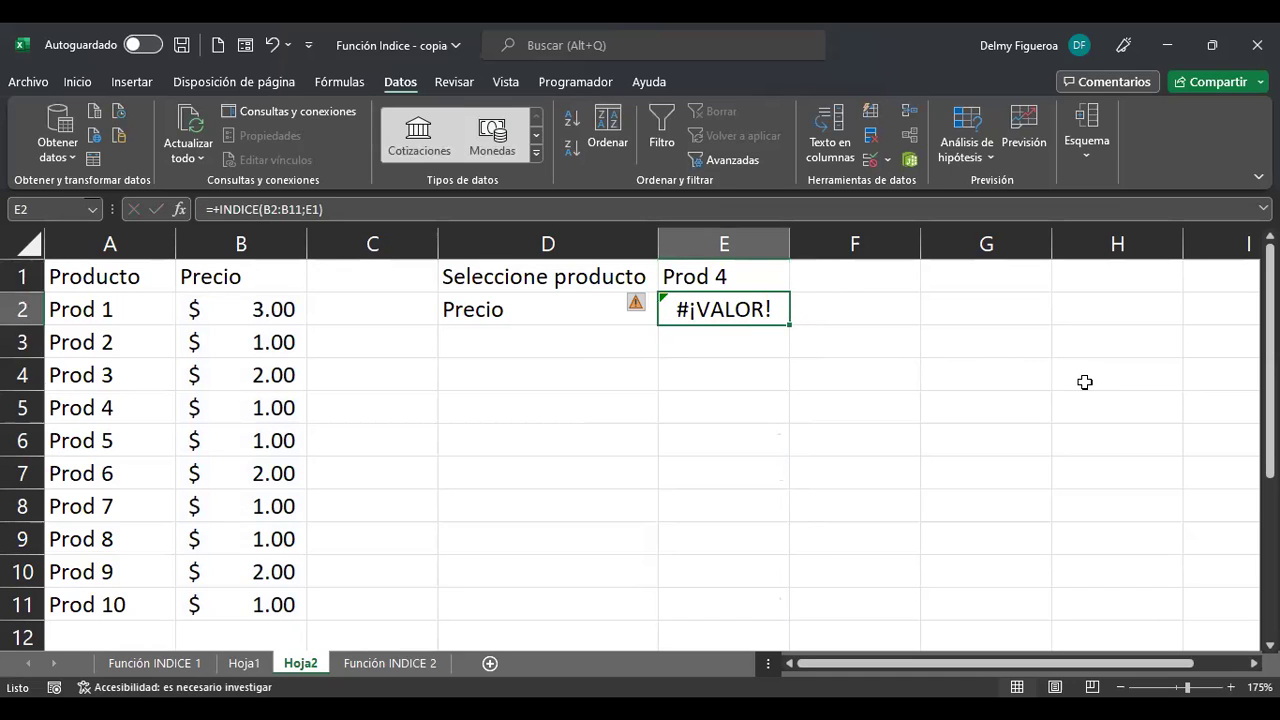
{"action": "key", "text": "F2"}
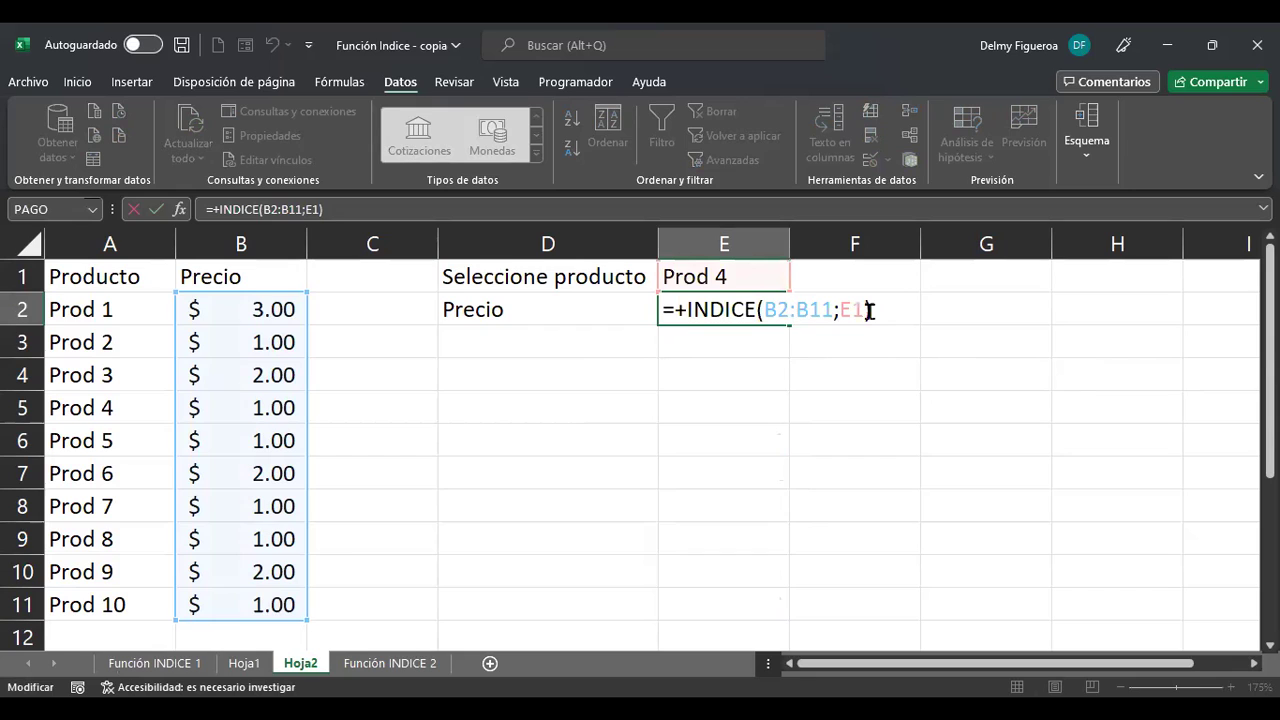
{"action": "key", "text": "Left"}
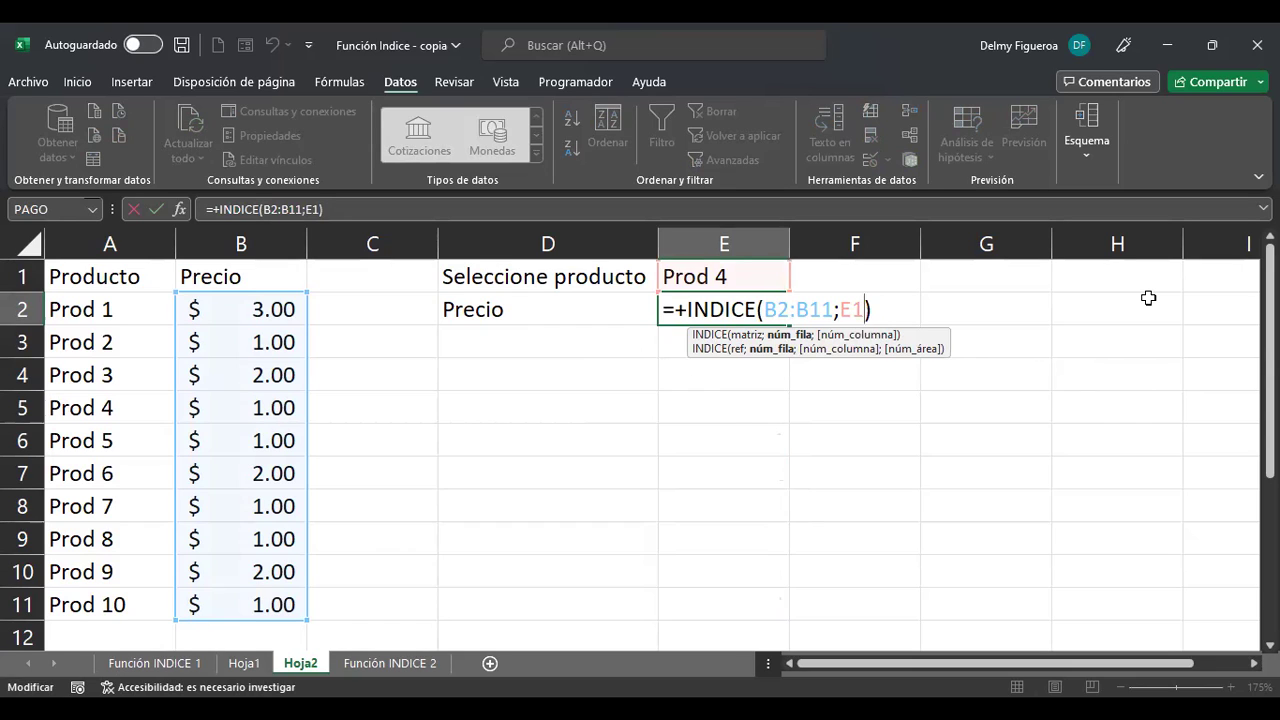
{"action": "type", "text": ";"}
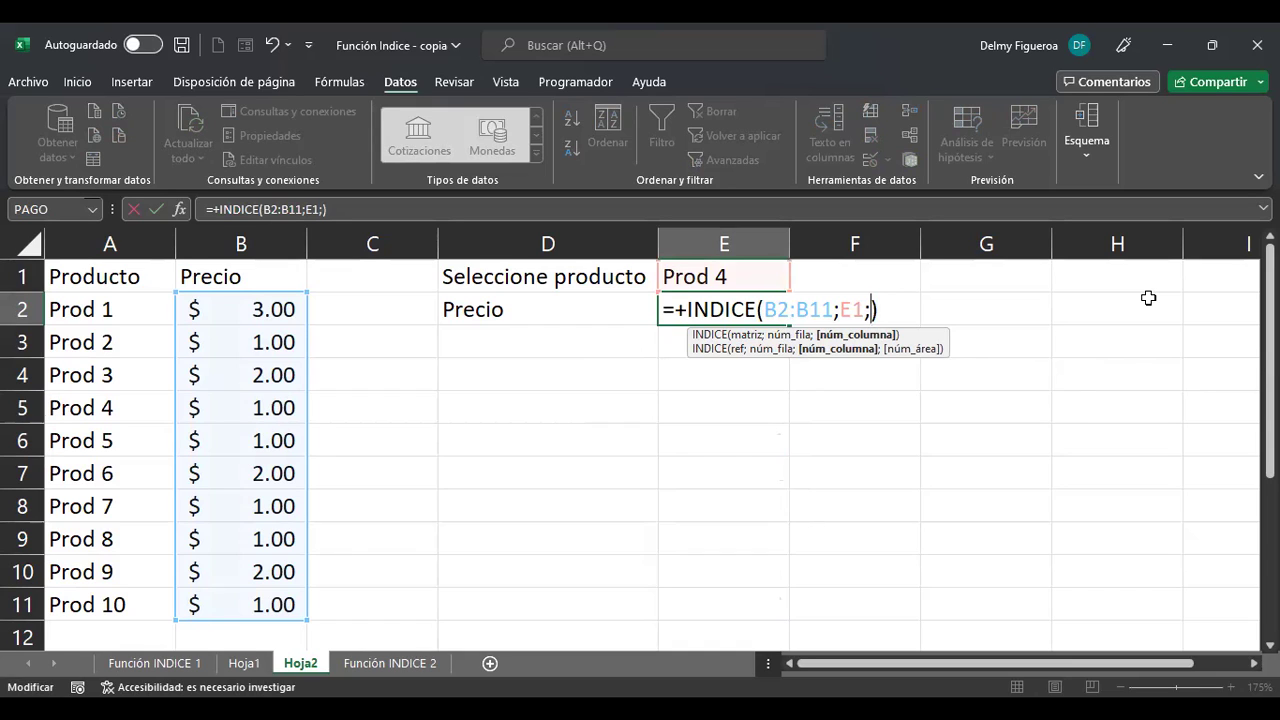
{"action": "type", "text": "1"}
{"action": "key", "text": "ctrl+Return"}
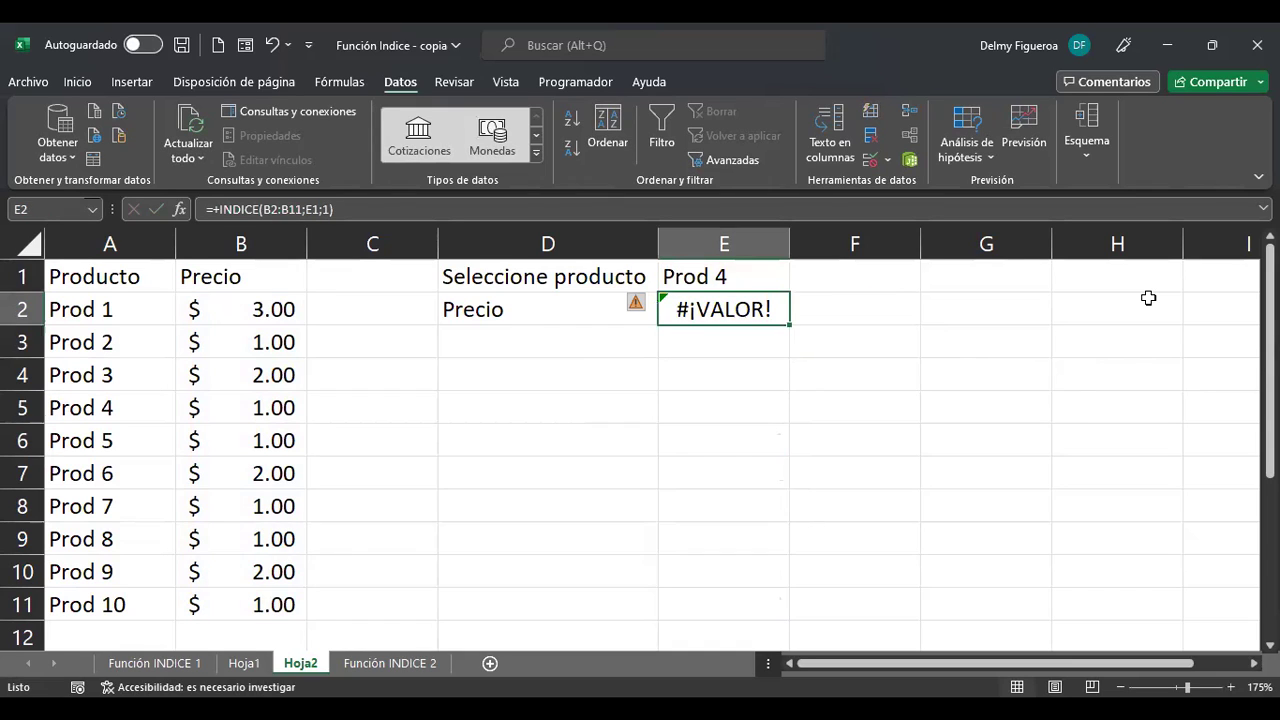
{"action": "key", "text": "Up"}
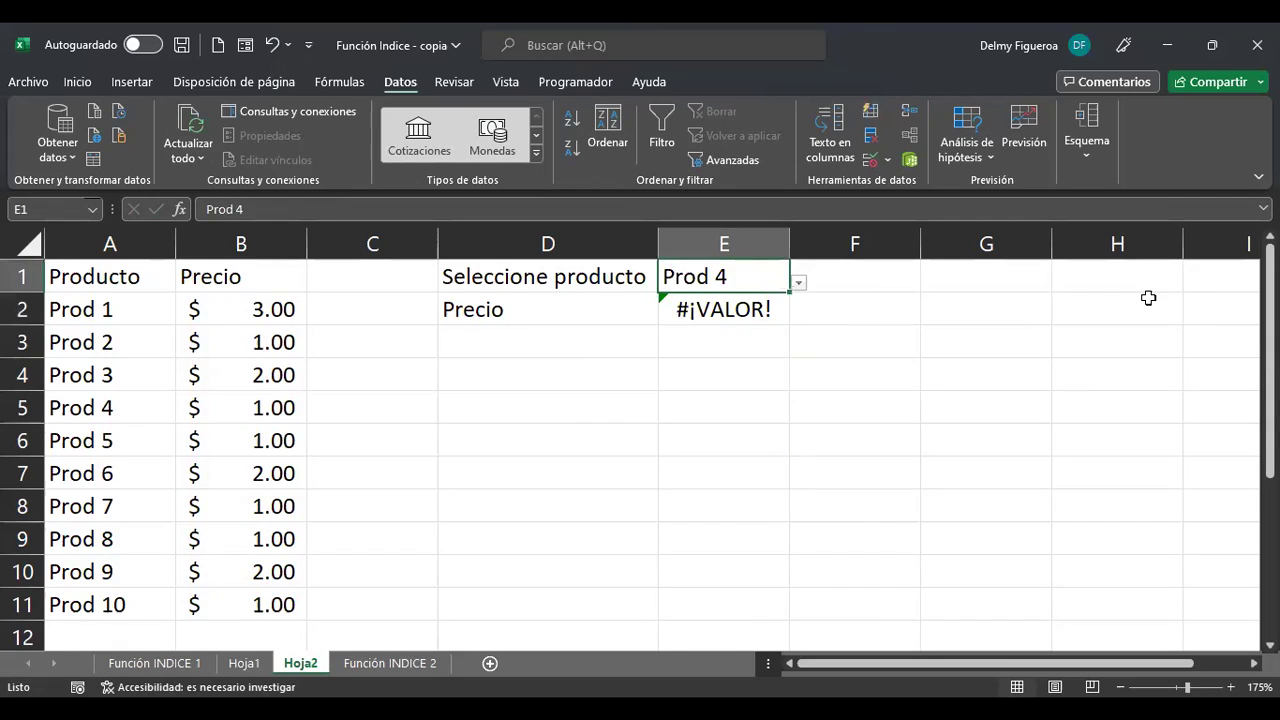
{"action": "key", "text": "Down"}
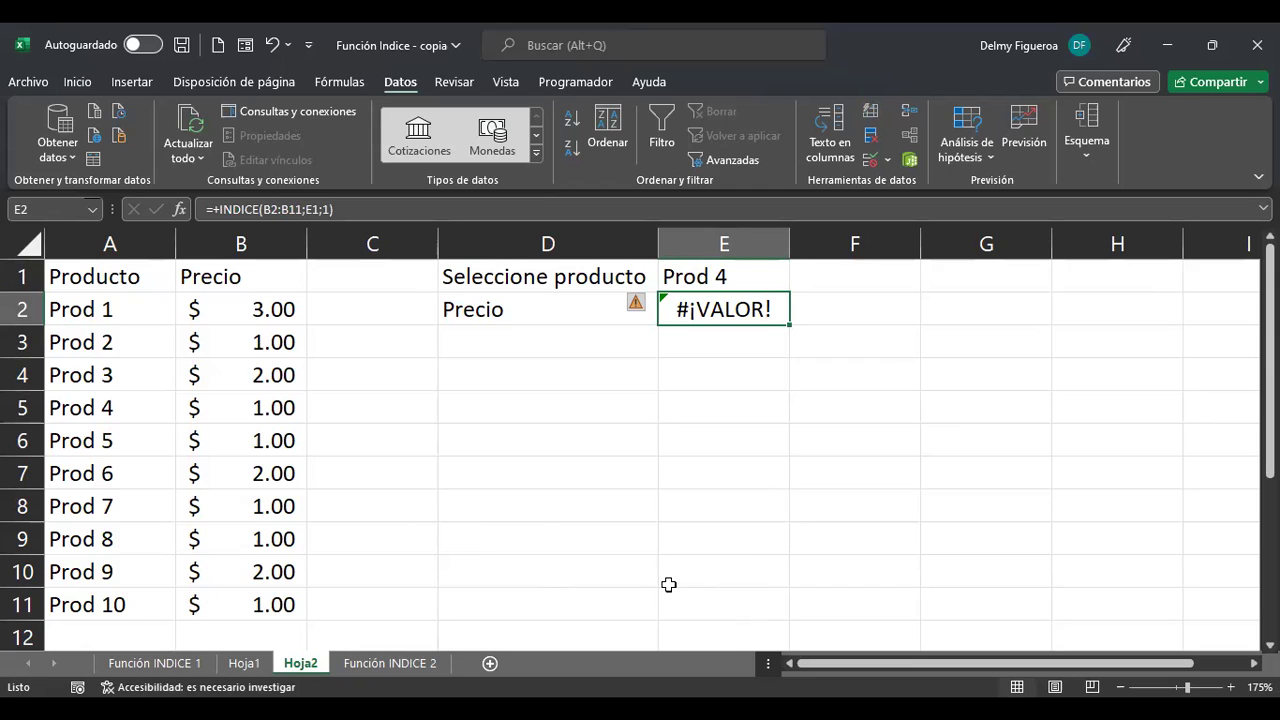
Step: Remove the row and column arguments from the E2 formula, keeping only =+INDICE(B2:B11;
{"action": "key", "text": "F2"}
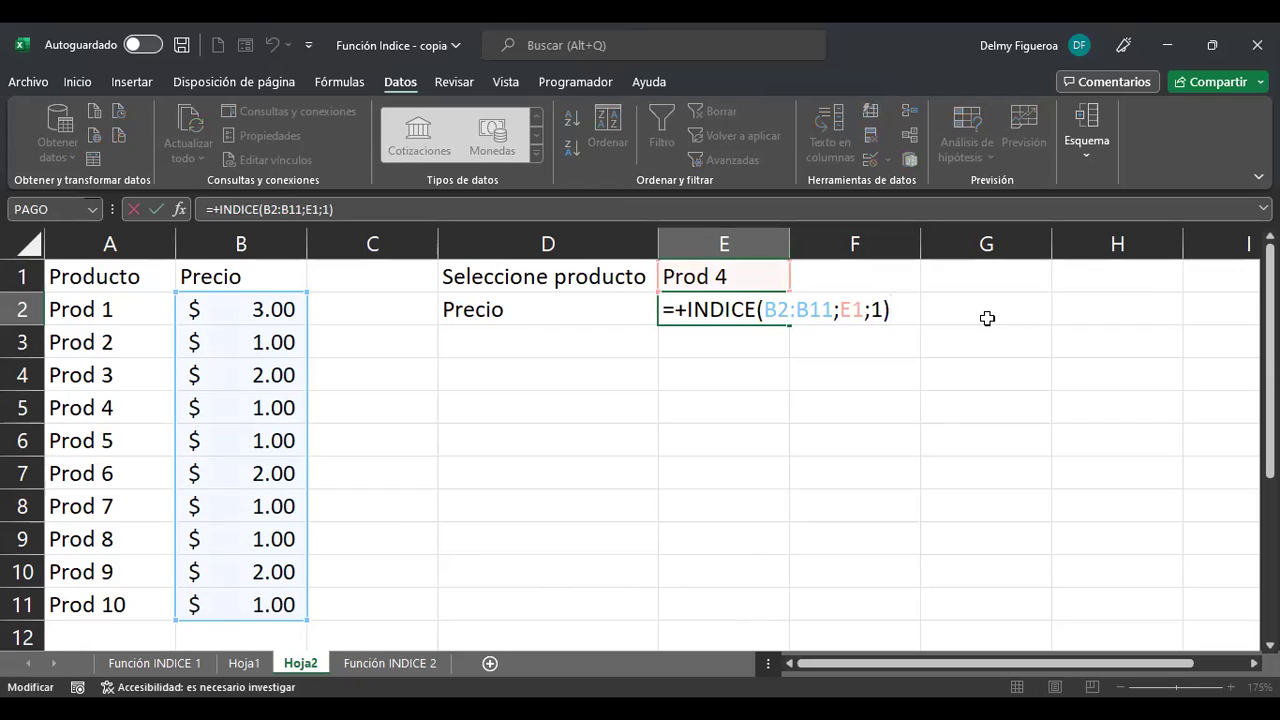
{"action": "left_click", "coordinate": [808, 310]}
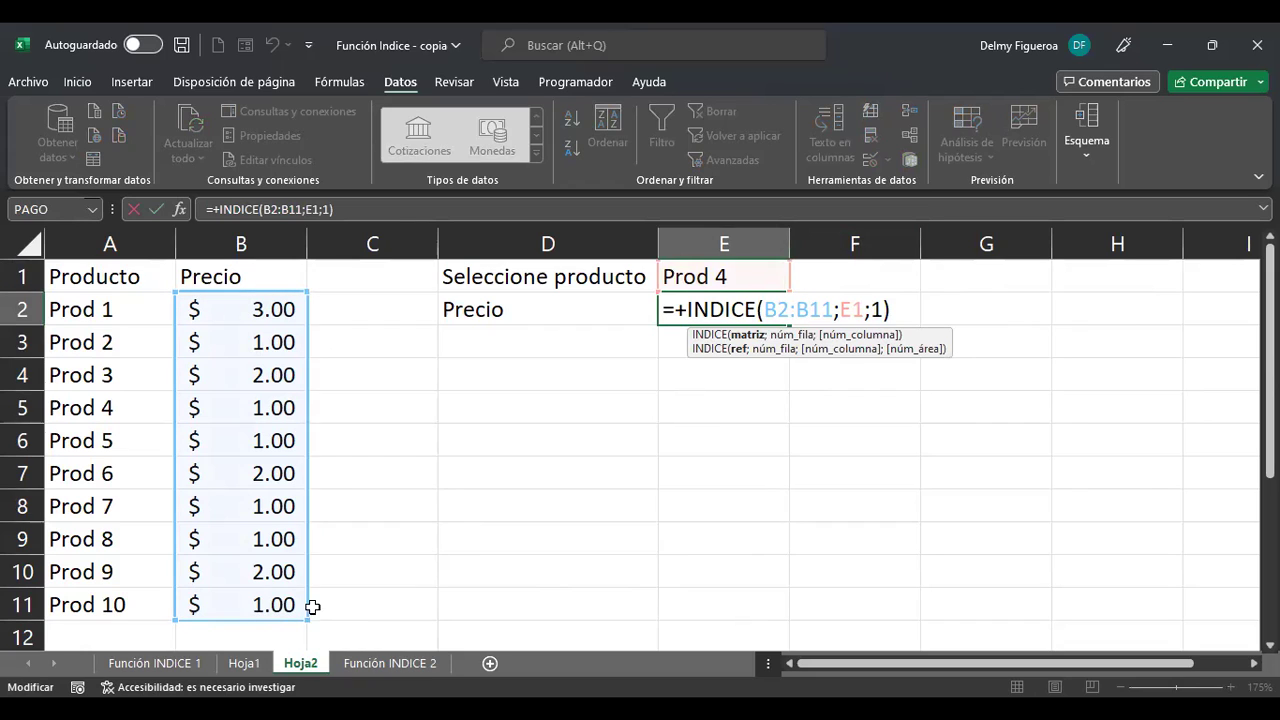
{"action": "left_click", "coordinate": [848, 310]}
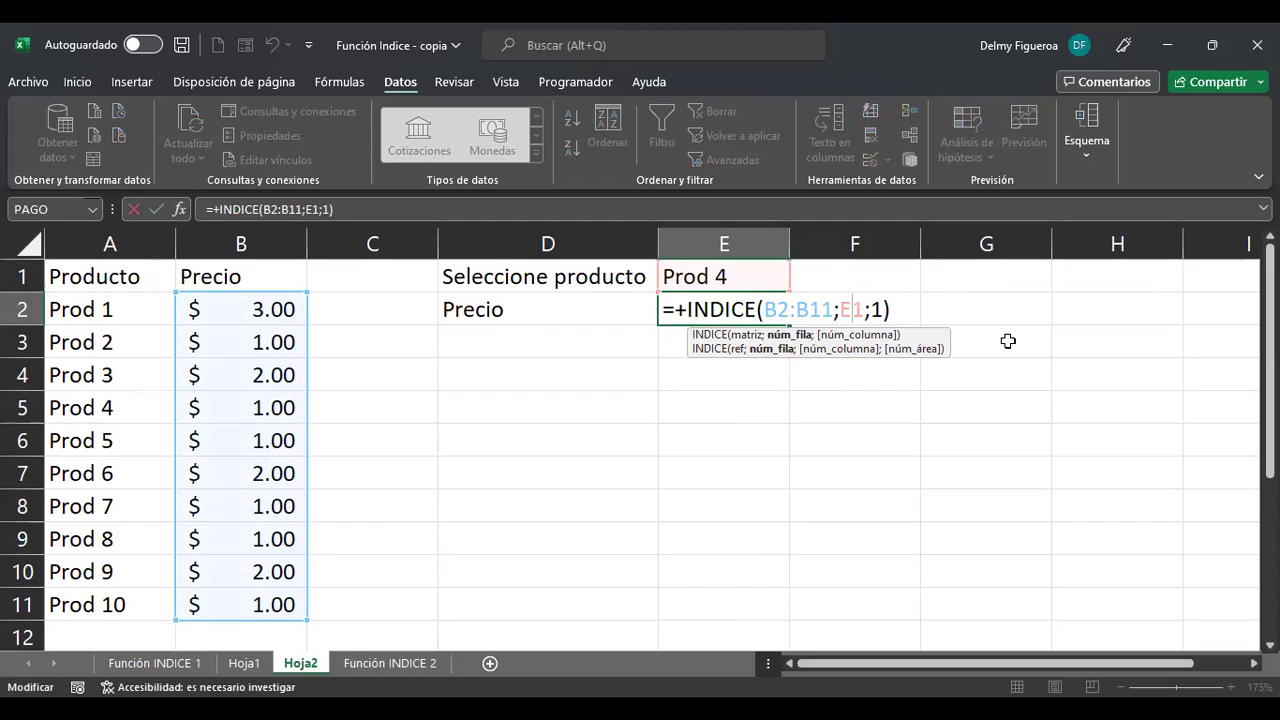
{"action": "key", "text": "Right"}
{"action": "key", "text": "shift+End"}
{"action": "key", "text": "Delete"}
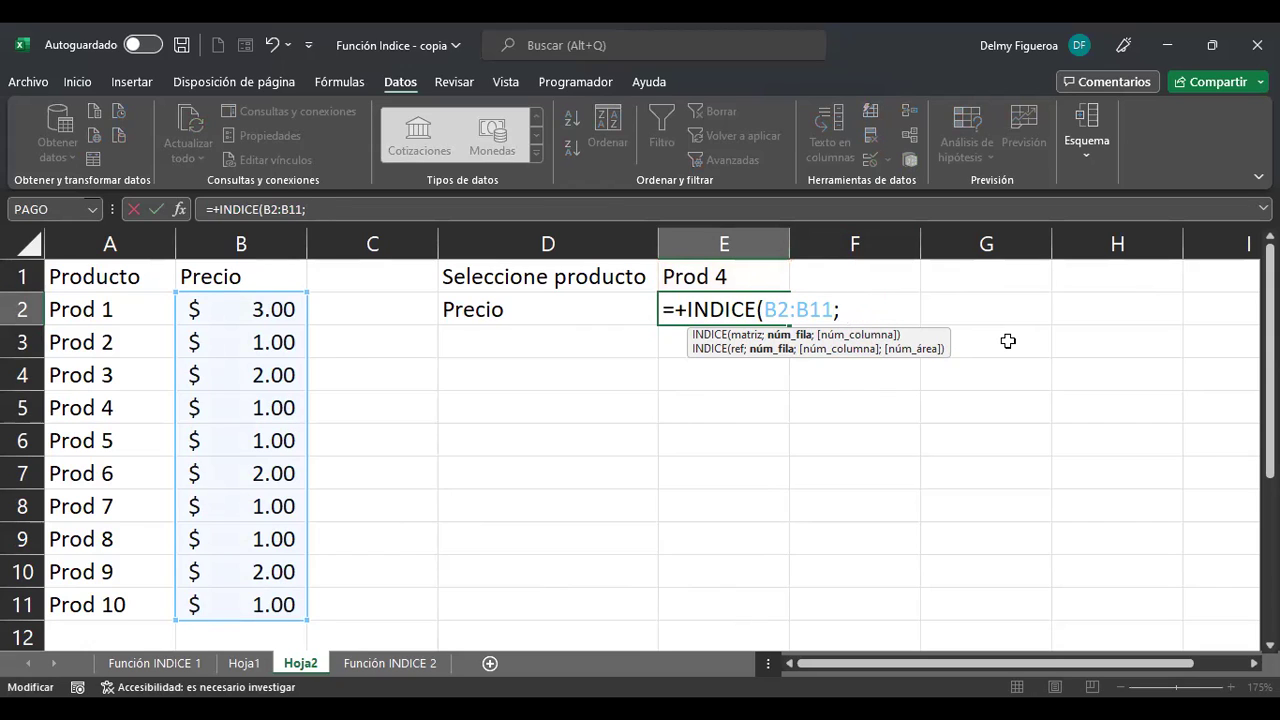
{"action": "left_click", "coordinate": [797, 306]}
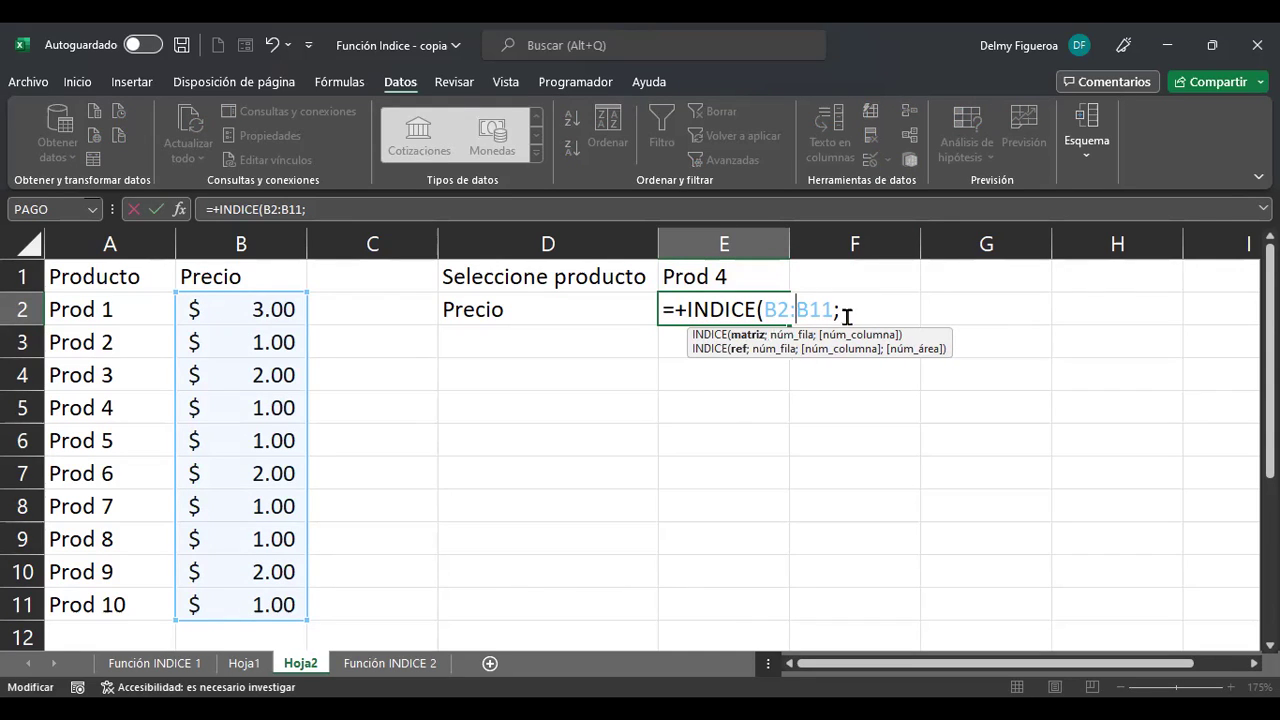
{"action": "left_click", "coordinate": [847, 309]}
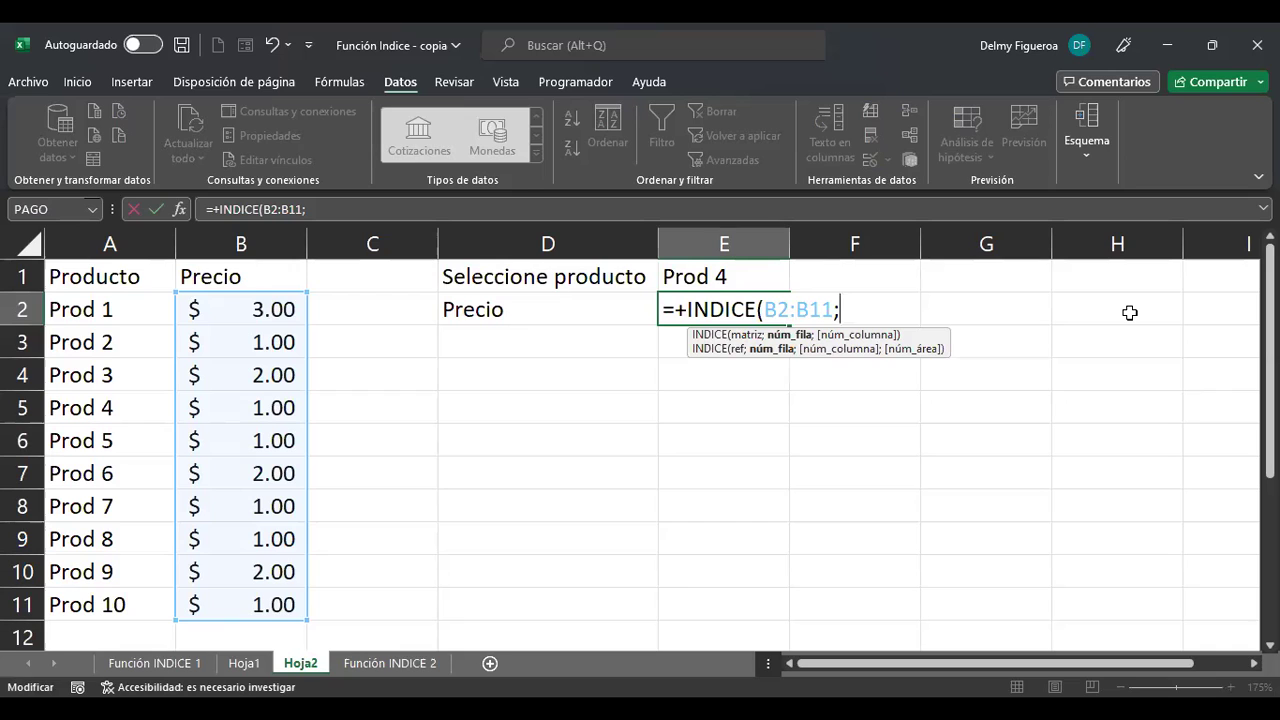
Step: Nest COINCIDIR as the row argument of the E2 INDICE formula, with E1 as its lookup value
{"action": "type", "text": "c"}
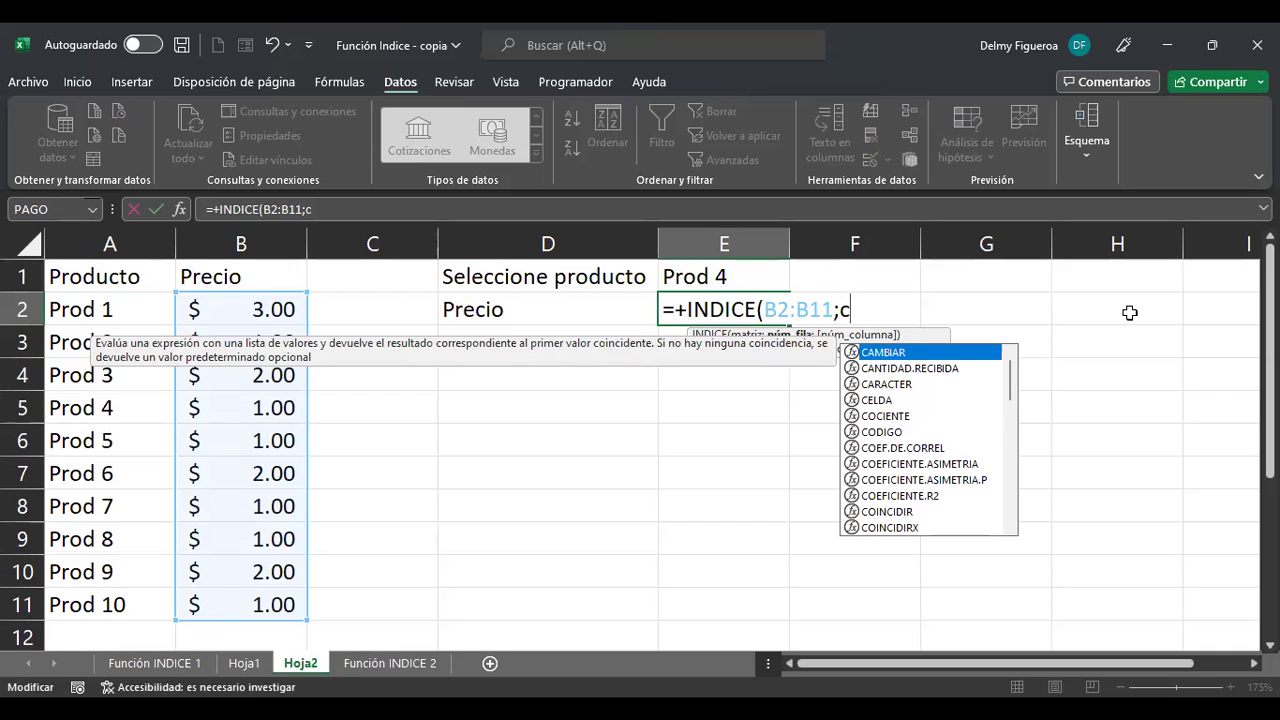
{"action": "type", "text": "oin"}
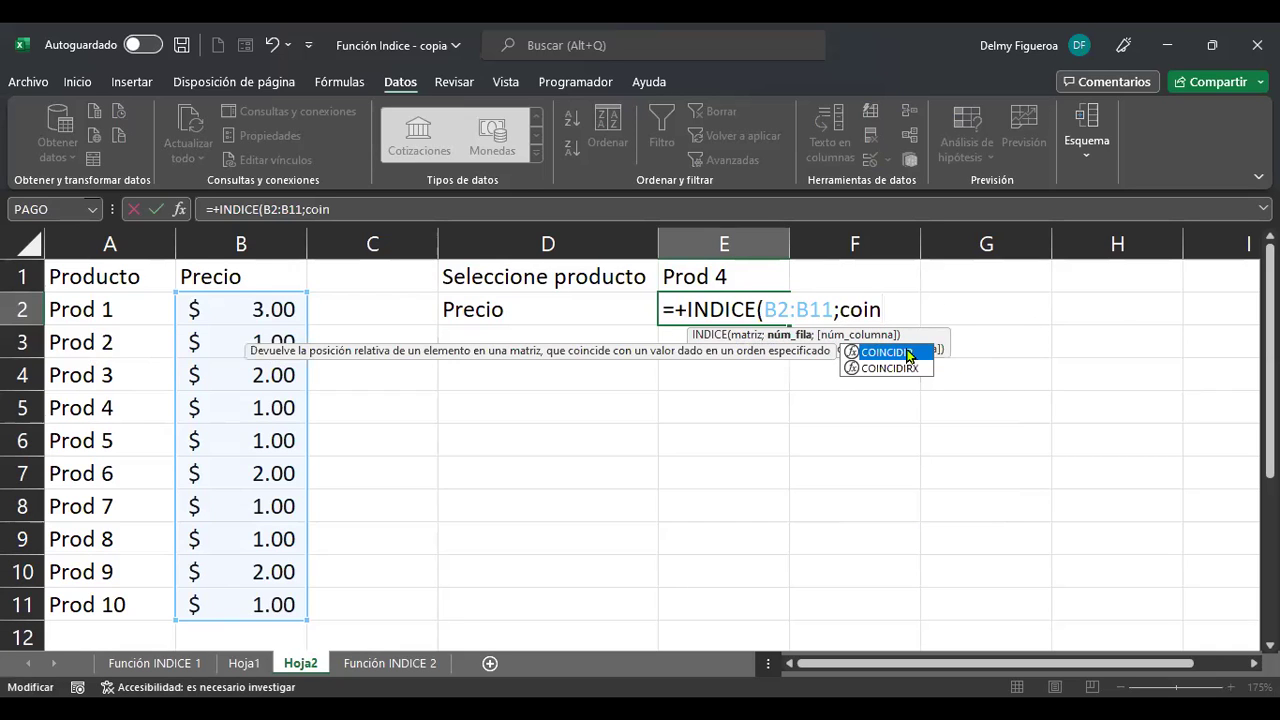
{"action": "double_click", "coordinate": [909, 354]}
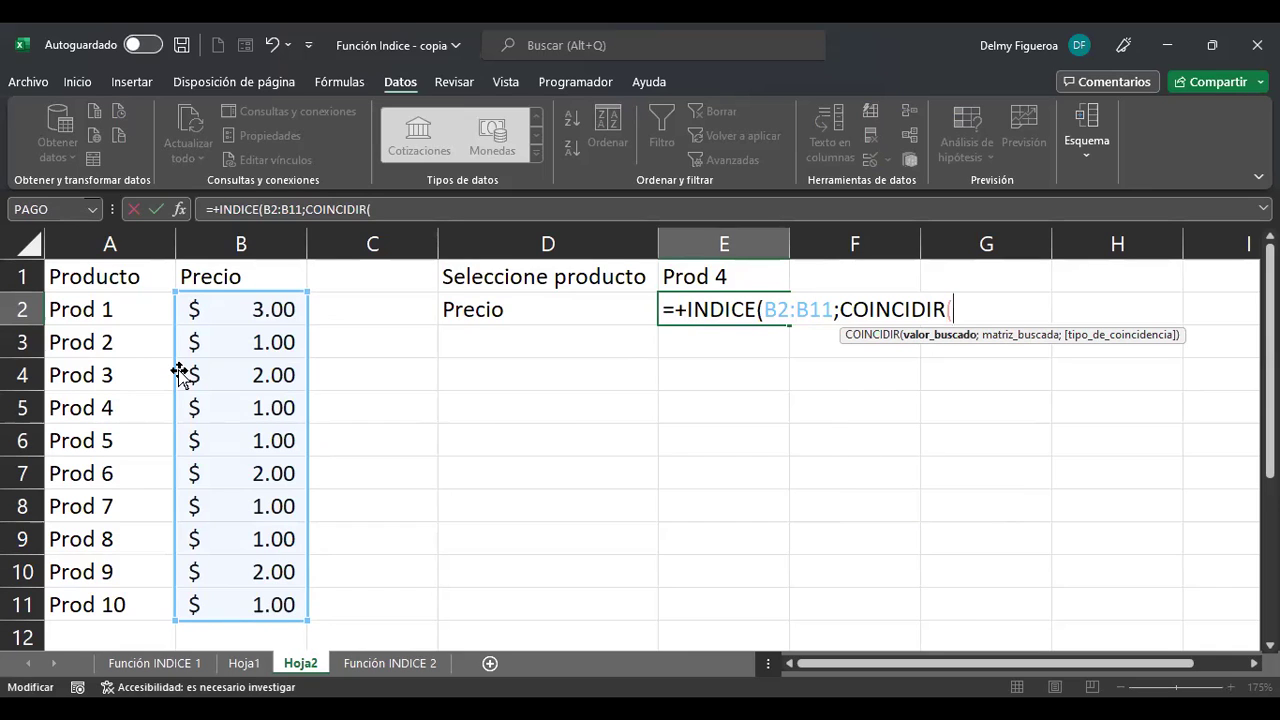
{"action": "left_click", "coordinate": [749, 274]}
{"action": "left_click", "coordinate": [749, 274]}
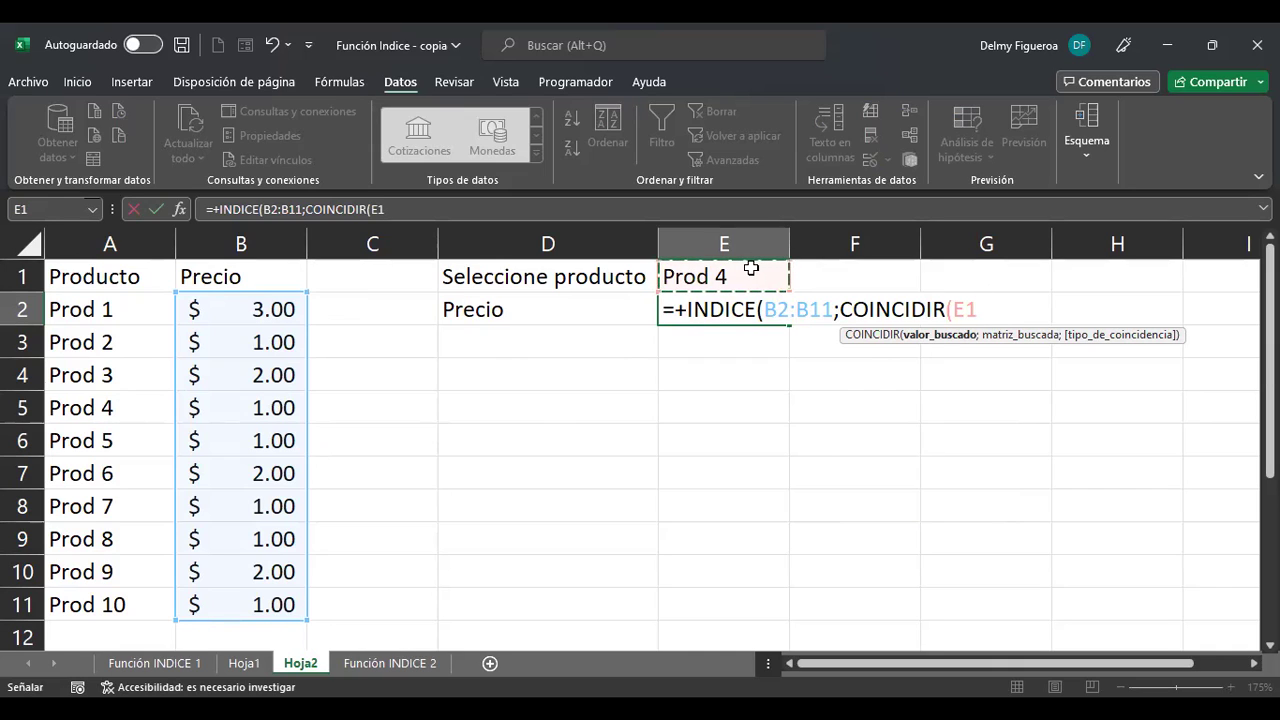
{"action": "type", "text": ";"}
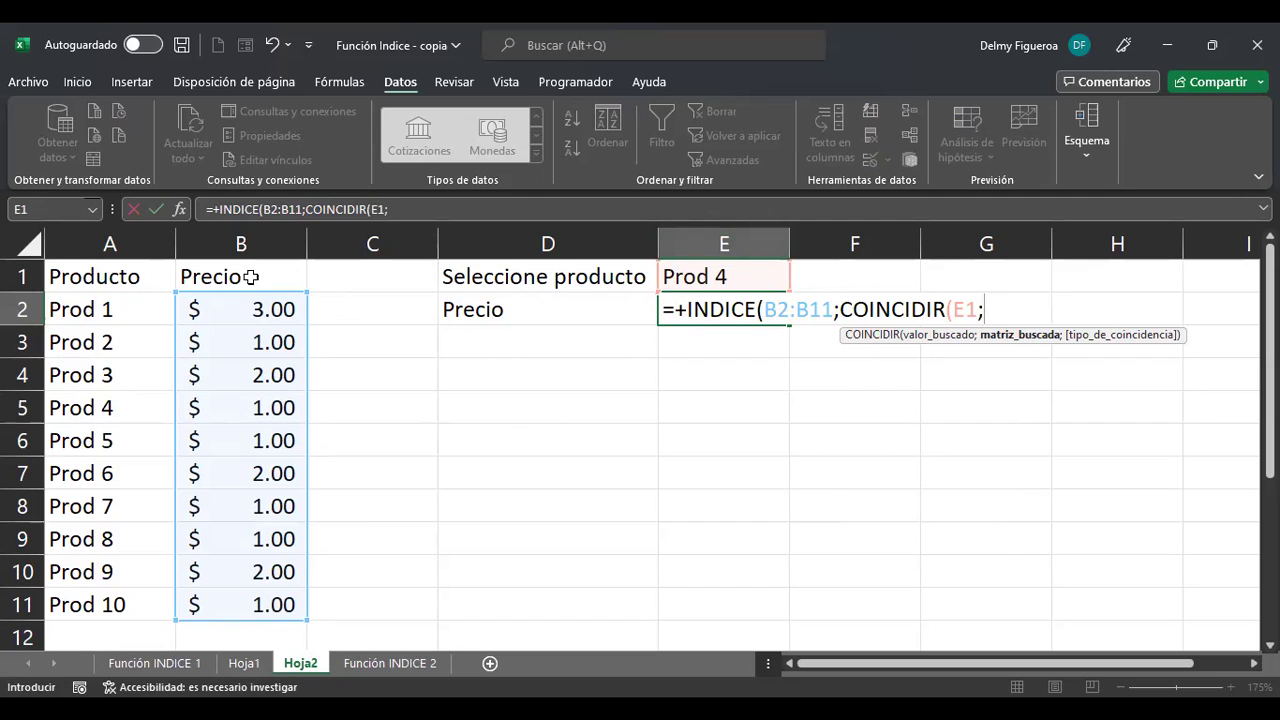
Step: Add lookup range A2:A11 and exact match 0, and enter the E2 formula as =+INDICE(B2:B11;COINCIDIR(E1;A2:A11;0))
{"action": "left_click", "coordinate": [108, 306]}
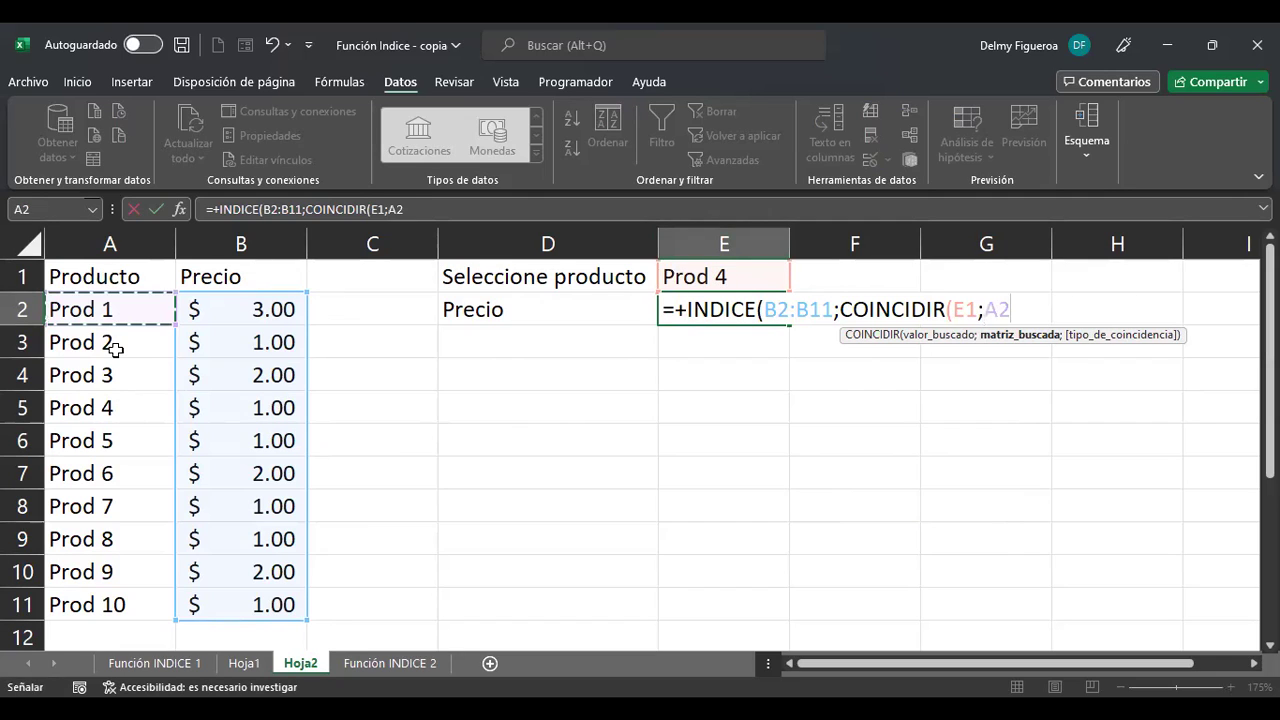
{"action": "key", "text": "ctrl+shift+Down"}
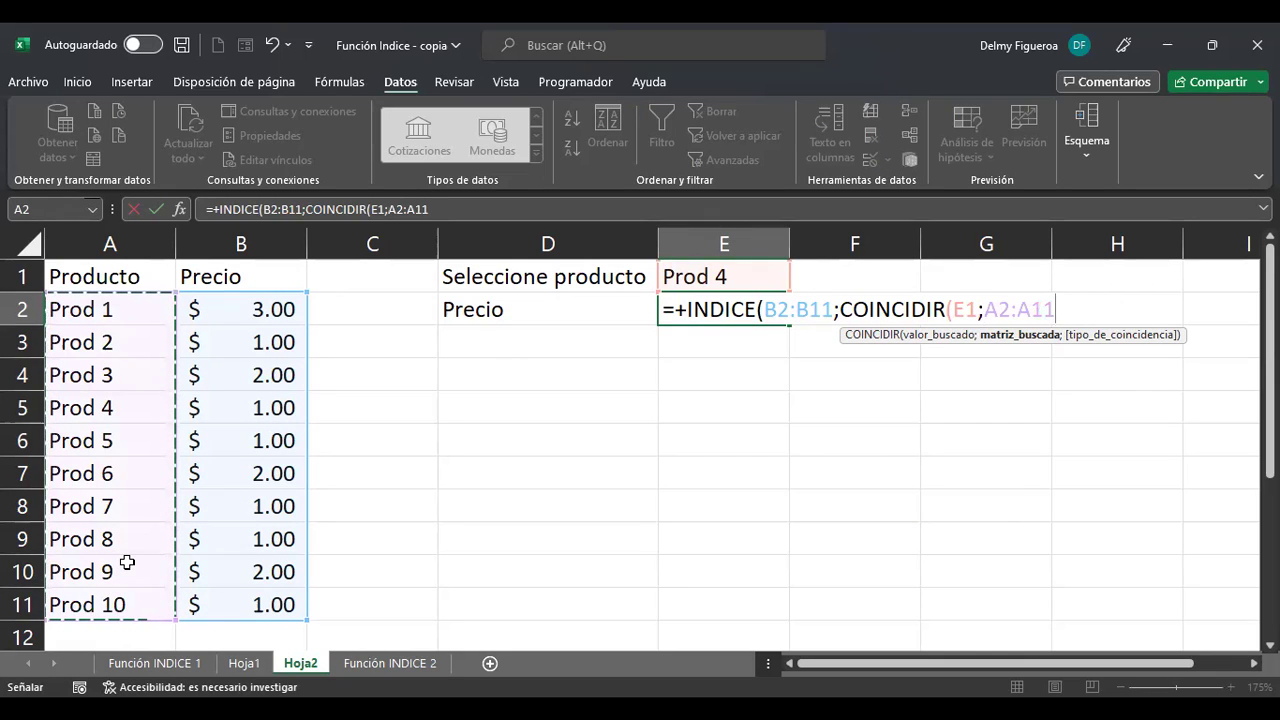
{"action": "type", "text": ";"}
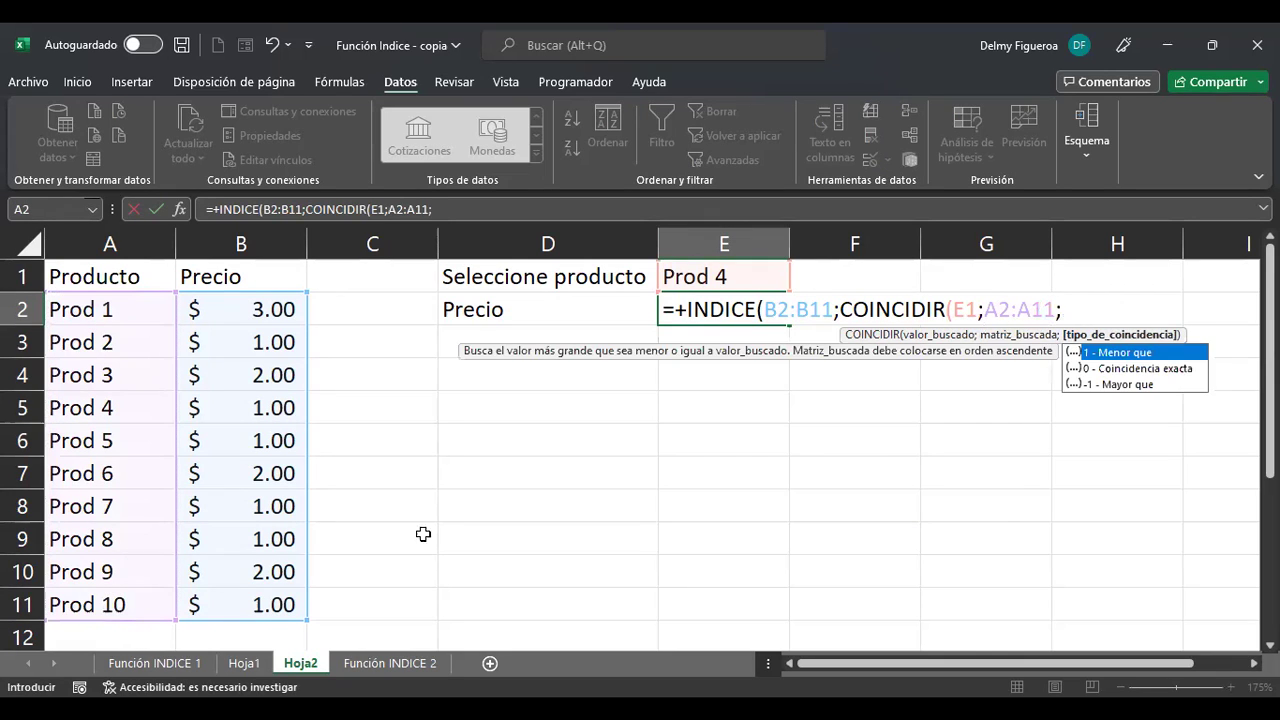
{"action": "double_click", "coordinate": [1150, 369]}
{"action": "type", "text": ")"}
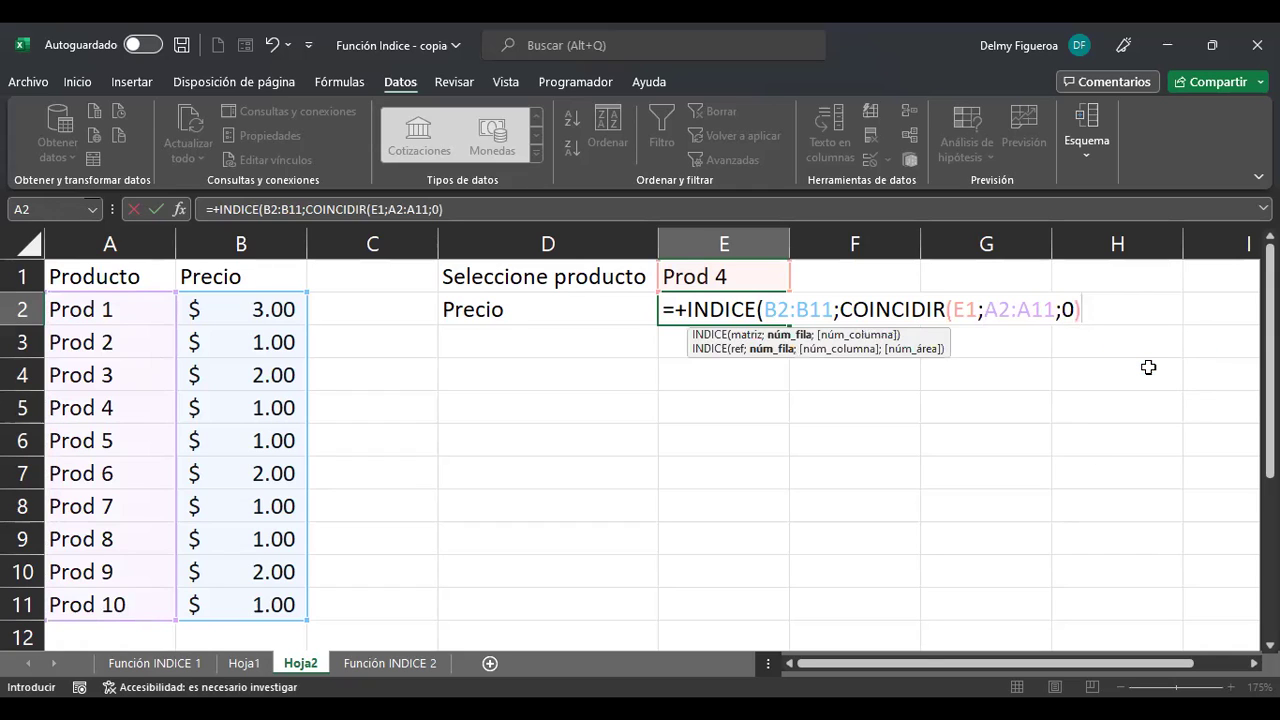
{"action": "type", "text": ")"}
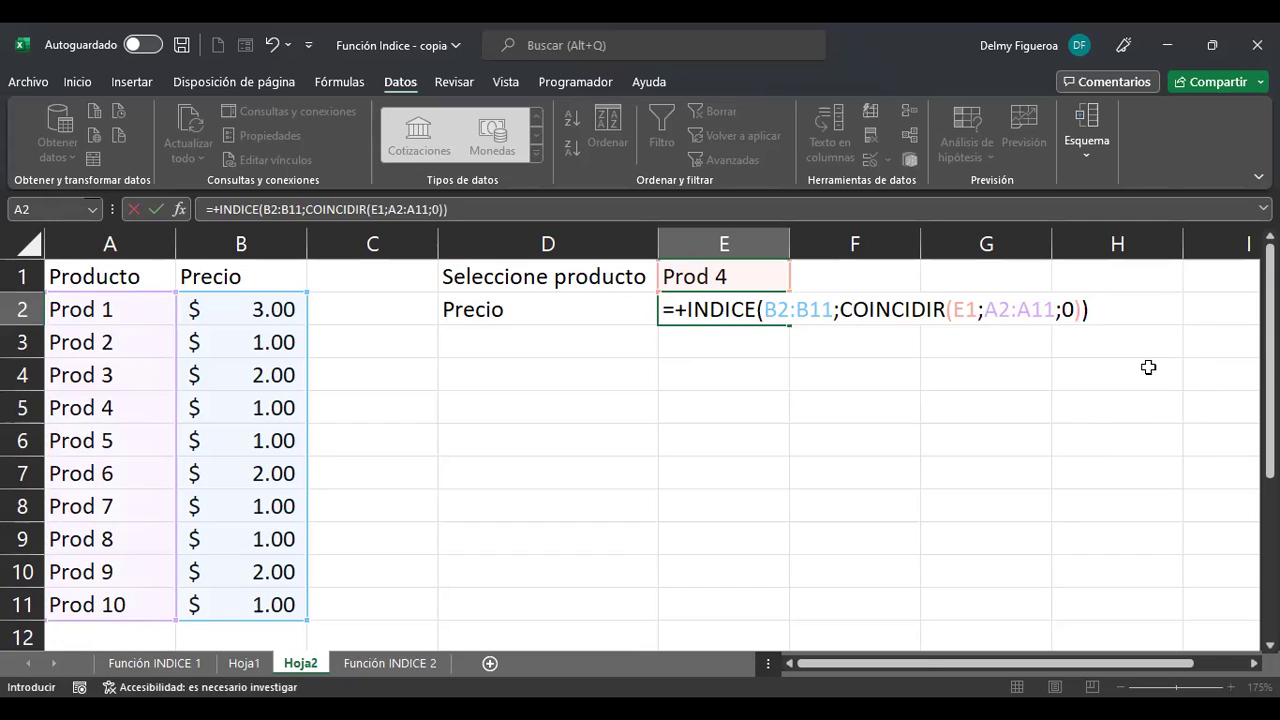
{"action": "key", "text": "BackSpace"}
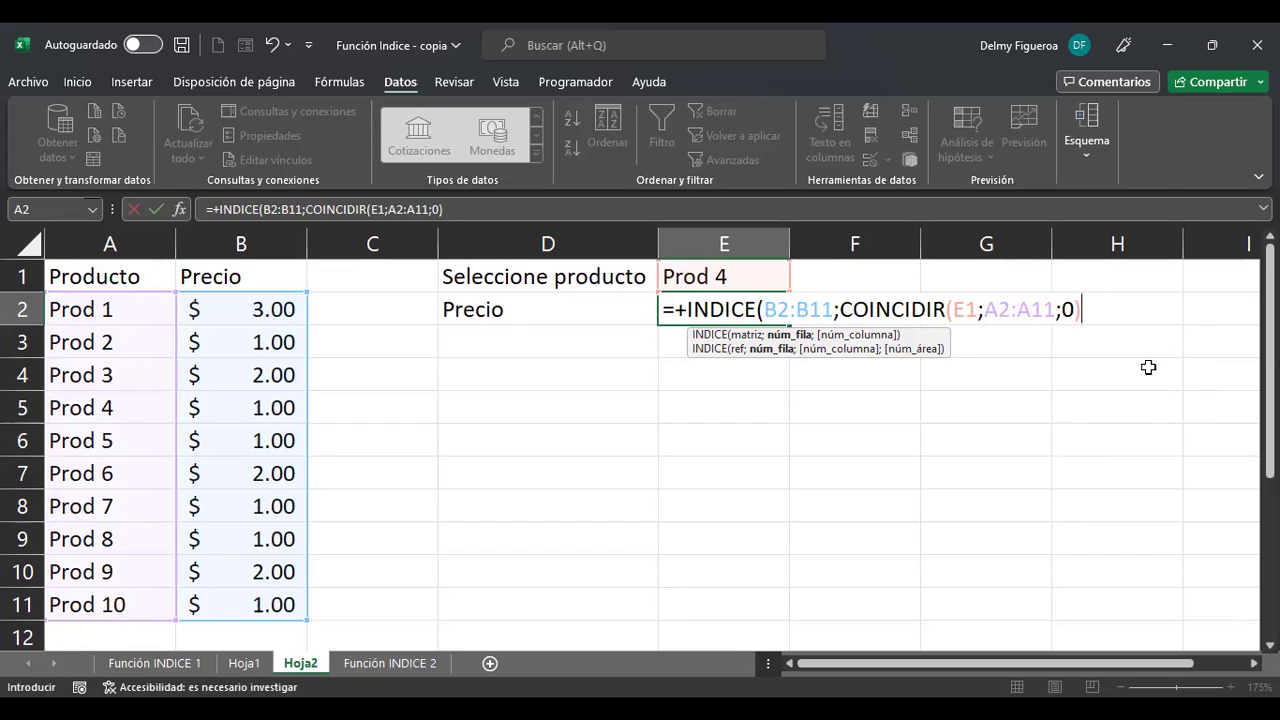
{"action": "type", "text": ";"}
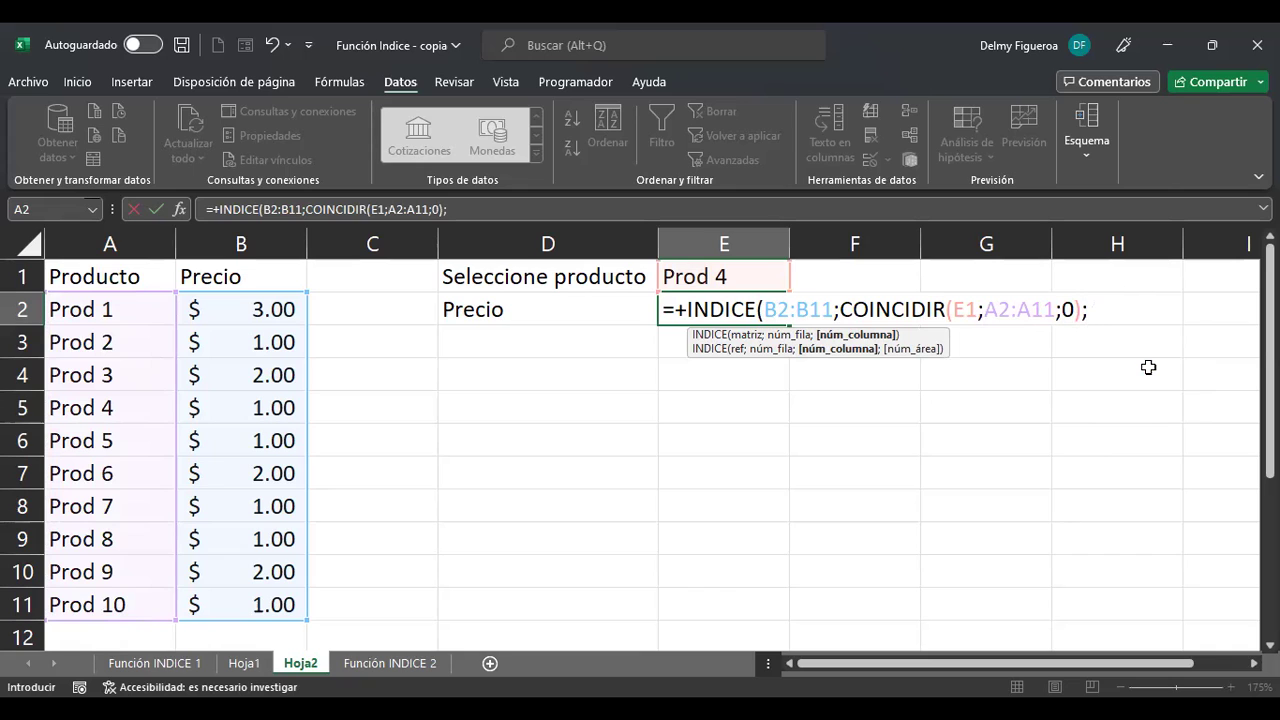
{"action": "key", "text": "BackSpace"}
{"action": "type", "text": ")"}
{"action": "key", "text": "Return"}
{"action": "key", "text": "Up"}
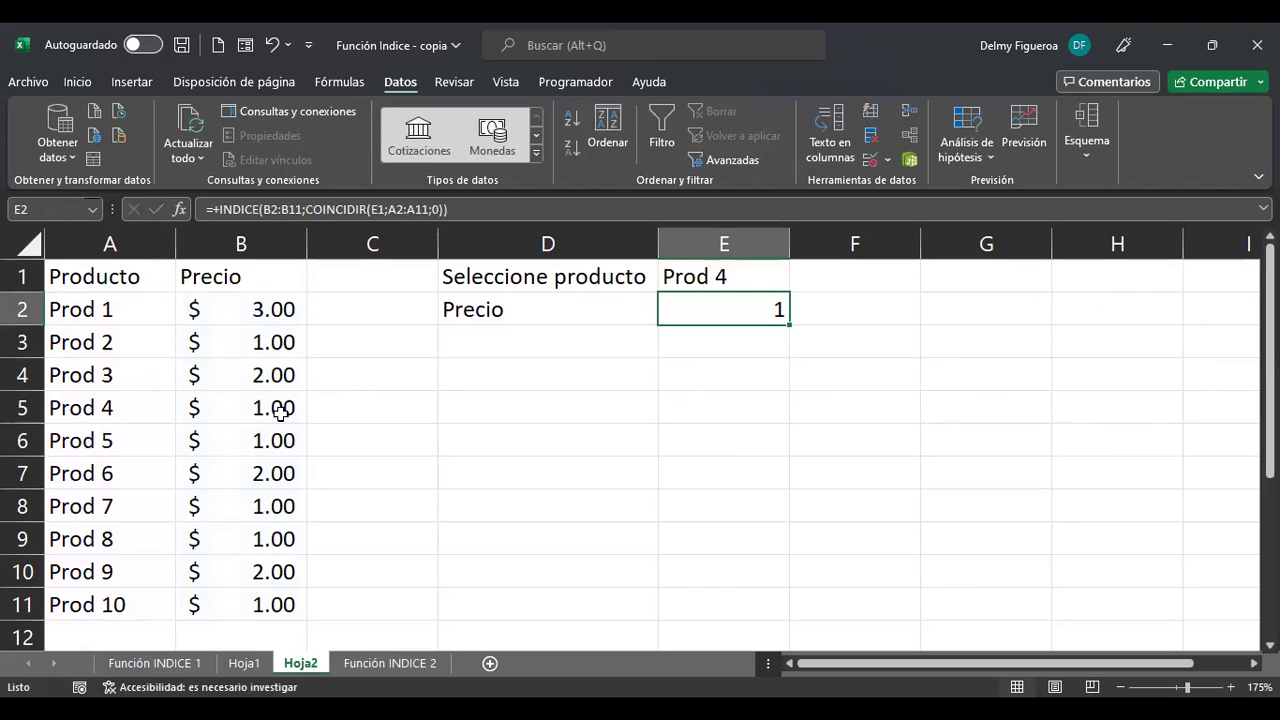
Step: Test the price lookup by choosing Prod 10, Prod 7, Prod 5 and Prod 1 in turn from the E1 drop-down
{"action": "left_click", "coordinate": [713, 272]}
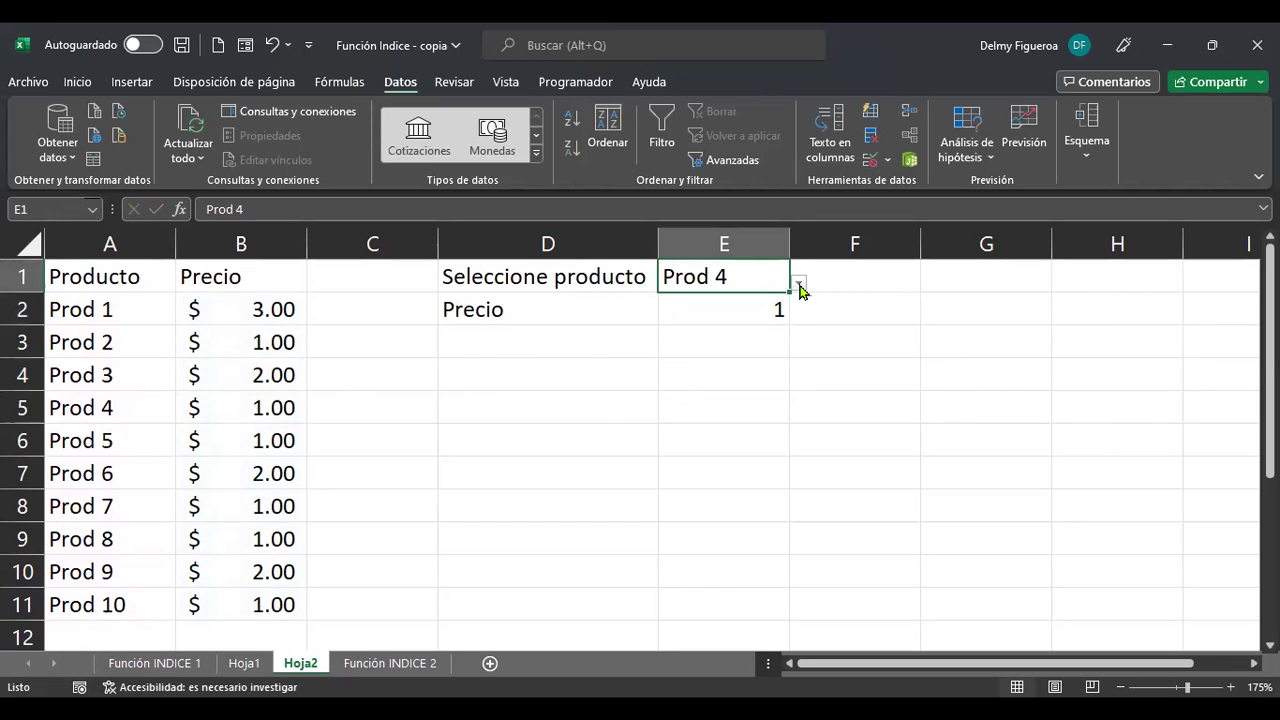
{"action": "left_click", "coordinate": [800, 283]}
{"action": "left_click", "coordinate": [683, 452]}
{"action": "left_click", "coordinate": [800, 285]}
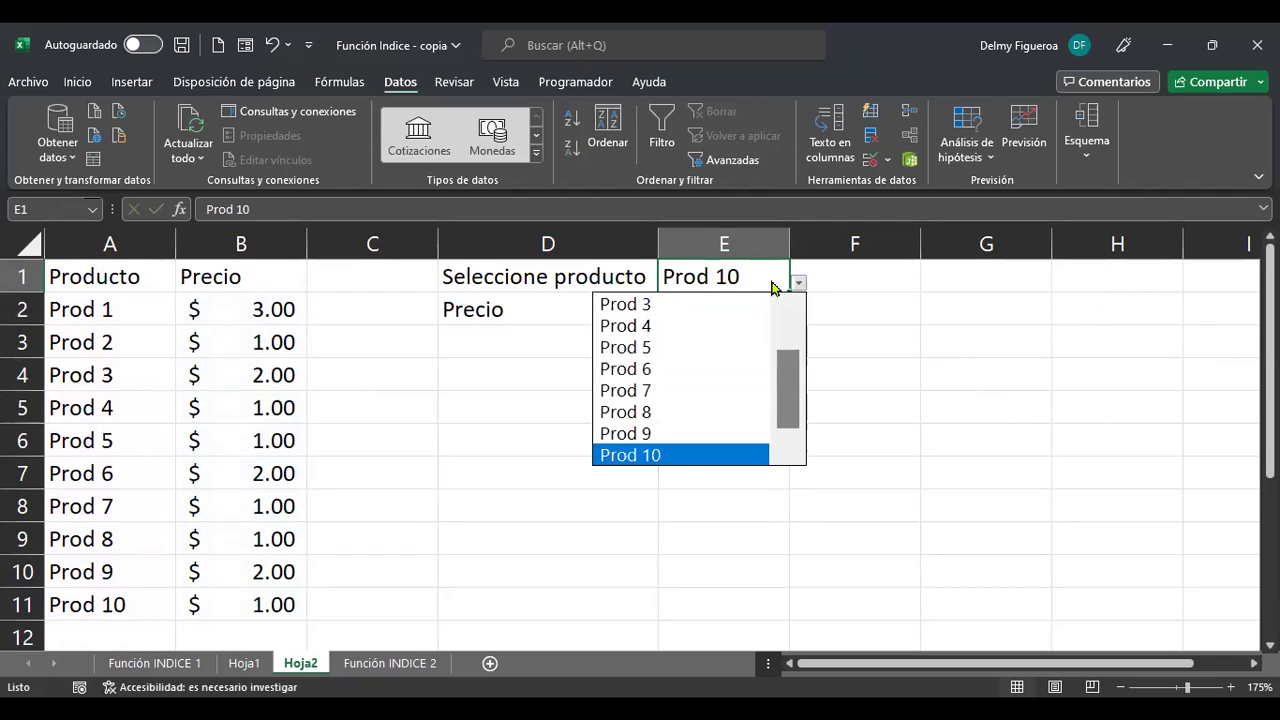
{"action": "left_click", "coordinate": [667, 391]}
{"action": "left_click", "coordinate": [795, 275]}
{"action": "left_click", "coordinate": [762, 277]}
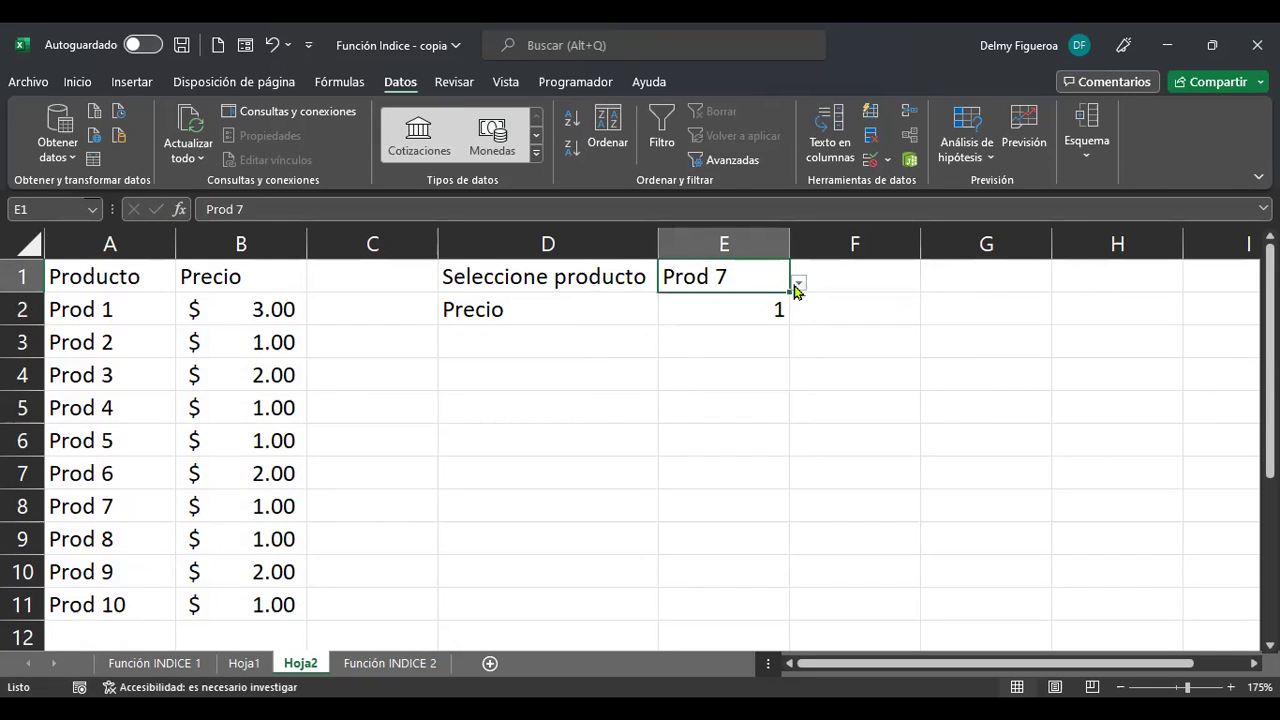
{"action": "left_click", "coordinate": [798, 285]}
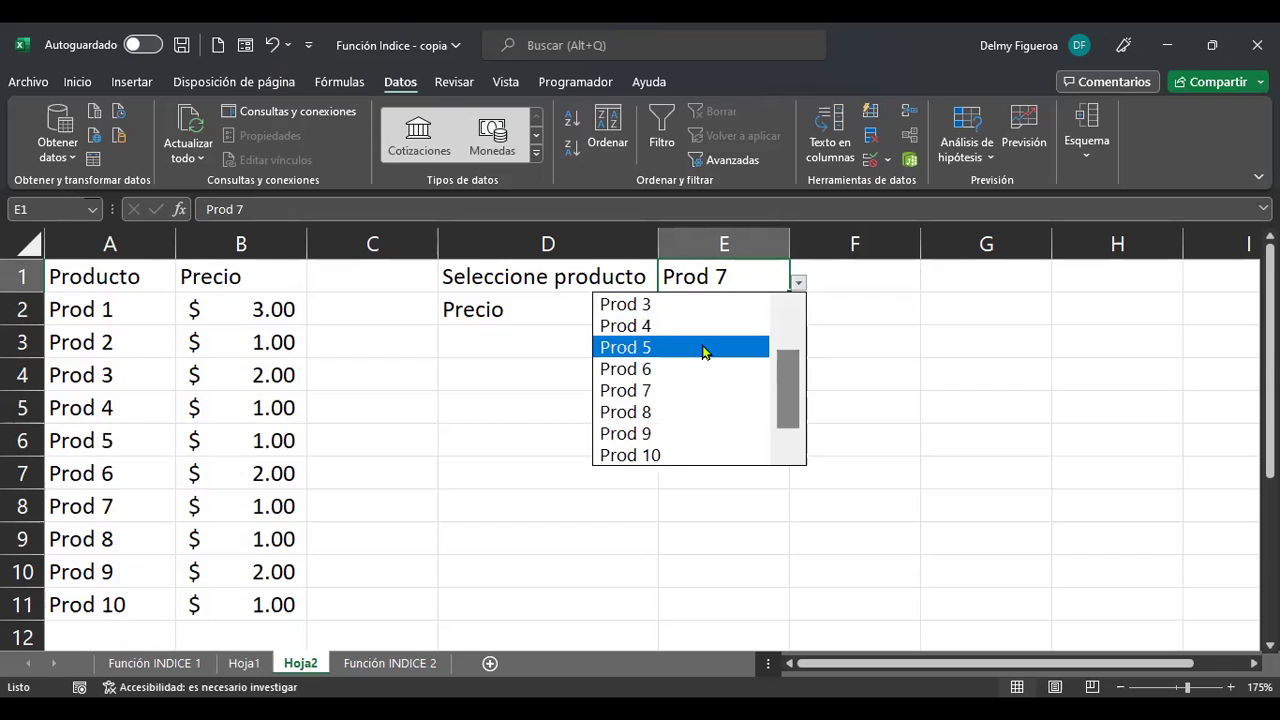
{"action": "left_click", "coordinate": [703, 351]}
{"action": "left_click", "coordinate": [797, 284]}
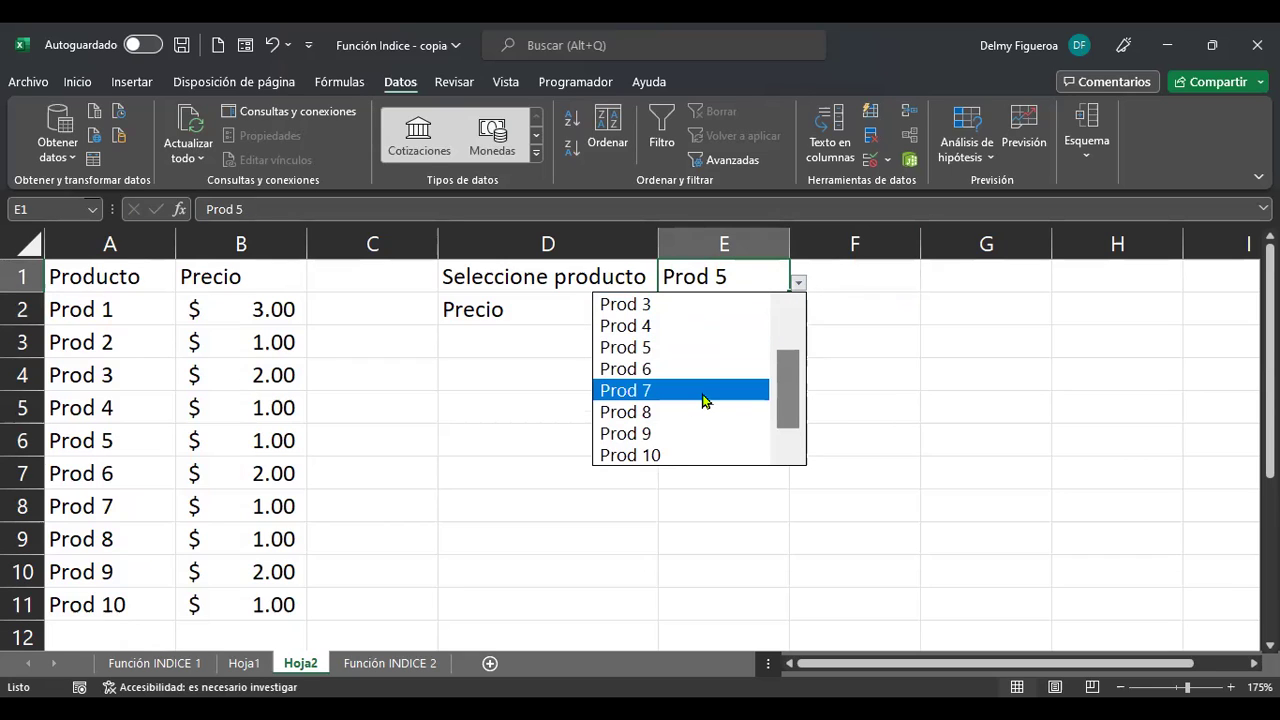
{"action": "left_click", "coordinate": [783, 312]}
{"action": "left_click", "coordinate": [664, 302]}
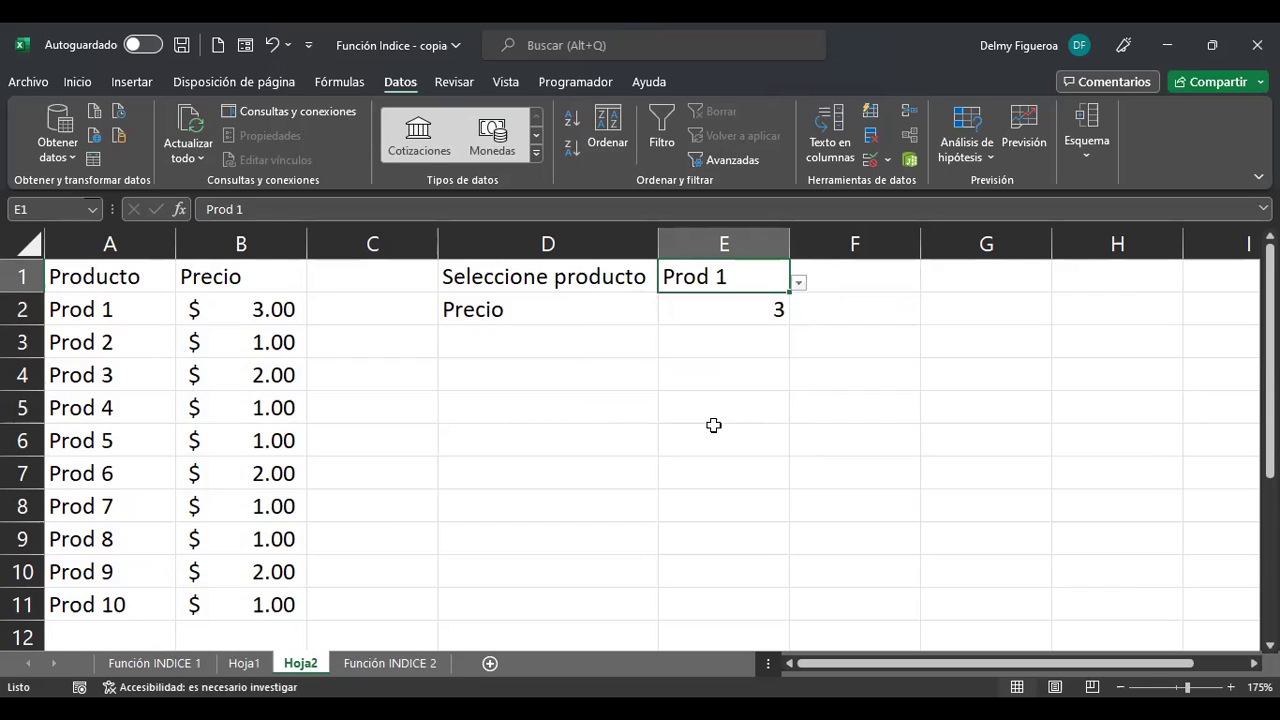
Step: Apply the dollar accounting number format to the price result in E2
{"action": "left_click", "coordinate": [738, 311]}
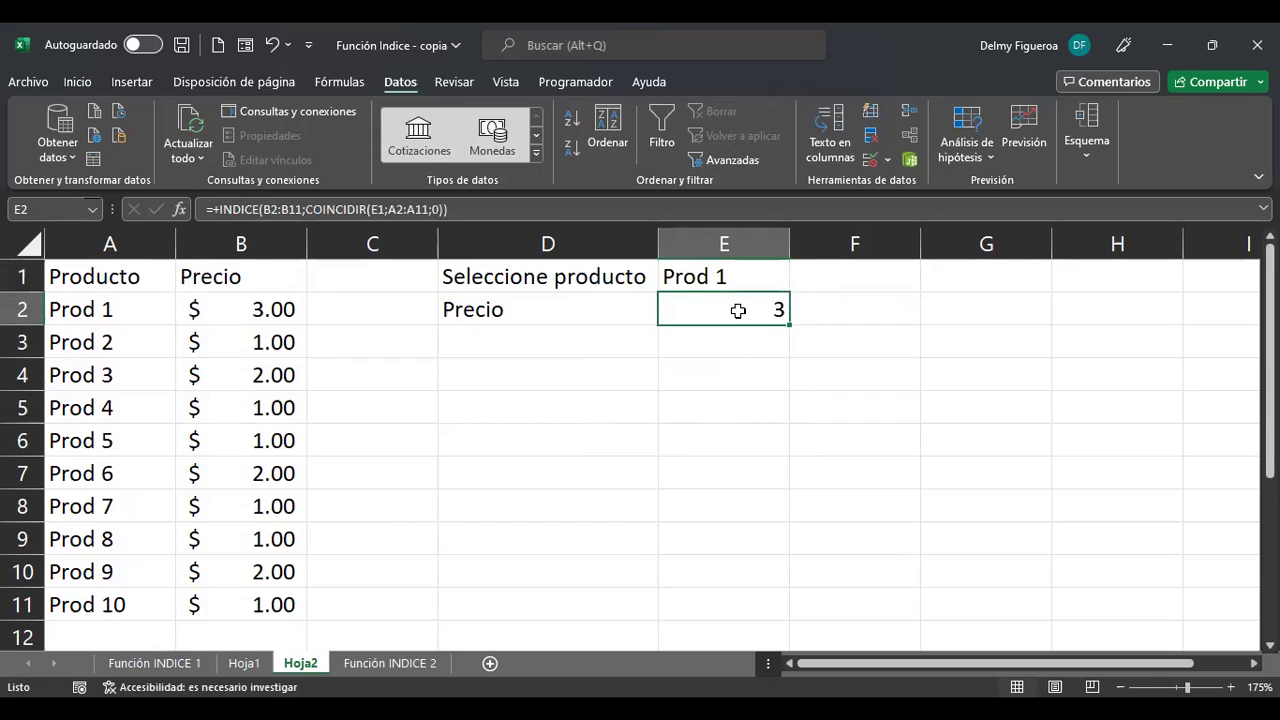
{"action": "left_click", "coordinate": [78, 82]}
{"action": "left_click", "coordinate": [581, 148]}
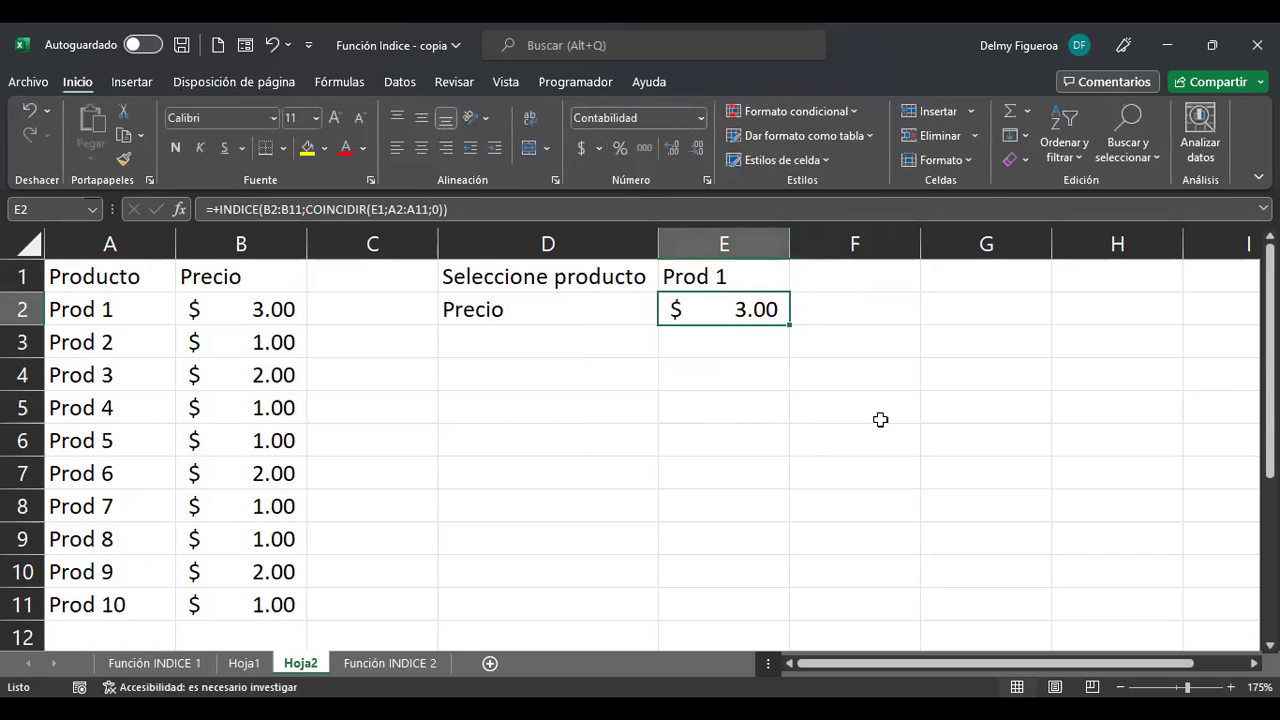
Step: Choose Prod 6 from the product drop-down in E1
{"action": "left_click", "coordinate": [757, 284]}
{"action": "left_click", "coordinate": [798, 284]}
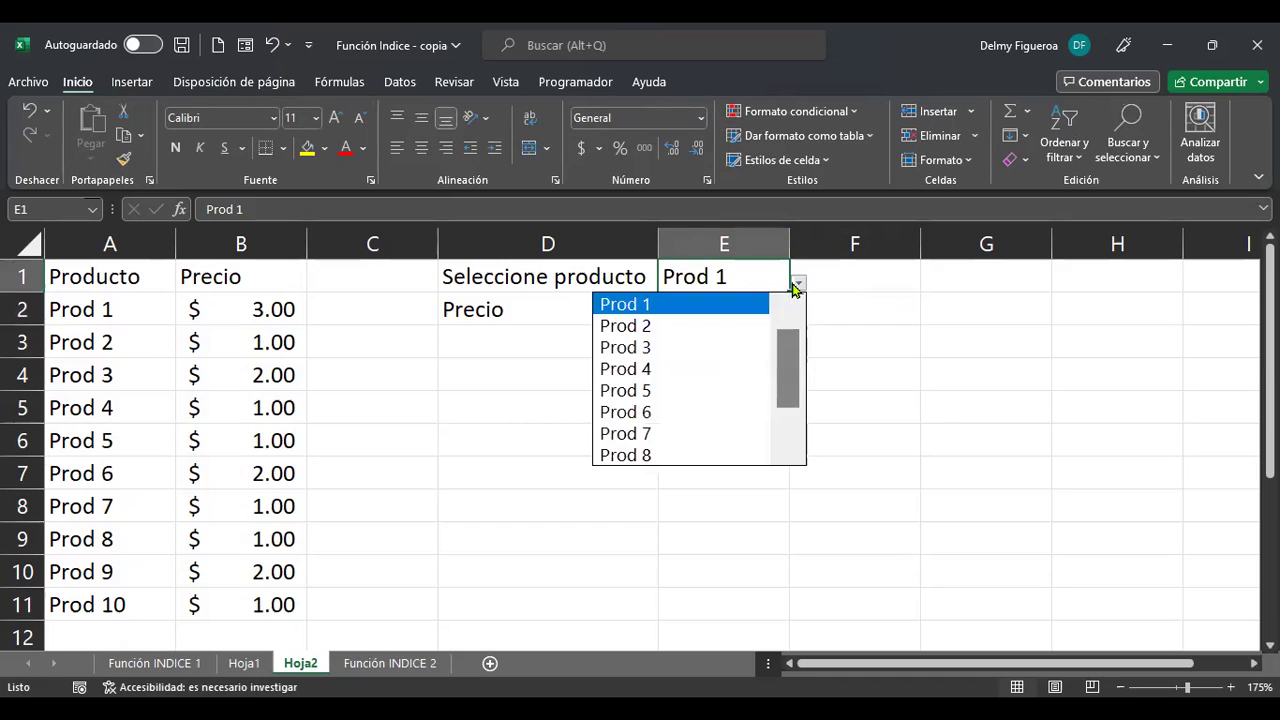
{"action": "left_click", "coordinate": [652, 414]}
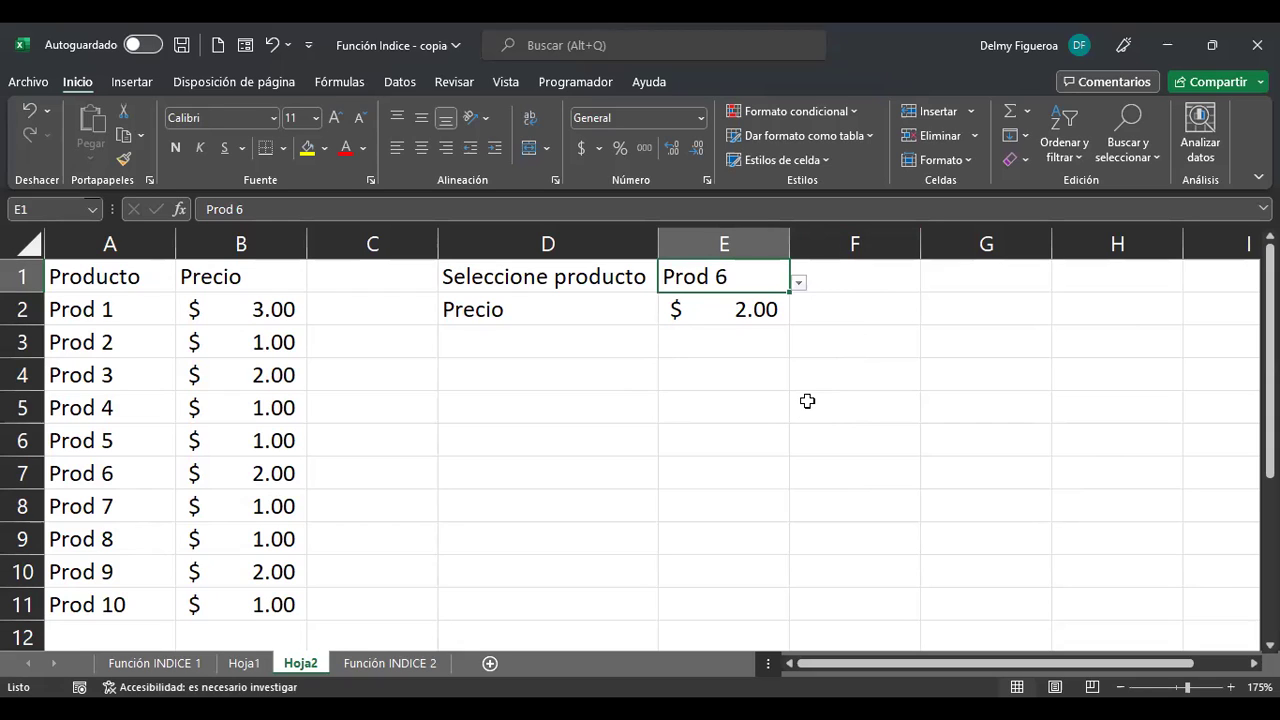
Step: Review the COINCIDIR function nested as the row argument in the E2 formula, leaving the formula as it is
{"action": "left_click", "coordinate": [731, 312]}
{"action": "key", "text": "F2"}
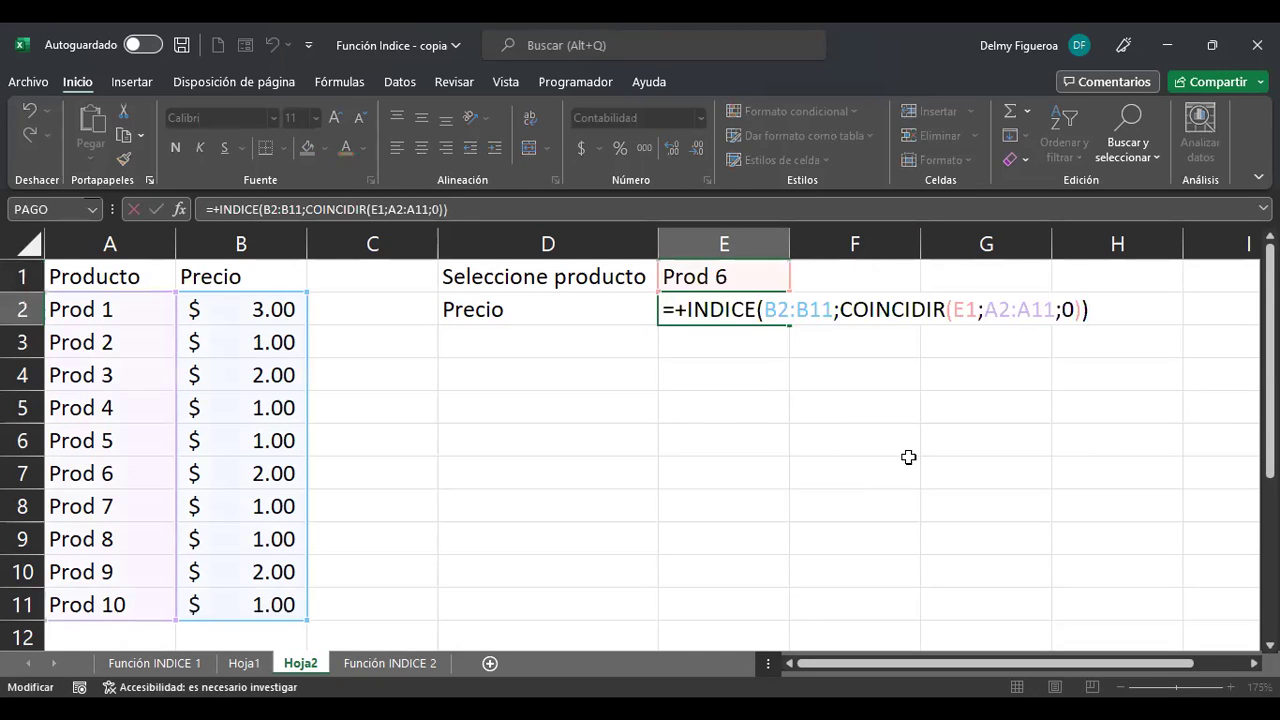
{"action": "left_click", "coordinate": [903, 308]}
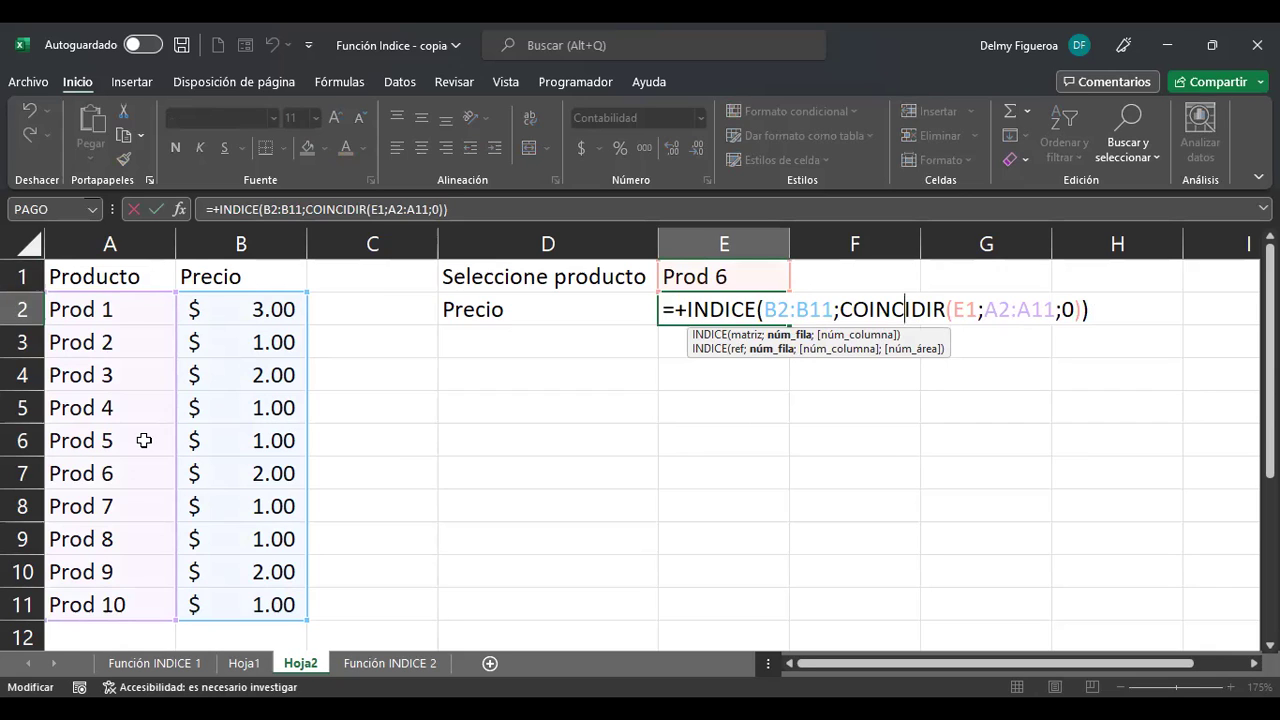
{"action": "key", "text": "Return"}
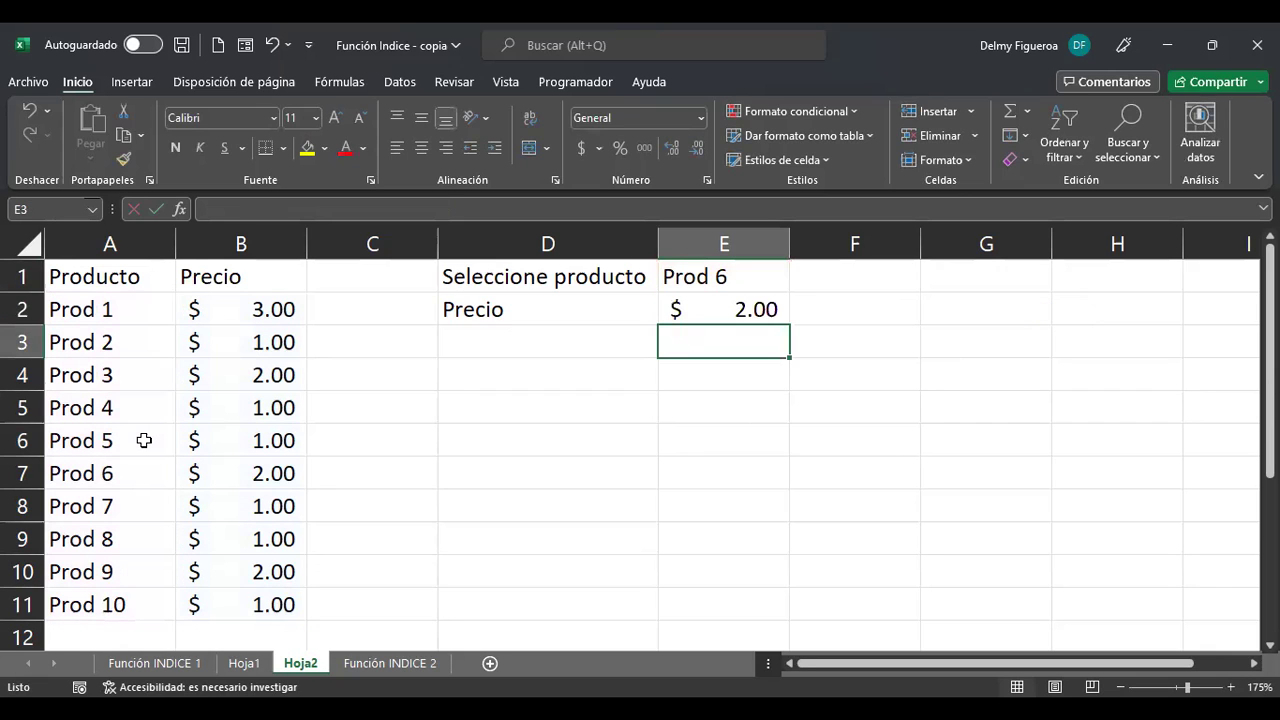
Step: Copy the formula text INDICE(B2:B11;COINCIDIR(E1;A2:A11;0)) from E2, without its leading =+
{"action": "left_click", "coordinate": [717, 288]}
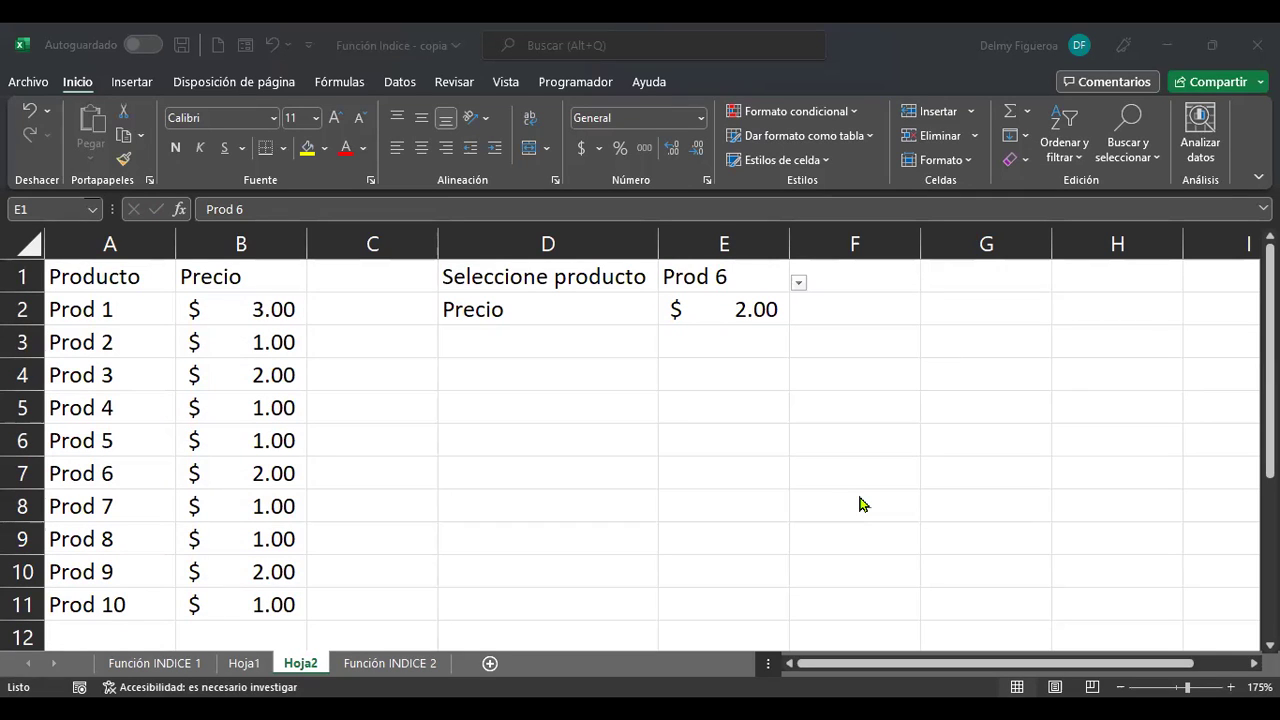
{"action": "key", "text": "Down"}
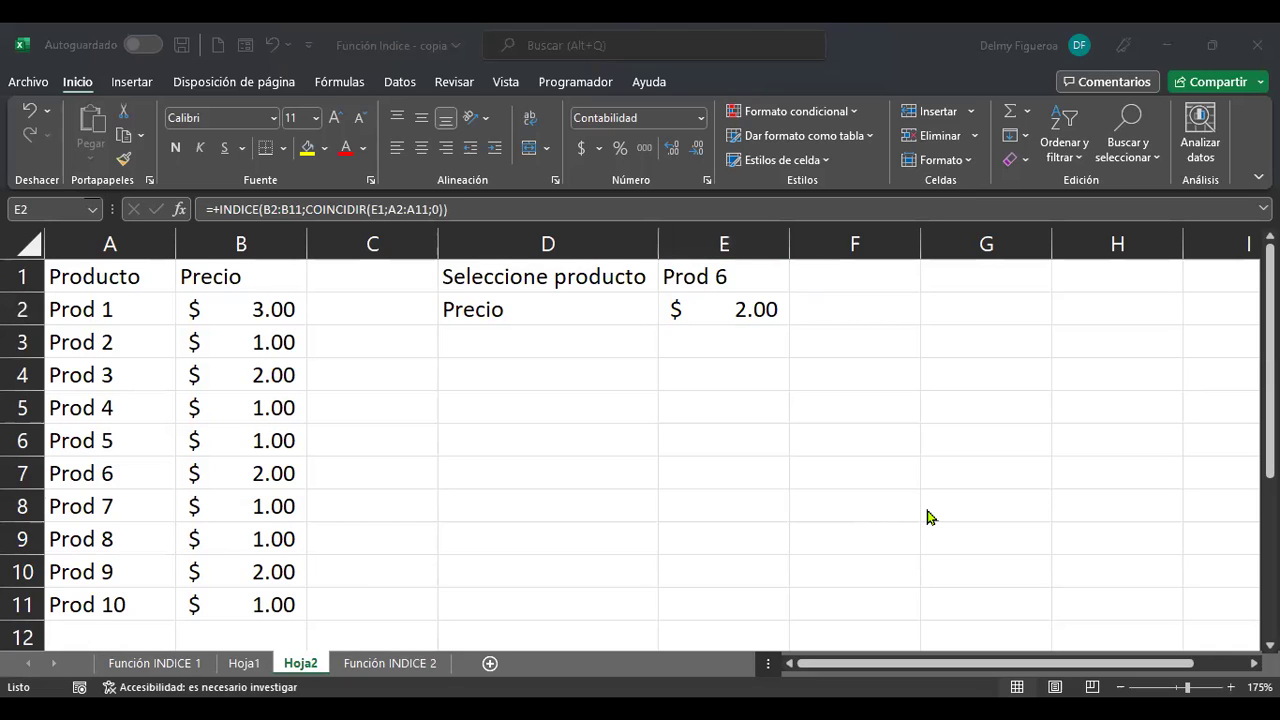
{"action": "key", "text": "F2"}
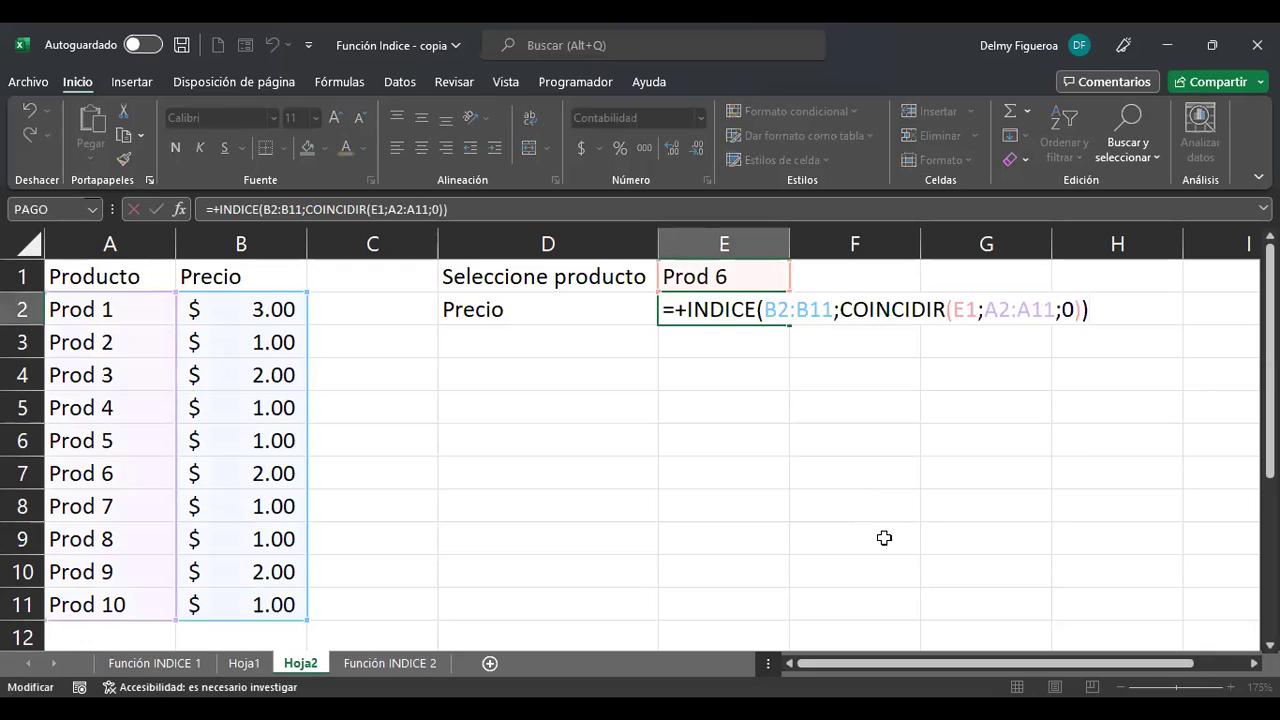
{"action": "key", "text": "shift+Home"}
{"action": "key", "text": "shift+Right"}
{"action": "key", "text": "shift+Right"}
{"action": "key", "text": "ctrl+c"}
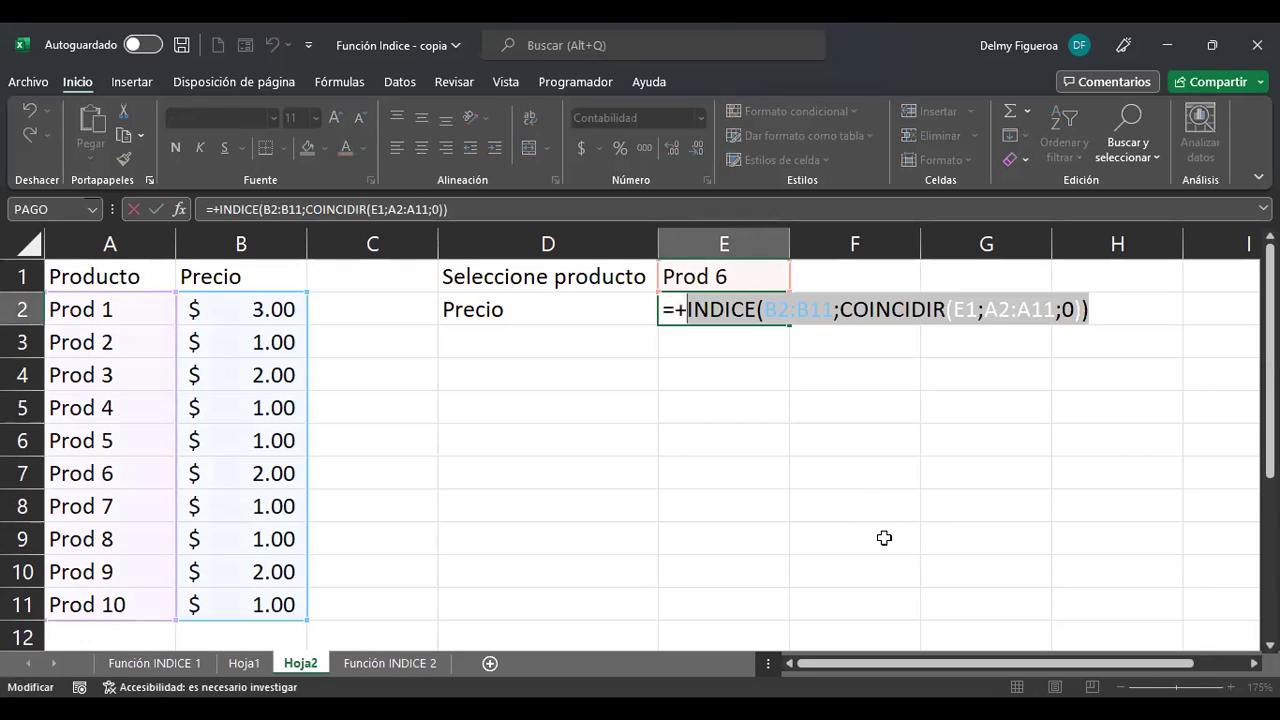
{"action": "key", "text": "Return"}
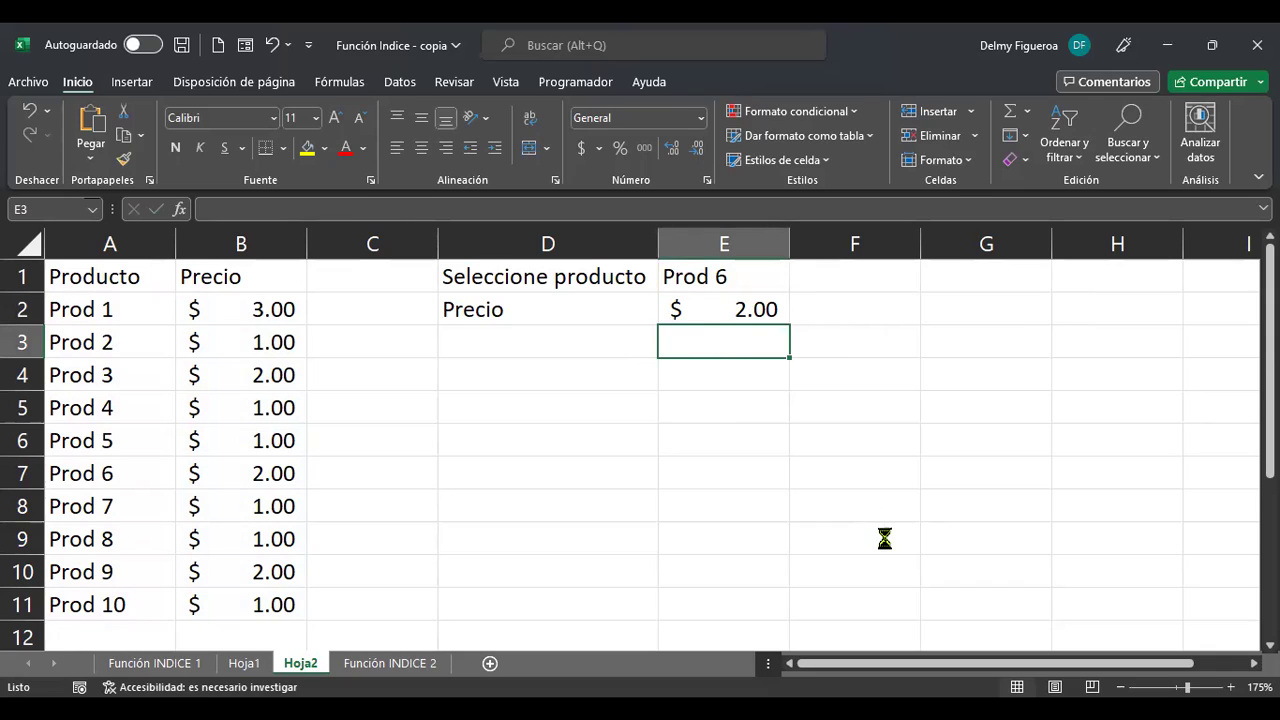
Step: Paste the copied INDICE and COINCIDIR formula text into E3 as plain text
{"action": "key", "text": "ctrl+v"}
{"action": "key", "text": "F2"}
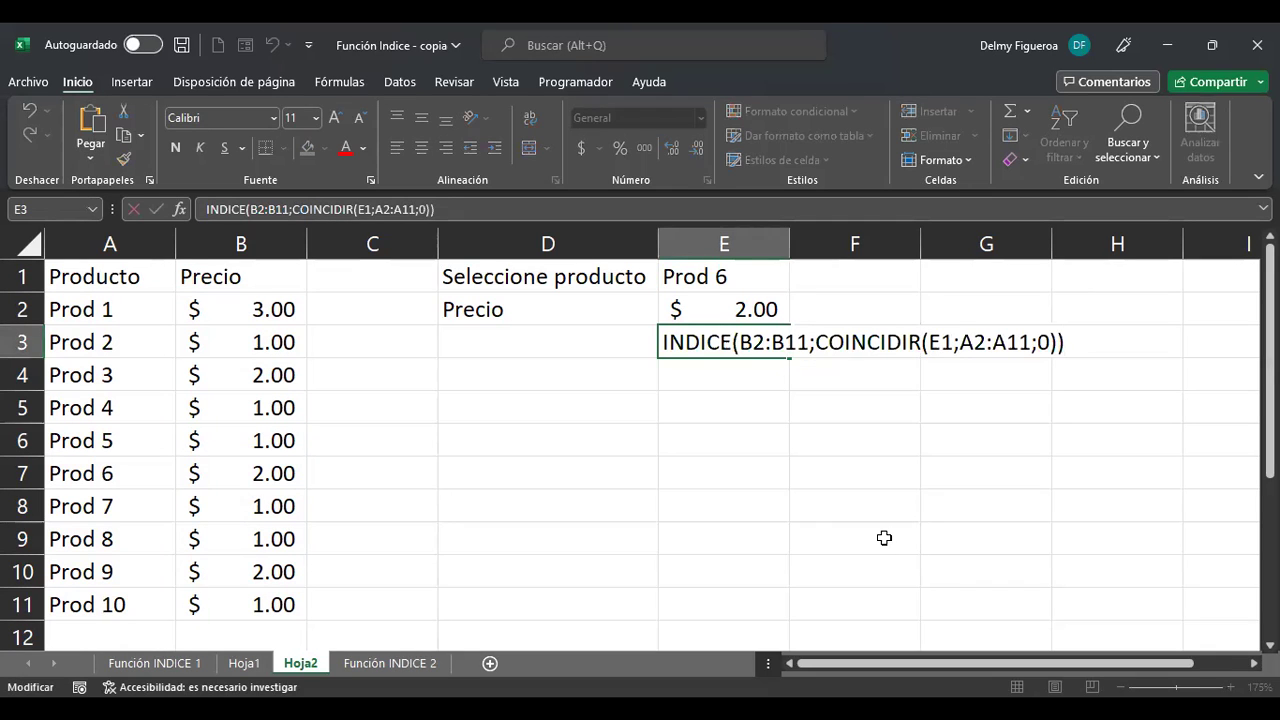
{"action": "key", "text": "Home"}
{"action": "key", "text": "Return"}
{"action": "key", "text": "Up"}
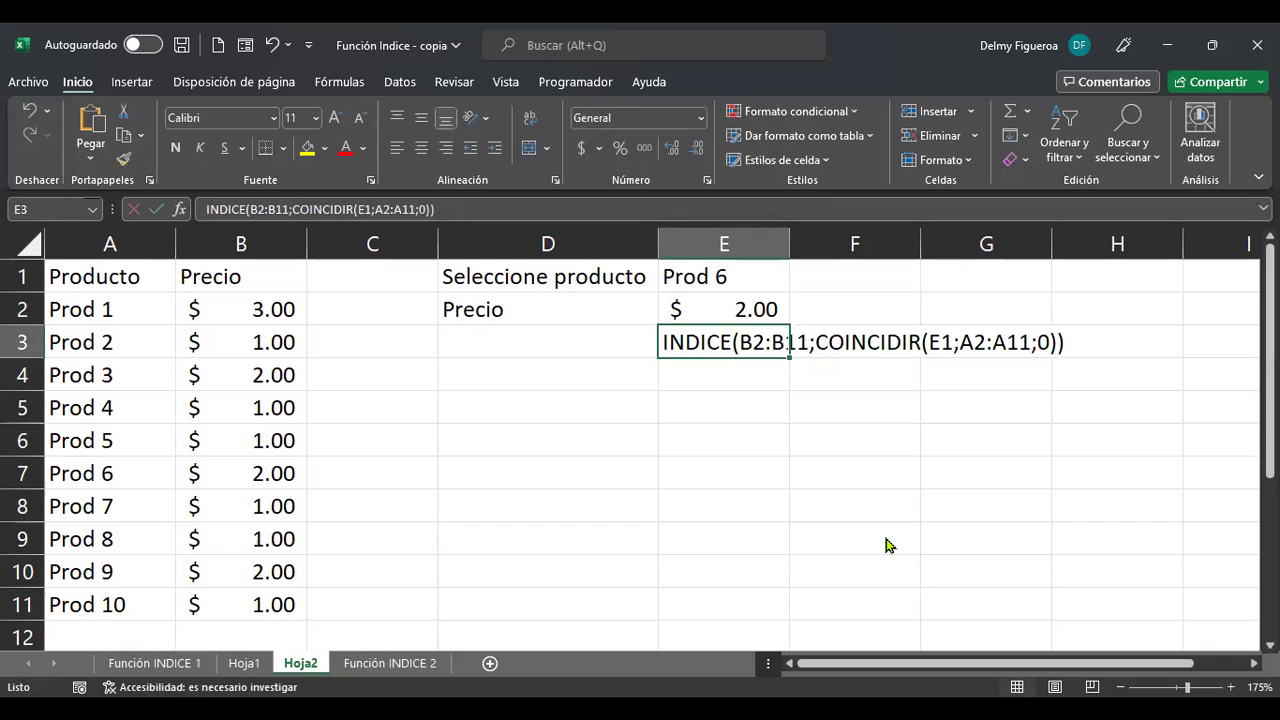
Step: Insert +suma( in front of the INDICE text in E3
{"action": "key", "text": "F2"}
{"action": "key", "text": "Home"}
{"action": "type", "text": "+suma("}
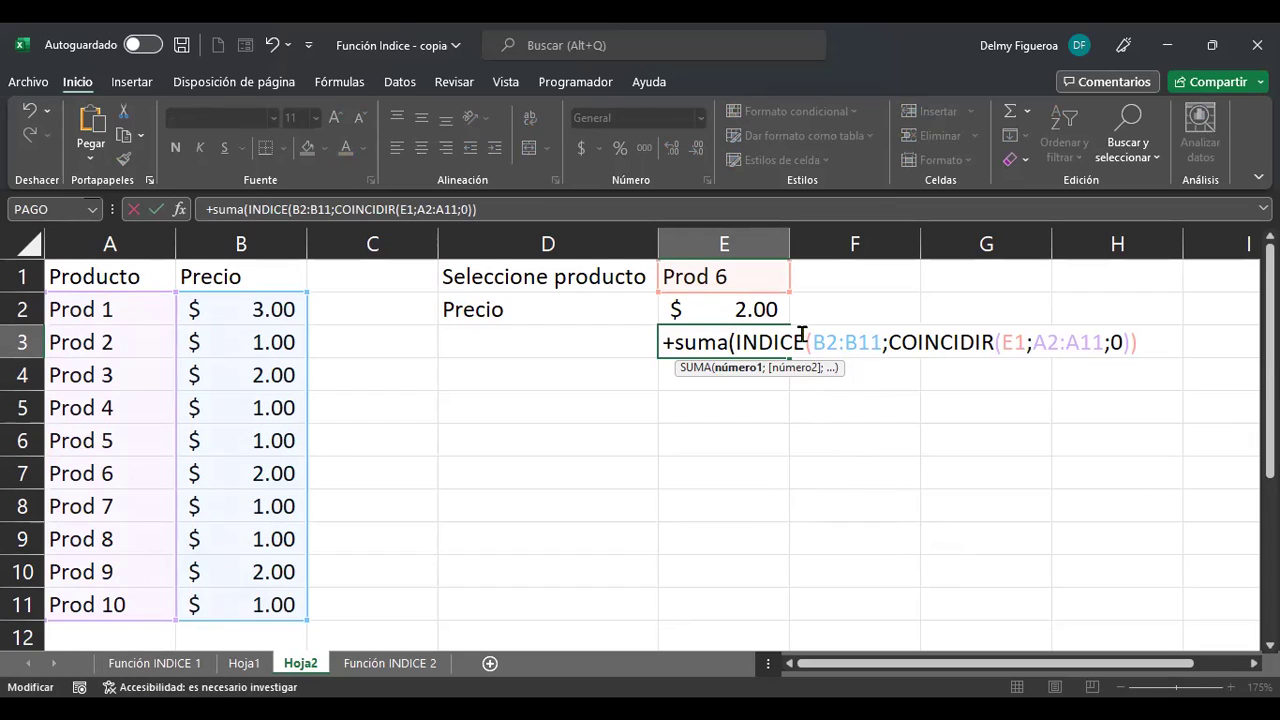
Step: Examine the arguments of the nested suma, INDICE and COINCIDIR functions in the E3 formula text
{"action": "left_click", "coordinate": [700, 343]}
{"action": "left_click", "coordinate": [775, 342]}
{"action": "left_click", "coordinate": [780, 342]}
{"action": "left_click", "coordinate": [960, 342]}
{"action": "left_click", "coordinate": [1122, 342]}
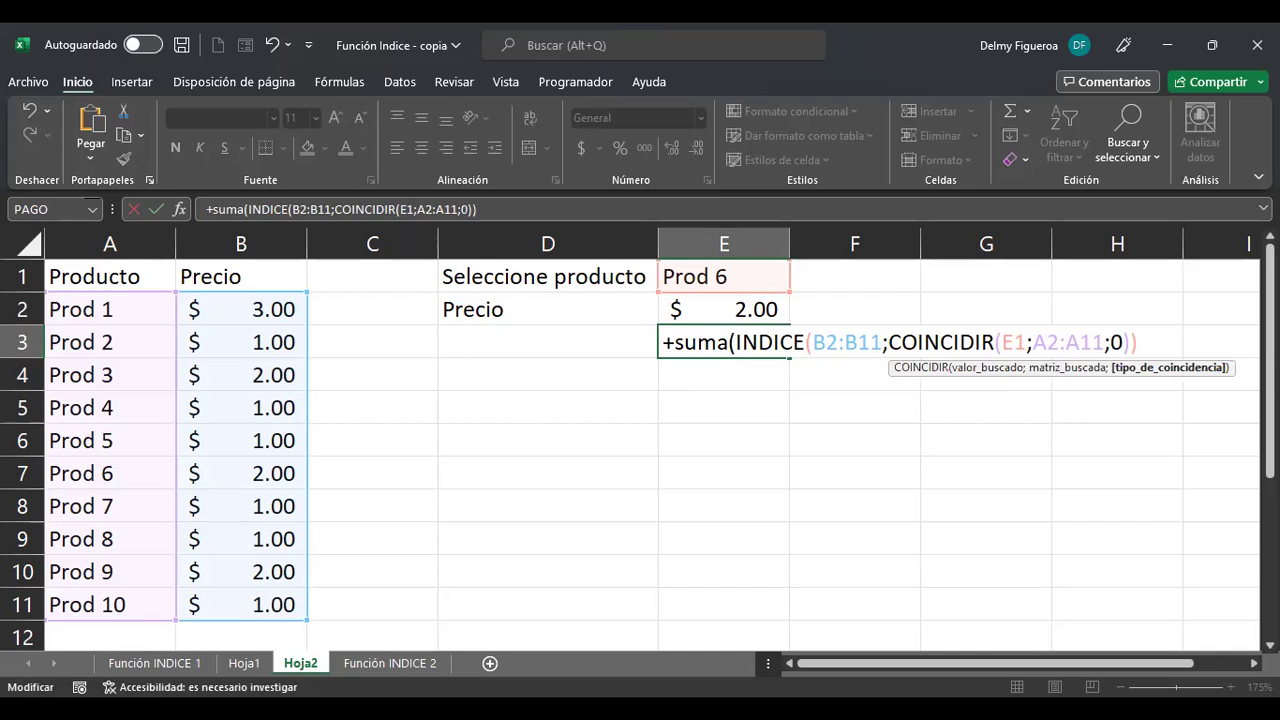
Step: Complete the suma formula in E3 with a closing parenthesis and enter it
{"action": "left_click", "coordinate": [1131, 342]}
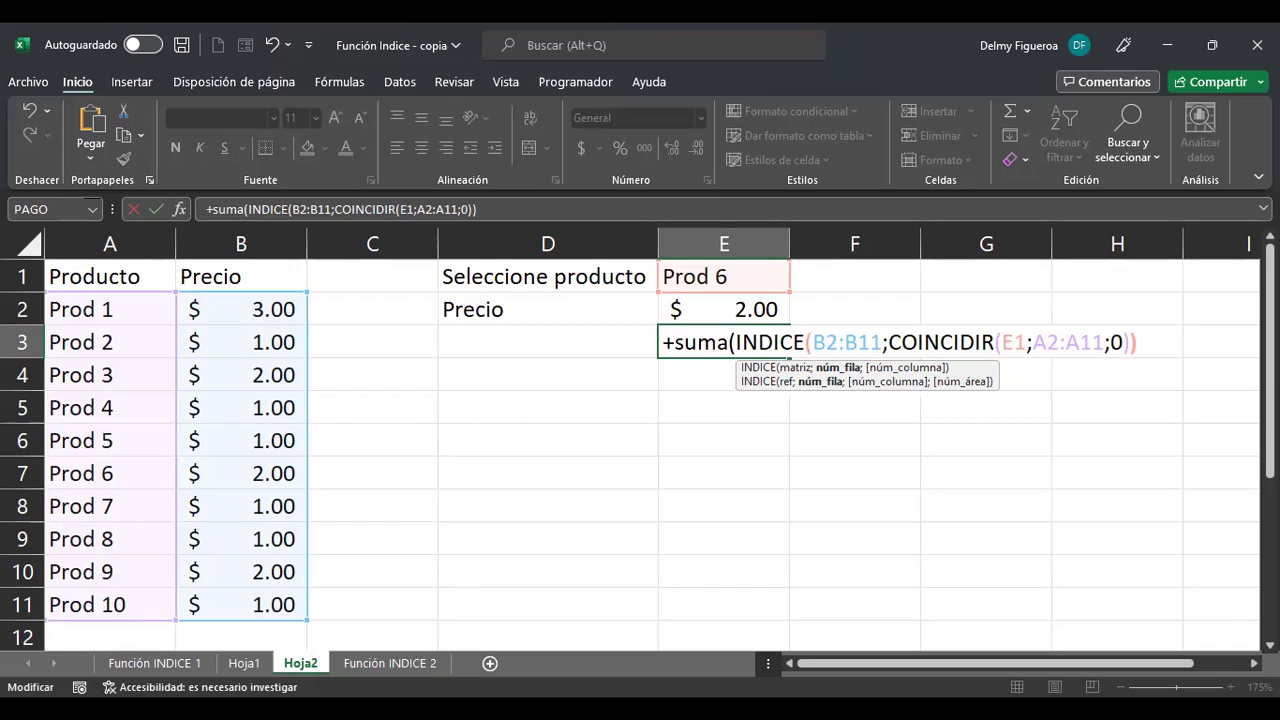
{"action": "left_click", "coordinate": [1138, 342]}
{"action": "type", "text": ")"}
{"action": "key", "text": "ctrl+Return"}
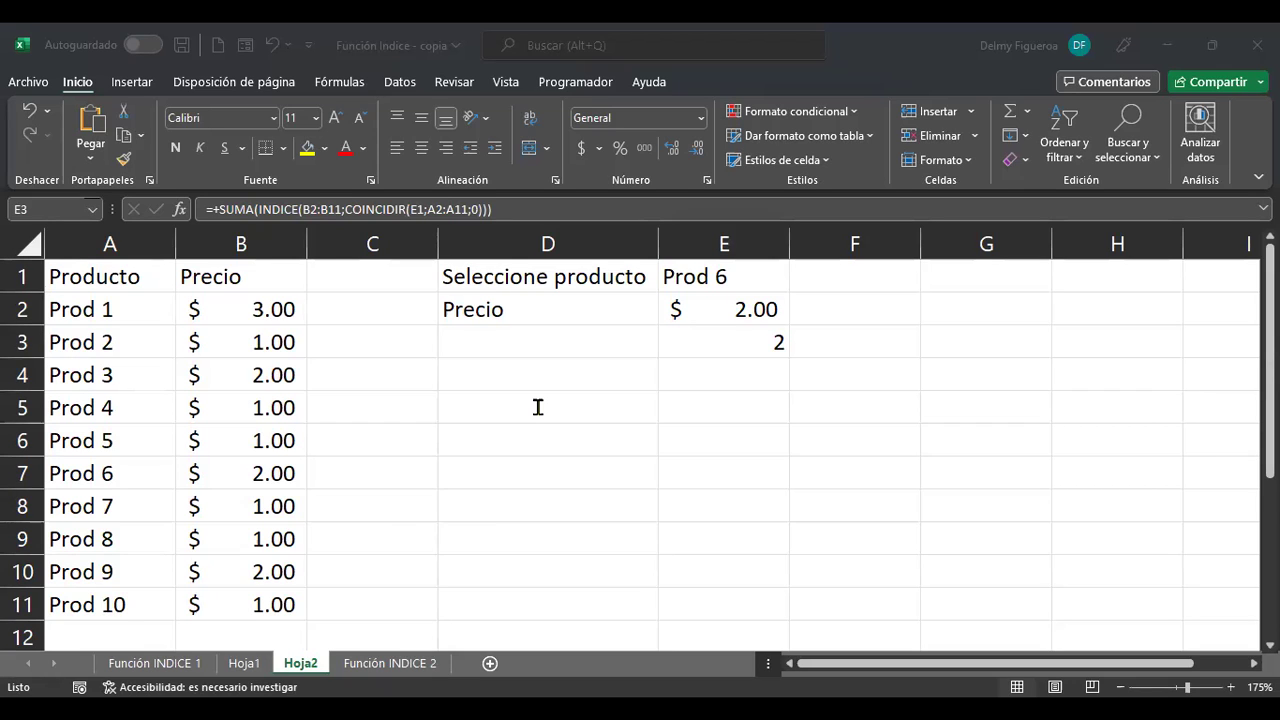
Step: Change the INDICE range in the E3 formula to A2:B11
{"action": "left_click", "coordinate": [1045, 344]}
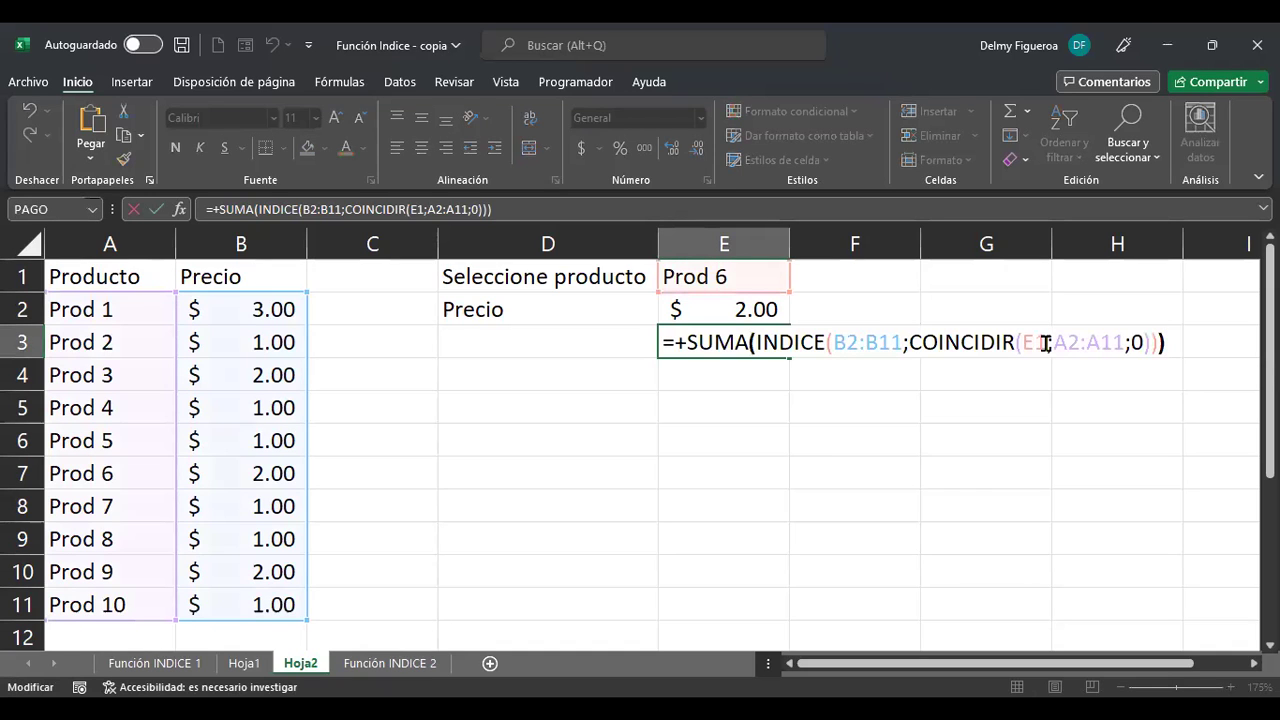
{"action": "left_click", "coordinate": [840, 340]}
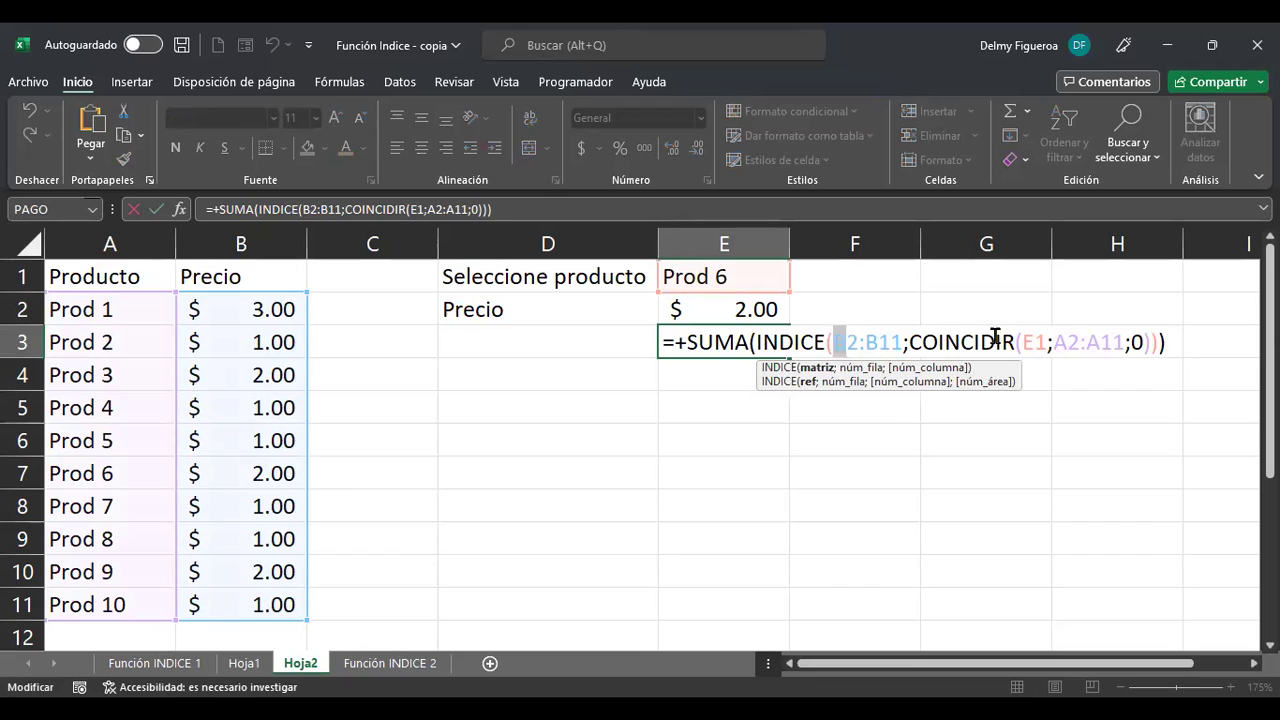
{"action": "type", "text": "a"}
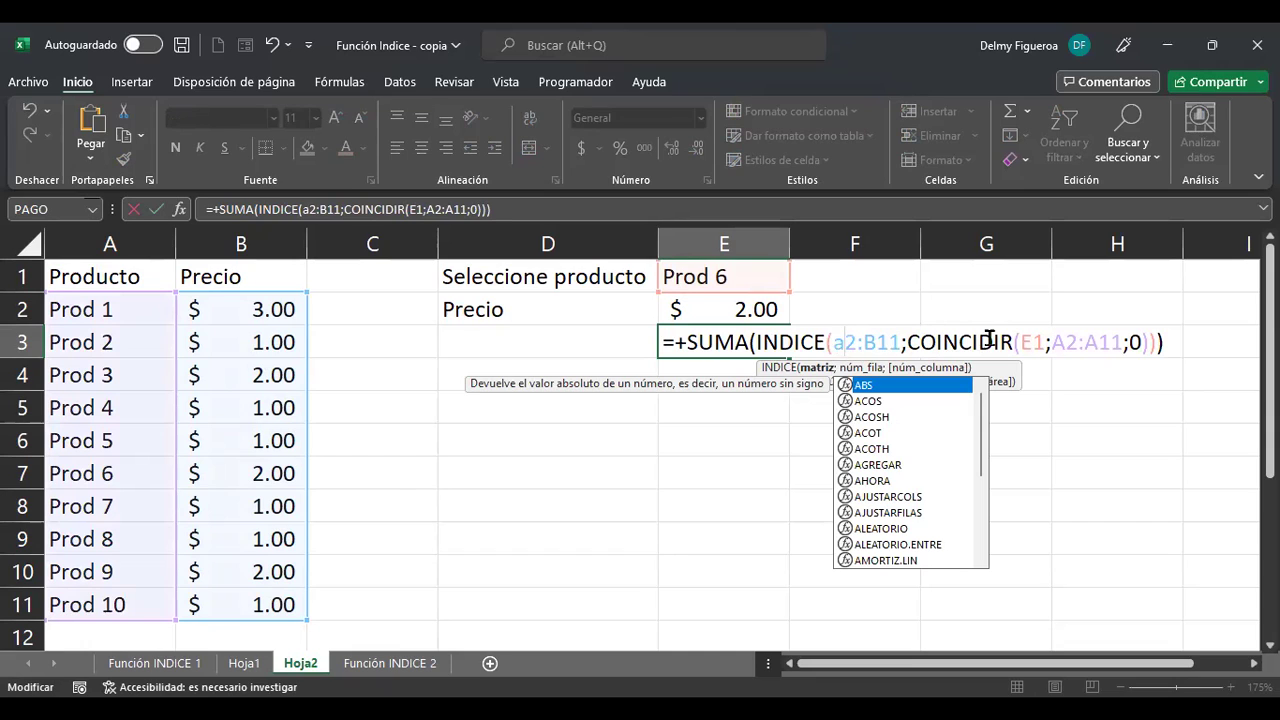
{"action": "left_click", "coordinate": [1070, 343]}
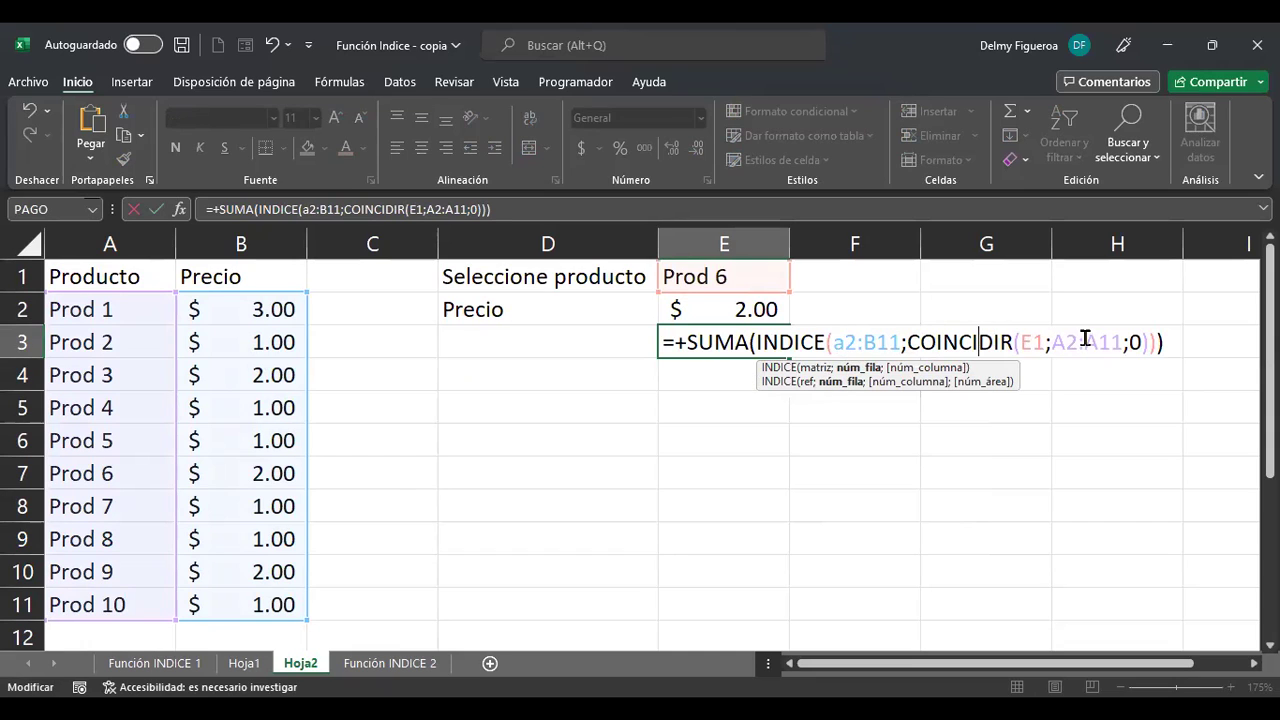
{"action": "left_click", "coordinate": [1085, 342]}
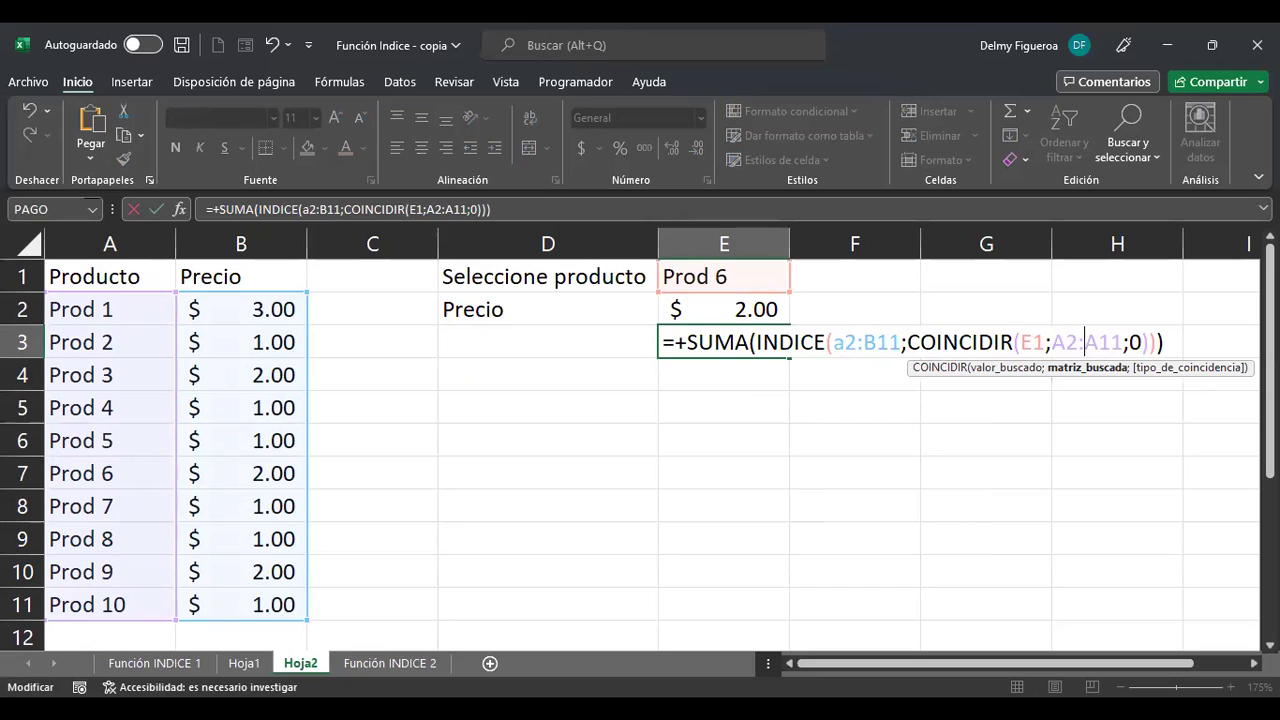
{"action": "key", "text": "ctrl+Return"}
{"action": "key", "text": "F2"}
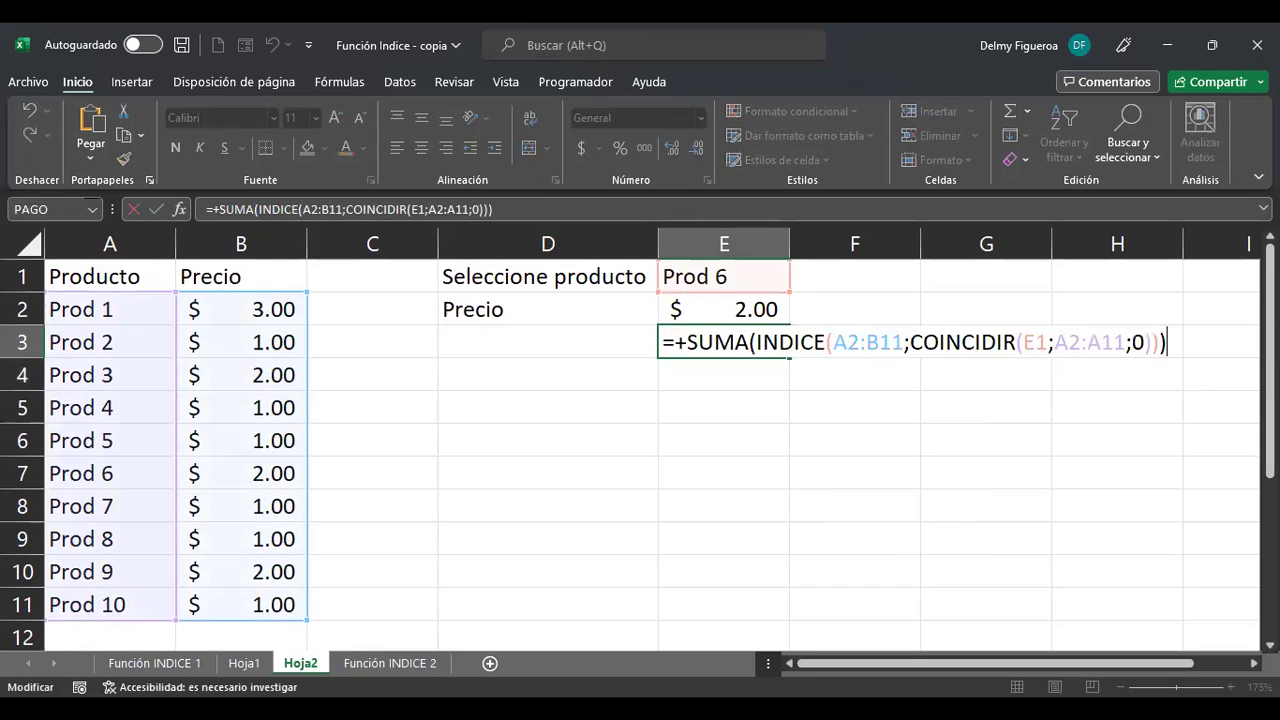
{"action": "left_click", "coordinate": [843, 340]}
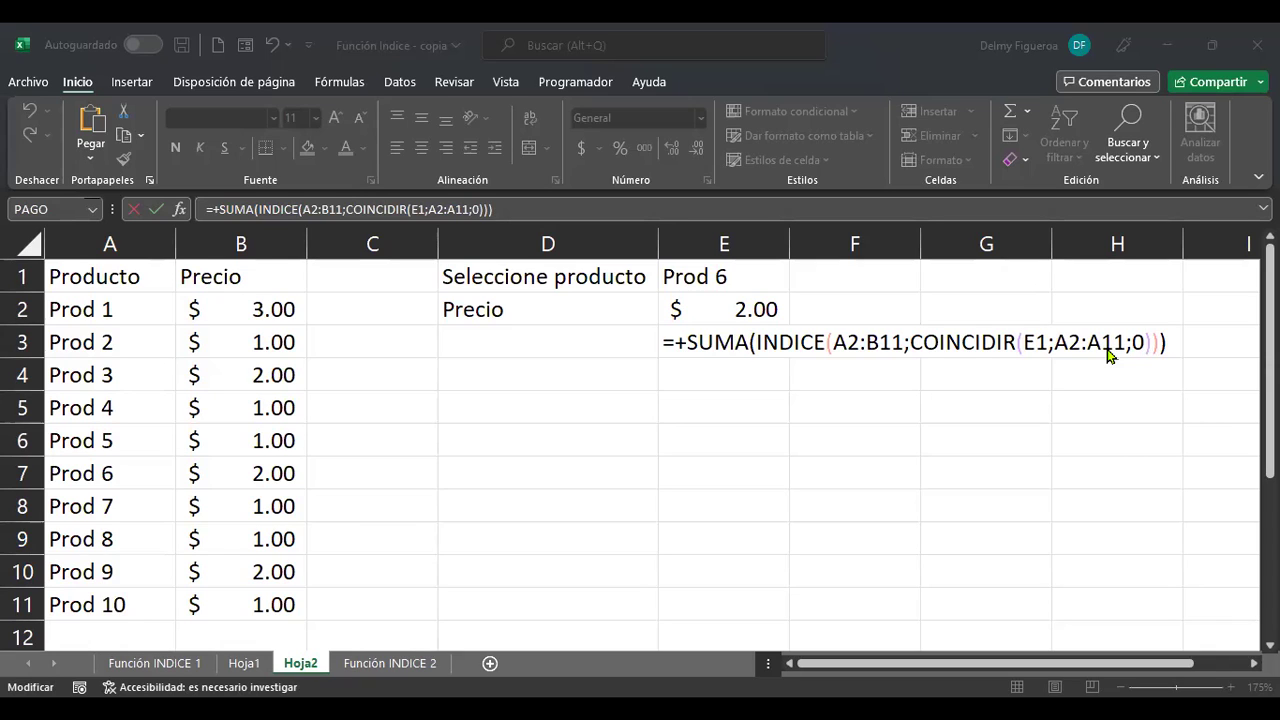
{"action": "left_click", "coordinate": [283, 636]}
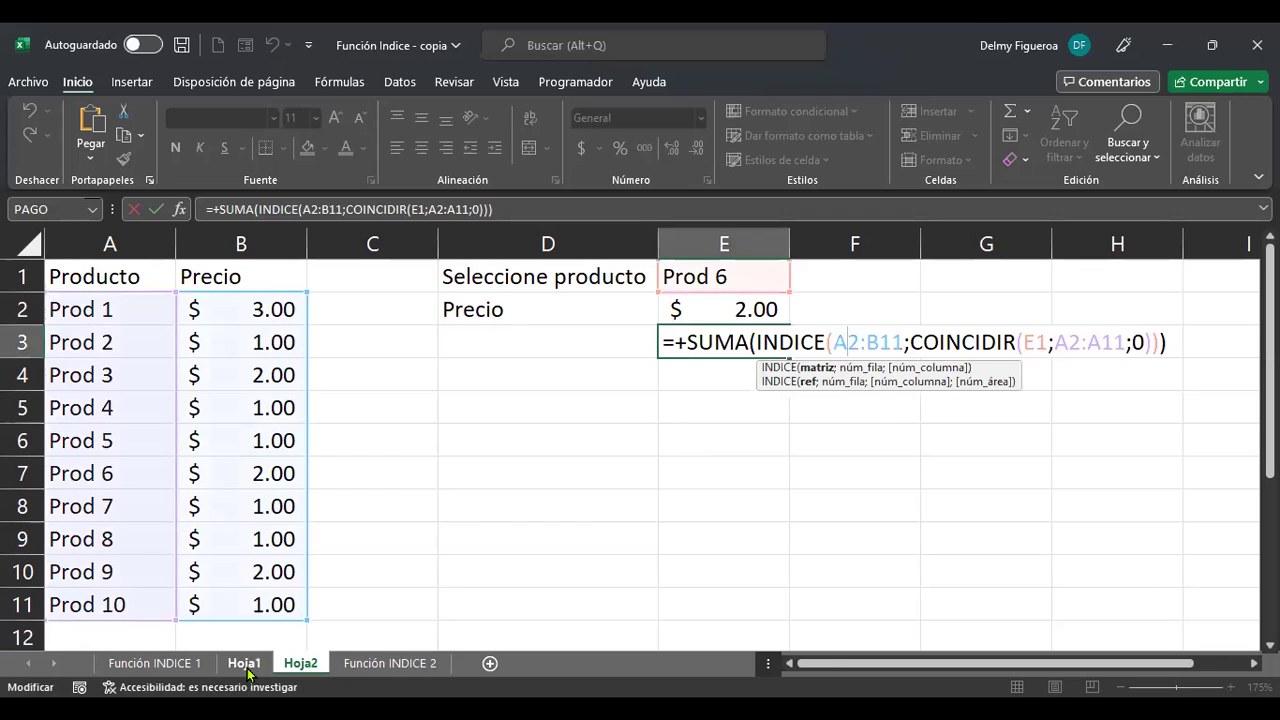
Step: Switch to the Hoja1 sheet and select the Valor de venta formula in J7
{"action": "left_click", "coordinate": [245, 663]}
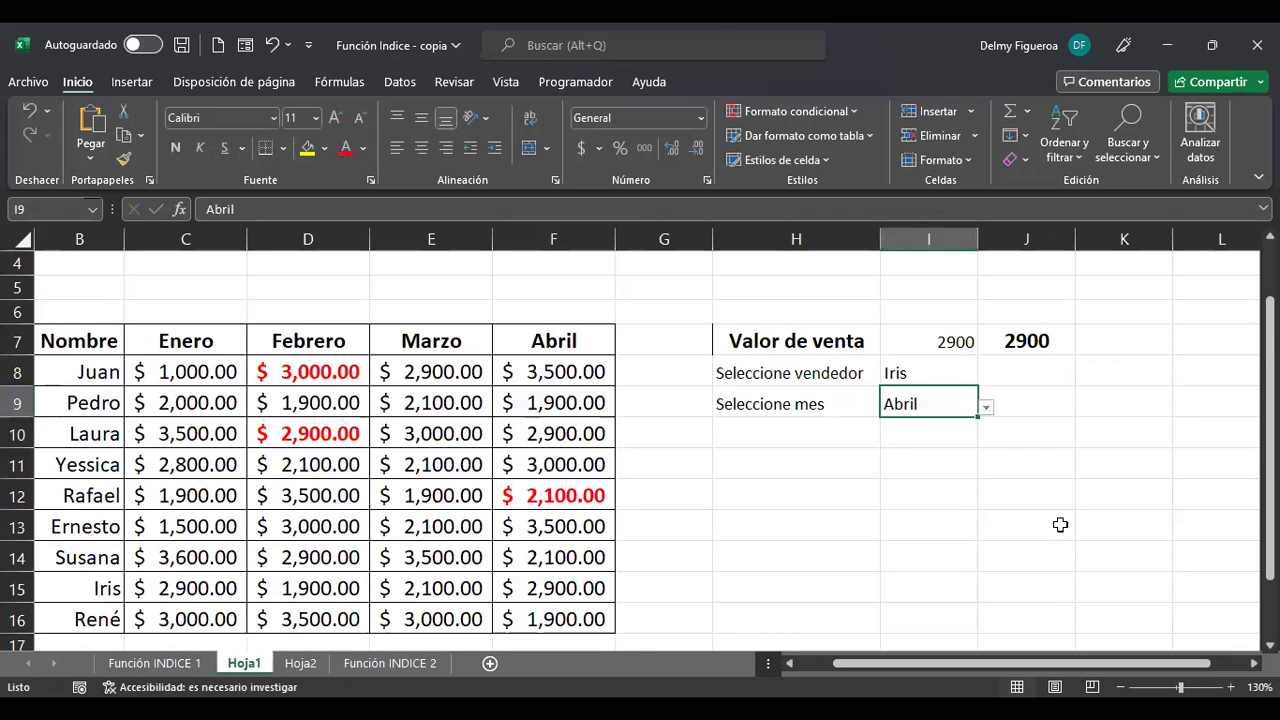
{"action": "left_click", "coordinate": [929, 460]}
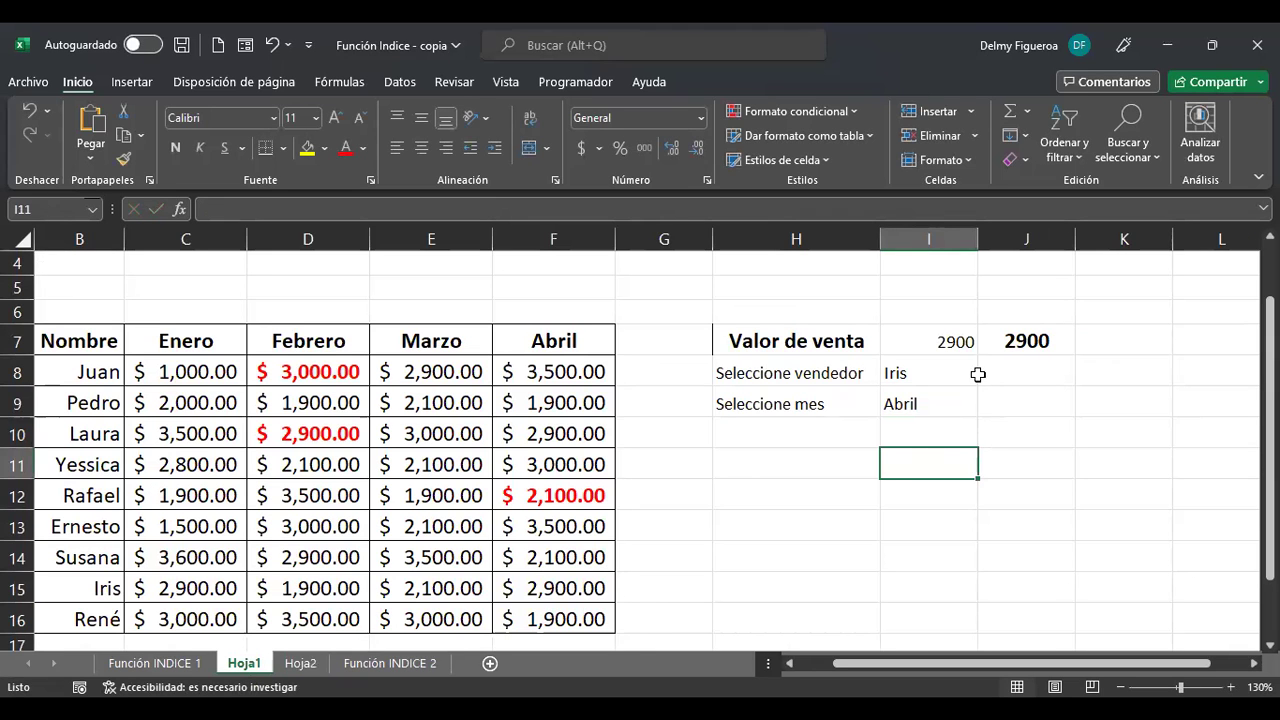
{"action": "left_click", "coordinate": [1050, 341]}
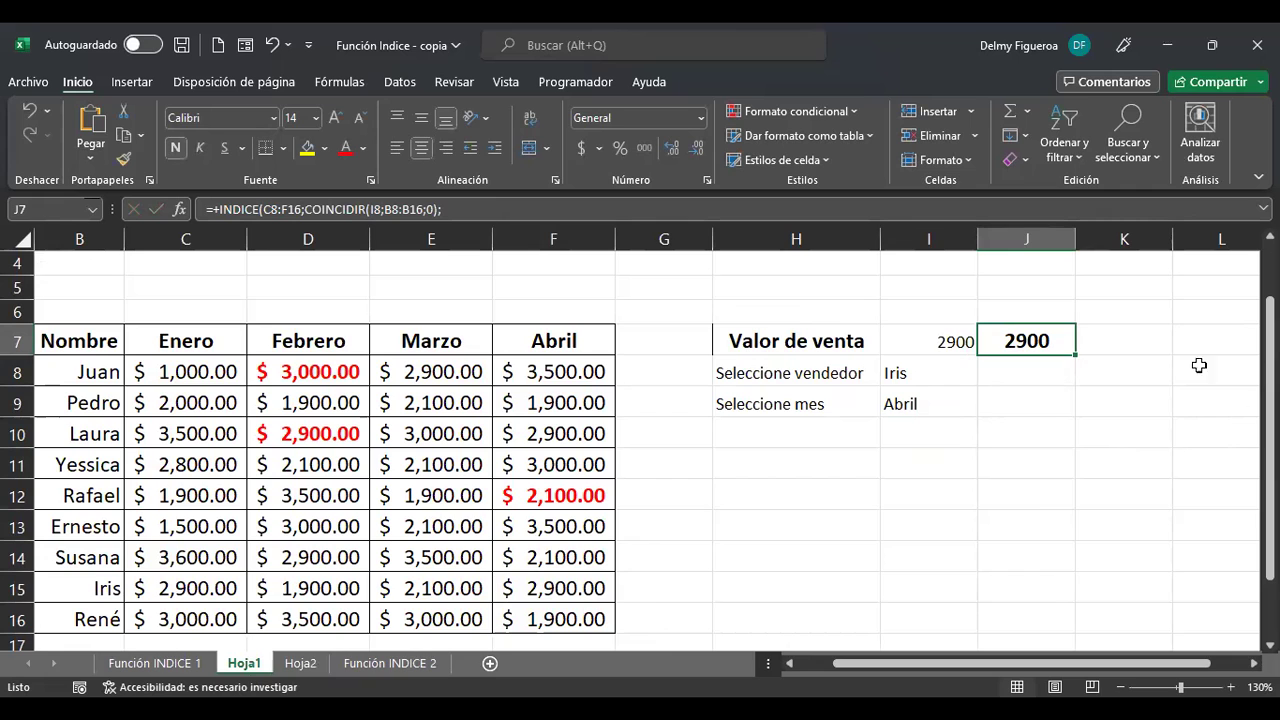
Step: Try to copy the J7 formula text, without its leading =+, into K7 as plain text
{"action": "key", "text": "F2"}
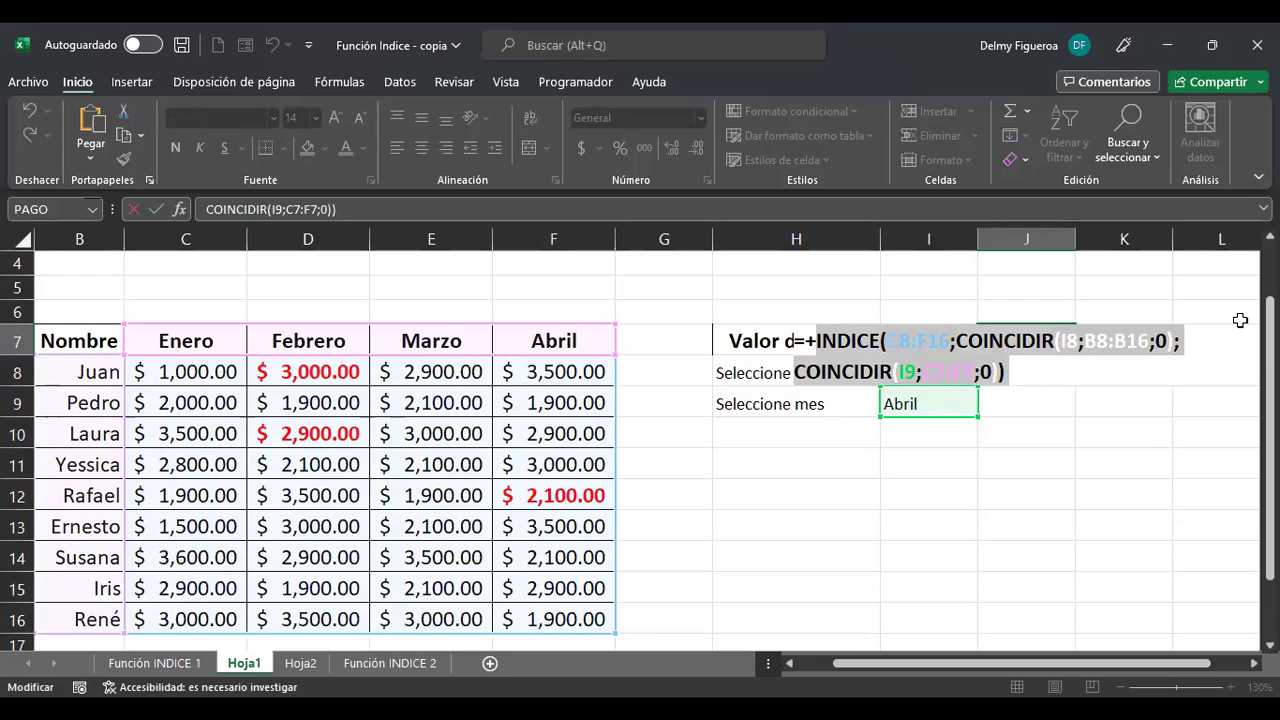
{"action": "key", "text": "Return"}
{"action": "key", "text": "Up"}
{"action": "key", "text": "Right"}
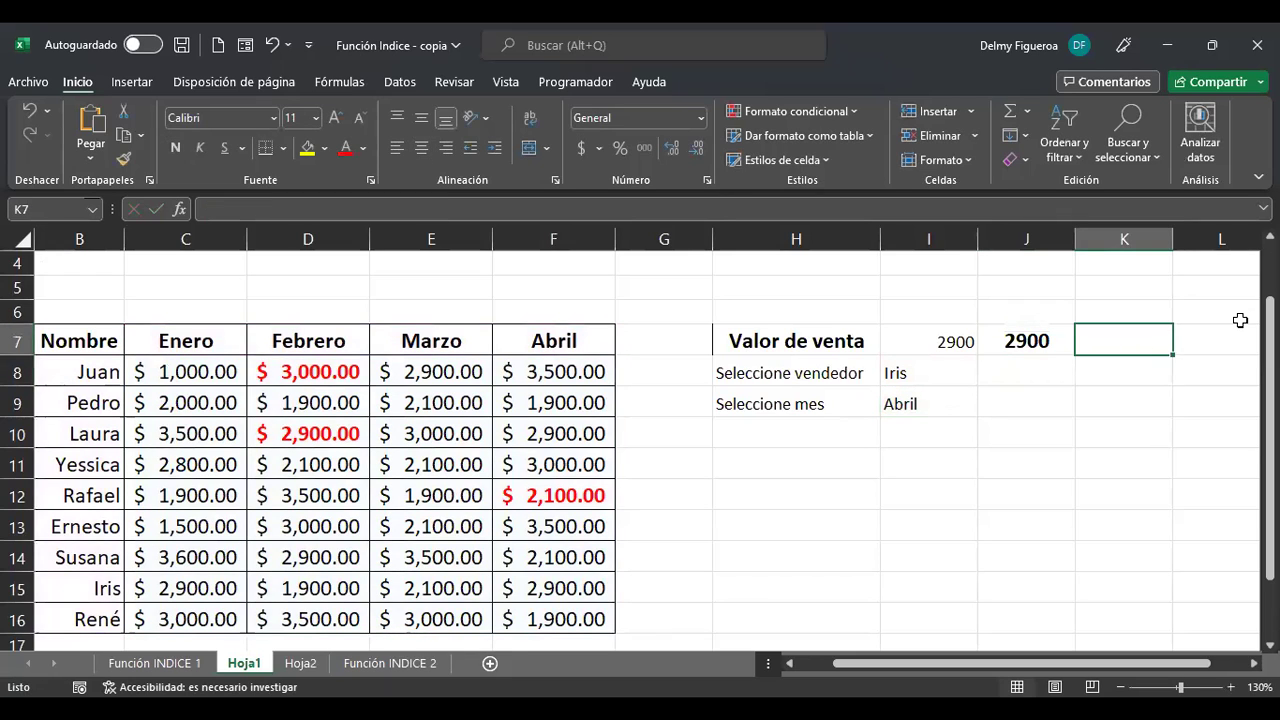
{"action": "type", "text": "INDICE(C8:F16;COINCIDIR(I8;B8:B16;0); COINCIDIR(I9;C7:F7;0))"}
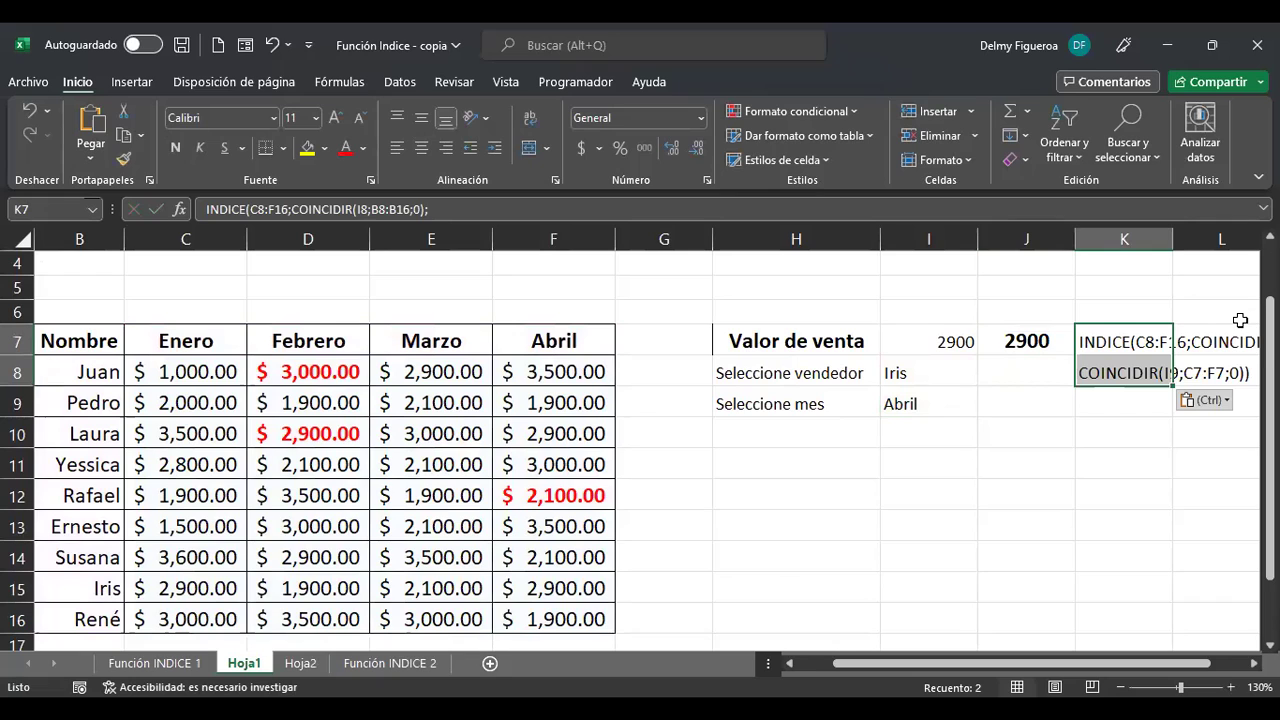
{"action": "key", "text": "Return"}
{"action": "key", "text": "Up"}
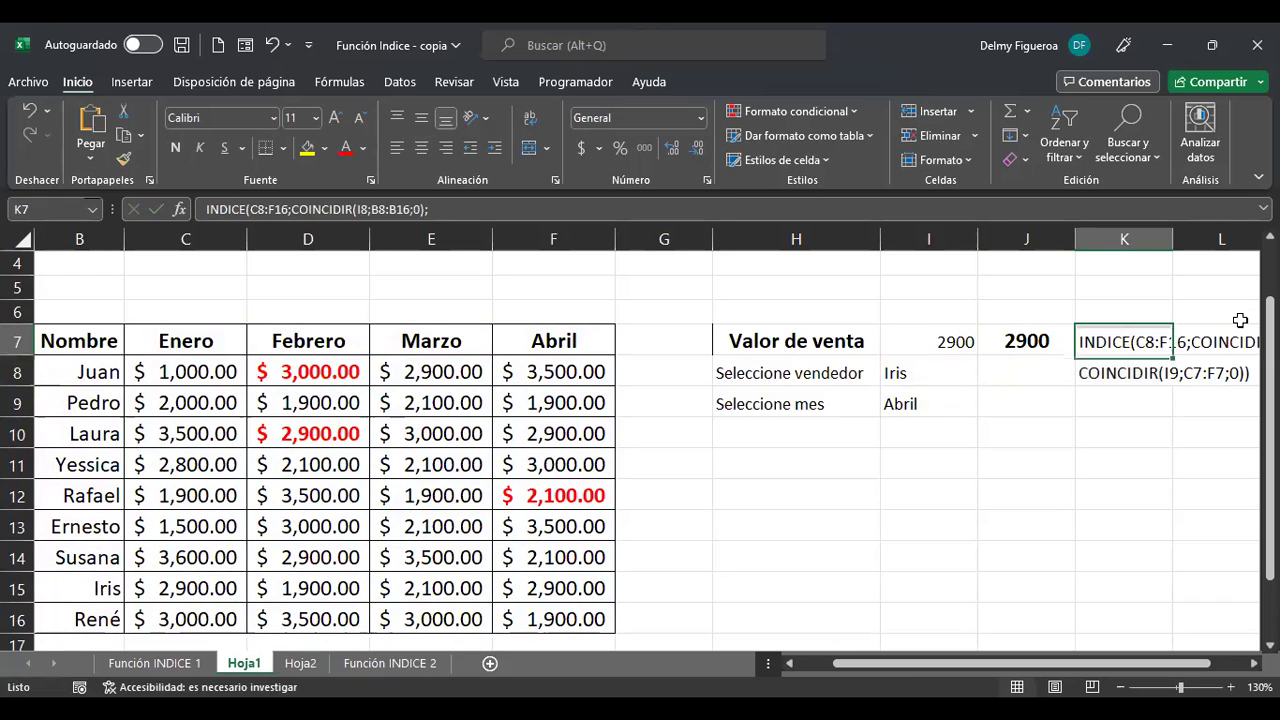
Step: Clear the pasted formula text from K7:K8
{"action": "key", "text": "Down"}
{"action": "key", "text": "Up"}
{"action": "key", "text": "shift+Down"}
{"action": "key", "text": "Delete"}
Step: Copy the formula text INDICE(C8:F16;COINCIDIR(I8;B8:B16;0);COINCIDIR(I9;C7:F7;0)) from I7, without its leading =+
{"action": "key", "text": "Left"}
{"action": "key", "text": "Left"}
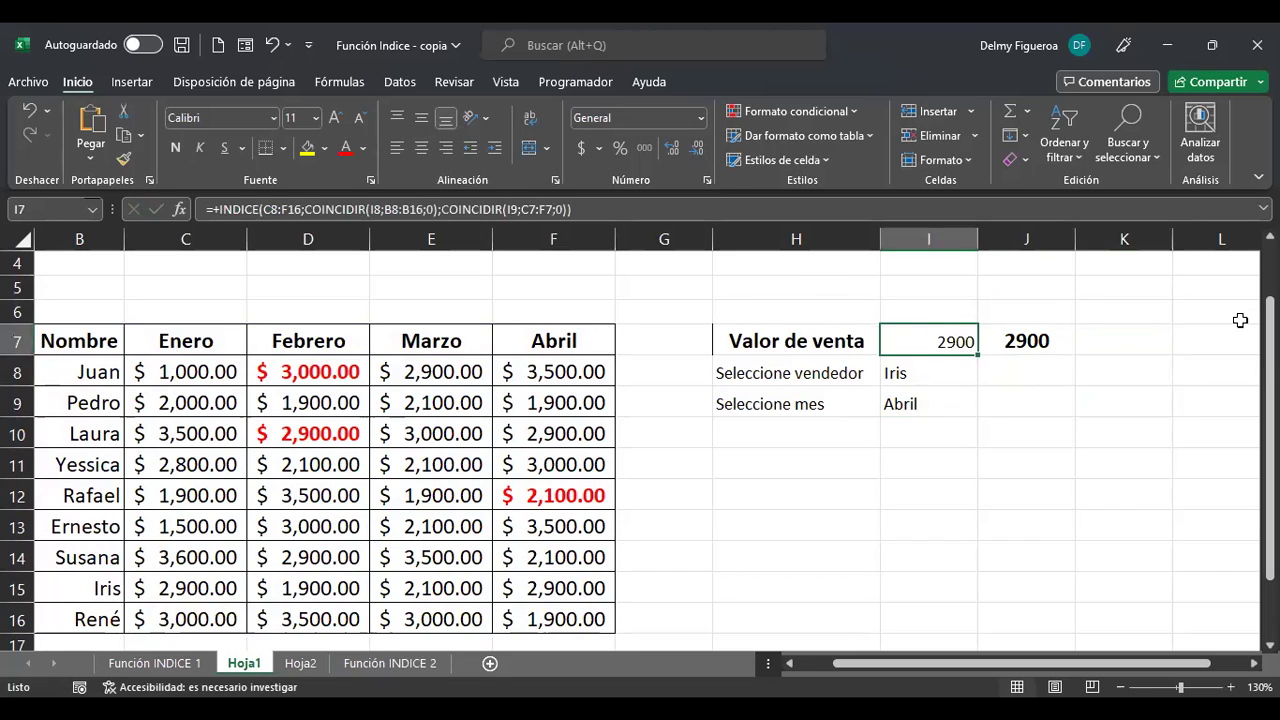
{"action": "key", "text": "F2"}
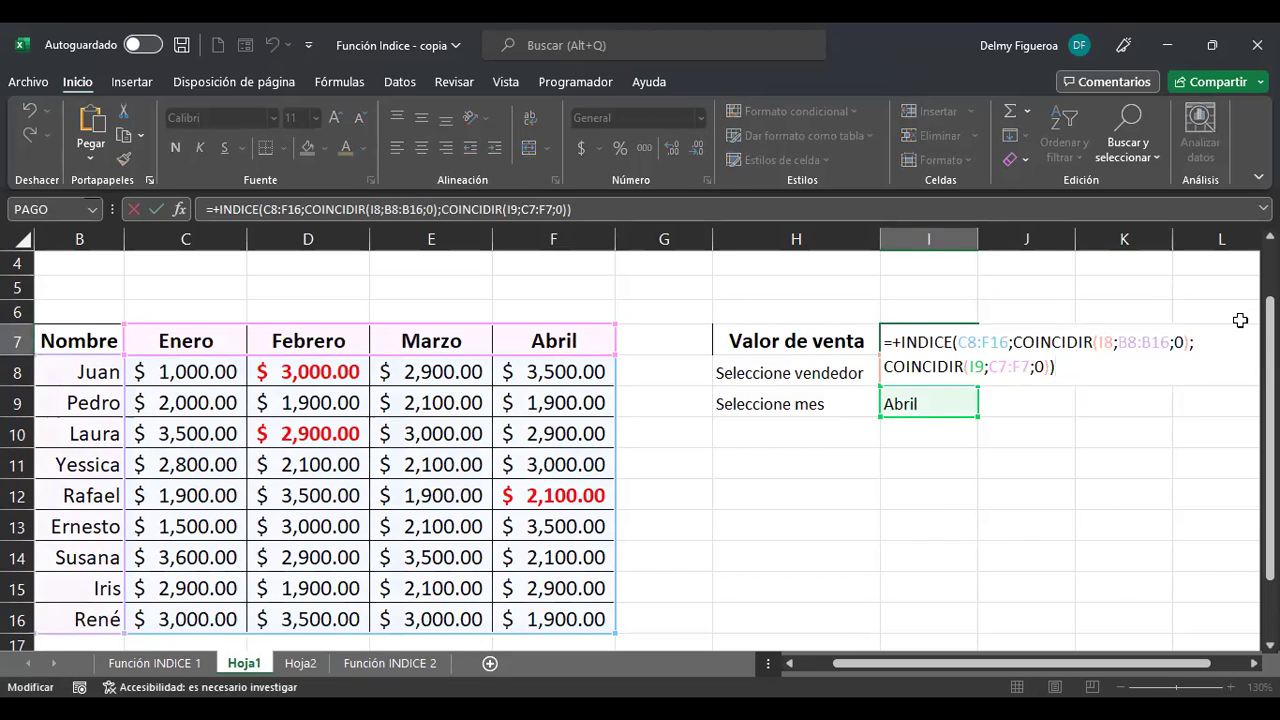
{"action": "key", "text": "ctrl+shift+Home"}
{"action": "key", "text": "ctrl+c"}
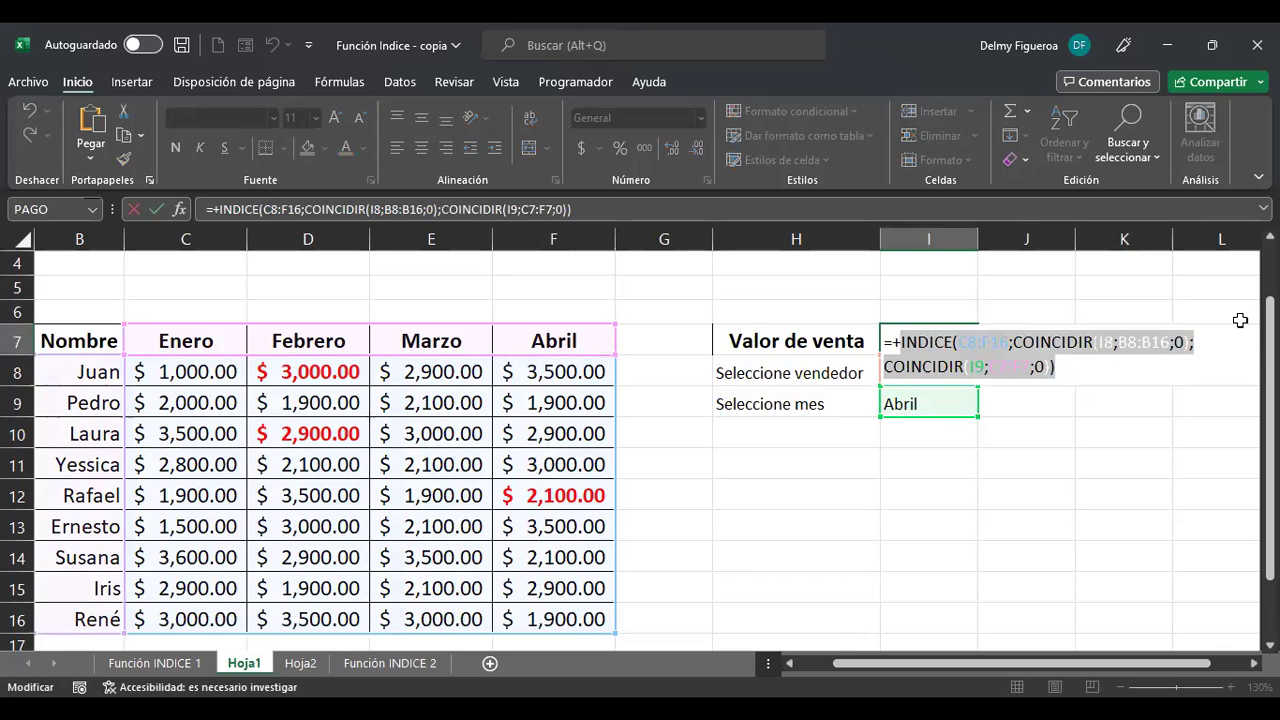
{"action": "key", "text": "Escape"}
Step: Paste the copied INDICE and COINCIDIR formula text into K7 as plain text
{"action": "key", "text": "Right"}
{"action": "key", "text": "Right"}
{"action": "key", "text": "Right"}
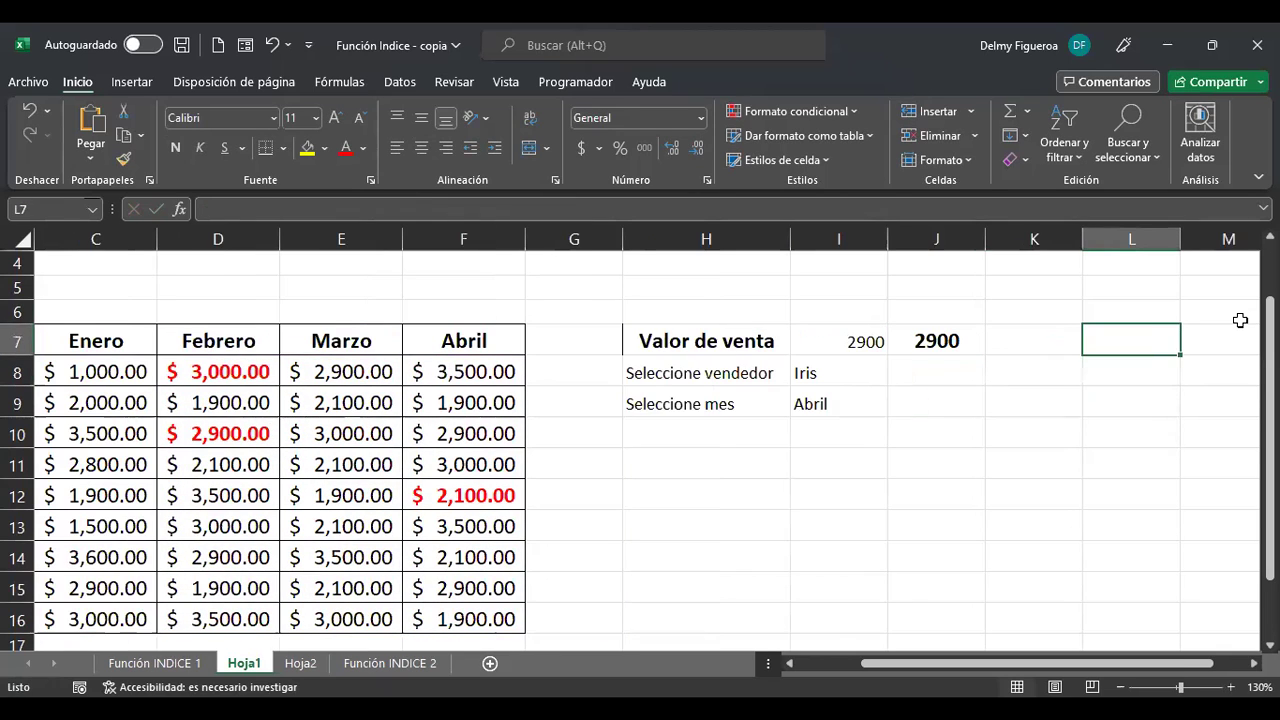
{"action": "key", "text": "Left"}
{"action": "key", "text": "ctrl+v"}
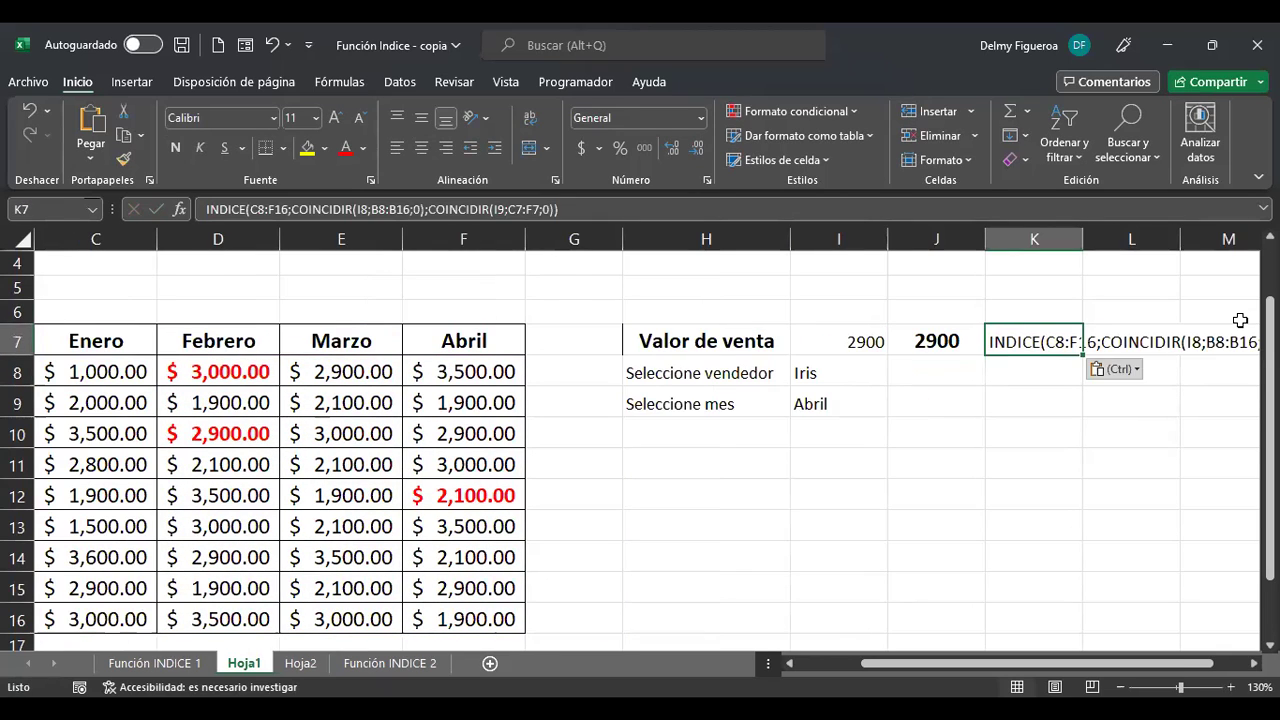
Step: Wrap the INDICE text in K7 in +SUMA( ) and enter it as a formula
{"action": "key", "text": "F2"}
{"action": "key", "text": "Home"}
{"action": "type", "text": "+"}
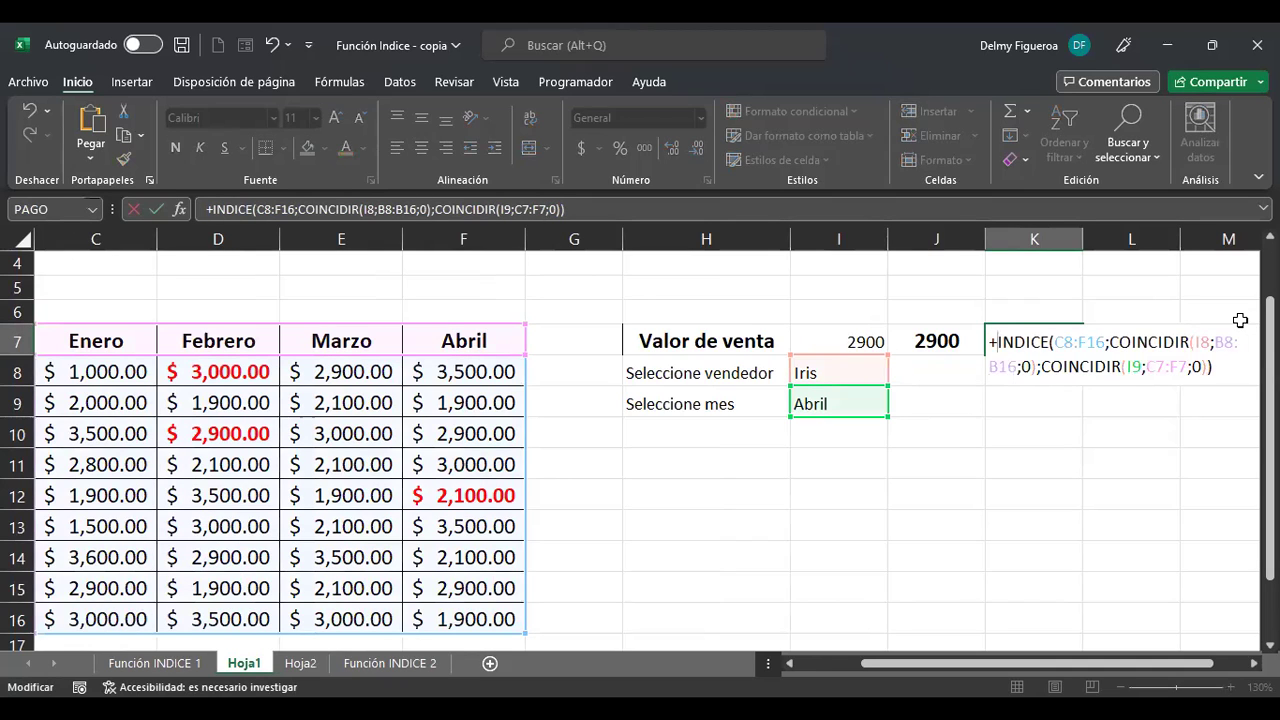
{"action": "type", "text": "SUMA("}
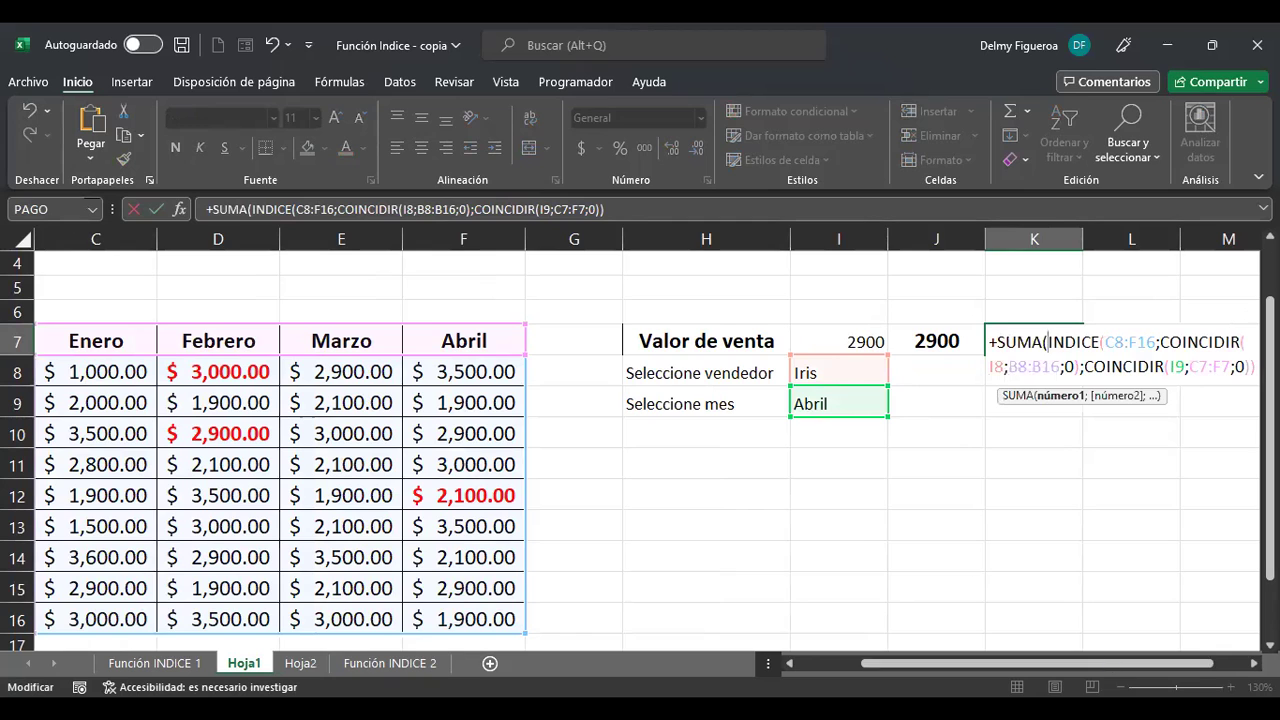
{"action": "left_click_drag", "start_coordinate": [1136, 668], "coordinate": [1240, 670]}
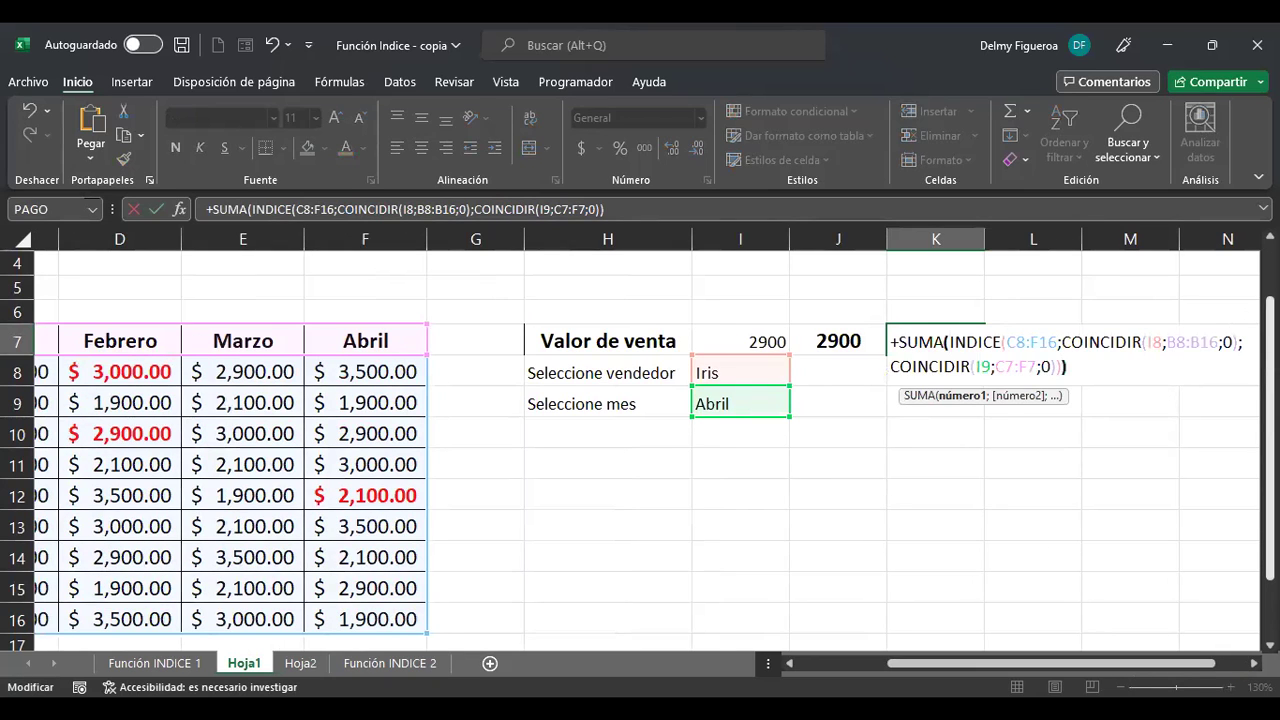
{"action": "key", "text": "Return"}
Step: Examine the arguments of the nested SUMA, INDICE and COINCIDIR functions in the K7 formula
{"action": "left_click", "coordinate": [935, 341]}
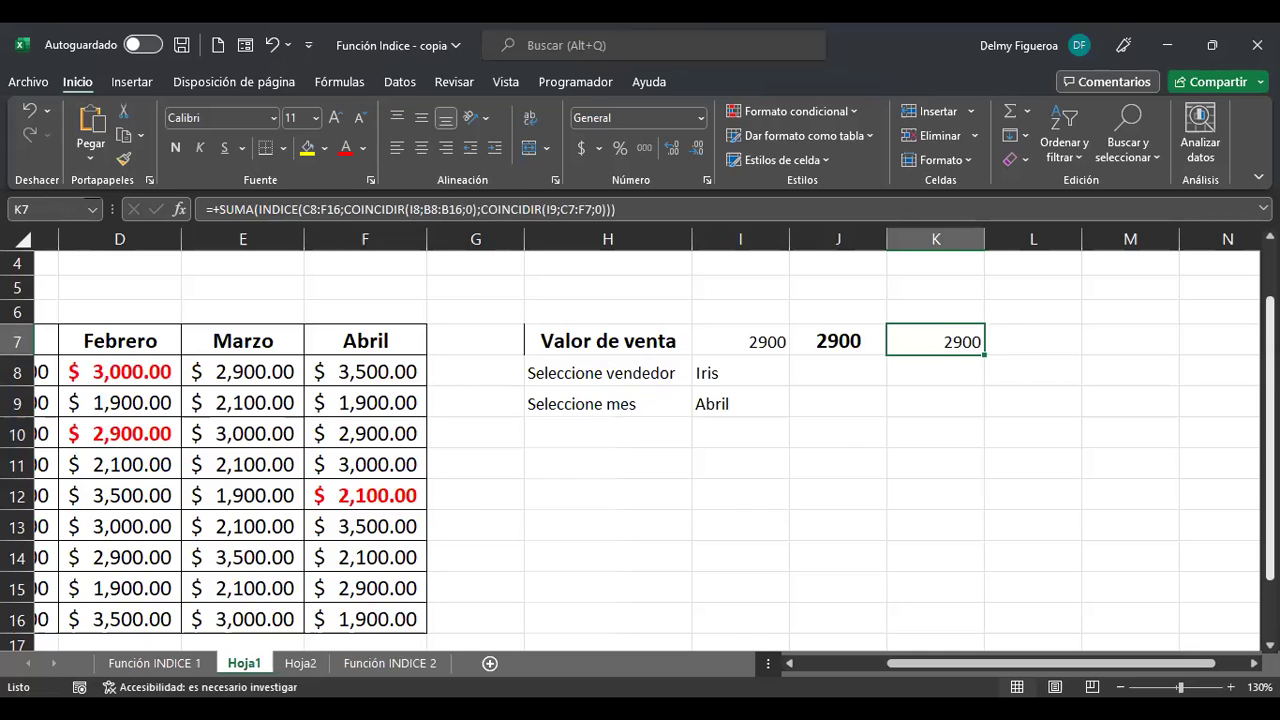
{"action": "key", "text": "F2"}
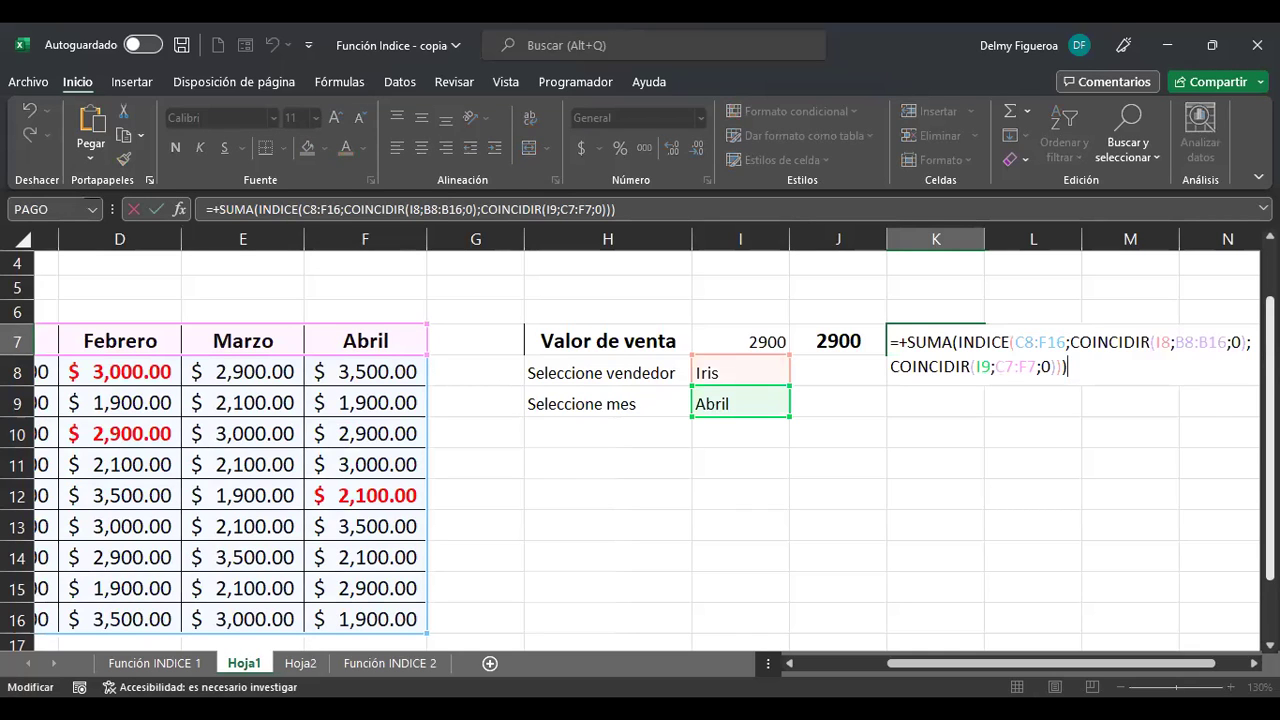
{"action": "key", "text": "Left"}
{"action": "key", "text": "Left"}
{"action": "key", "text": "Left"}
{"action": "key", "text": "Left"}
{"action": "key", "text": "Left"}
{"action": "key", "text": "Left"}
{"action": "key", "text": "Left"}
{"action": "key", "text": "Left"}
{"action": "key", "text": "Left"}
{"action": "key", "text": "Left"}
{"action": "key", "text": "Left"}
{"action": "key", "text": "Left"}
{"action": "key", "text": "Left"}
{"action": "key", "text": "Left"}
{"action": "key", "text": "Left"}
{"action": "key", "text": "Left"}
{"action": "key", "text": "Left"}
{"action": "key", "text": "Left"}
{"action": "key", "text": "Left"}
{"action": "key", "text": "Left"}
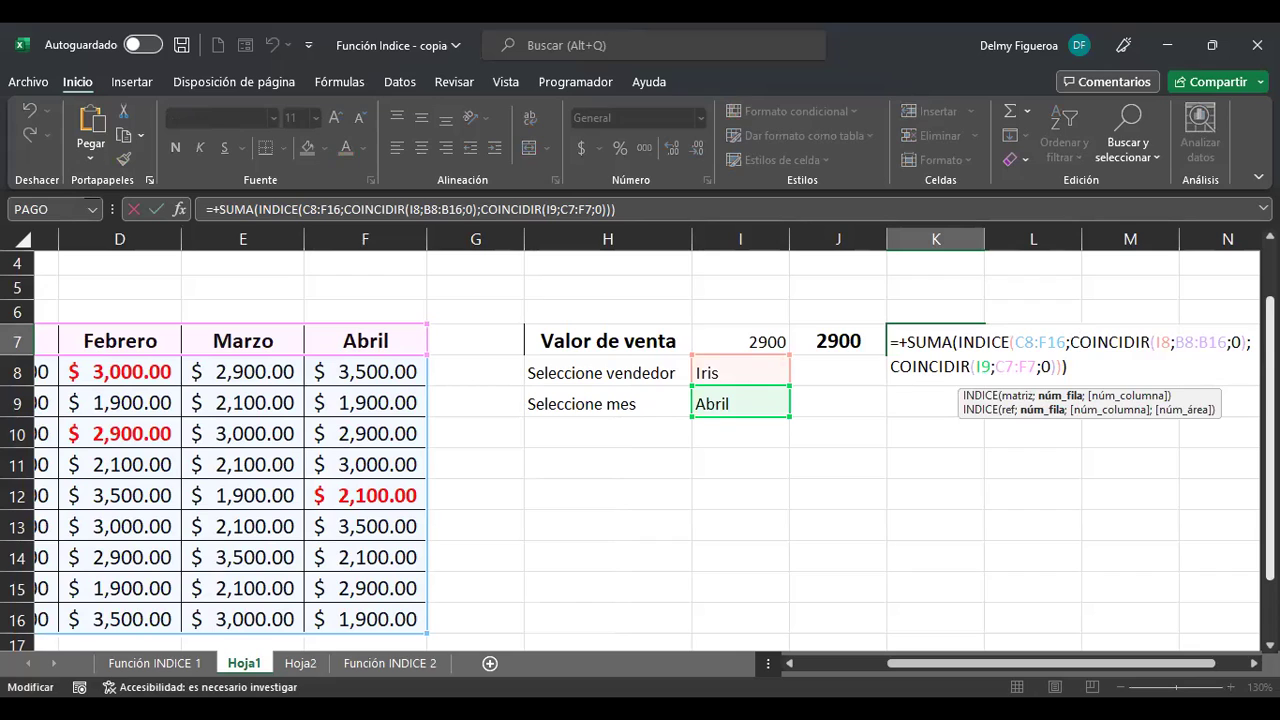
{"action": "key", "text": "Right"}
{"action": "left_click", "coordinate": [940, 342]}
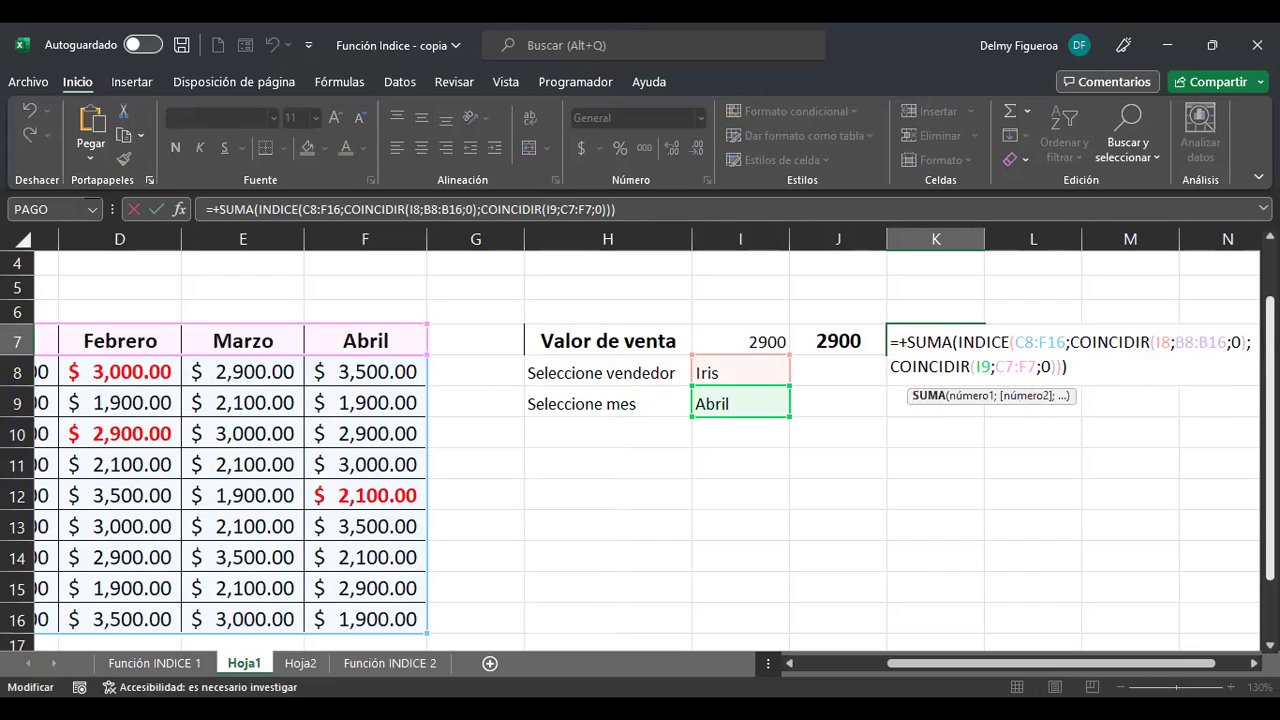
{"action": "left_click", "coordinate": [1176, 342]}
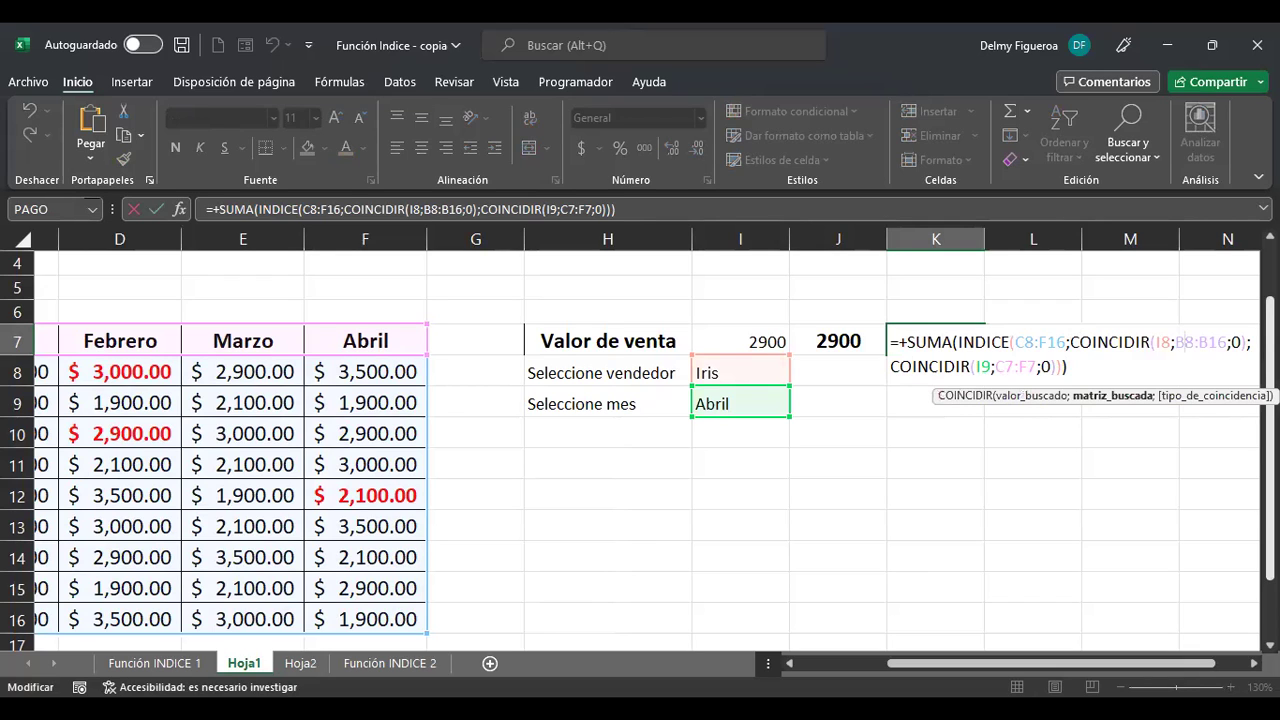
{"action": "key", "text": "Return"}
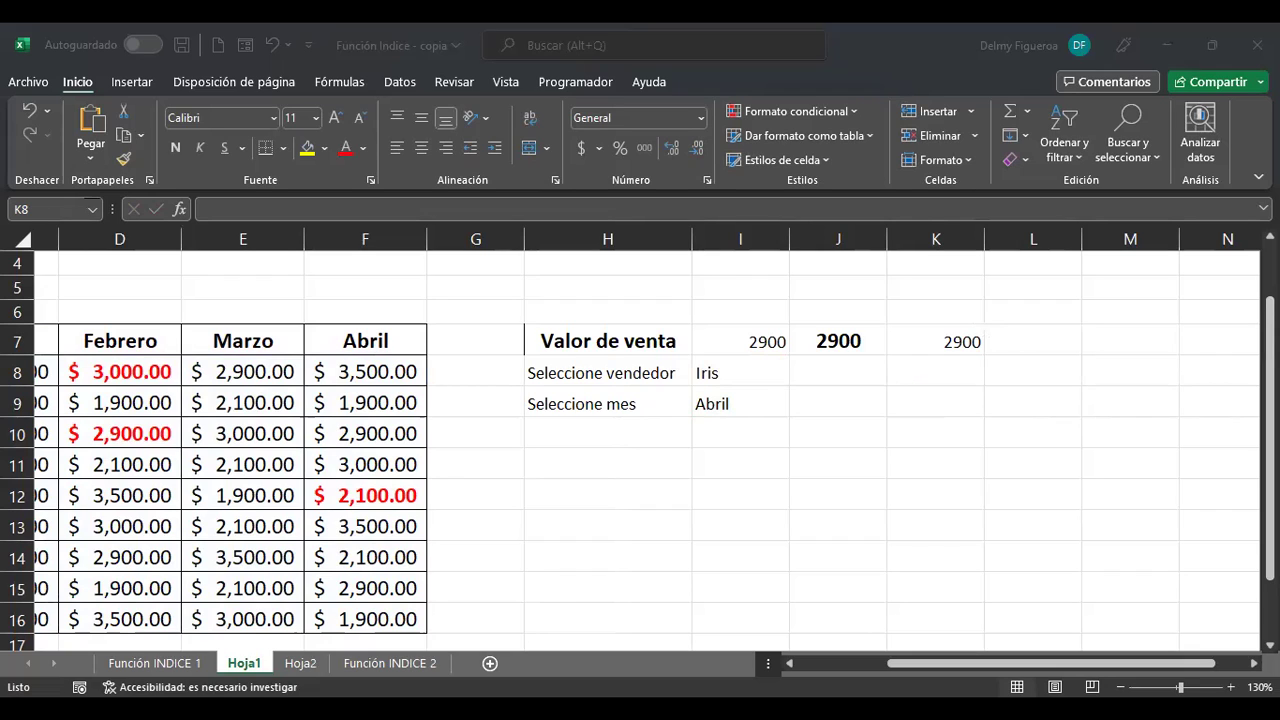
Step: Start a formula in K8 that nests INDICE inside SUMA: +SUMA(INDICE(
{"action": "left_click", "coordinate": [935, 341]}
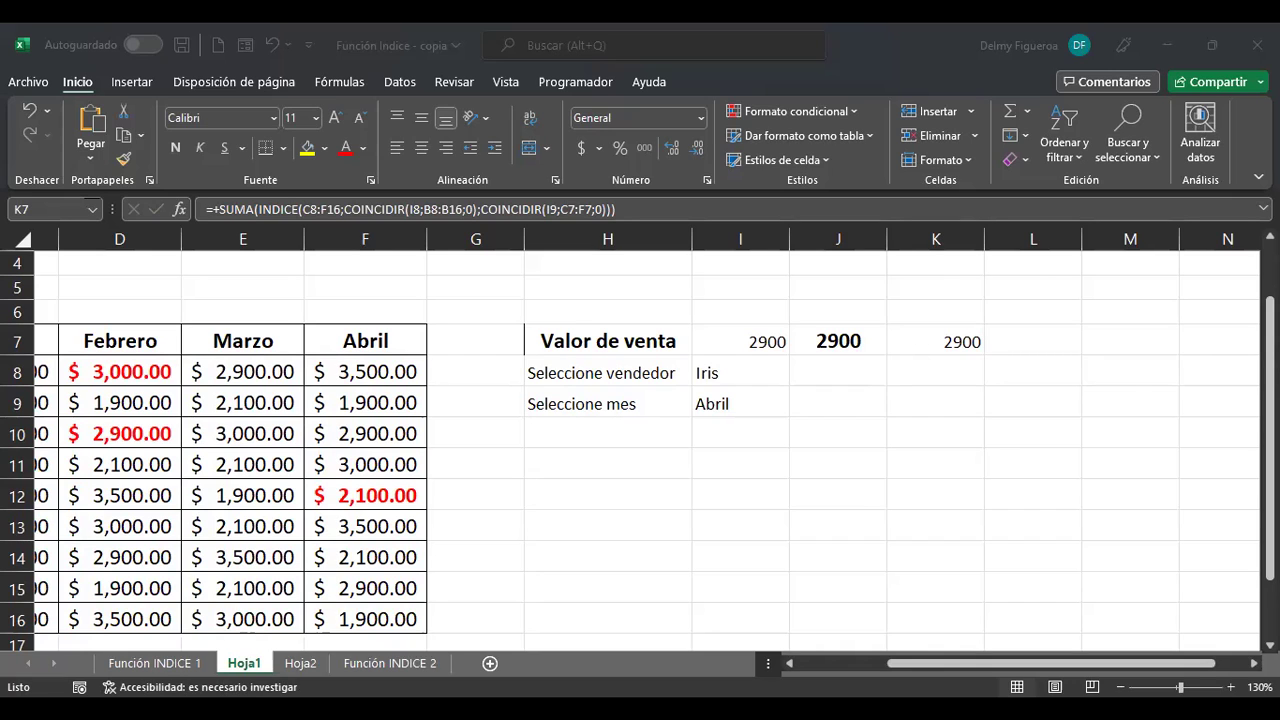
{"action": "key", "text": "Return"}
{"action": "type", "text": "+"}
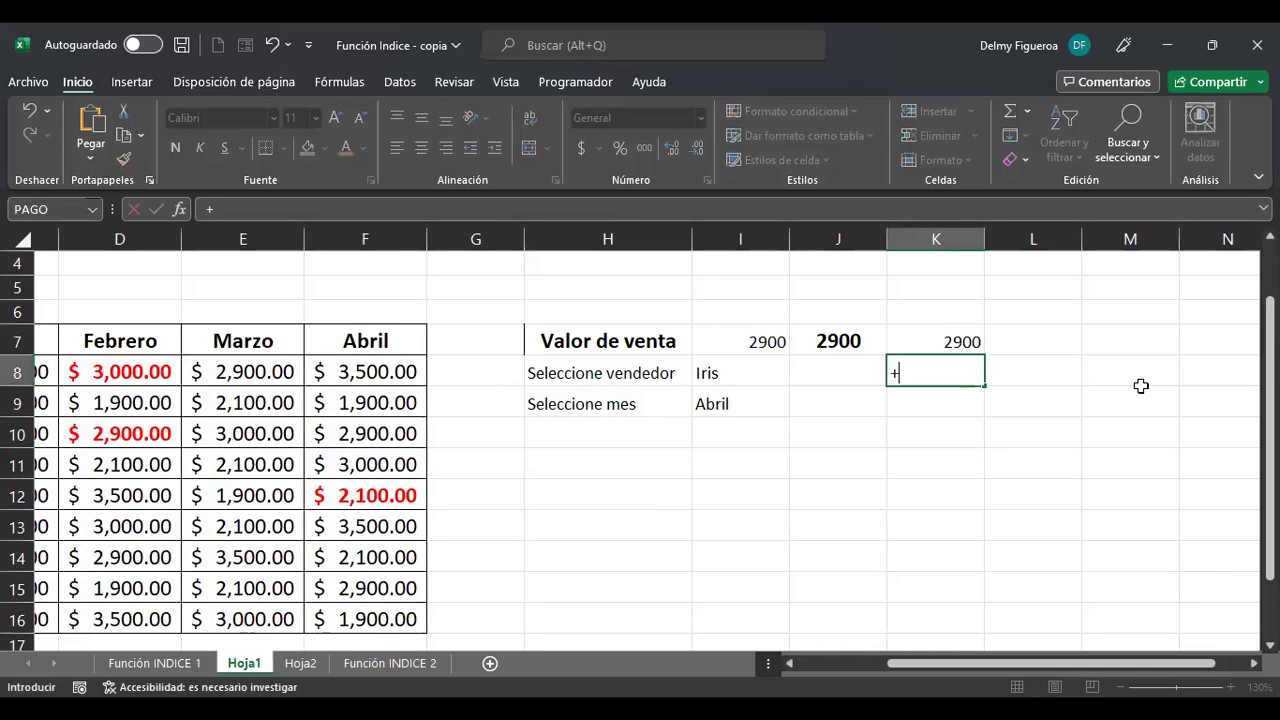
{"action": "type", "text": "SUM"}
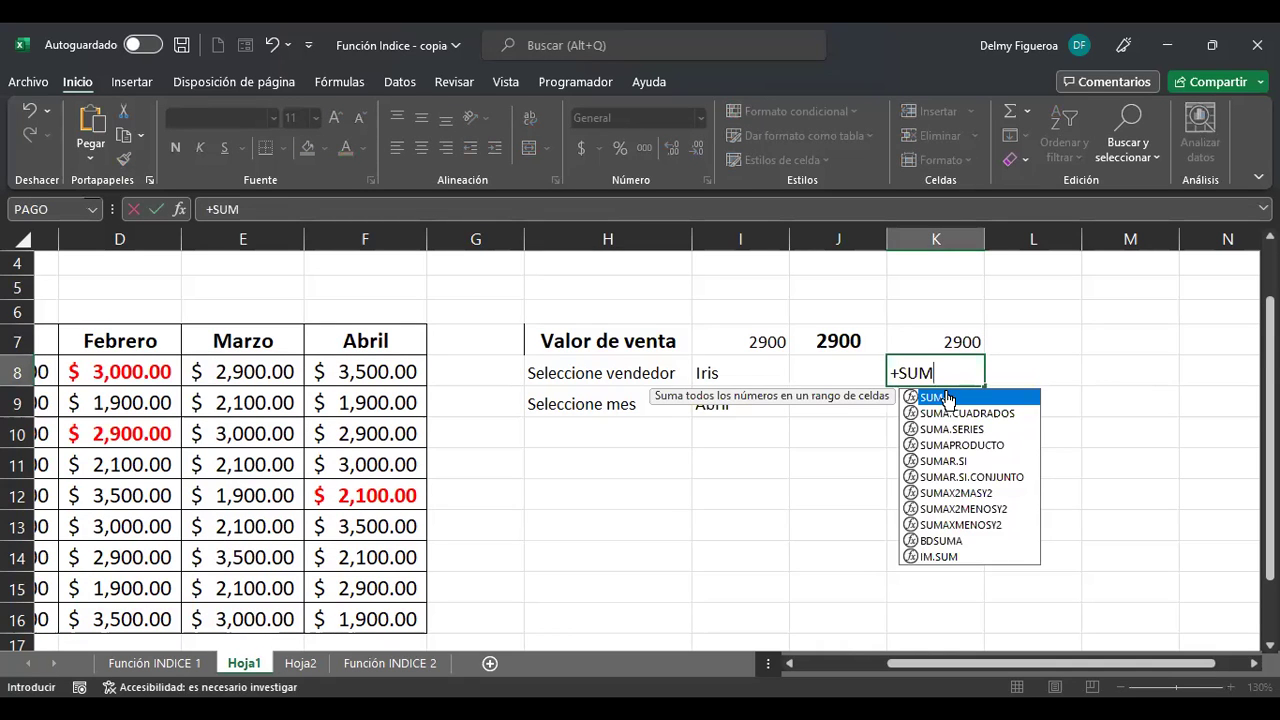
{"action": "double_click", "coordinate": [948, 398]}
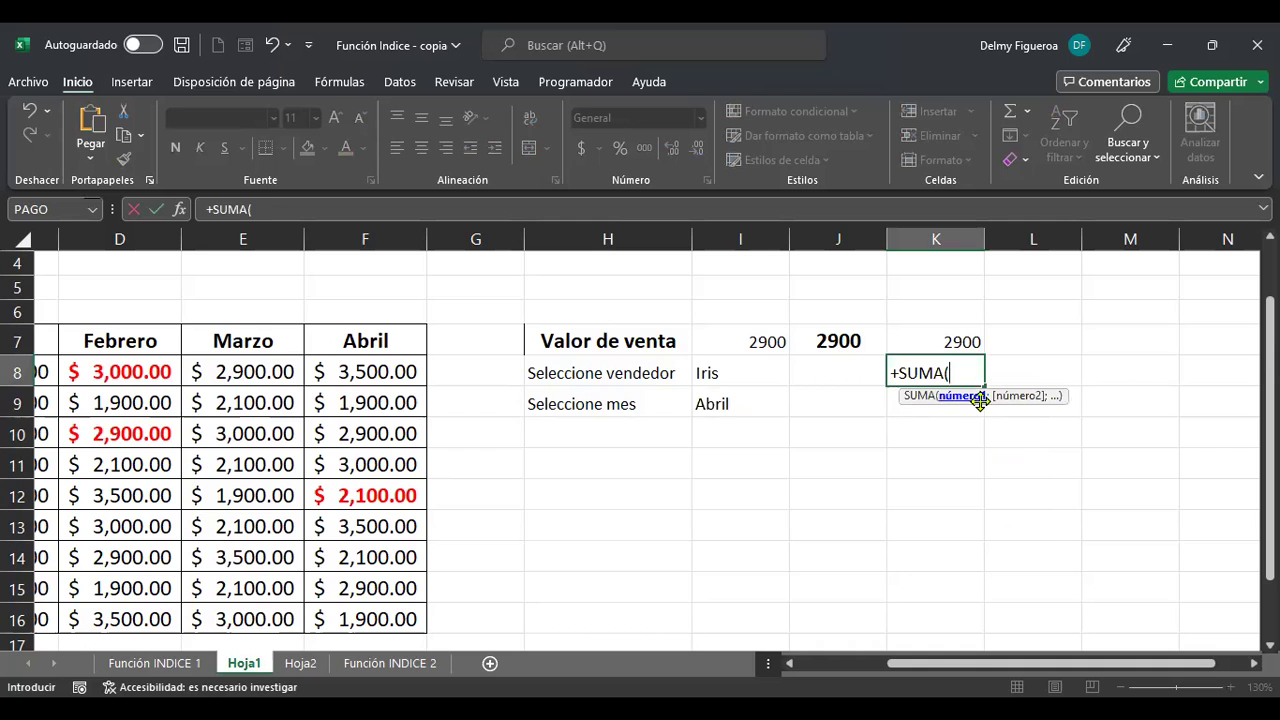
{"action": "type", "text": "INDI"}
{"action": "double_click", "coordinate": [1004, 420]}
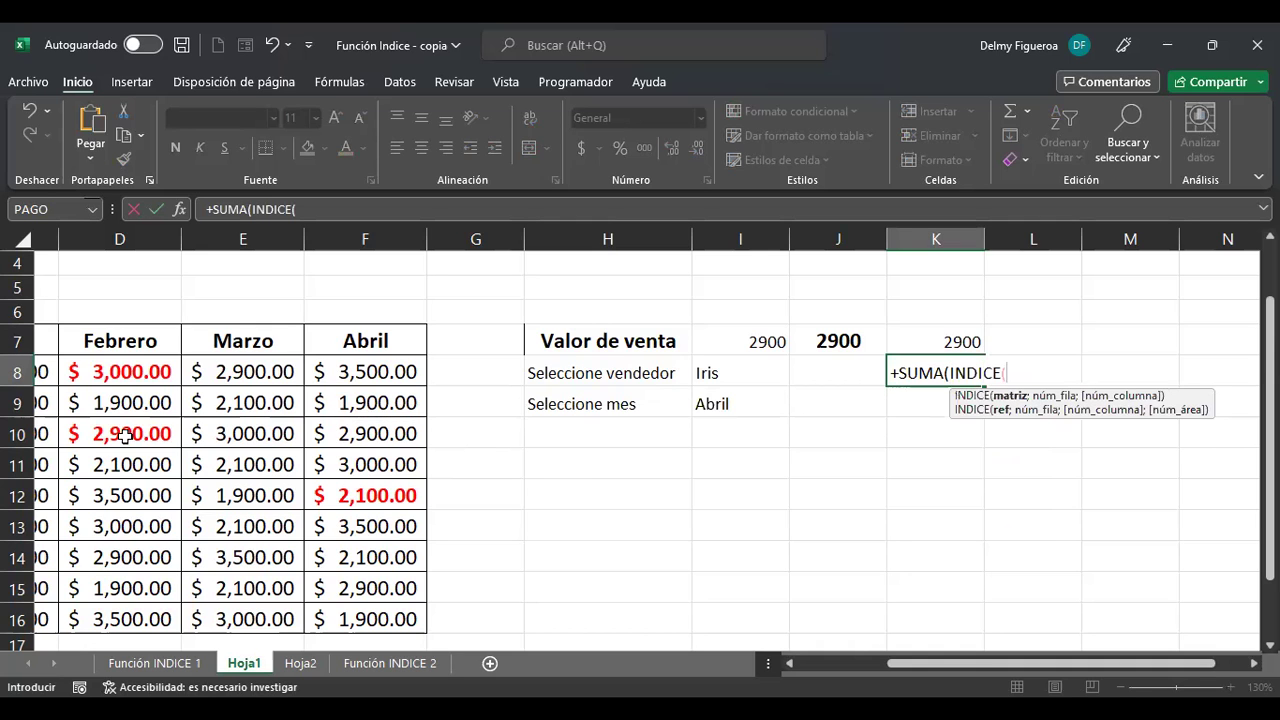
Step: Supply the range B8:C16, covering the names and Enero sales, as INDICE's matriz argument in K8
{"action": "scroll", "coordinate": [390, 578], "scroll_direction": "left", "scroll_amount": 3}
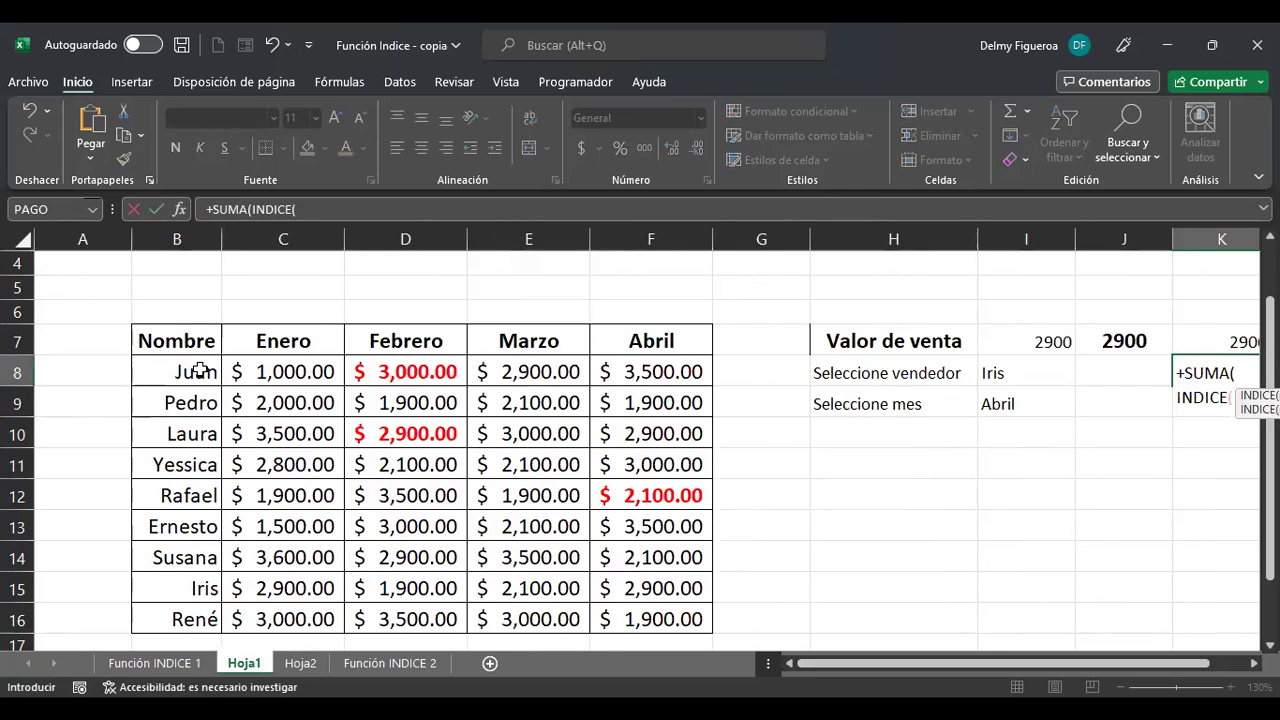
{"action": "scroll", "coordinate": [200, 370], "scroll_direction": "right", "scroll_amount": 1}
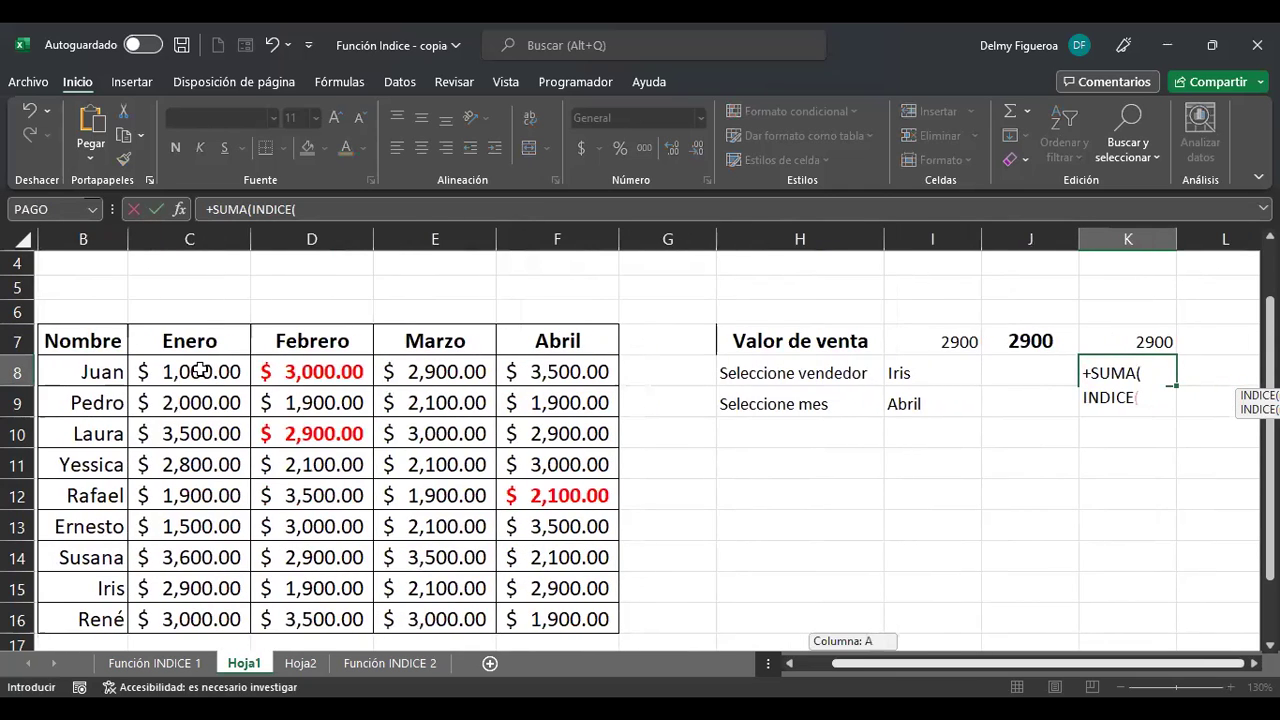
{"action": "left_click_drag", "start_coordinate": [96, 374], "coordinate": [222, 414]}
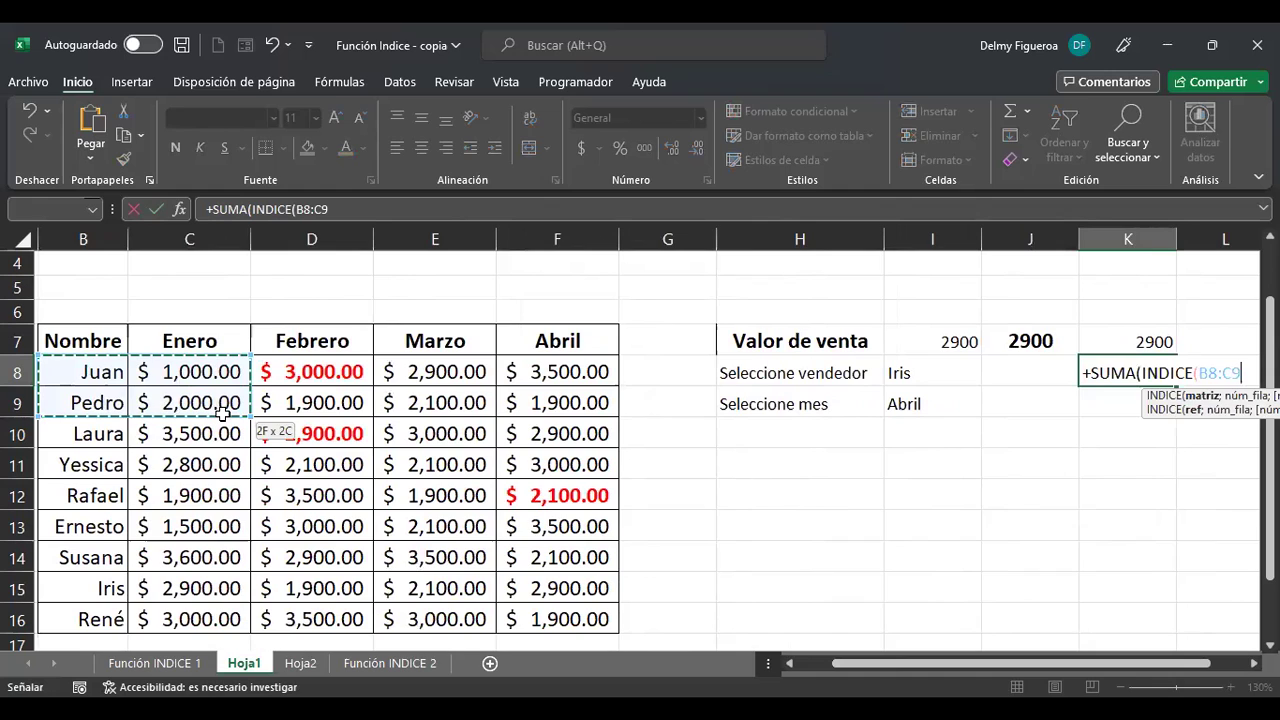
{"action": "left_click_drag", "start_coordinate": [222, 600], "coordinate": [218, 617]}
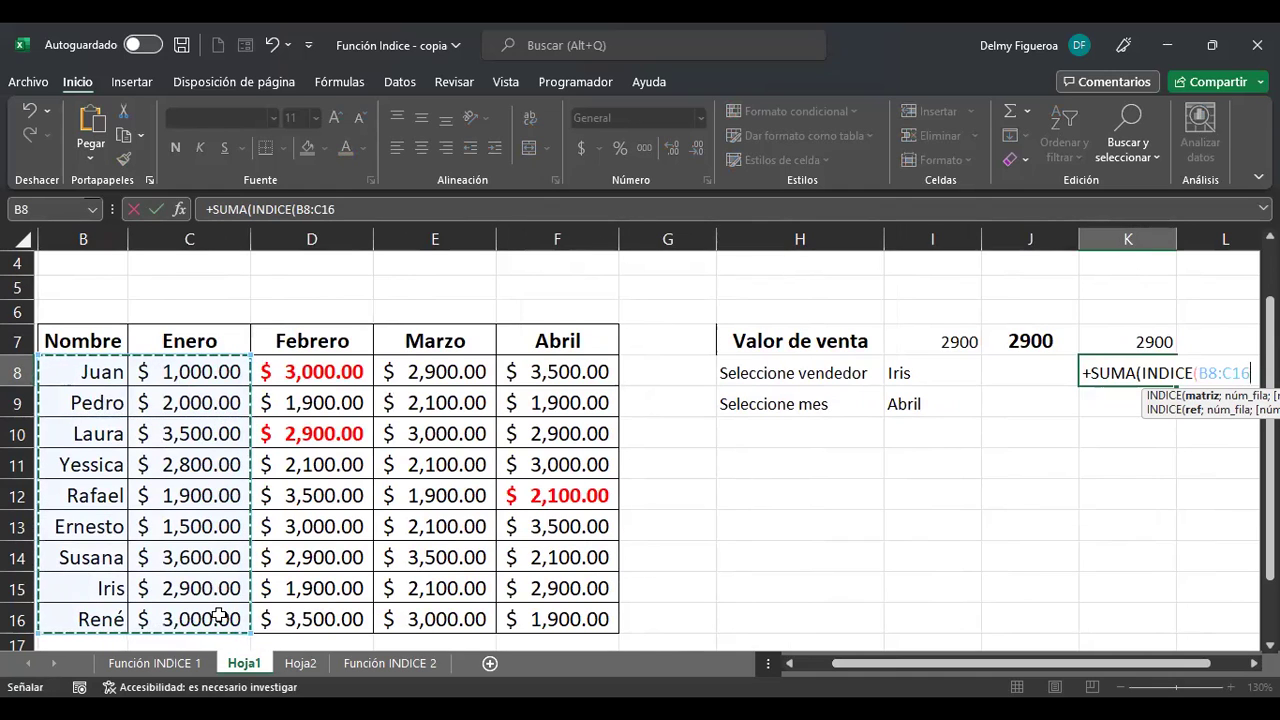
{"action": "type", "text": ";"}
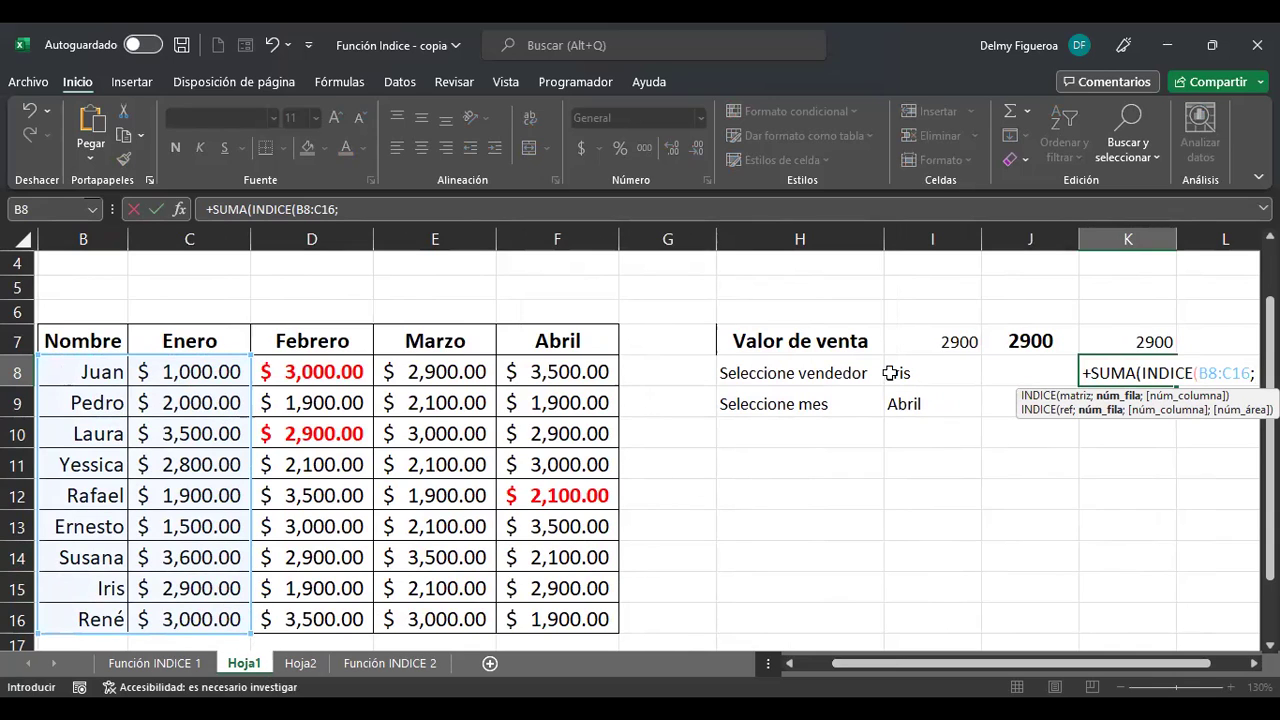
Step: Use I8 as INDICE's row argument, close both functions and enter the K8 formula as +SUMA(INDICE(B8:C16;I8))
{"action": "left_click", "coordinate": [930, 372]}
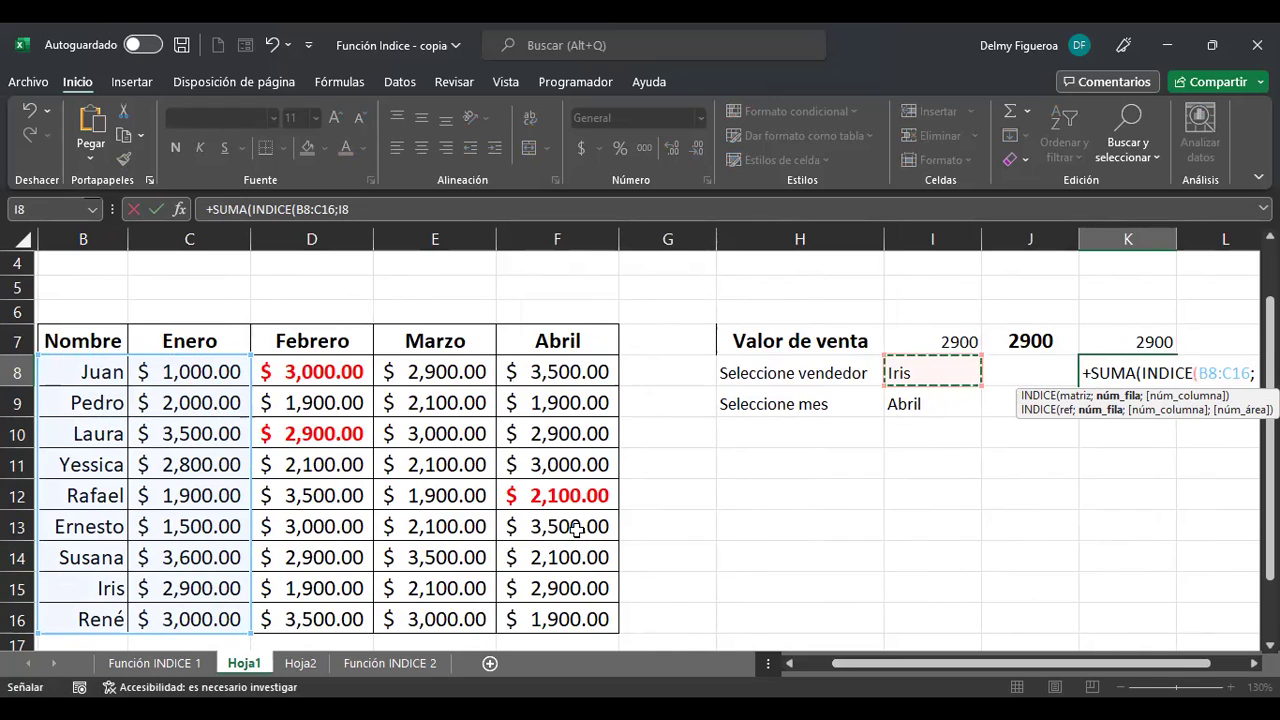
{"action": "type", "text": ")"}
{"action": "scroll", "coordinate": [578, 545], "scroll_direction": "right", "scroll_amount": 1}
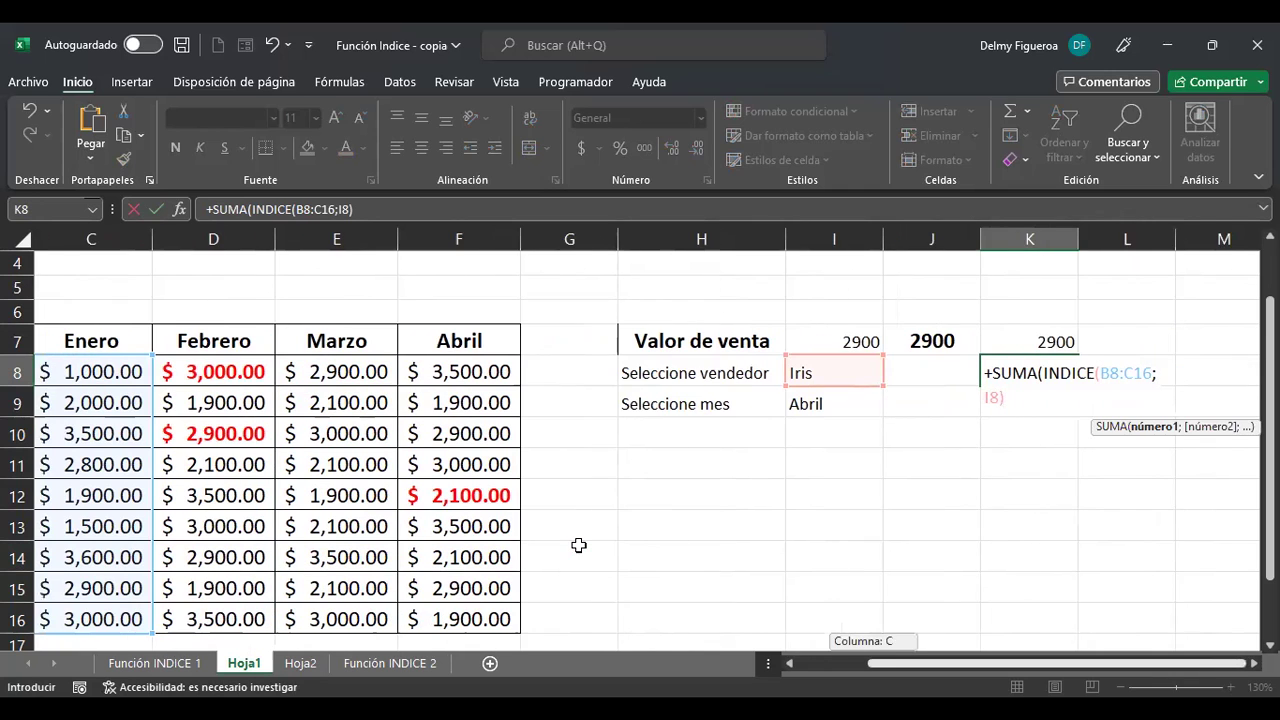
{"action": "type", "text": ")"}
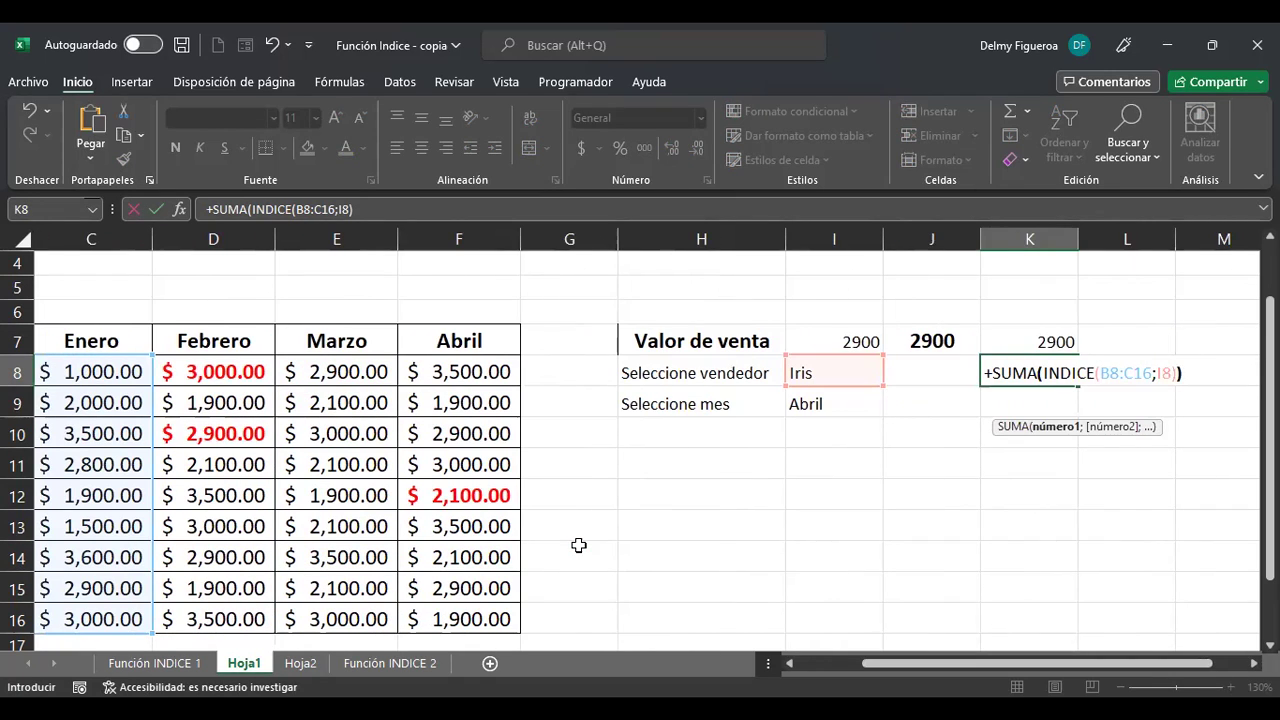
{"action": "key", "text": "Return"}
{"action": "key", "text": "Up"}
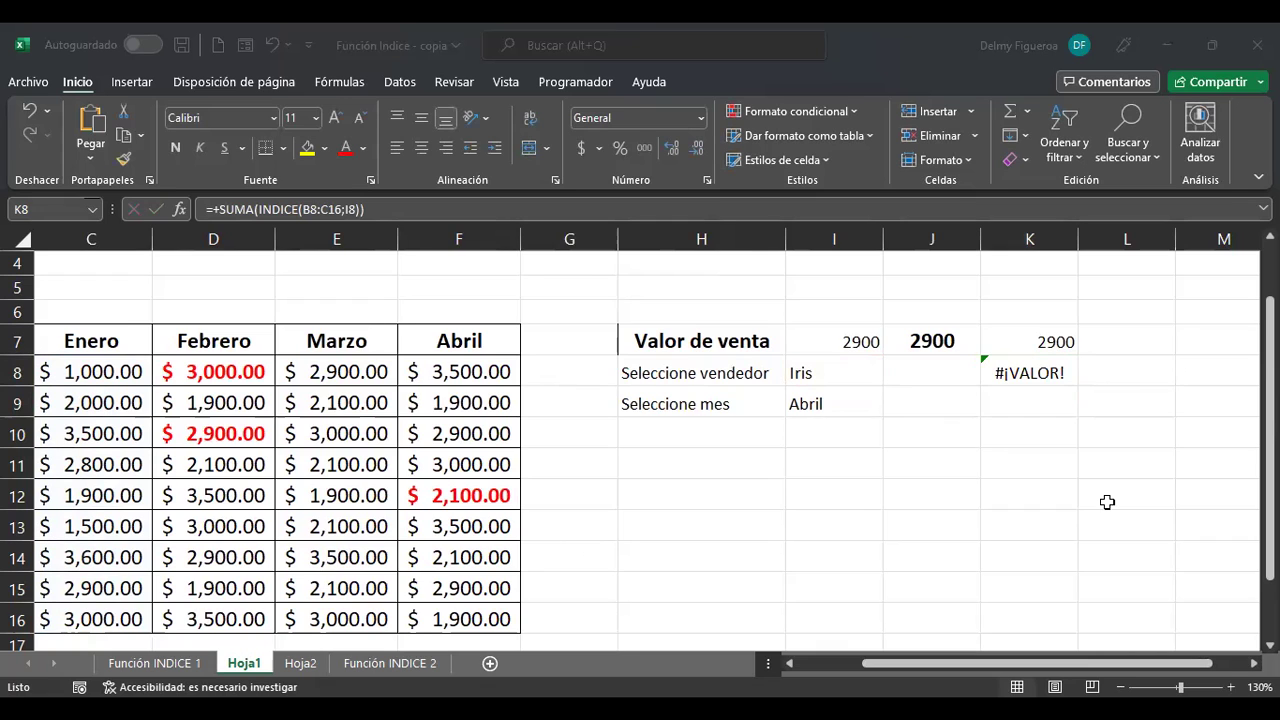
Step: Examine the matriz and núm_fila arguments of INDICE in the K8 formula
{"action": "key", "text": "F2"}
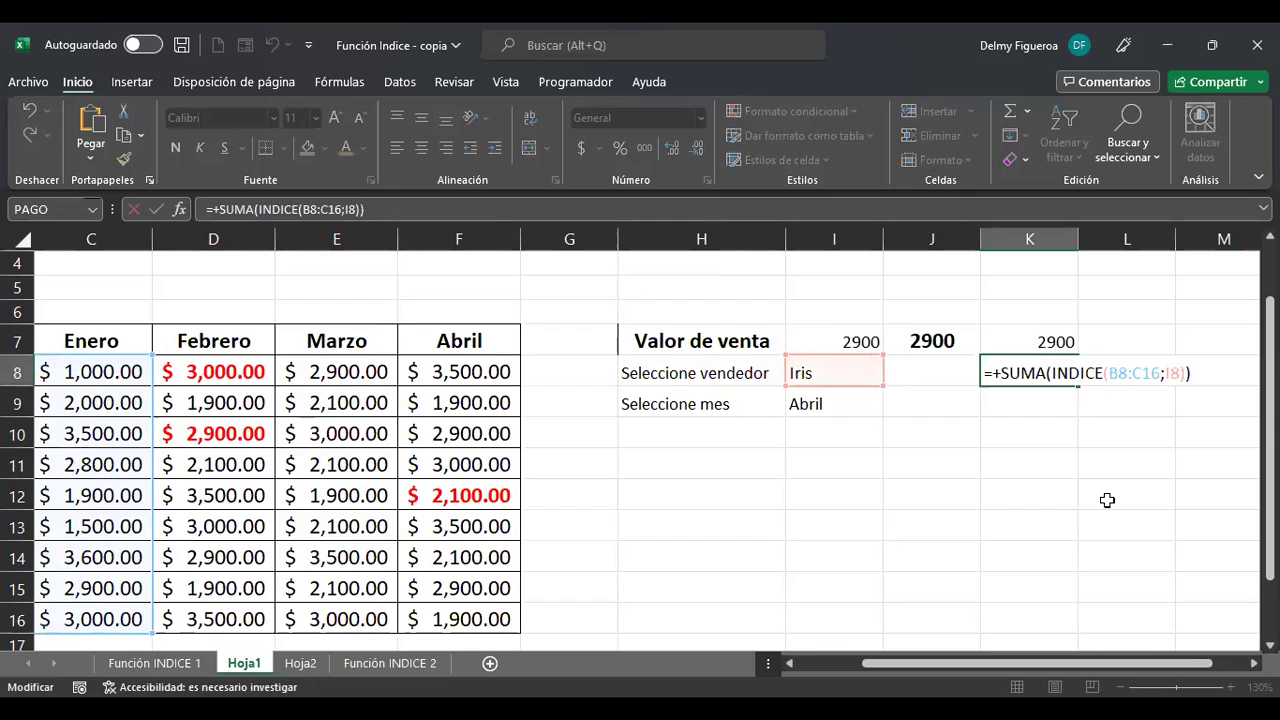
{"action": "key", "text": "Left"}
{"action": "key", "text": "Left"}
{"action": "key", "text": "Left"}
{"action": "key", "text": "Left"}
{"action": "key", "text": "Left"}
{"action": "key", "text": "Left"}
{"action": "key", "text": "Left"}
{"action": "key", "text": "Left"}
{"action": "key", "text": "Left"}
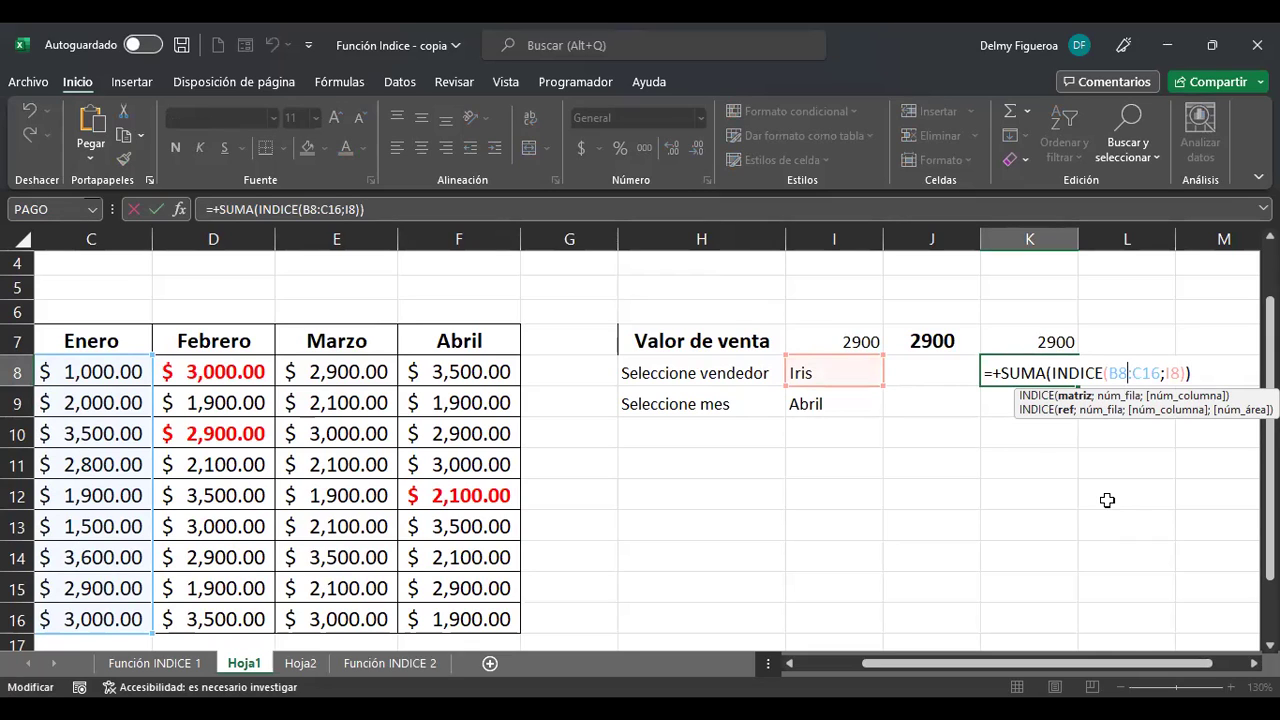
{"action": "key", "text": "Right"}
{"action": "key", "text": "Right"}
{"action": "key", "text": "Right"}
{"action": "key", "text": "Right"}
{"action": "key", "text": "Right"}
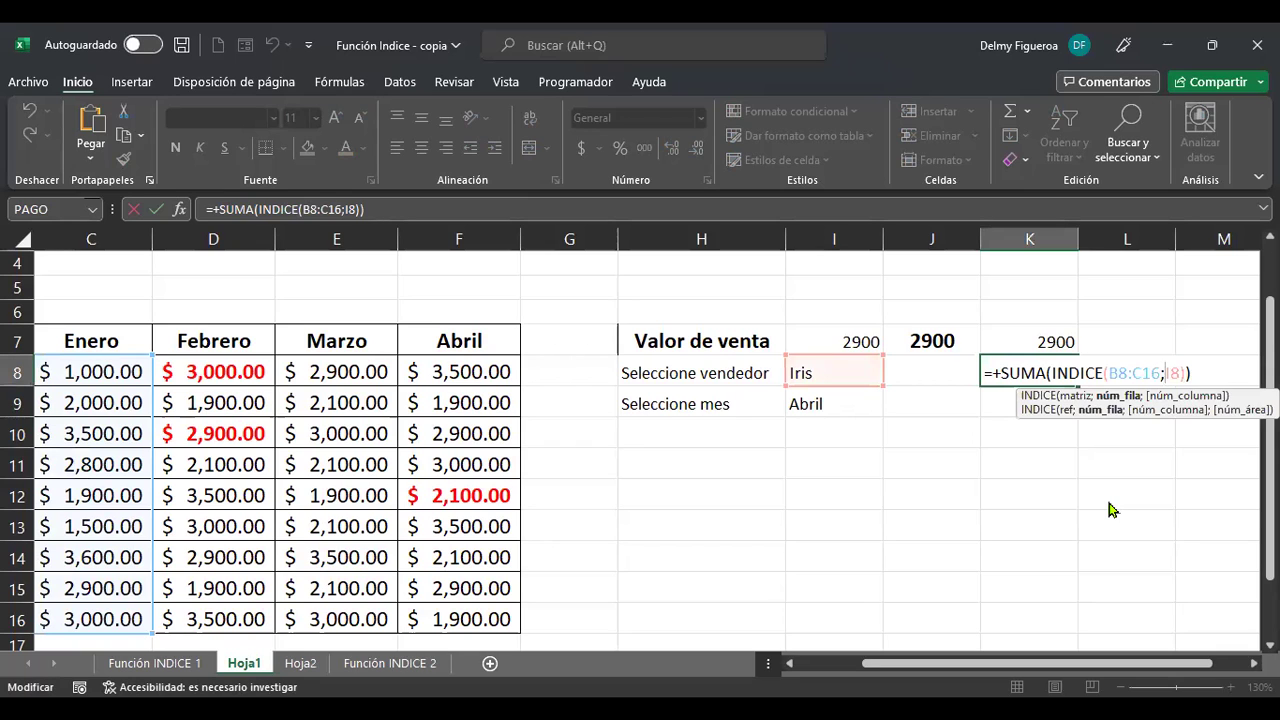
{"action": "key", "text": "Return"}
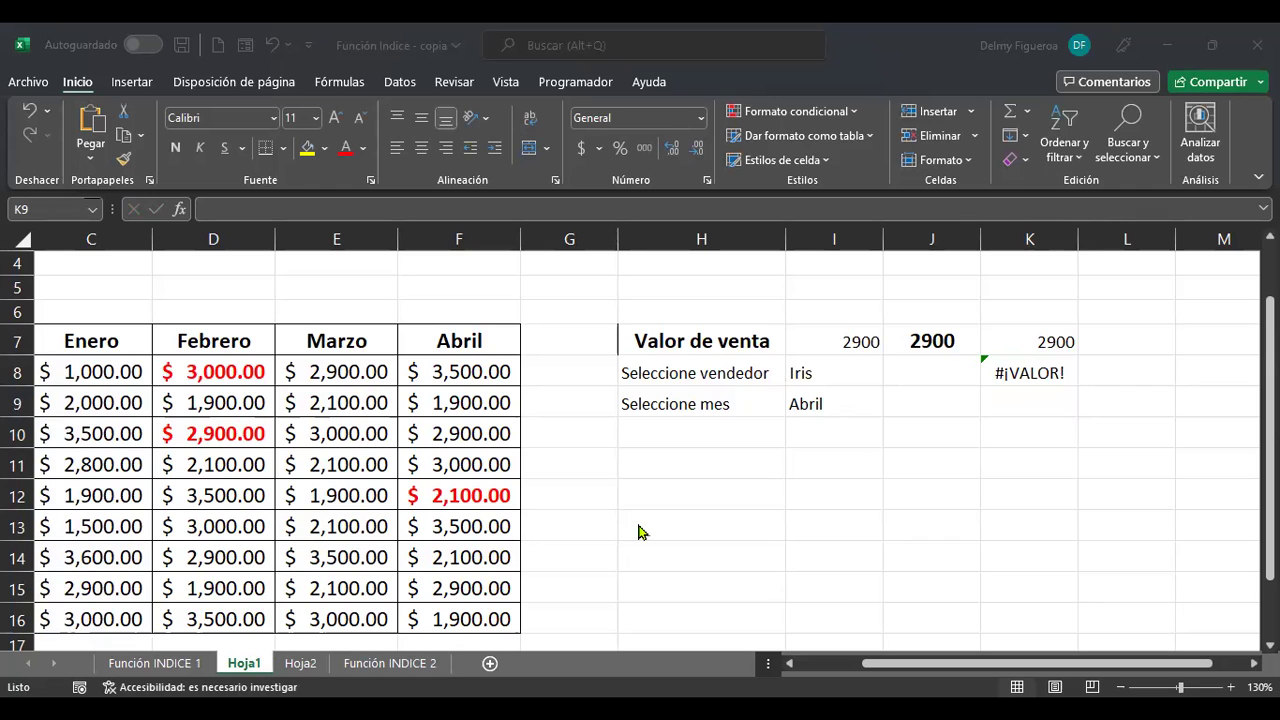
{"action": "scroll", "coordinate": [238, 292], "scroll_direction": "down", "scroll_amount": 1}
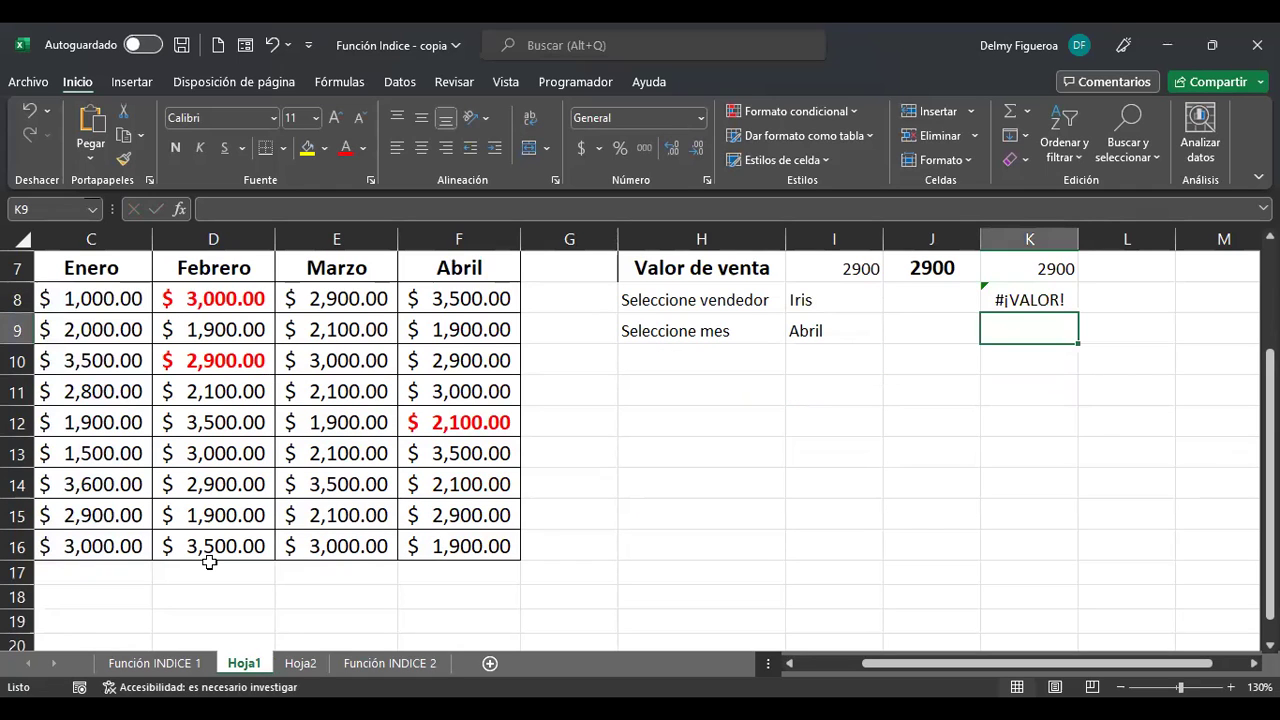
{"action": "left_click", "coordinate": [358, 586]}
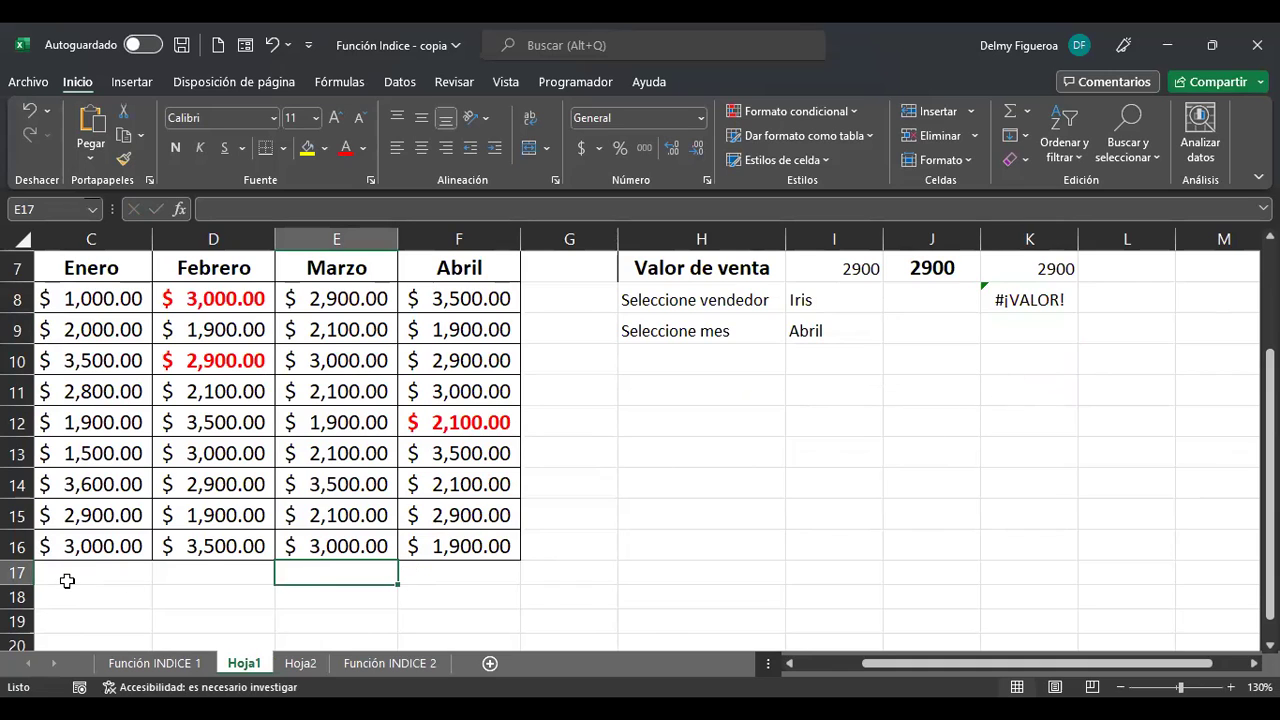
{"action": "key", "text": "ctrl+Home"}
{"action": "scroll", "coordinate": [712, 490], "scroll_direction": "down", "scroll_amount": 3}
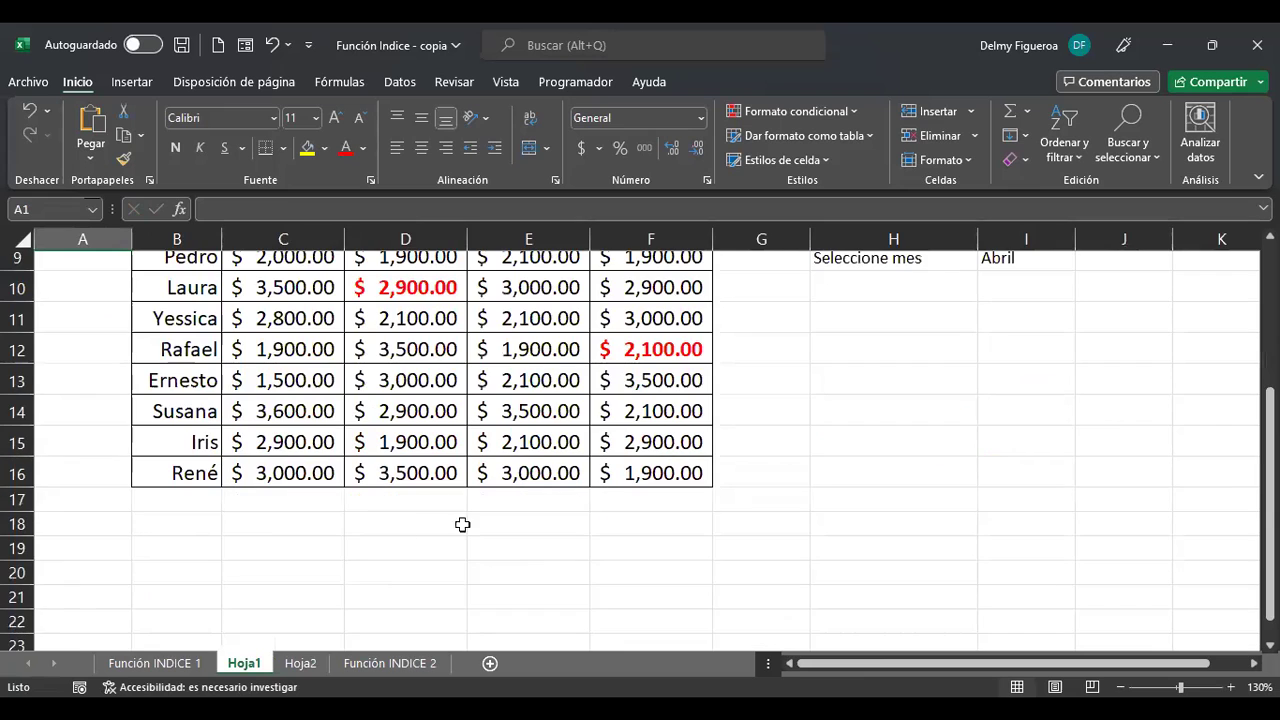
{"action": "left_click", "coordinate": [311, 506]}
{"action": "scroll", "coordinate": [540, 580], "scroll_direction": "up", "scroll_amount": 2}
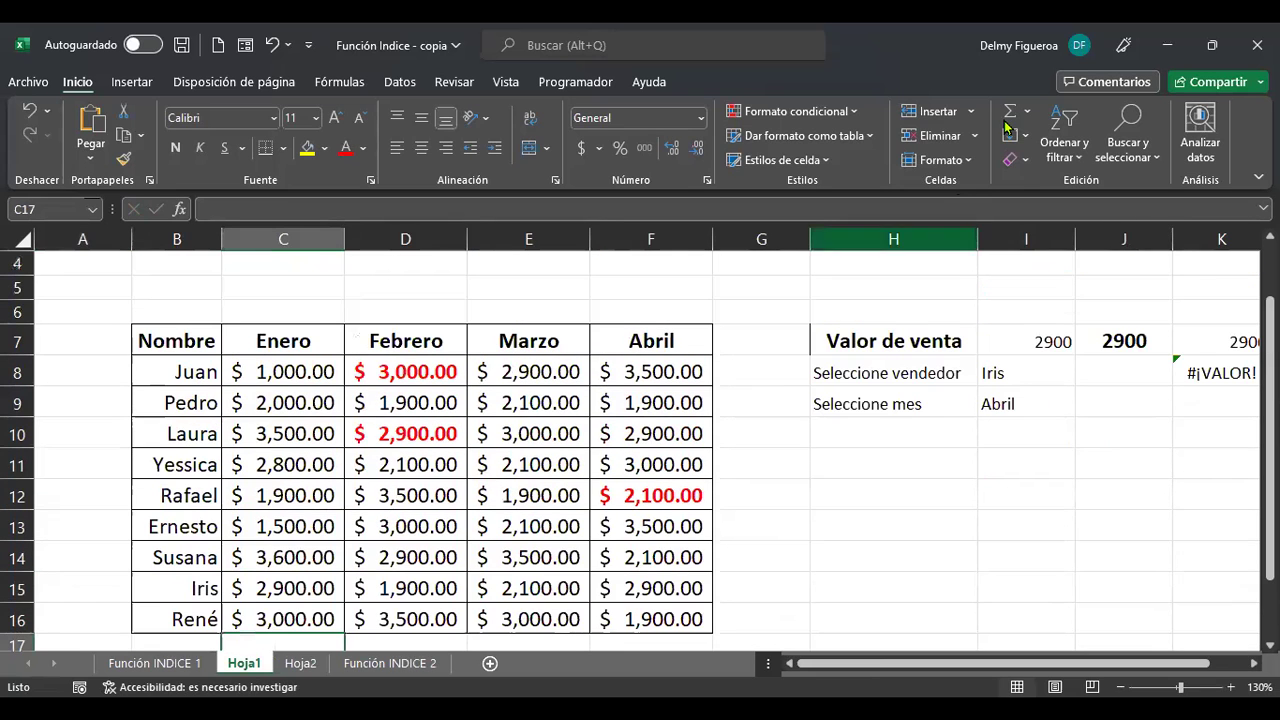
{"action": "left_click", "coordinate": [1010, 118]}
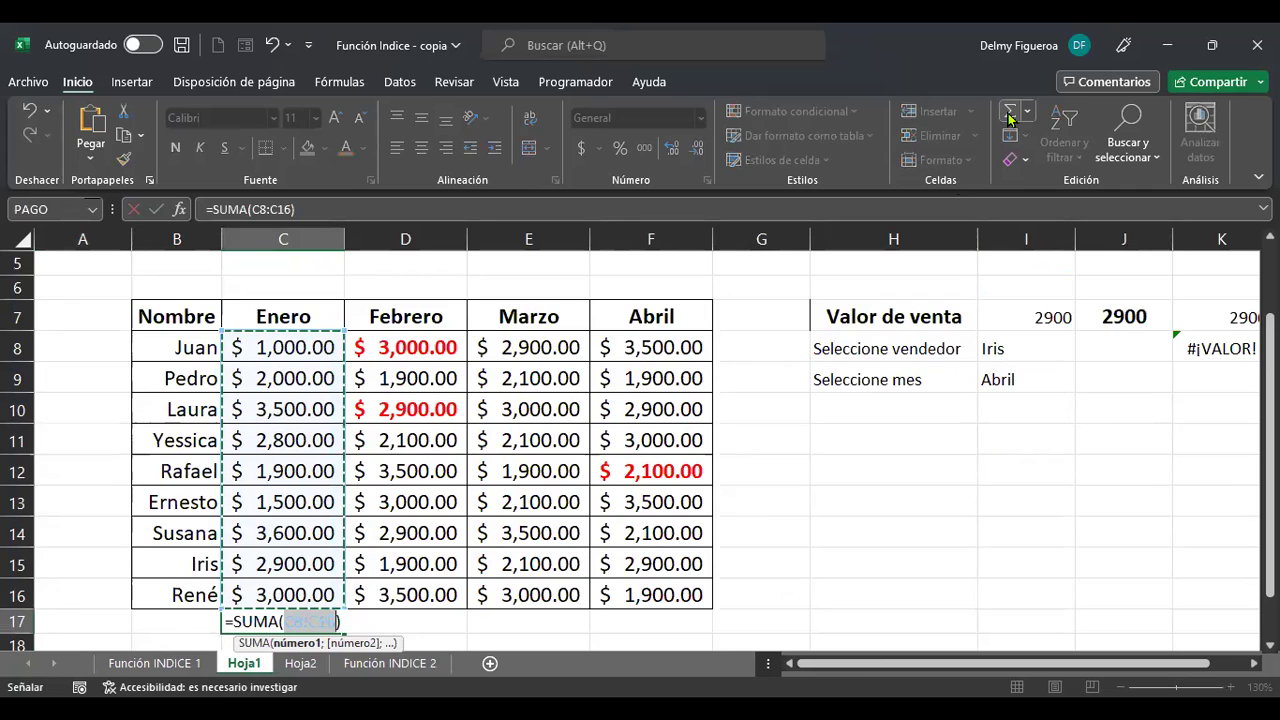
{"action": "key", "text": "Escape"}
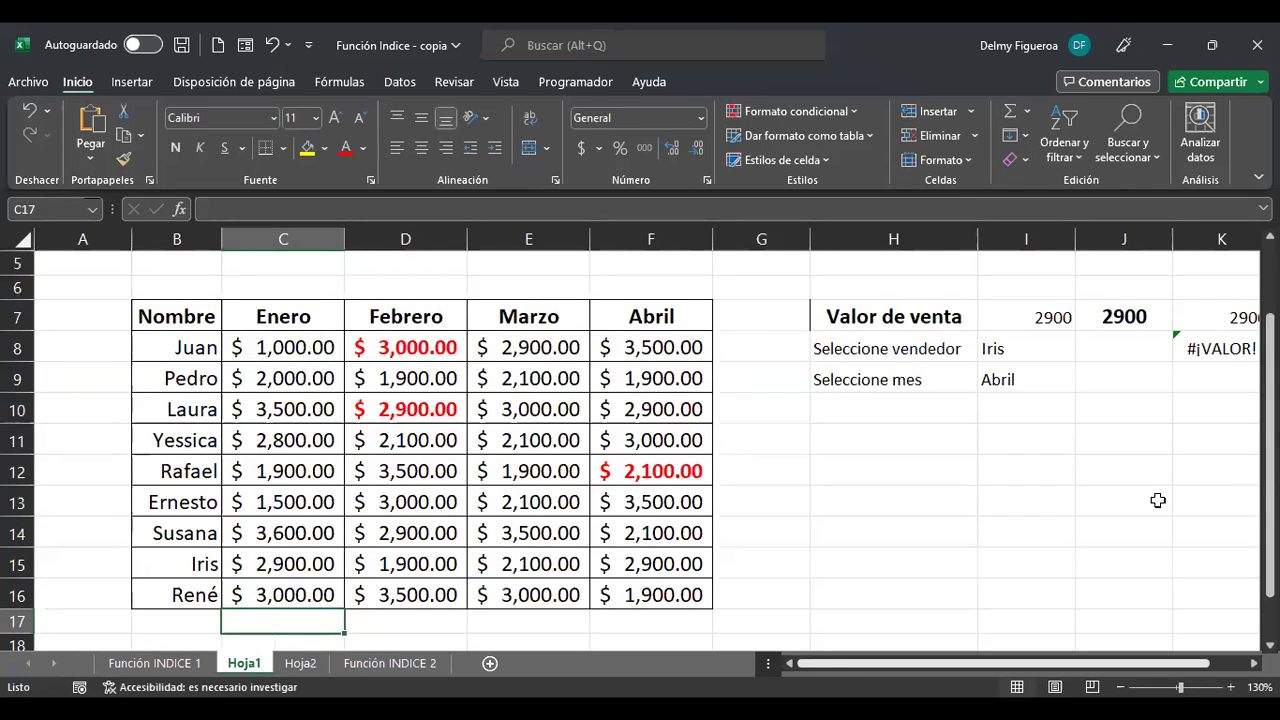
Step: Start another formula in K9 with INDICE nested inside SUMA: +SUMA(INDICE(
{"action": "scroll", "coordinate": [1157, 500], "scroll_direction": "right", "scroll_amount": 1}
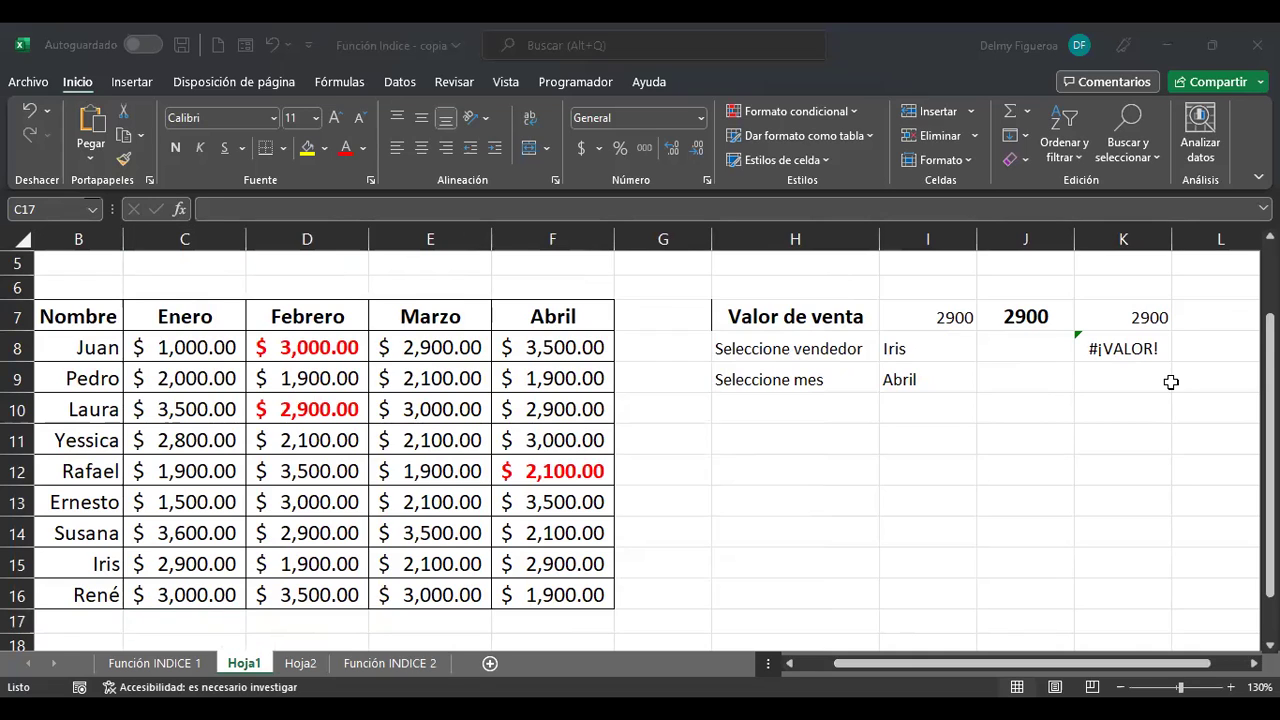
{"action": "left_click", "coordinate": [1160, 352]}
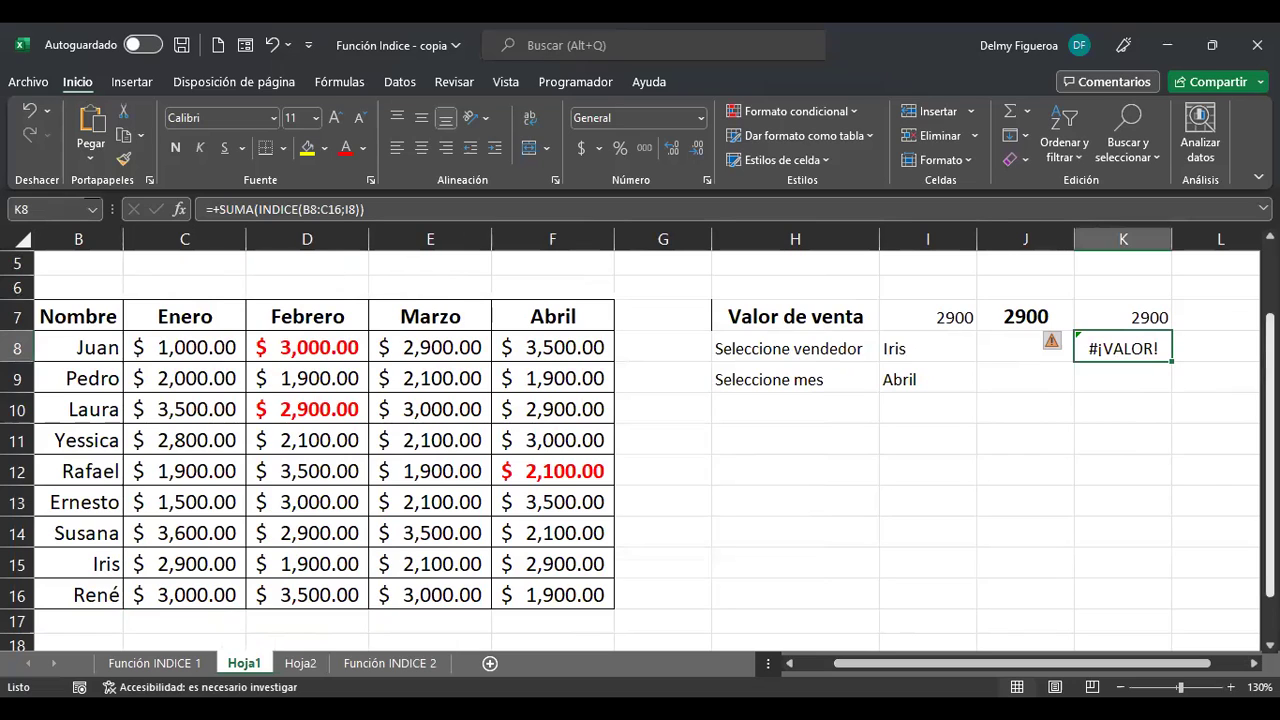
{"action": "left_click", "coordinate": [1123, 379]}
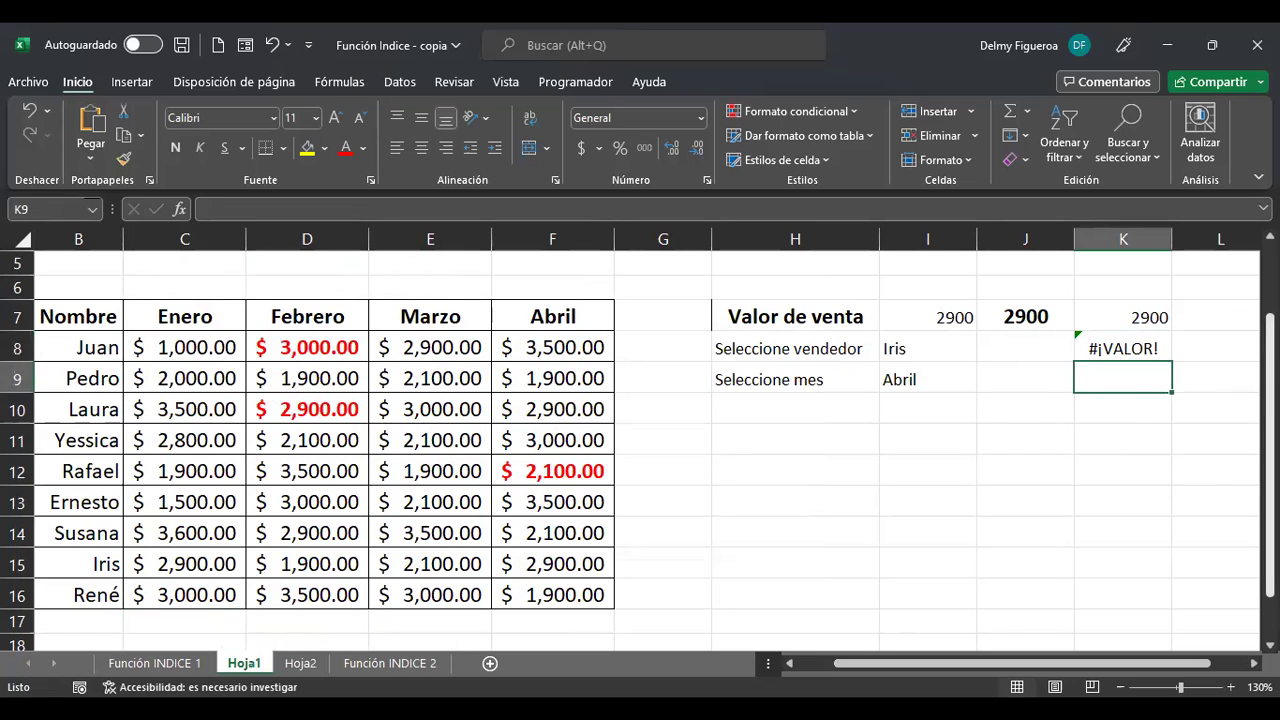
{"action": "type", "text": "+"}
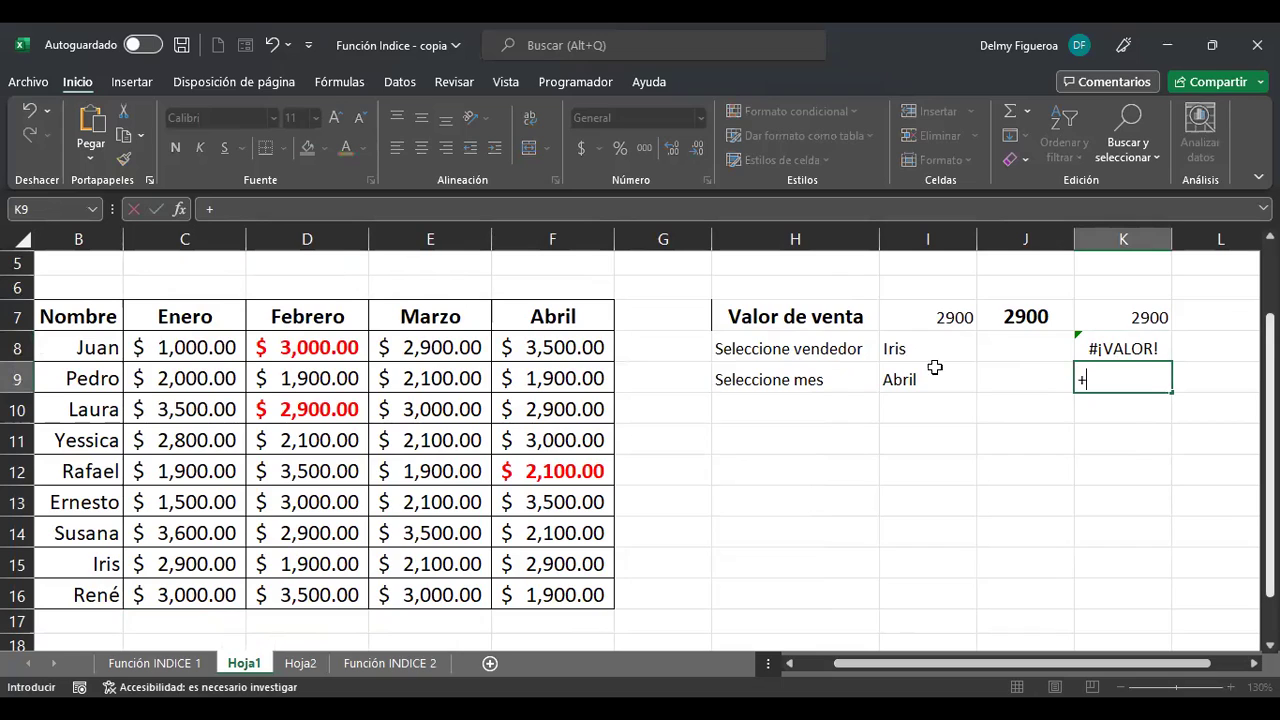
{"action": "type", "text": "SUMA"}
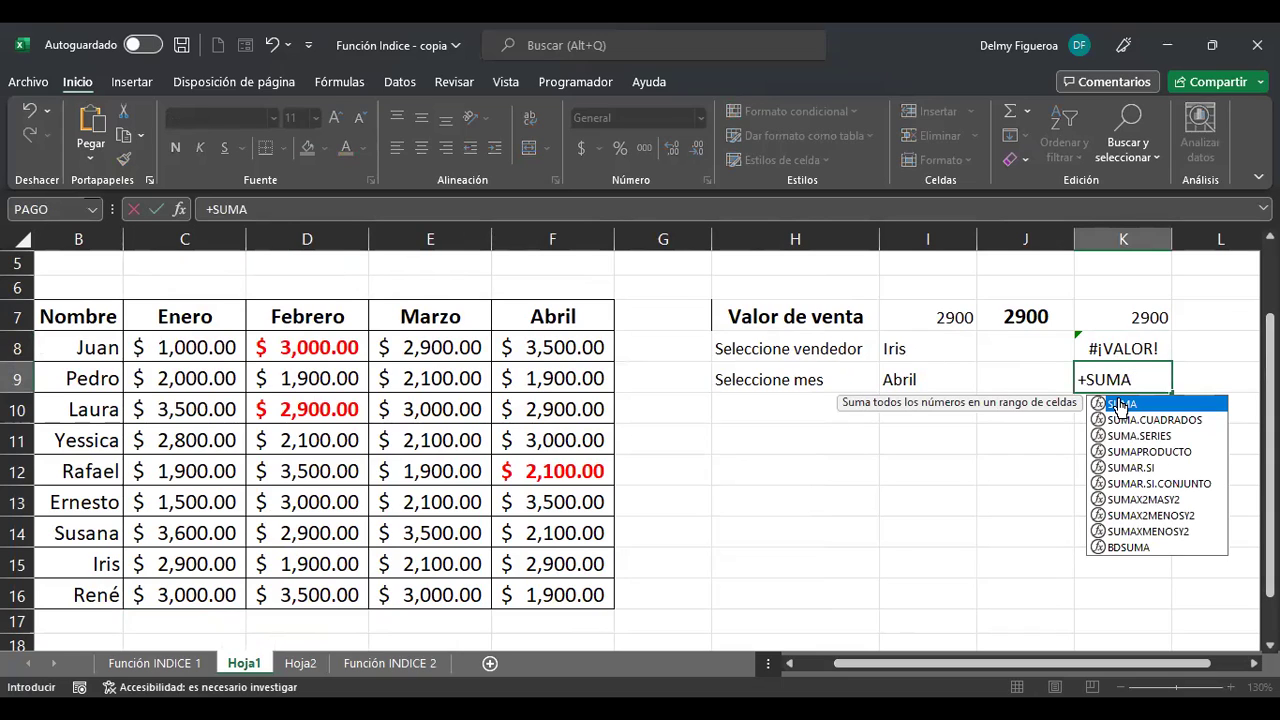
{"action": "double_click", "coordinate": [1120, 405]}
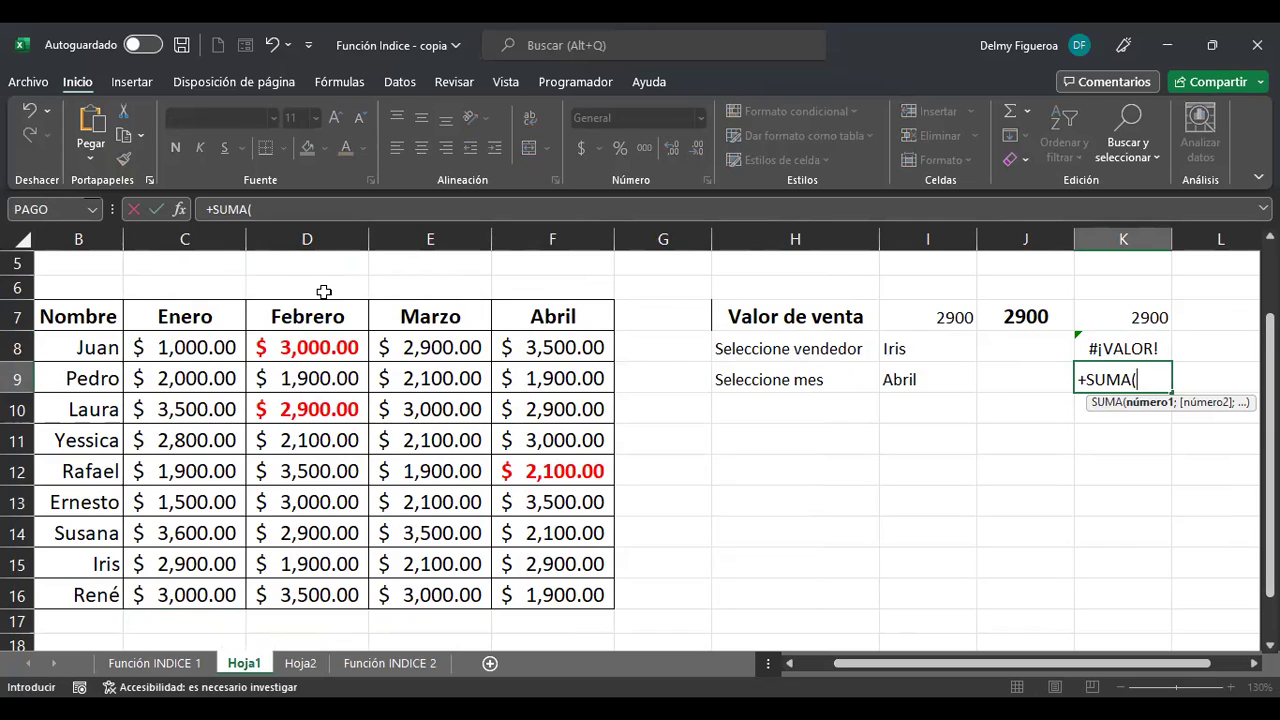
{"action": "type", "text": "INDI"}
{"action": "double_click", "coordinate": [1178, 418]}
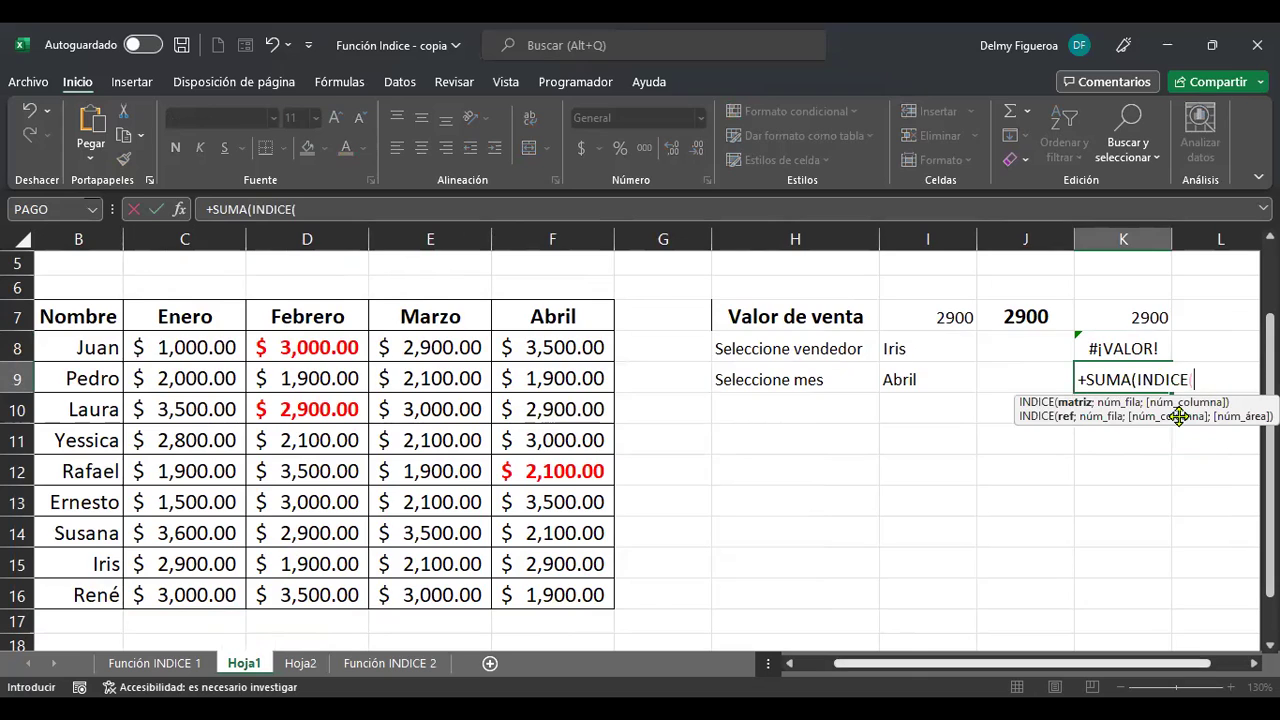
Step: Supply the Enero sales range C8:C16 as INDICE's matriz argument in the K9 formula
{"action": "scroll", "coordinate": [1179, 417], "scroll_direction": "right", "scroll_amount": 2}
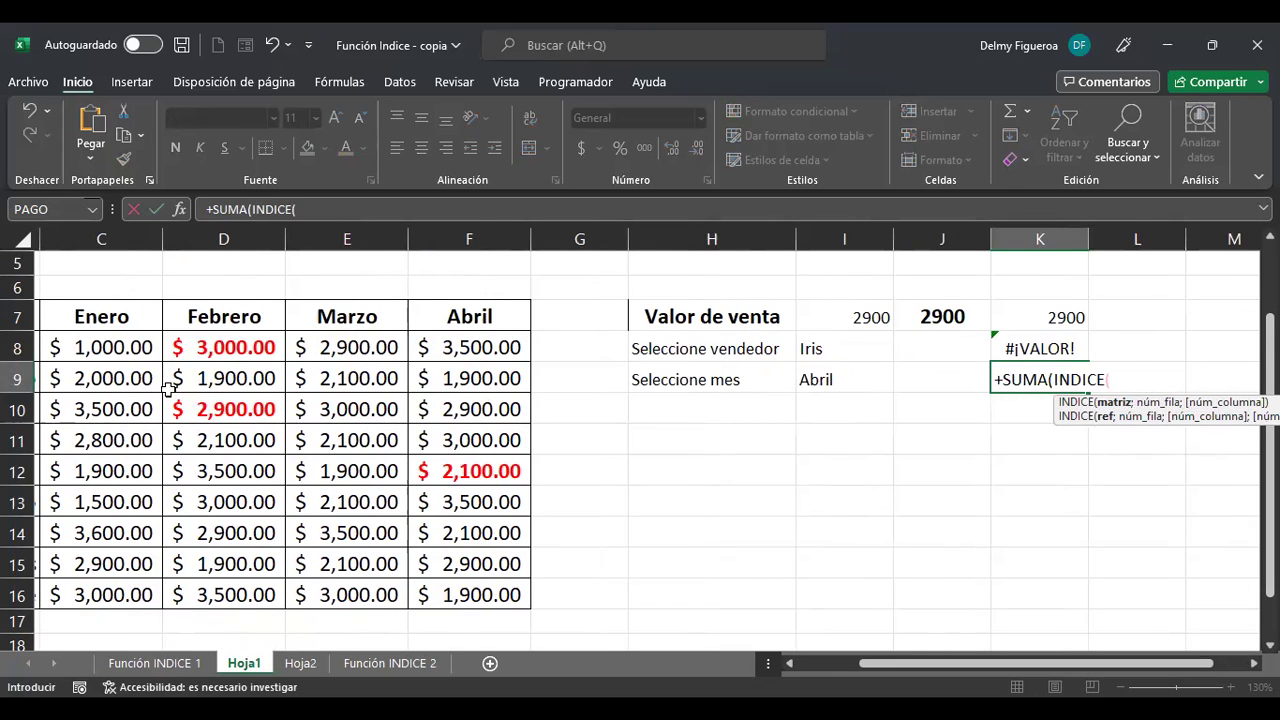
{"action": "left_click", "coordinate": [128, 343]}
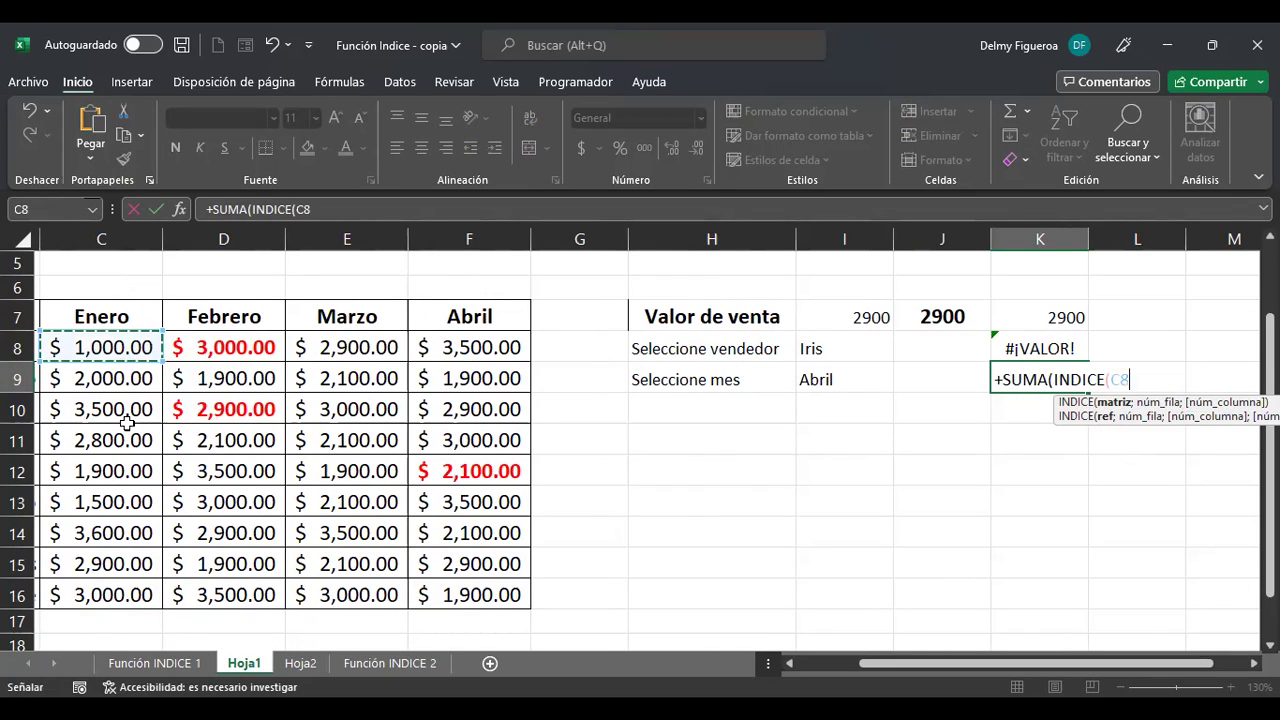
{"action": "left_click", "coordinate": [128, 582], "text": "shift"}
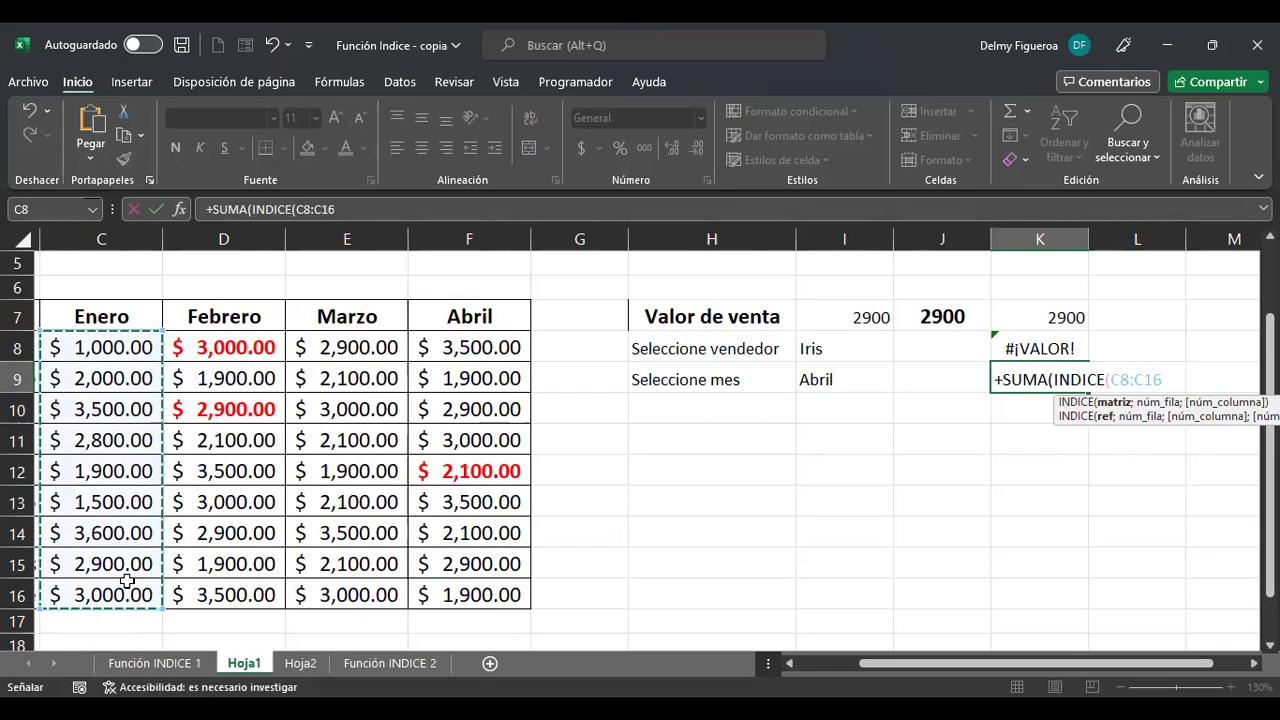
{"action": "type", "text": ")"}
{"action": "key", "text": "BackSpace"}
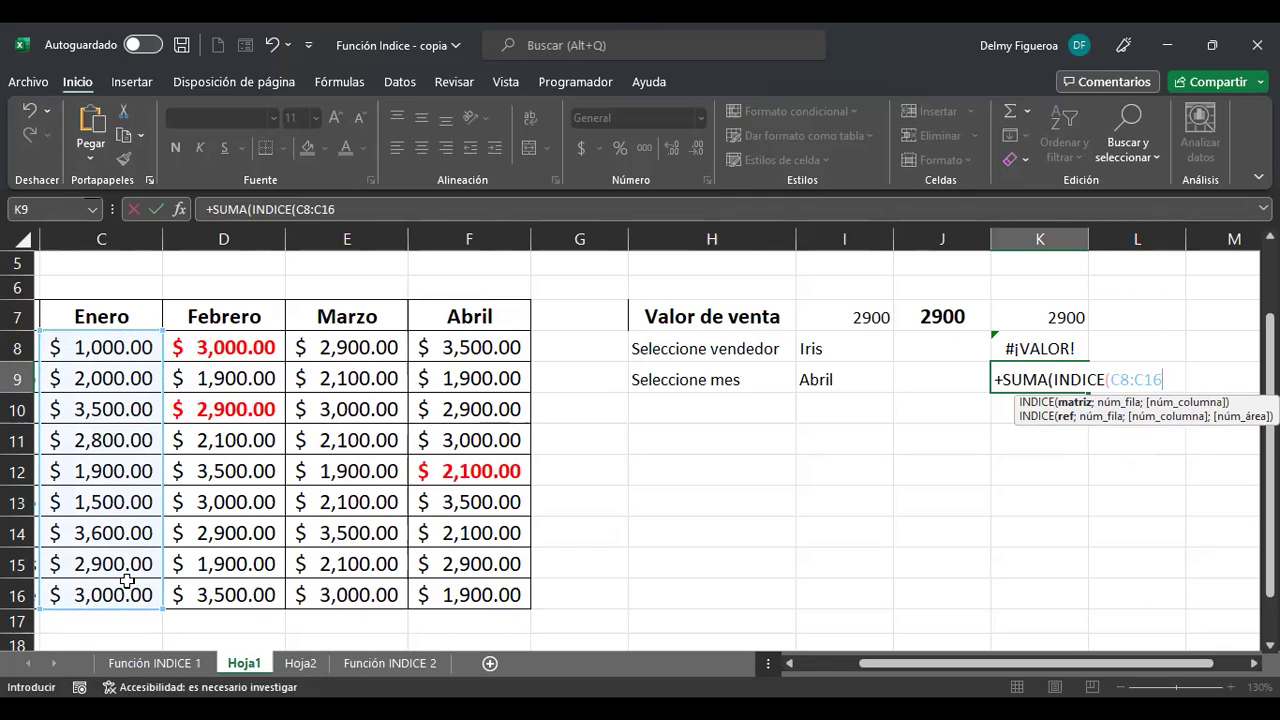
{"action": "type", "text": ";"}
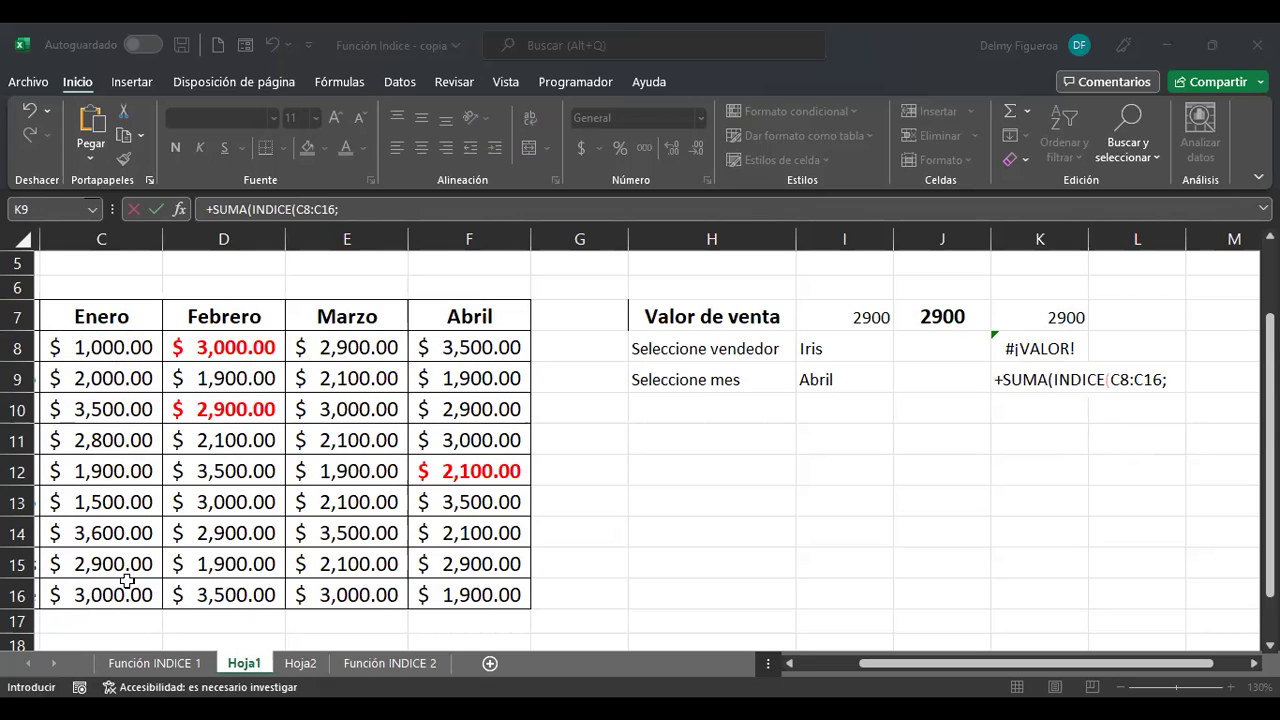
Step: Use 1 as INDICE's row argument, close both functions and enter the K9 formula as +SUMA(INDICE(C8:C16;1))
{"action": "type", "text": "1"}
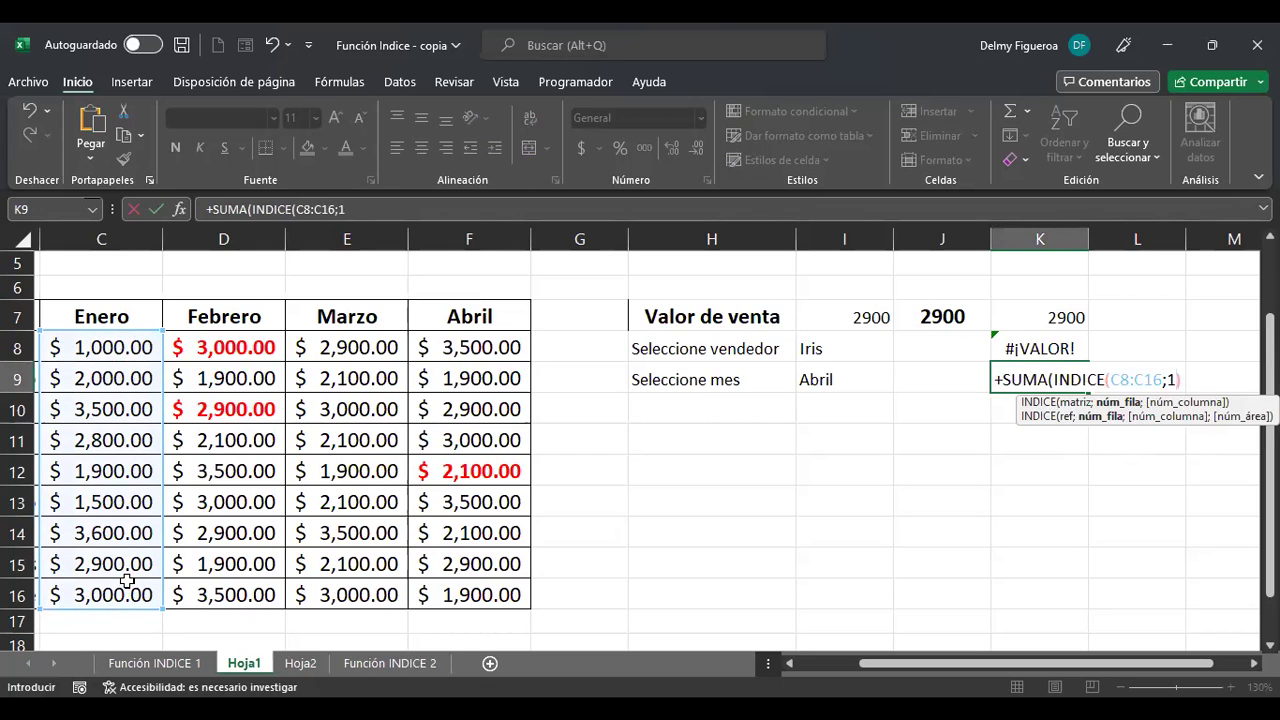
{"action": "type", "text": ")"}
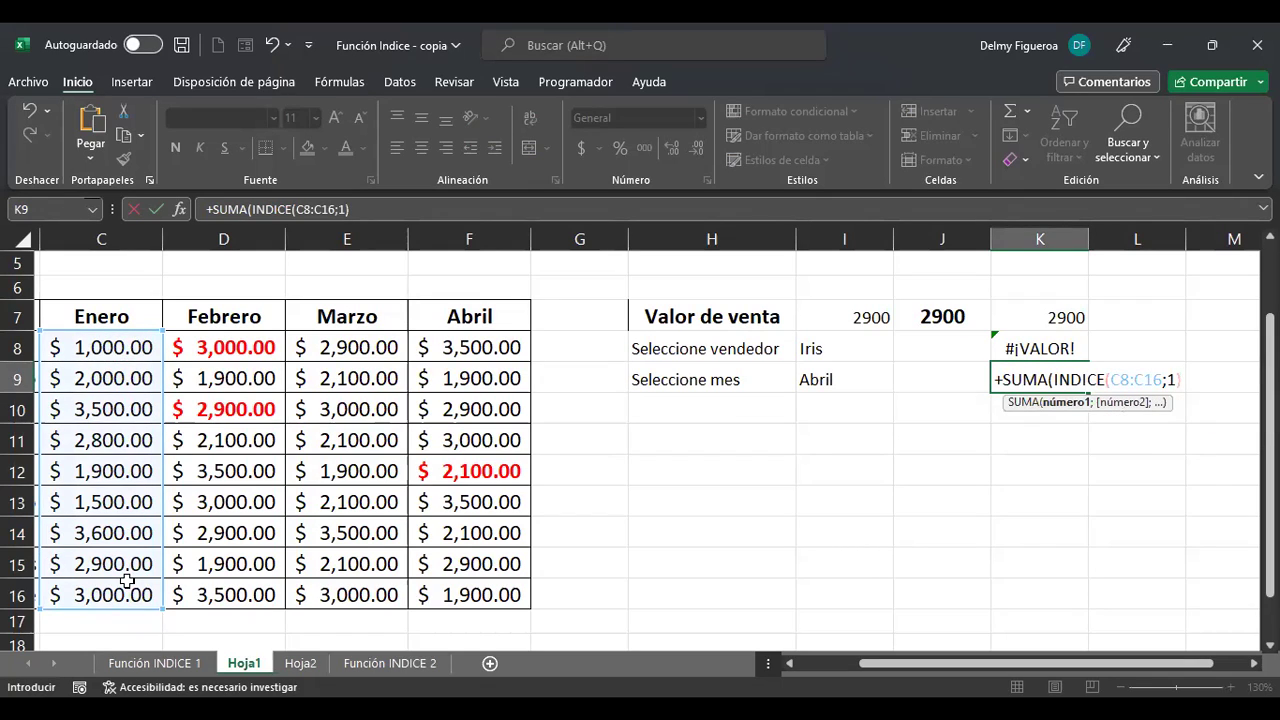
{"action": "type", "text": ")"}
{"action": "key", "text": "Return"}
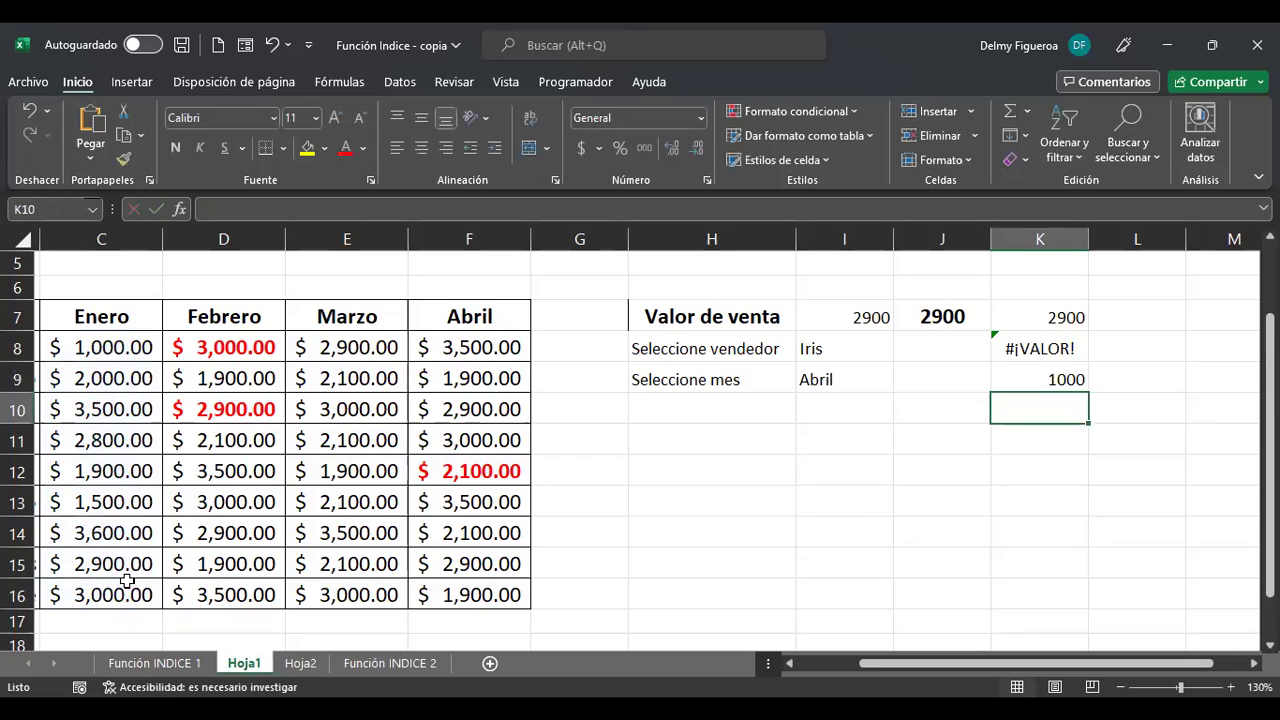
Step: Change INDICE's row argument in the K9 formula to 2 and enter it
{"action": "key", "text": "Up"}
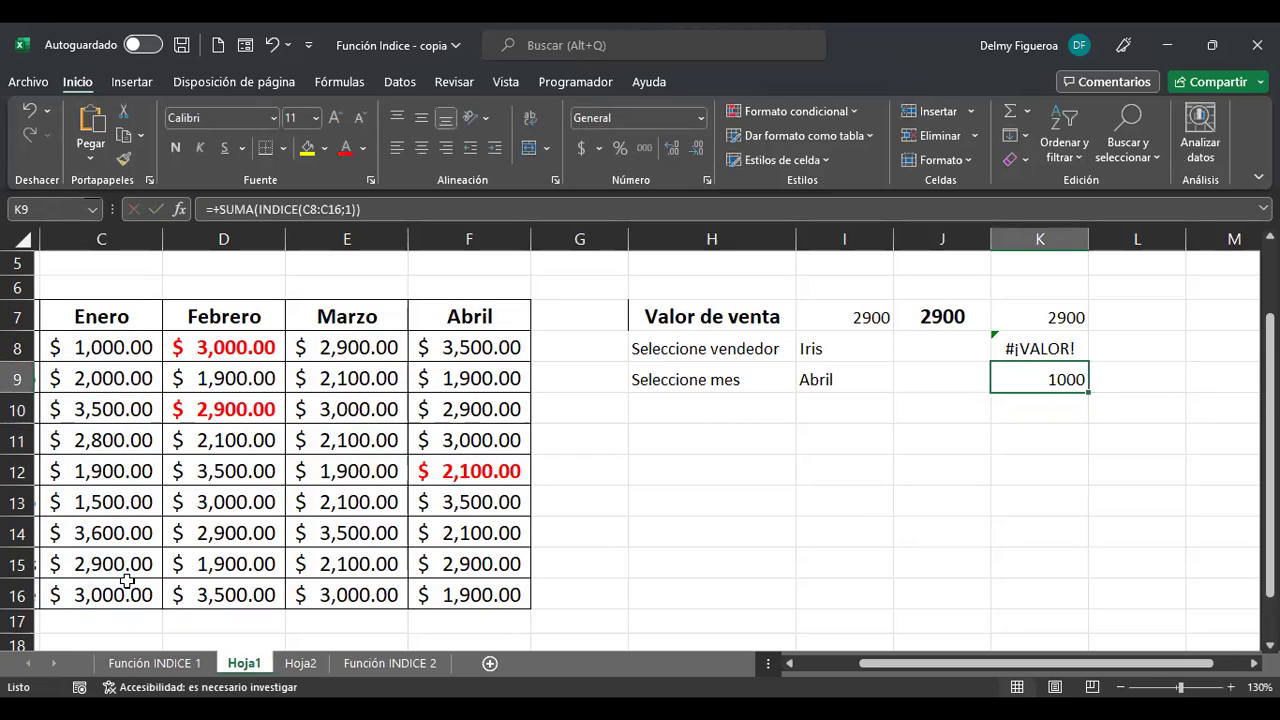
{"action": "key", "text": "F2"}
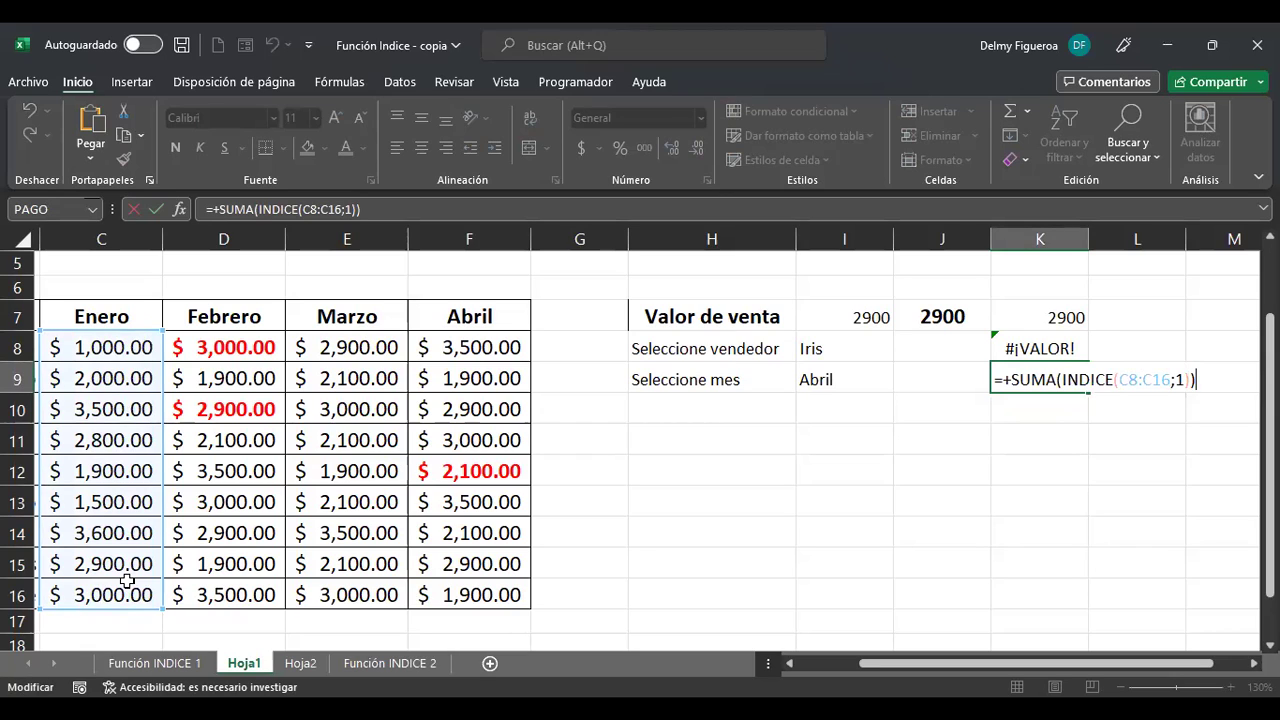
{"action": "key", "text": "Left"}
{"action": "key", "text": "ctrl+Return"}
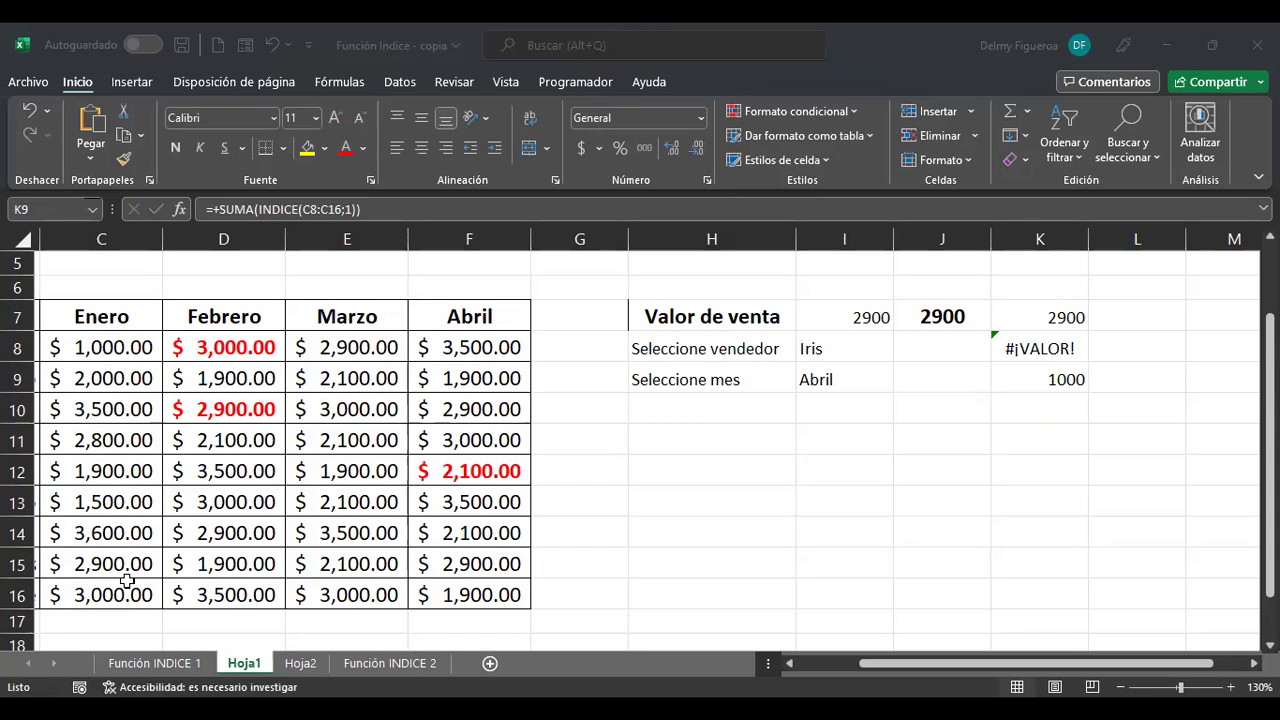
{"action": "key", "text": "F2"}
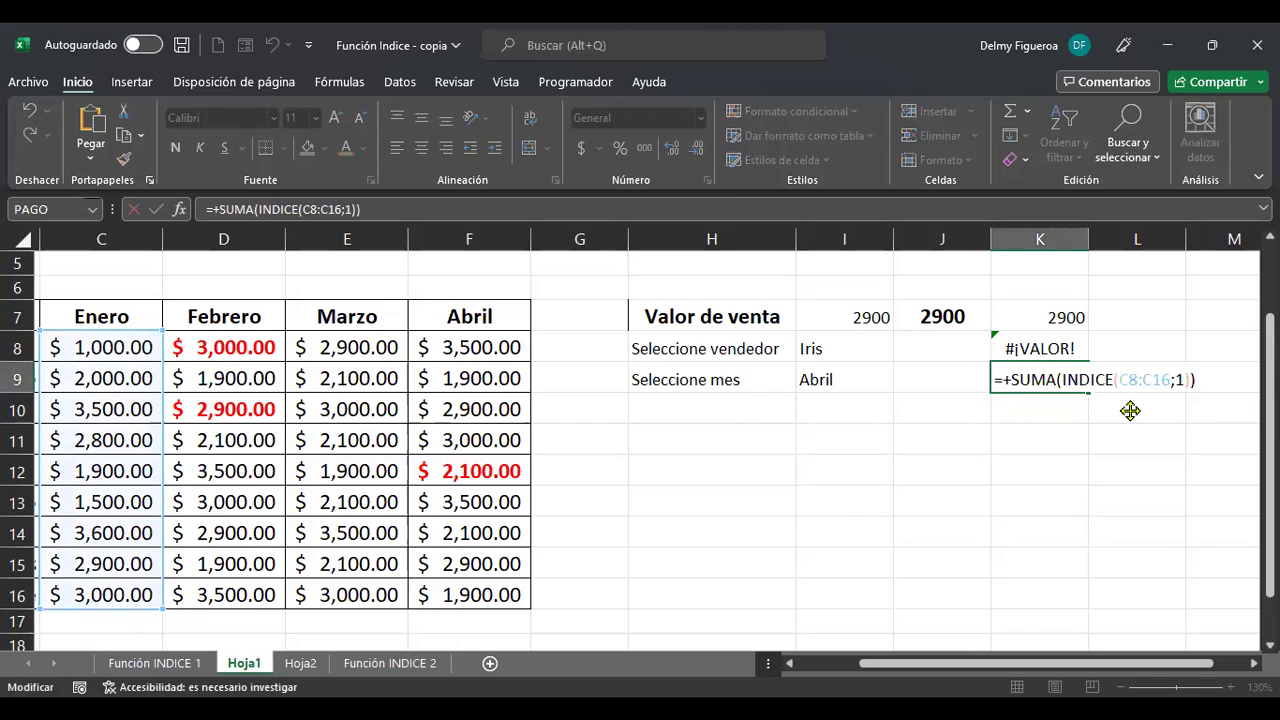
{"action": "key", "text": "Left"}
{"action": "key", "text": "BackSpace"}
{"action": "type", "text": "2"}
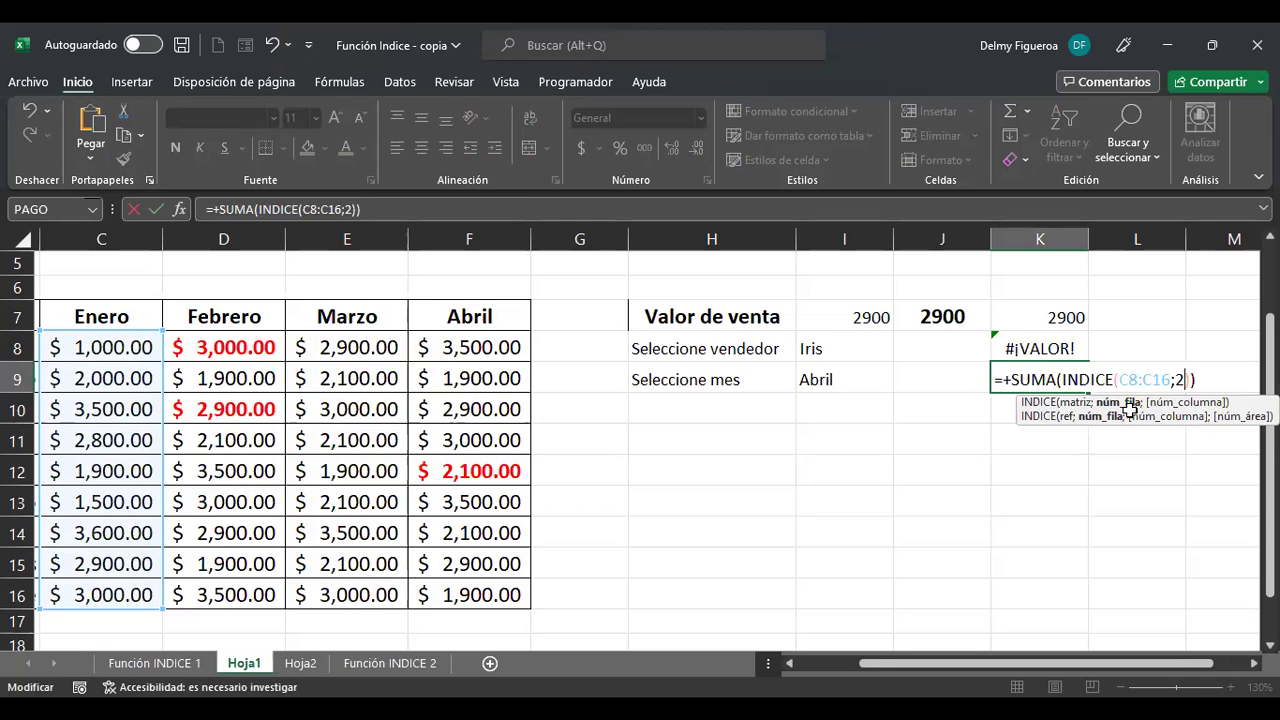
{"action": "key", "text": "Return"}
Step: Set INDICE's row argument in K9 to 3, making the formula =+SUMA(INDICE(C8:C16;3))
{"action": "key", "text": "Up"}
{"action": "key", "text": "F2"}
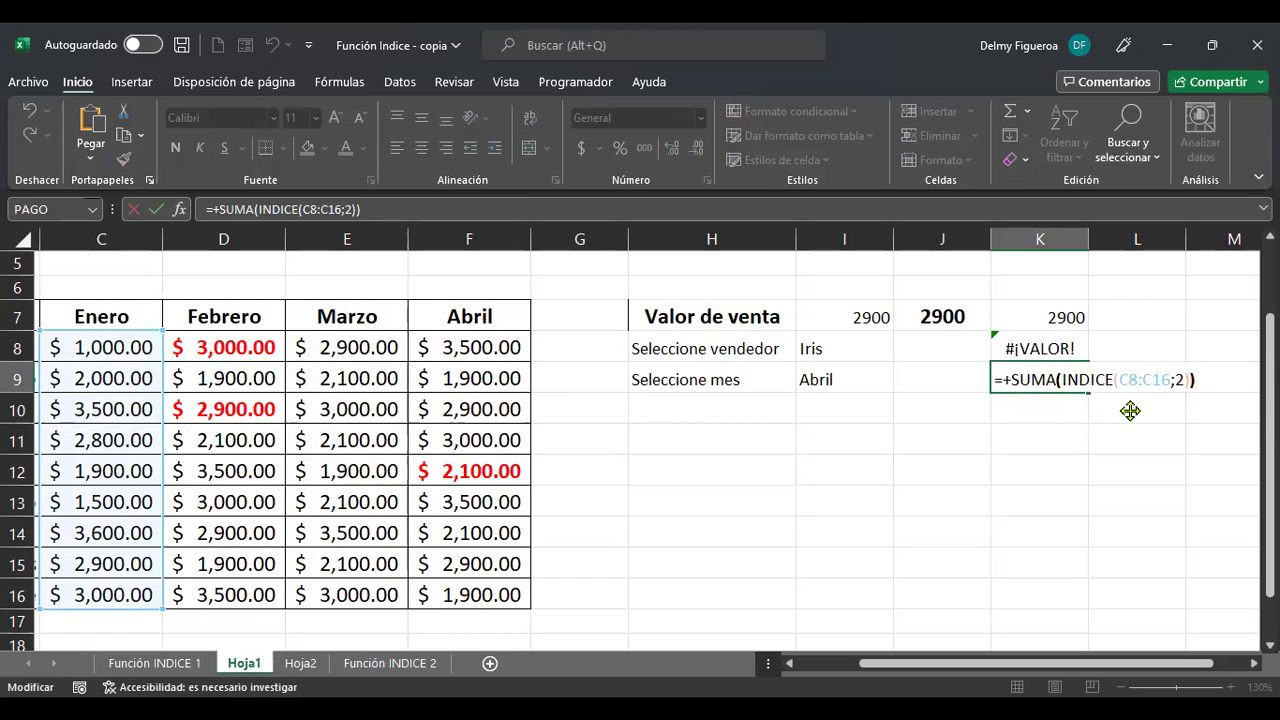
{"action": "key", "text": "Left"}
{"action": "key", "text": "Left"}
{"action": "key", "text": "BackSpace"}
{"action": "type", "text": "3"}
{"action": "key", "text": "ctrl+Return"}
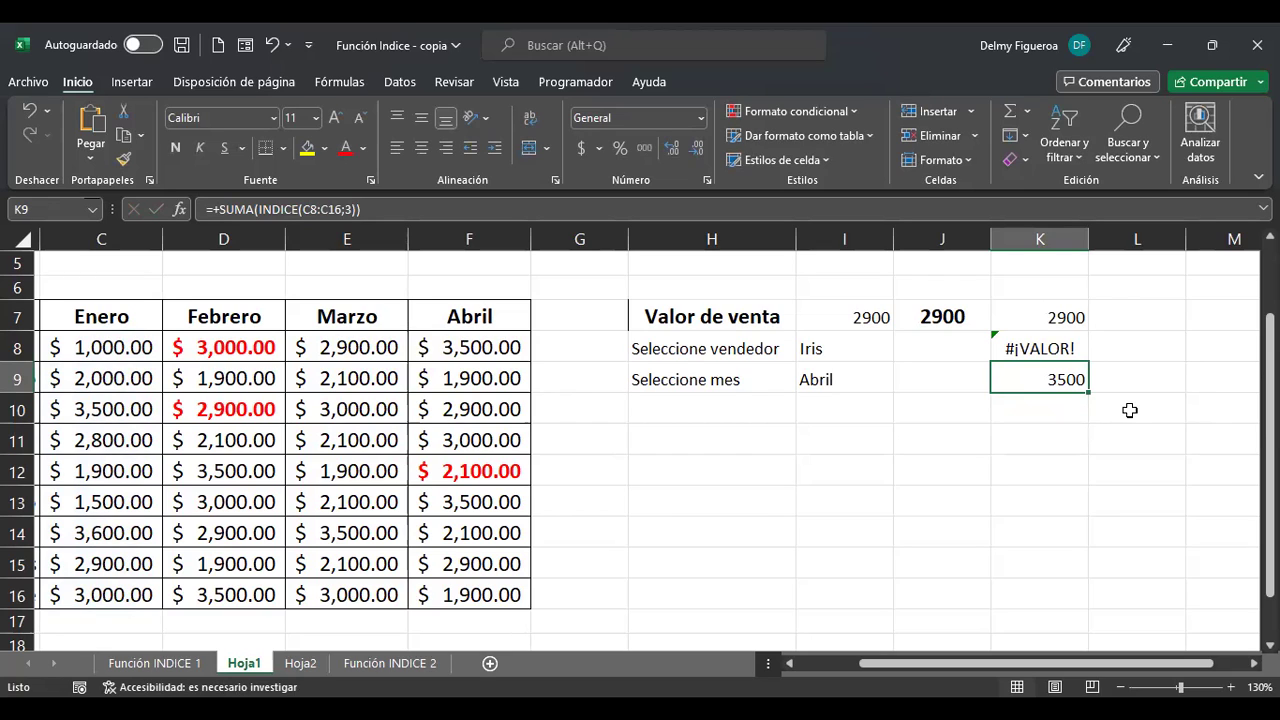
Step: Replace INDICE's matriz argument in the K9 formula with C8:F16, covering the sales from Enero to Abril
{"action": "key", "text": "F2"}
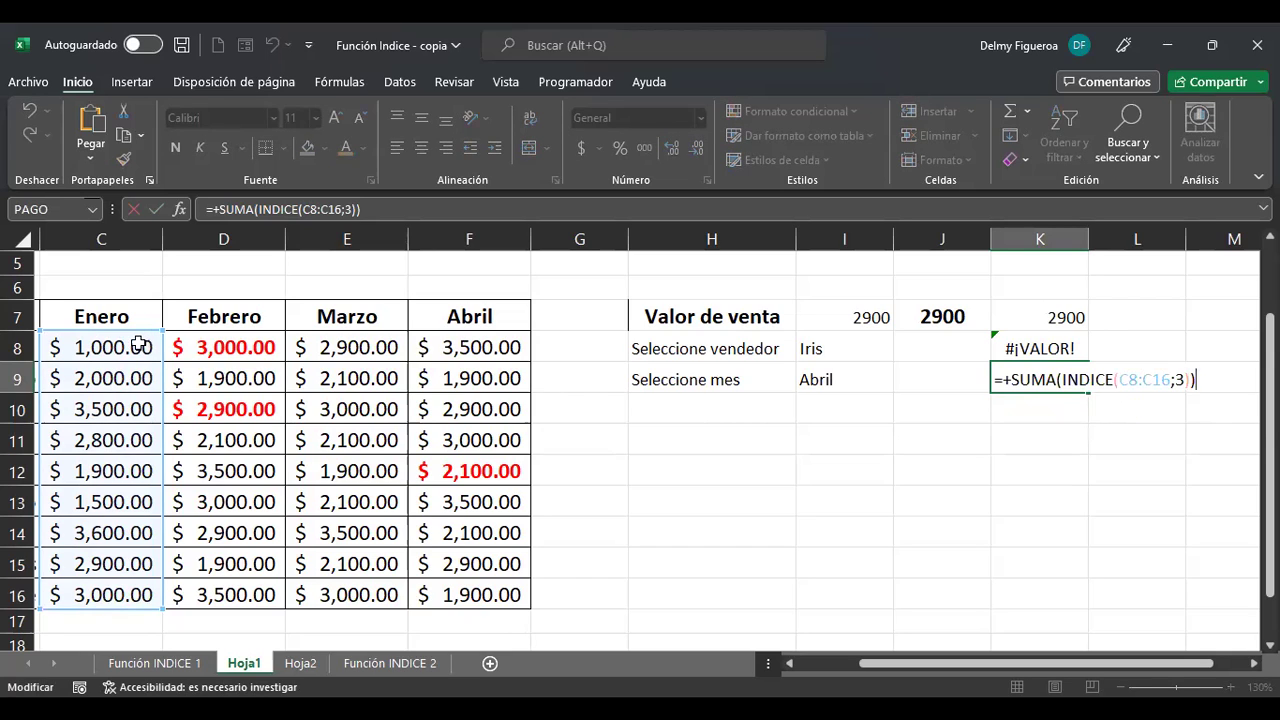
{"action": "key", "text": "Left"}
{"action": "key", "text": "Left"}
{"action": "key", "text": "Left"}
{"action": "key", "text": "Left"}
{"action": "key", "text": "shift+Left"}
{"action": "key", "text": "shift+Left"}
{"action": "key", "text": "shift+Left"}
{"action": "key", "text": "shift+Left"}
{"action": "key", "text": "shift+Left"}
{"action": "key", "text": "shift+Left"}
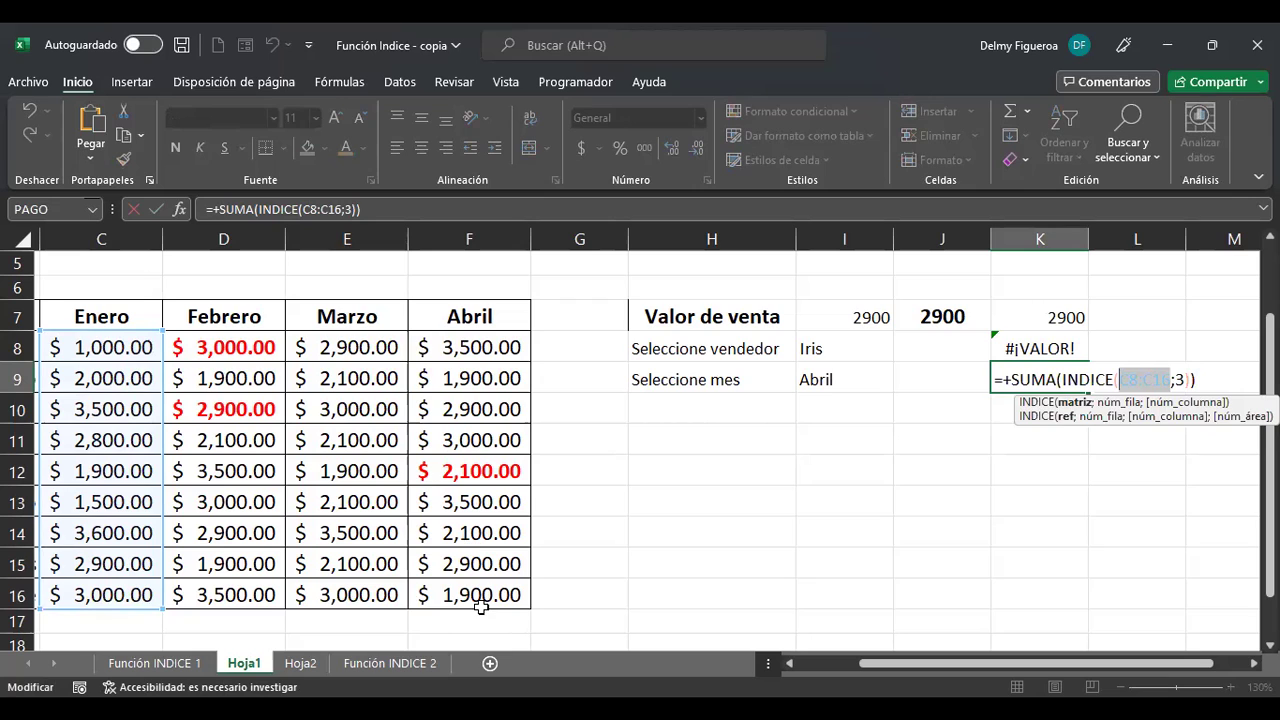
{"action": "key", "text": "F2"}
{"action": "key", "text": "shift+Right"}
{"action": "key", "text": "shift+Right"}
{"action": "key", "text": "shift+Right"}
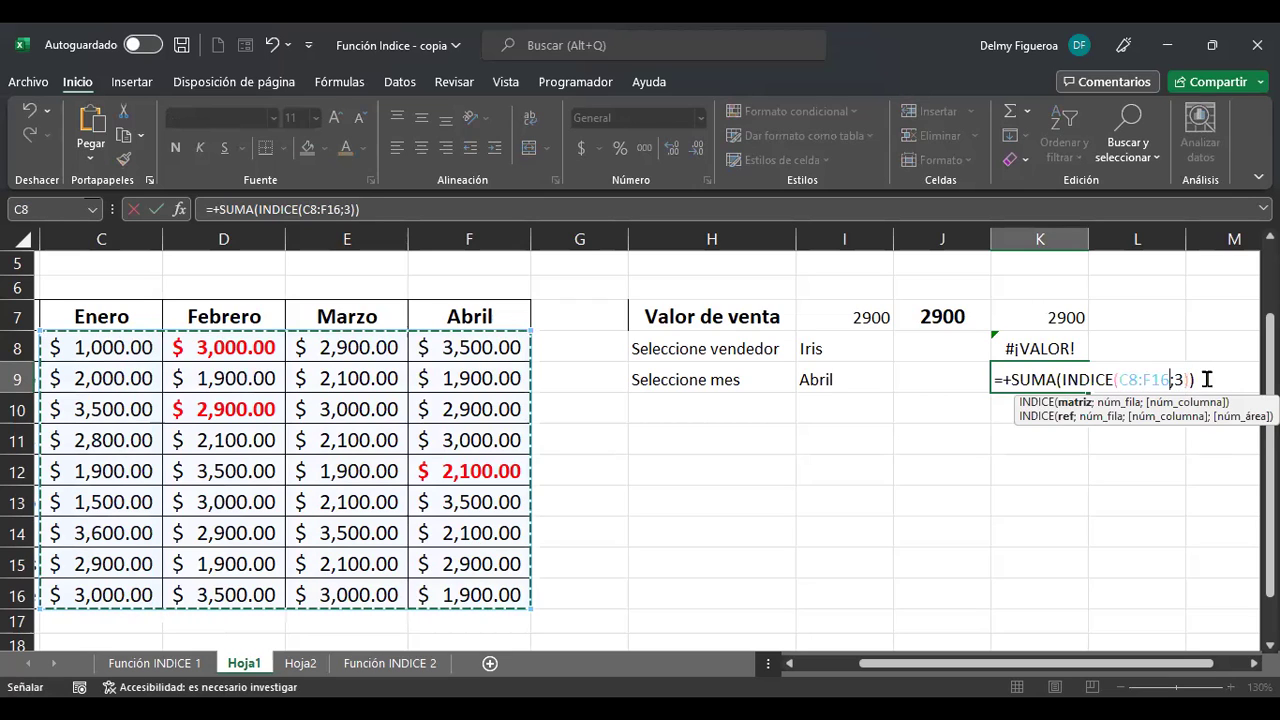
Step: Check the row argument and enter the K9 formula as =+SUMA(INDICE(C8:F16;3))
{"action": "key", "text": "F2"}
{"action": "key", "text": "Right"}
{"action": "key", "text": "Right"}
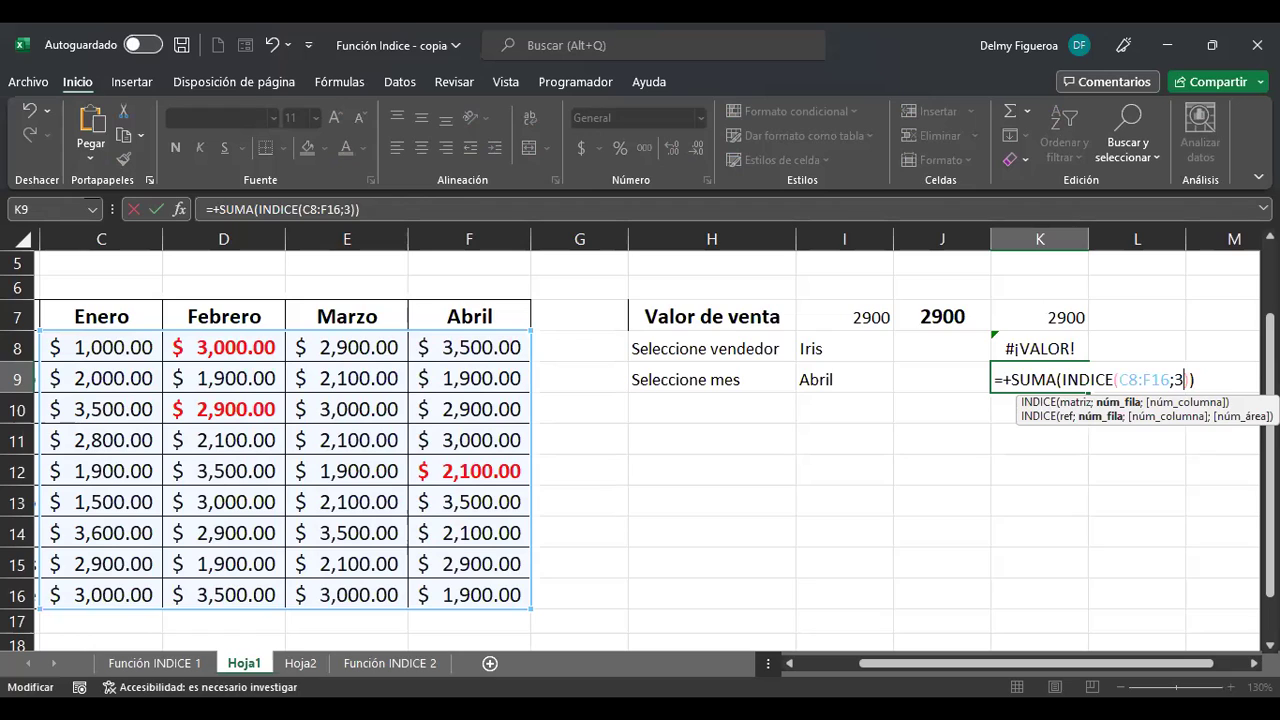
{"action": "key", "text": "End"}
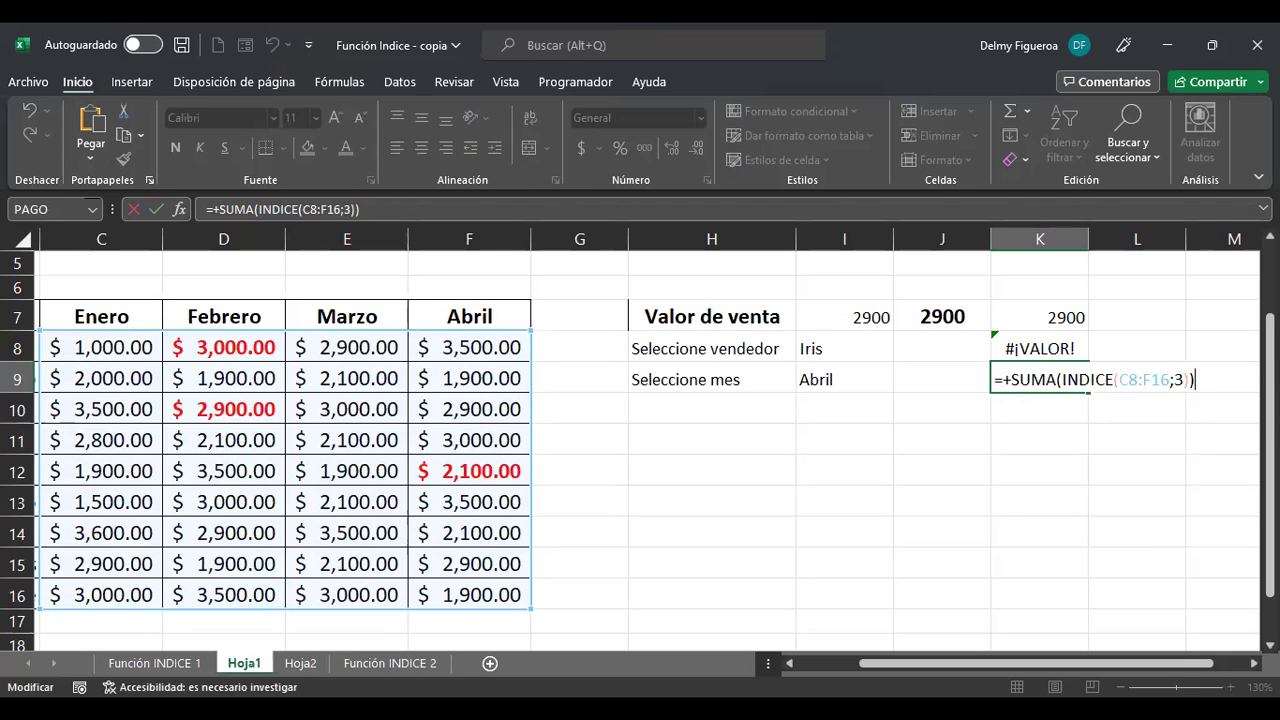
{"action": "key", "text": "Return"}
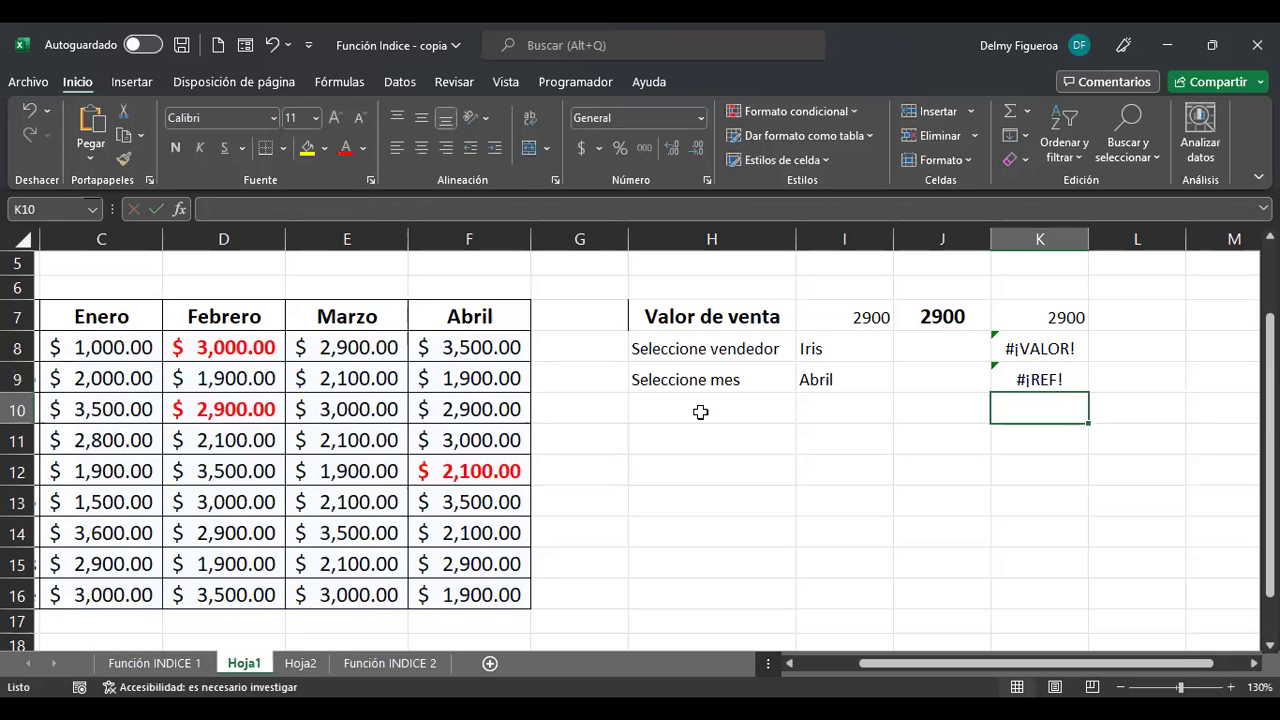
{"action": "left_click", "coordinate": [700, 440]}
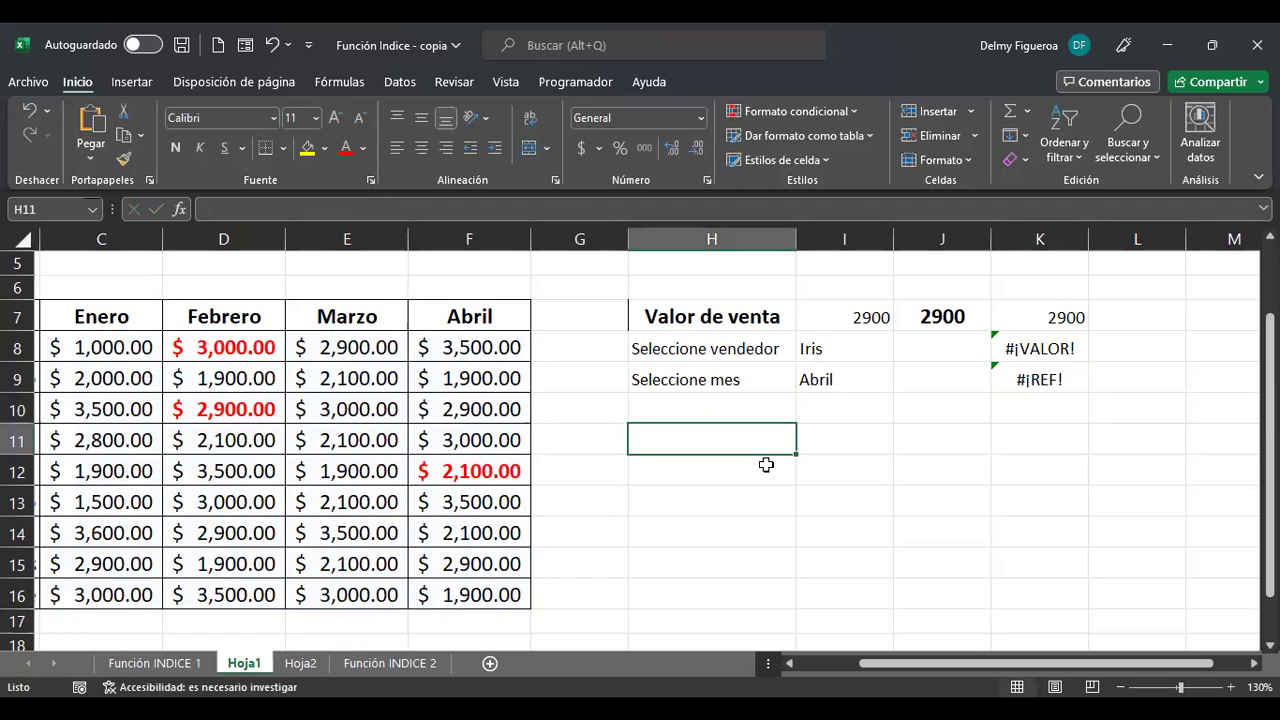